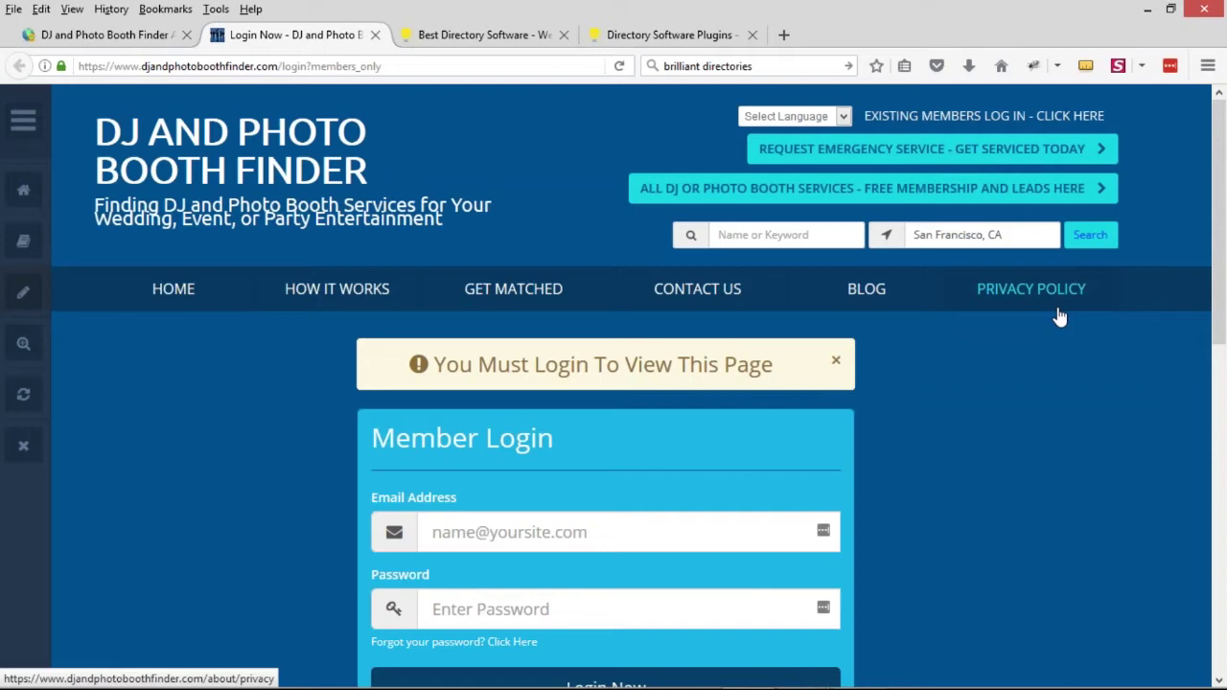
# Step: Examine the member login page that the directory website shows to visitors who are not logged in
pyautogui.scroll(-5, 966, 368)
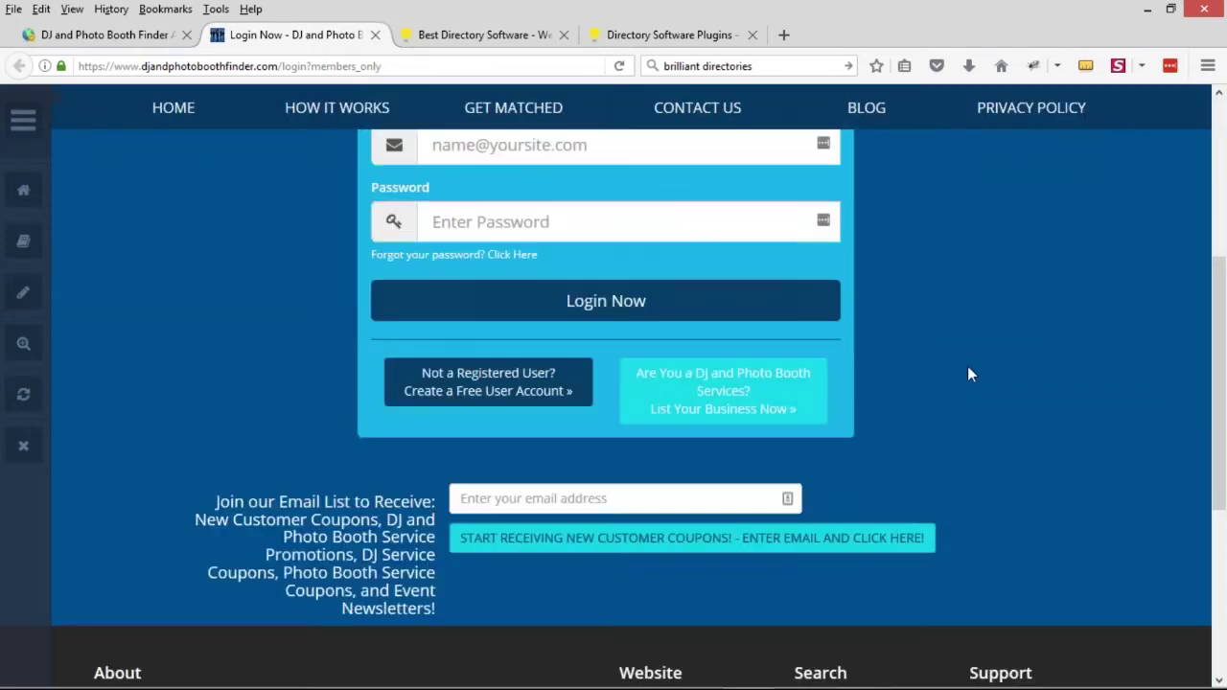
pyautogui.scroll(5, 970, 369)
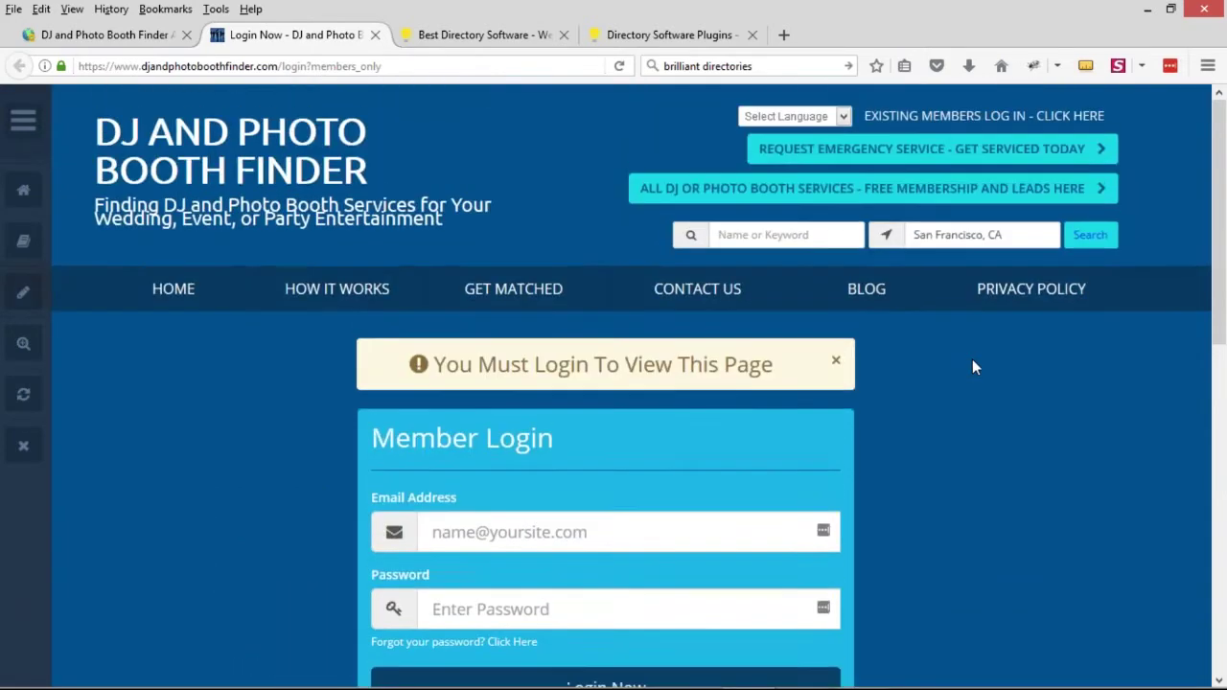
pyautogui.click(153, 34)
pyautogui.click(278, 34)
pyautogui.click(99, 42)
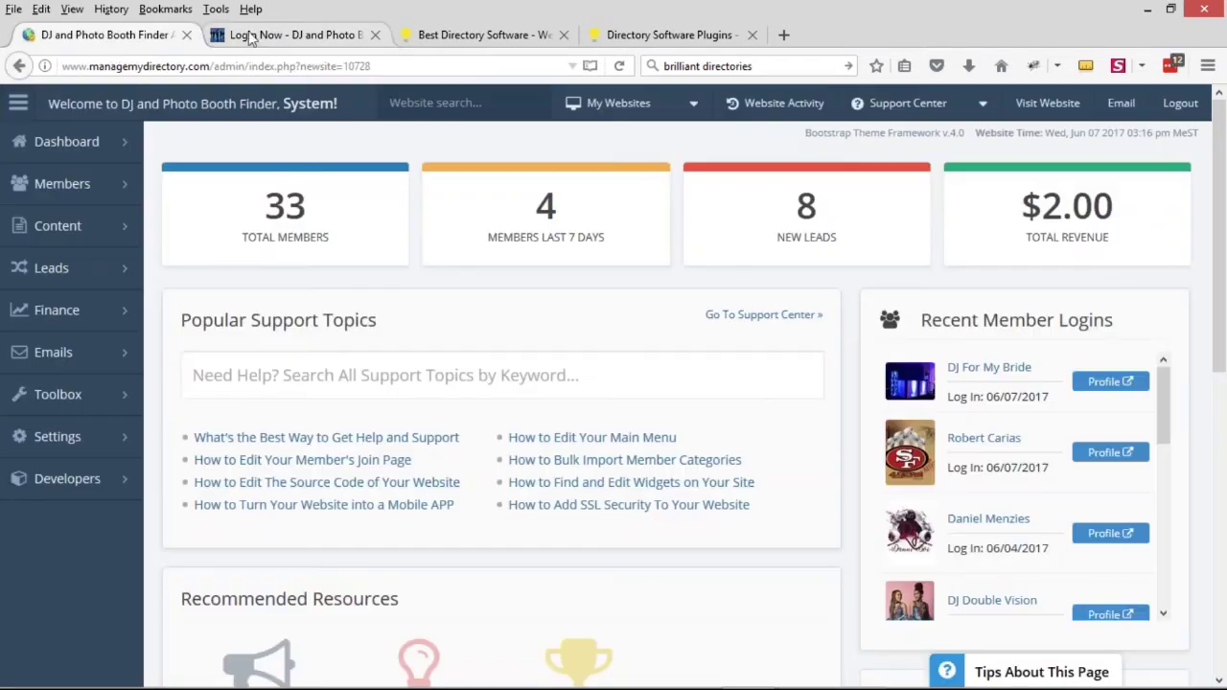
pyautogui.moveTo(86, 437)
pyautogui.click(321, 34)
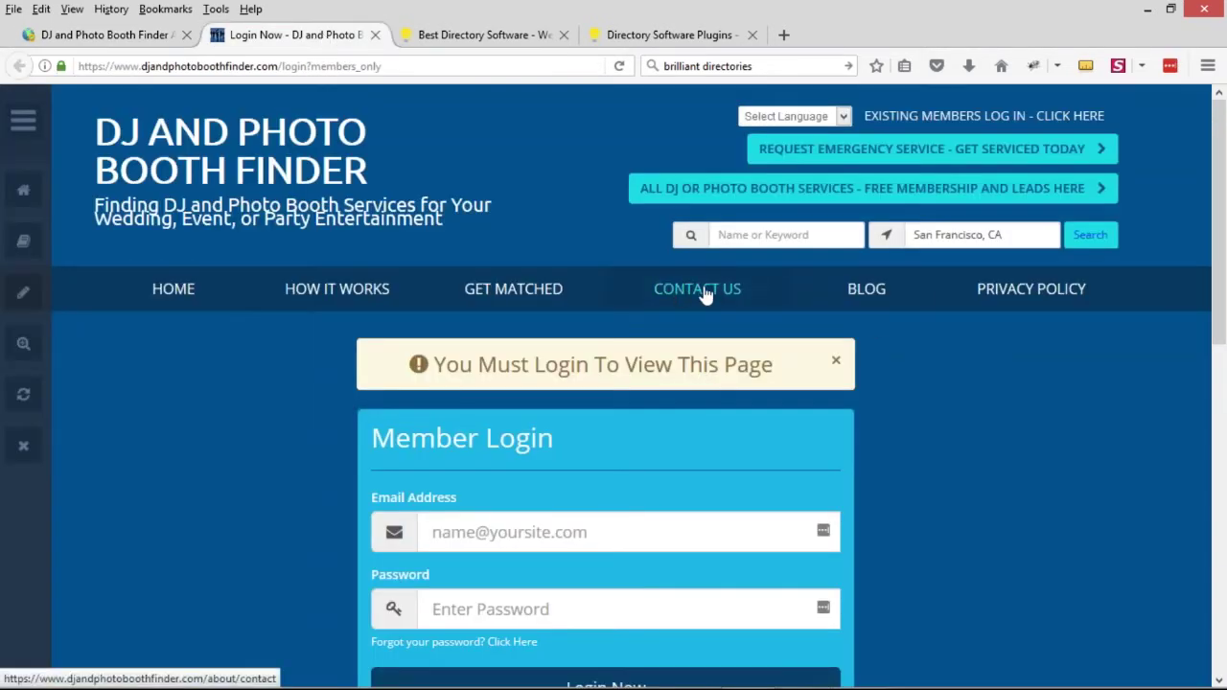
# Step: Set the Members Only Website option to No in the website's General Settings and save the changes
pyautogui.click(99, 35)
pyautogui.moveTo(95, 443)
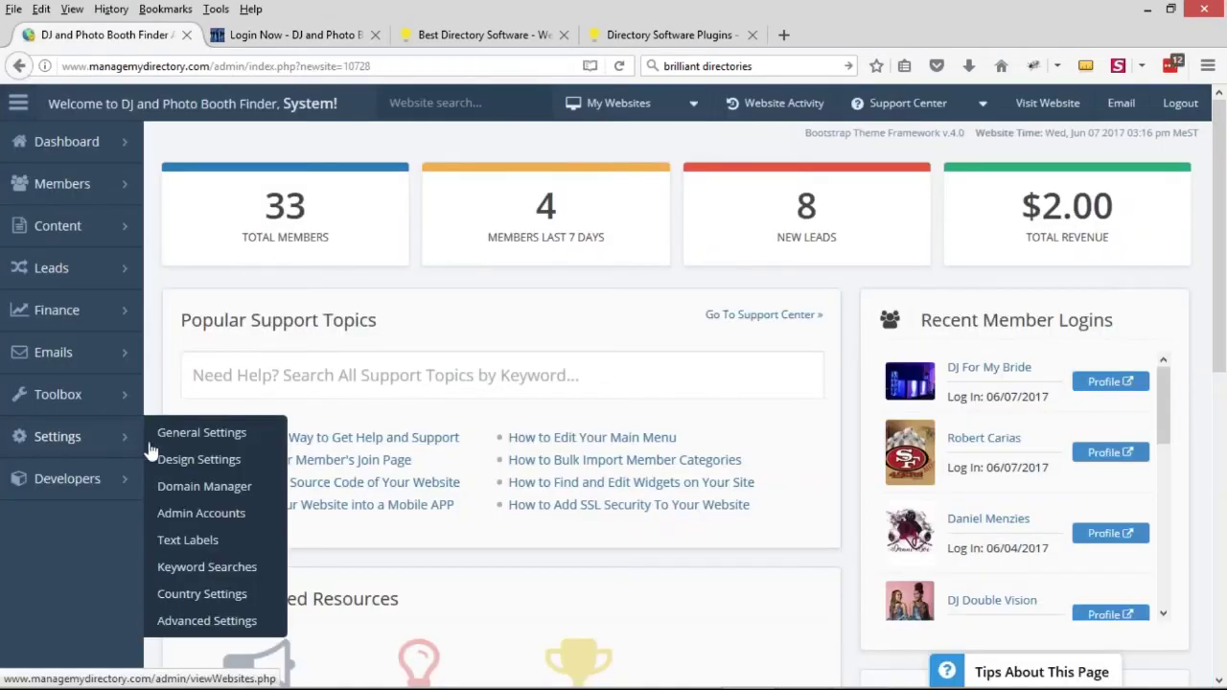
pyautogui.click(201, 432)
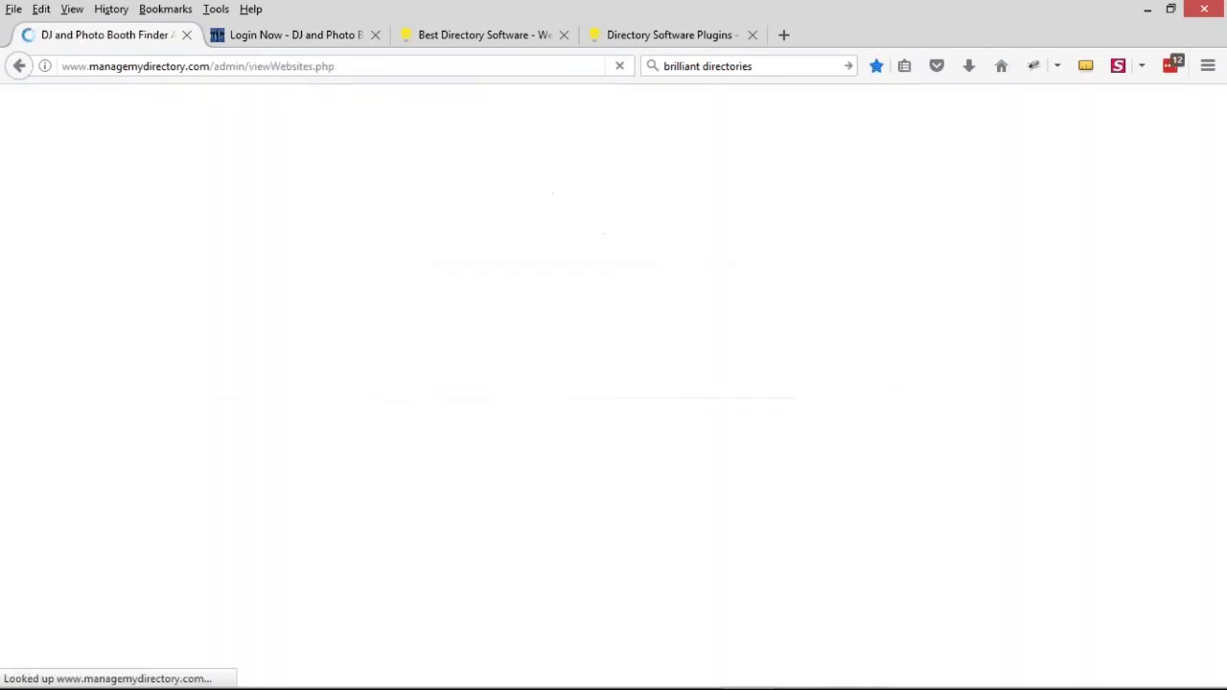
pyautogui.scroll(-1, 635, 294)
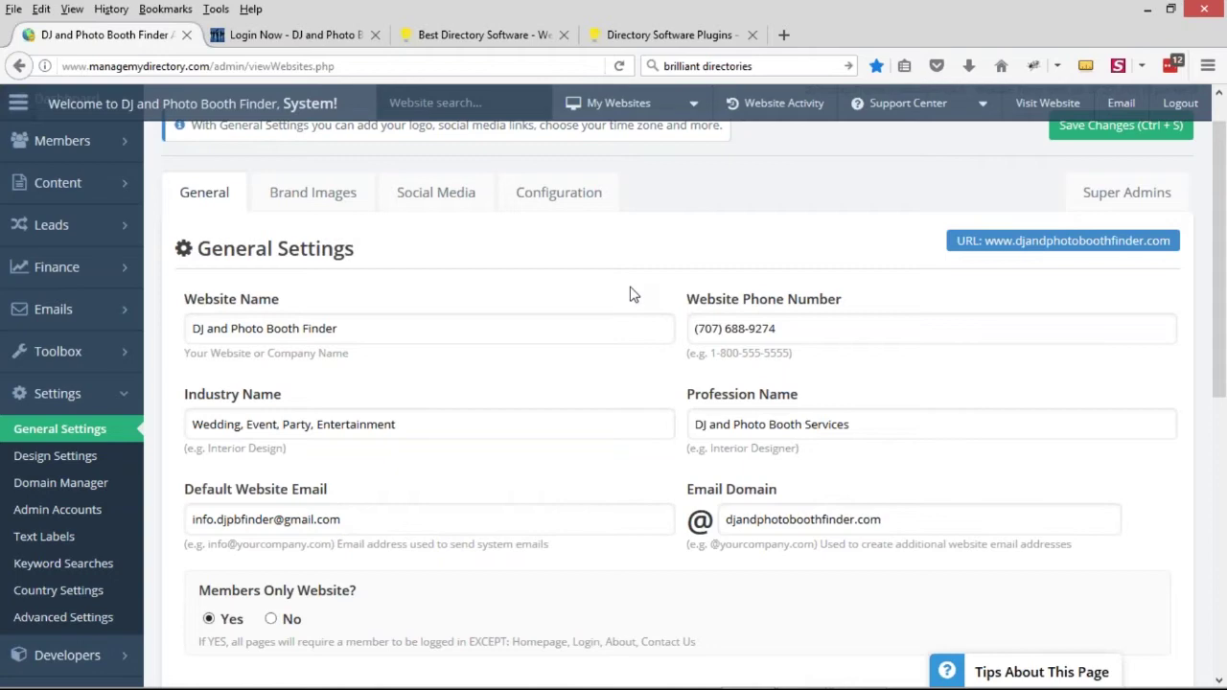
pyautogui.scroll(-3, 631, 294)
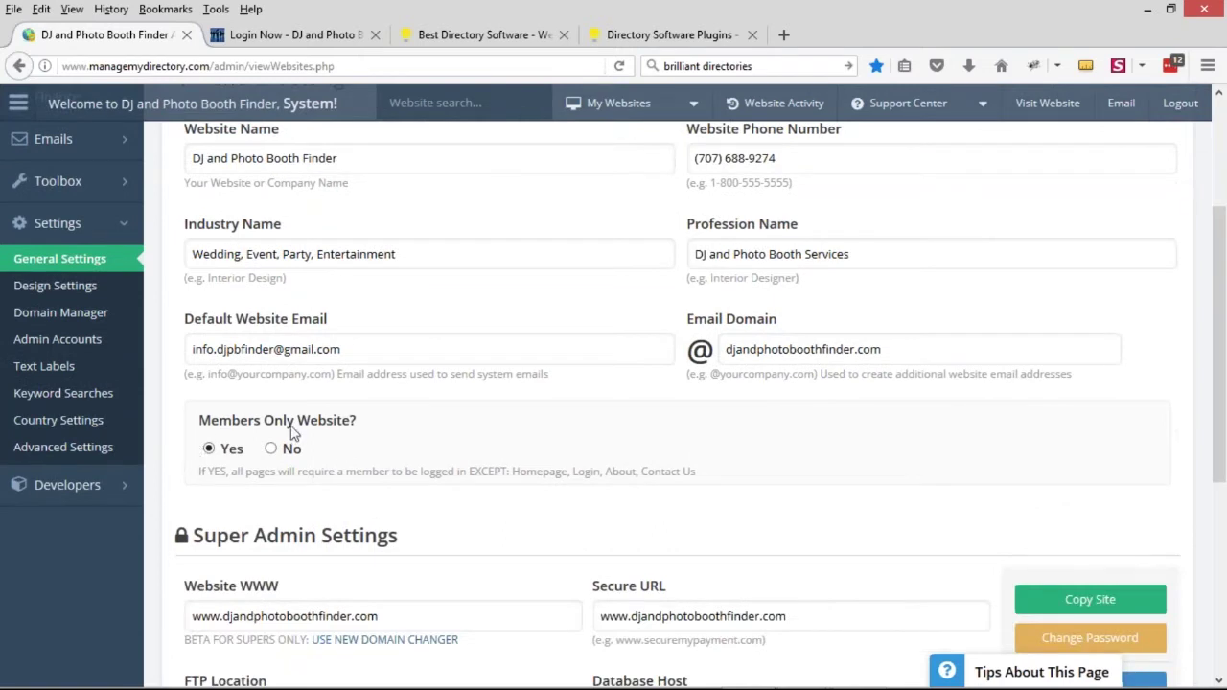
pyautogui.moveTo(199, 425); pyautogui.dragTo(360, 424)
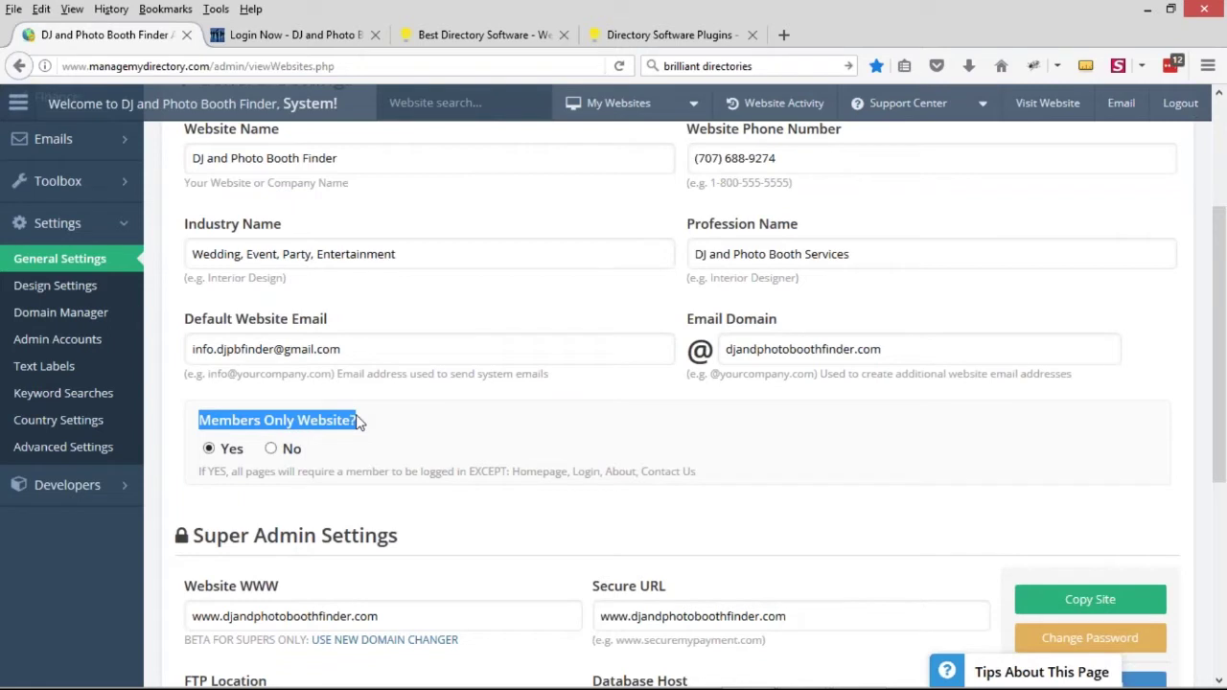
pyautogui.click(272, 450)
pyautogui.scroll(3, 575, 375)
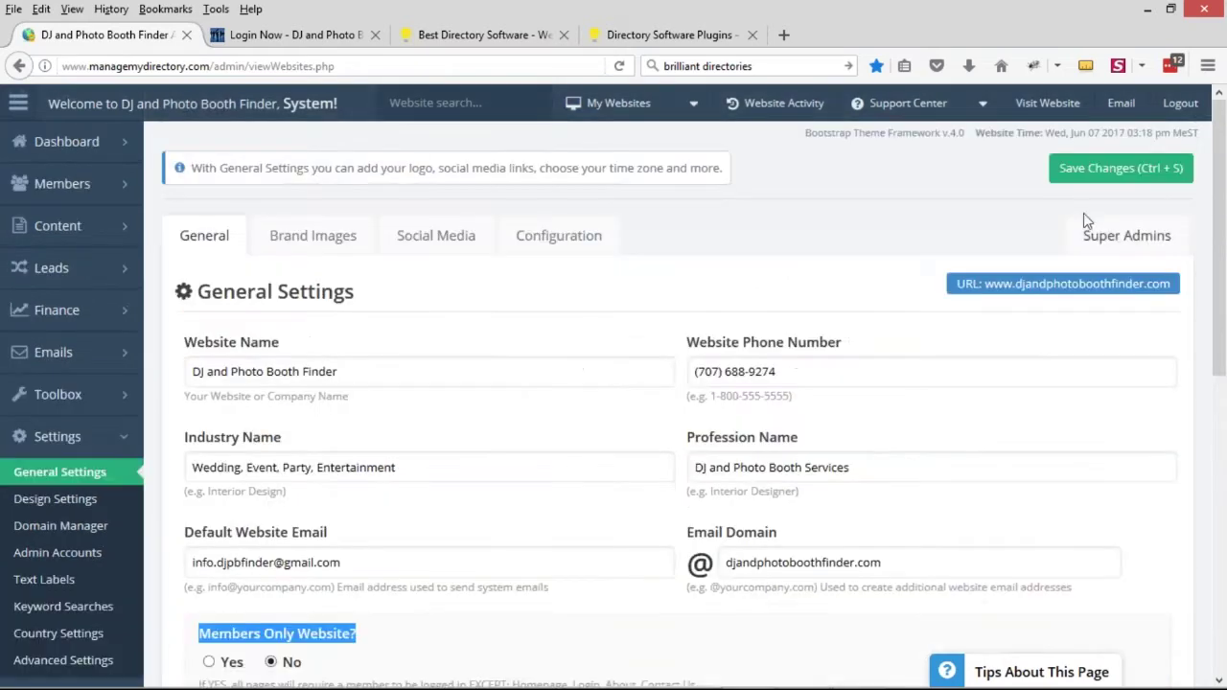
pyautogui.click(1120, 170)
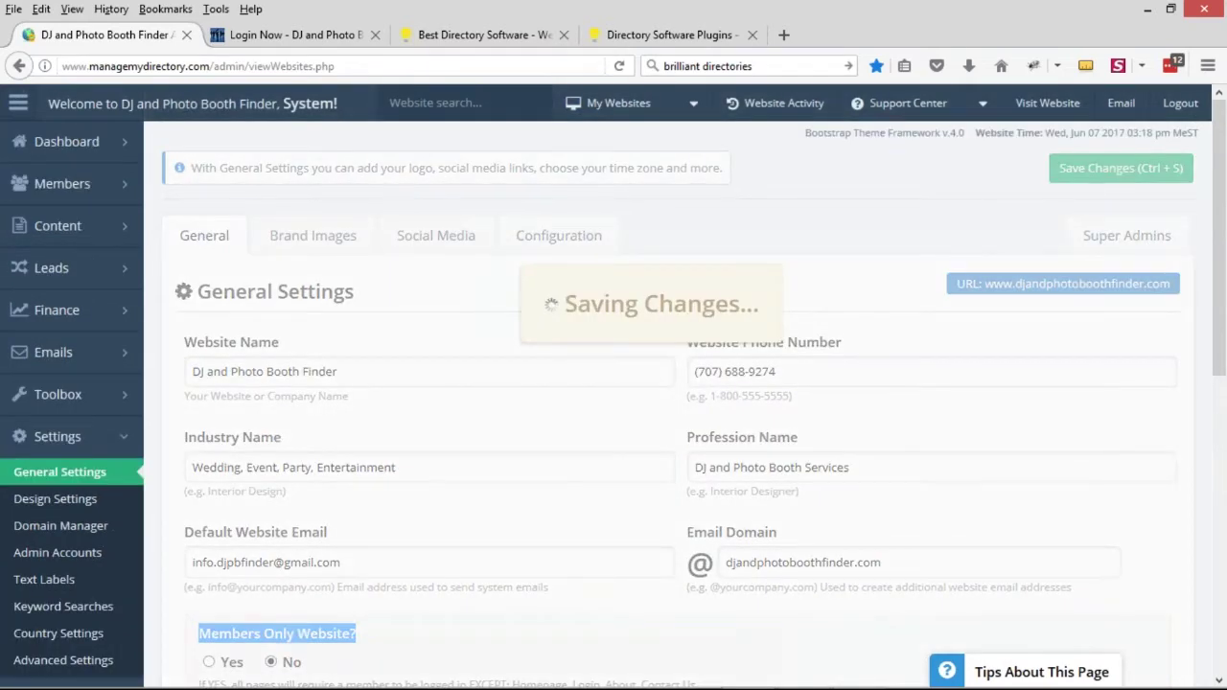
# Step: Open the Listing post type for editing from the directory's post settings
pyautogui.moveTo(120, 232)
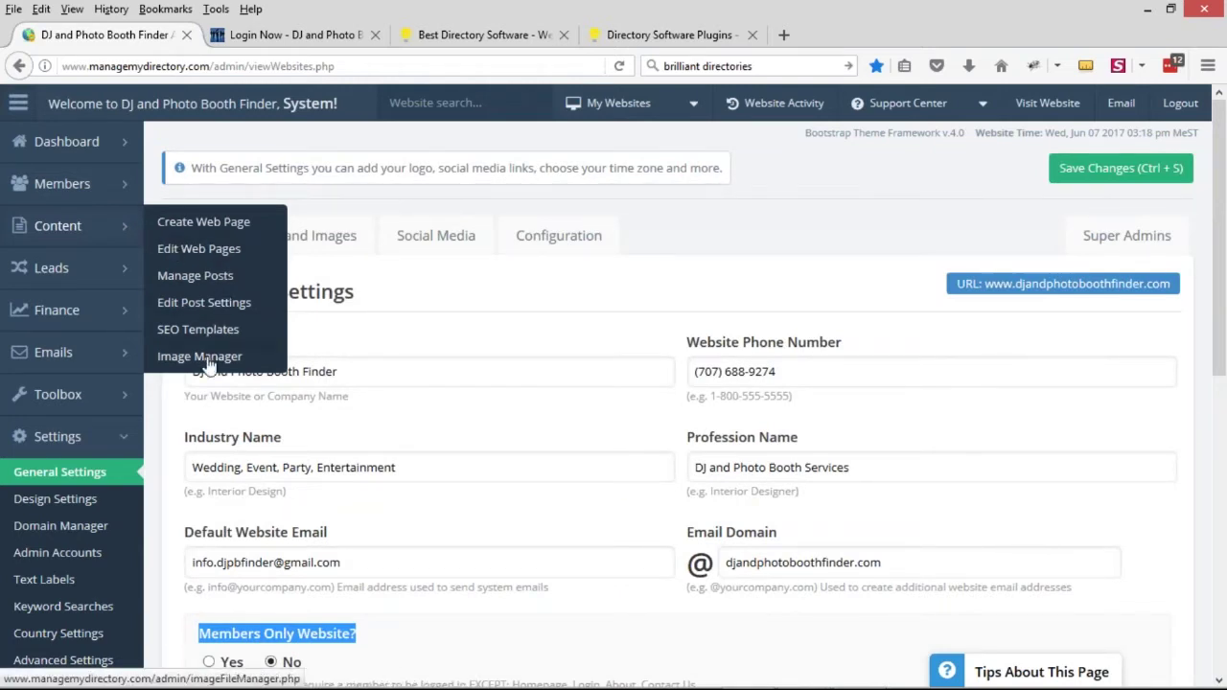
pyautogui.click(217, 311)
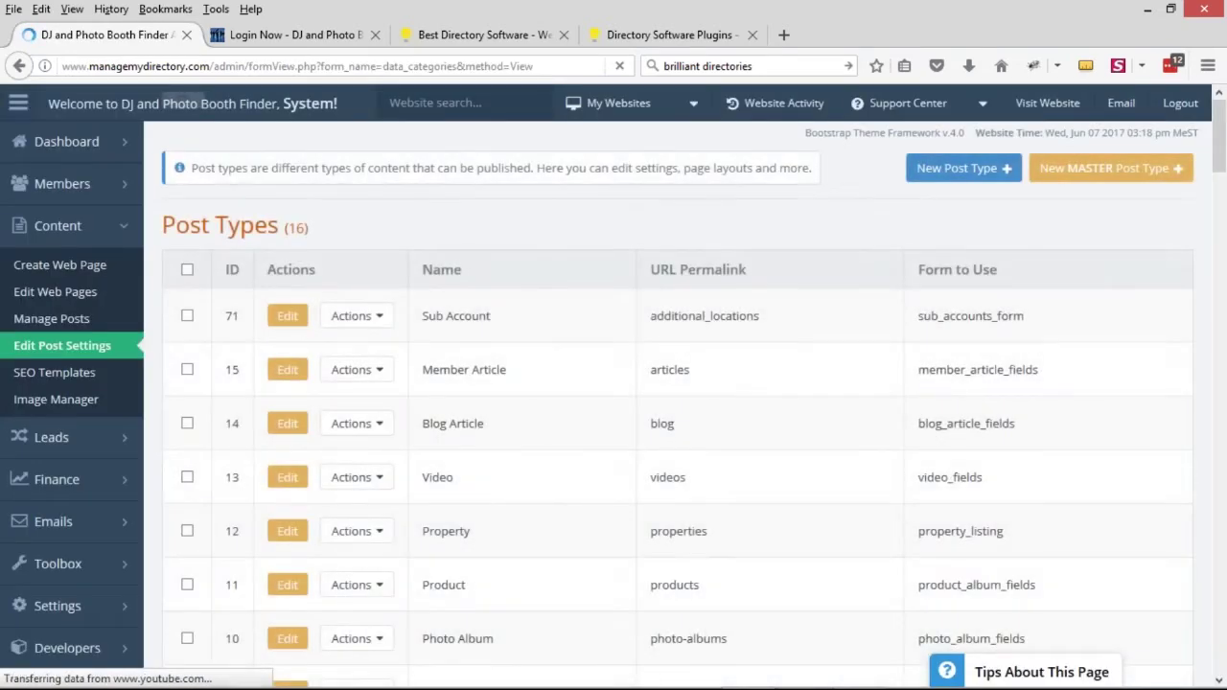
pyautogui.scroll(-1, 541, 320)
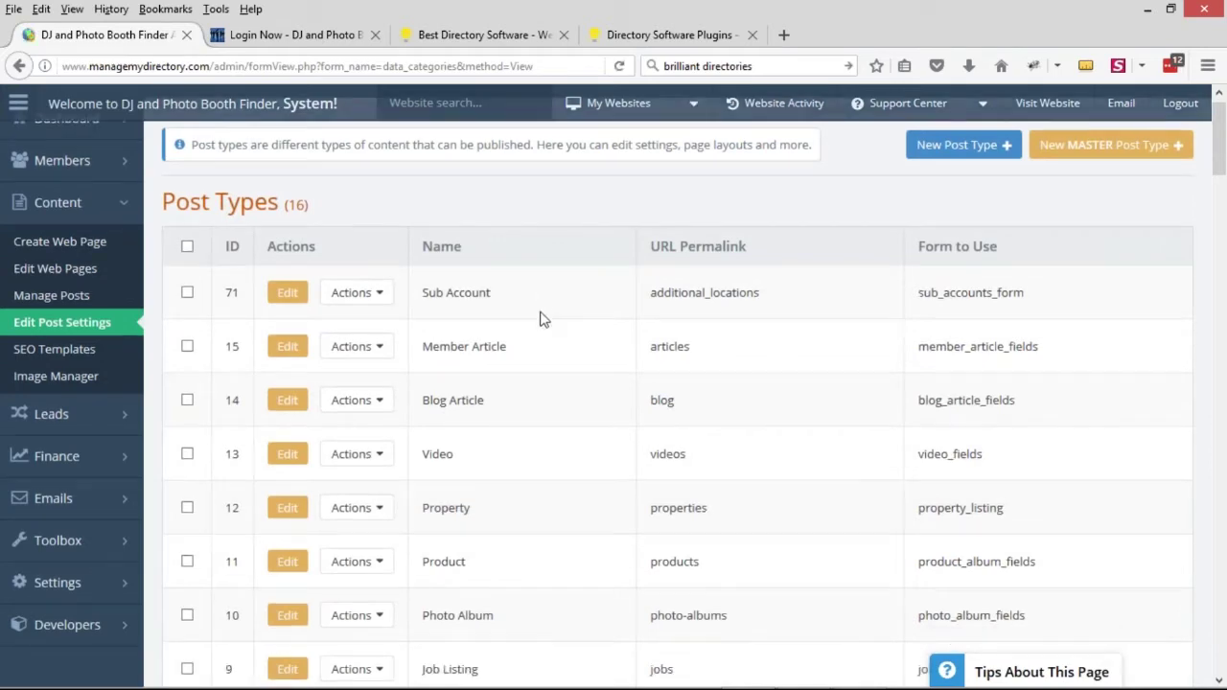
pyautogui.scroll(-6, 542, 319)
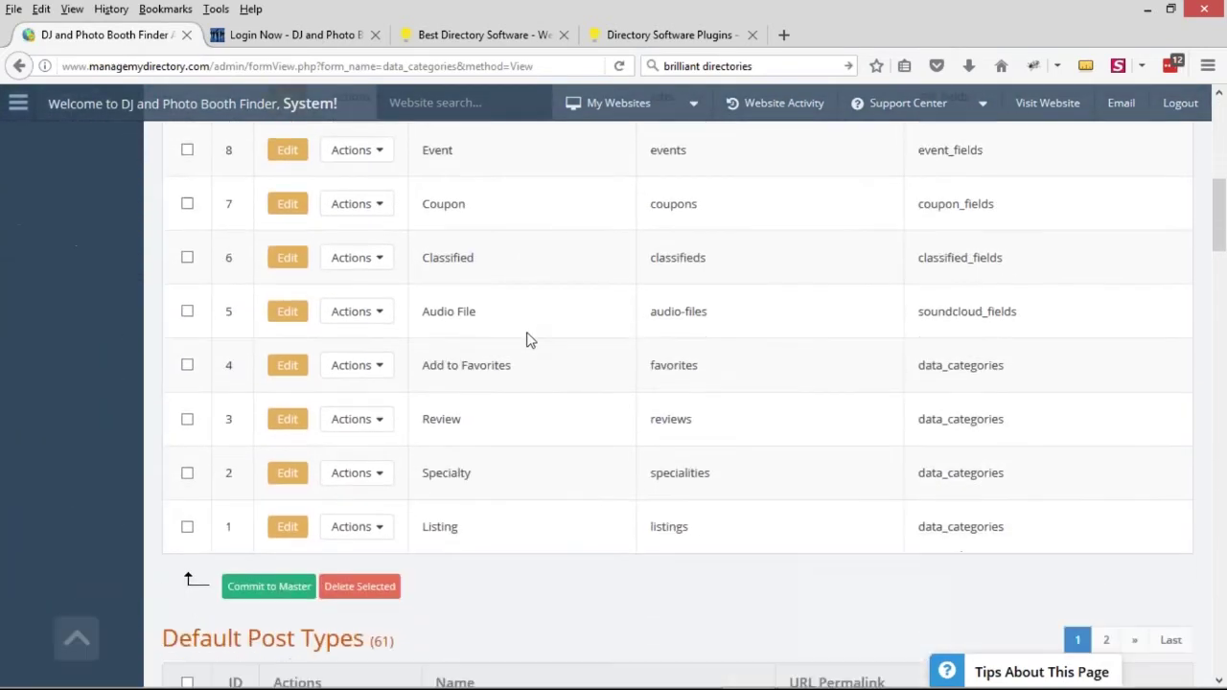
pyautogui.moveTo(425, 526); pyautogui.dragTo(465, 535)
pyautogui.click(294, 535)
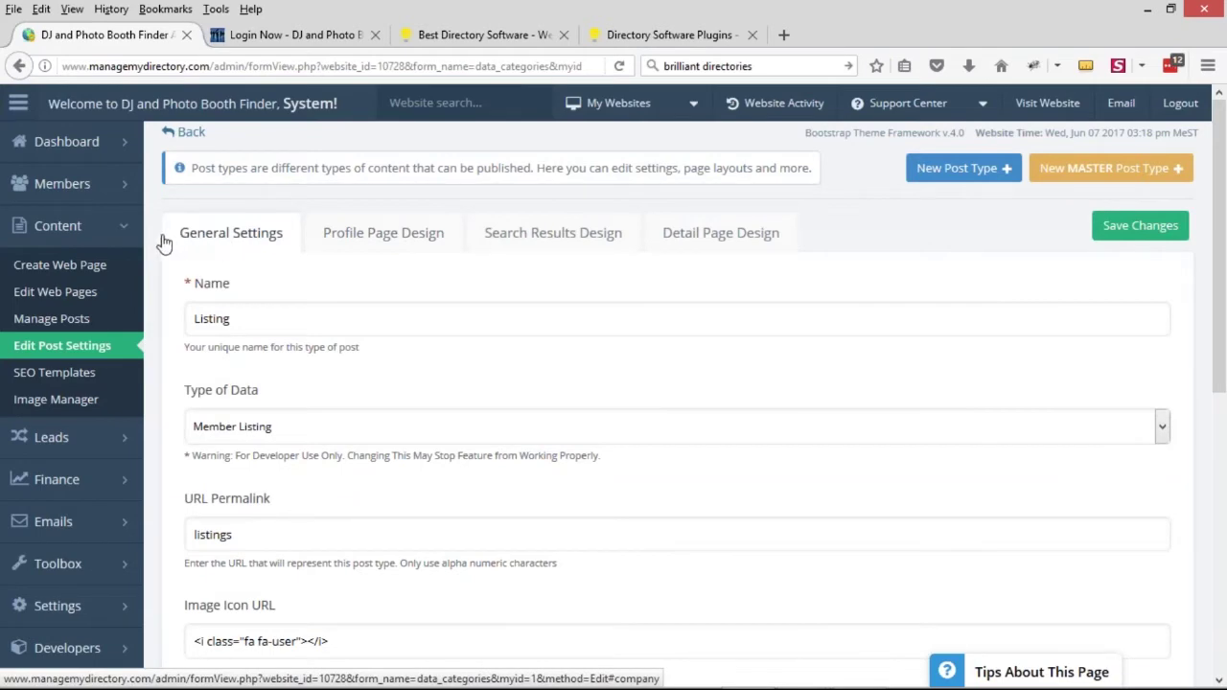
# Step: Set "Can Anyone View These Posts?" to No for the Listing post type and save the changes
pyautogui.scroll(-2, 160, 240)
pyautogui.scroll(-5, 164, 241)
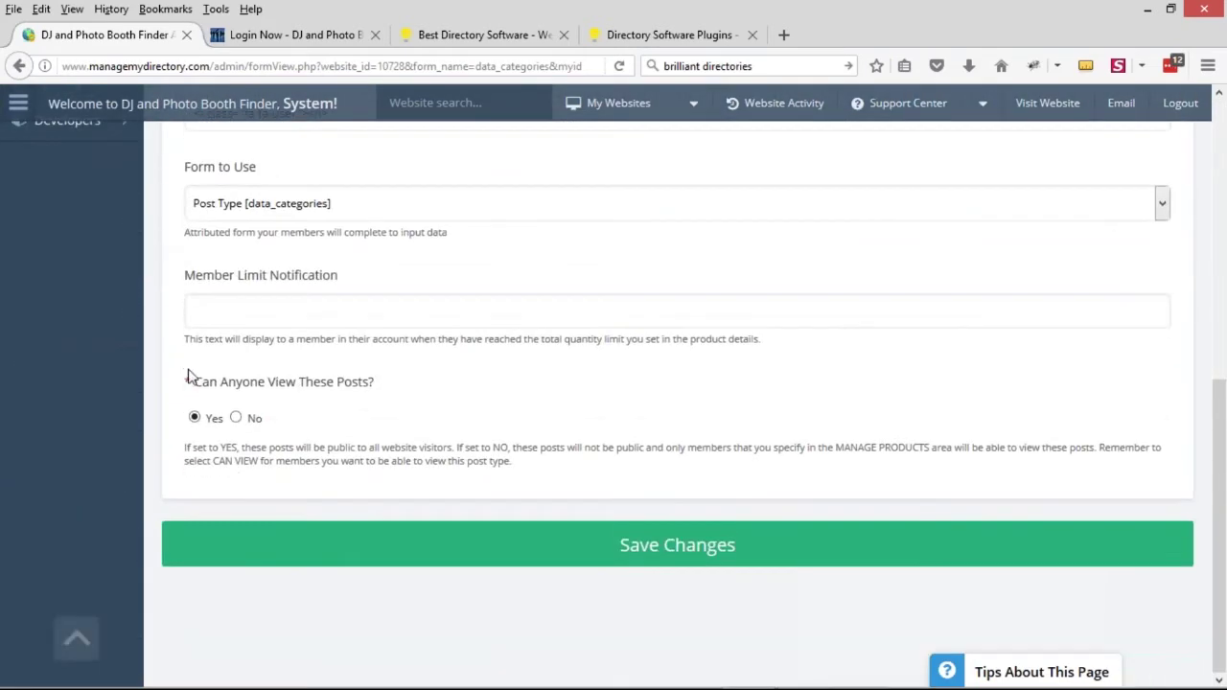
pyautogui.moveTo(201, 391); pyautogui.dragTo(375, 389)
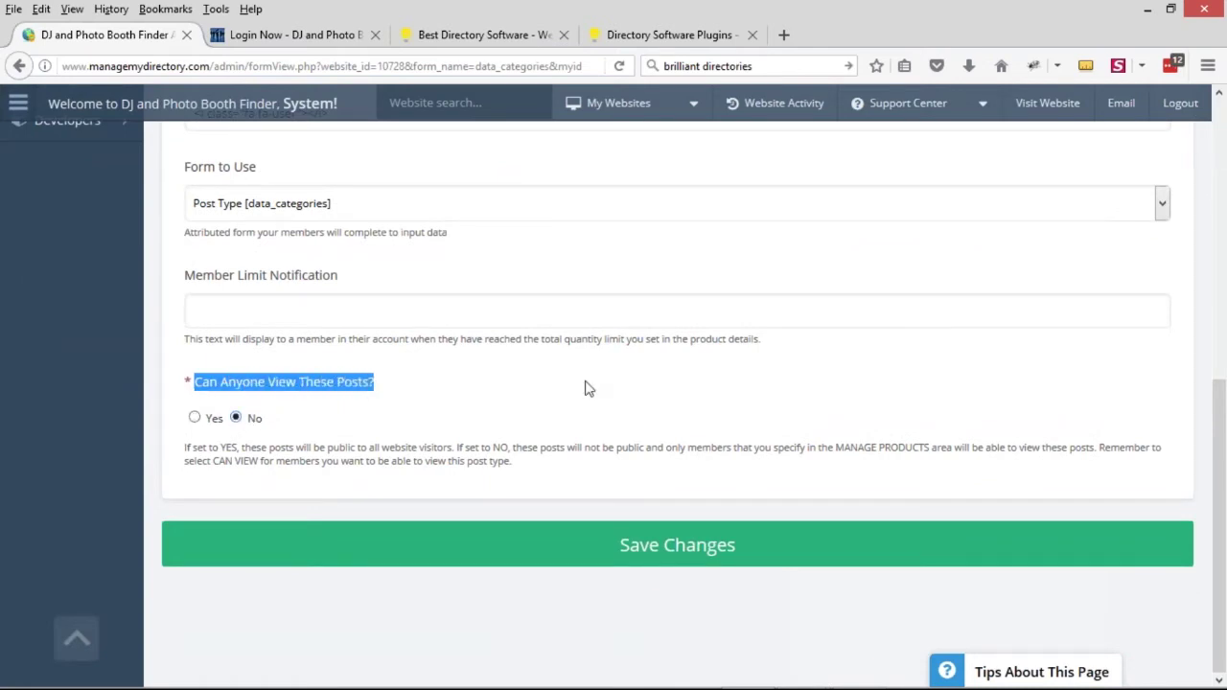
pyautogui.click(722, 562)
pyautogui.click(197, 433)
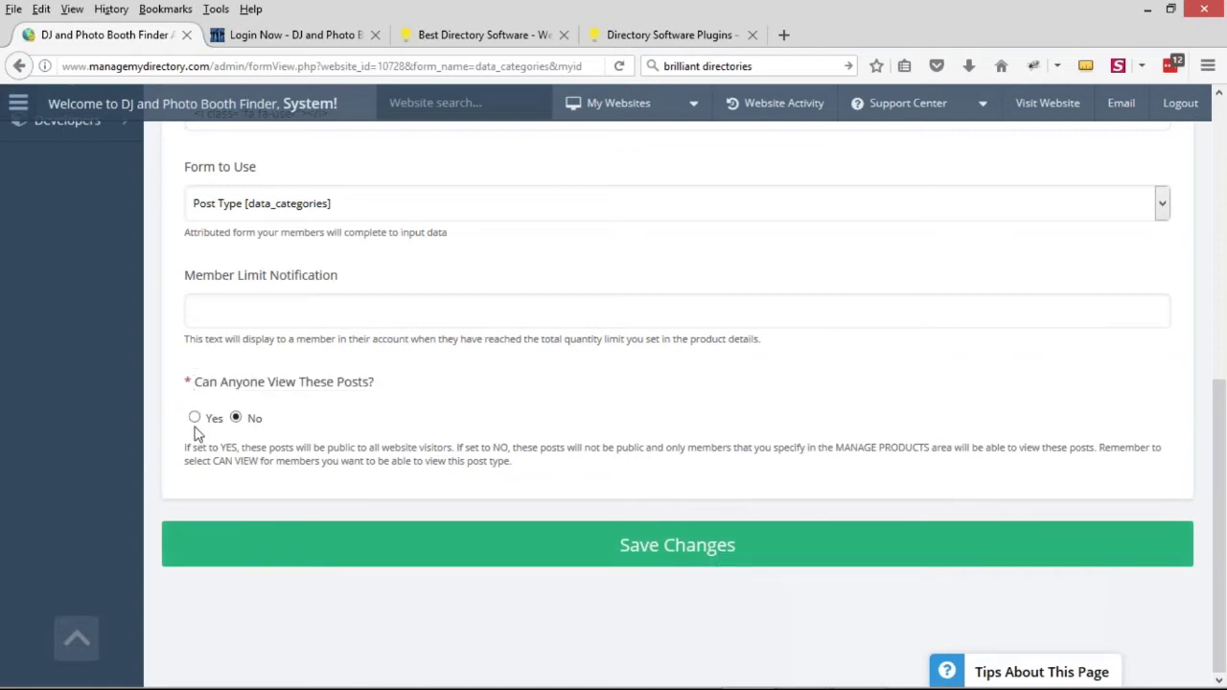
pyautogui.click(636, 560)
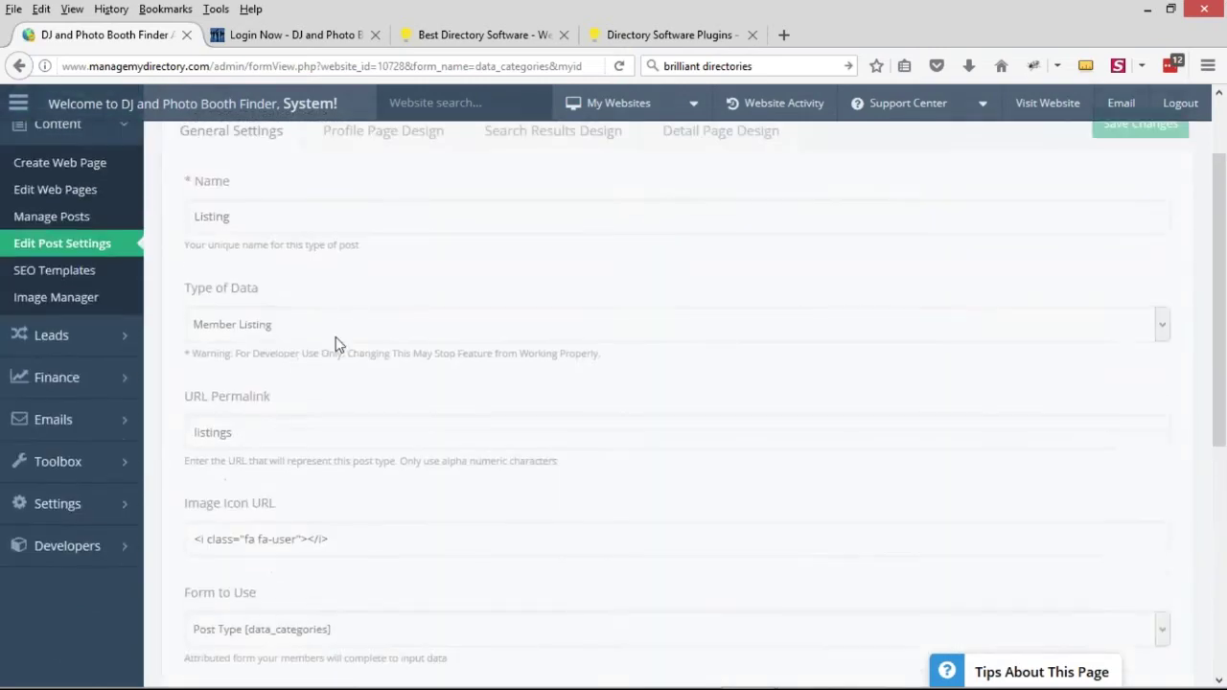
# Step: Open the product management page and review the free customer profile, free membership and $9.99 monthly membership levels
pyautogui.moveTo(72, 490)
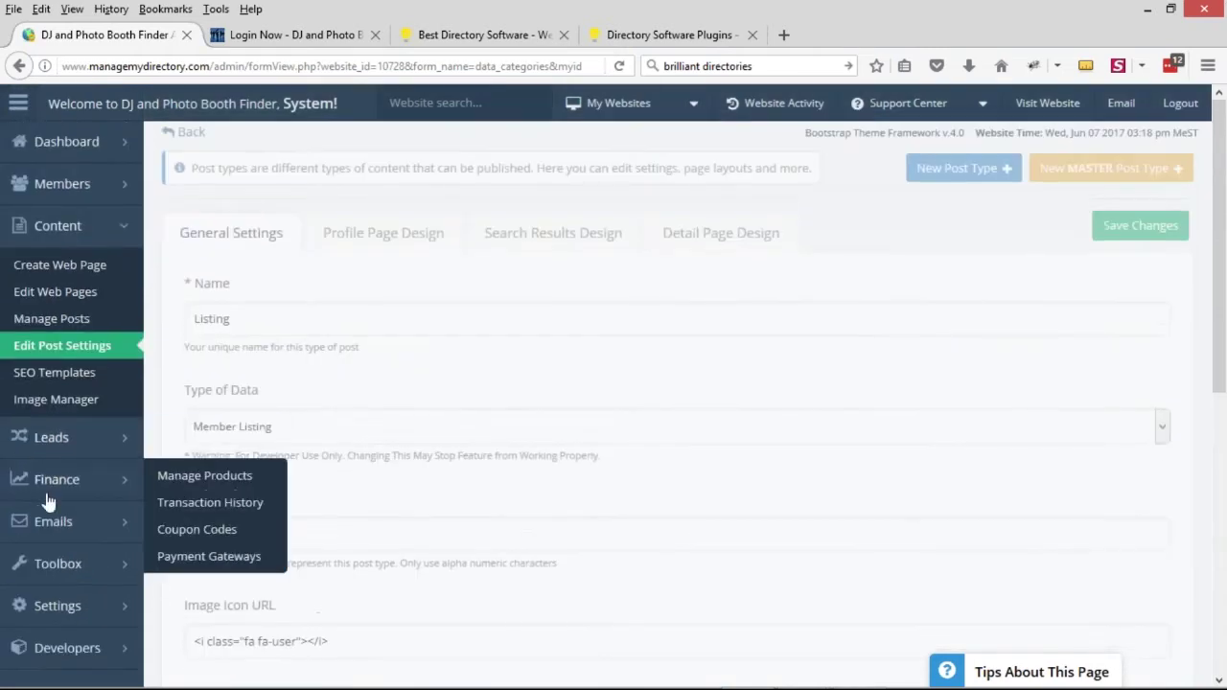
pyautogui.click(226, 478)
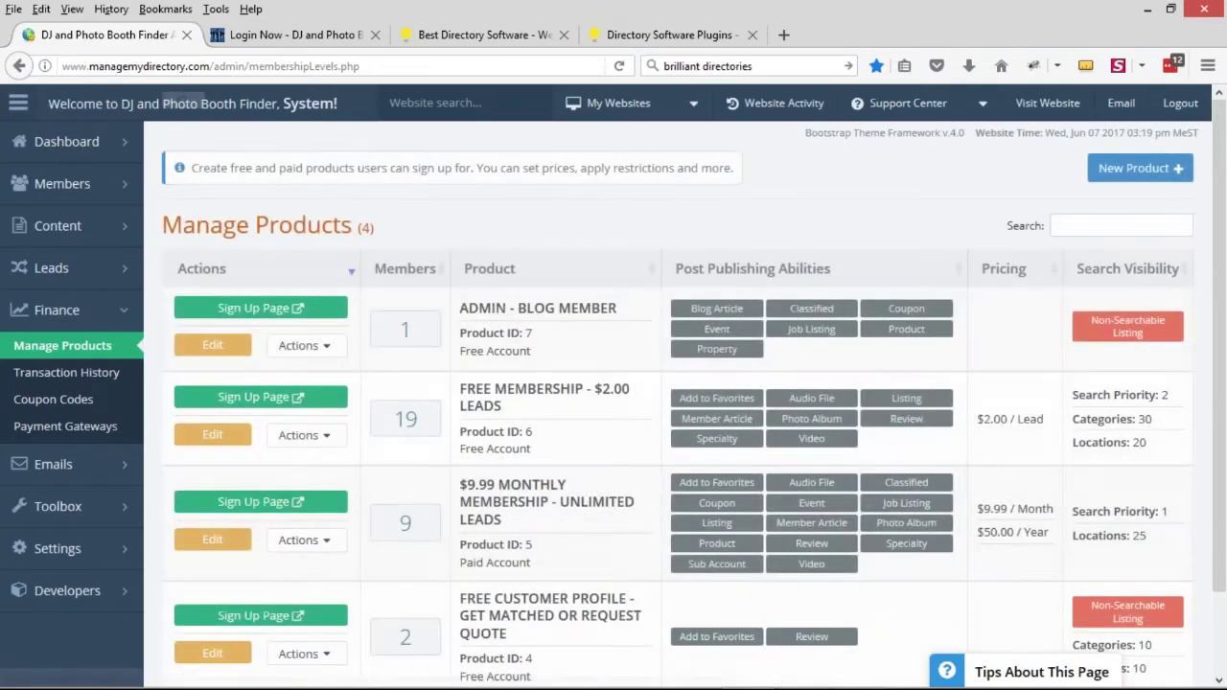
pyautogui.scroll(-2, 564, 250)
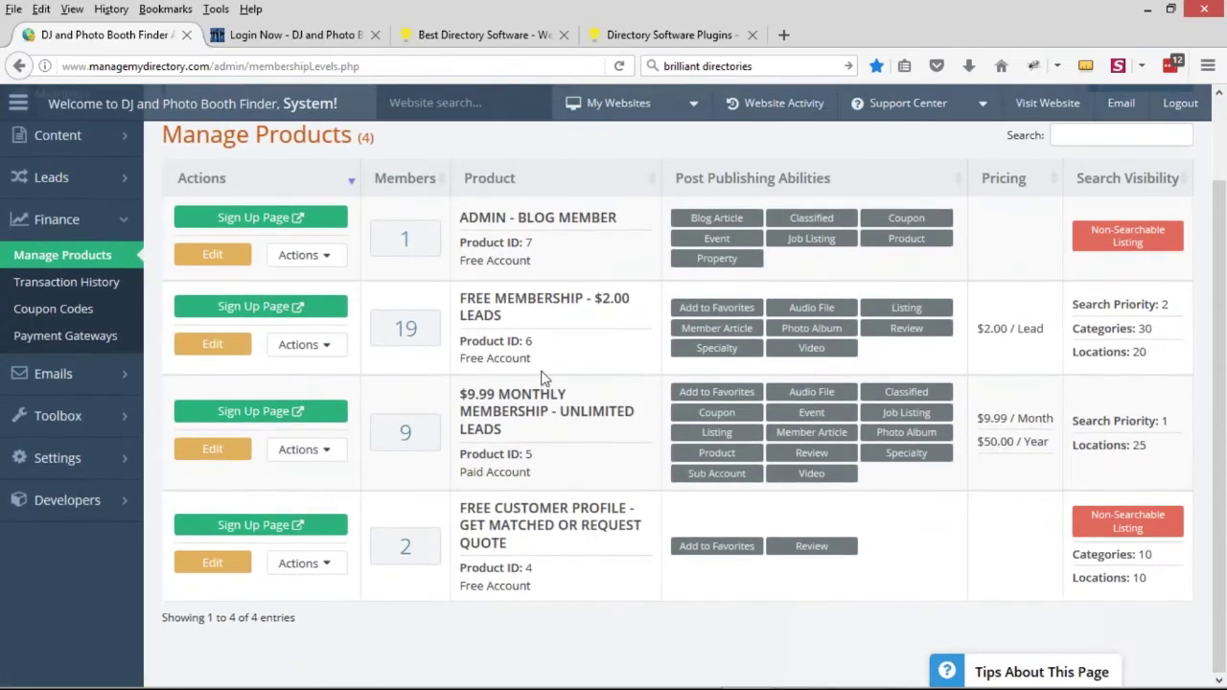
pyautogui.moveTo(463, 513); pyautogui.dragTo(621, 503)
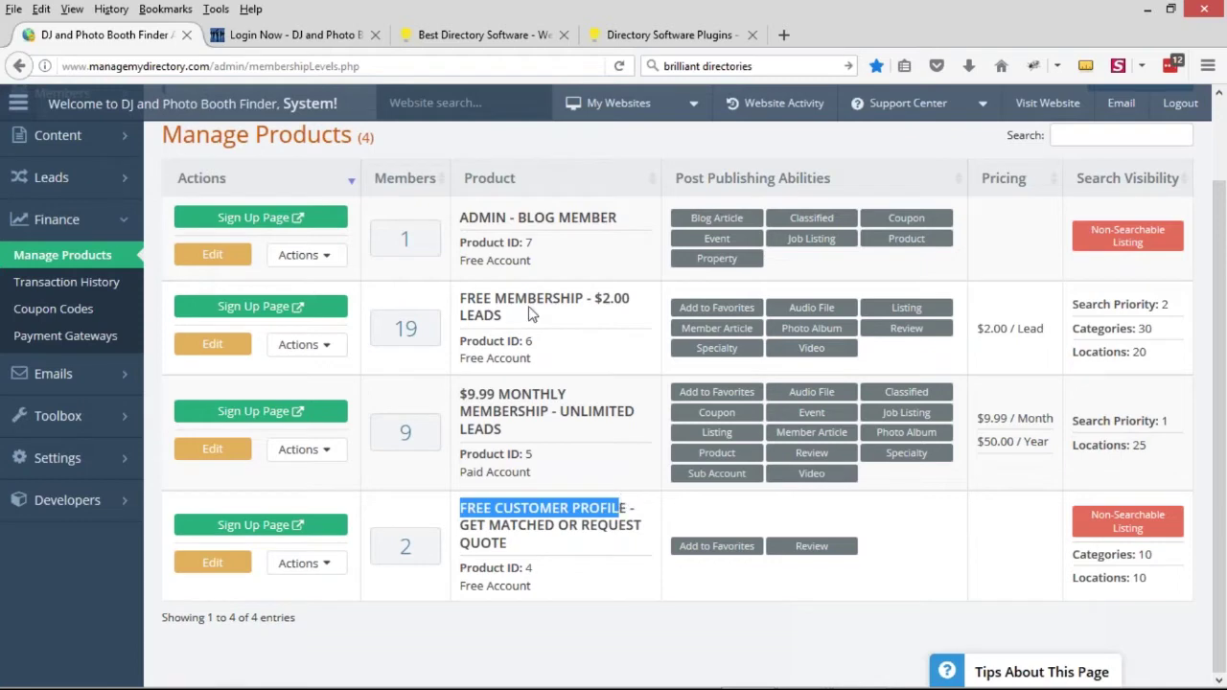
pyautogui.moveTo(470, 392); pyautogui.dragTo(522, 412)
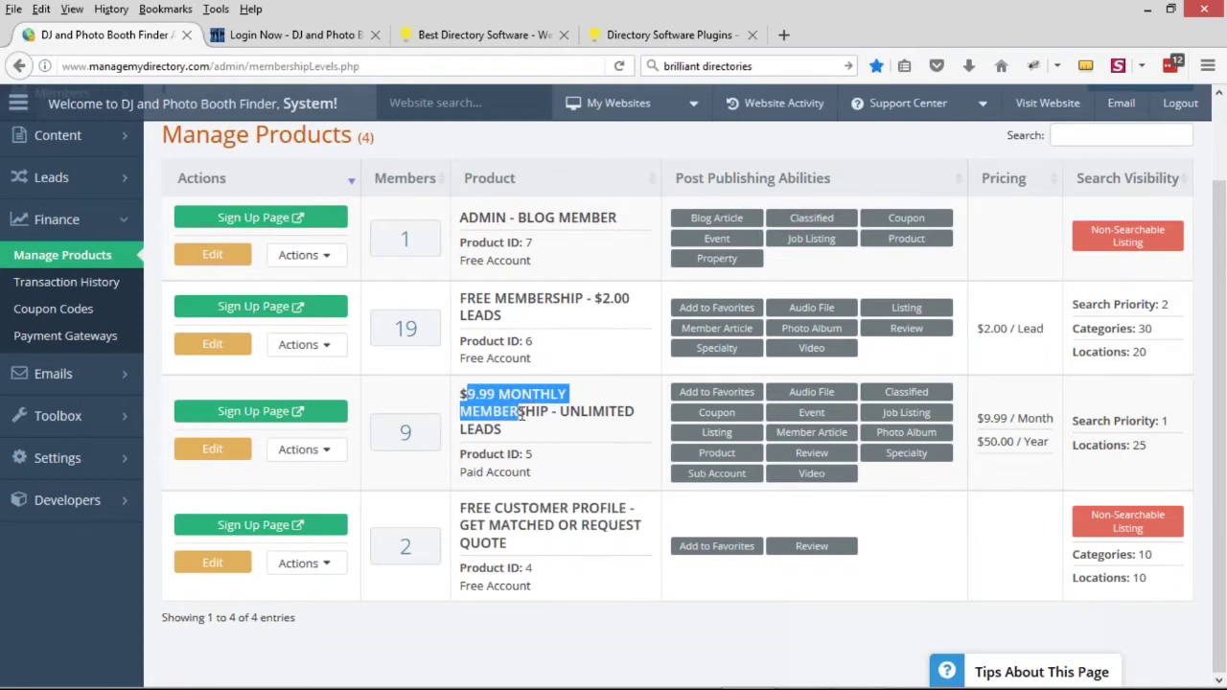
pyautogui.moveTo(463, 301); pyautogui.dragTo(535, 323)
pyautogui.moveTo(462, 394); pyautogui.dragTo(548, 413)
pyautogui.click(513, 411)
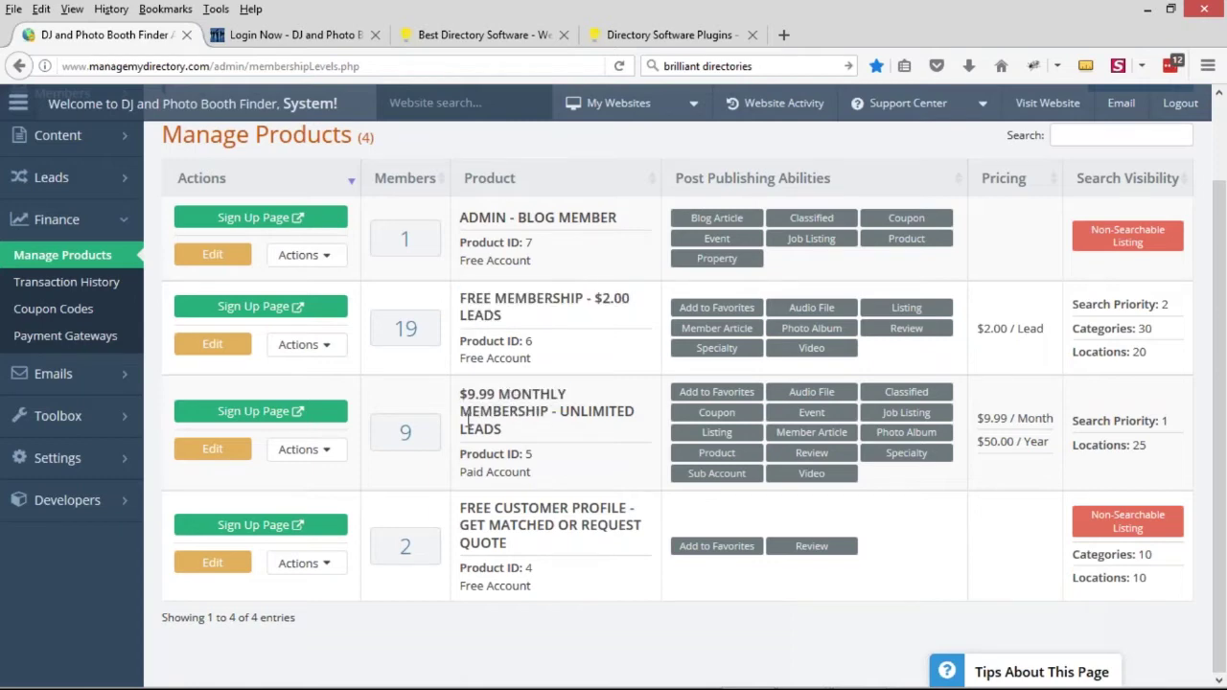
pyautogui.moveTo(461, 394); pyautogui.dragTo(539, 436)
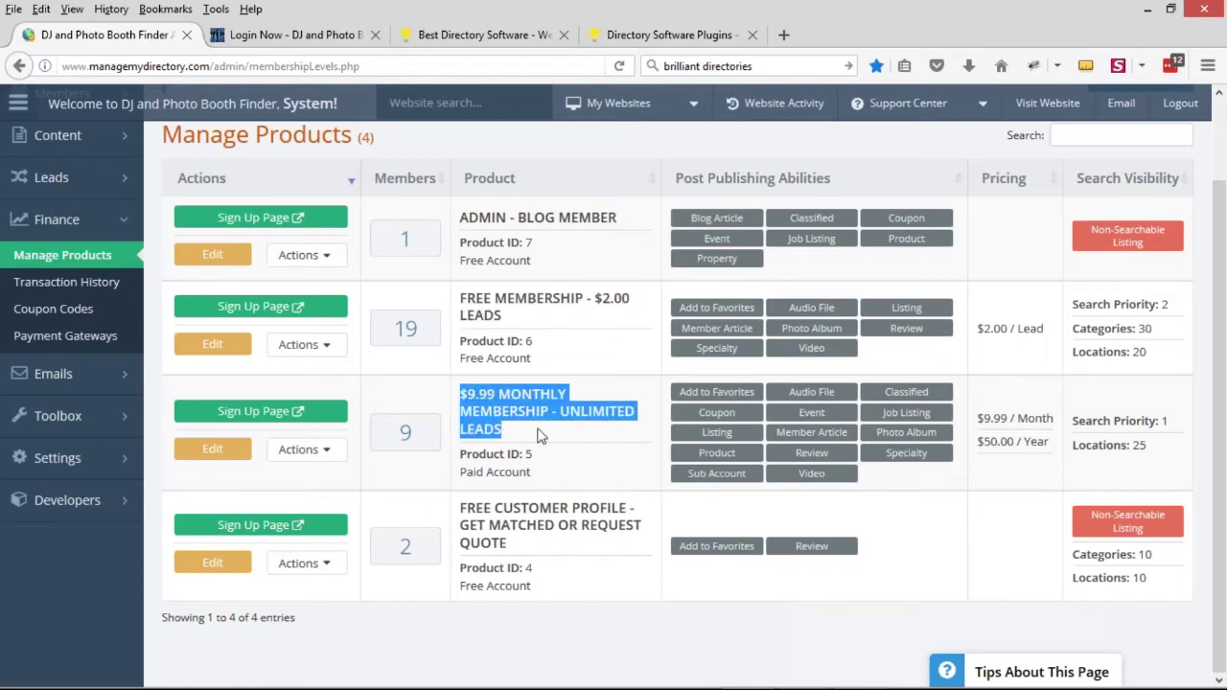
pyautogui.click(540, 436)
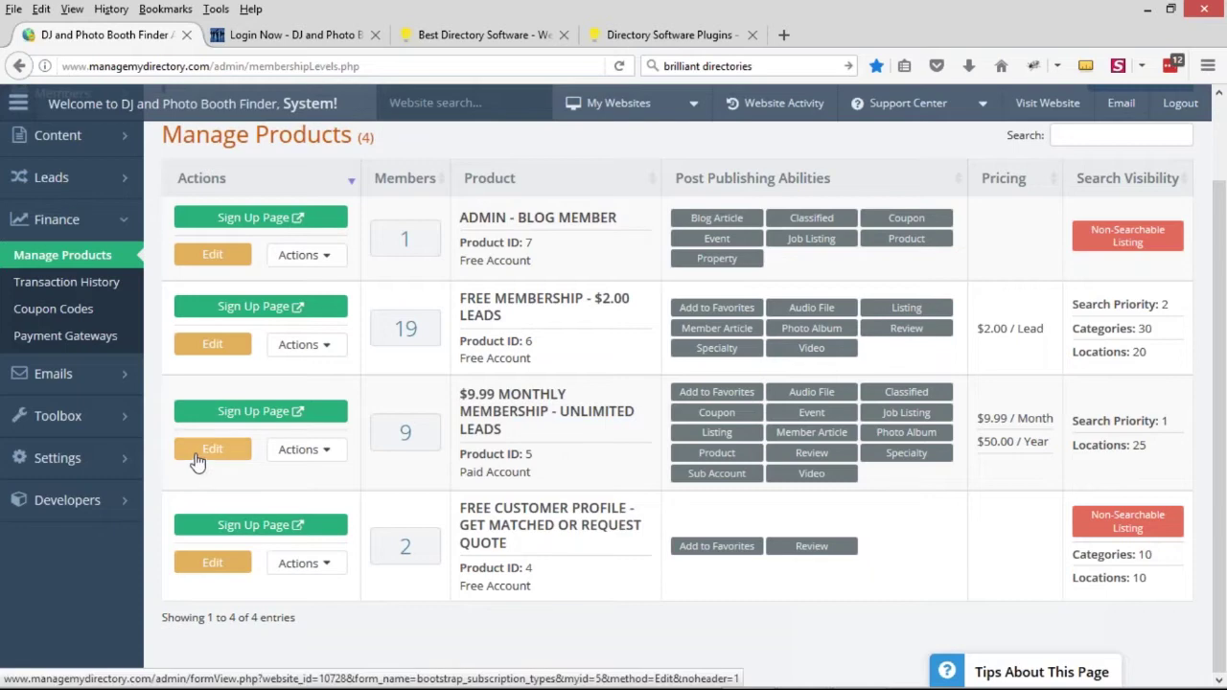
# Step: Edit the $9.99 monthly membership product and leave visitors not logged in unselected in its Member Search Visibility Options
pyautogui.click(201, 452)
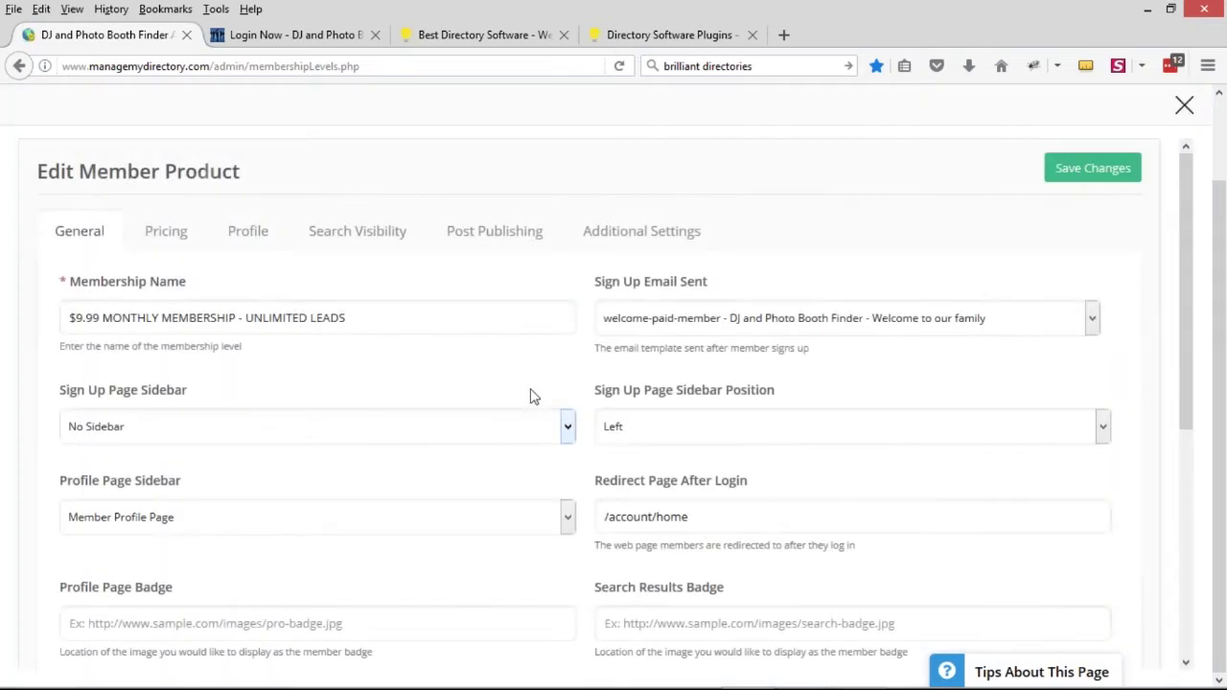
pyautogui.click(360, 248)
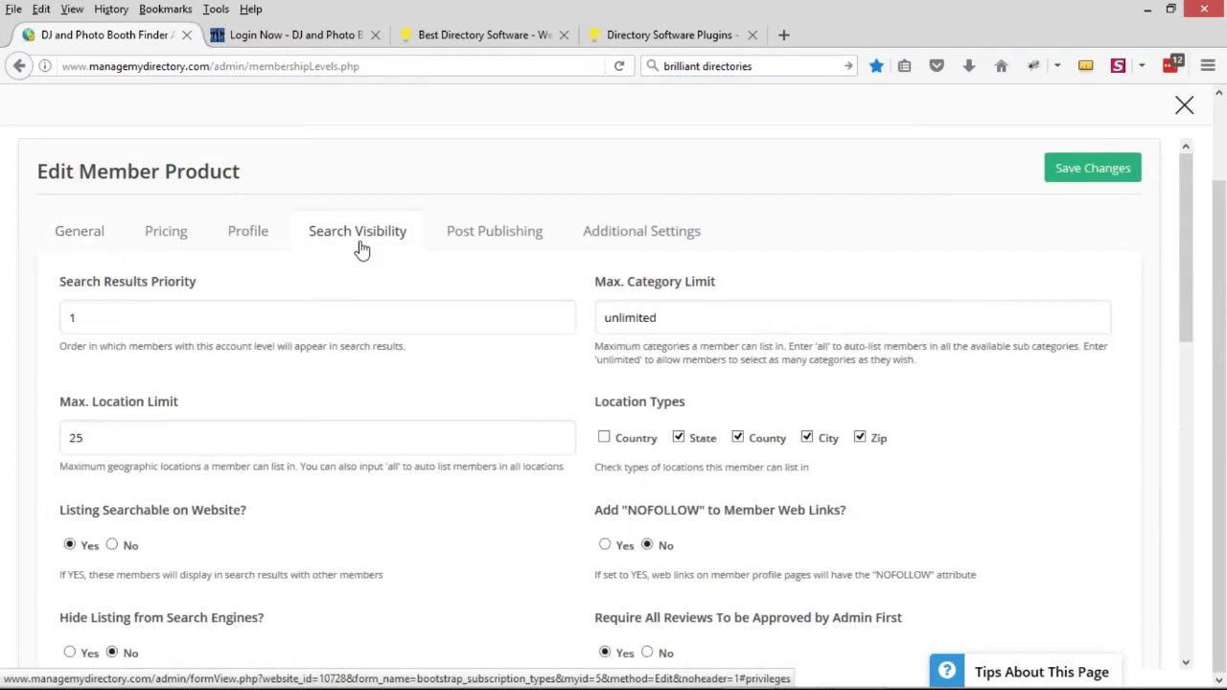
pyautogui.scroll(-5, 389, 300)
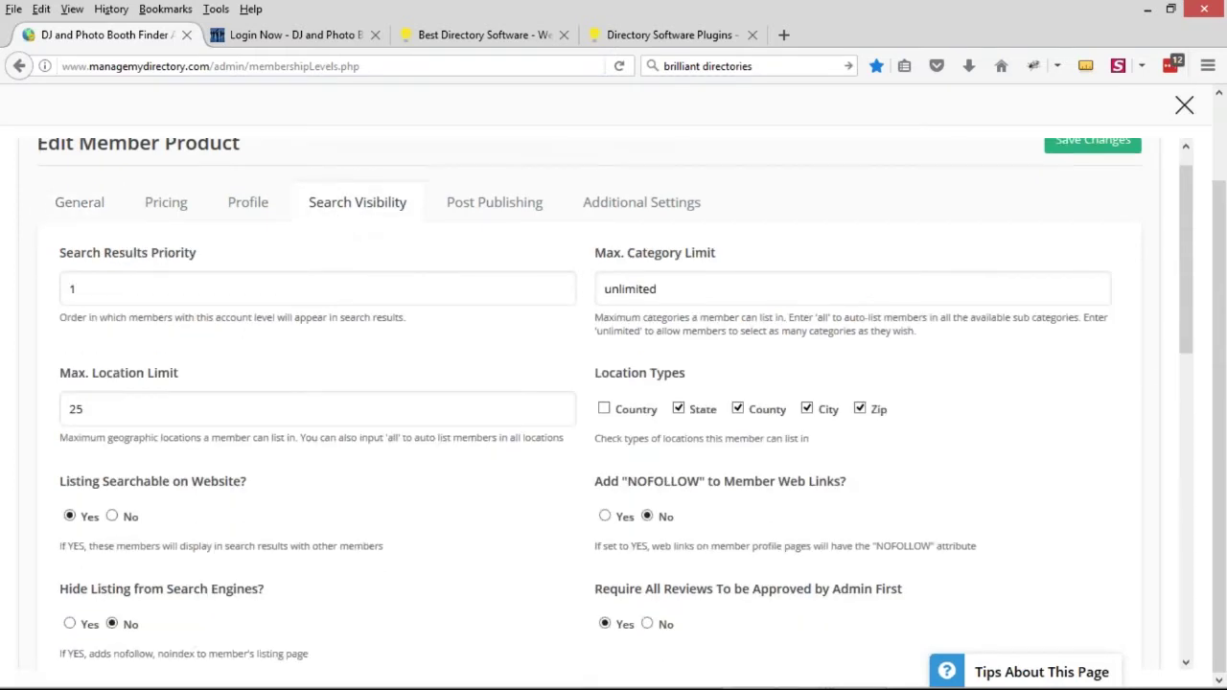
pyautogui.scroll(-2, 389, 300)
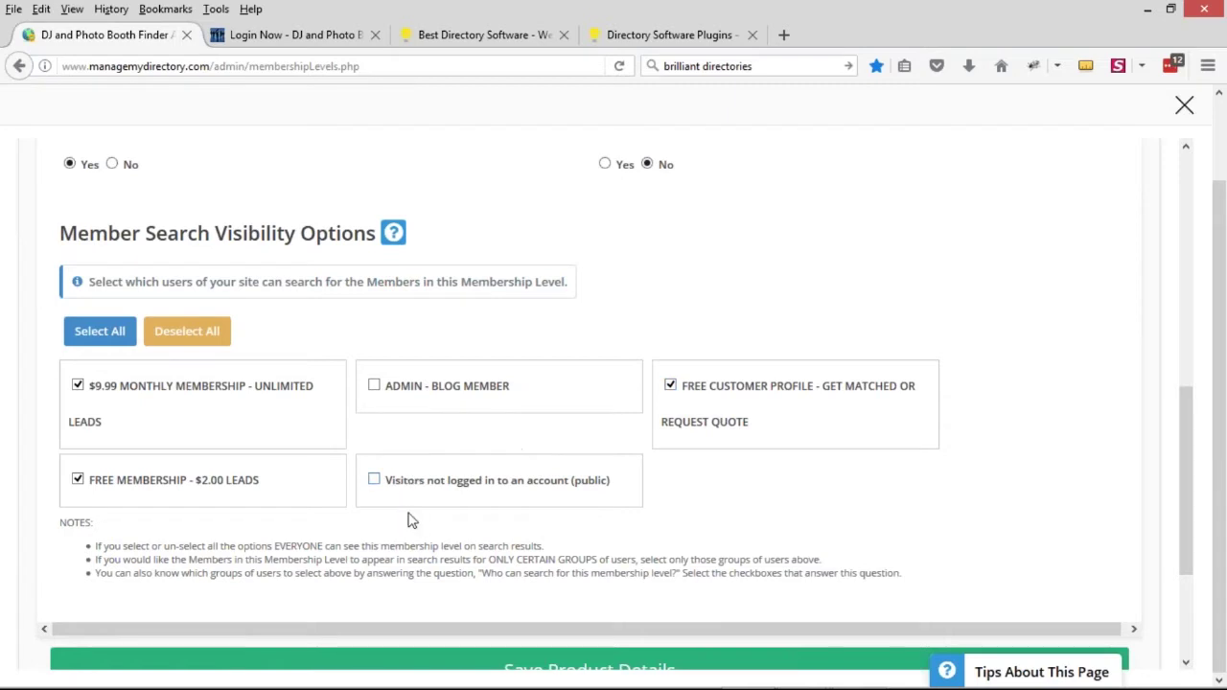
pyautogui.click(374, 482)
pyautogui.click(374, 480)
# Step: Check the product's membership name, and review which user groups are selected in its Member Search Visibility Options
pyautogui.scroll(6, 105, 398)
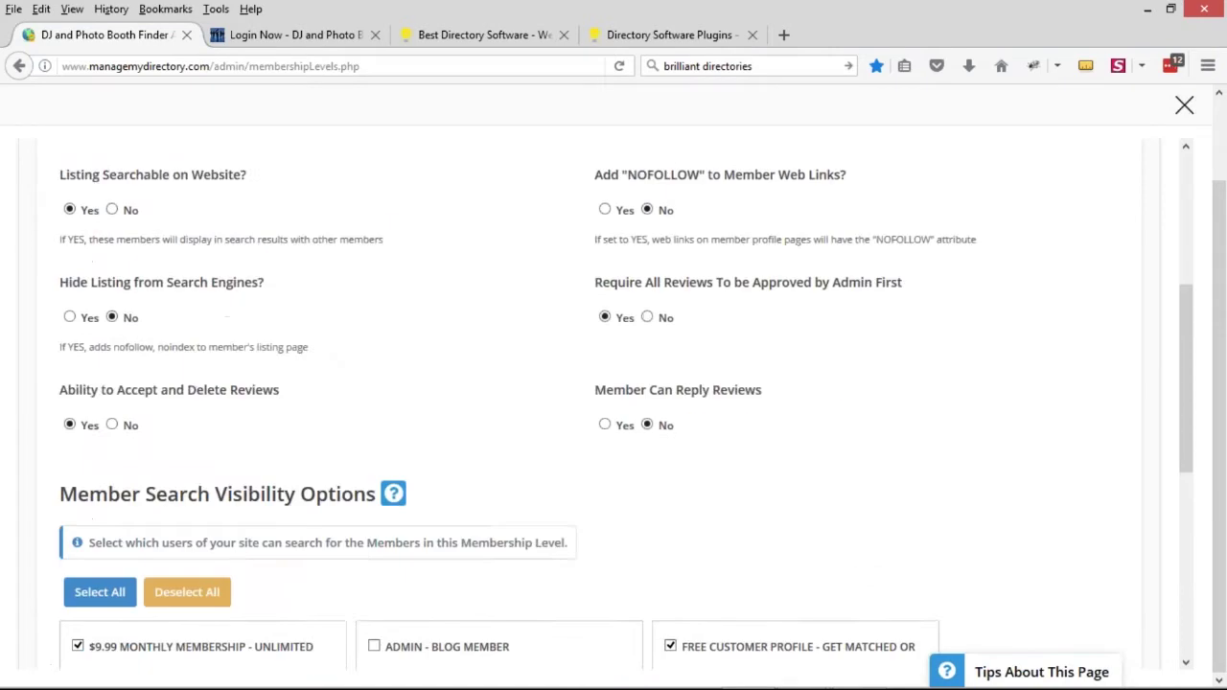
pyautogui.click(80, 231)
pyautogui.moveTo(72, 319); pyautogui.dragTo(239, 315)
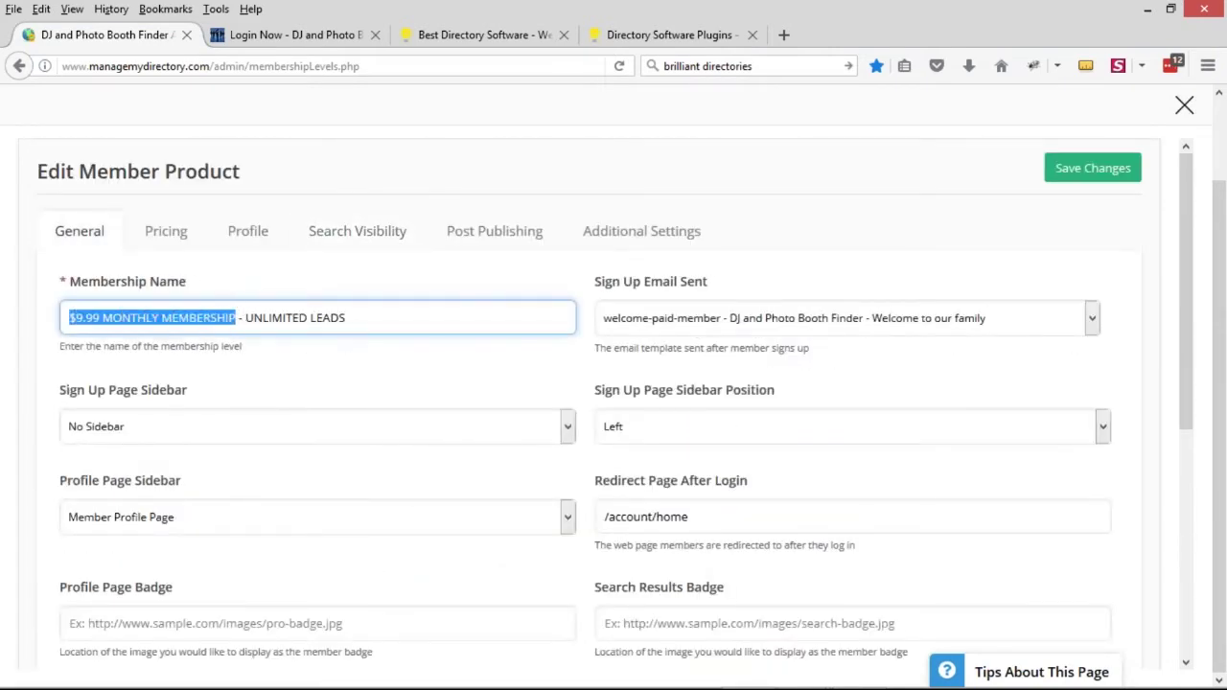
pyautogui.click(359, 232)
pyautogui.scroll(-10, 359, 232)
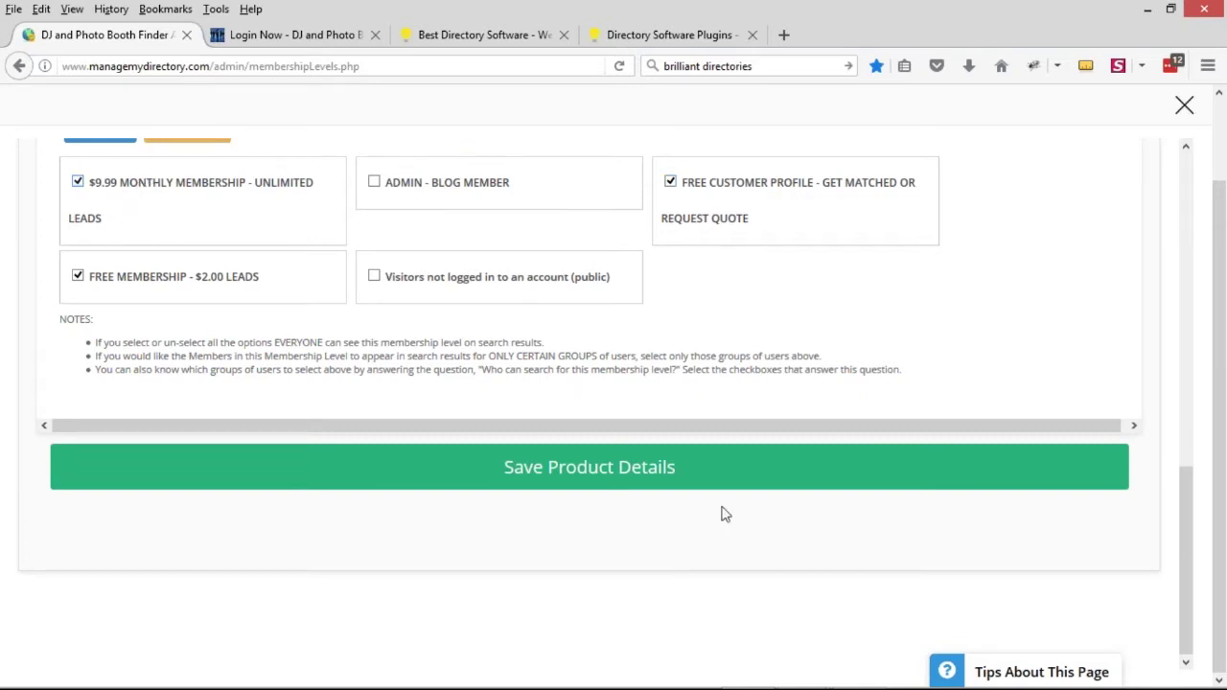
# Step: Save the $9.99 monthly membership product's search visibility options and close its editor
pyautogui.click(607, 480)
pyautogui.scroll(3, 224, 316)
pyautogui.scroll(5, 275, 397)
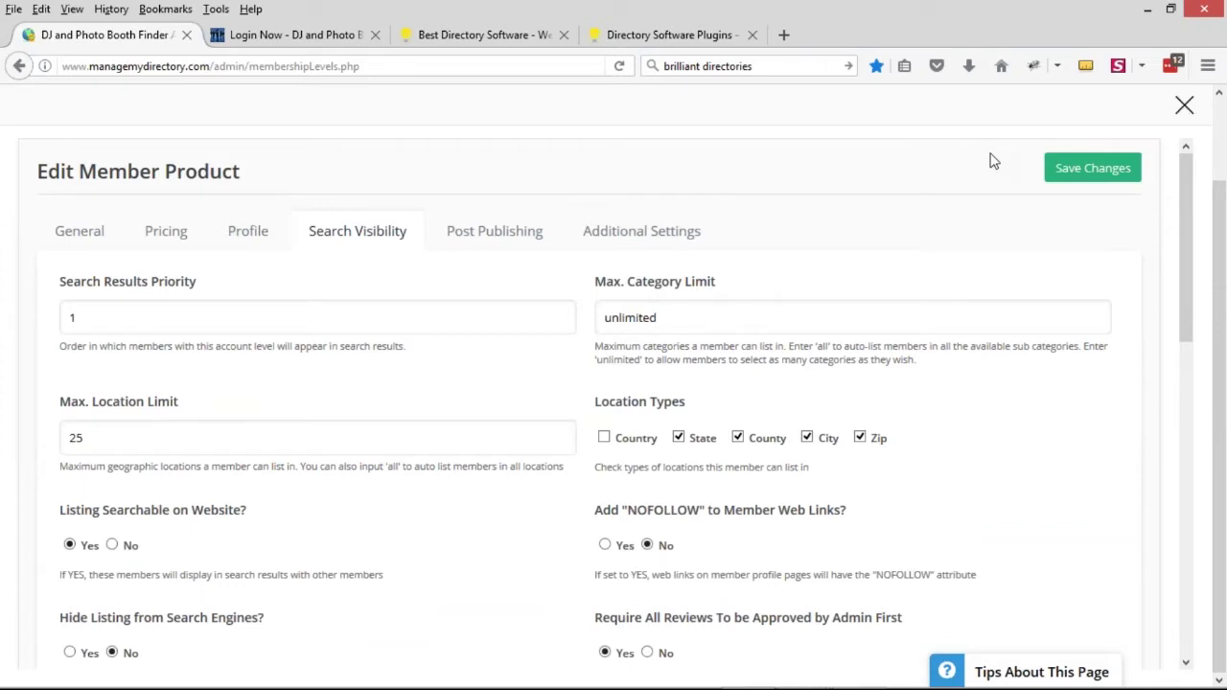
pyautogui.click(1182, 109)
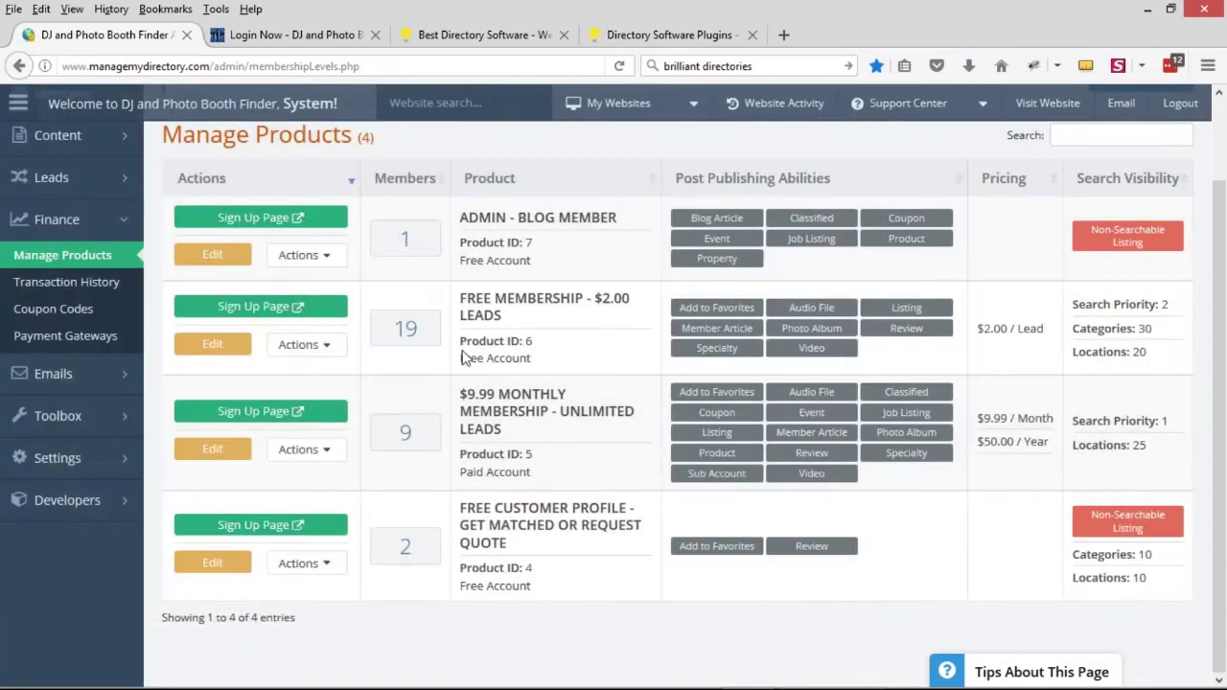
# Step: Open the FREE MEMBERSHIP - $2.00 LEADS product, review its Member Search Visibility Options, and close its editor
pyautogui.click(207, 348)
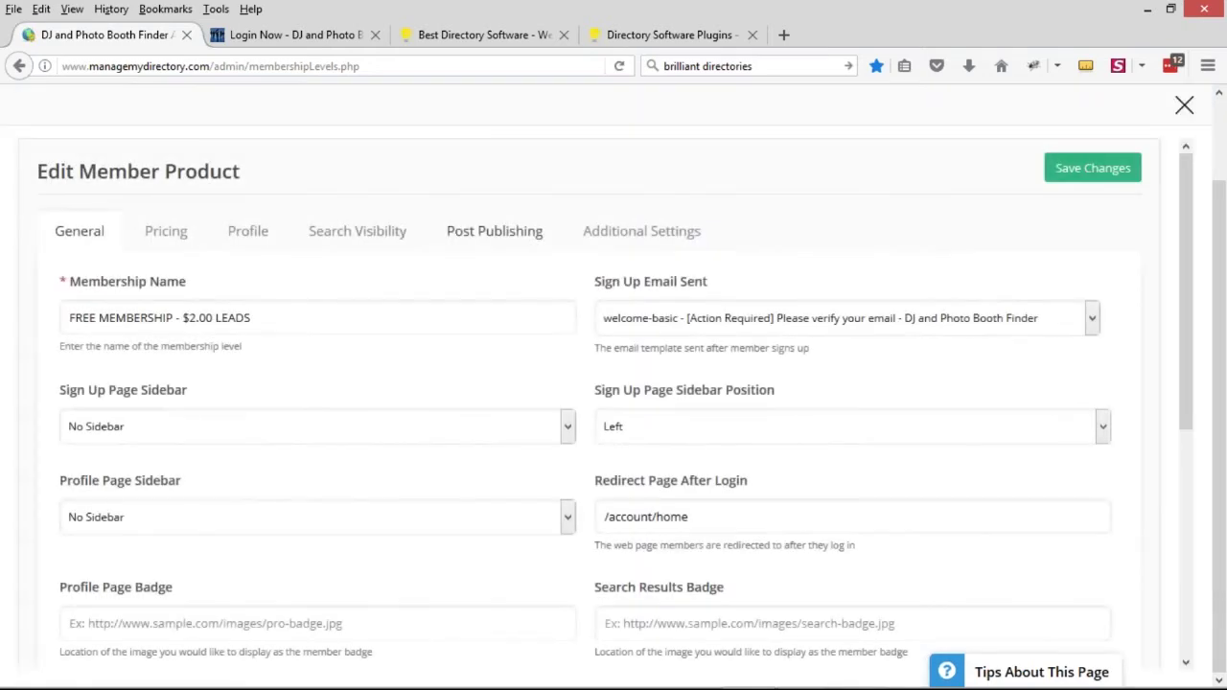
pyautogui.click(365, 244)
pyautogui.scroll(-7, 301, 281)
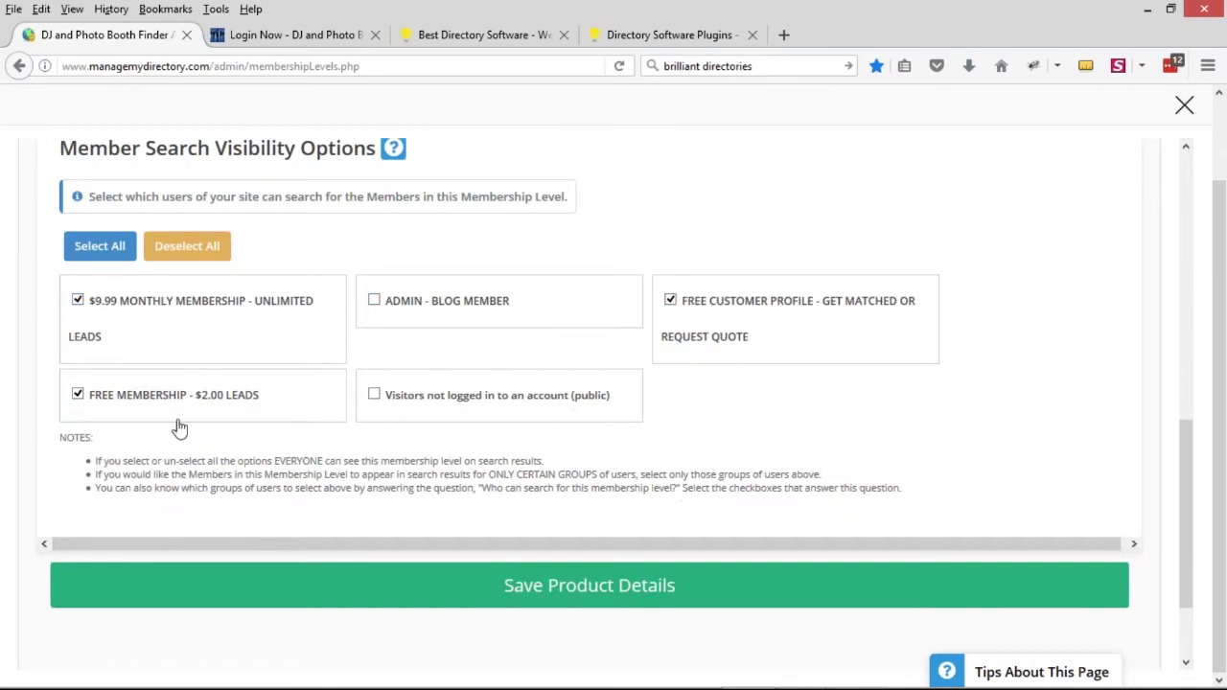
pyautogui.scroll(7, 684, 314)
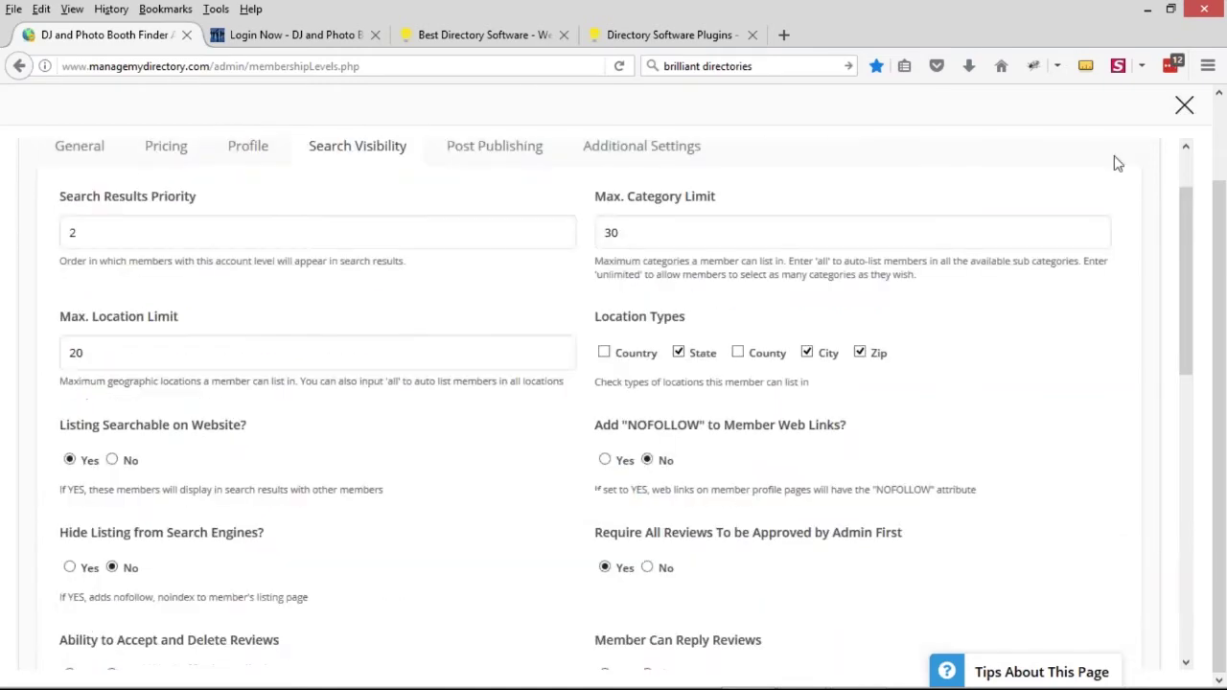
pyautogui.click(1184, 105)
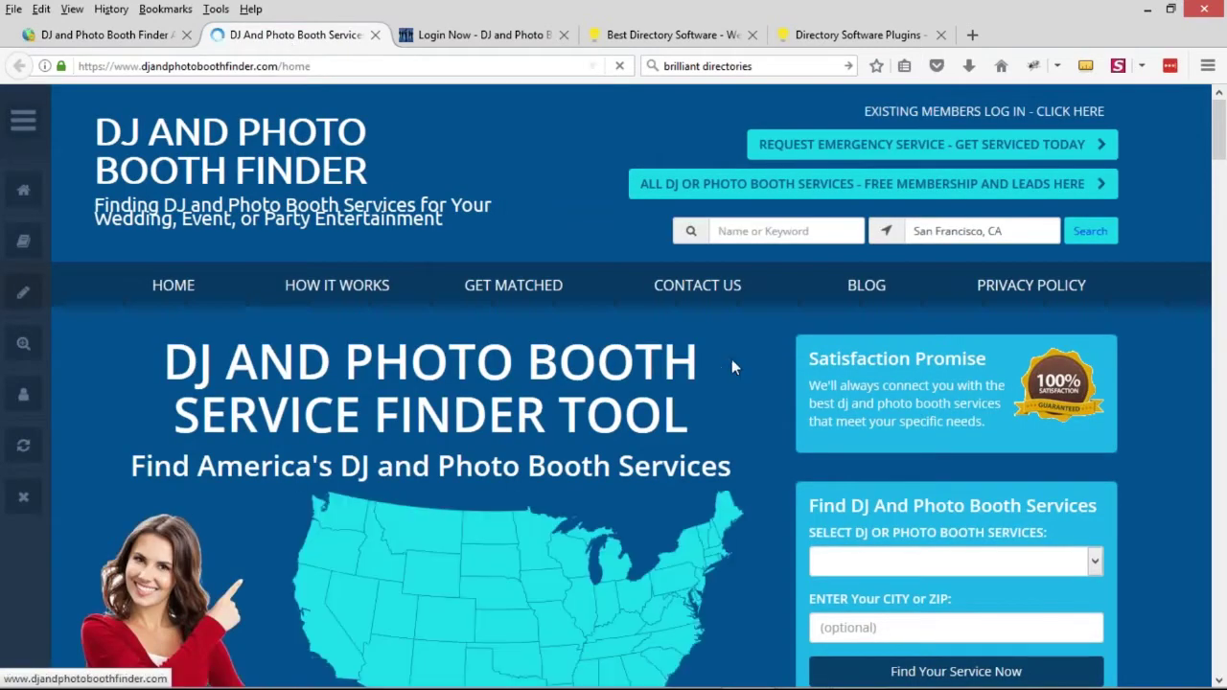
# Step: Search the public DJ and Photo Booth Finder website for services in San Francisco and examine the results page for member listings
pyautogui.scroll(-1, 1069, 627)
pyautogui.click(1000, 593)
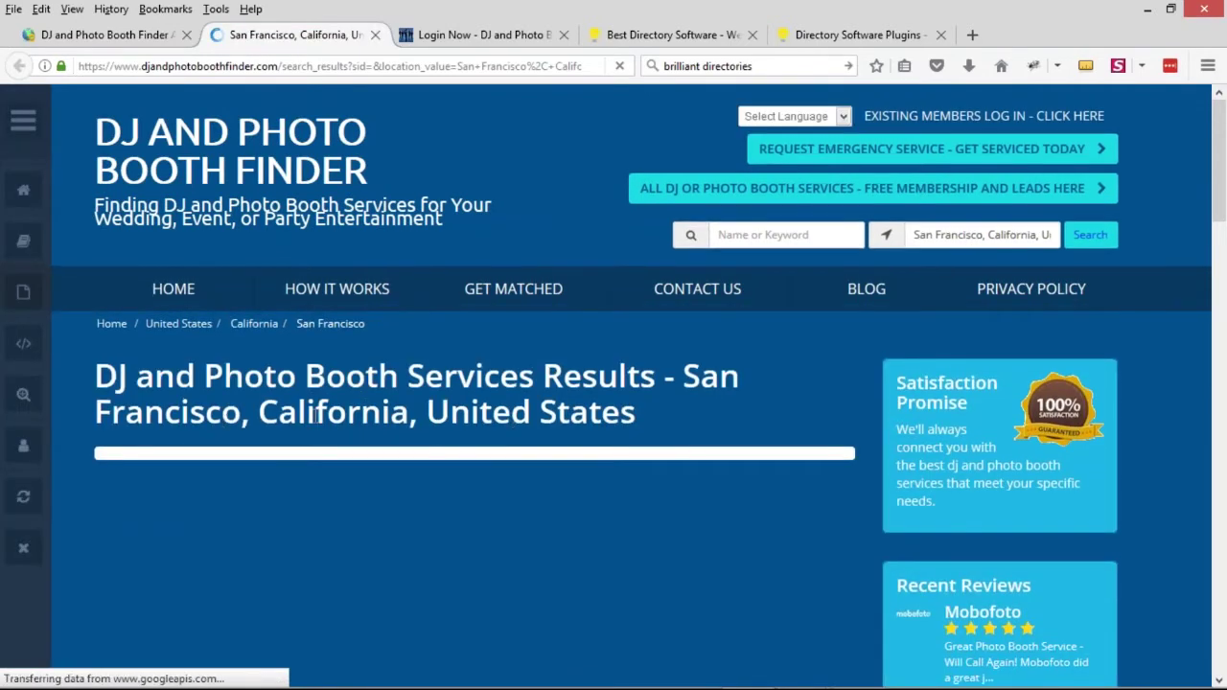
pyautogui.scroll(-2, 468, 419)
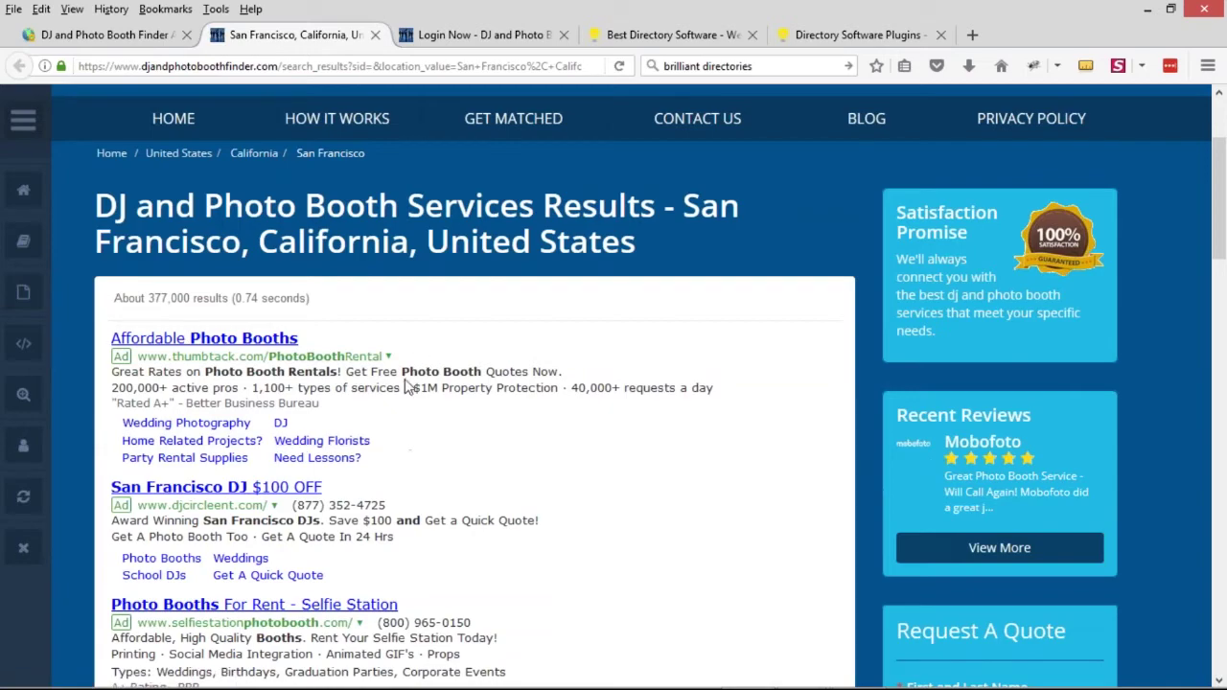
pyautogui.scroll(-5, 466, 339)
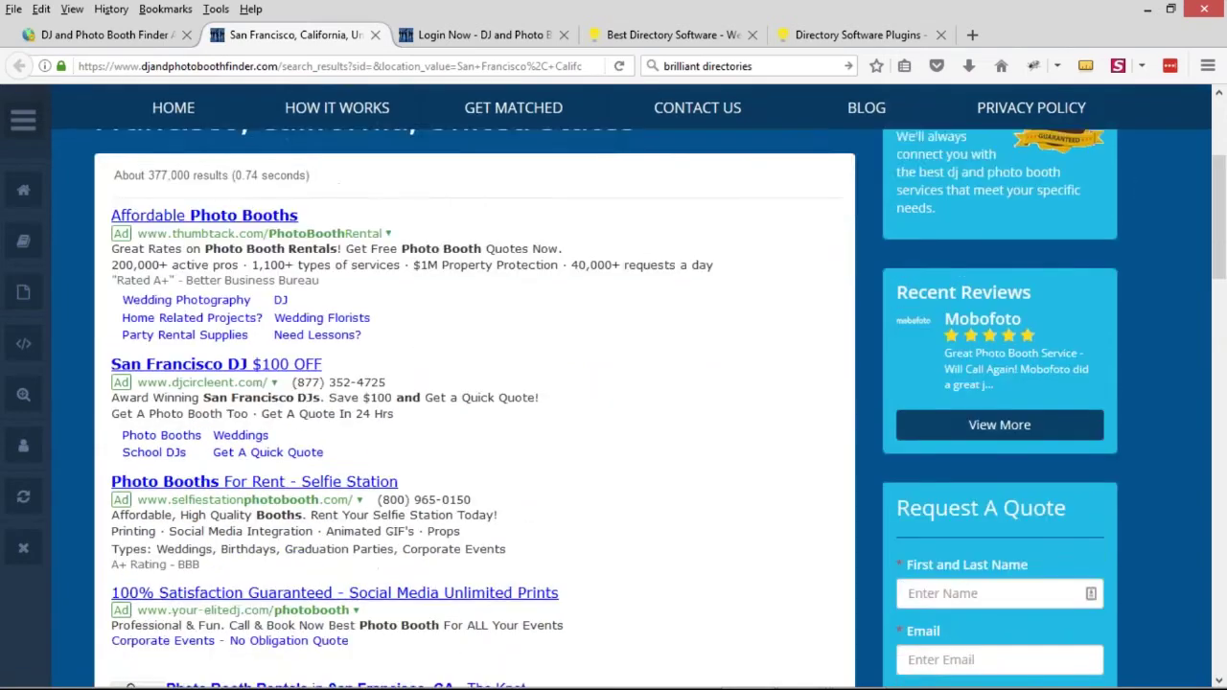
pyautogui.scroll(-4, 392, 378)
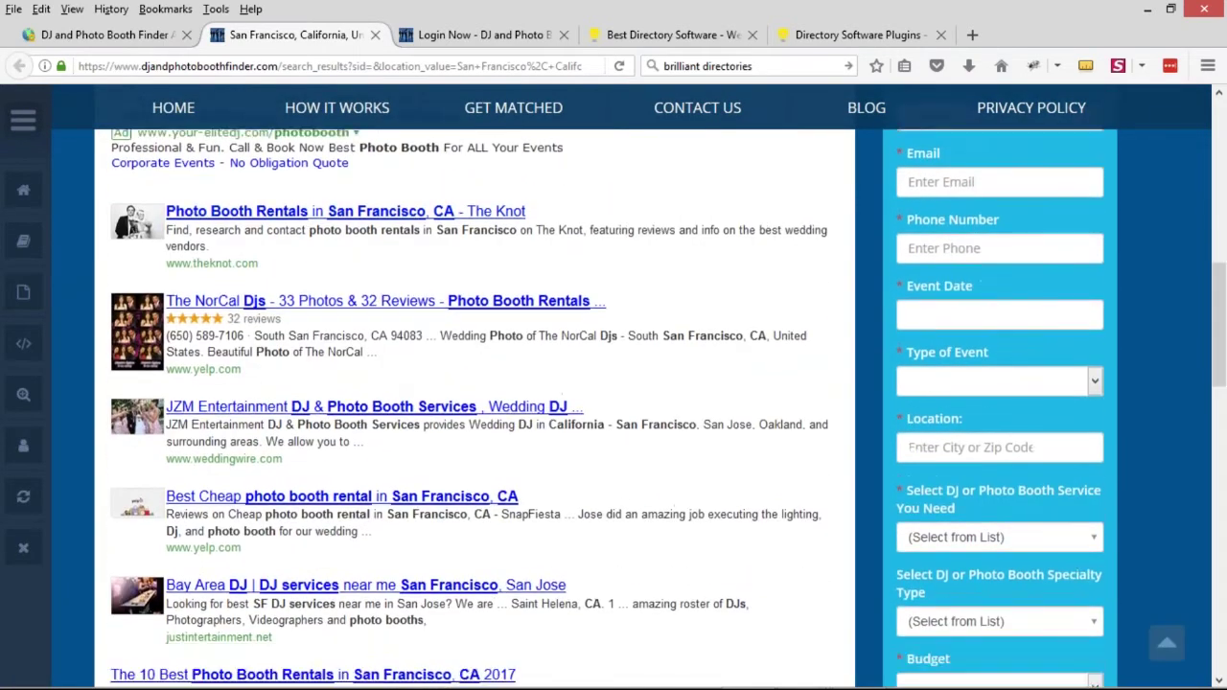
pyautogui.scroll(-2, 576, 358)
pyautogui.scroll(10, 383, 496)
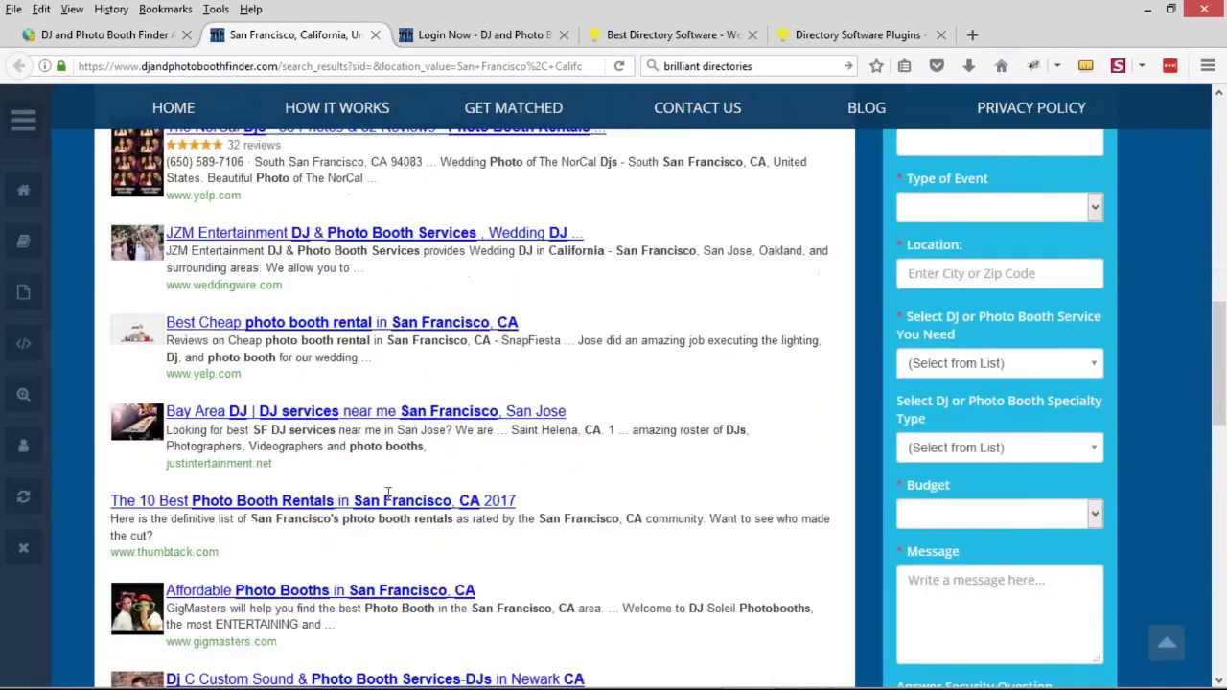
pyautogui.scroll(2, 614, 387)
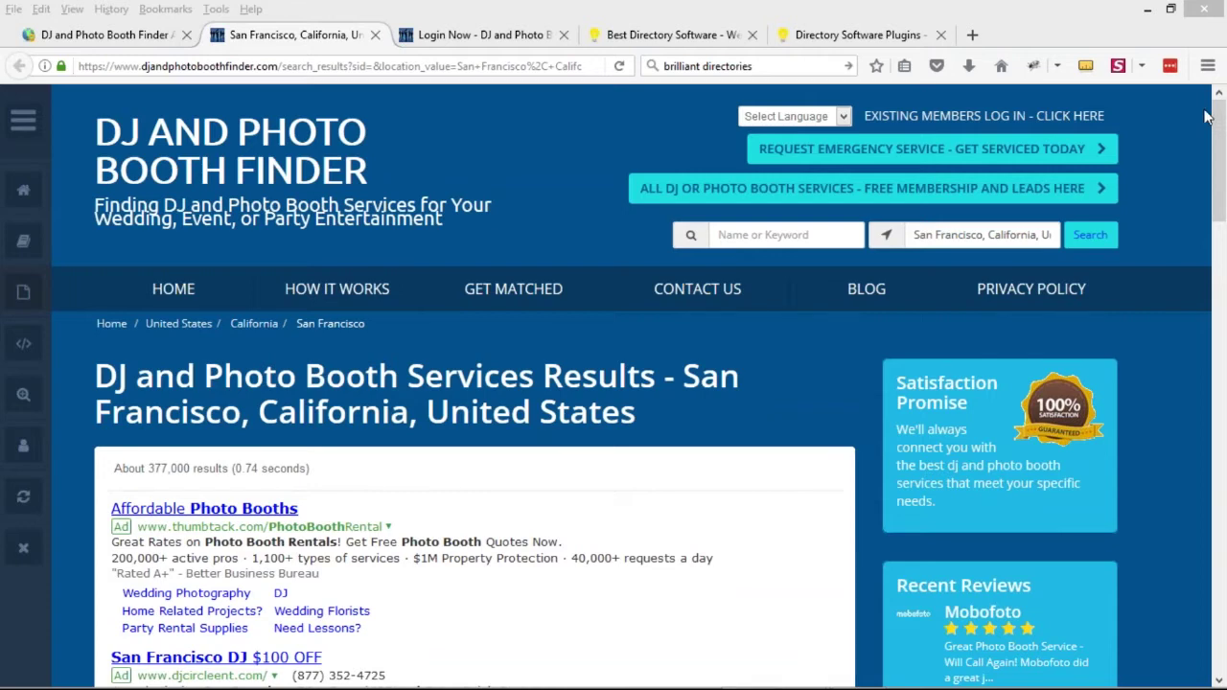
pyautogui.click(649, 378)
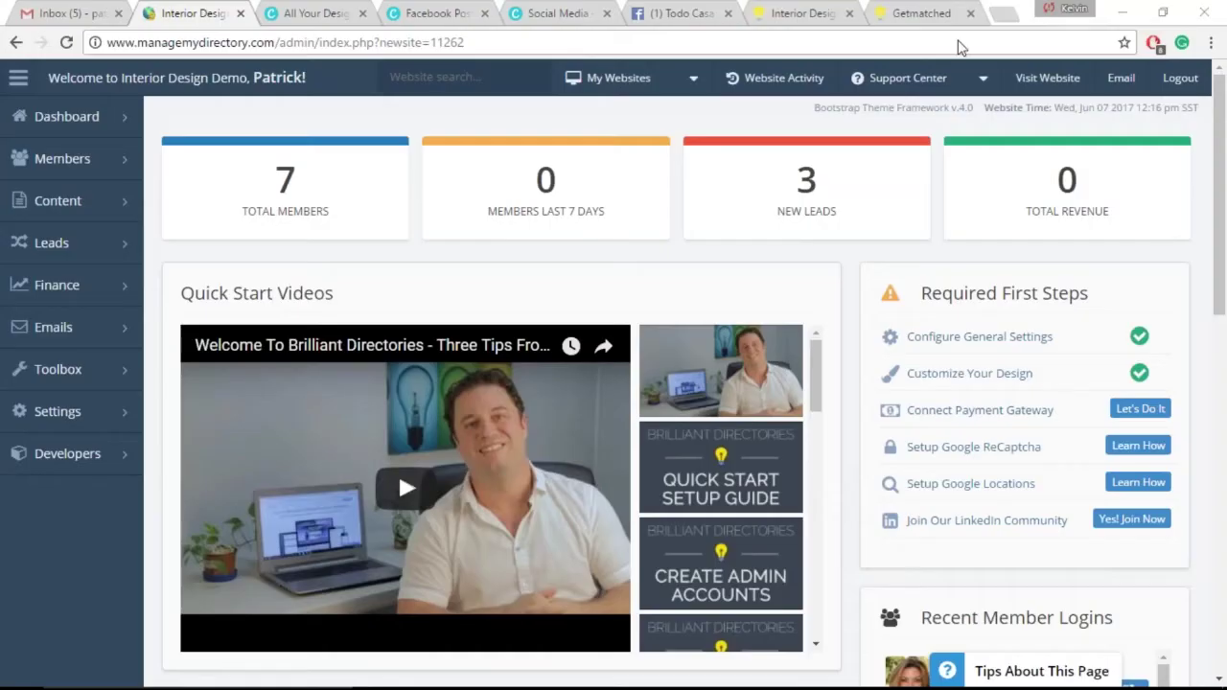
# Step: Examine the Interior Design Demo Getmatched page's headline and quote form, and compare it with the Todo Casa CR Facebook post
pyautogui.click(912, 11)
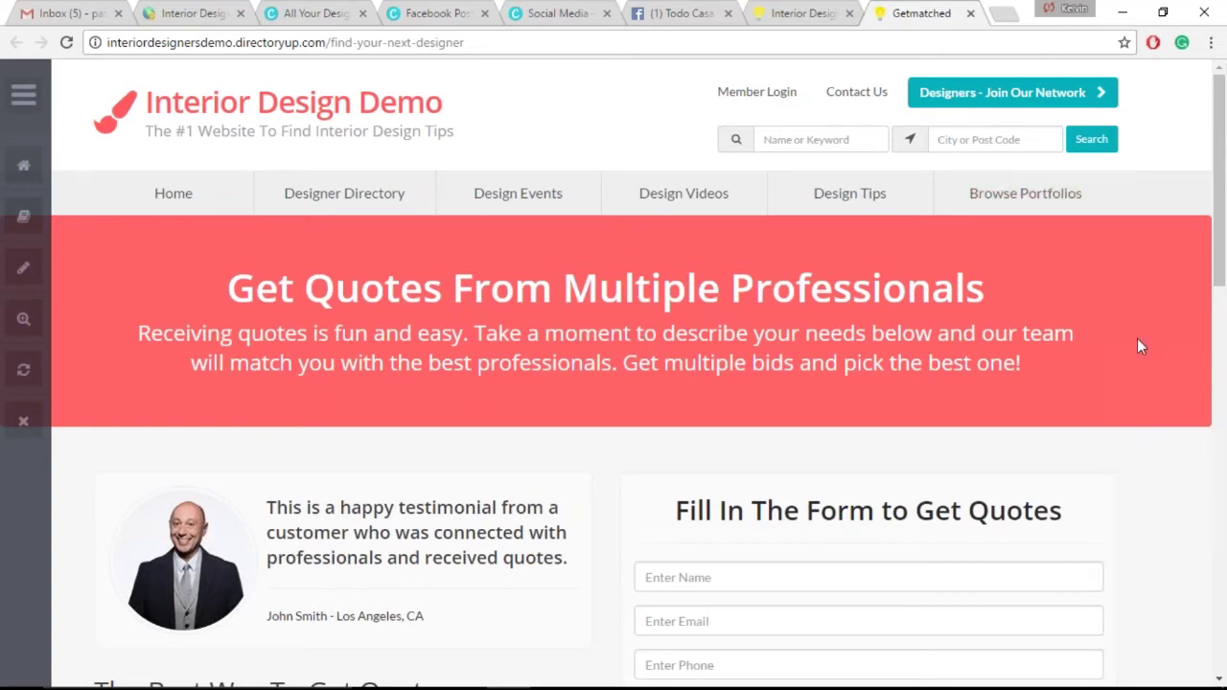
pyautogui.scroll(-3, 1146, 405)
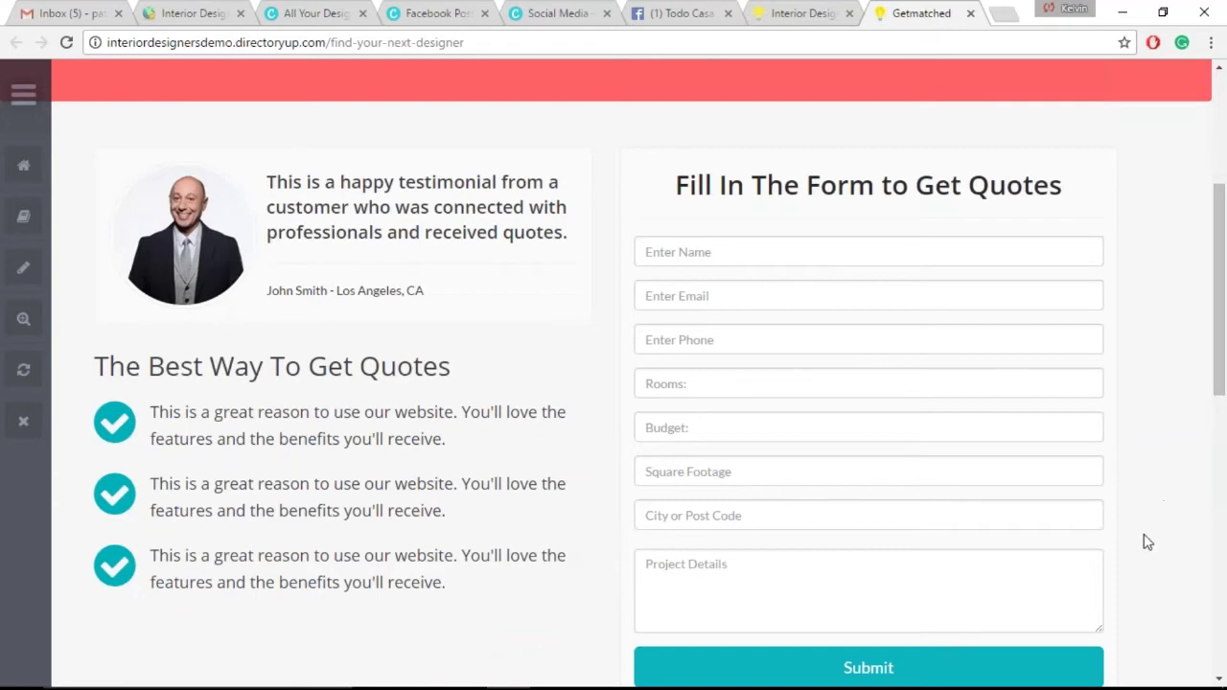
pyautogui.scroll(-2, 1143, 625)
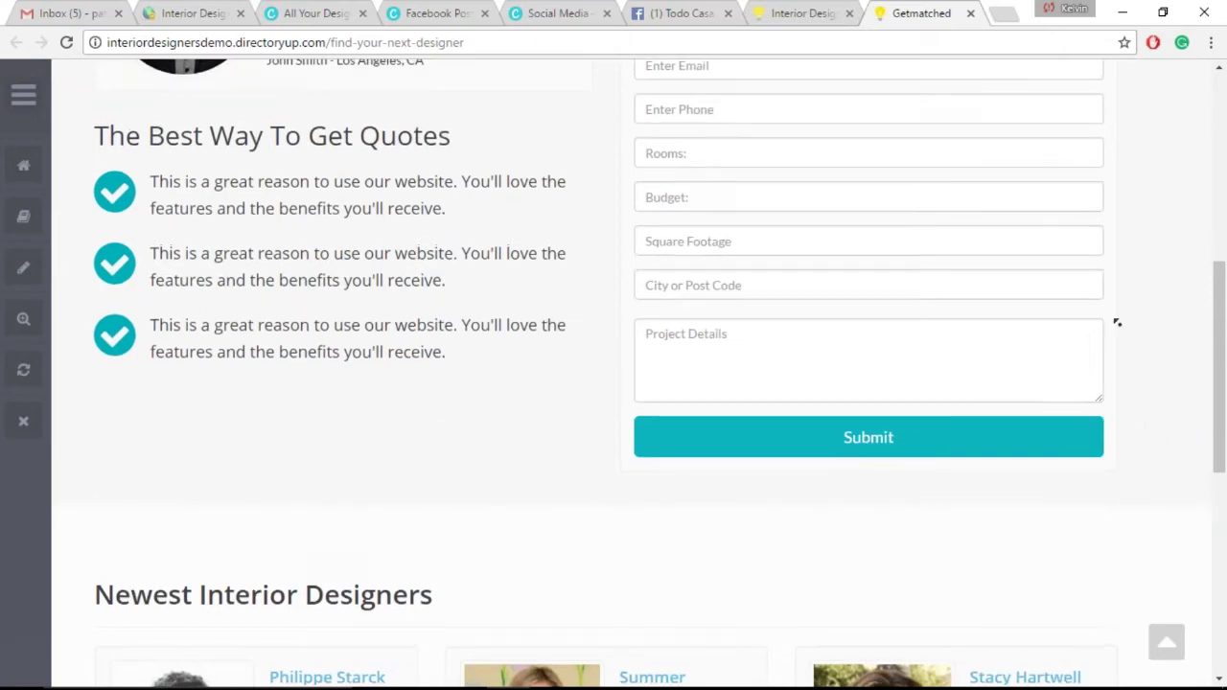
pyautogui.scroll(6, 1055, 288)
pyautogui.moveTo(964, 292); pyautogui.dragTo(188, 311)
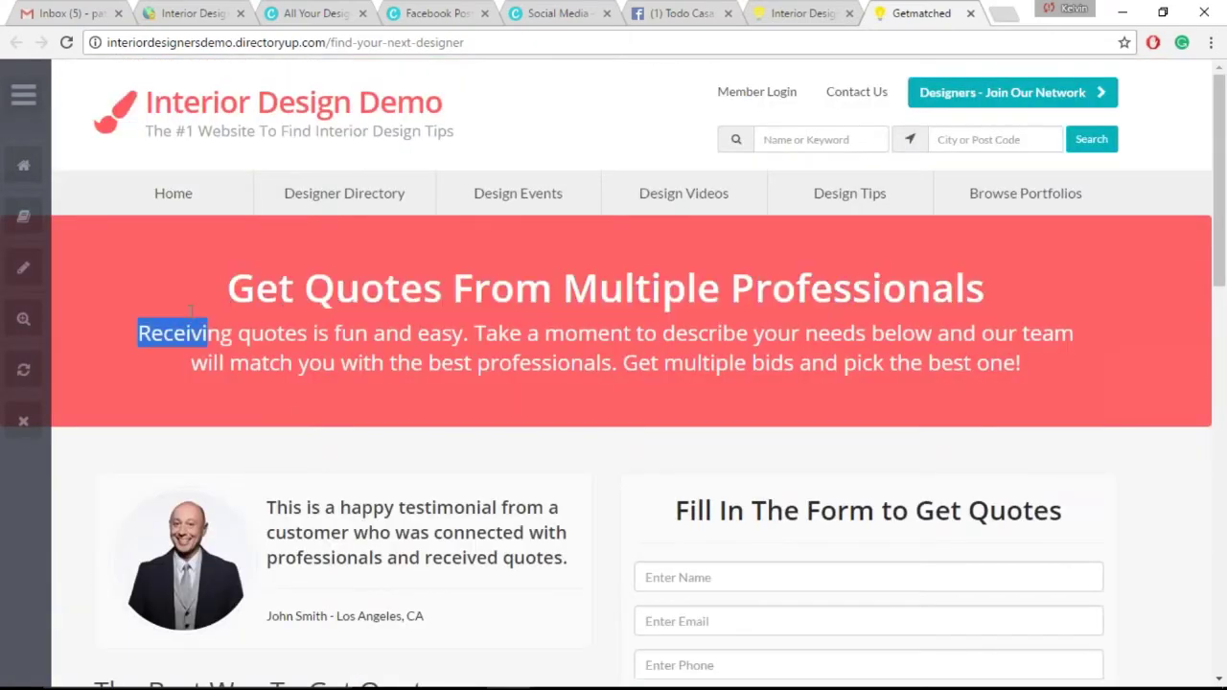
pyautogui.click(189, 311)
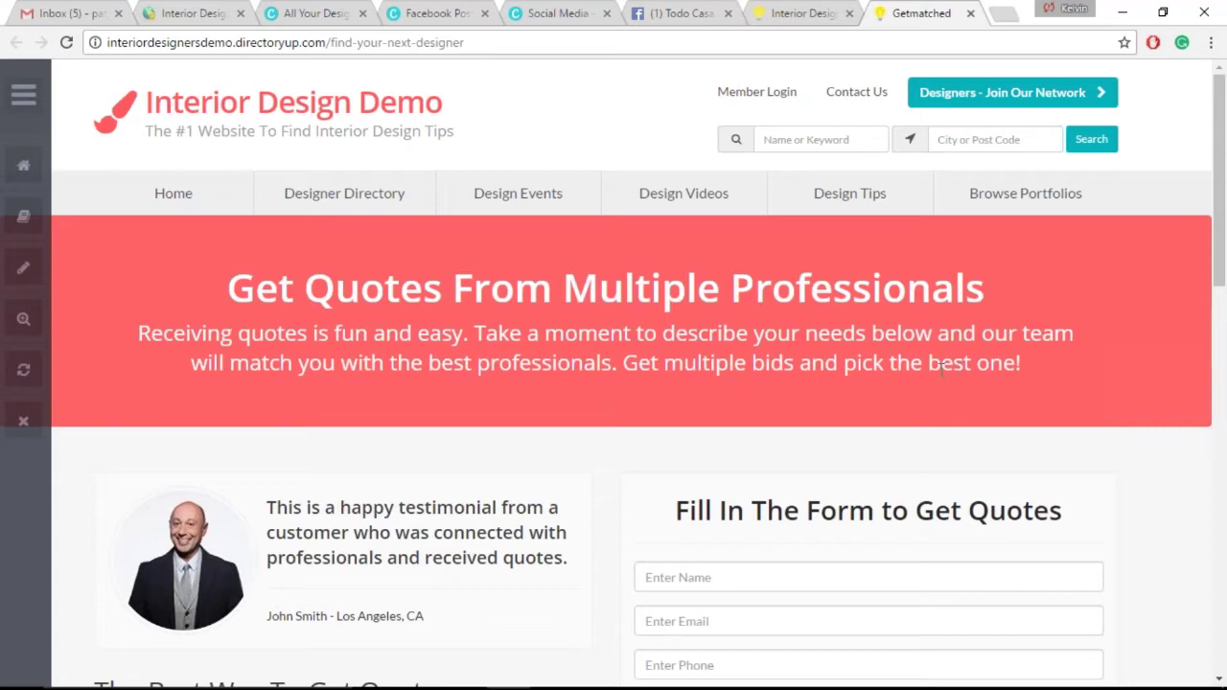
pyautogui.click(680, 13)
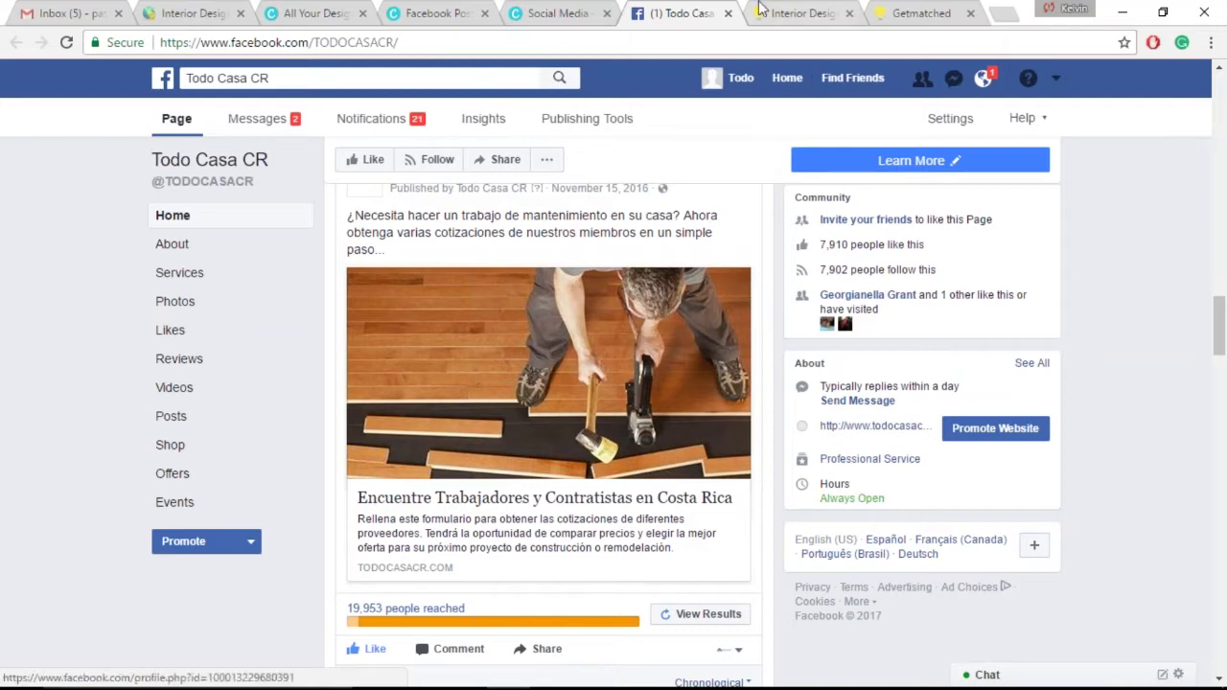
pyautogui.click(927, 12)
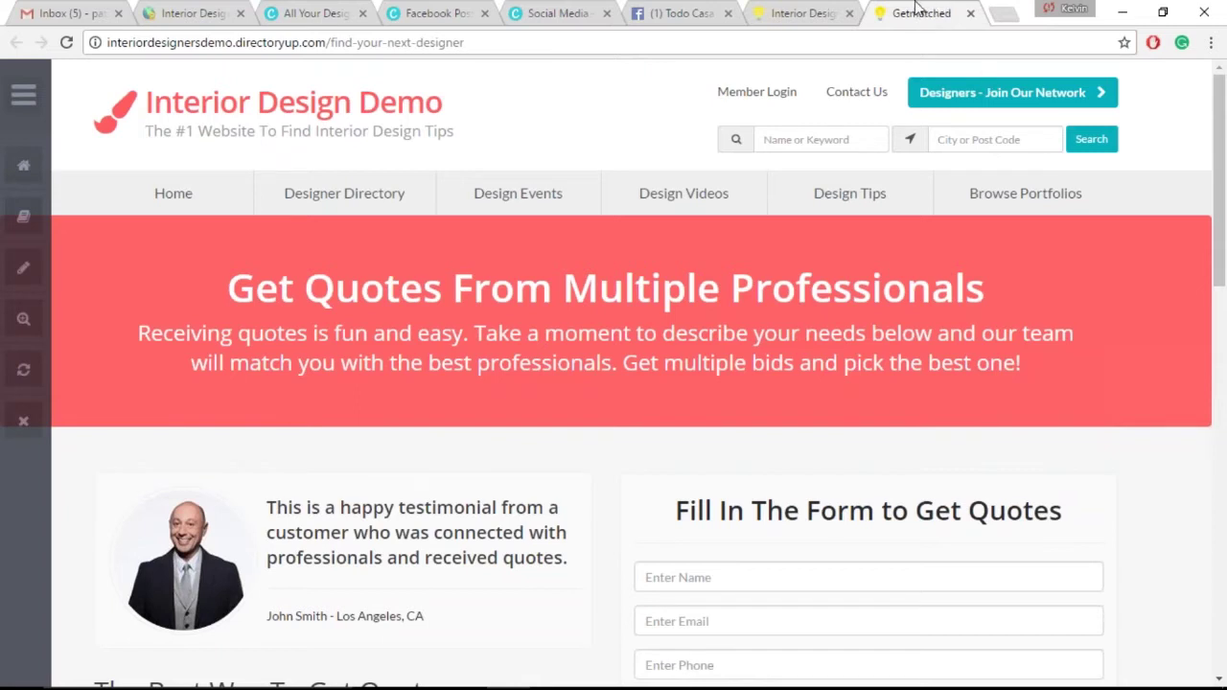
# Step: Return to the Todo Casa CR Facebook page, view its contractor quotes post, and open the ads management page
pyautogui.click(692, 14)
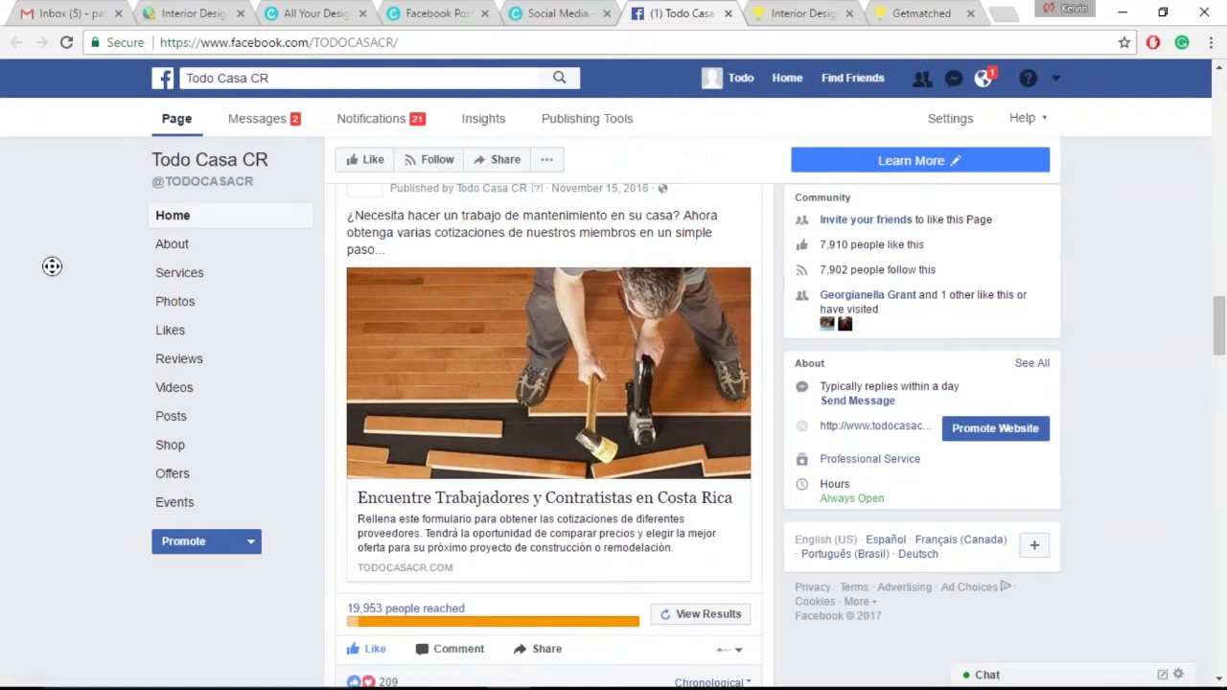
pyautogui.scroll(-1, 84, 422)
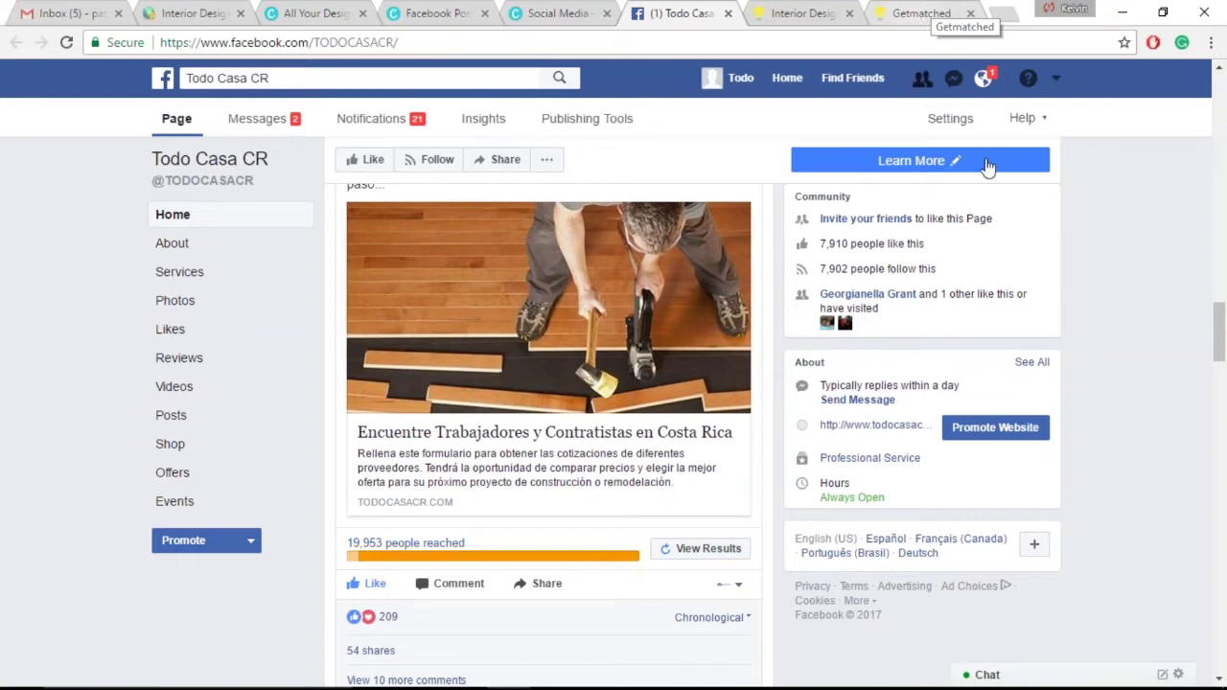
pyautogui.click(1055, 78)
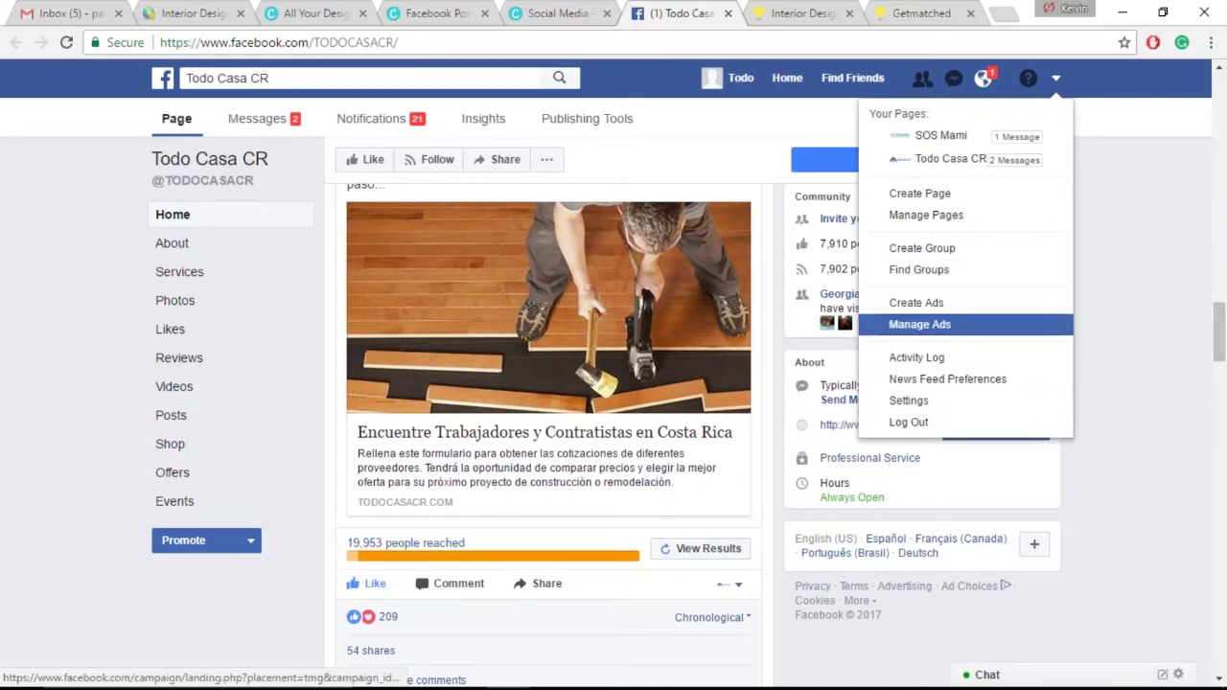
pyautogui.click(921, 325)
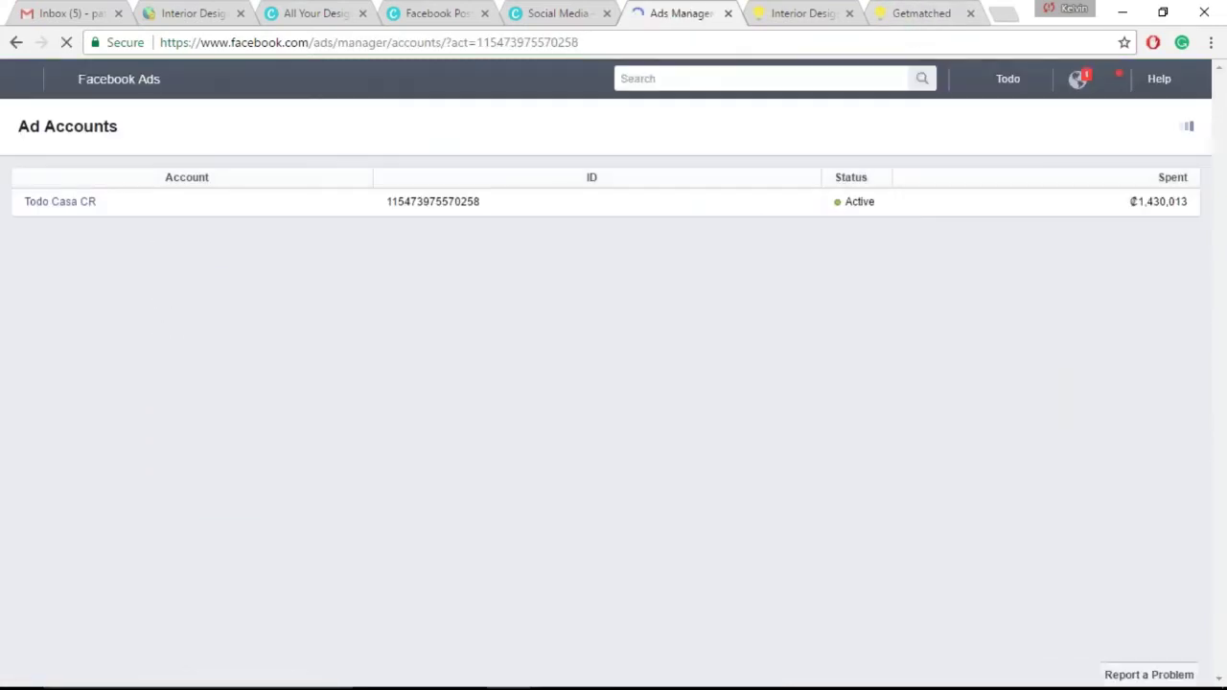
# Step: Review the quote request form fields and testimonial section on the Getmatched landing page
pyautogui.click(916, 12)
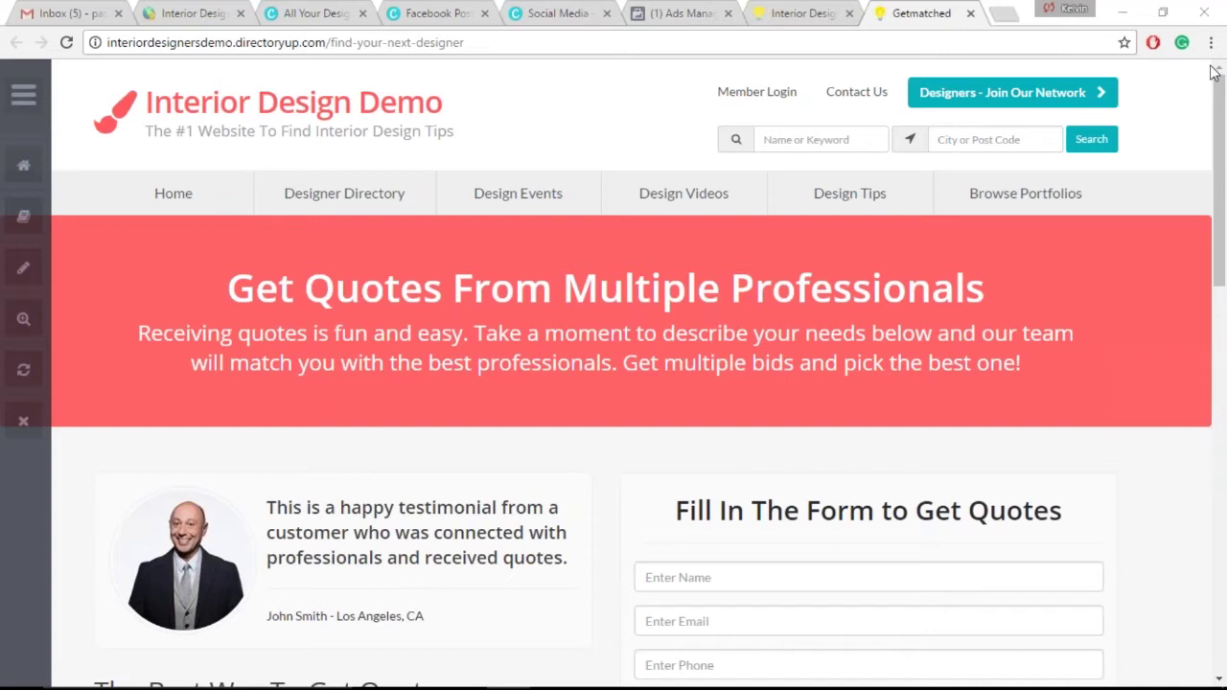
pyautogui.click(1064, 402)
pyautogui.scroll(-1, 1084, 431)
pyautogui.scroll(-2, 1083, 434)
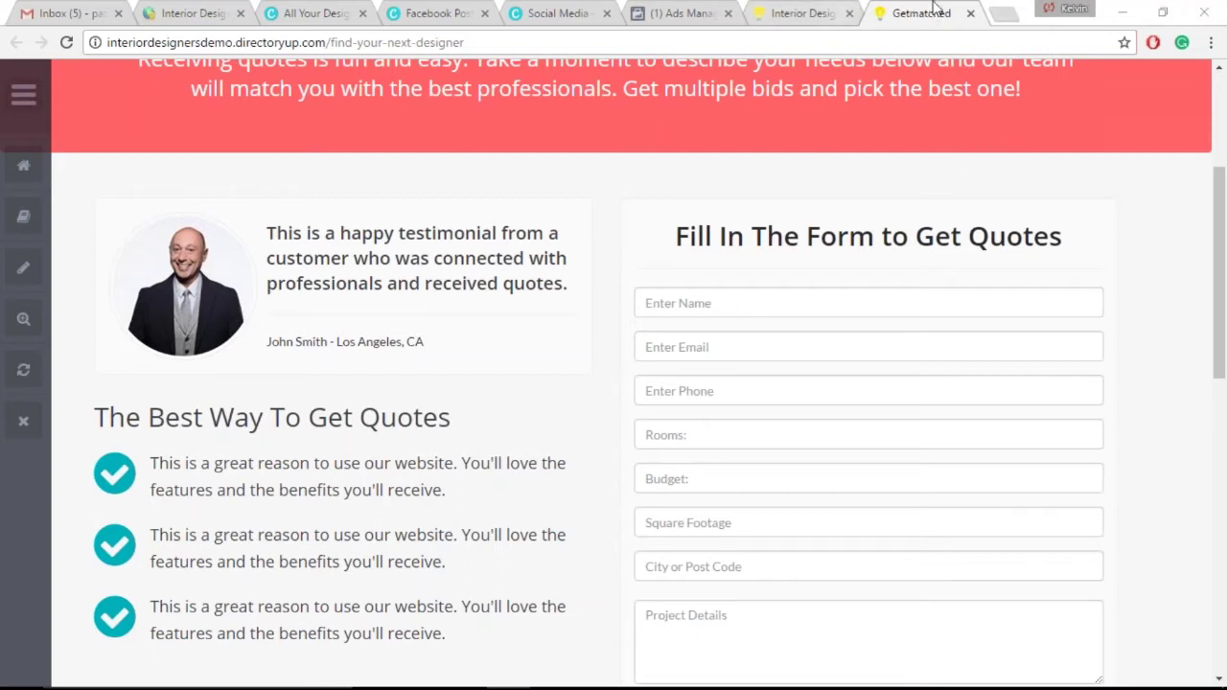
# Step: Start a new ad in the Todo Casa CR ad account with the Traffic objective and continue to the ad set
pyautogui.click(697, 20)
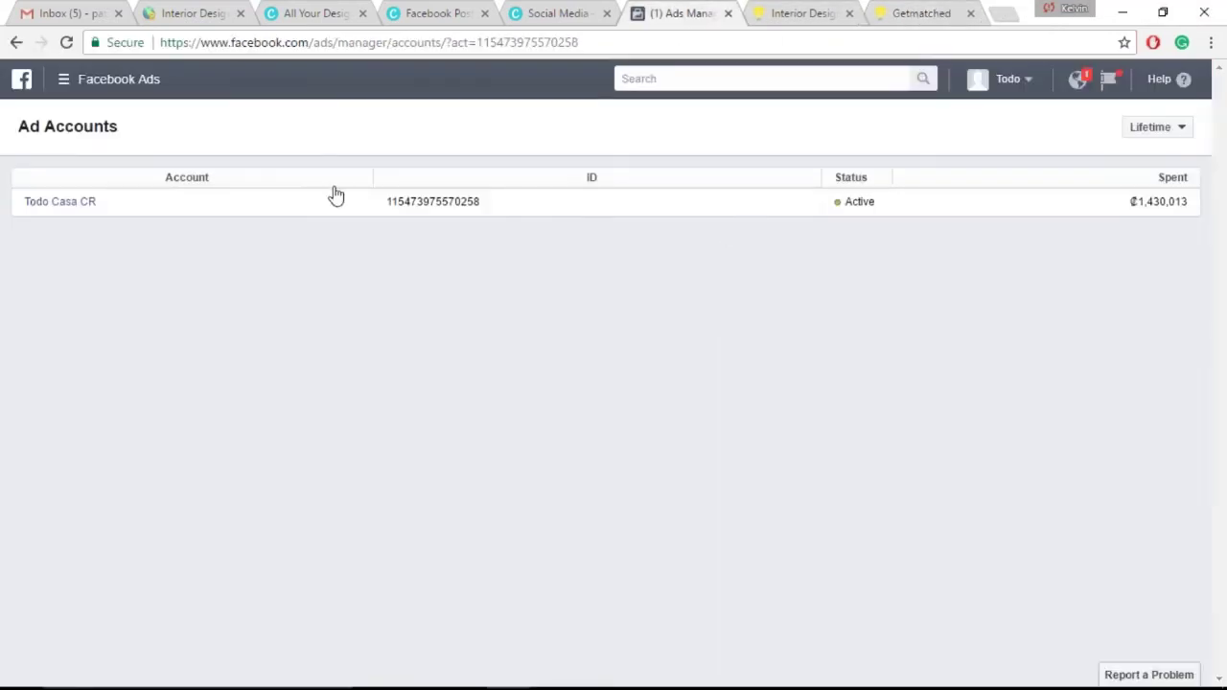
pyautogui.click(60, 205)
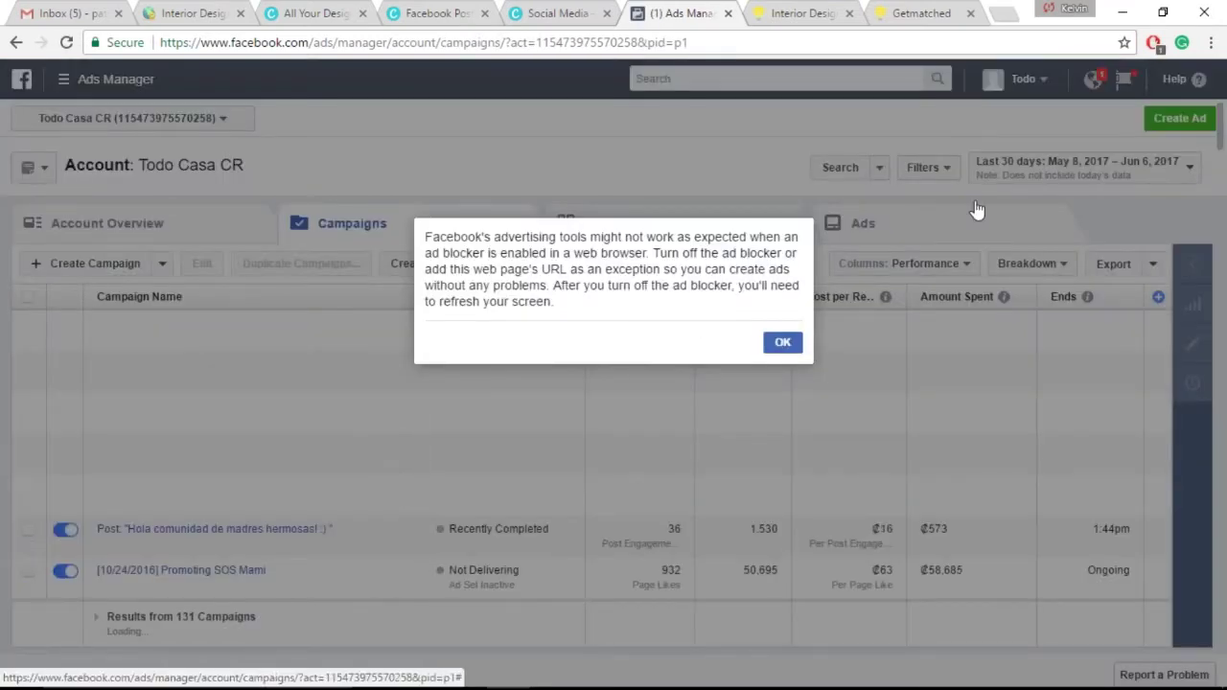
pyautogui.click(1137, 132)
pyautogui.click(1160, 119)
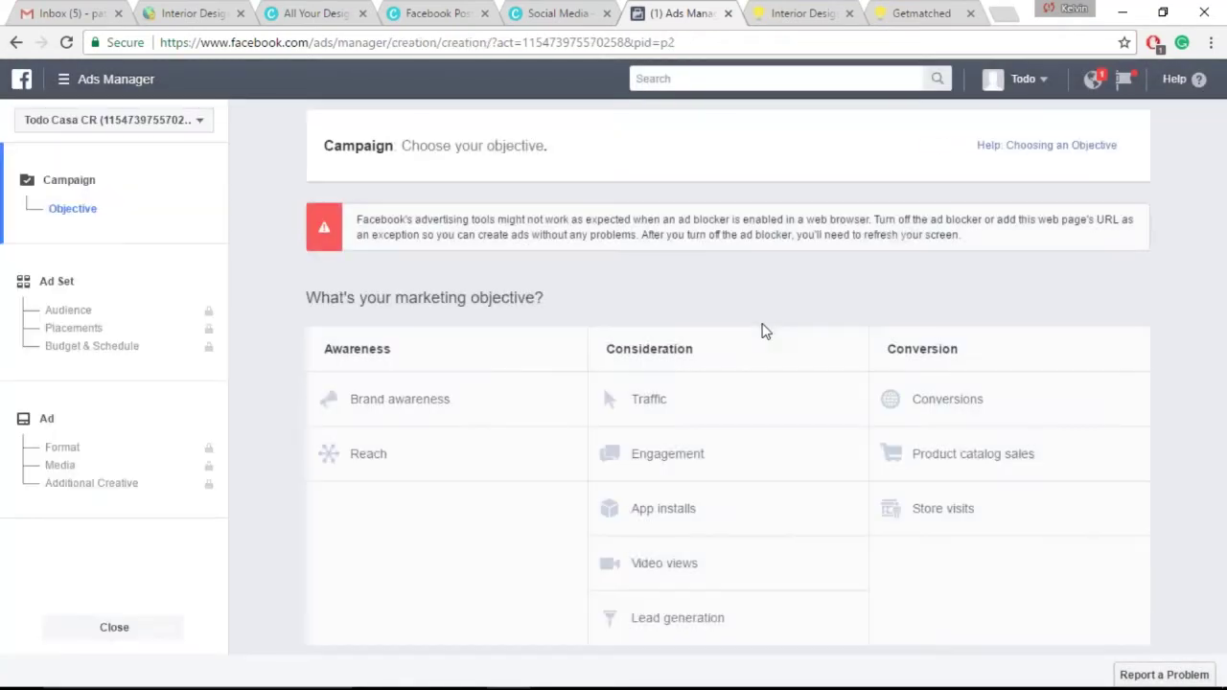
pyautogui.click(614, 400)
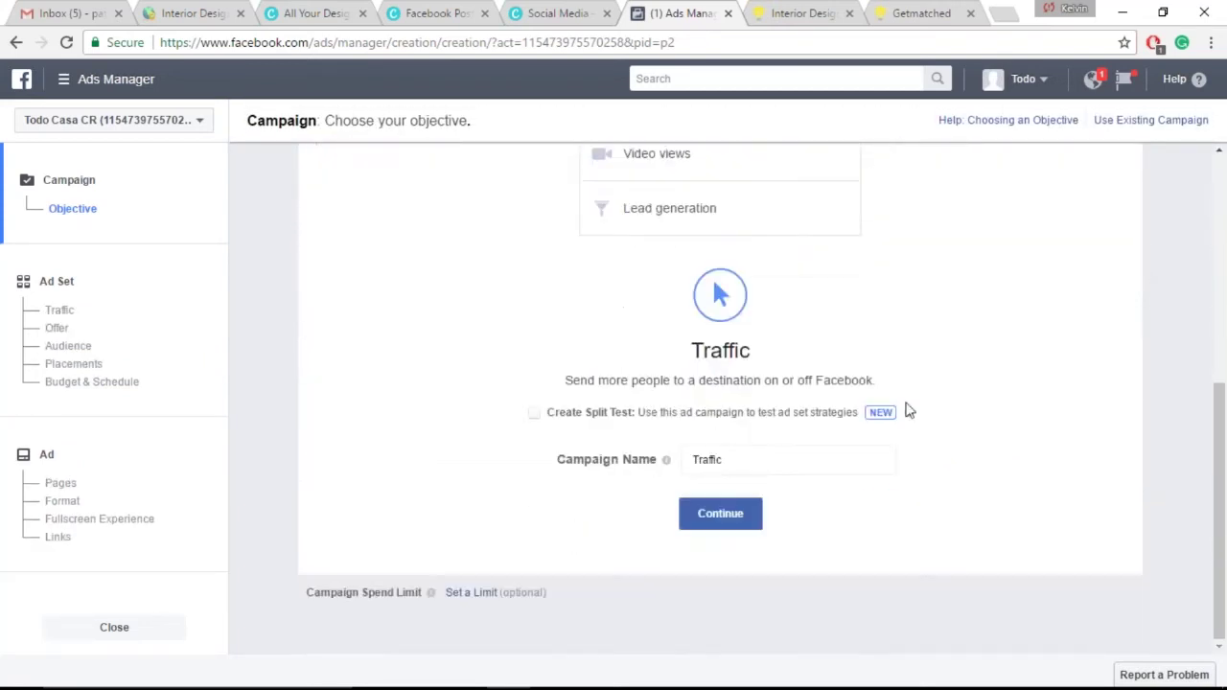
pyautogui.click(726, 523)
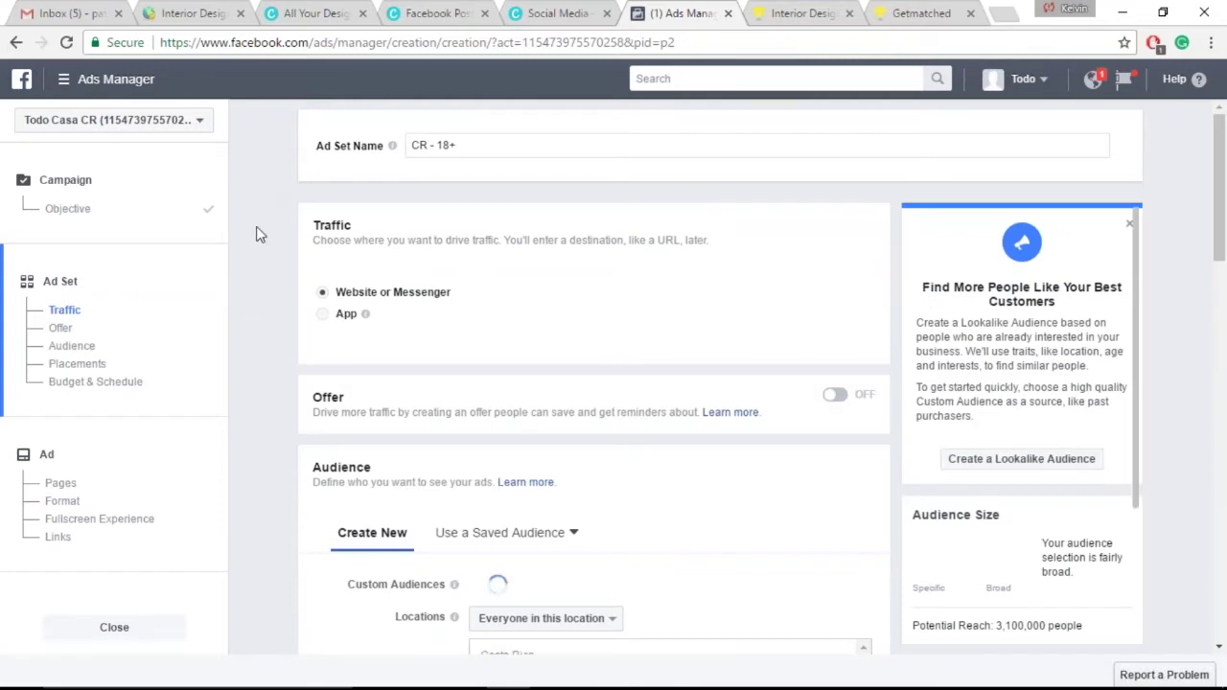
# Step: Replace Costa Rica with California, United States as the ad set's target location
pyautogui.scroll(-8, 266, 412)
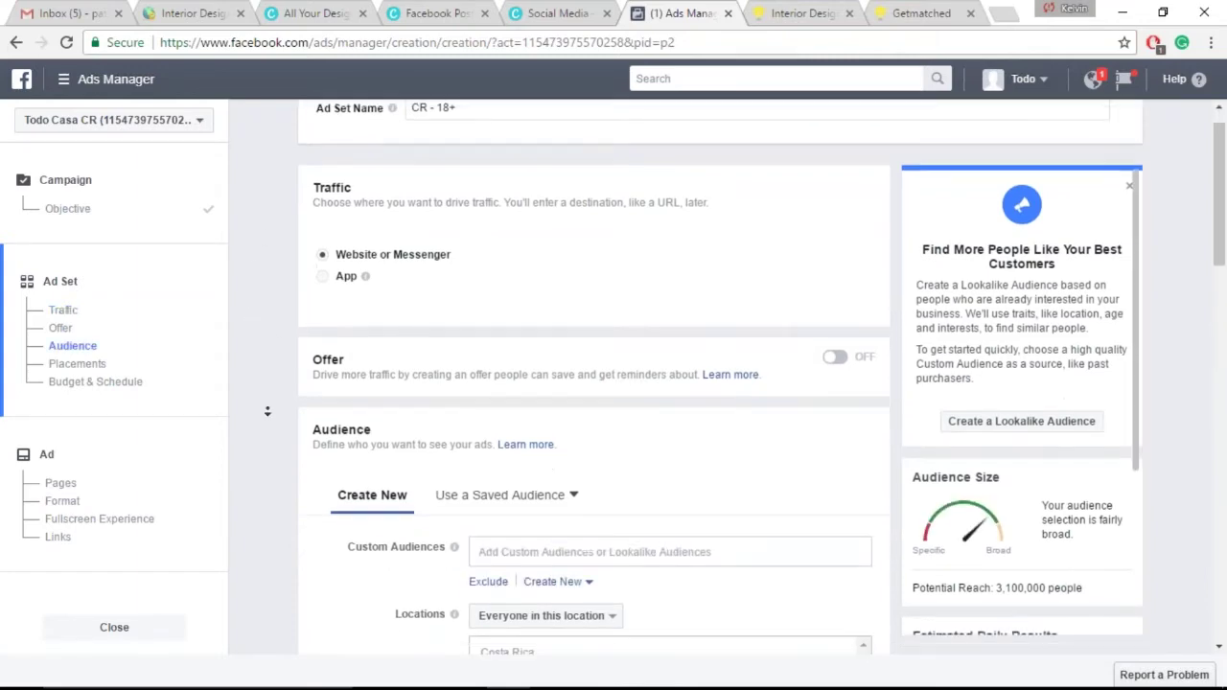
pyautogui.scroll(5, 530, 548)
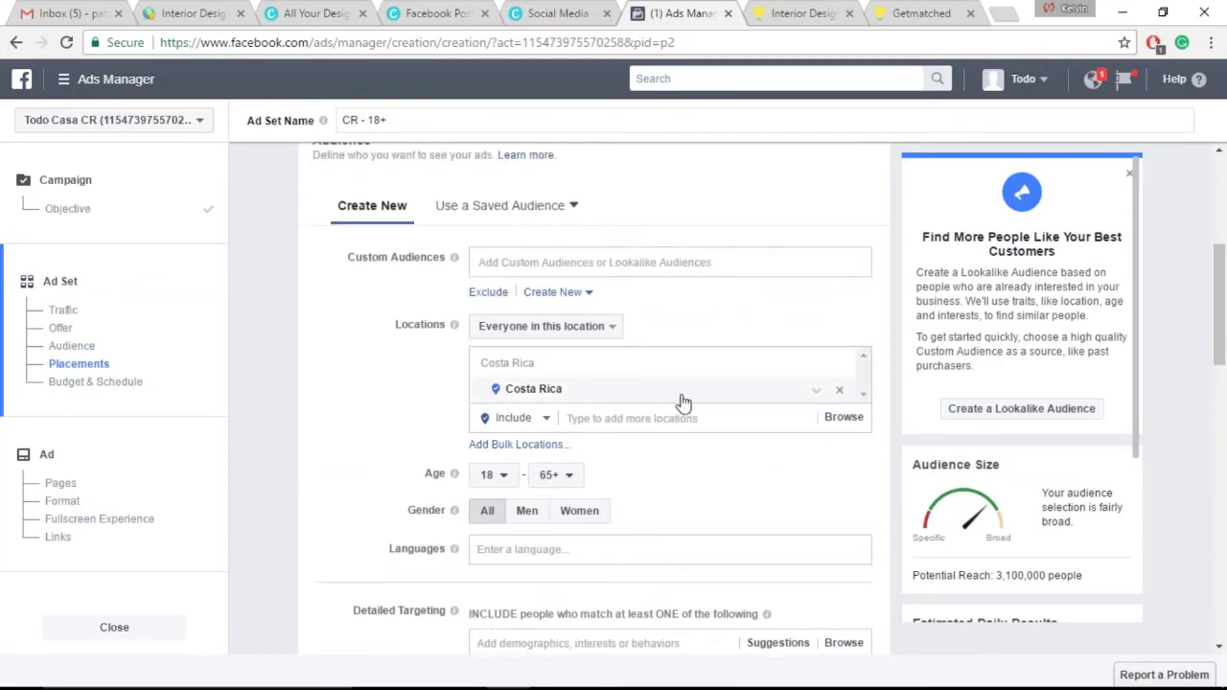
pyautogui.click(835, 390)
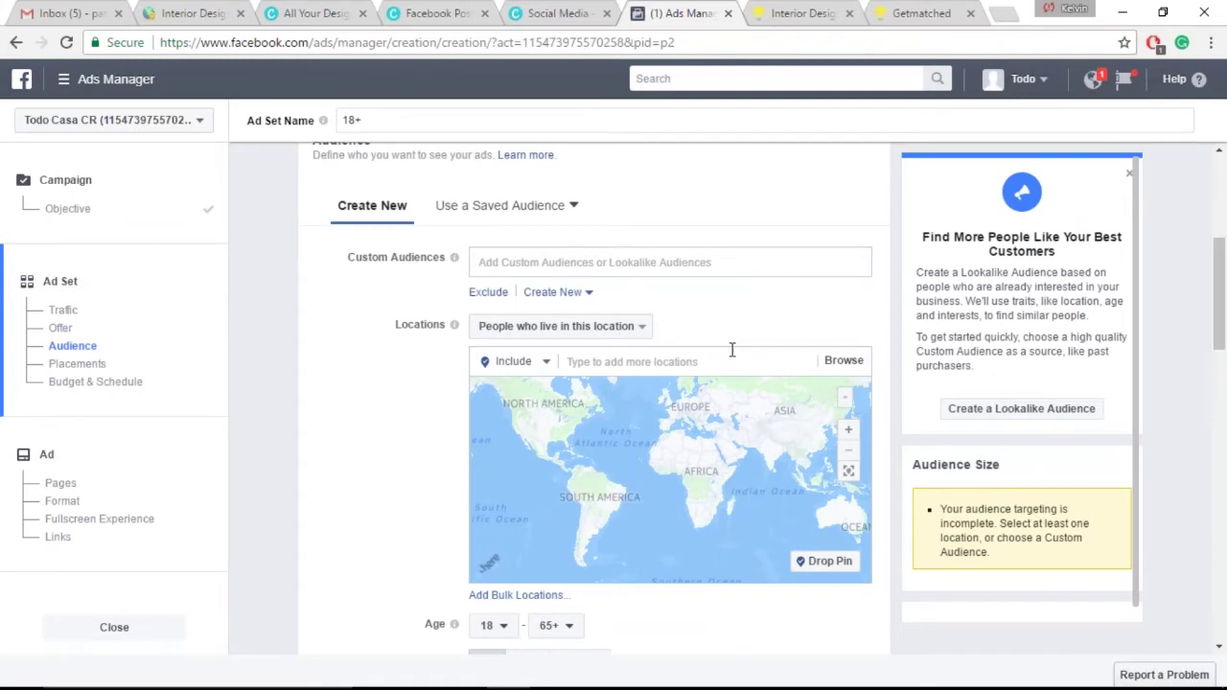
pyautogui.click(711, 363)
pyautogui.write('cali')
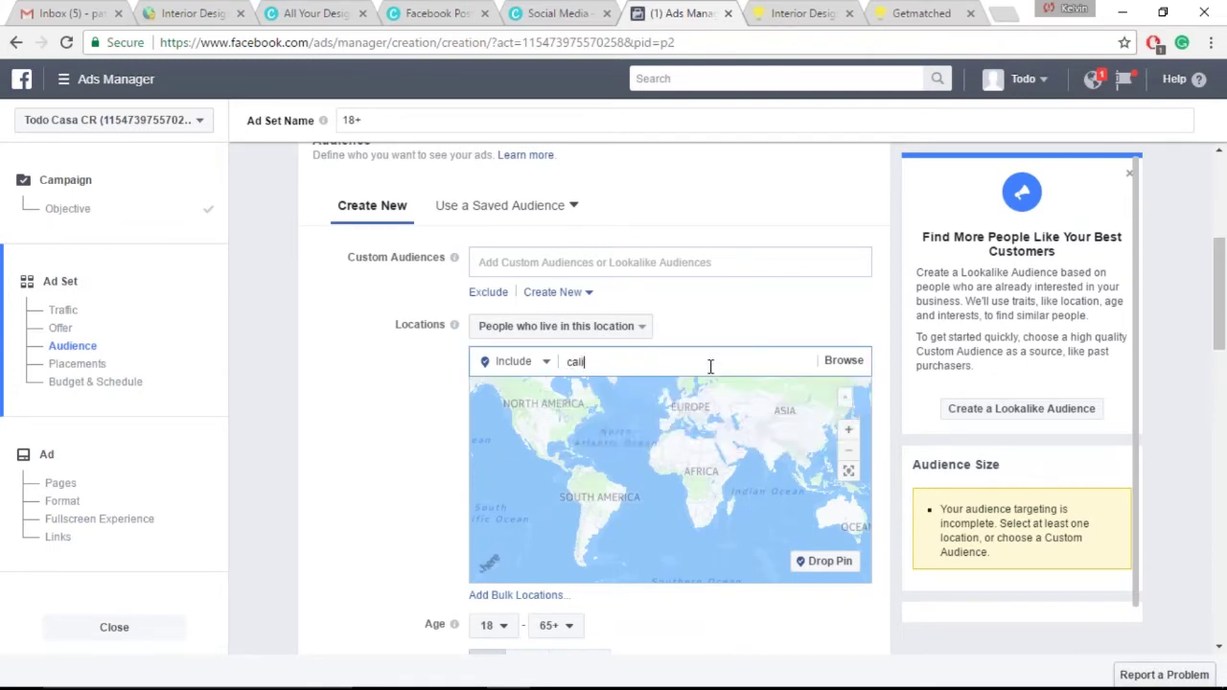
pyautogui.write('for')
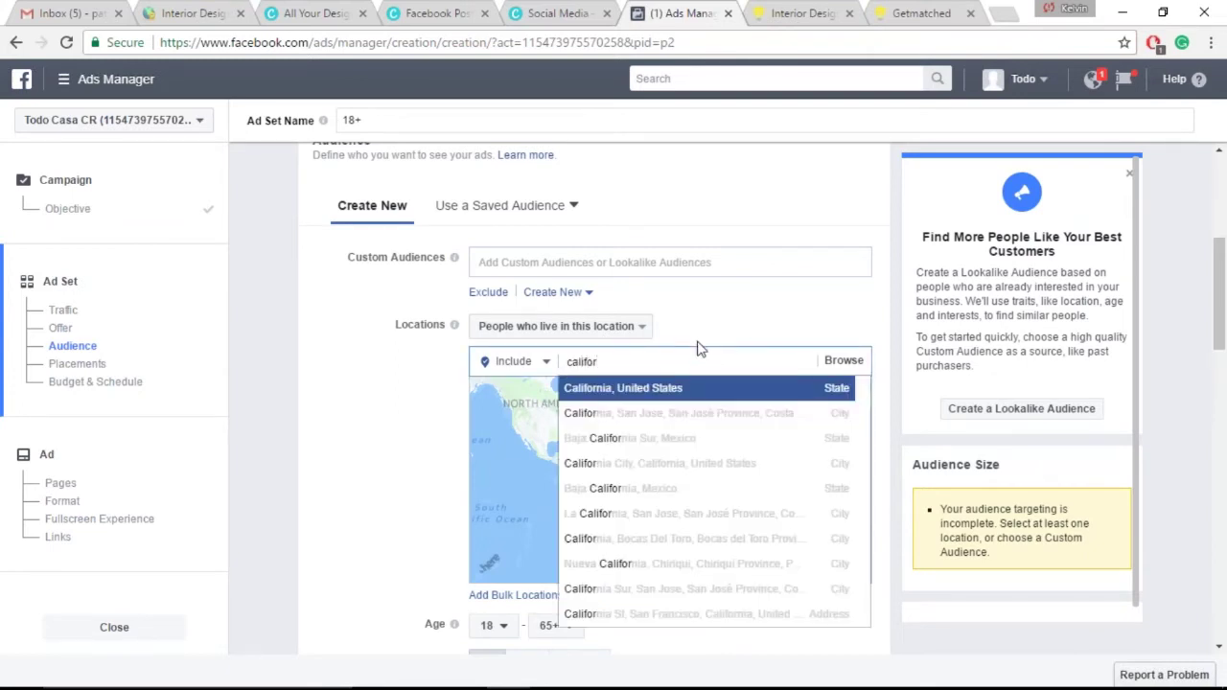
pyautogui.click(622, 388)
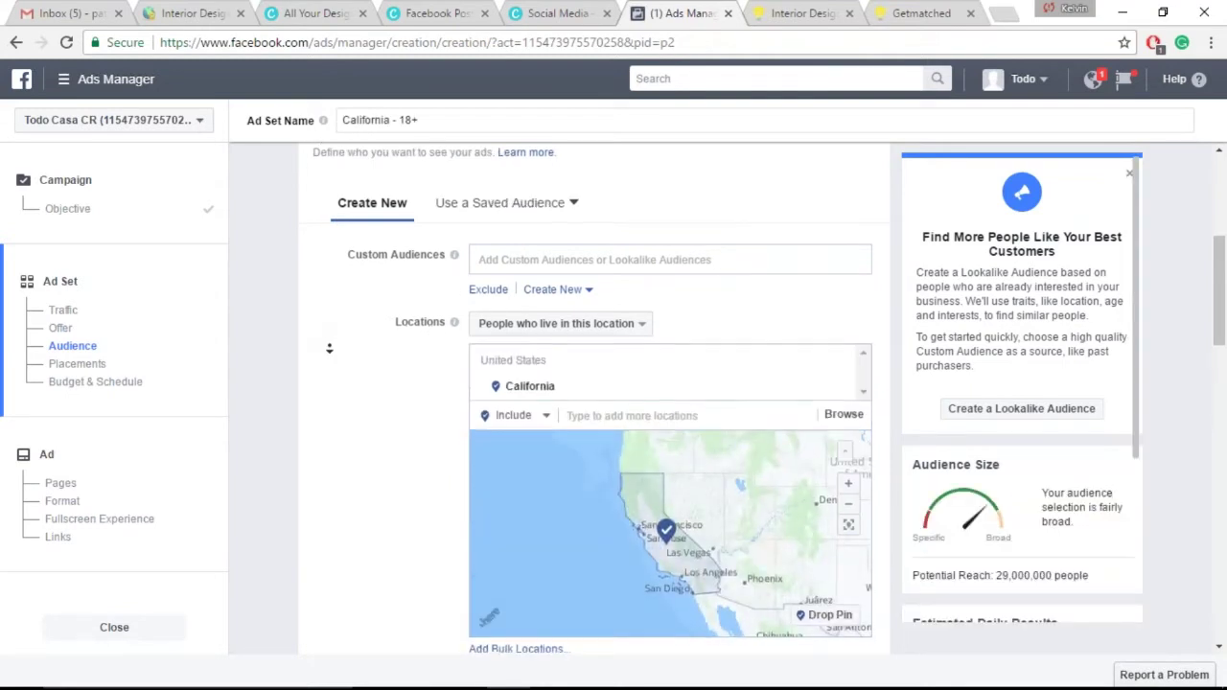
# Step: Add the relationship status Engaged to the ad set's detailed targeting
pyautogui.scroll(-3, 331, 307)
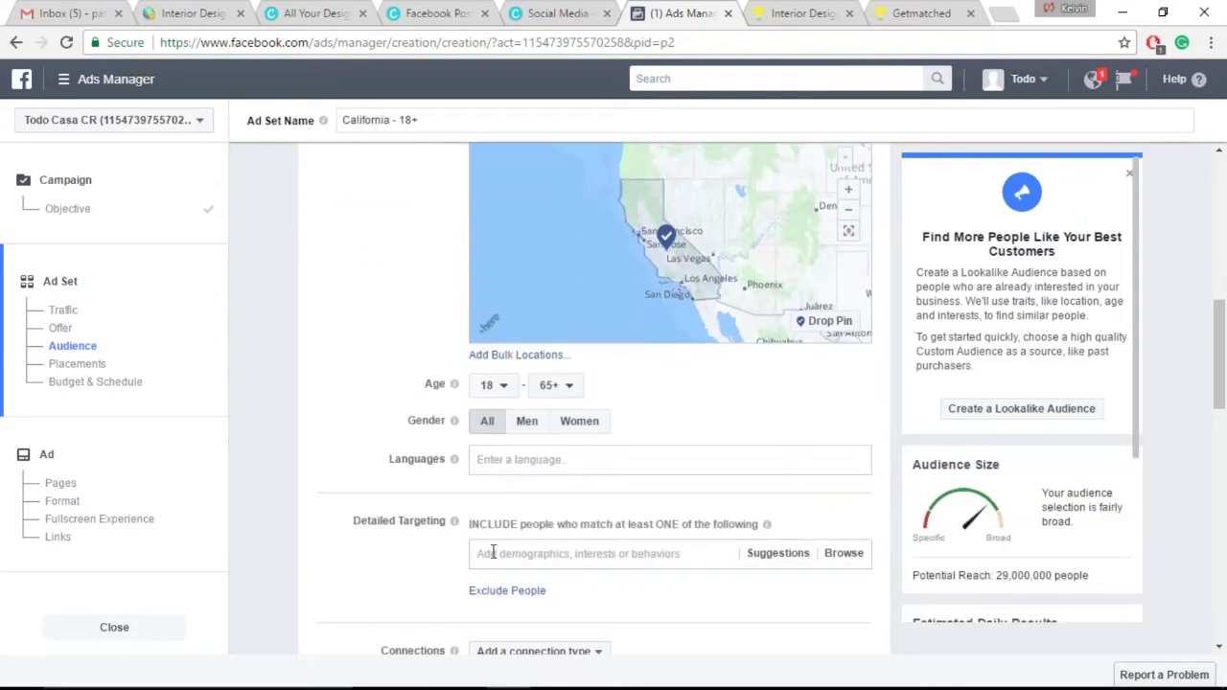
pyautogui.click(513, 553)
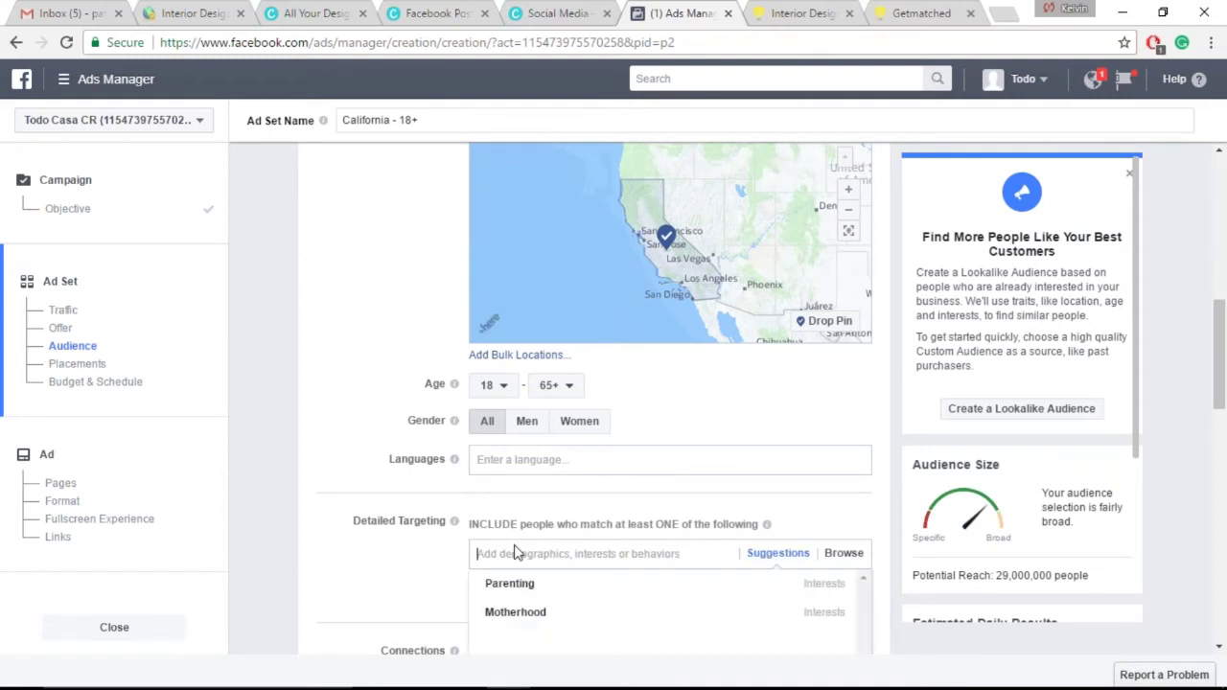
pyautogui.write('engage')
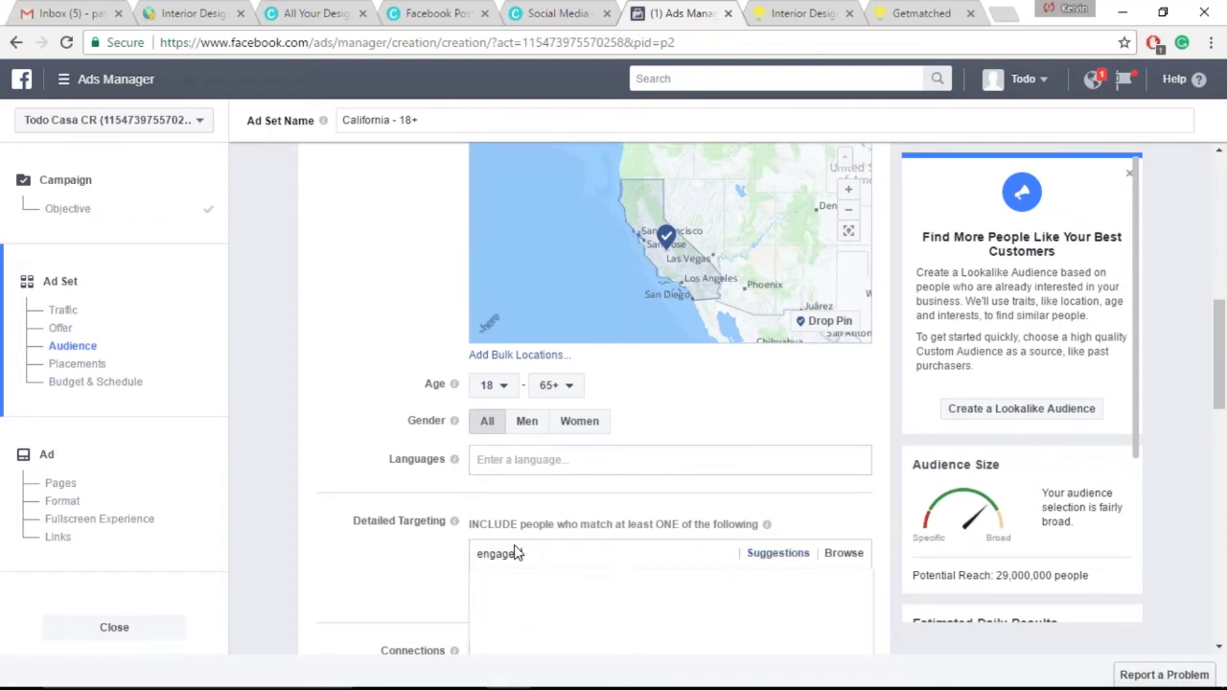
pyautogui.write('d')
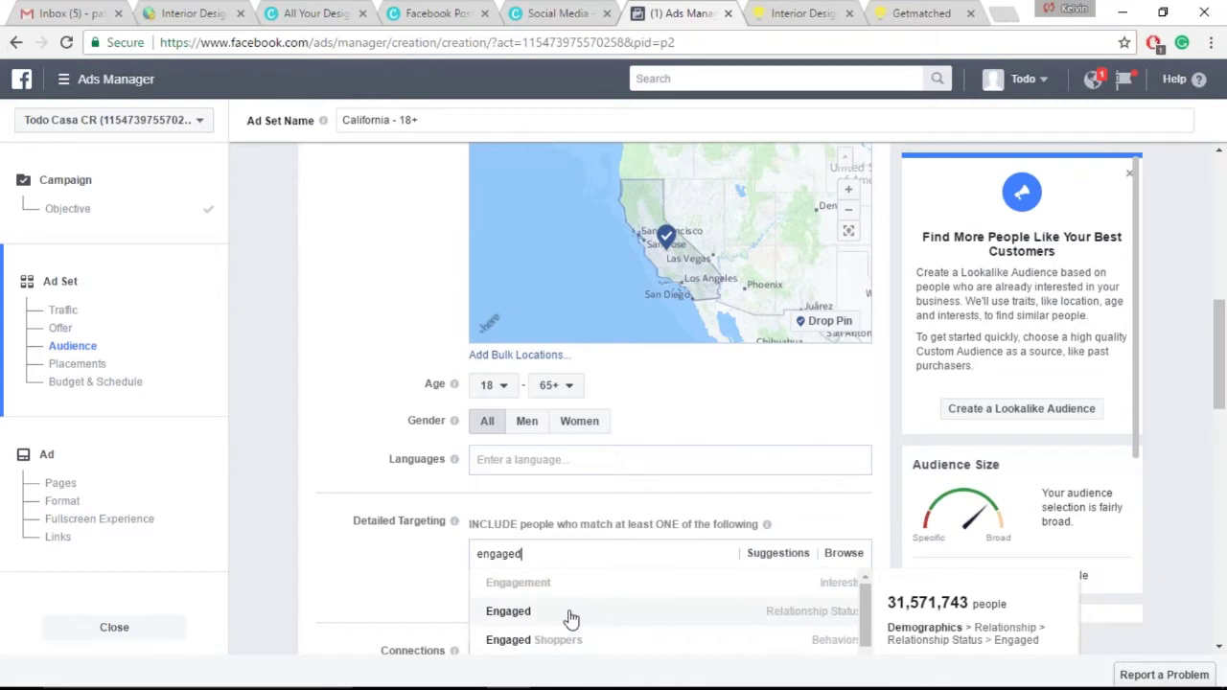
pyautogui.click(570, 614)
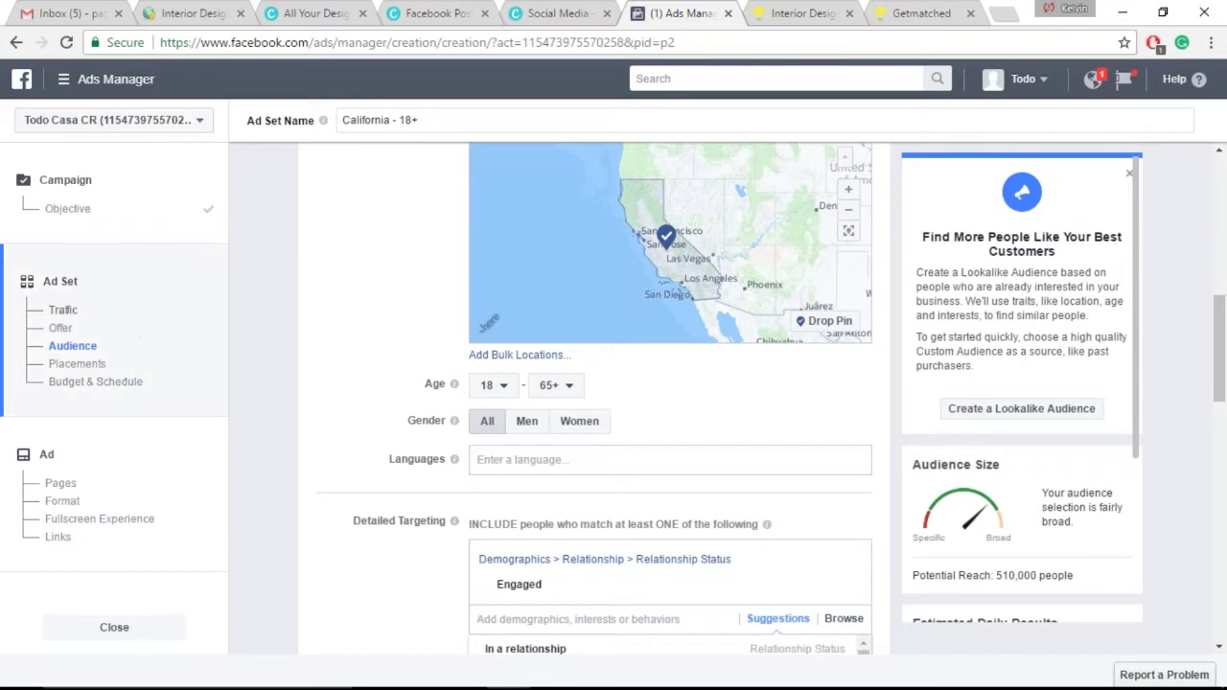
# Step: Examine the potential reach of the targeted audience, and go back to the Getmatched landing page
pyautogui.scroll(-1, 765, 545)
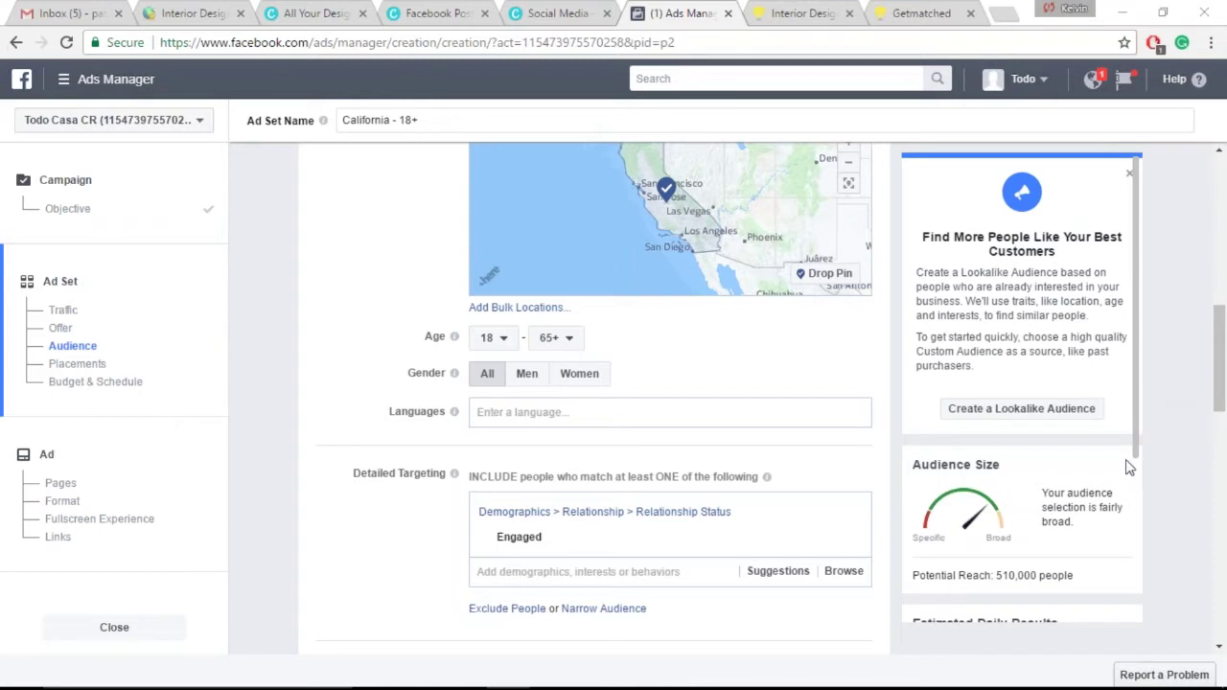
pyautogui.moveTo(1076, 575); pyautogui.dragTo(904, 575)
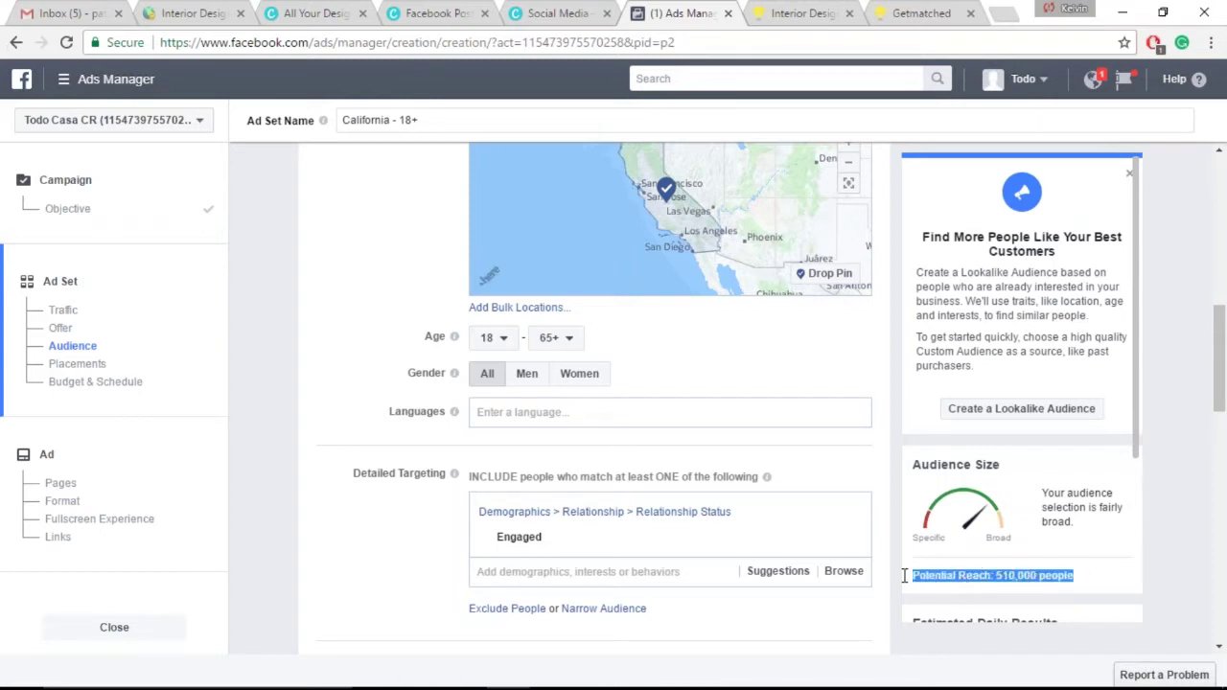
pyautogui.doubleClick(1005, 573)
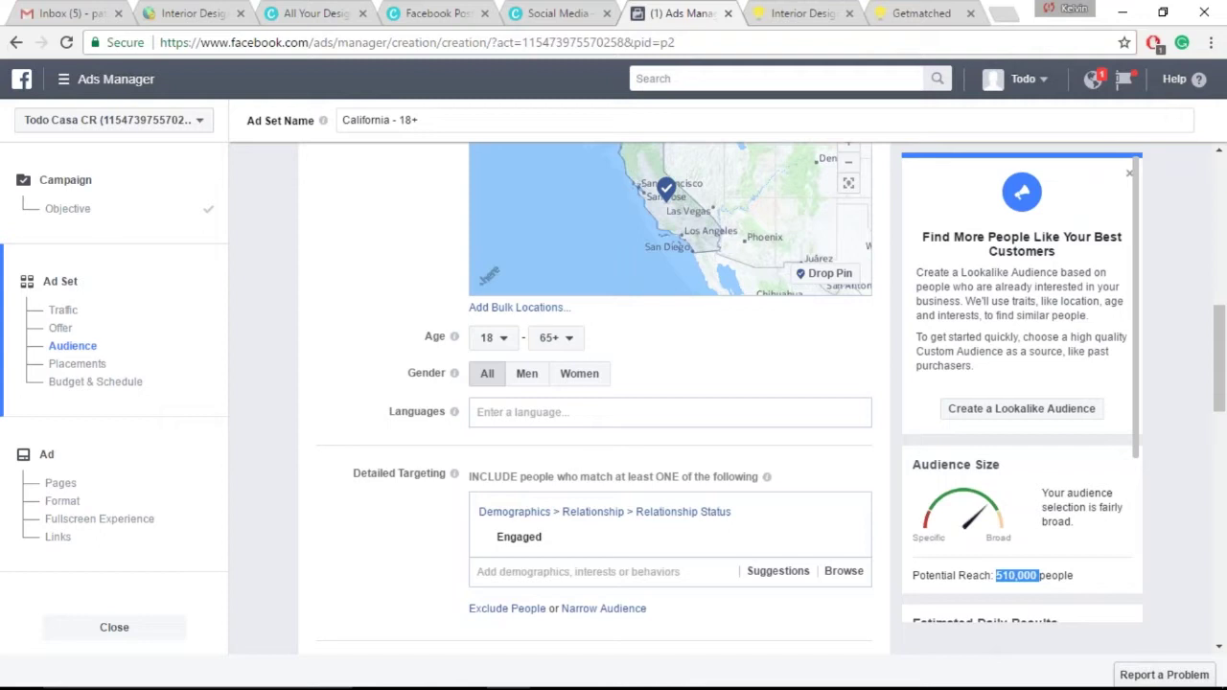
pyautogui.moveTo(1068, 585); pyautogui.dragTo(995, 573)
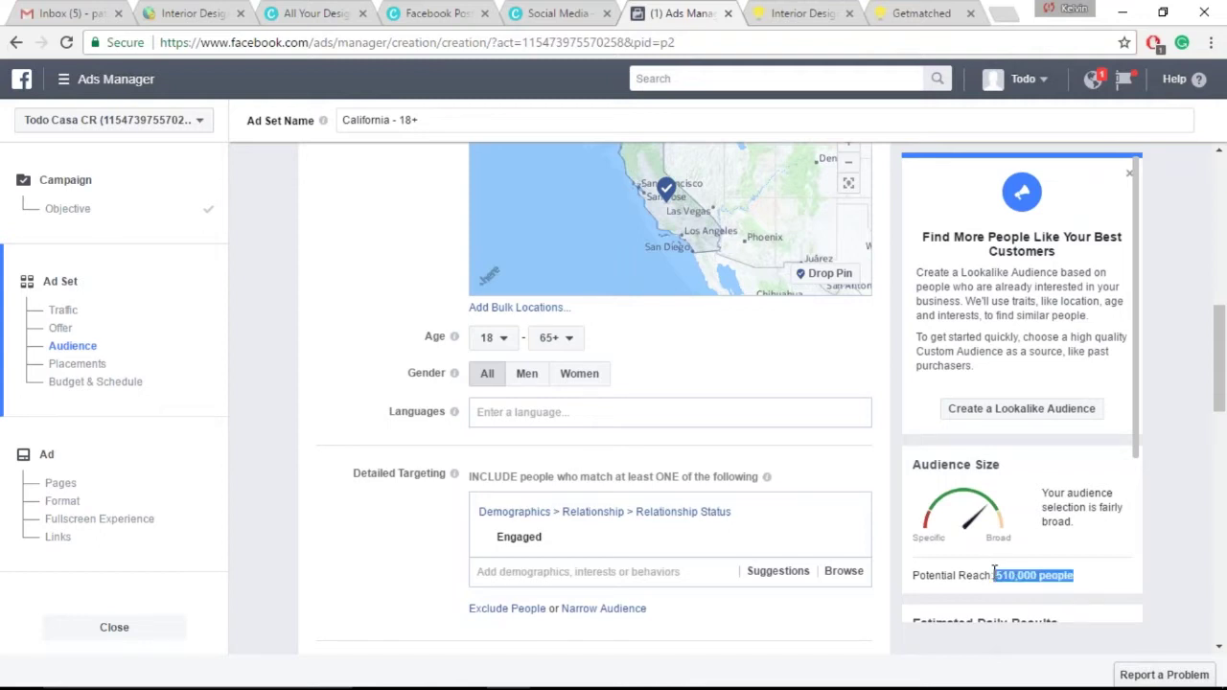
pyautogui.click(920, 13)
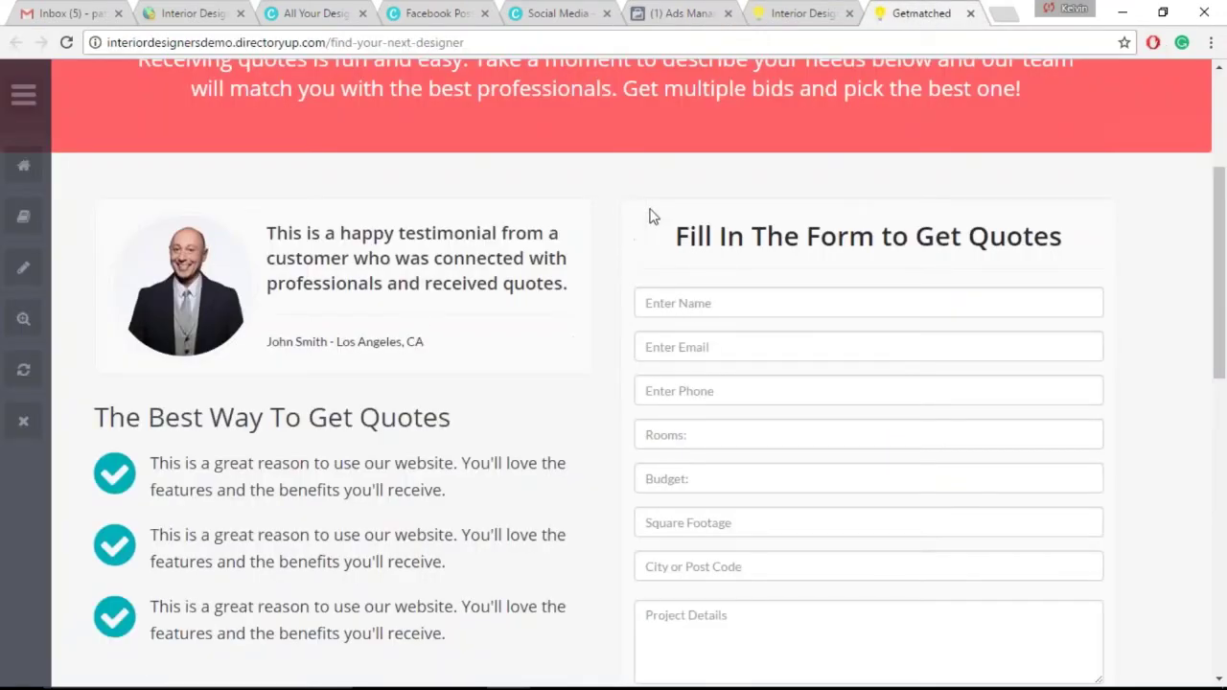
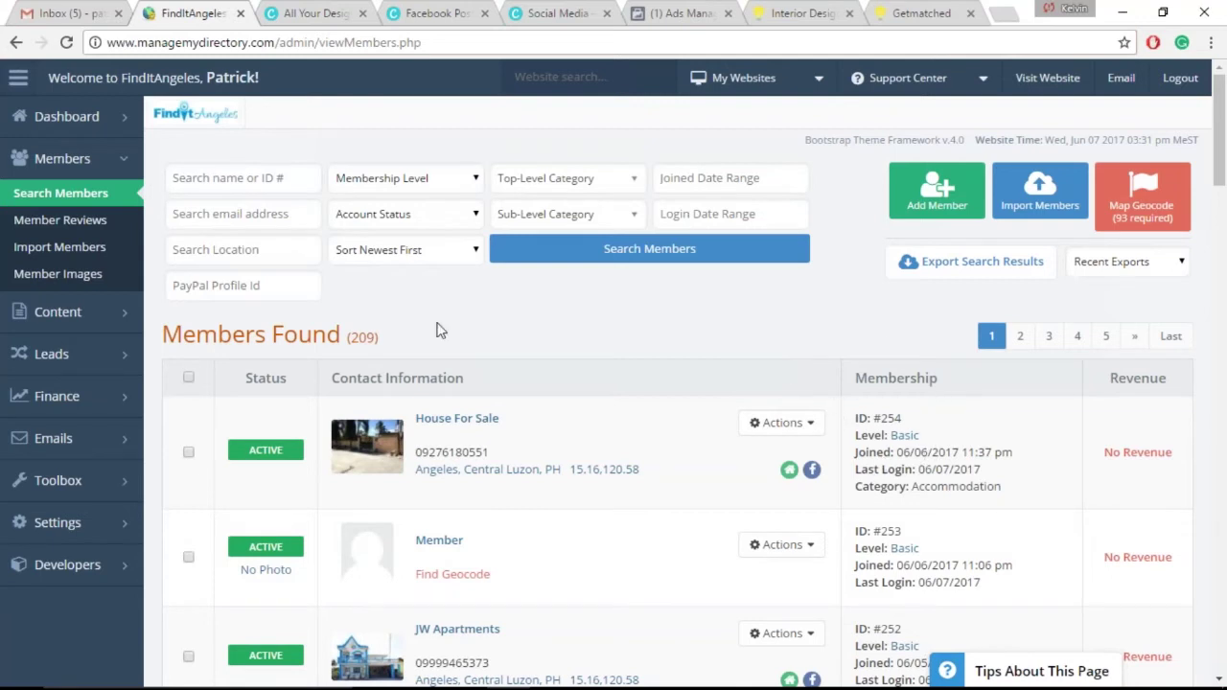
# Step: Search the FindItAngeles directory members for "member" and log in as the Basic-level member in Transportation for Sale
pyautogui.scroll(-20, 902, 472)
pyautogui.click(269, 187)
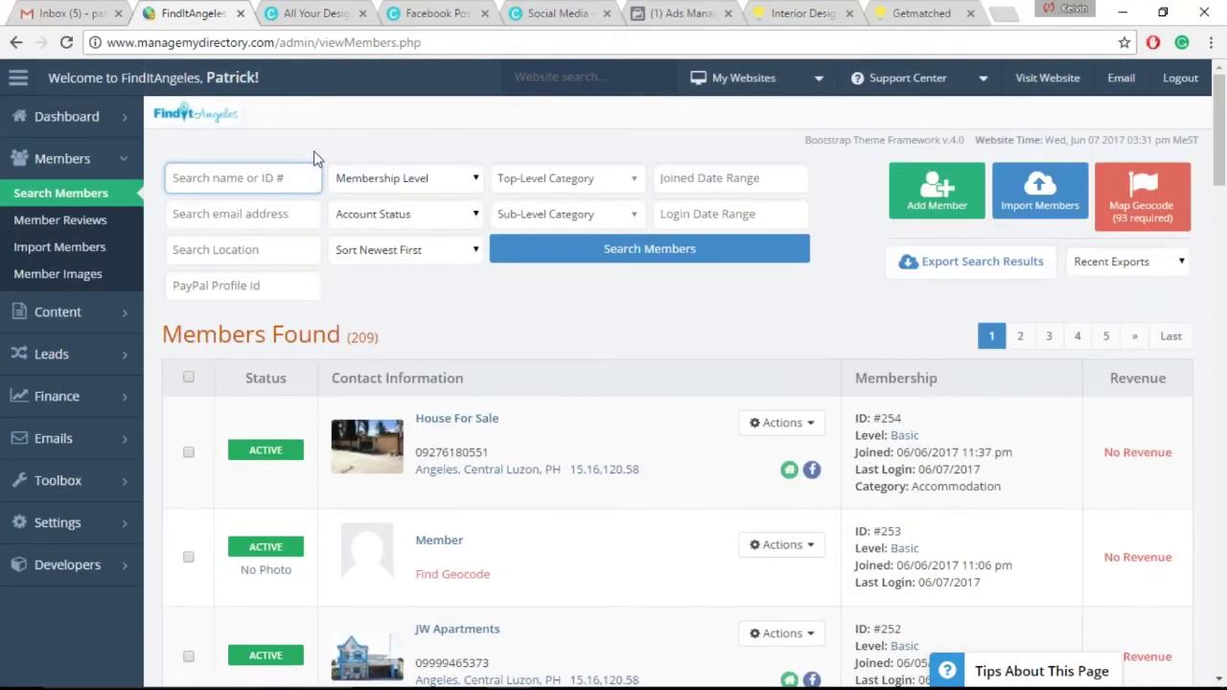
pyautogui.write('member')
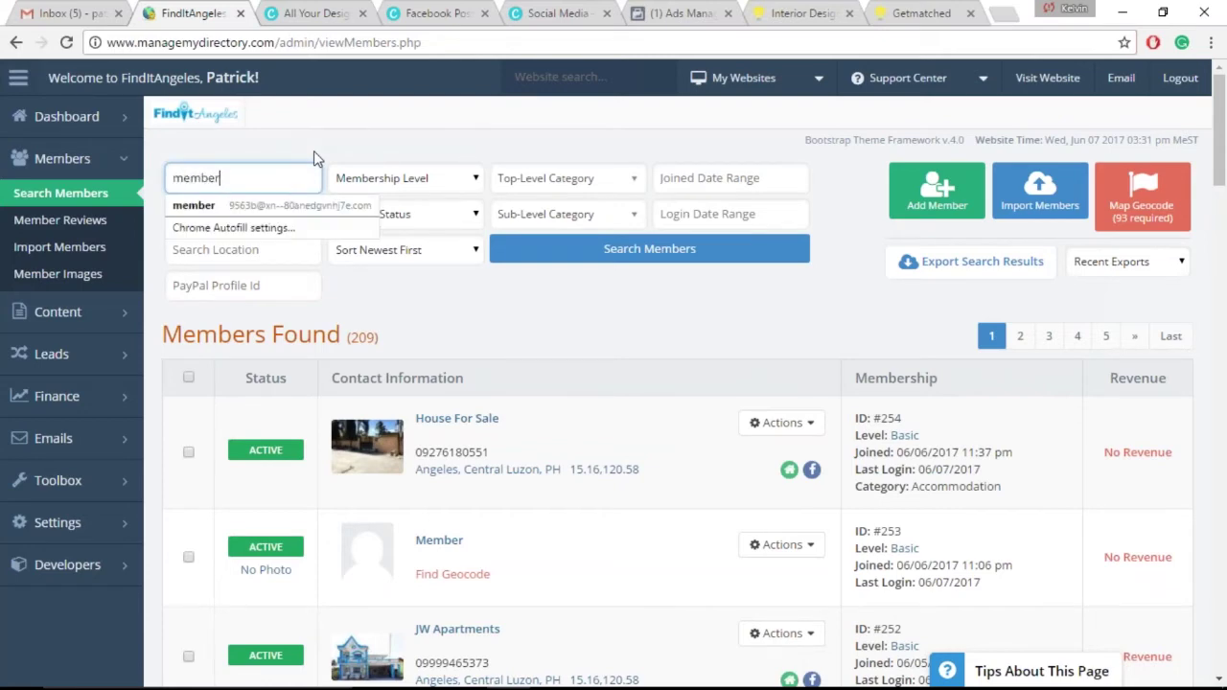
pyautogui.press('Return')
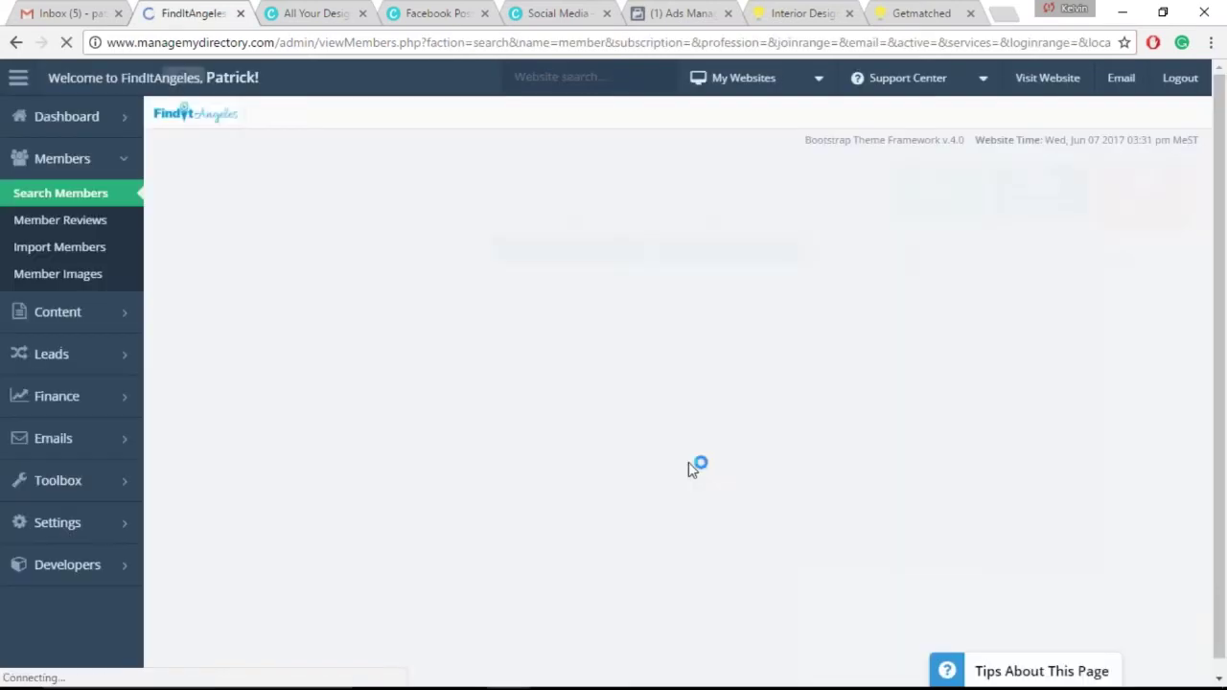
pyautogui.click(696, 430)
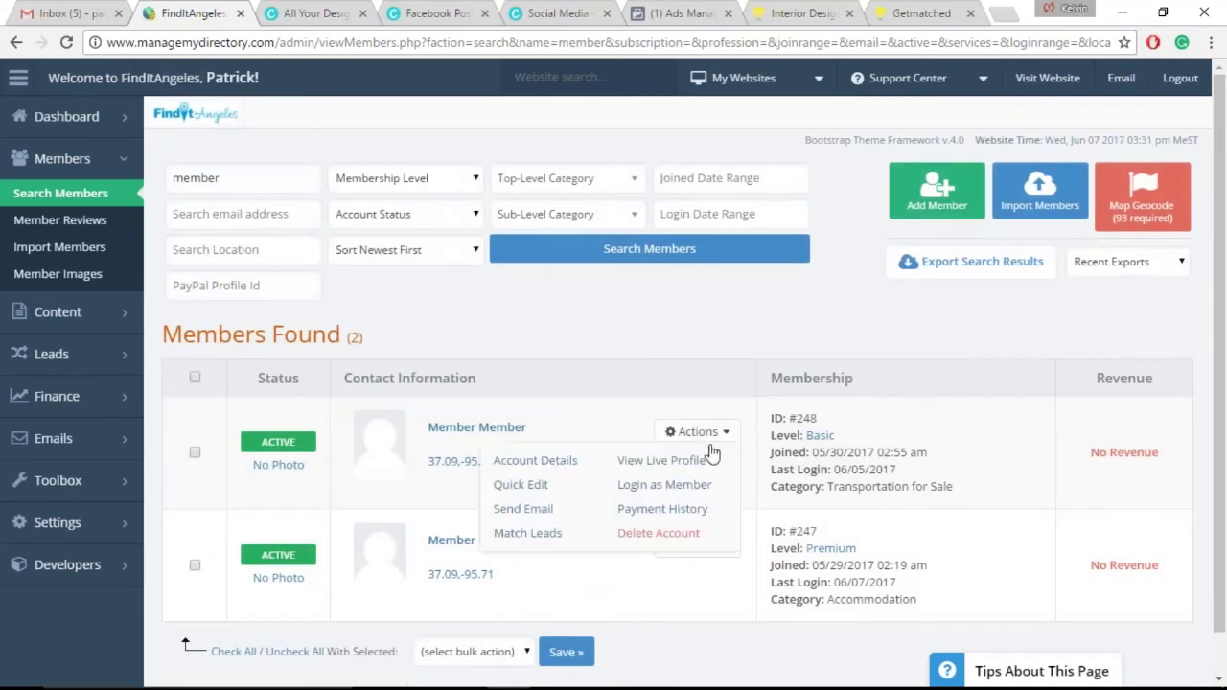
pyautogui.click(671, 483)
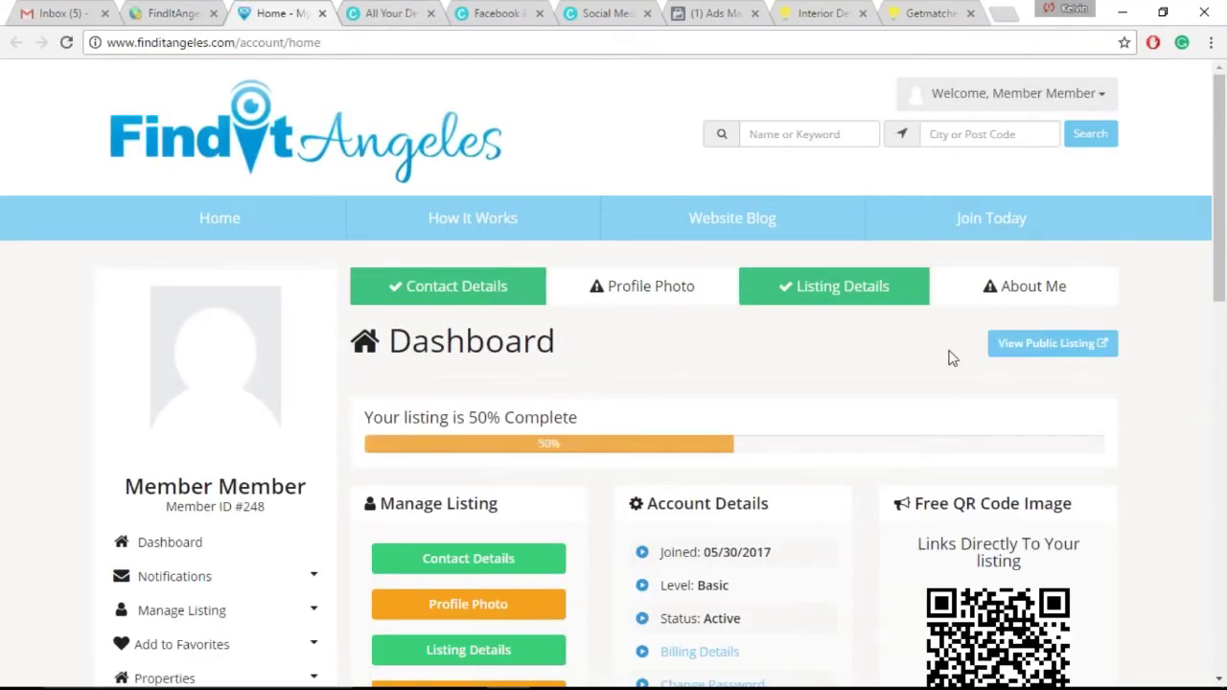
# Step: View the member dashboard's listing management options and open the Listing Details form
pyautogui.scroll(-2, 870, 356)
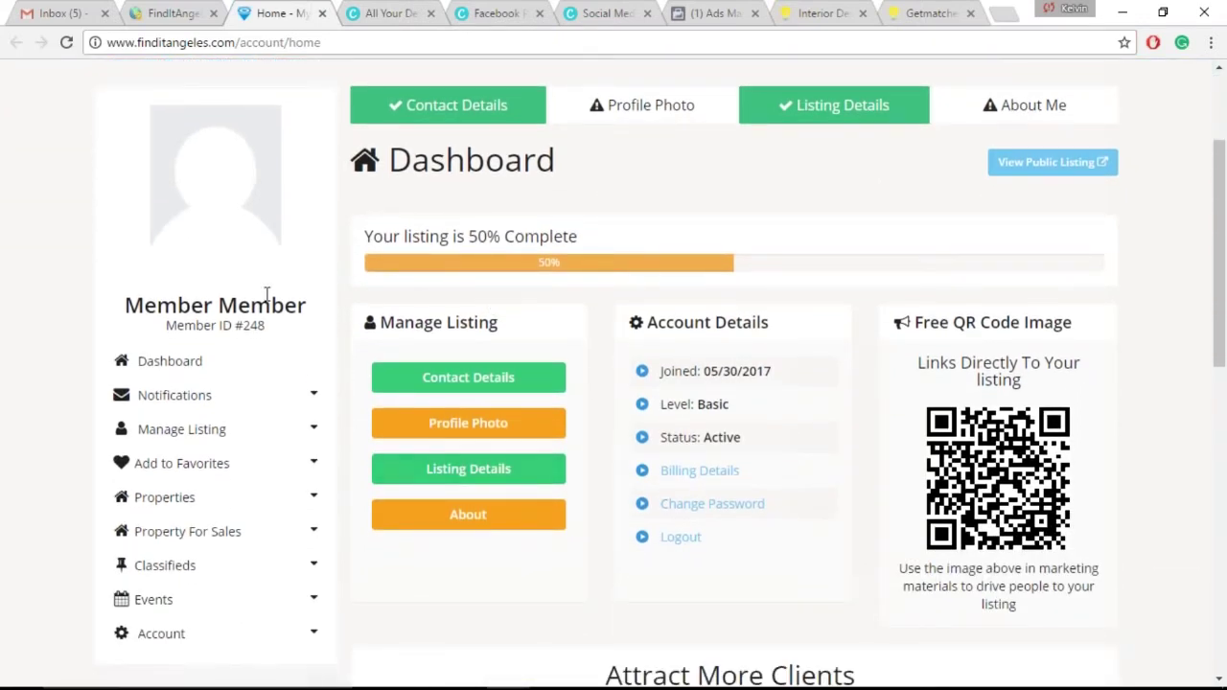
pyautogui.click(317, 436)
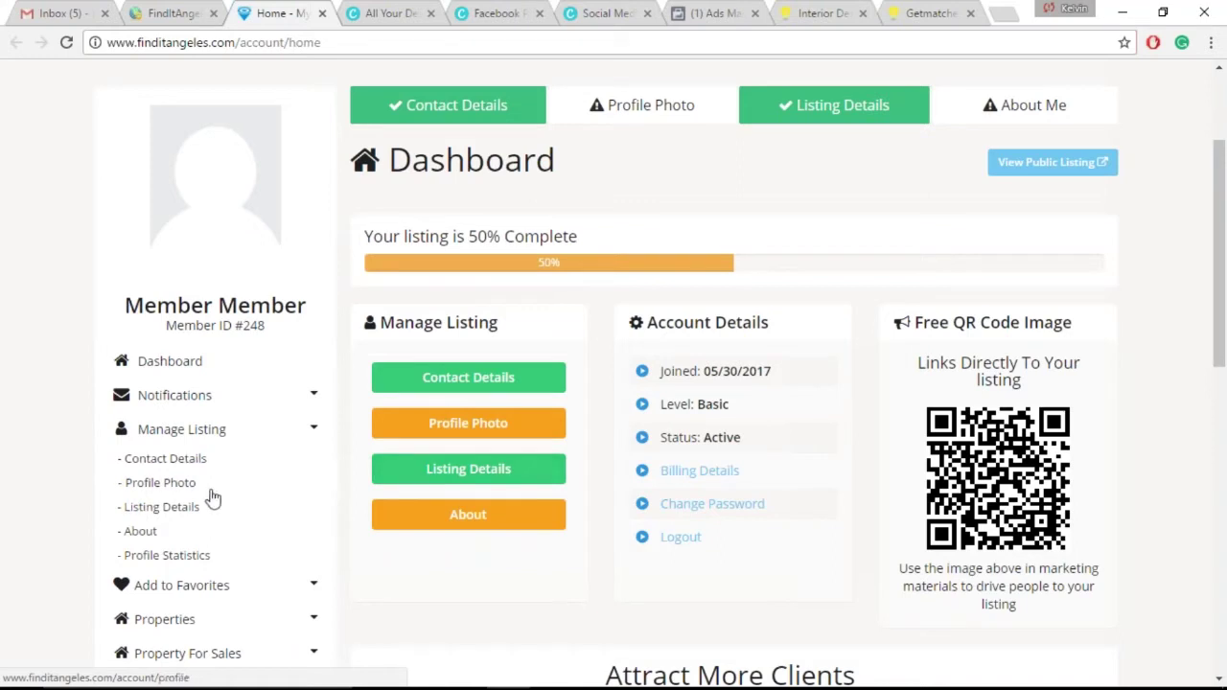
pyautogui.click(511, 479)
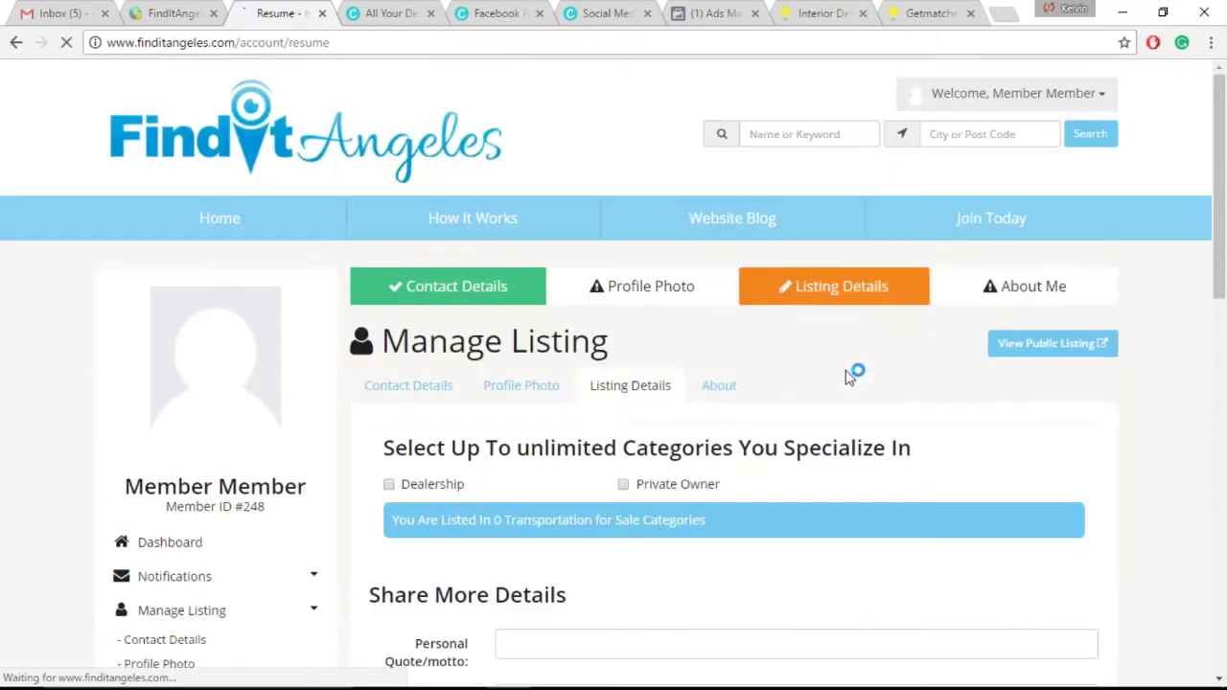
# Step: Return to the directory admin's member results and open the Profile settings of the Basic membership level
pyautogui.click(180, 13)
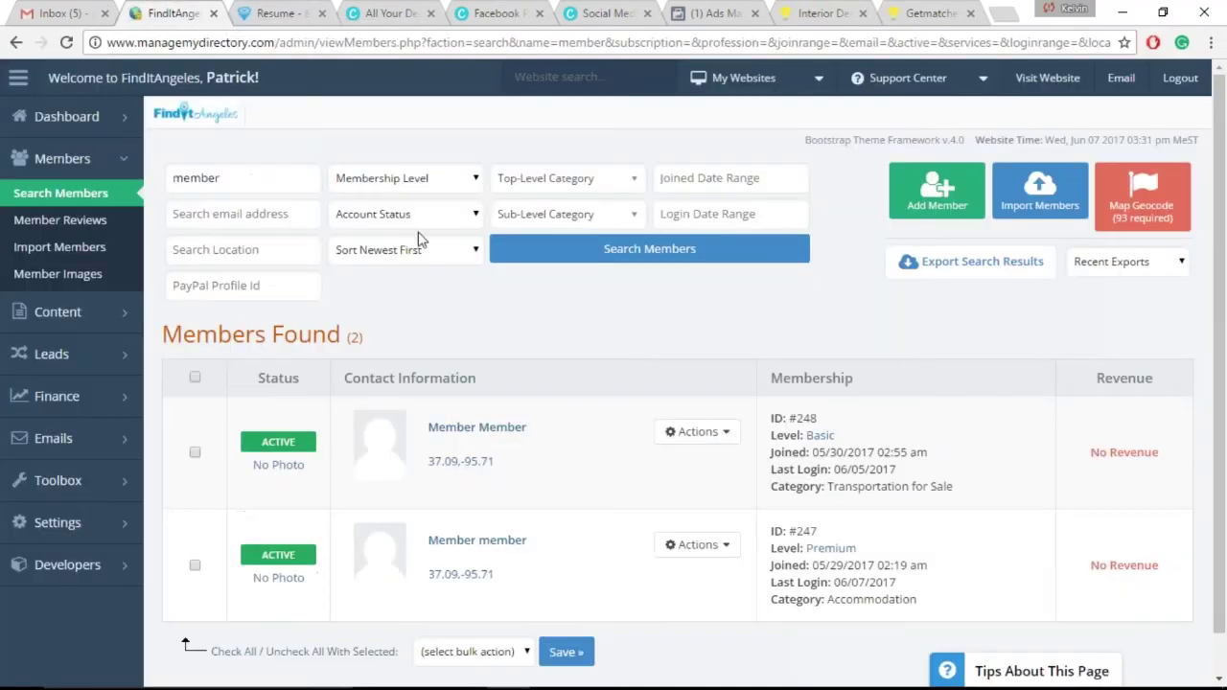
pyautogui.click(818, 437)
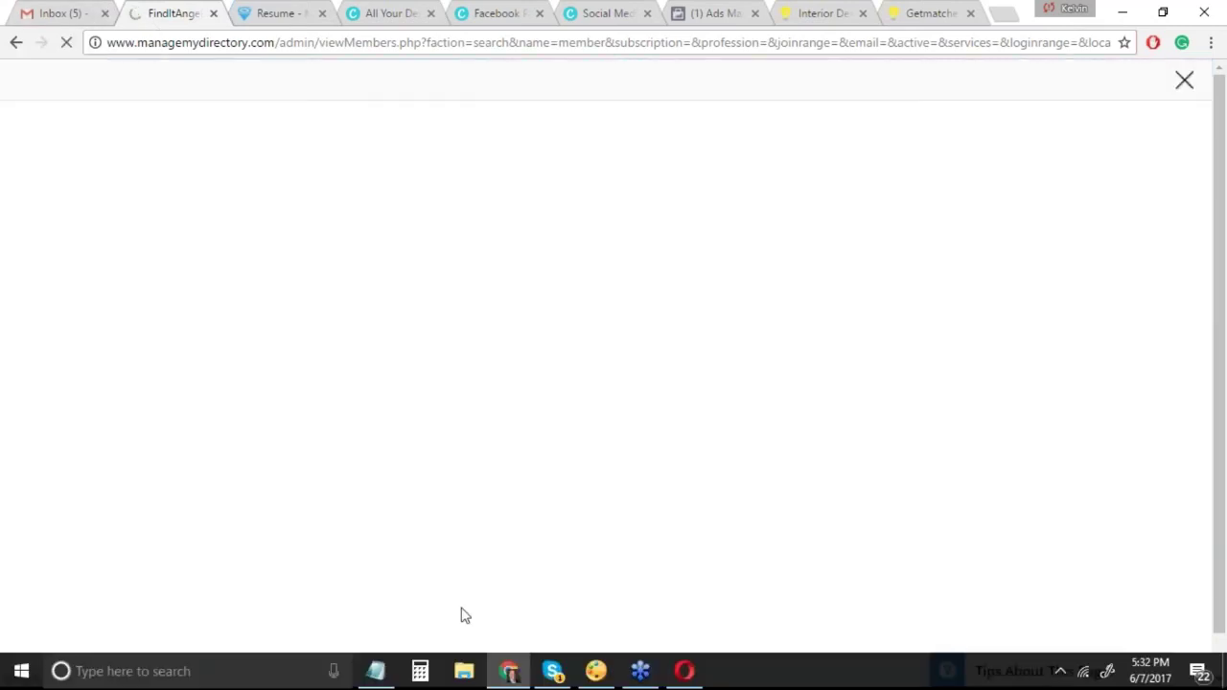
pyautogui.click(251, 210)
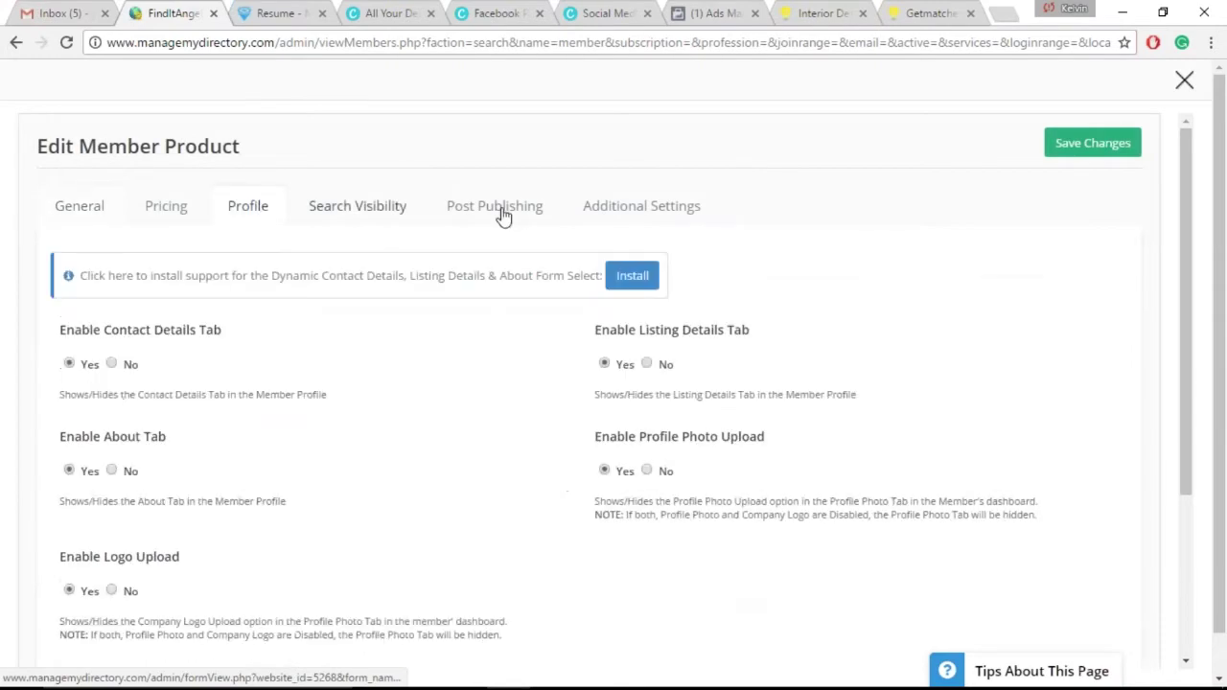
# Step: Install support for the dynamic Contact Details, Listing Details and About form selection, and view the Basic level's profile form settings
pyautogui.click(636, 283)
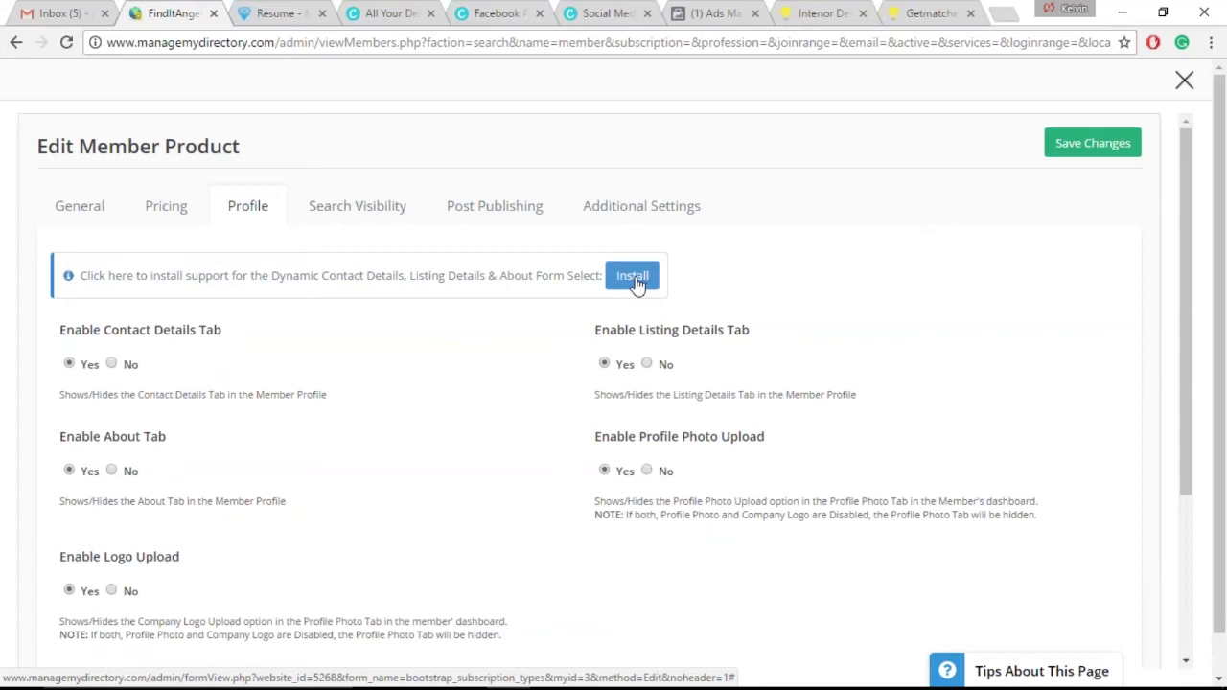
pyautogui.click(636, 285)
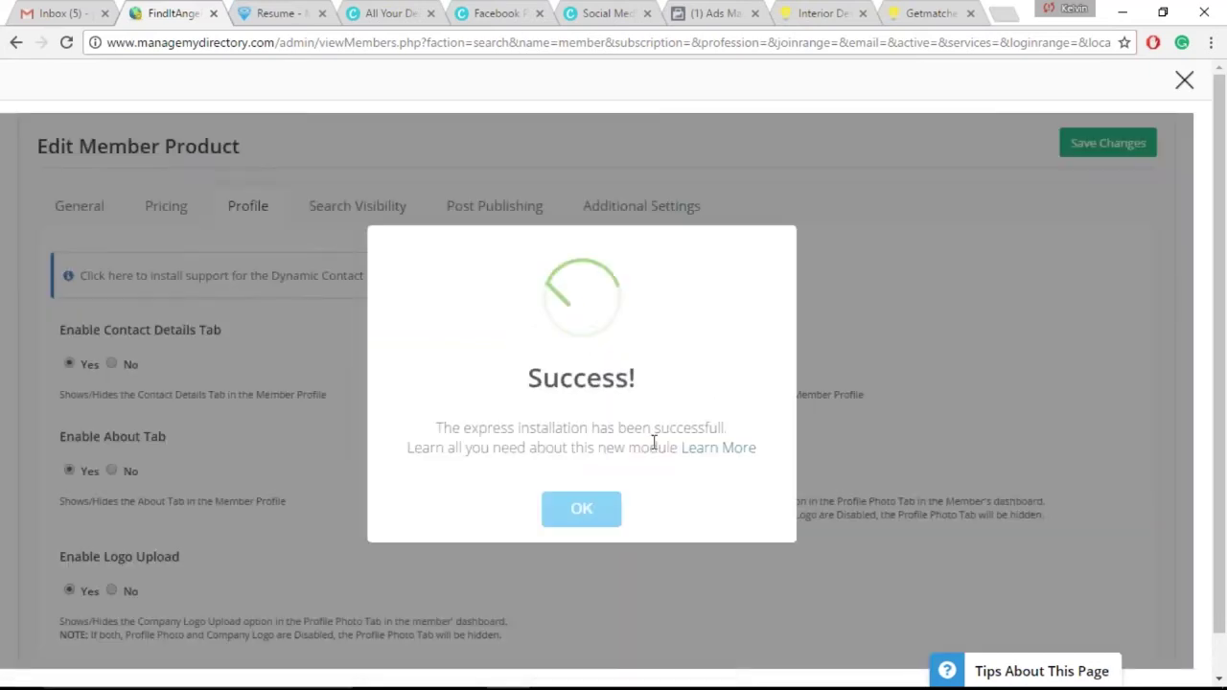
pyautogui.click(578, 513)
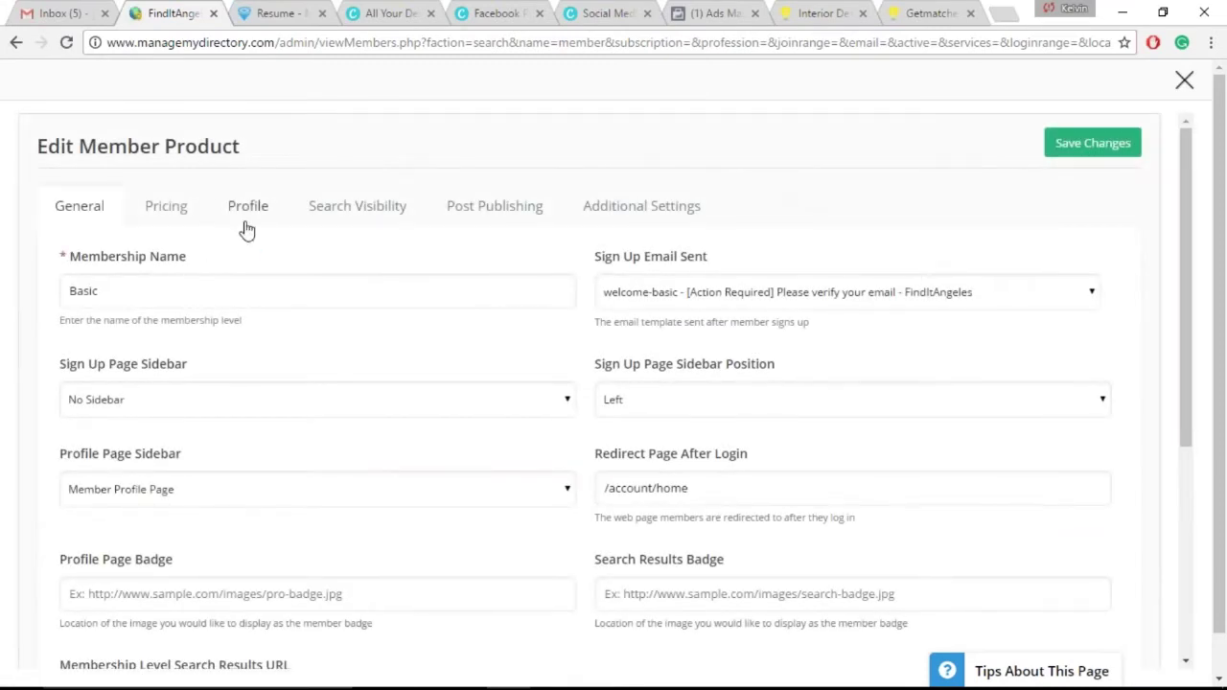
pyautogui.click(242, 199)
pyautogui.scroll(-1, 658, 153)
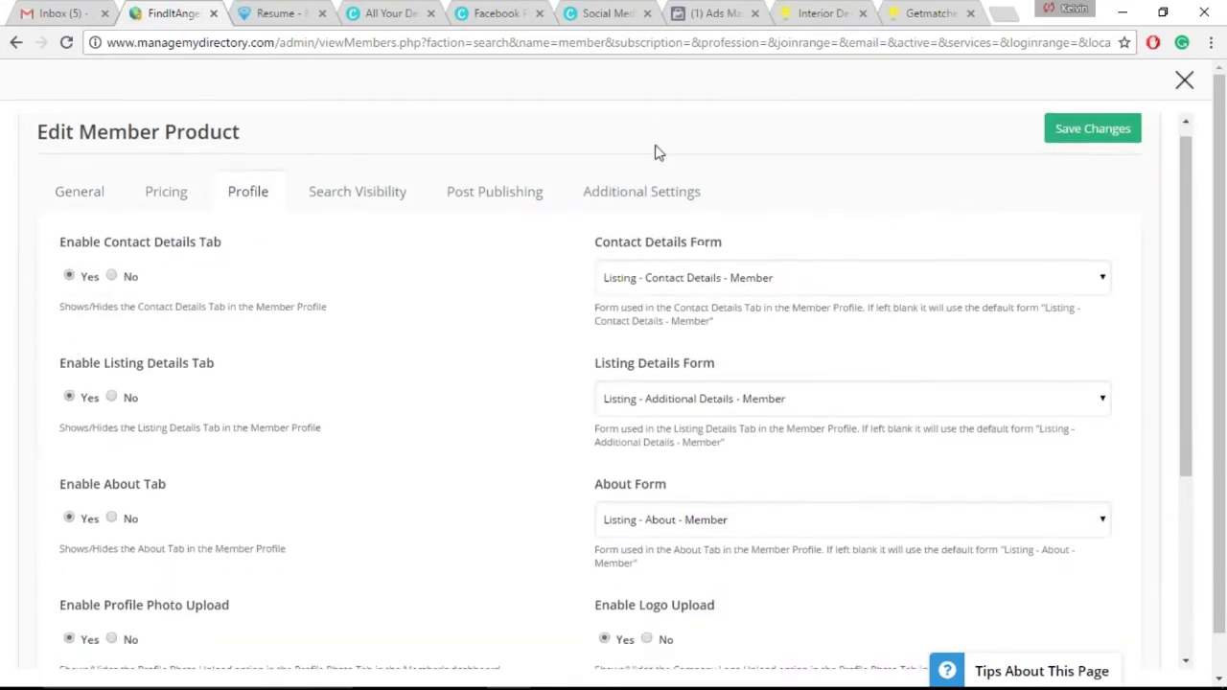
# Step: Close the Basic membership editor and open the Manage Products page listing all membership levels
pyautogui.click(1184, 80)
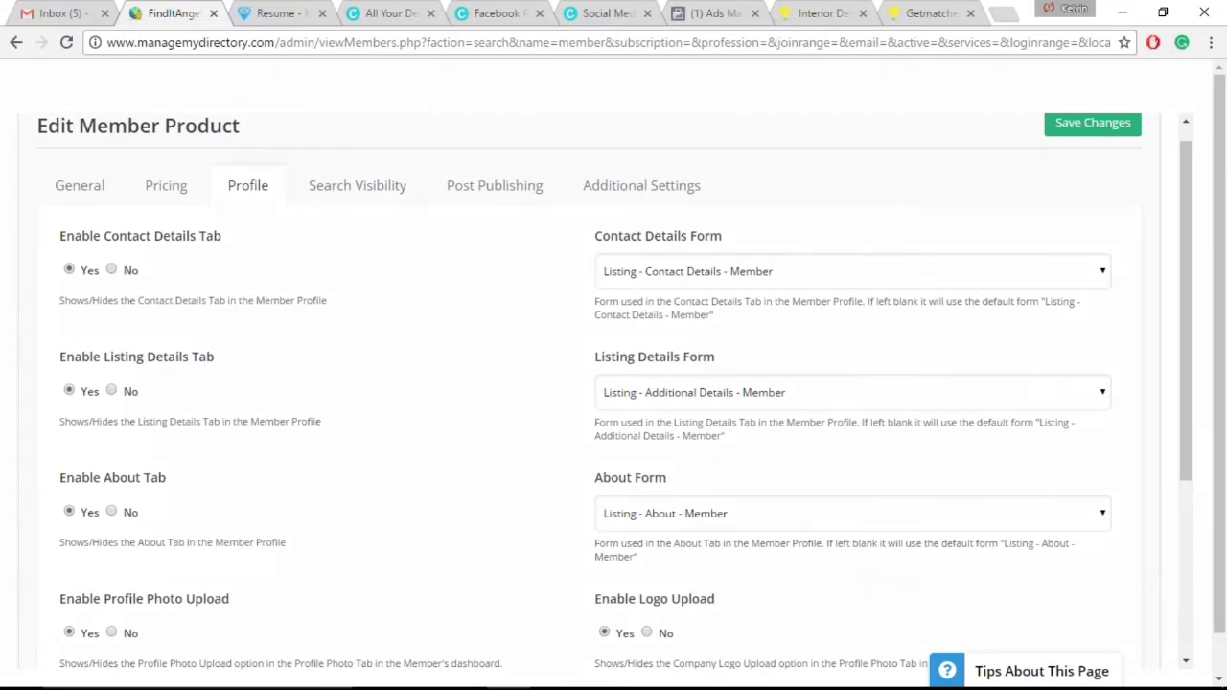
pyautogui.moveTo(82, 432)
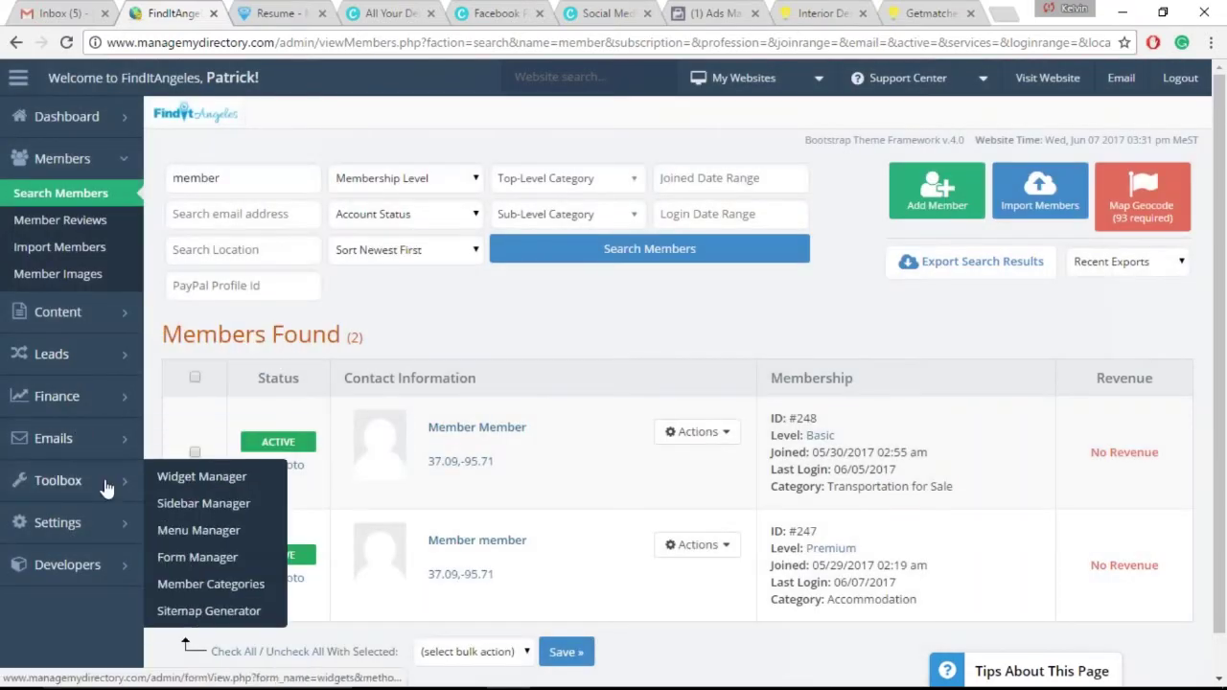
pyautogui.moveTo(83, 402)
pyautogui.click(226, 393)
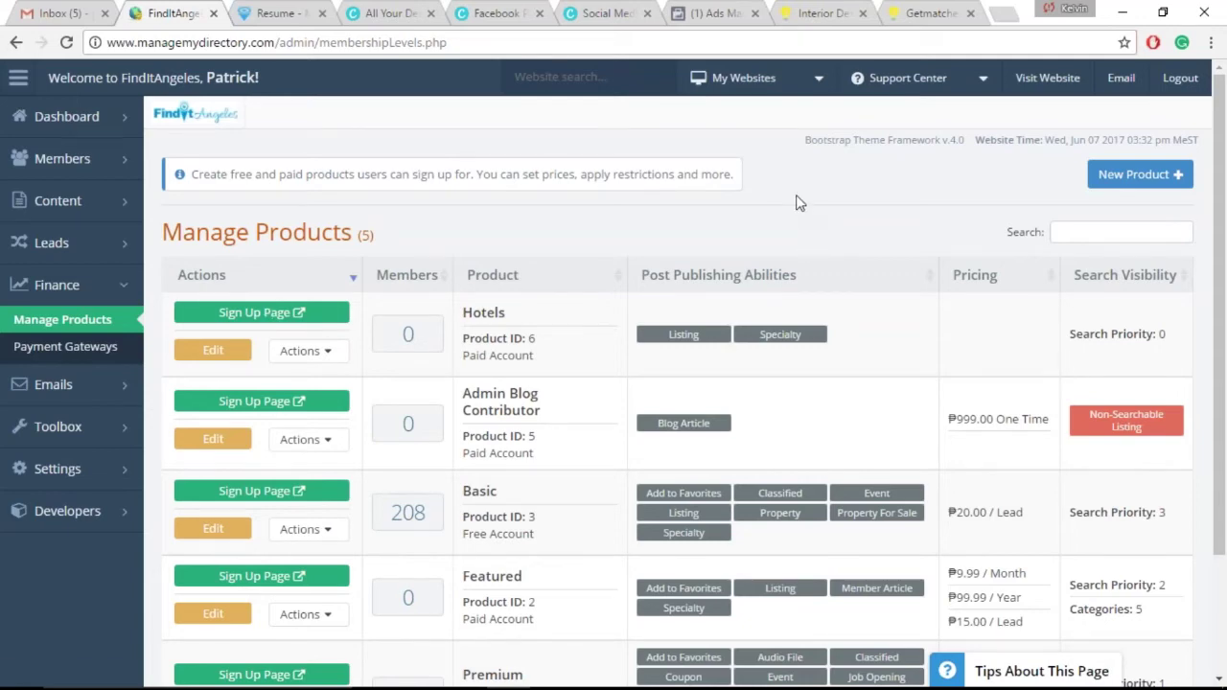
# Step: Open the Basic membership level's Profile settings and view the forms available for Contact Details
pyautogui.scroll(-1, 610, 187)
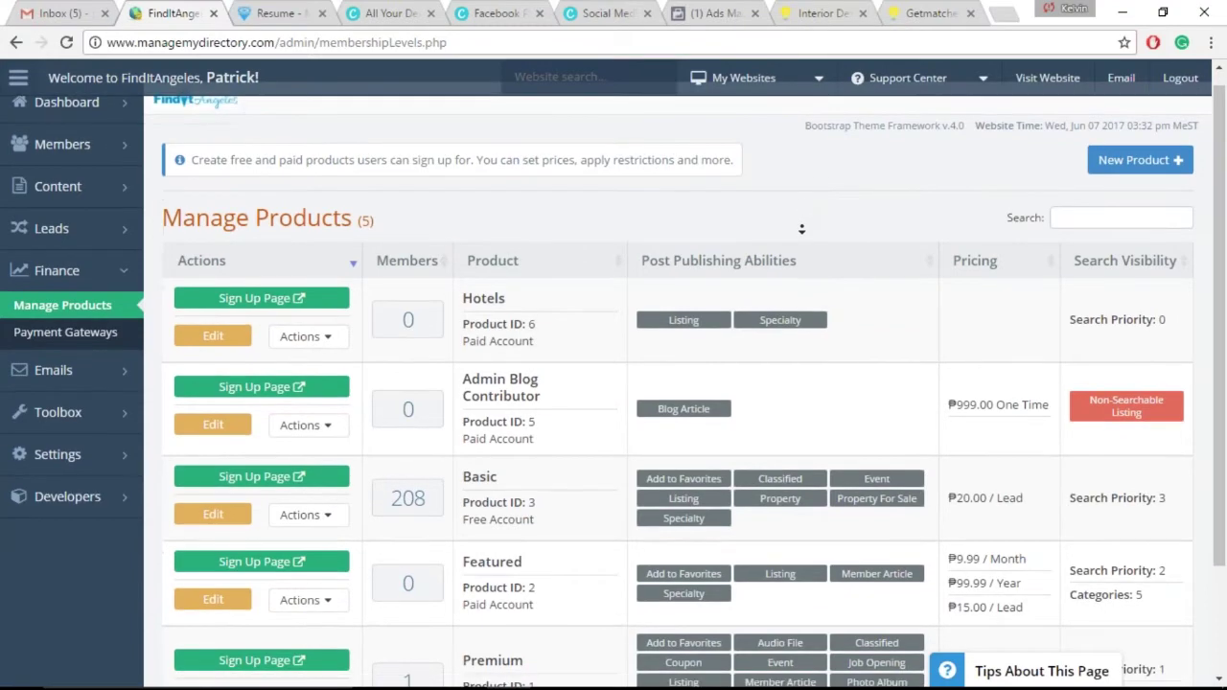
pyautogui.doubleClick(481, 433)
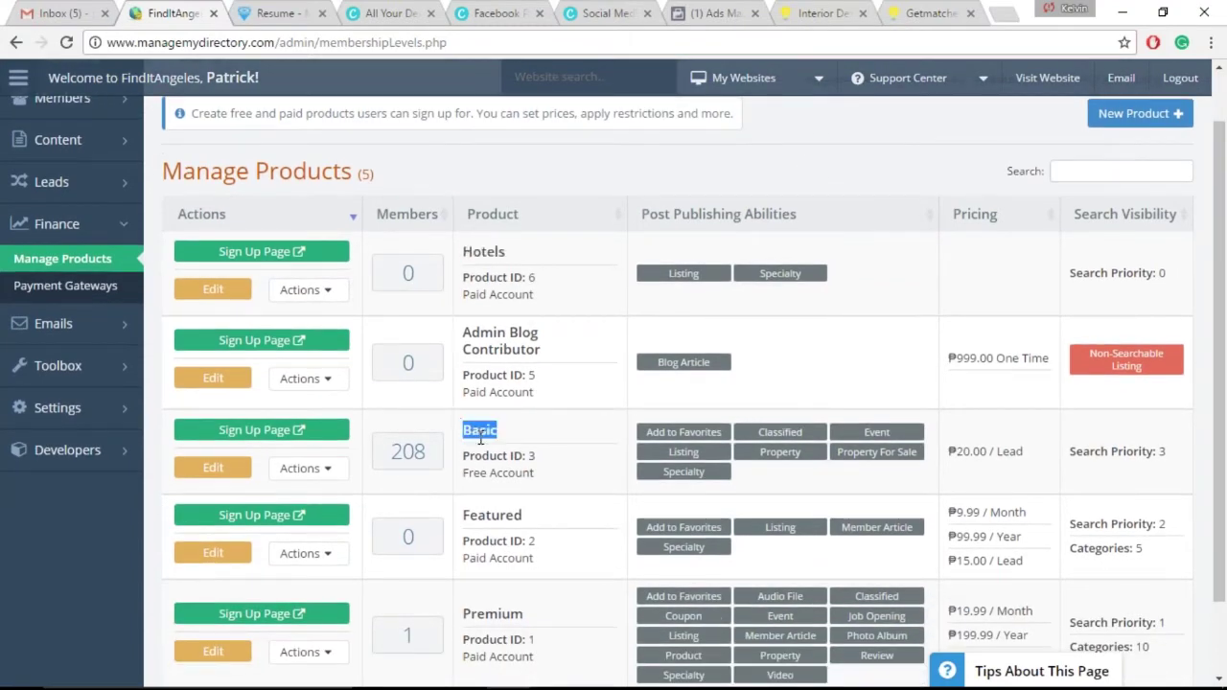
pyautogui.doubleClick(506, 615)
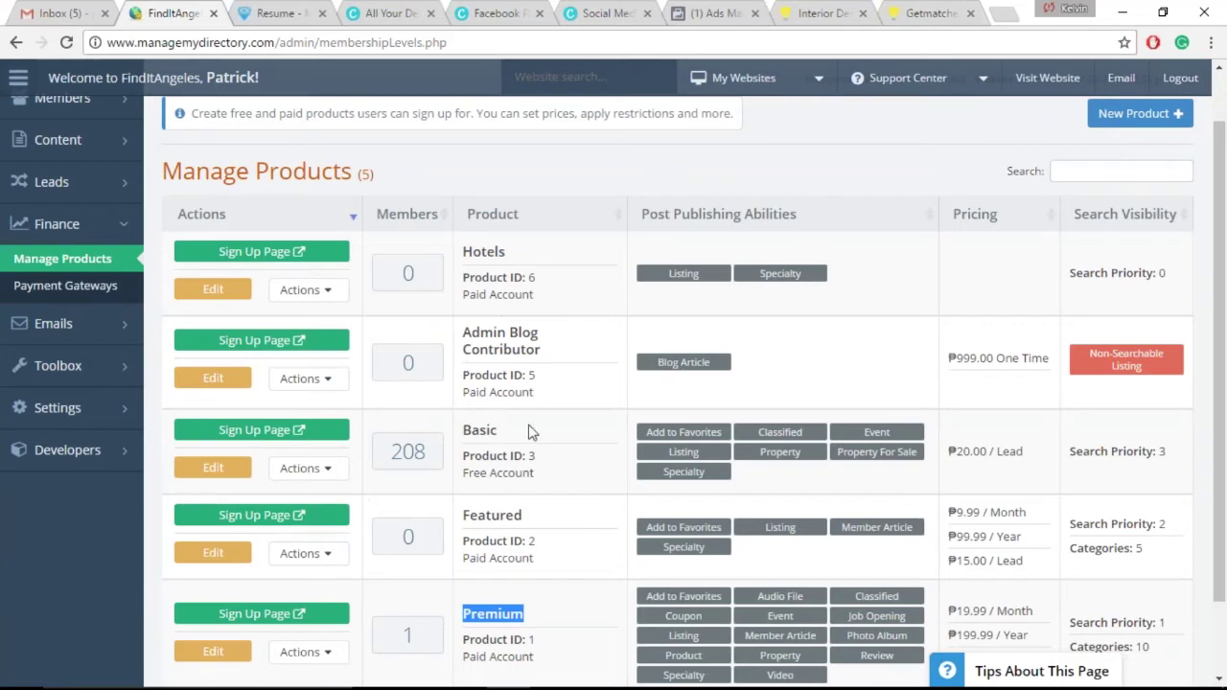
pyautogui.click(205, 470)
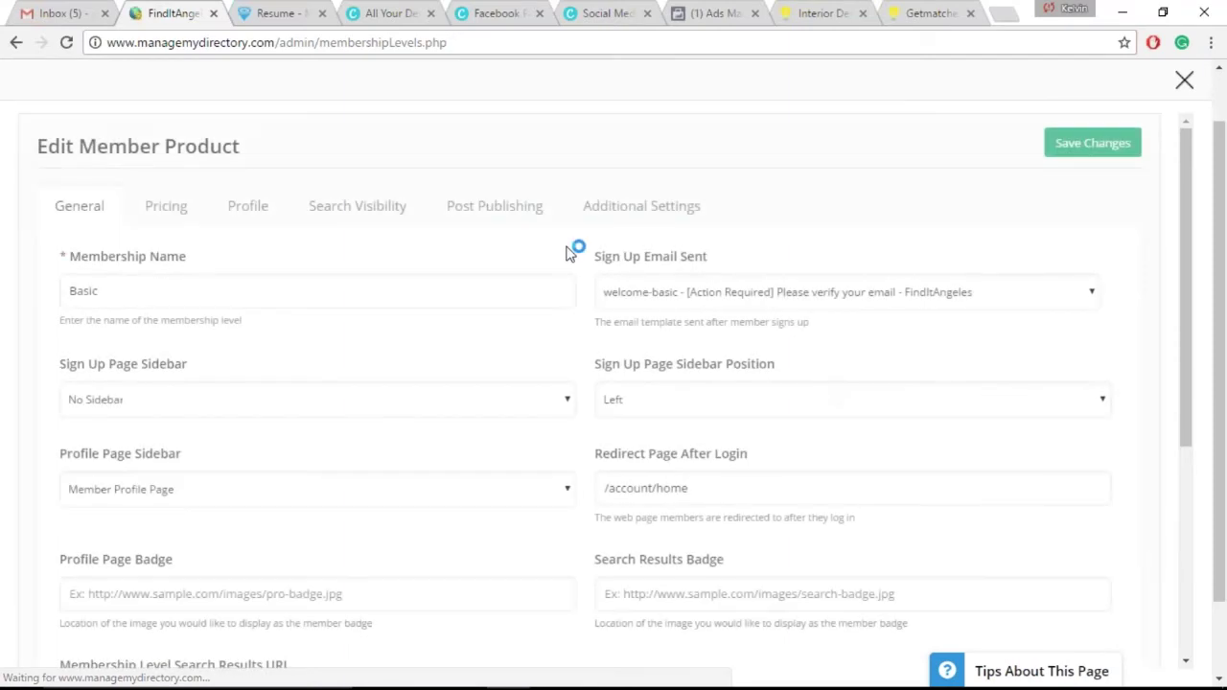
pyautogui.click(261, 203)
pyautogui.click(762, 298)
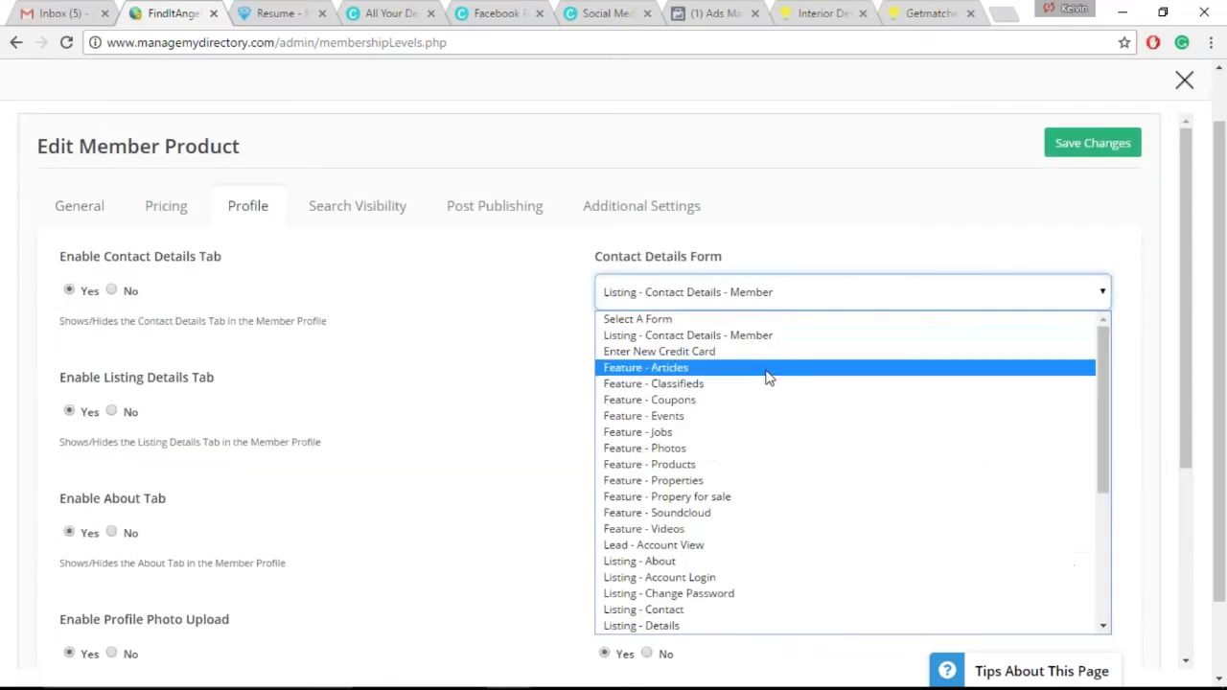
pyautogui.click(784, 146)
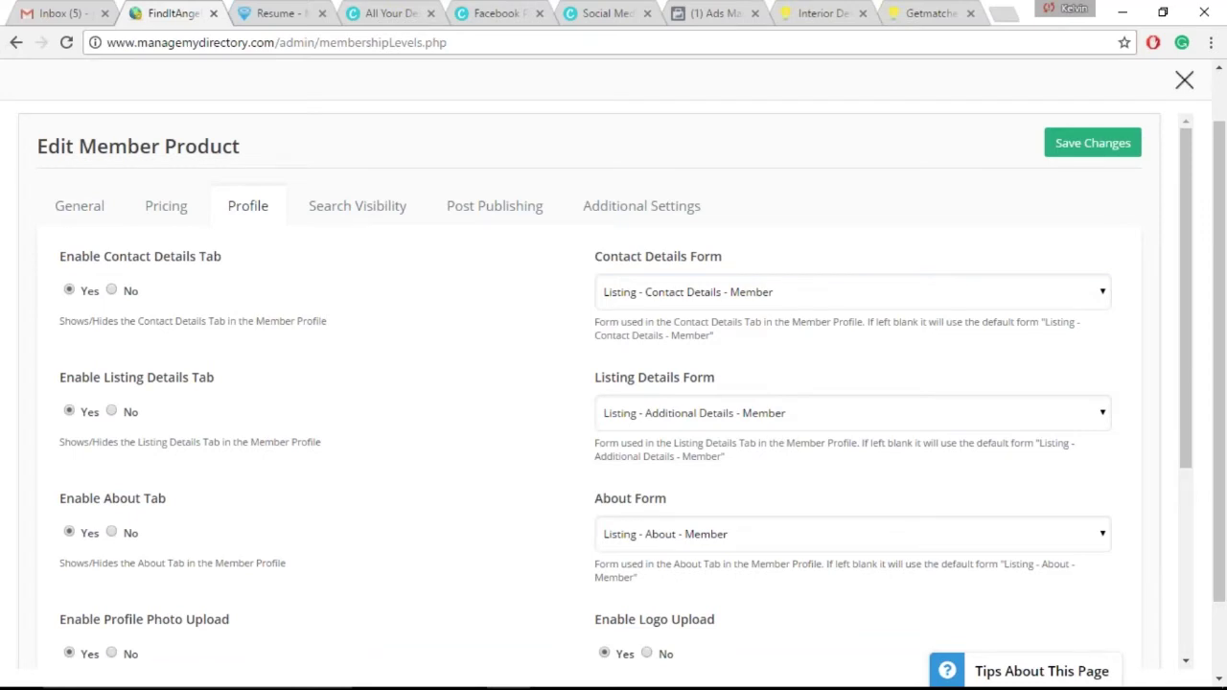
# Step: Set the Basic level's Listing Details form to "Listing - Misc" and save the membership changes
pyautogui.click(896, 418)
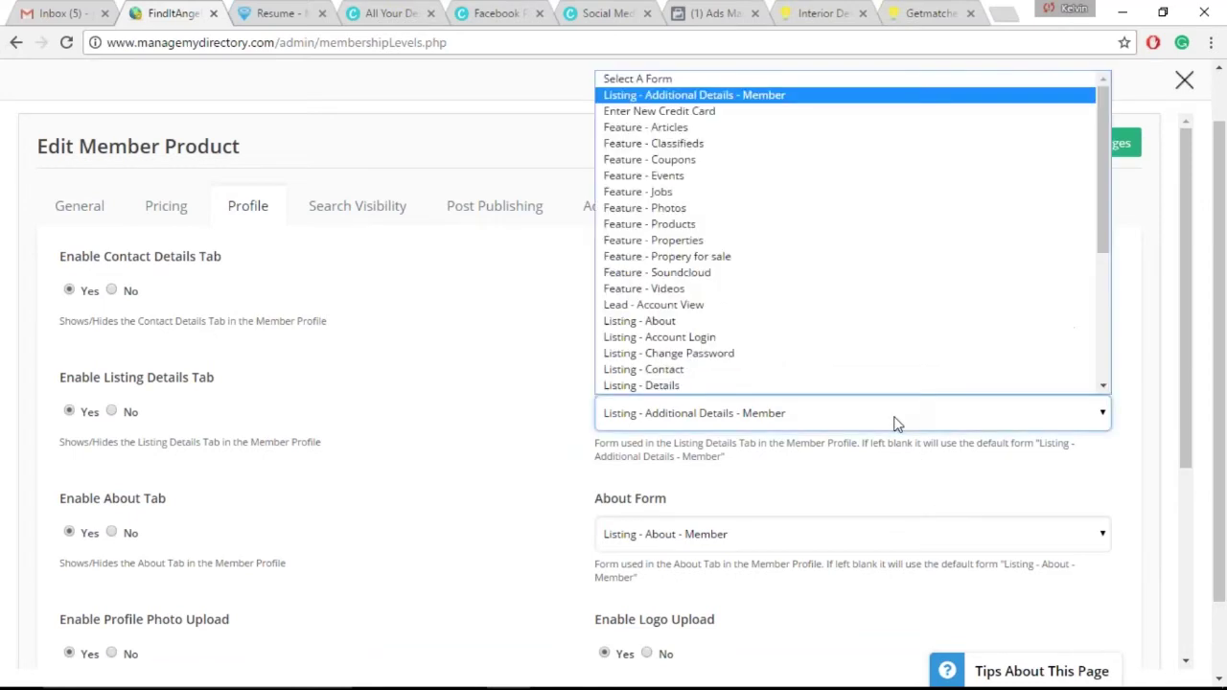
pyautogui.press('l')
pyautogui.press('l')
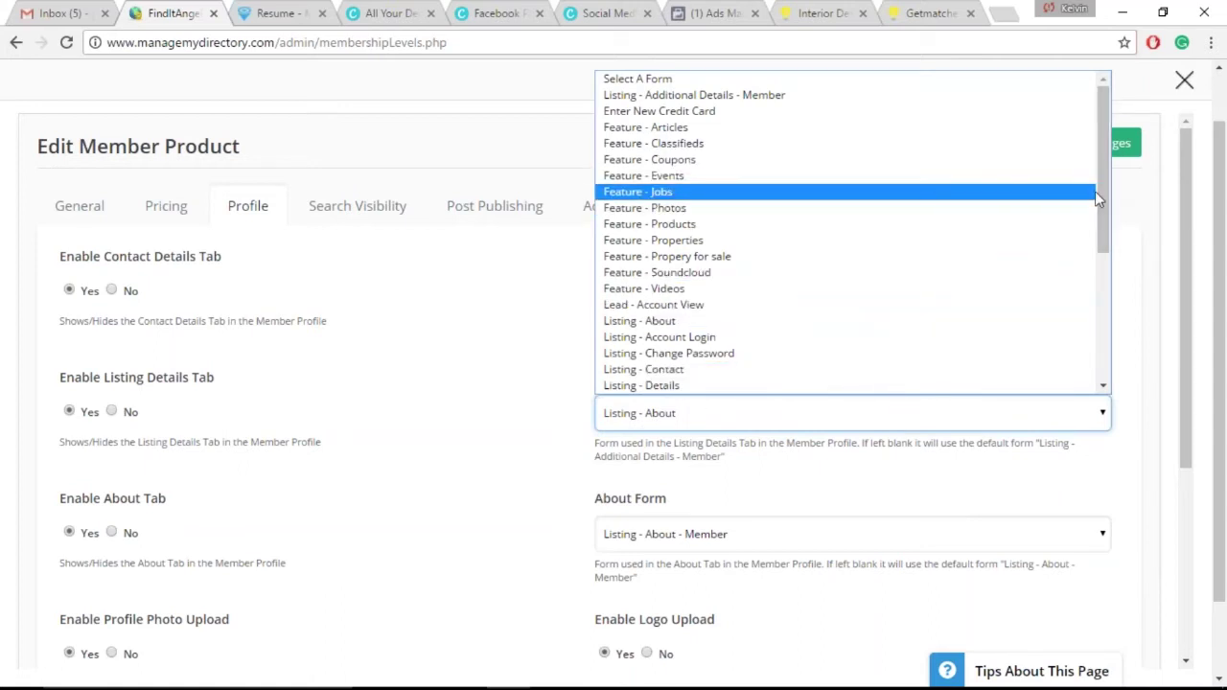
pyautogui.moveTo(1102, 192); pyautogui.dragTo(1102, 235)
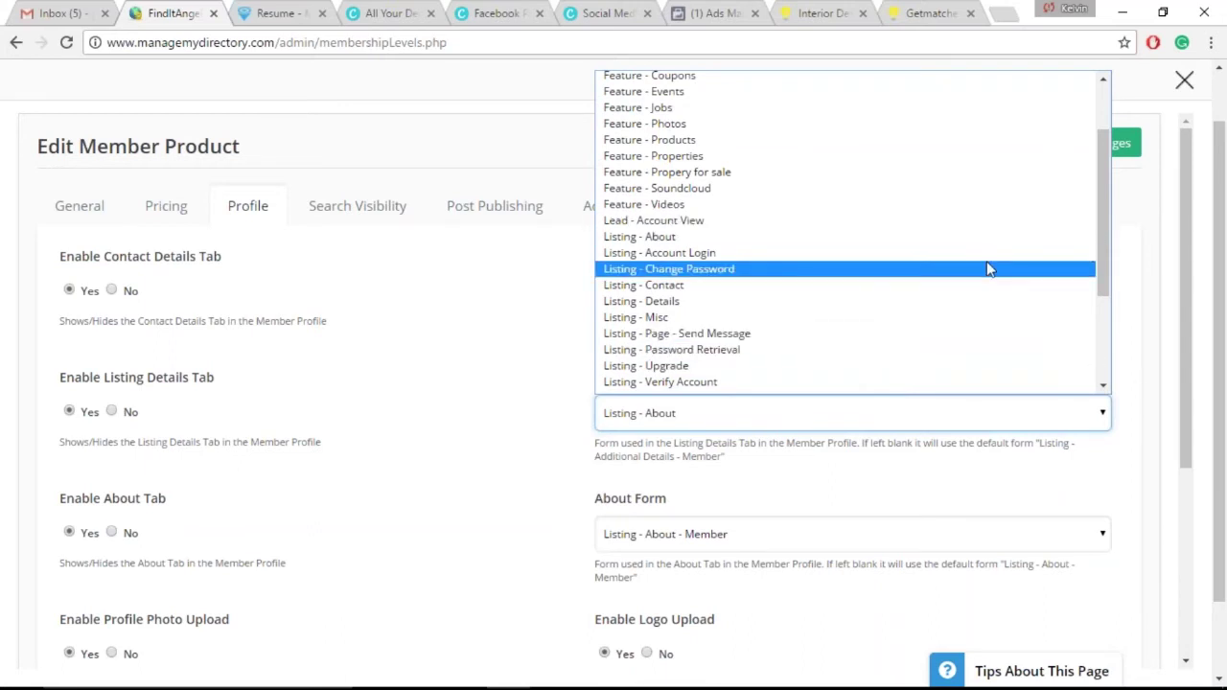
pyautogui.click(964, 317)
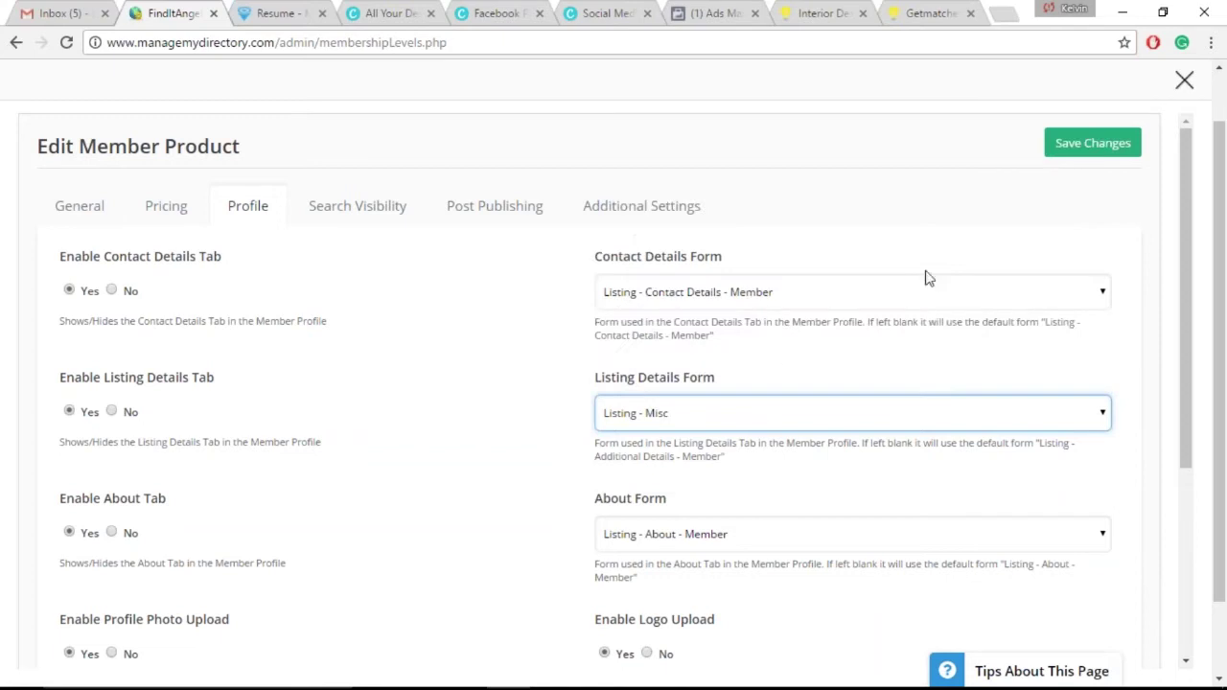
pyautogui.click(1097, 153)
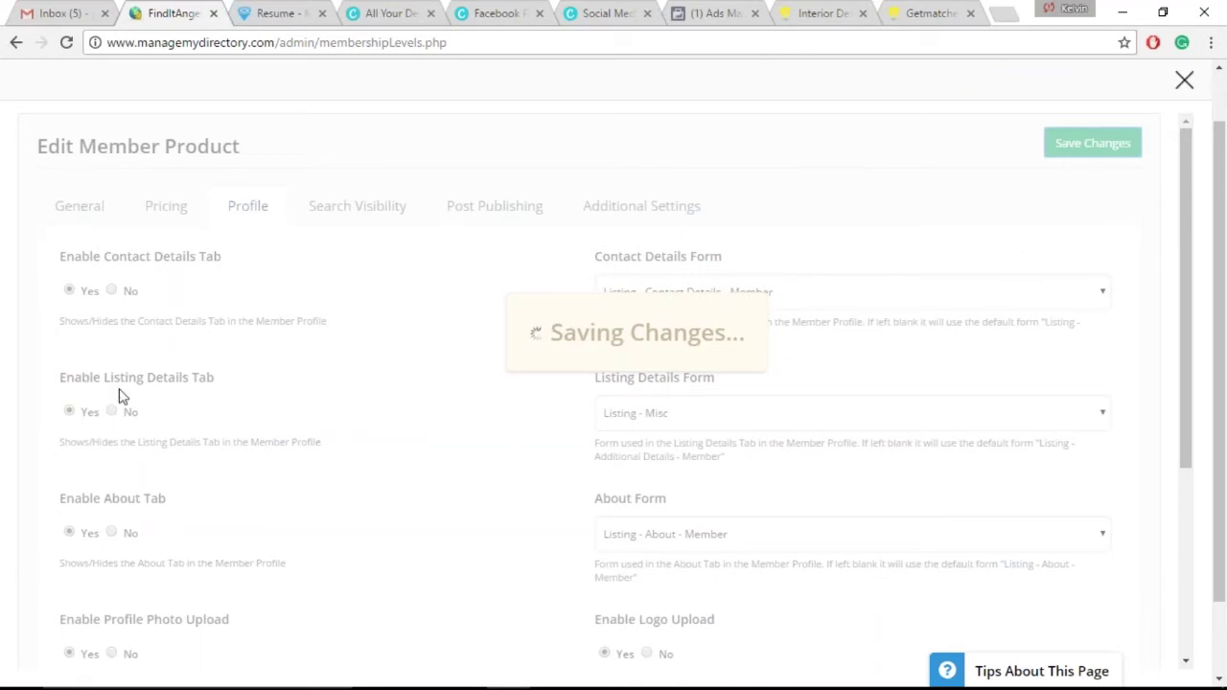
# Step: Reload the member's Listing Details page and compare its fields with the form assigned to the Basic level
pyautogui.click(262, 11)
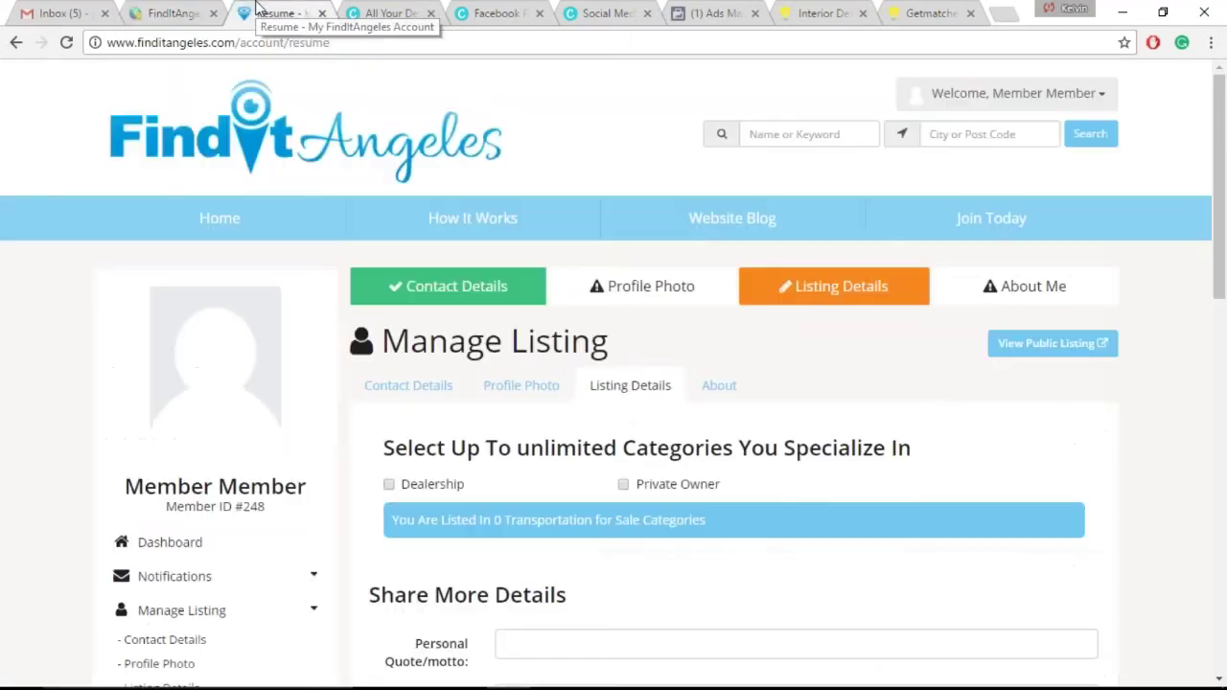
pyautogui.click(67, 42)
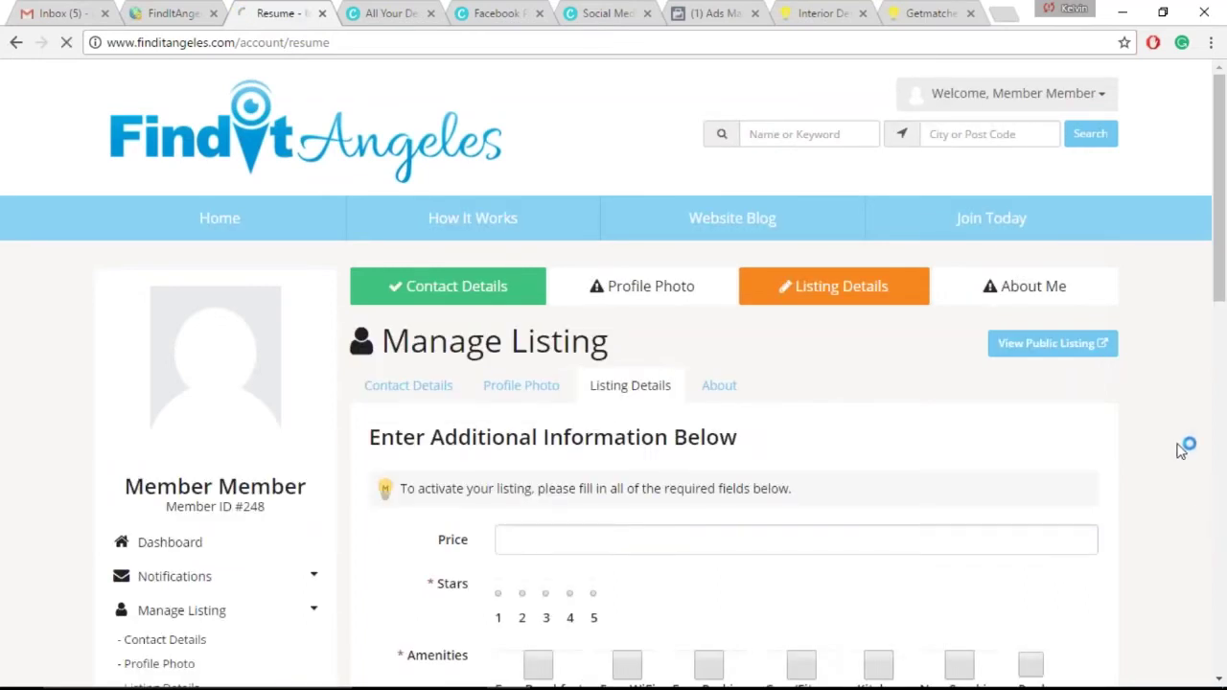
pyautogui.scroll(-4, 613, 383)
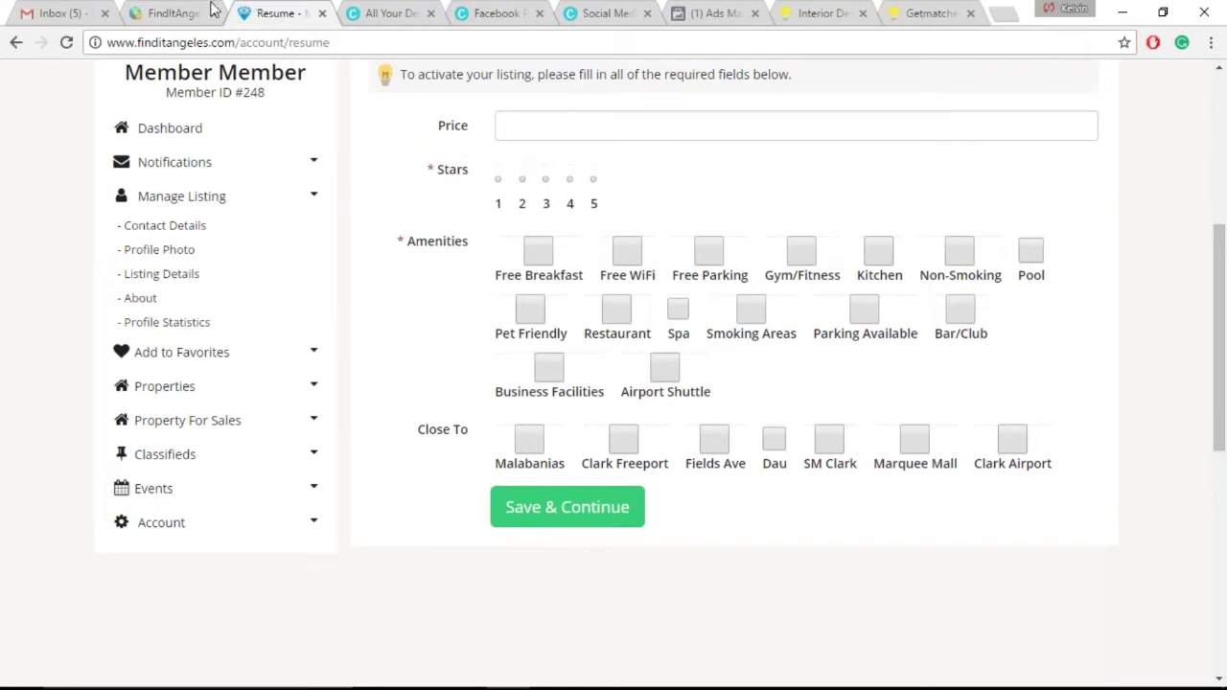
pyautogui.click(170, 12)
pyautogui.click(301, 10)
pyautogui.click(189, 11)
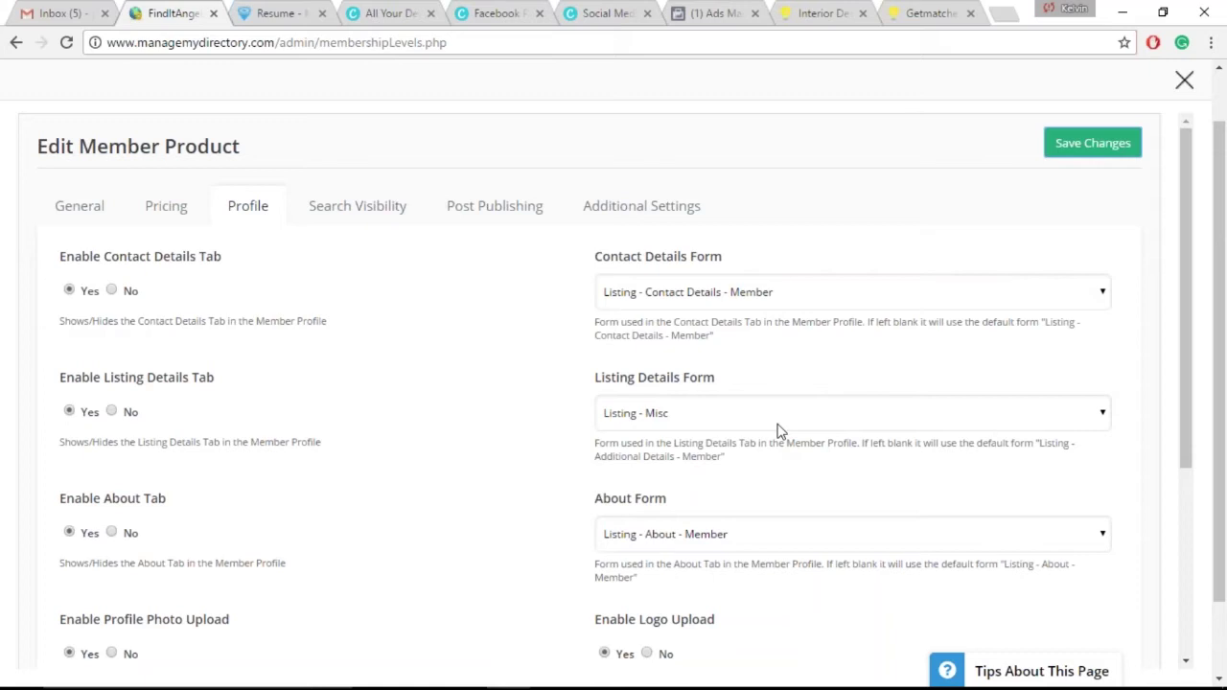
pyautogui.click(274, 14)
pyautogui.scroll(5, 633, 401)
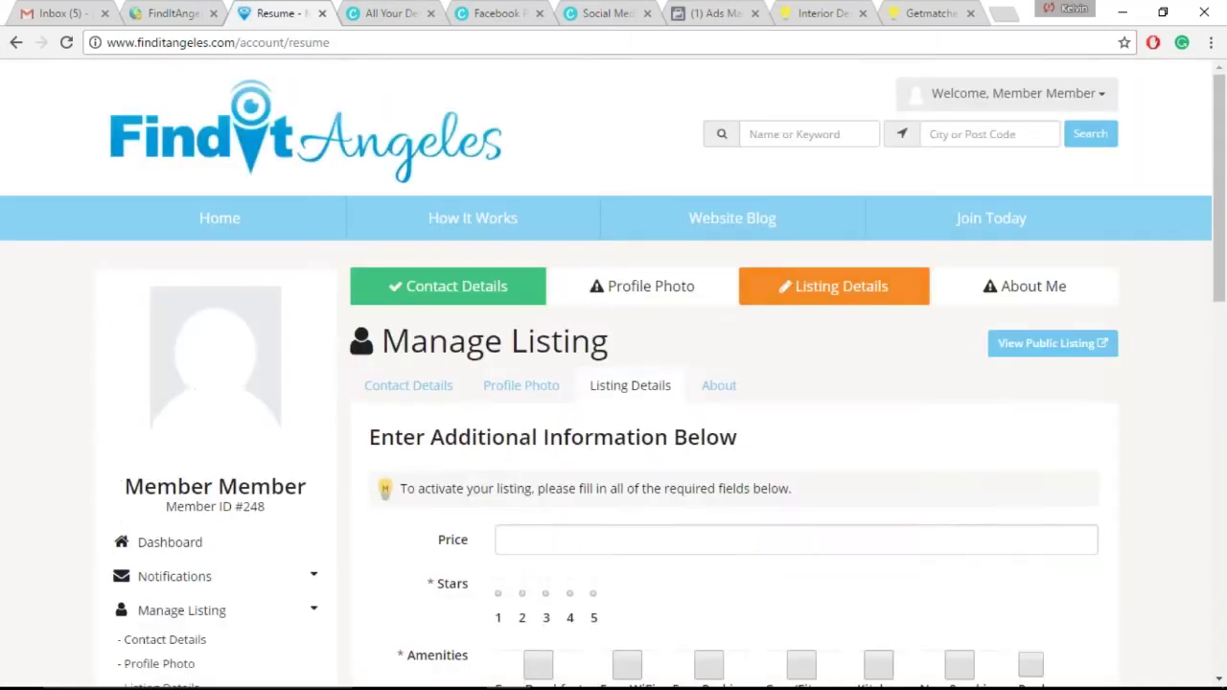
pyautogui.click(631, 393)
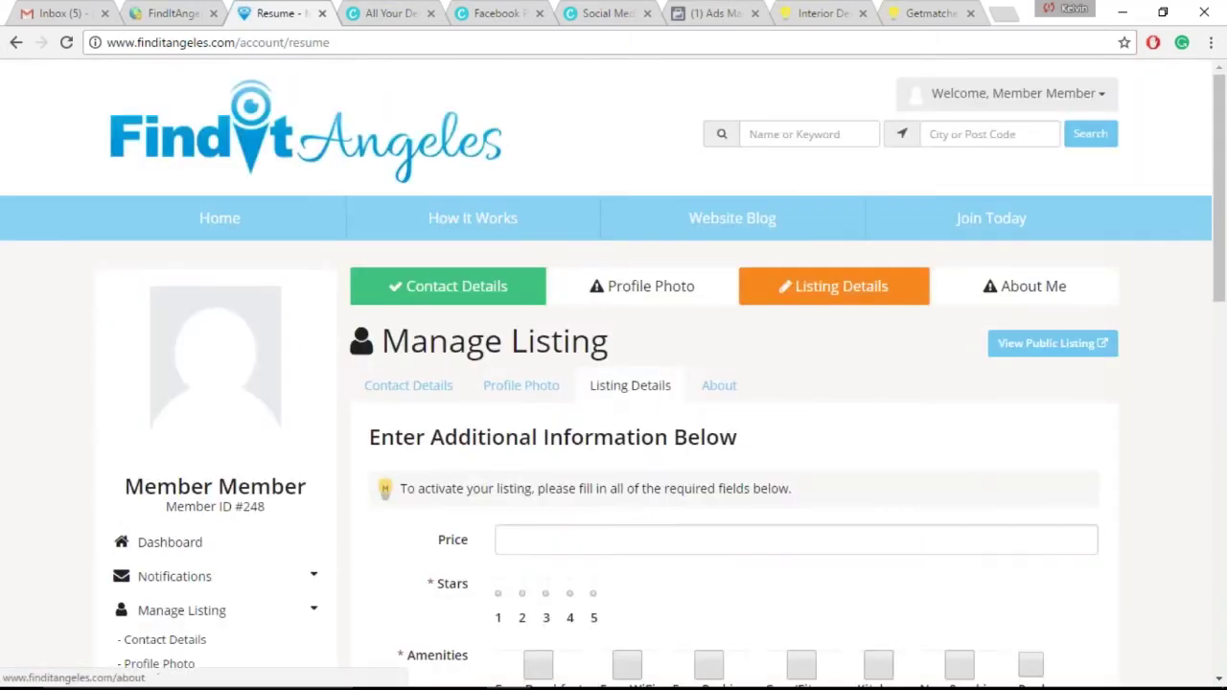
# Step: View the About form choices for the Basic level, then re-examine the member's Listing Details fields
pyautogui.click(175, 18)
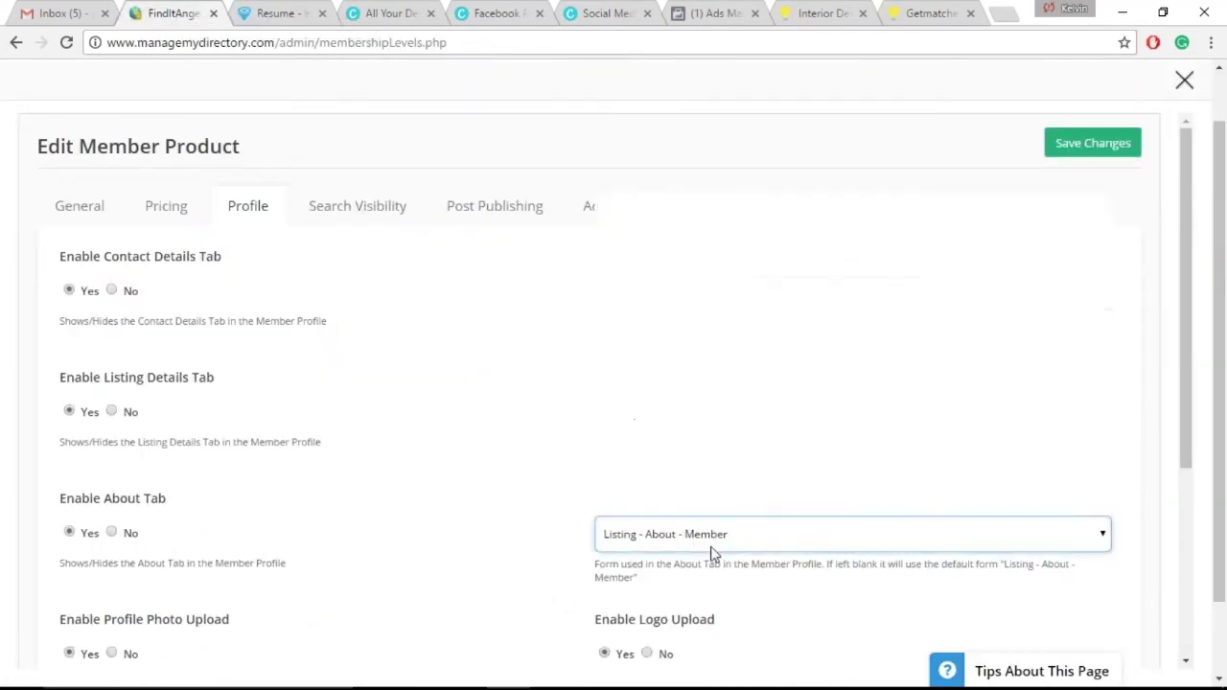
pyautogui.click(711, 534)
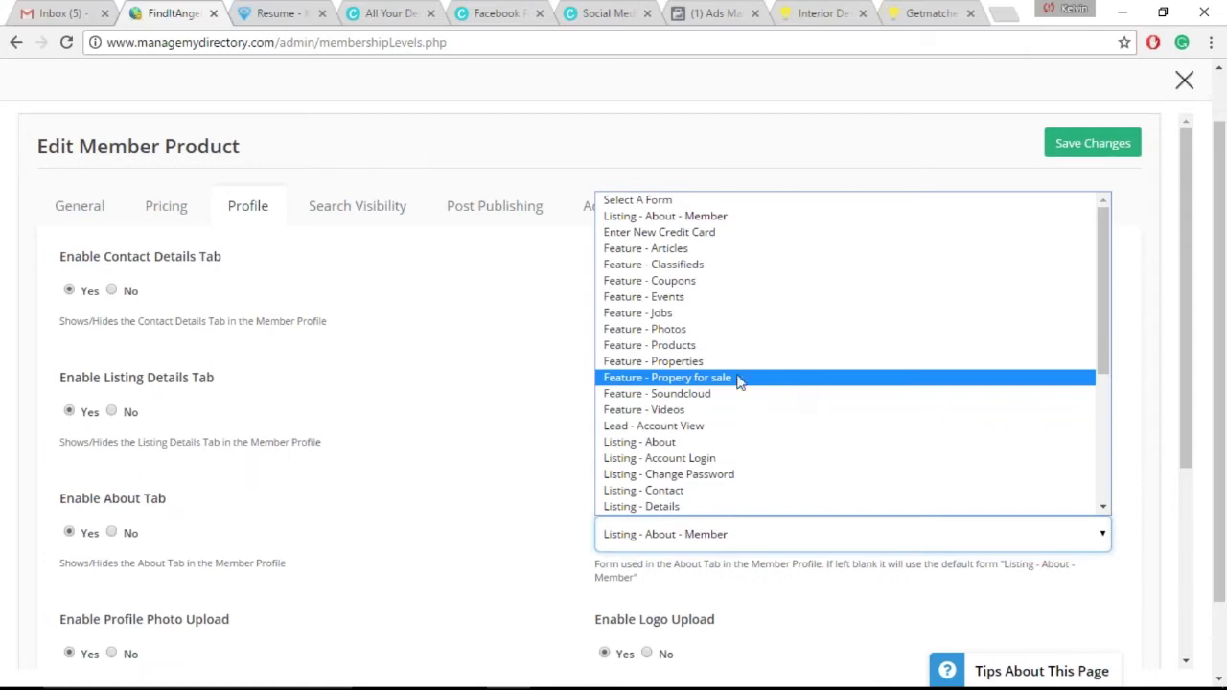
pyautogui.click(291, 16)
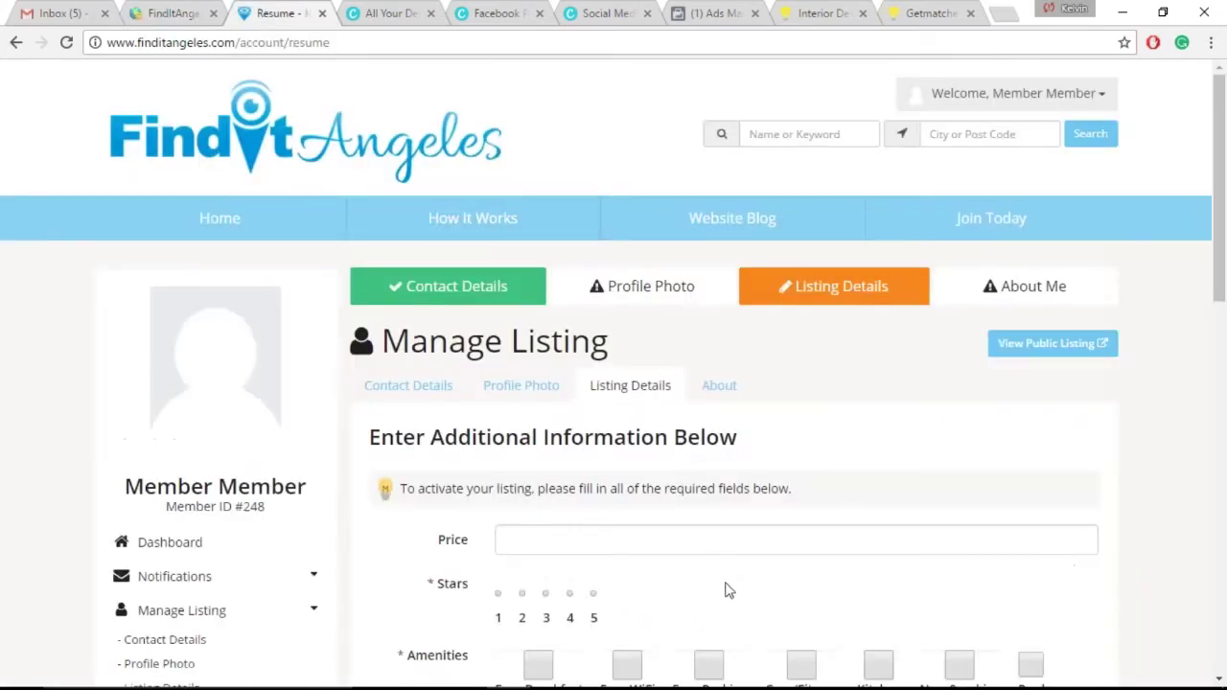
pyautogui.scroll(-4, 1153, 432)
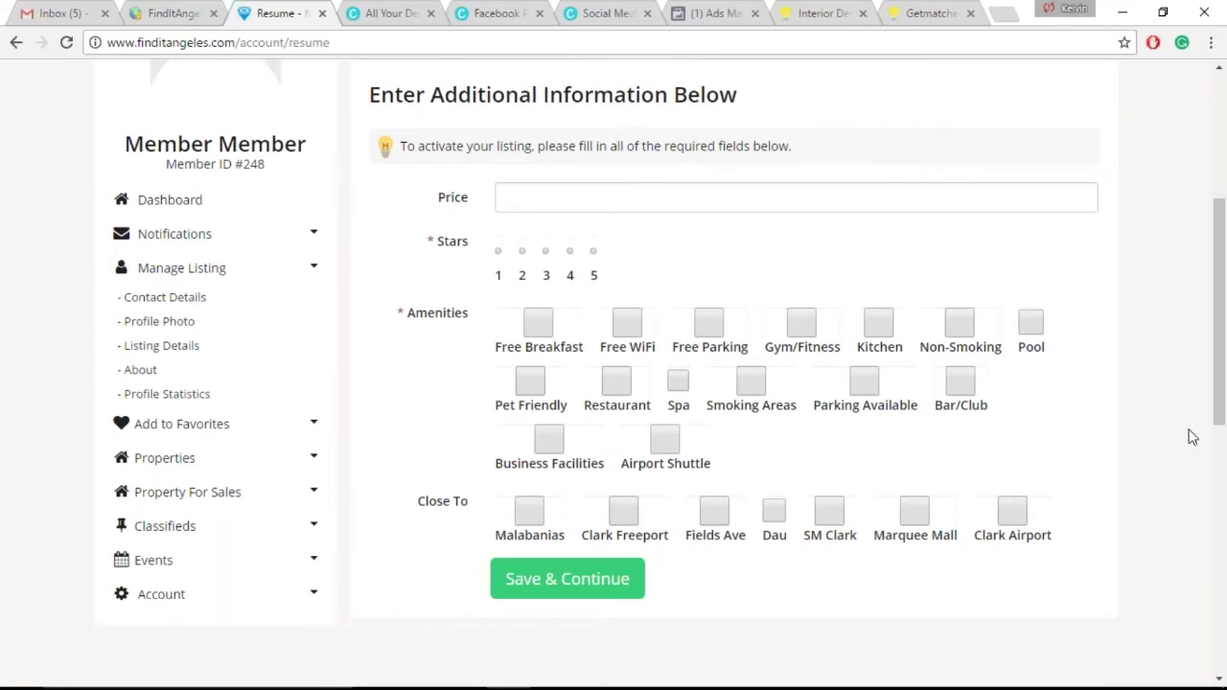
pyautogui.middleClick(1180, 513)
pyautogui.scroll(4, 666, 479)
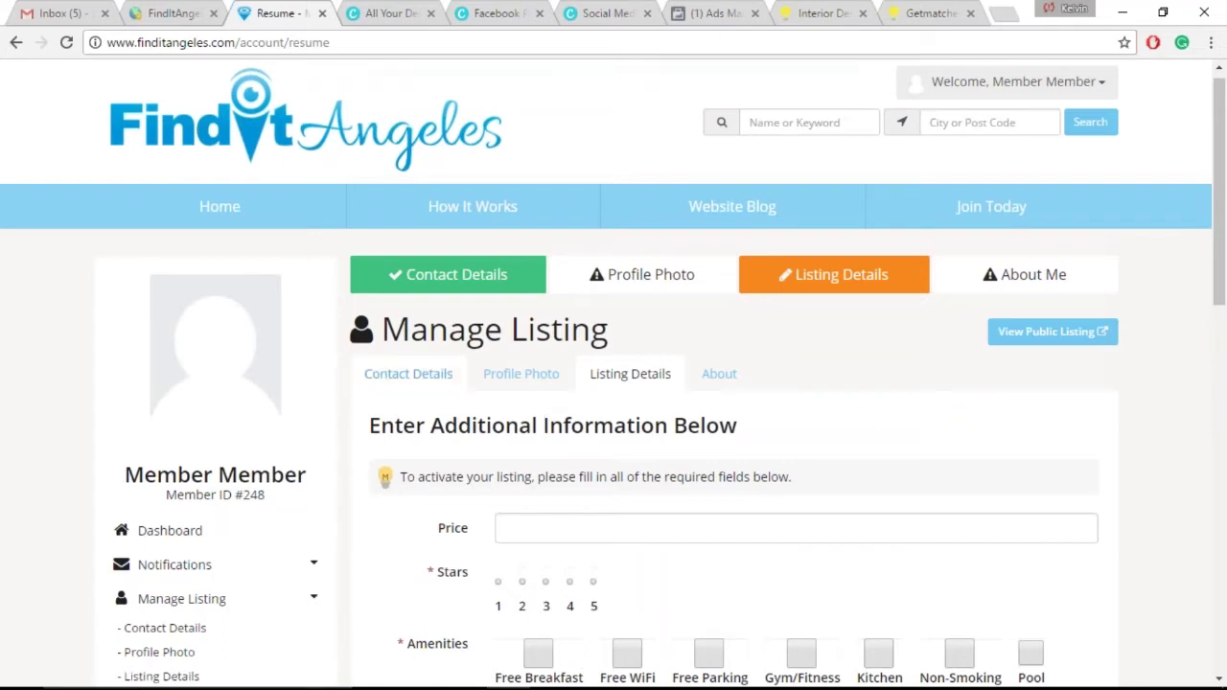
# Step: Open the member's Contact Details form and view the available Top Category options
pyautogui.click(401, 377)
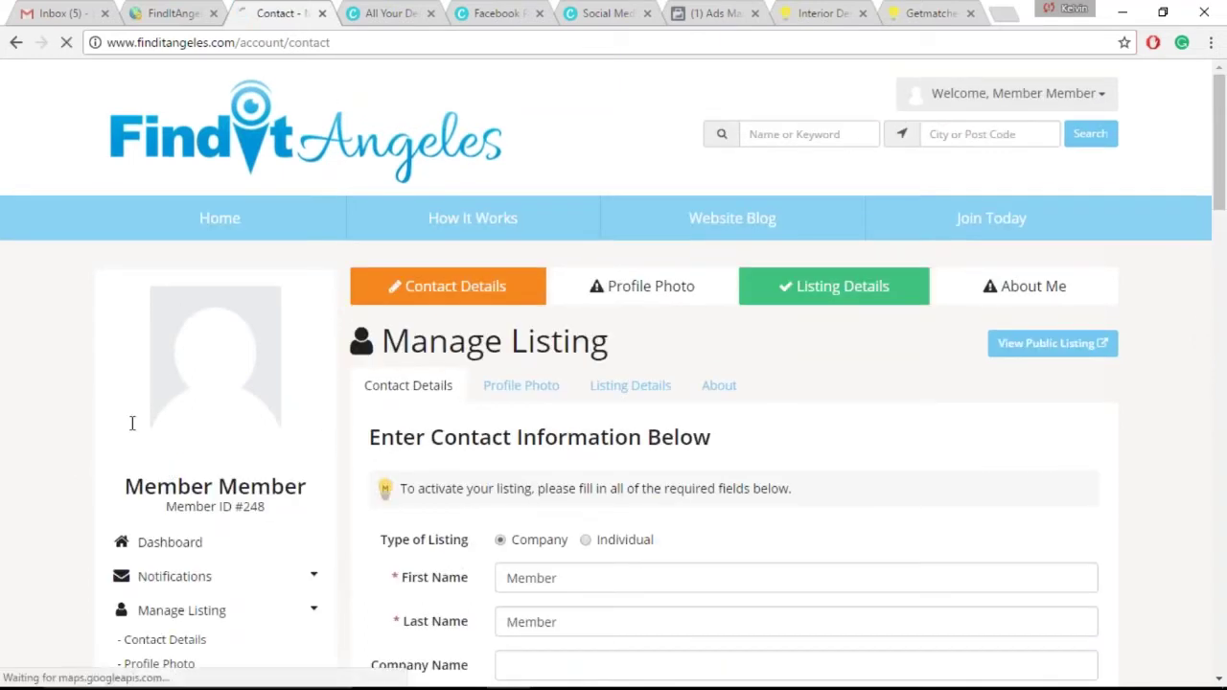
pyautogui.scroll(-10, 74, 405)
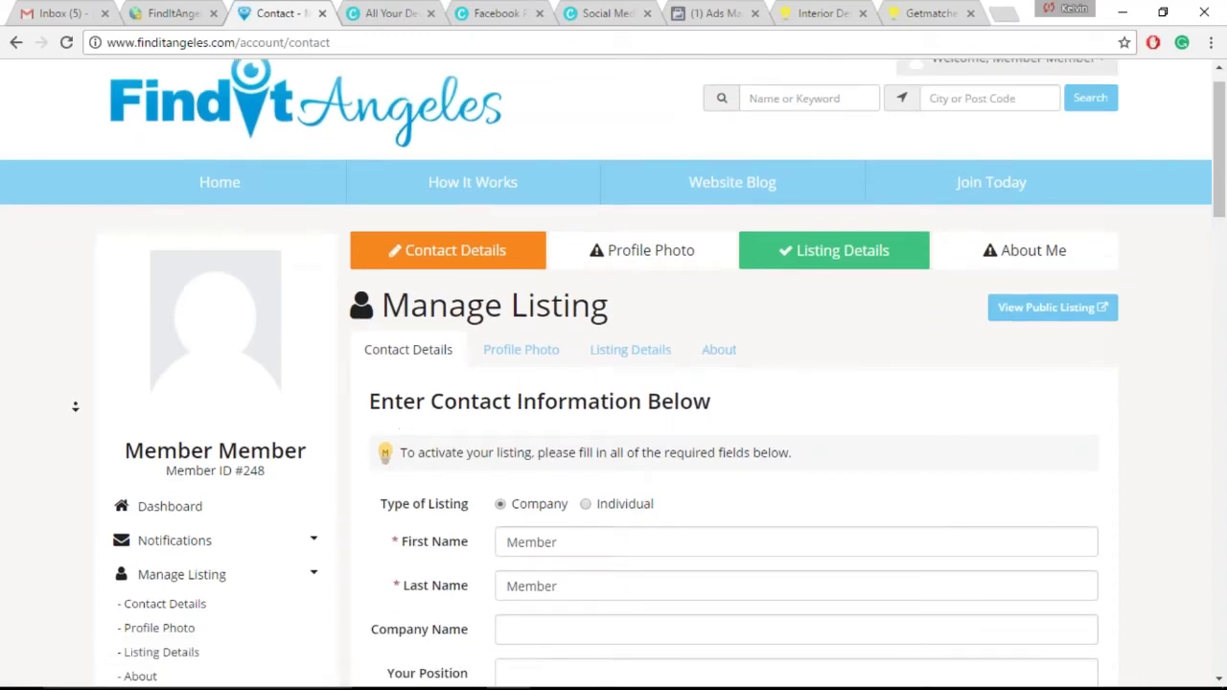
pyautogui.scroll(4, 54, 375)
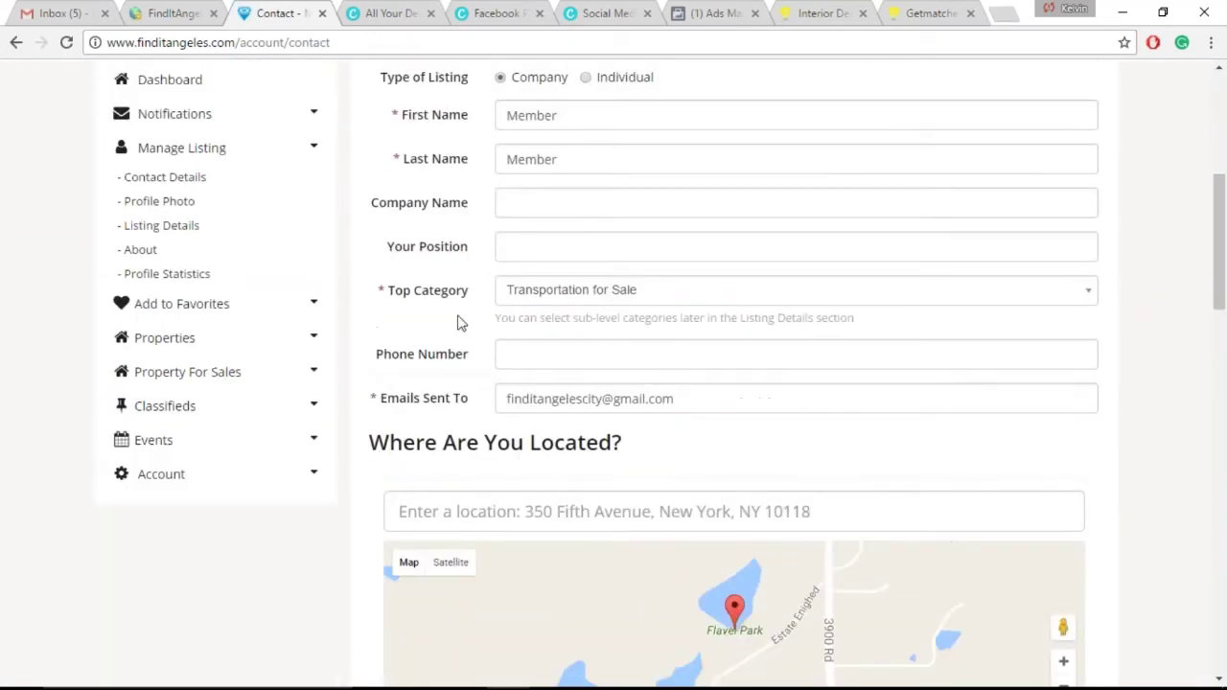
pyautogui.click(624, 295)
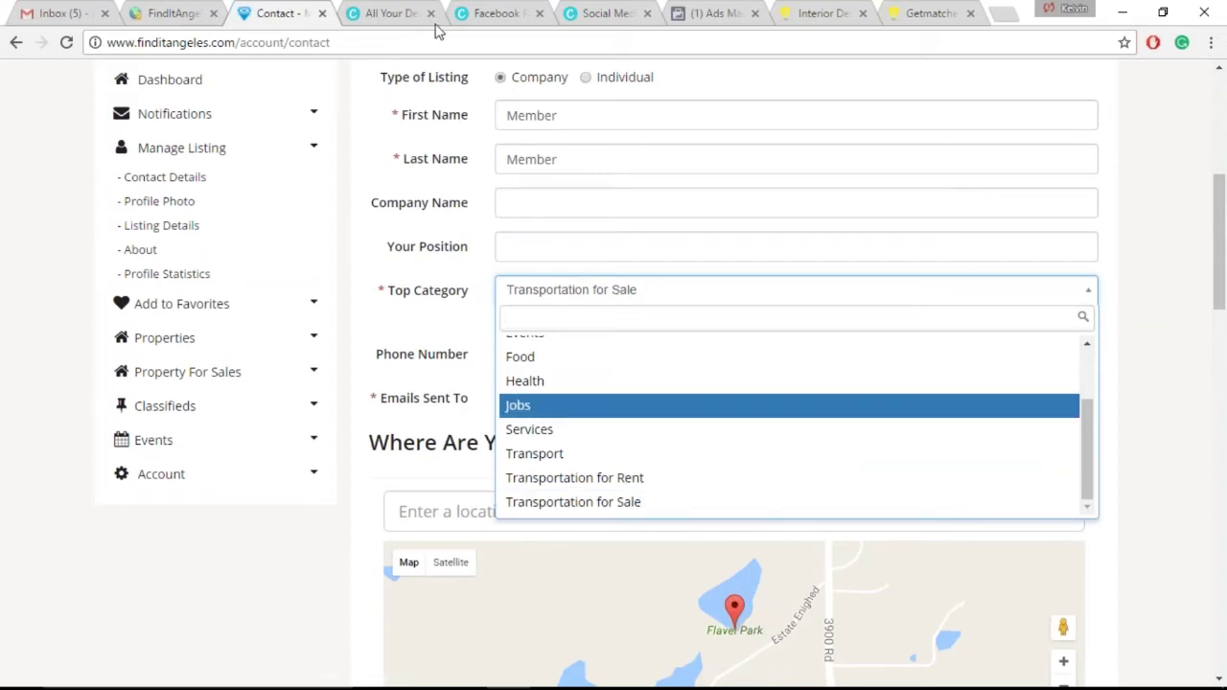
# Step: Close the Basic membership editor in the directory admin and open the sub-level list of Member Categories
pyautogui.click(161, 13)
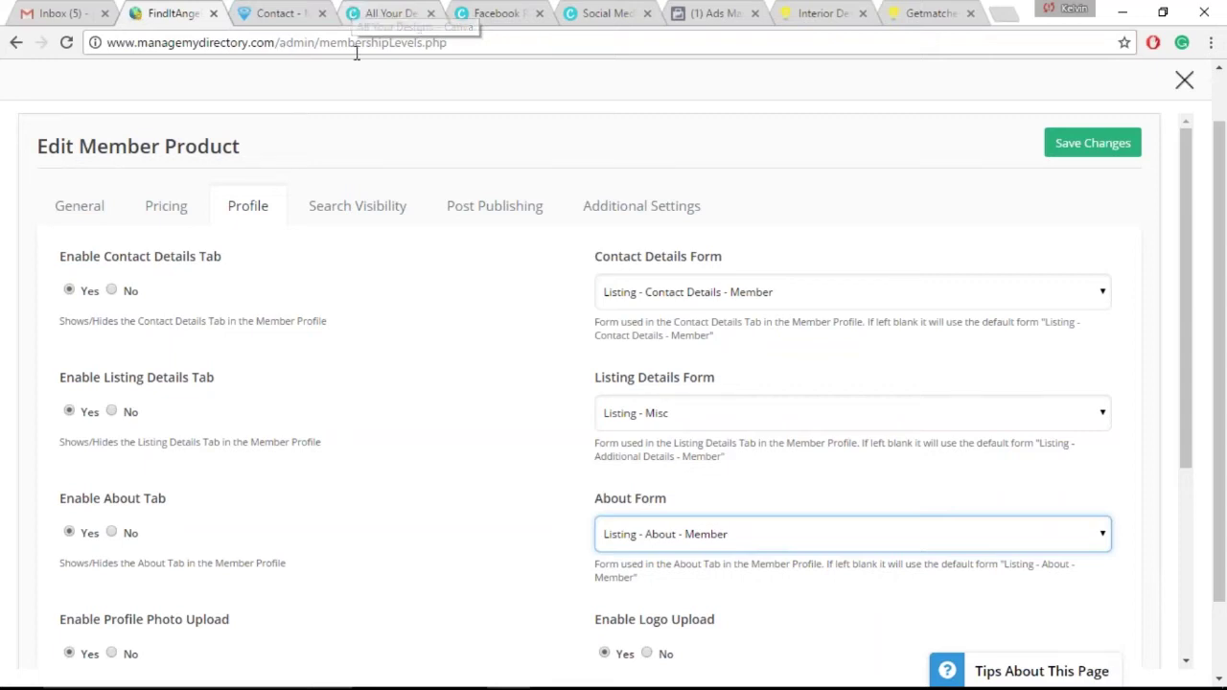
pyautogui.click(1186, 81)
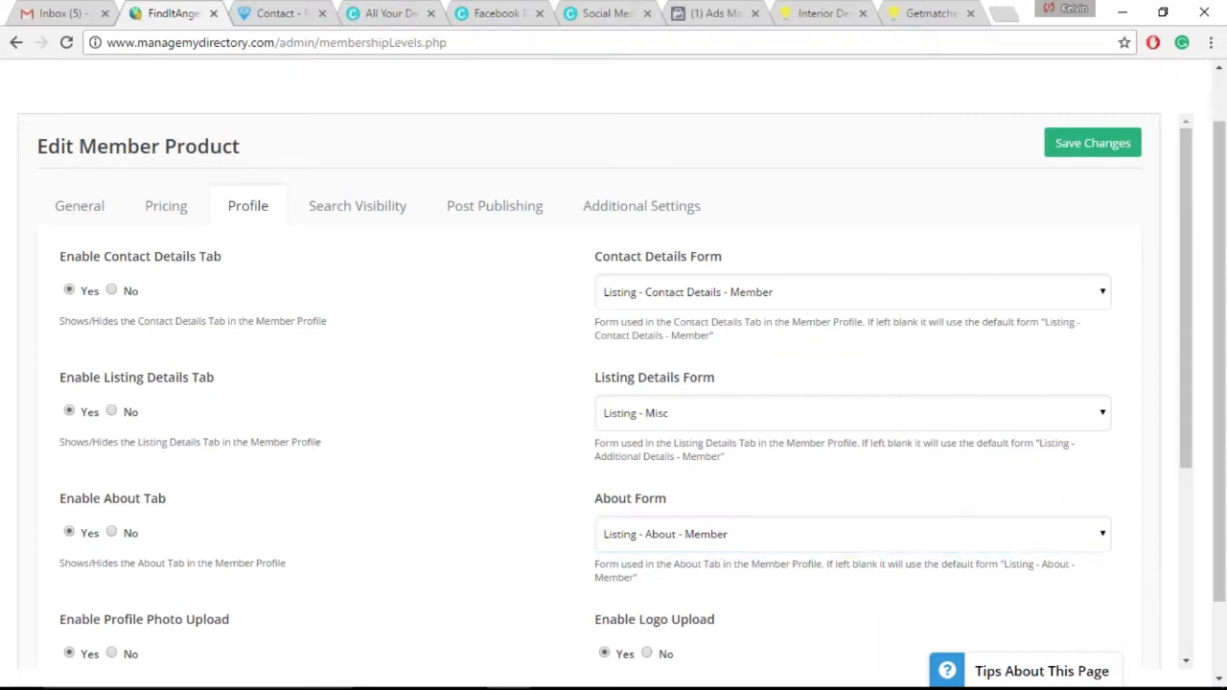
pyautogui.click(388, 13)
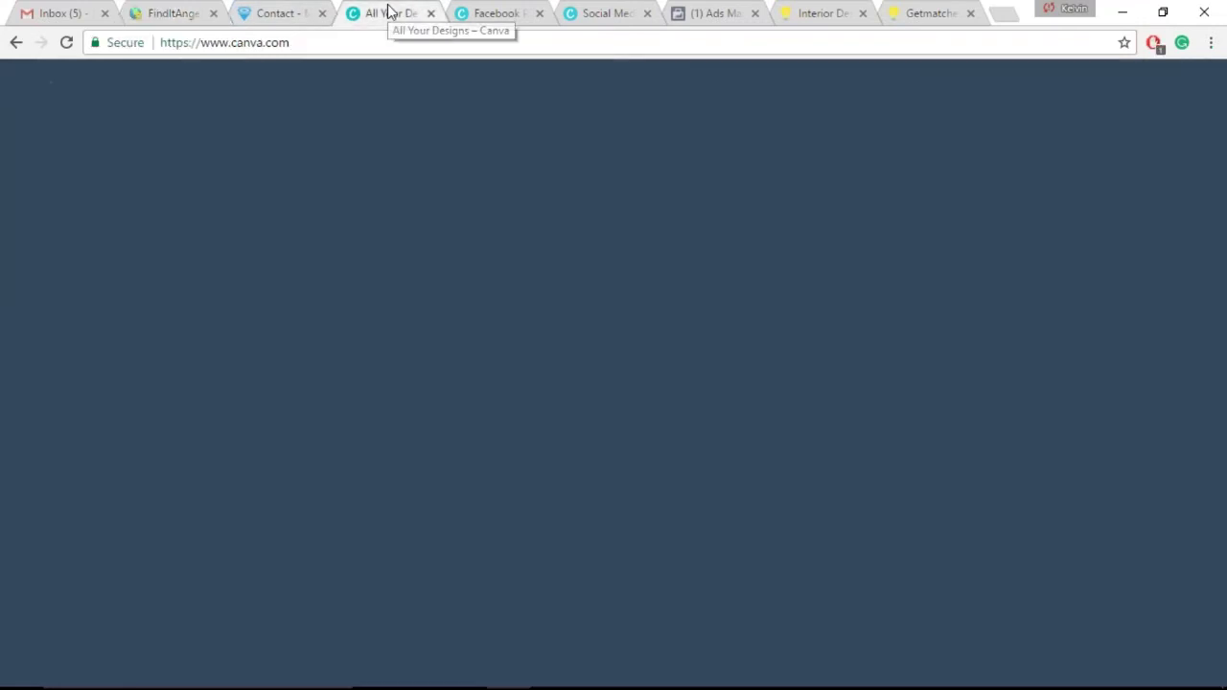
pyautogui.click(177, 13)
pyautogui.moveTo(116, 370)
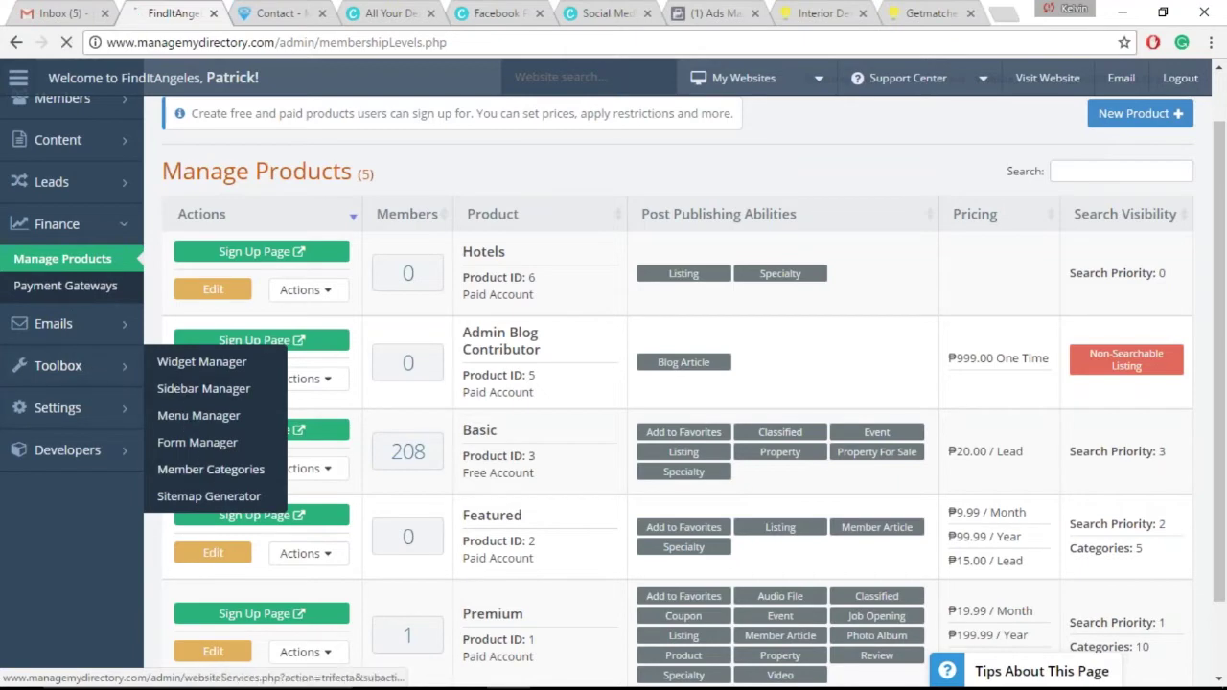
pyautogui.click(203, 472)
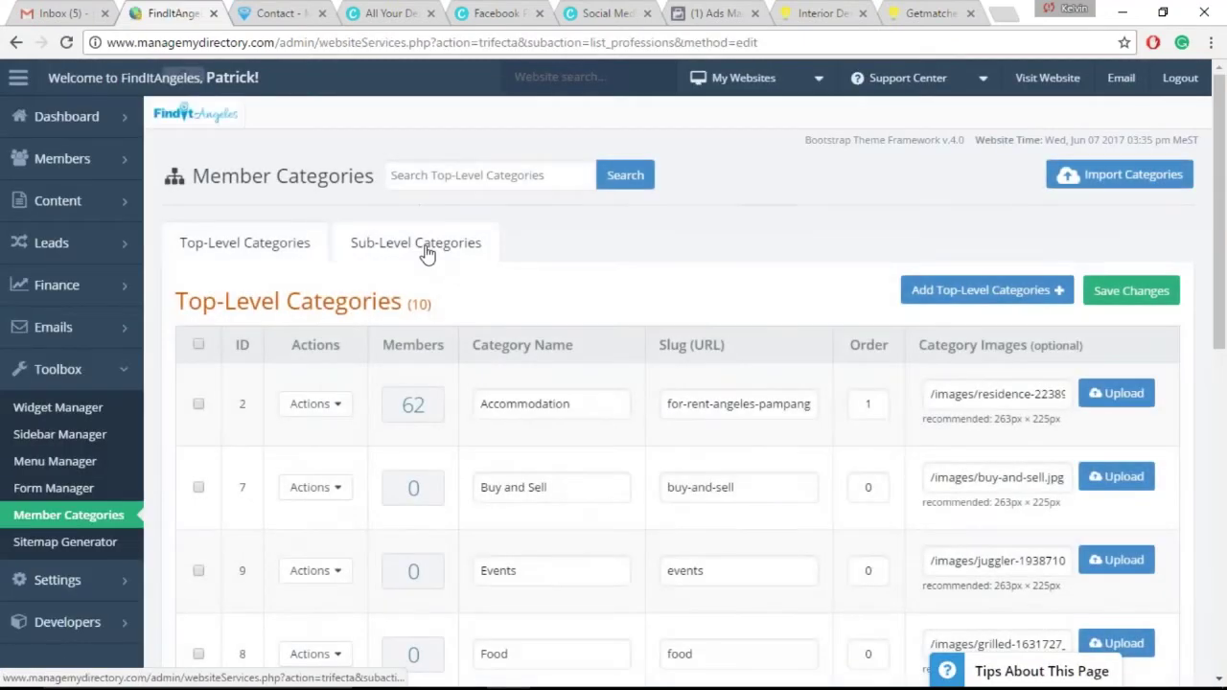
pyautogui.click(415, 242)
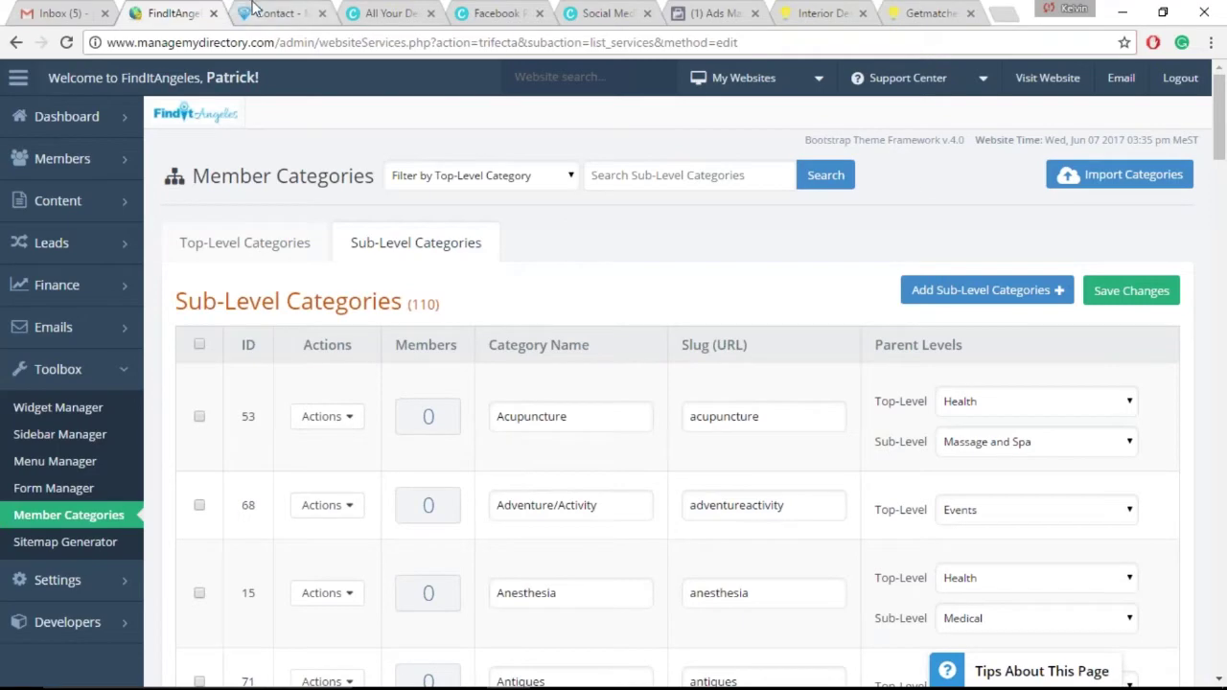
# Step: Return to the member account and reopen the Listing Details form to examine its fields
pyautogui.hotkey('ctrl', 'Tab')
pyautogui.click(1129, 375)
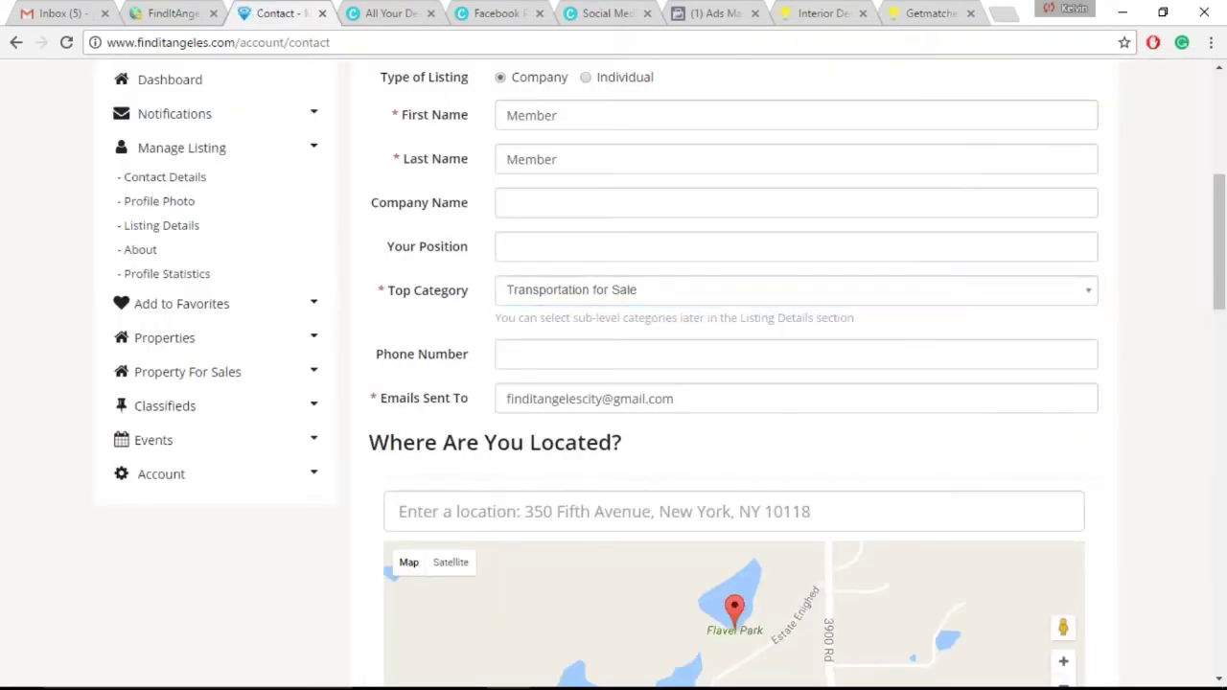
pyautogui.scroll(4, 1151, 562)
pyautogui.click(654, 396)
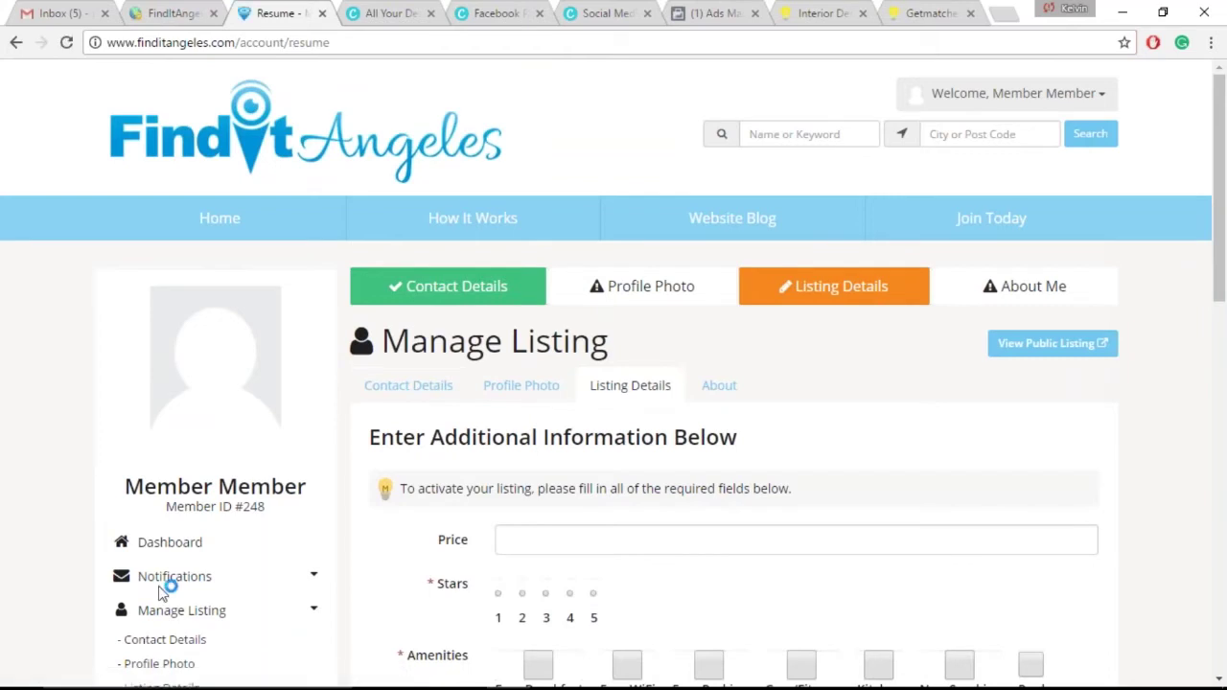
pyautogui.scroll(-3, 51, 361)
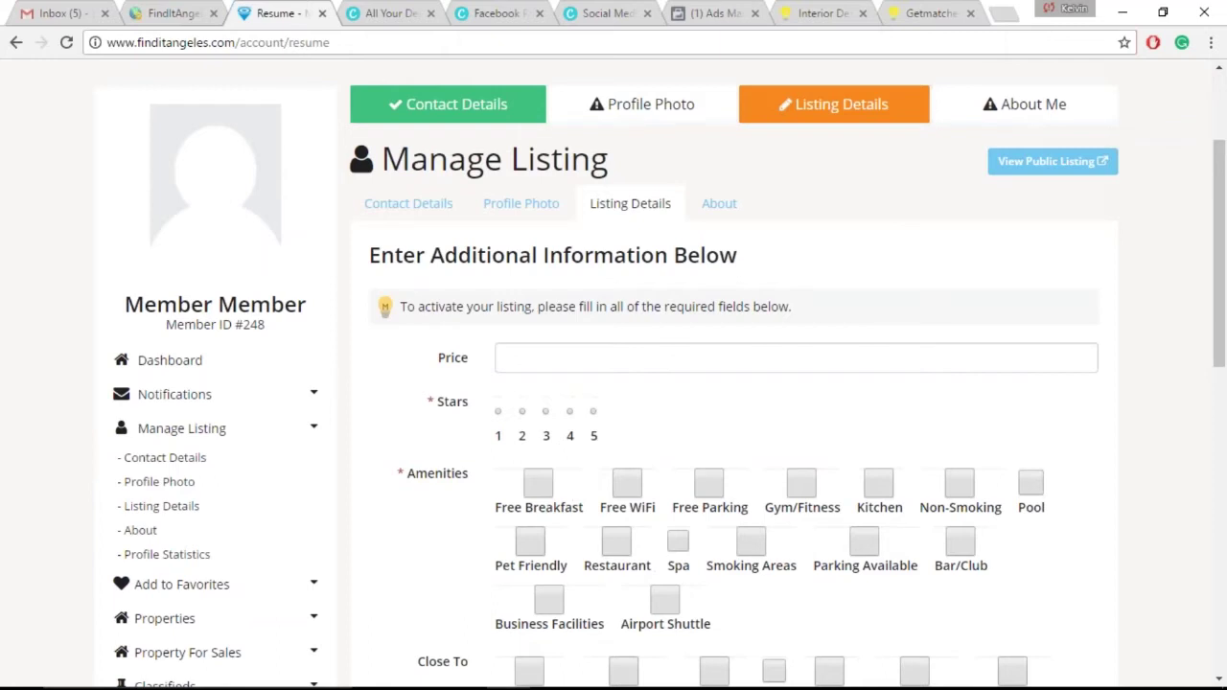
# Step: Look over the member's Listing Details fields, then open the directory website's home page
pyautogui.scroll(-3, 36, 365)
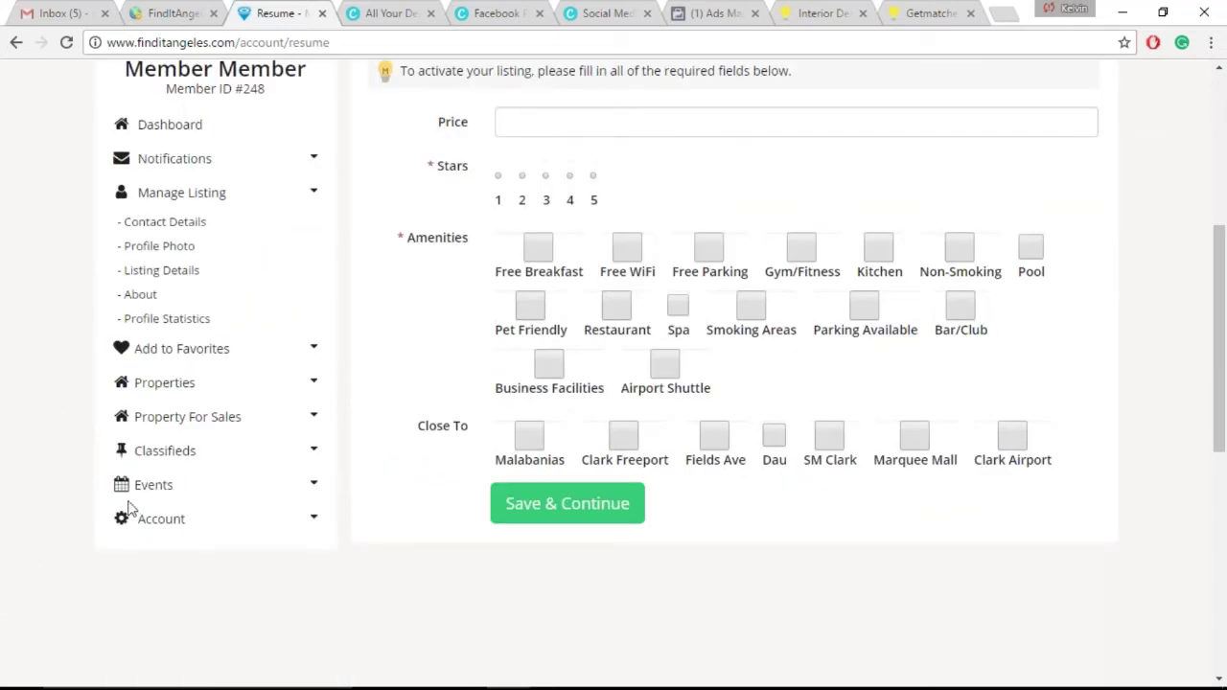
pyautogui.scroll(5, 67, 559)
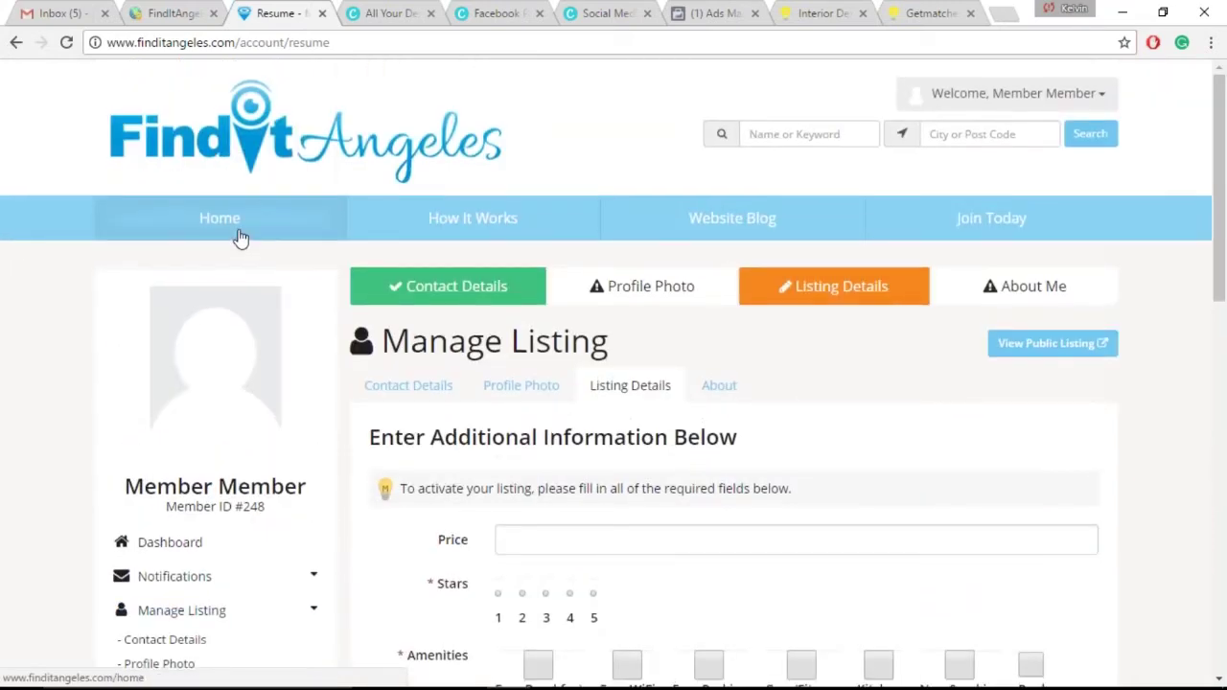
pyautogui.click(239, 237)
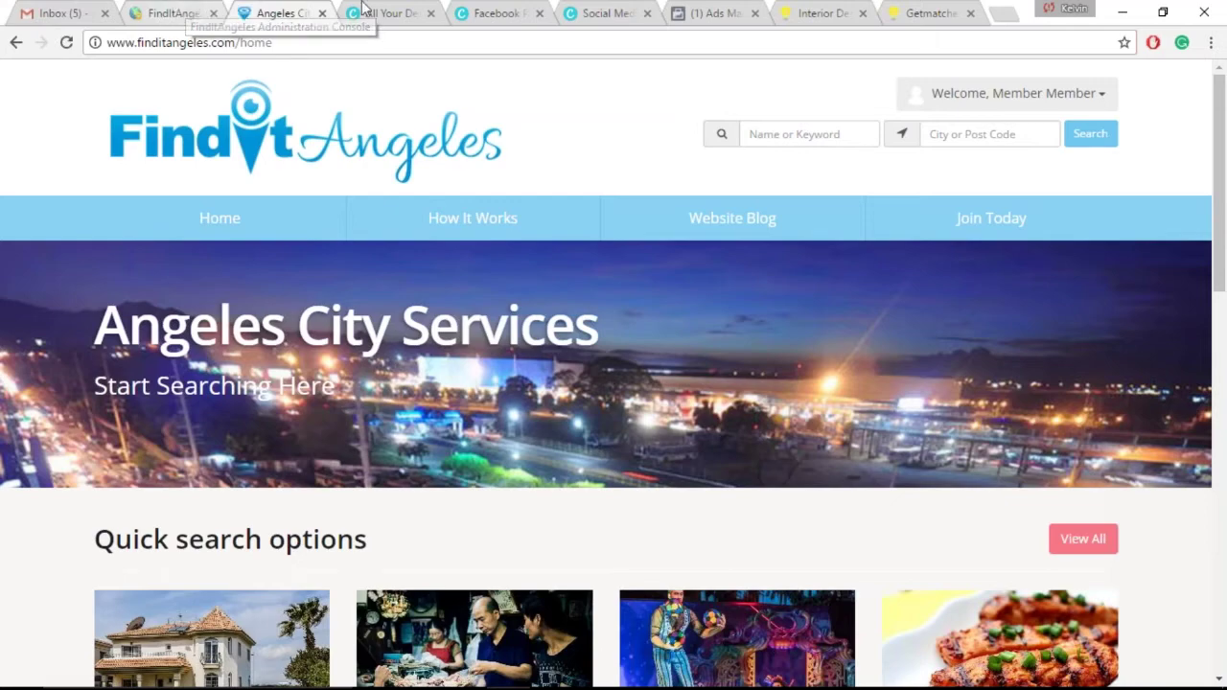
pyautogui.click(408, 10)
pyautogui.click(300, 11)
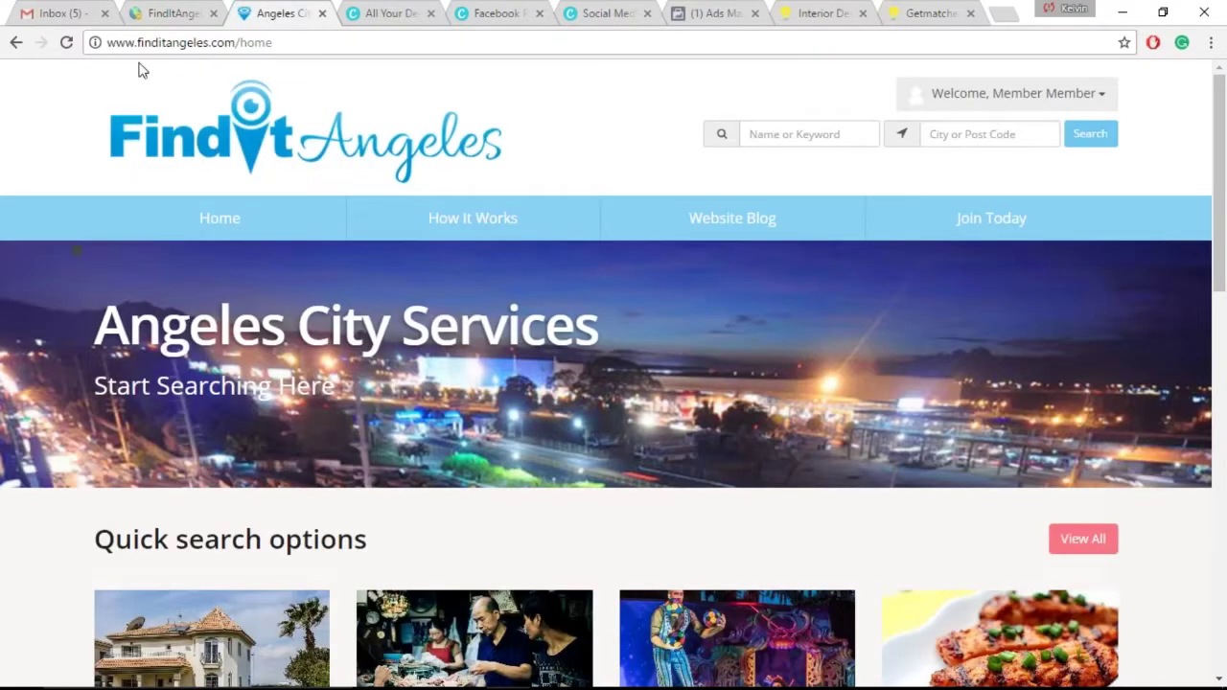
# Step: Return to the member's Listing Details form to review it, then switch to the Member Categories admin page
pyautogui.click(22, 46)
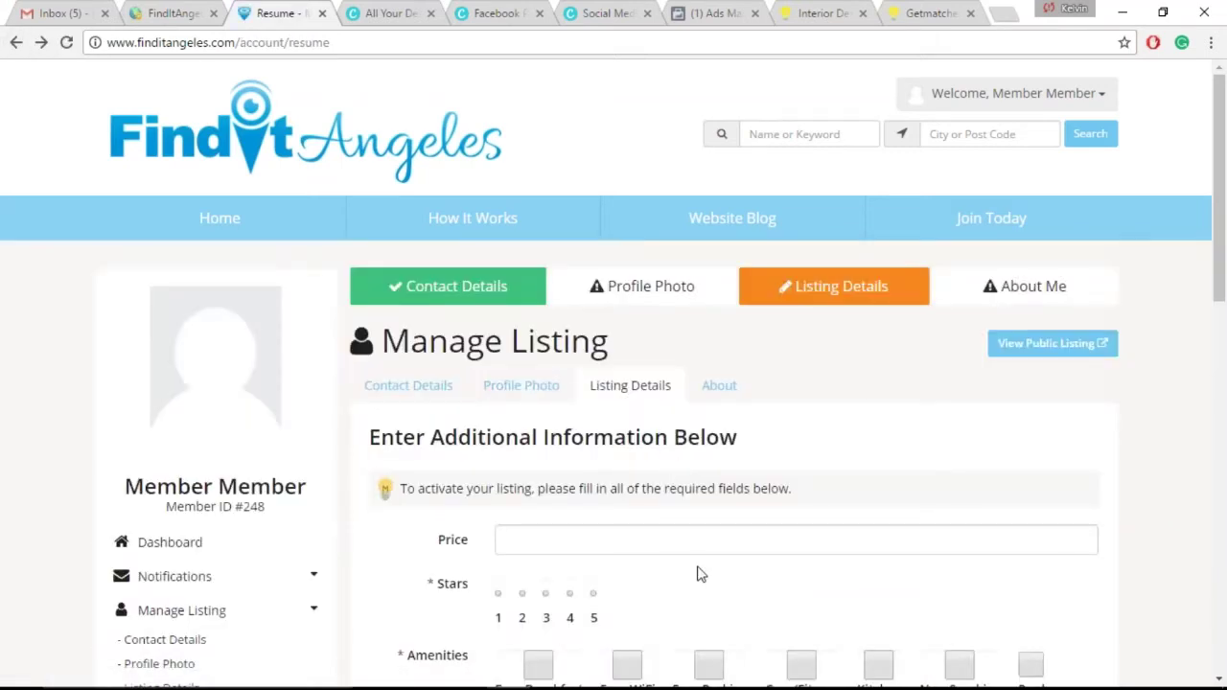
pyautogui.scroll(-1, 862, 428)
pyautogui.scroll(-2, 863, 440)
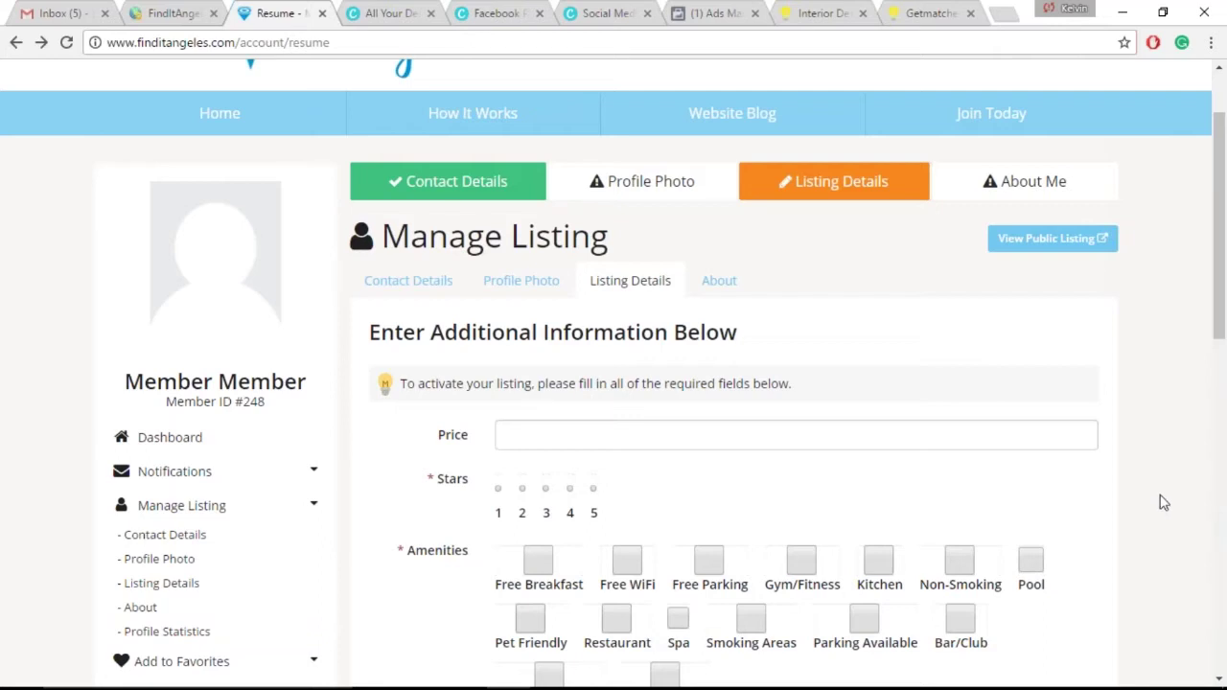
pyautogui.click(185, 15)
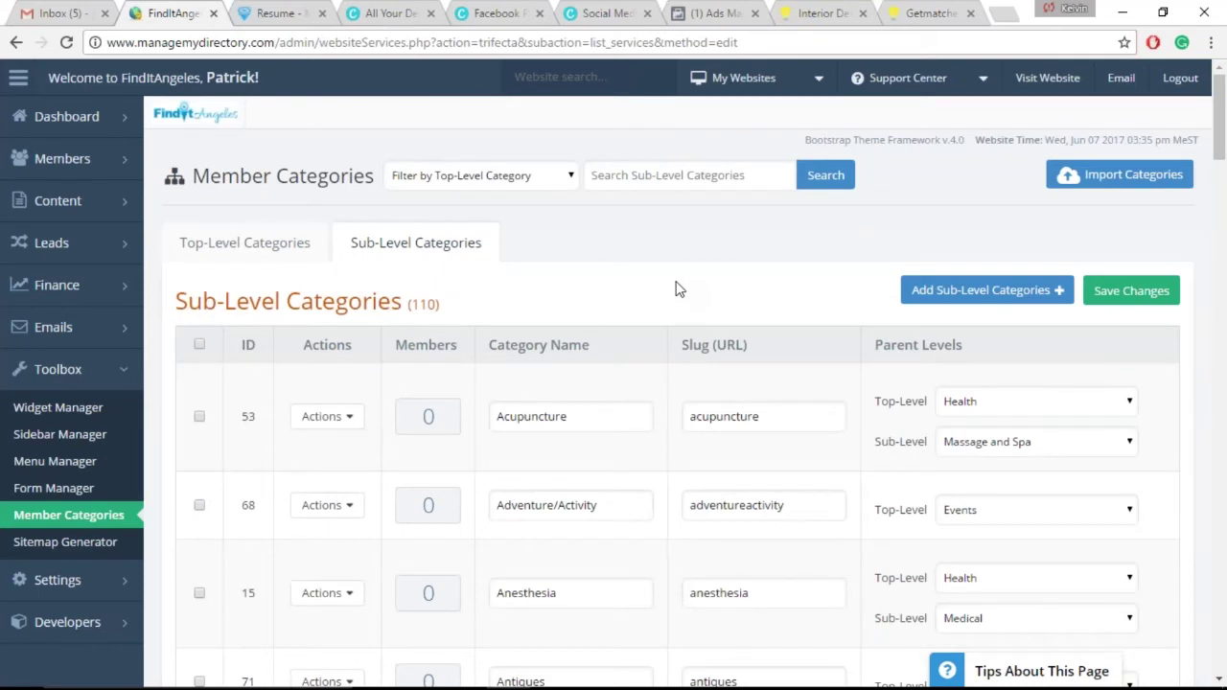
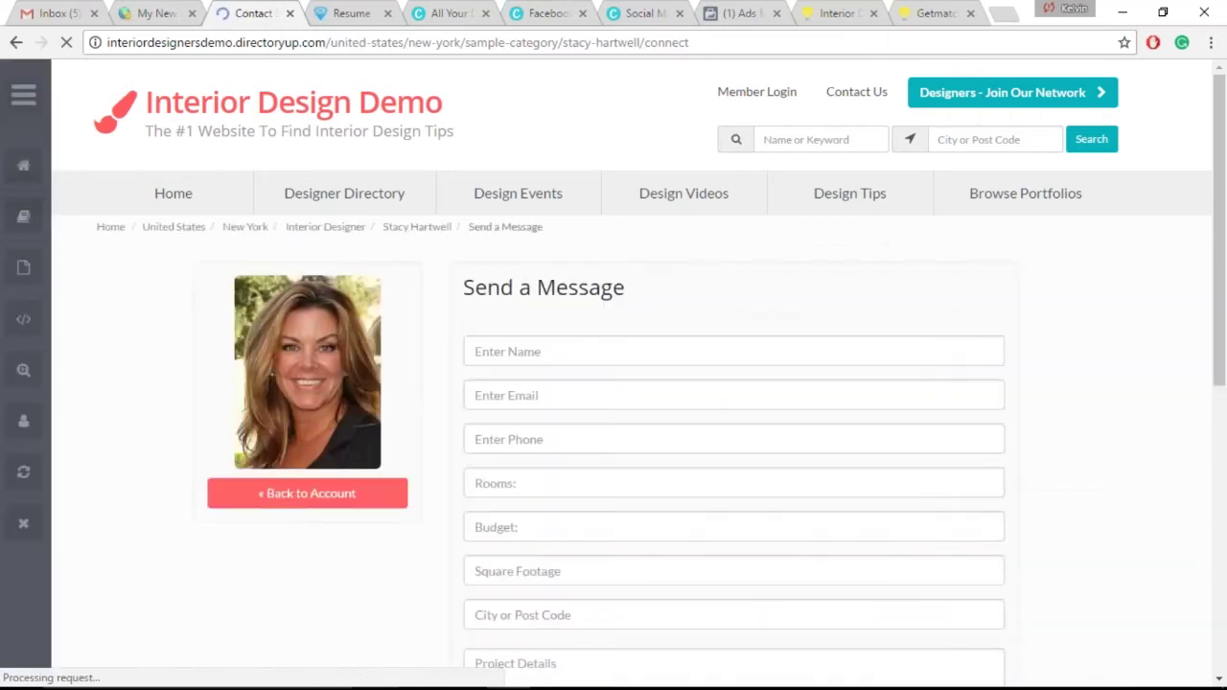
# Step: View the designer's Send a Message form, then go back and open the Interior Design Demo home page
pyautogui.click(662, 351)
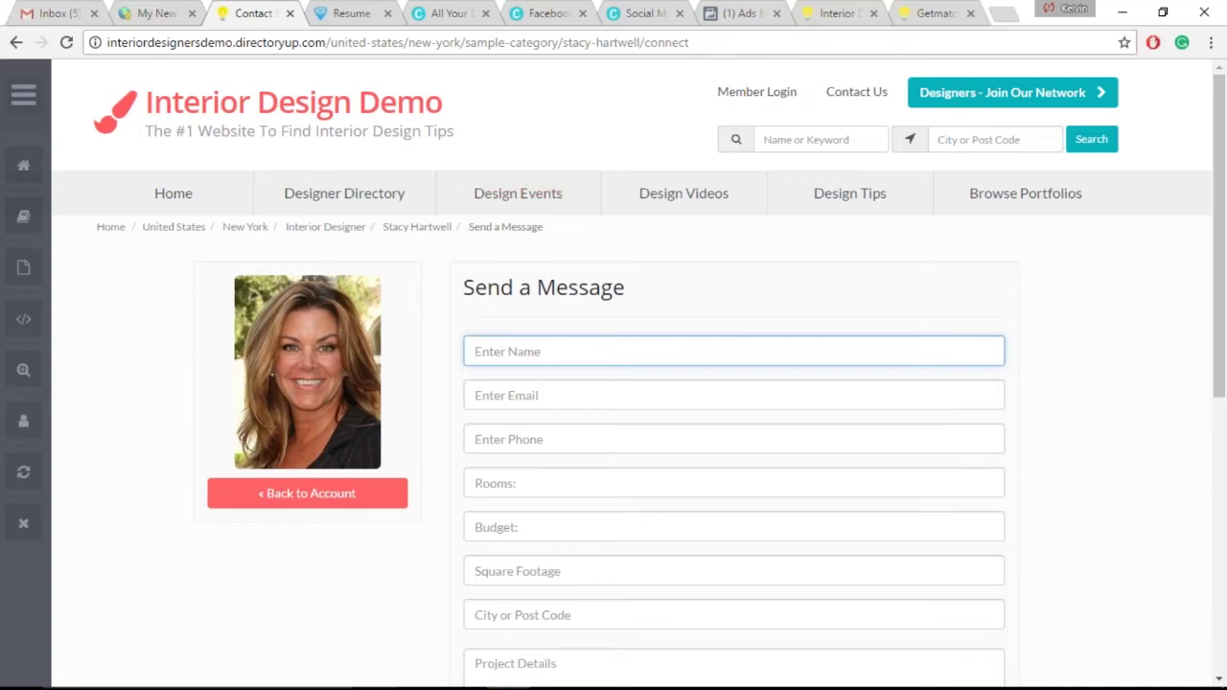
pyautogui.click(15, 43)
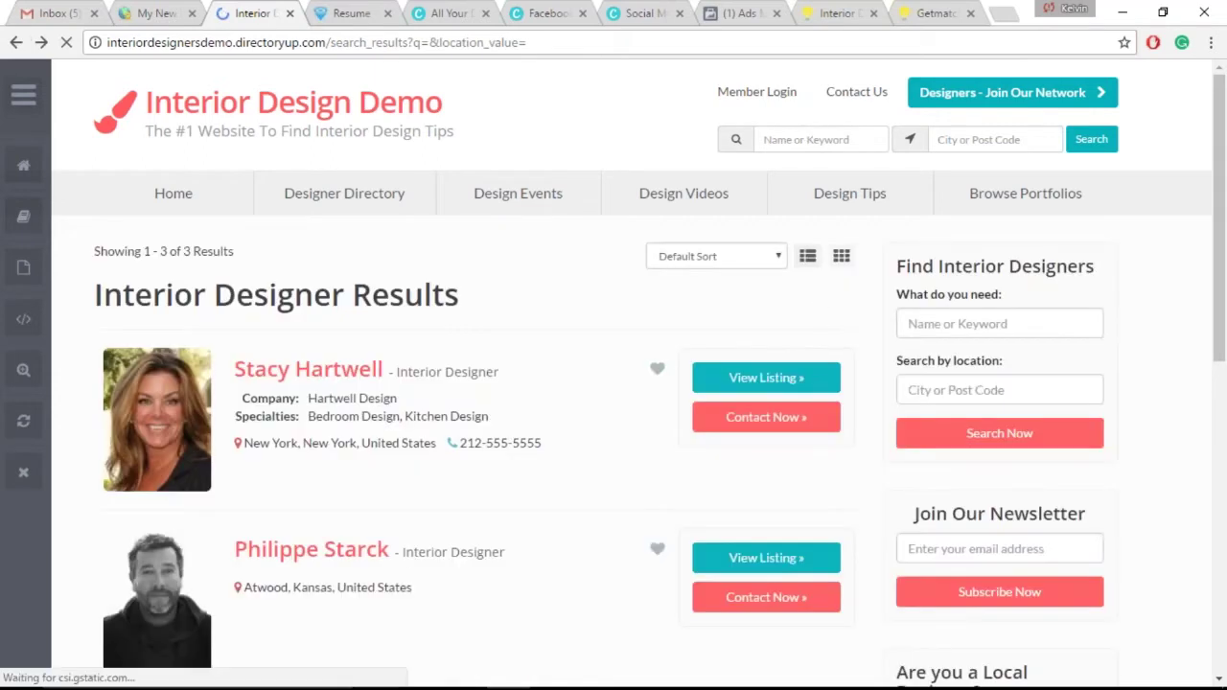
pyautogui.click(247, 193)
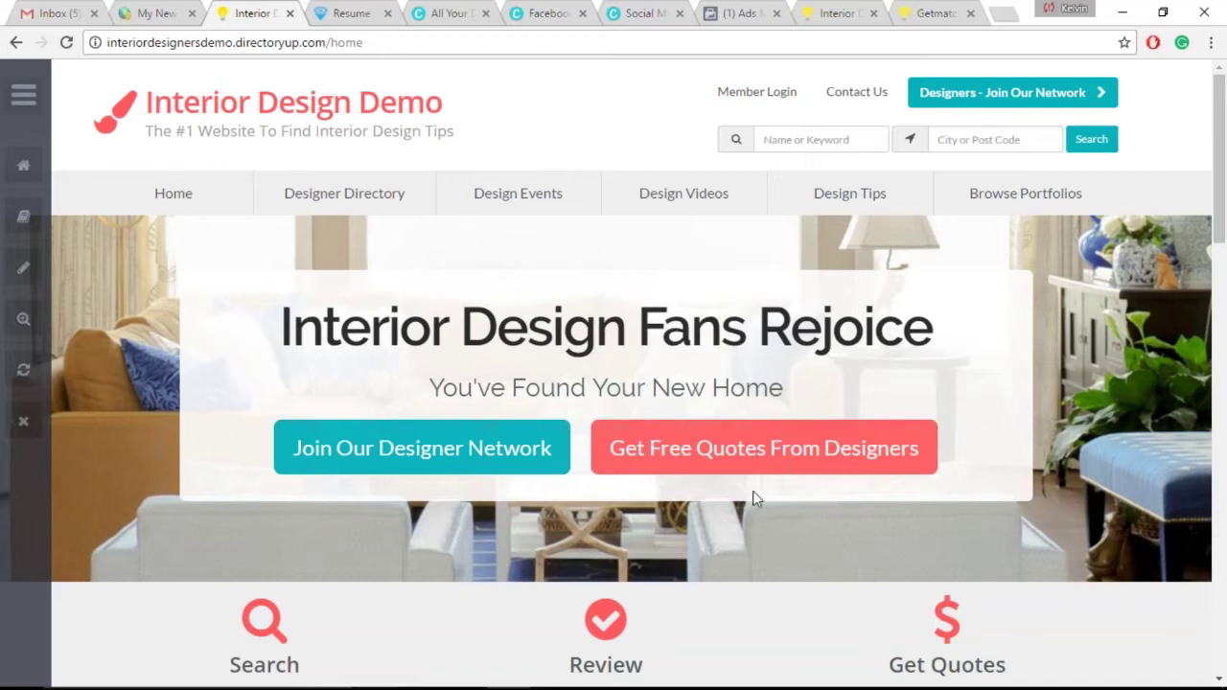
# Step: Open the Get Free Quotes From Designers page and examine its quote request form
pyautogui.click(764, 458)
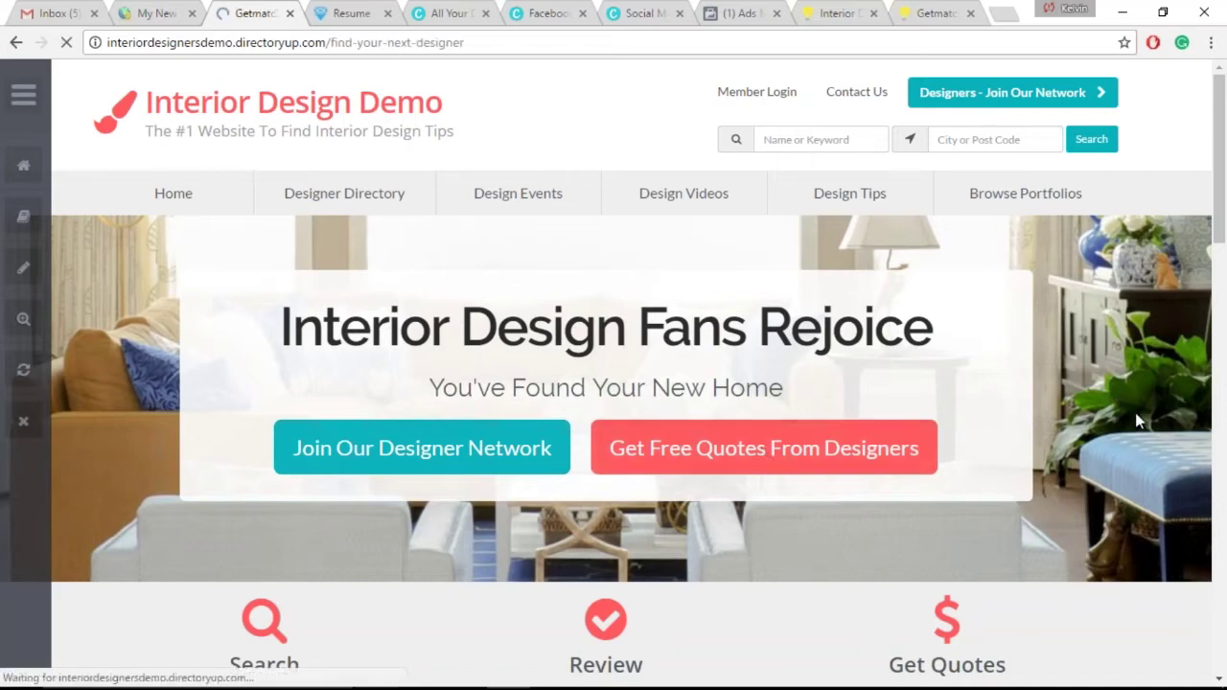
pyautogui.scroll(-1, 1109, 344)
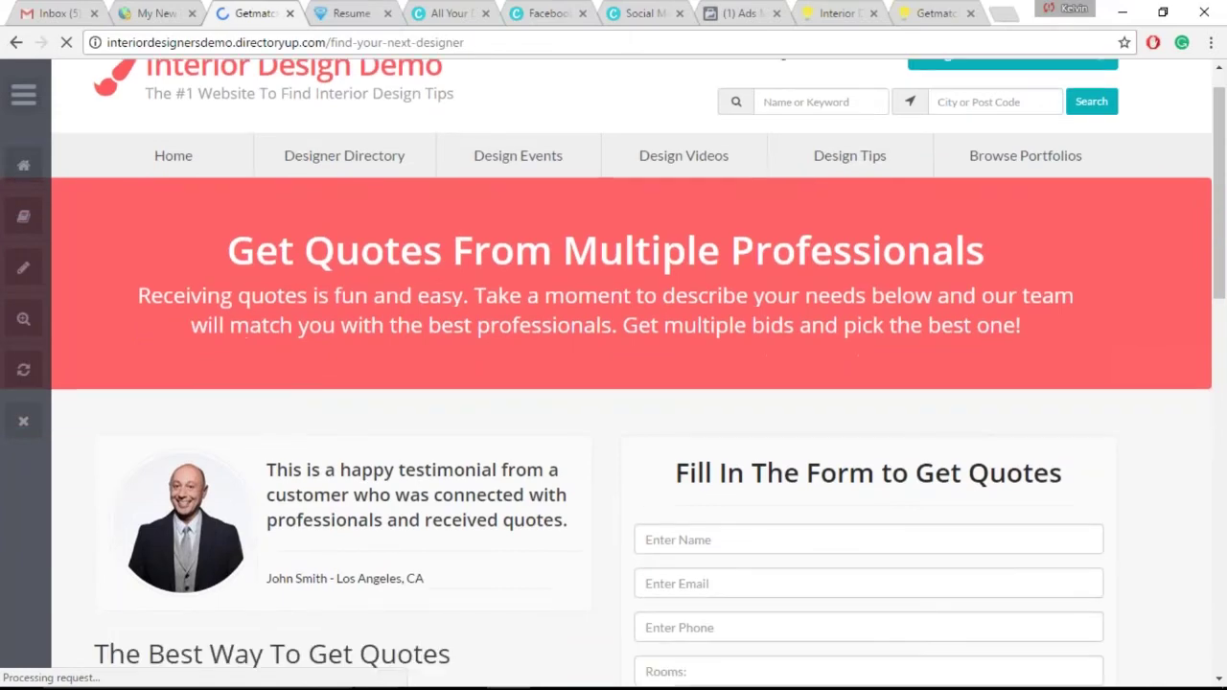
pyautogui.scroll(-6, 968, 393)
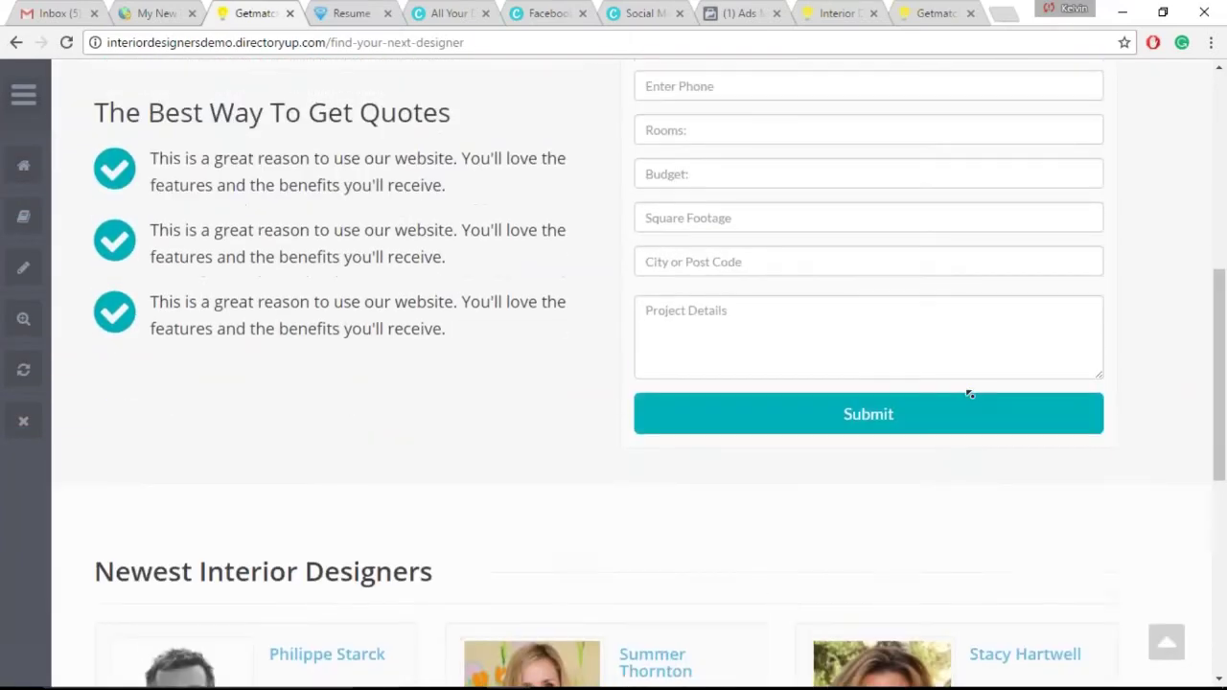
pyautogui.scroll(2, 969, 393)
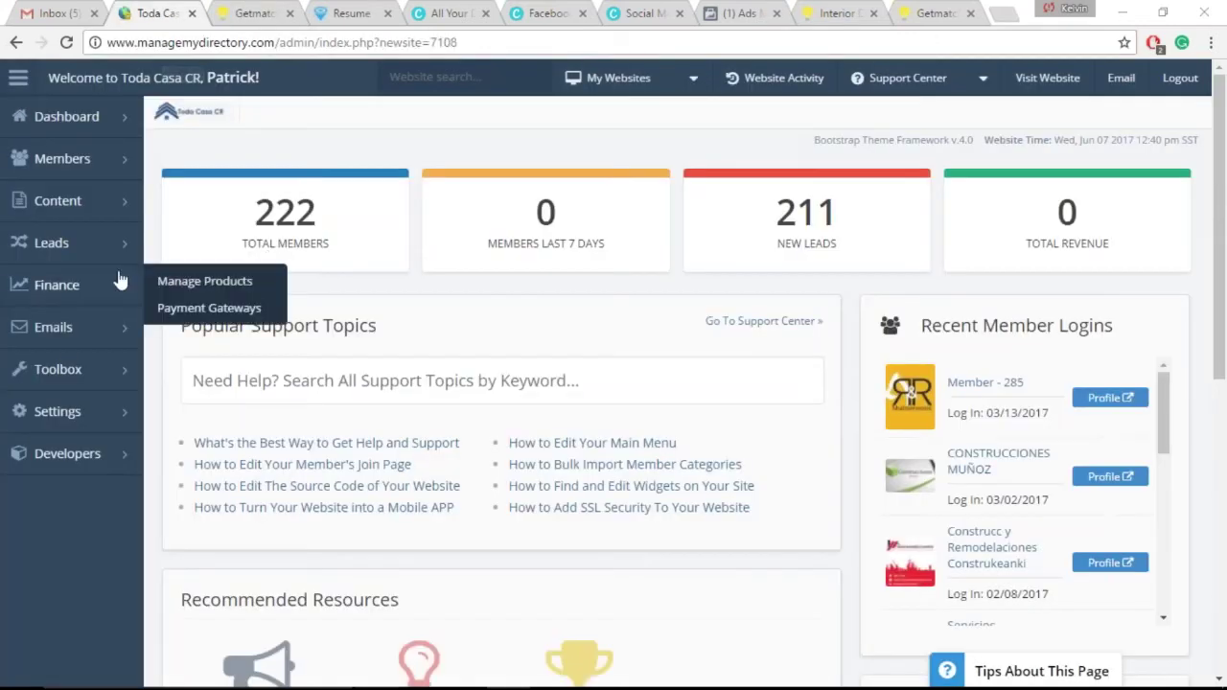
# Step: Open Match Leads in the Toda Casa CR admin and show only the Sold Out leads
pyautogui.moveTo(164, 240)
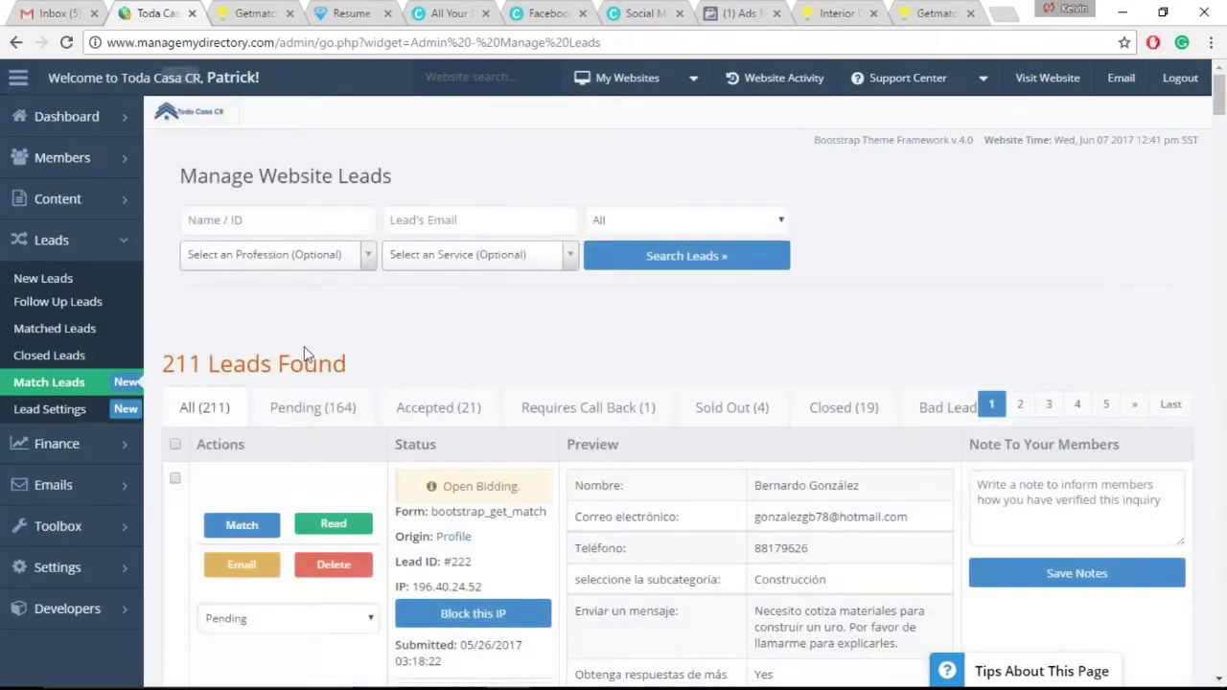
pyautogui.click(733, 410)
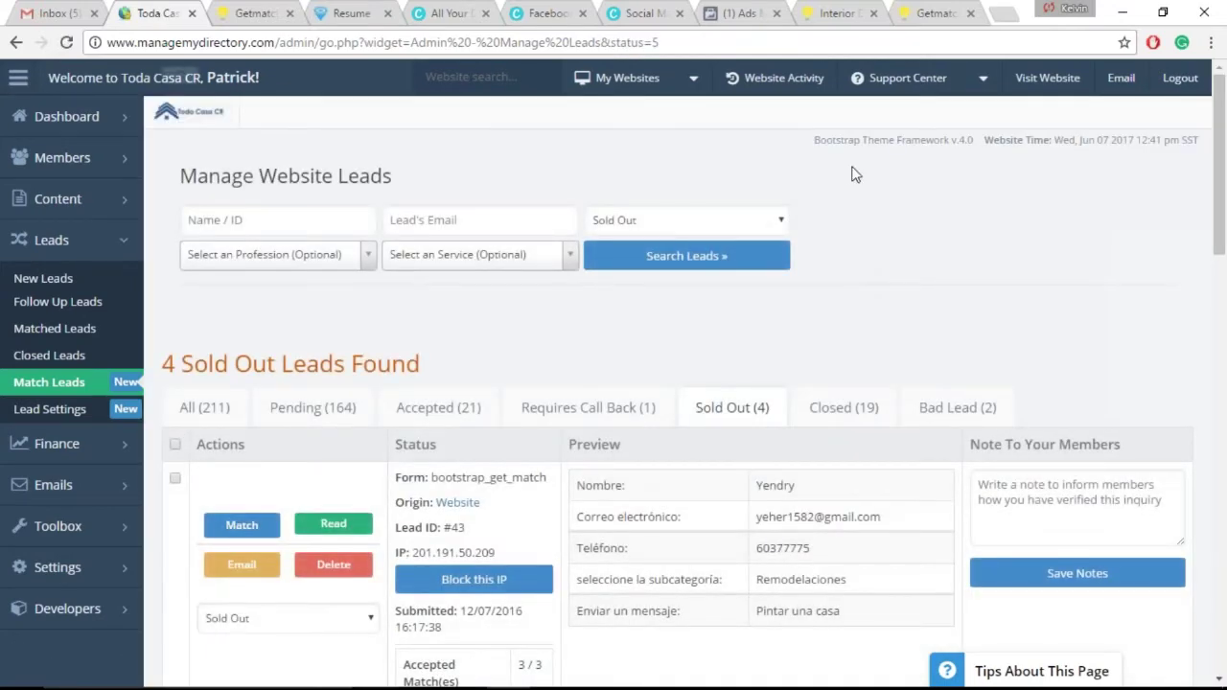
pyautogui.scroll(-3, 852, 206)
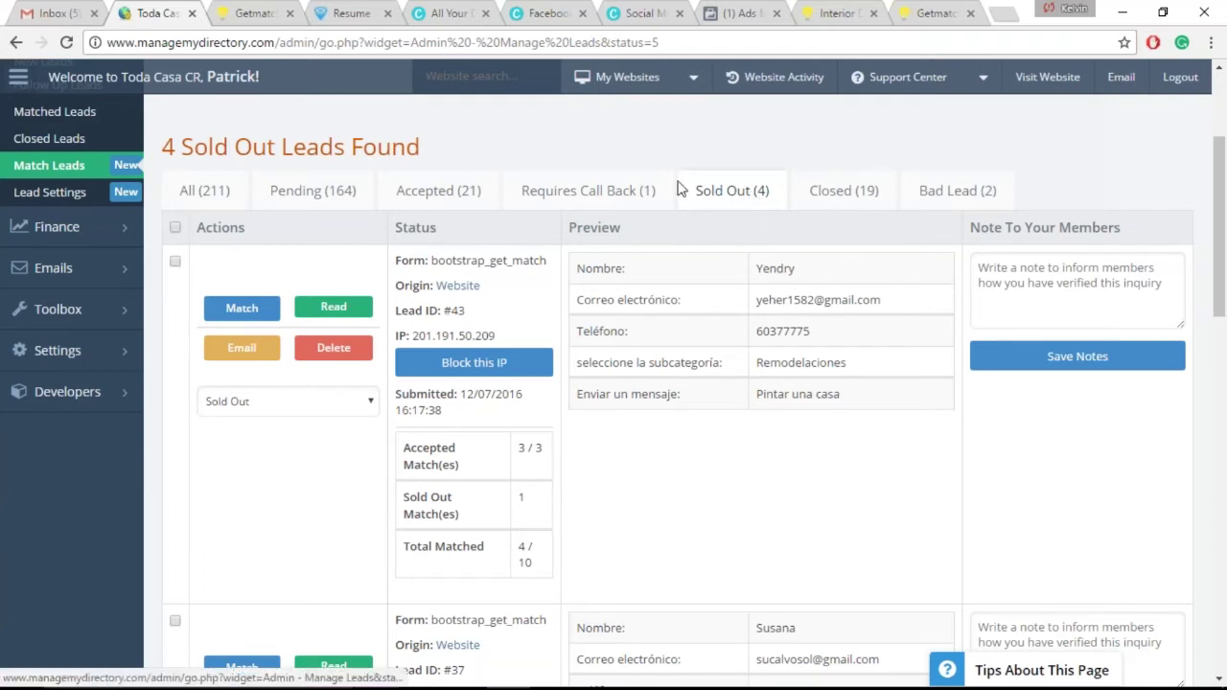
pyautogui.click(734, 207)
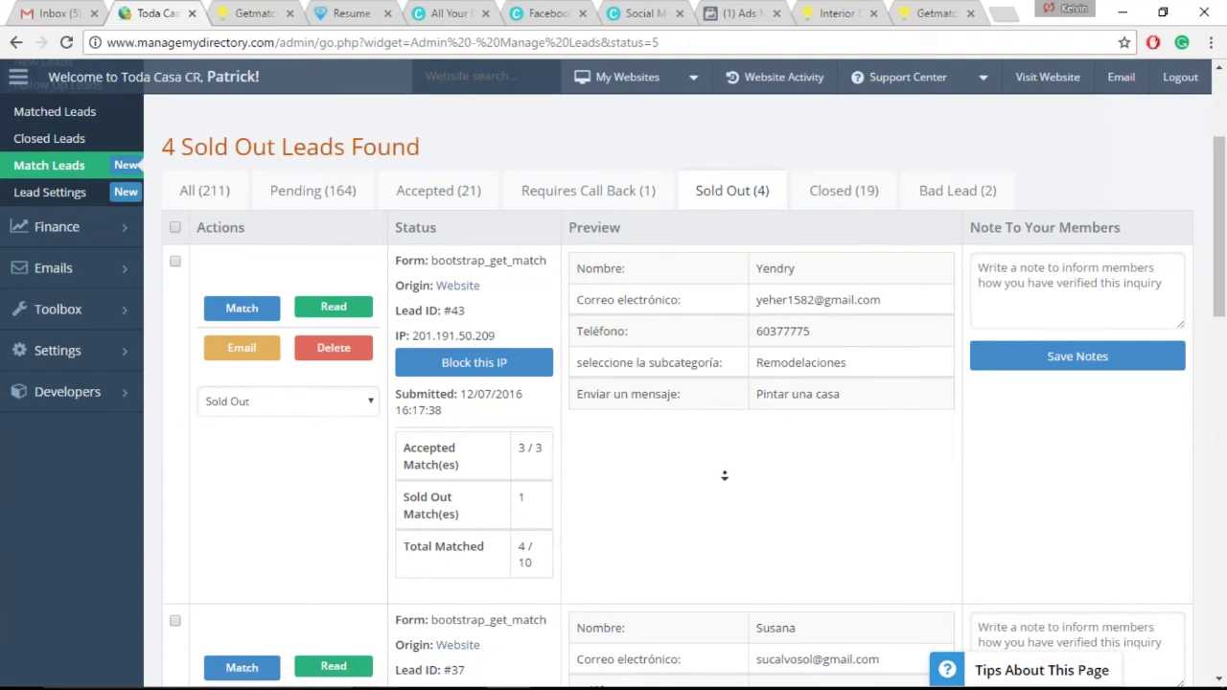
# Step: Examine the accepted, sold out and total match figures of the first sold-out lead
pyautogui.scroll(-1, 720, 473)
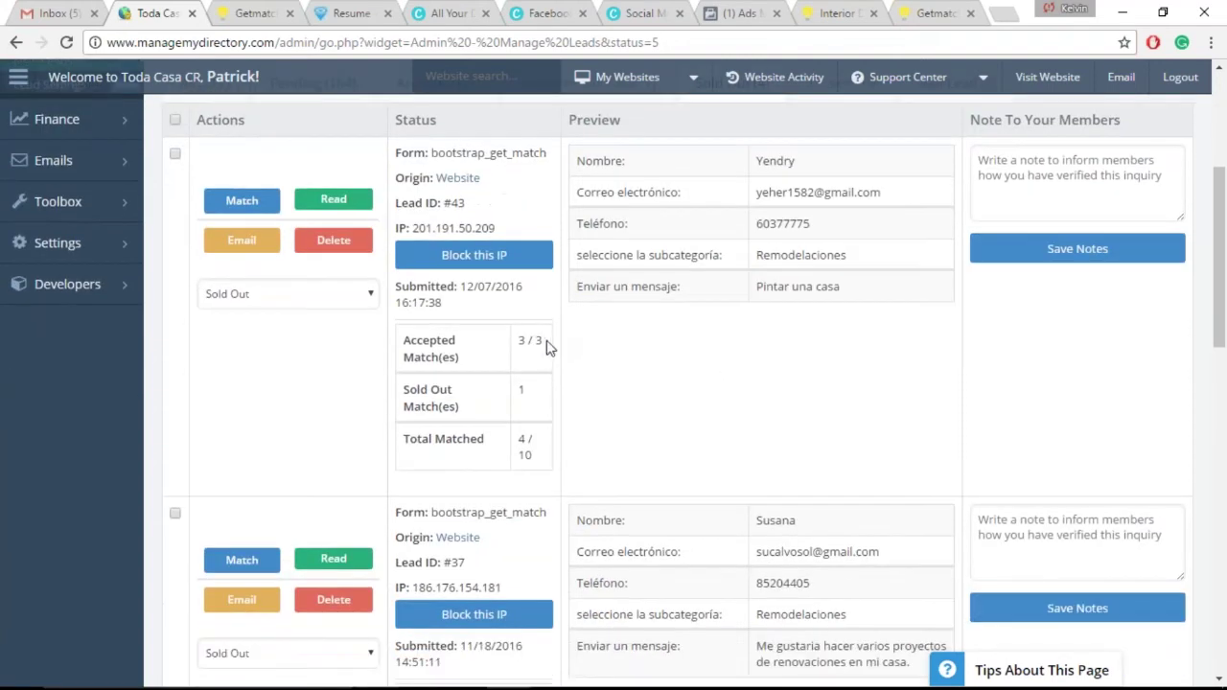
pyautogui.moveTo(542, 340); pyautogui.dragTo(517, 341)
pyautogui.click(723, 430)
pyautogui.scroll(1, 719, 372)
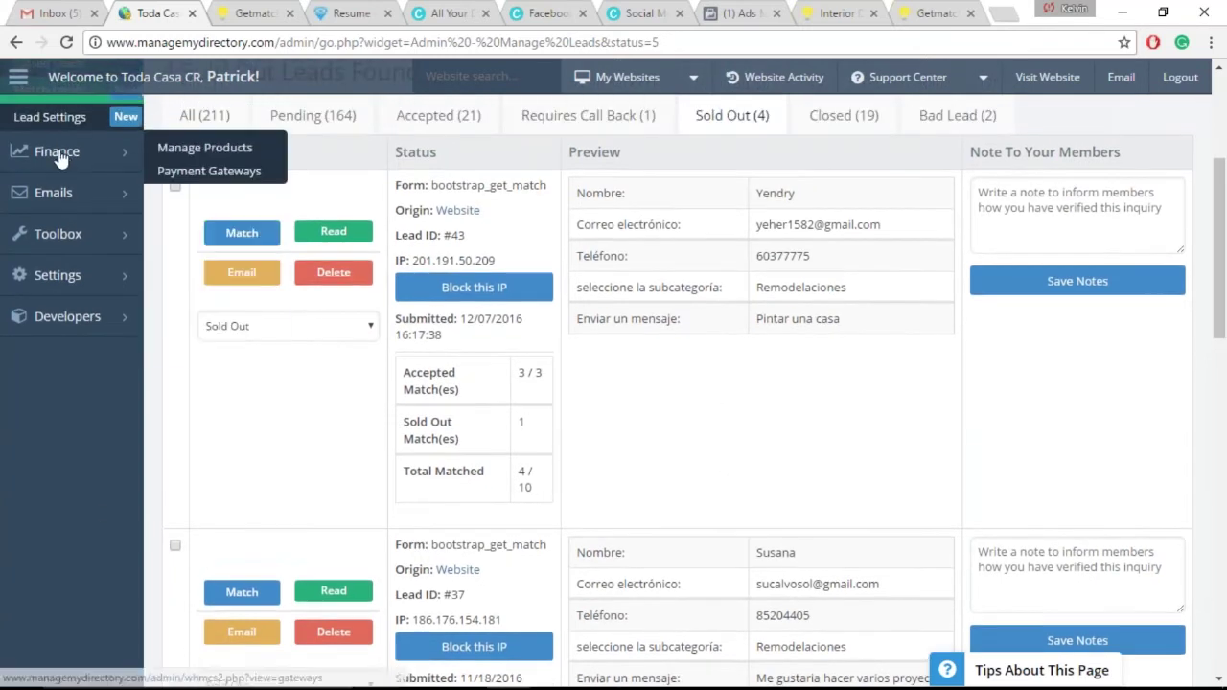
# Step: Open Lead Settings in a separate tab and inspect Maximum Matches and Maximum Accepted Matches in the advanced lead settings
pyautogui.middleClick(43, 128)
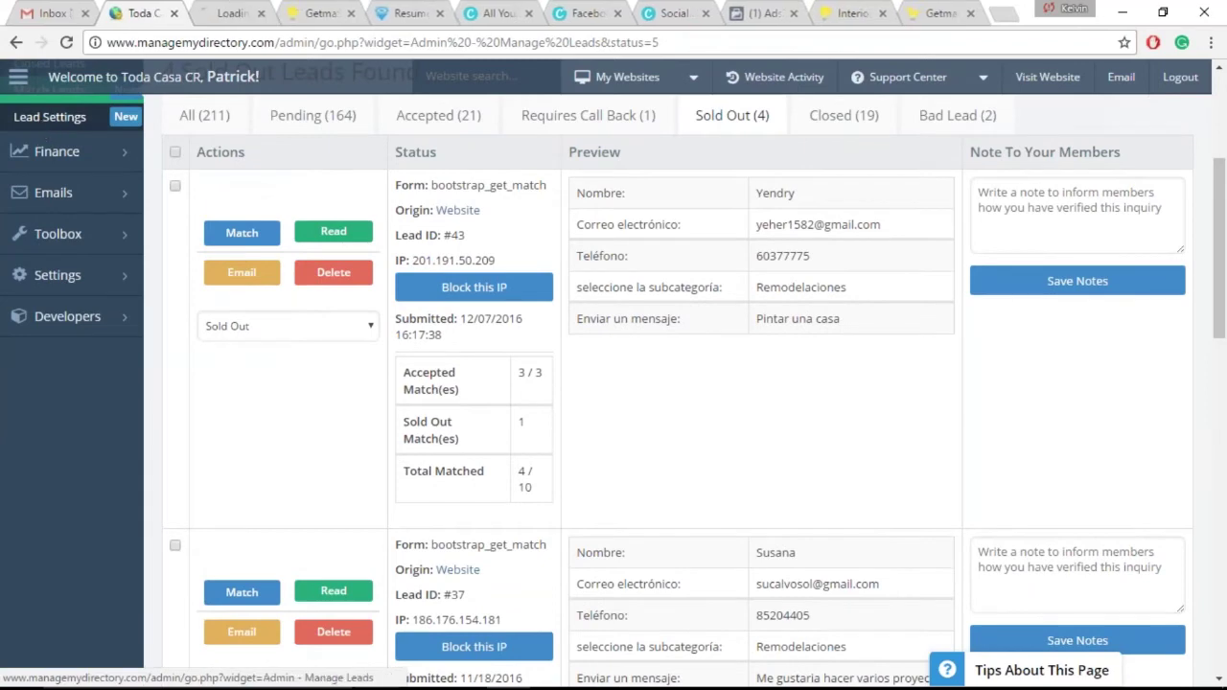
pyautogui.click(231, 21)
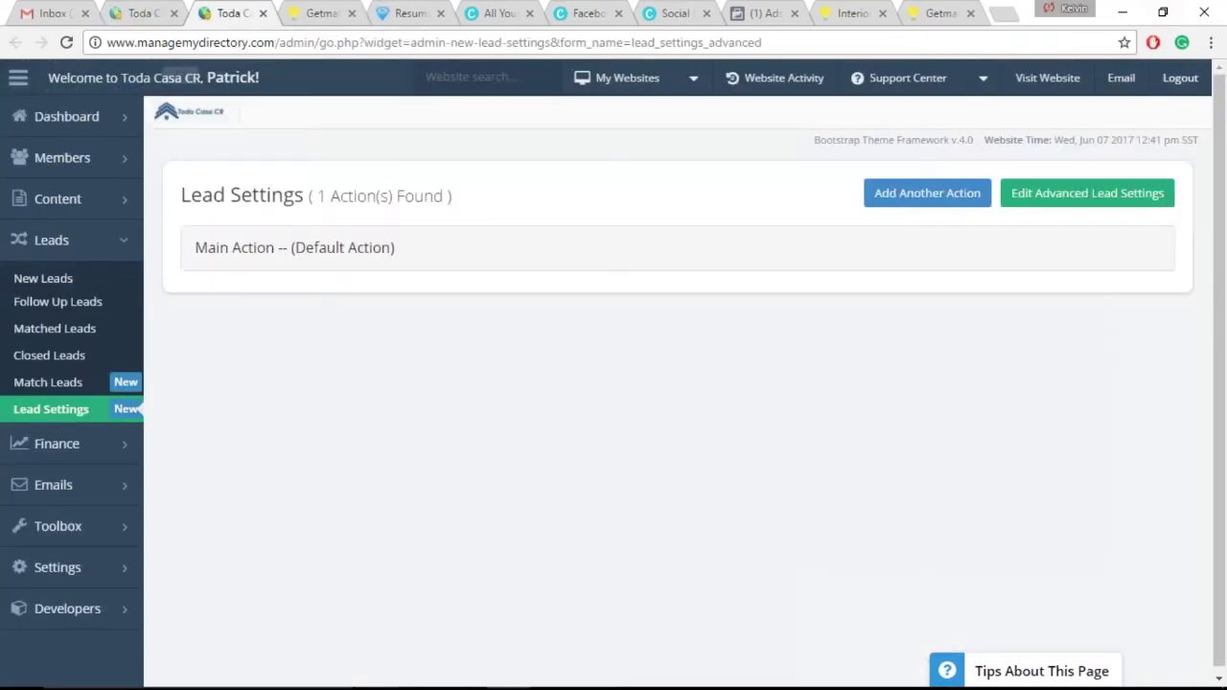
pyautogui.click(1100, 197)
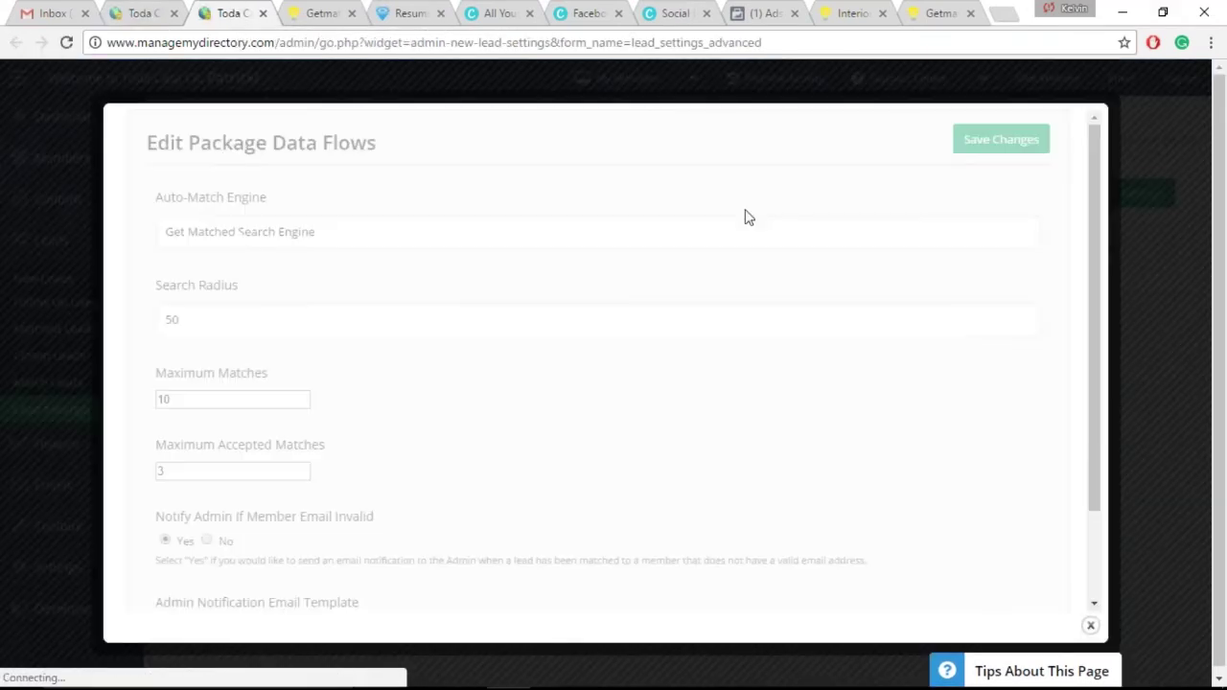
pyautogui.moveTo(200, 468); pyautogui.dragTo(92, 463)
pyautogui.moveTo(255, 400); pyautogui.dragTo(17, 377)
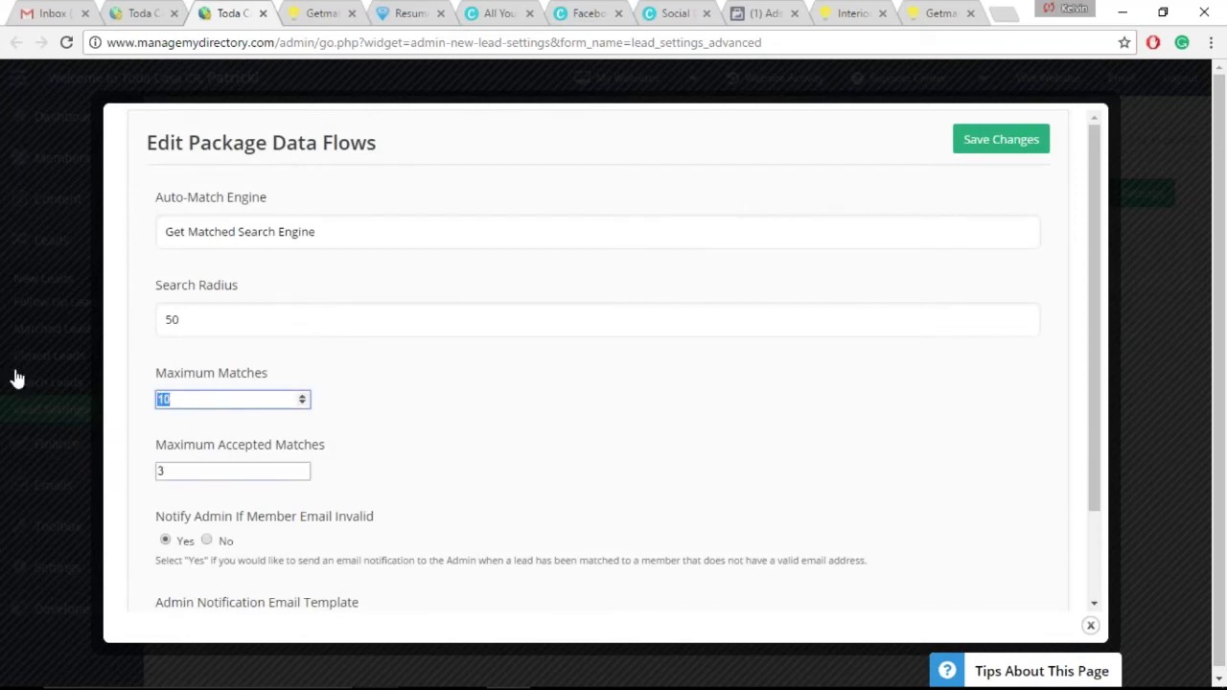
pyautogui.click(1150, 458)
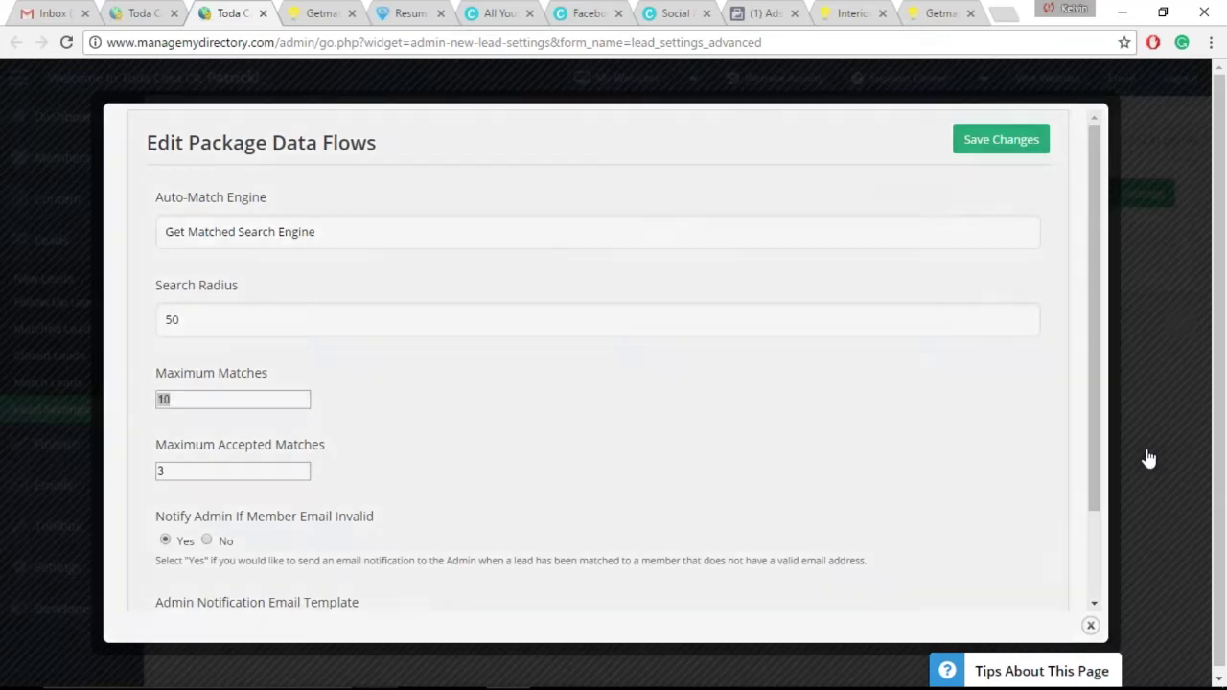
# Step: Return to the Sold Out leads list, check the first lead's accepted matches and open its matching page
pyautogui.click(144, 12)
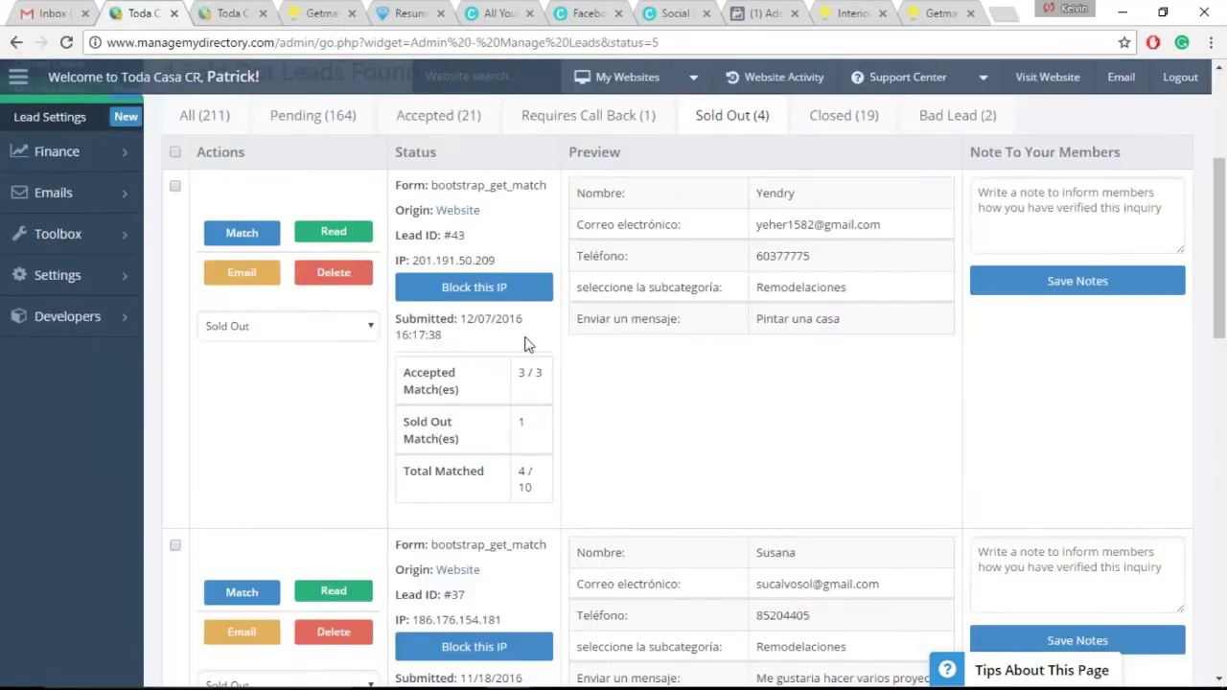
pyautogui.moveTo(537, 374); pyautogui.dragTo(505, 366)
pyautogui.click(506, 377)
pyautogui.click(252, 234)
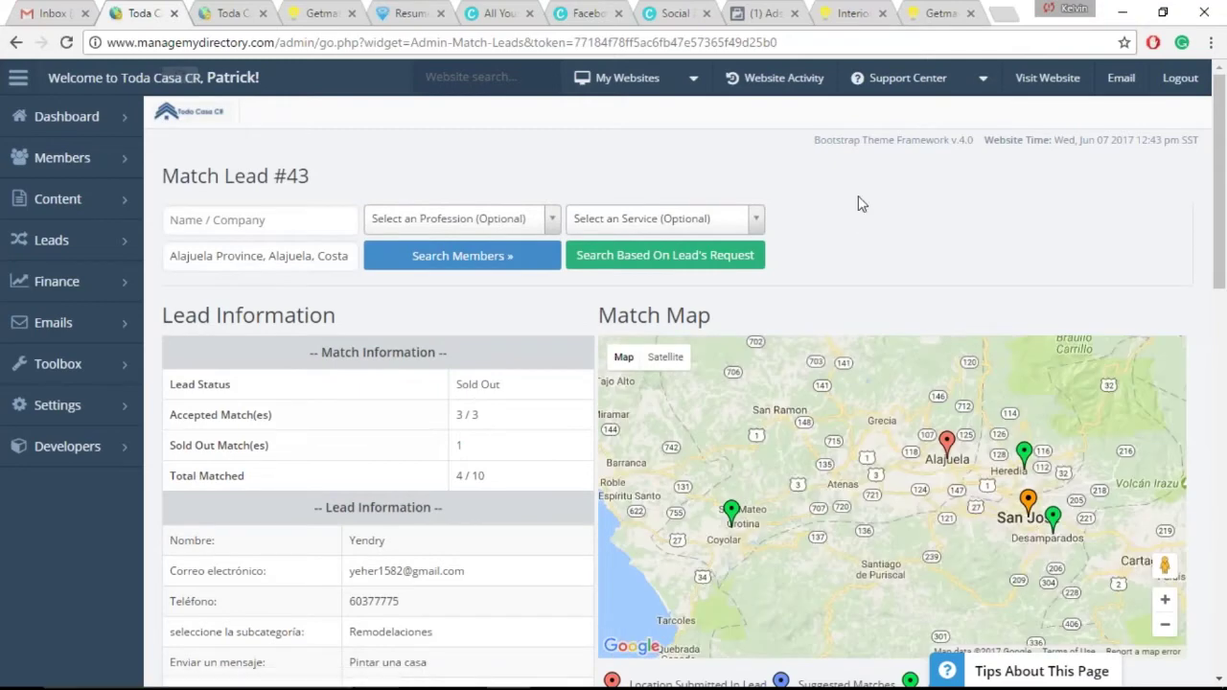
# Step: Review the lead's matched members and examine the match status of the member marked Sold Out
pyautogui.scroll(-1, 860, 241)
pyautogui.scroll(-5, 627, 239)
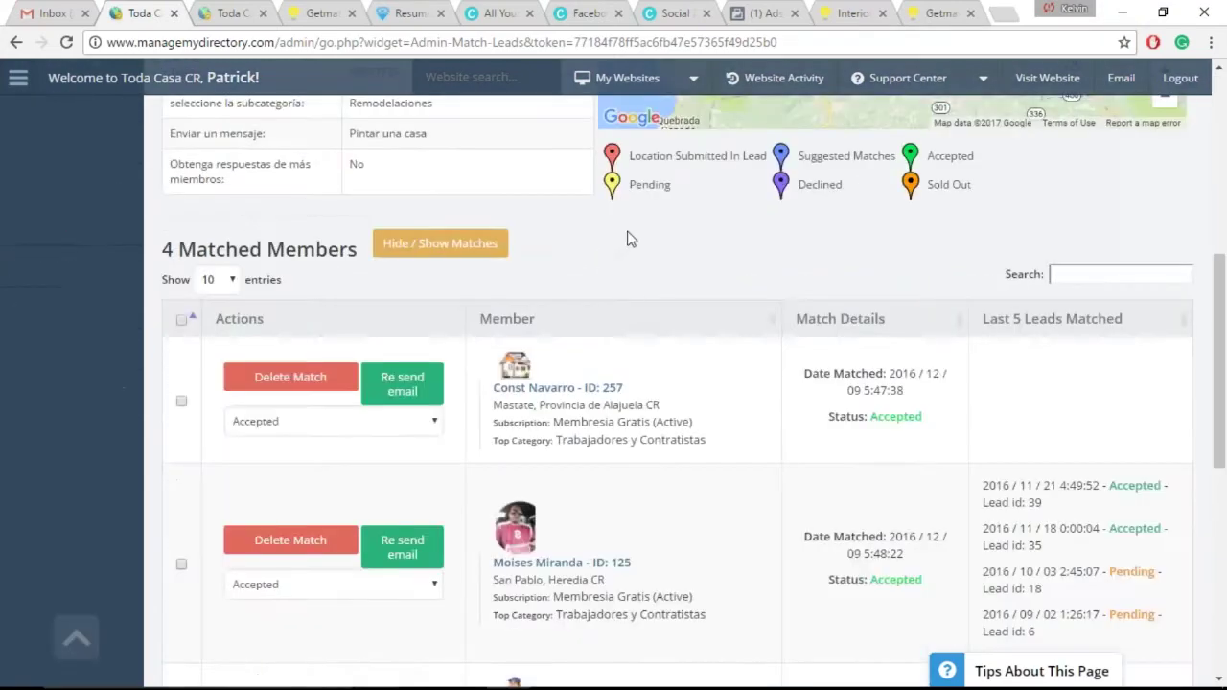
pyautogui.scroll(-2, 665, 288)
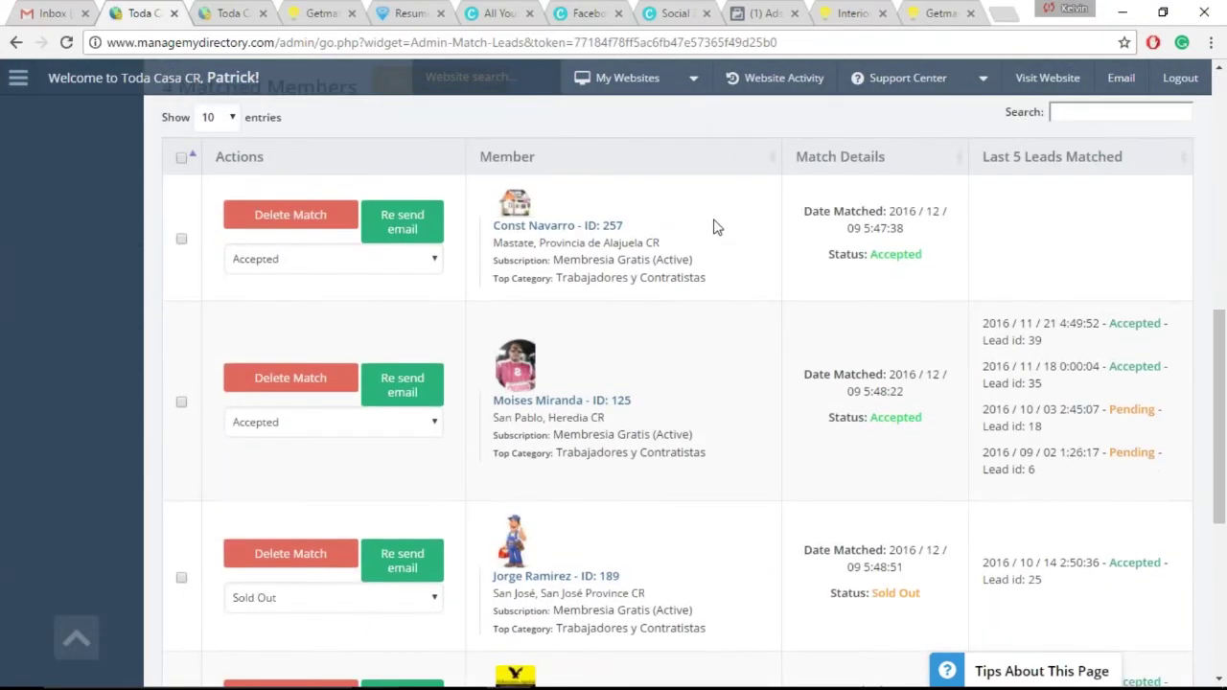
pyautogui.scroll(-5, 745, 307)
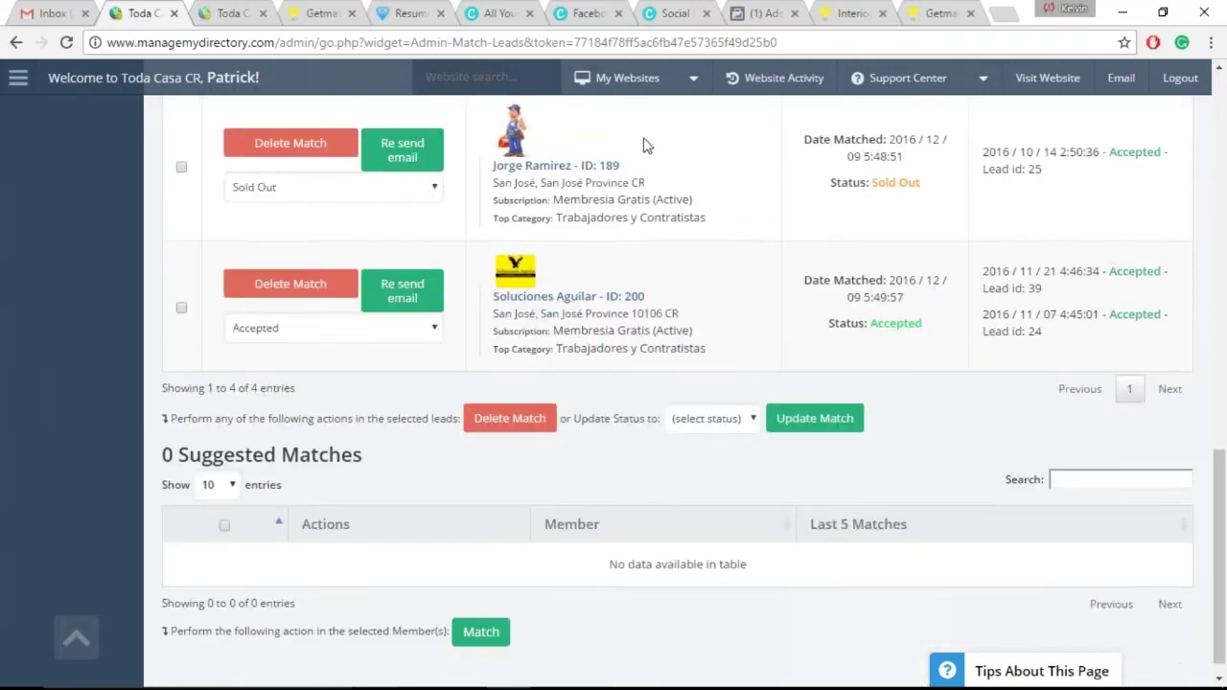
pyautogui.moveTo(621, 165); pyautogui.dragTo(485, 161)
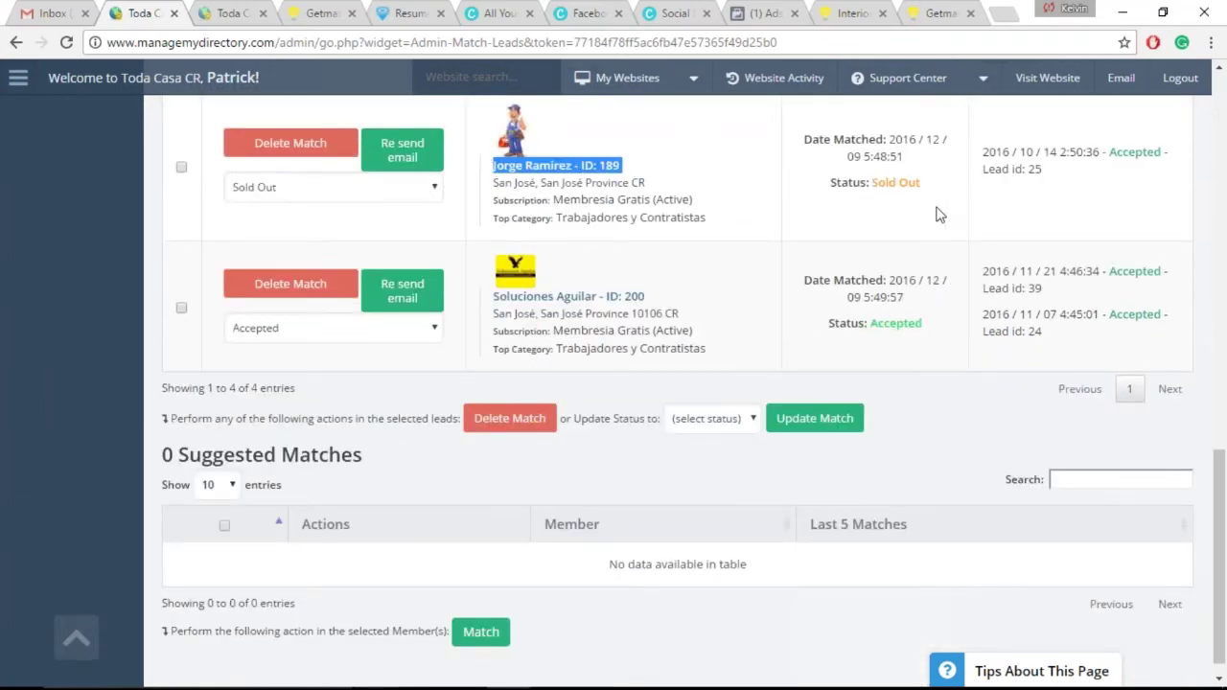
pyautogui.moveTo(951, 195); pyautogui.dragTo(871, 178)
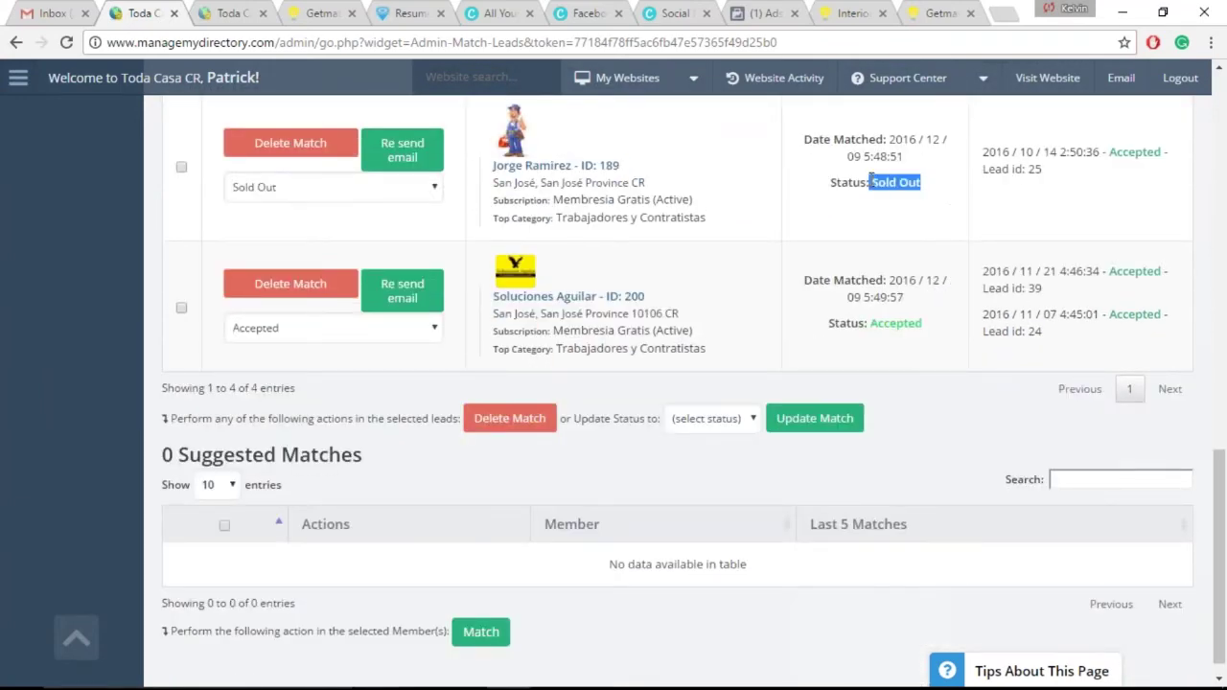
pyautogui.click(870, 180)
# Step: View the match status choices for the sold-out member and open that member's public profile in a new tab
pyautogui.click(394, 197)
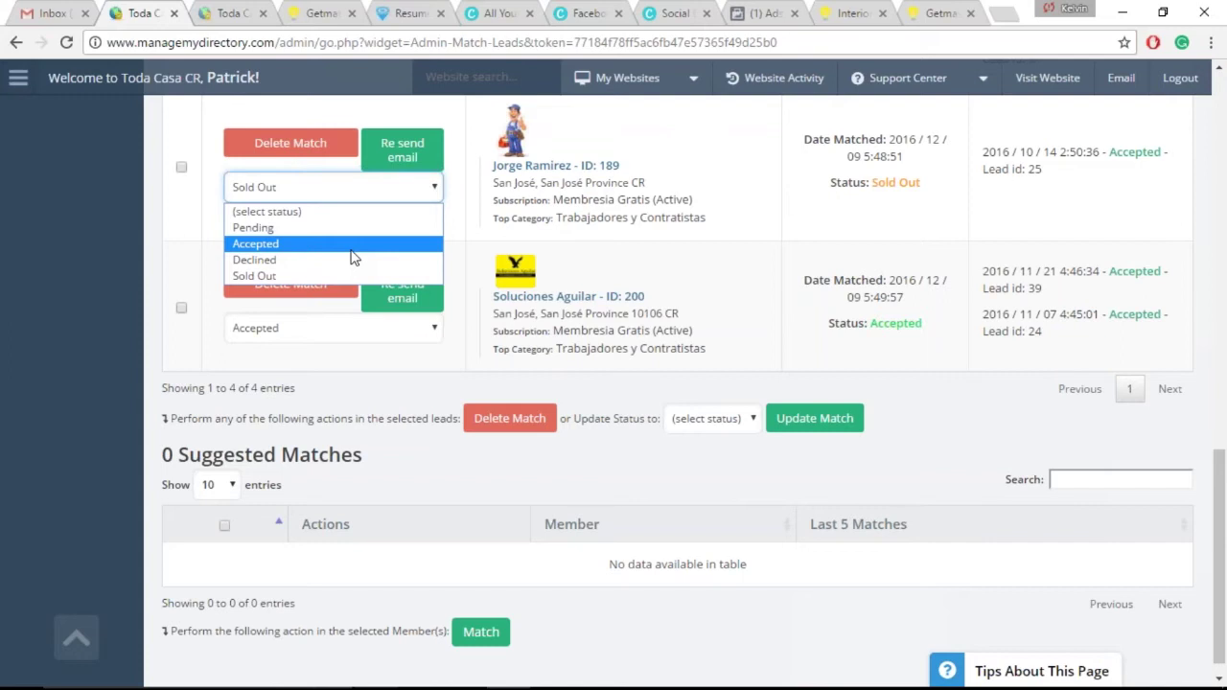
pyautogui.click(590, 169)
pyautogui.middleClick(590, 165)
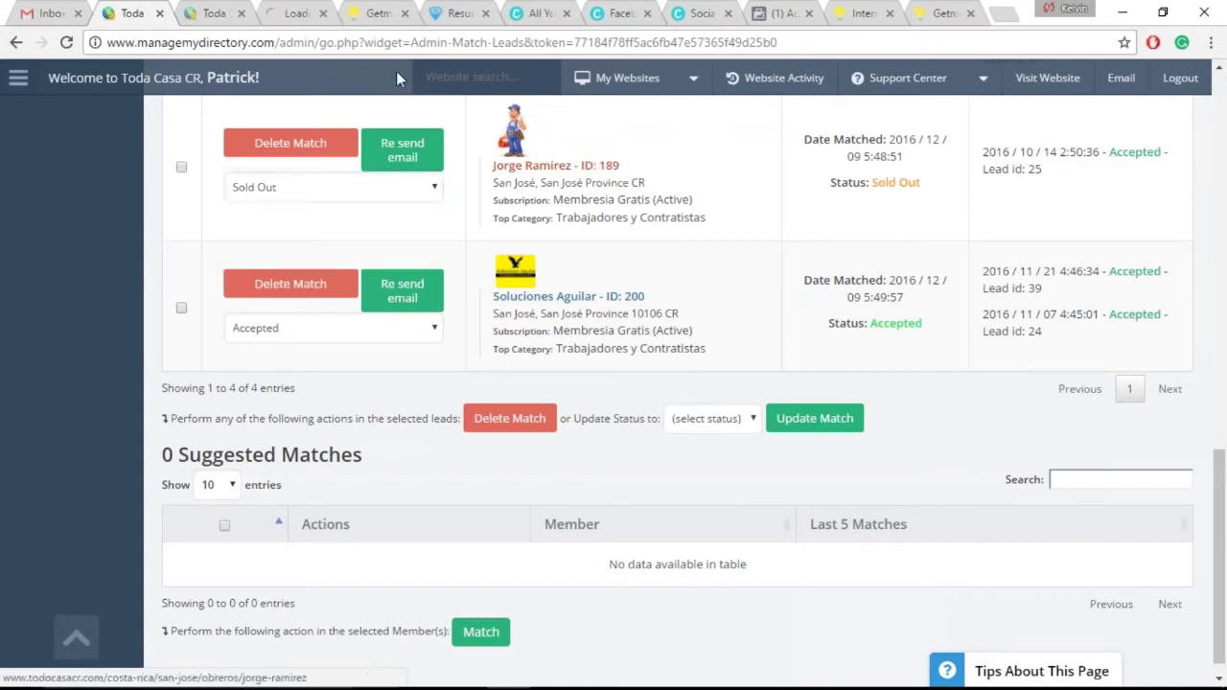
# Step: Log in as the sold-out member from the admin record and open the leads page in the member's account
pyautogui.click(299, 11)
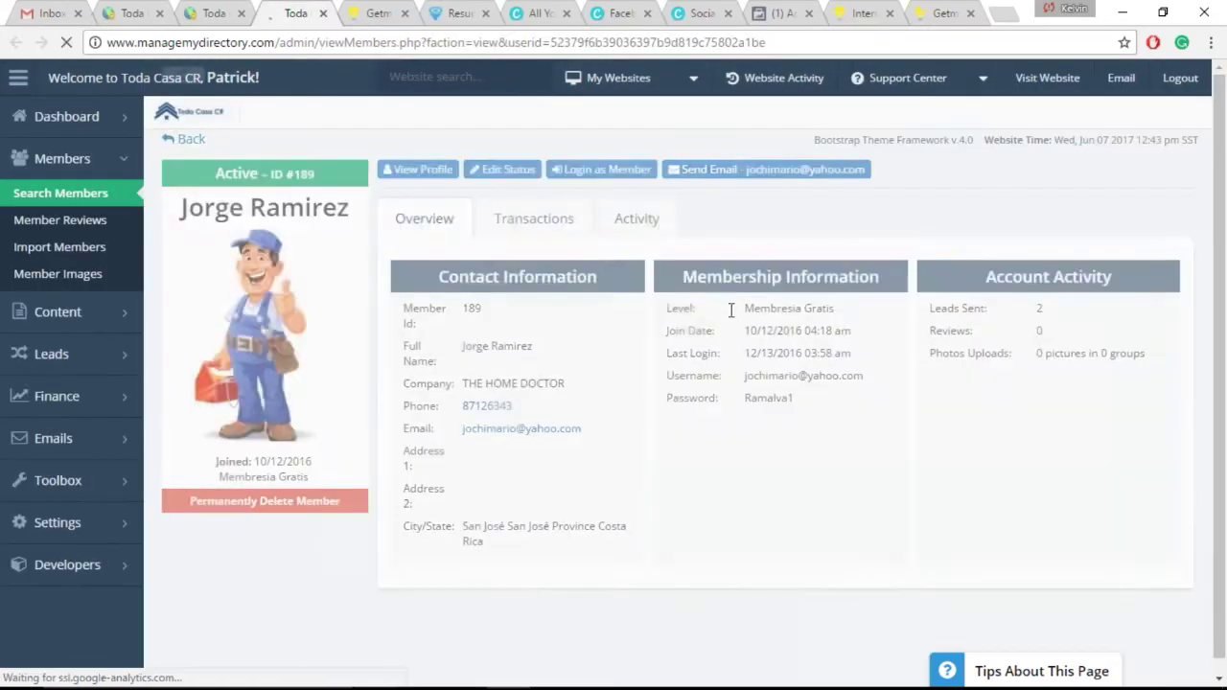
pyautogui.click(602, 169)
pyautogui.click(128, 11)
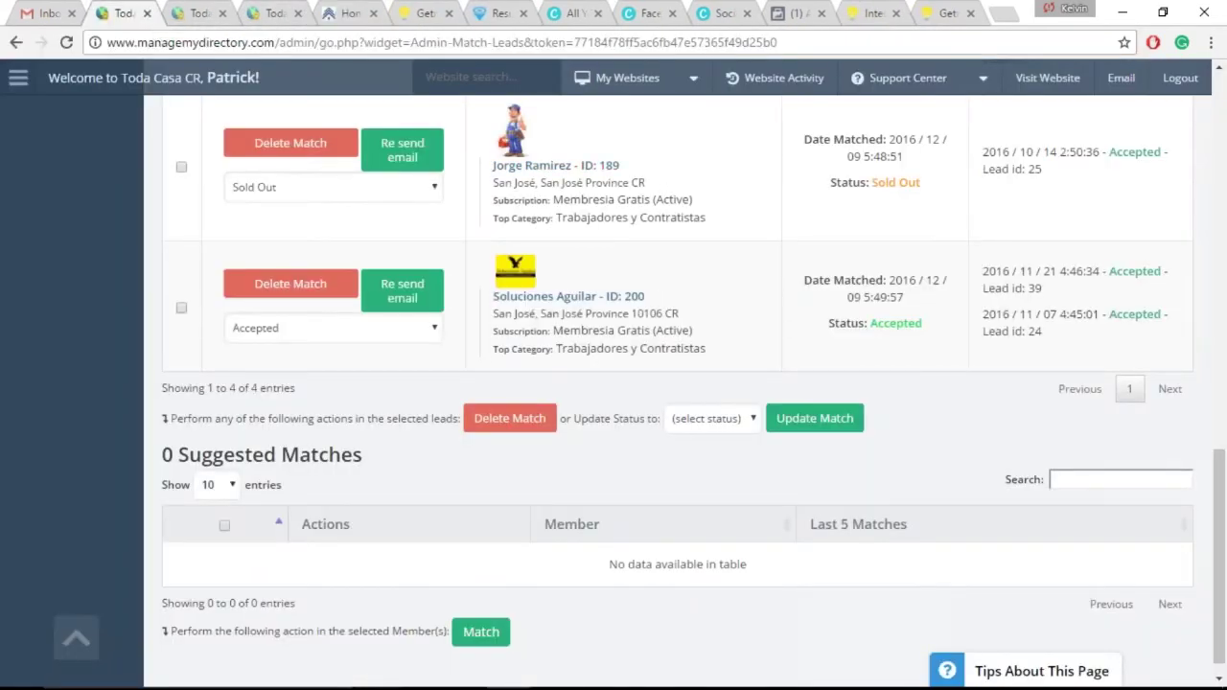
pyautogui.scroll(5, 739, 233)
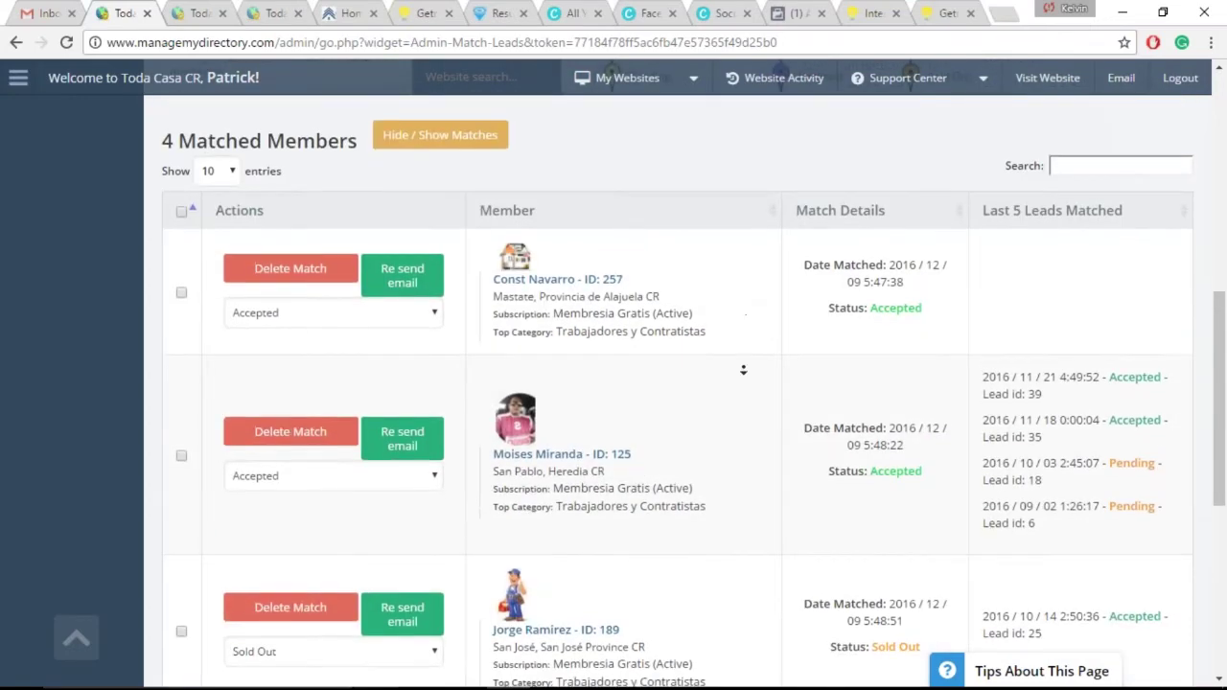
pyautogui.scroll(-3, 743, 369)
pyautogui.click(353, 14)
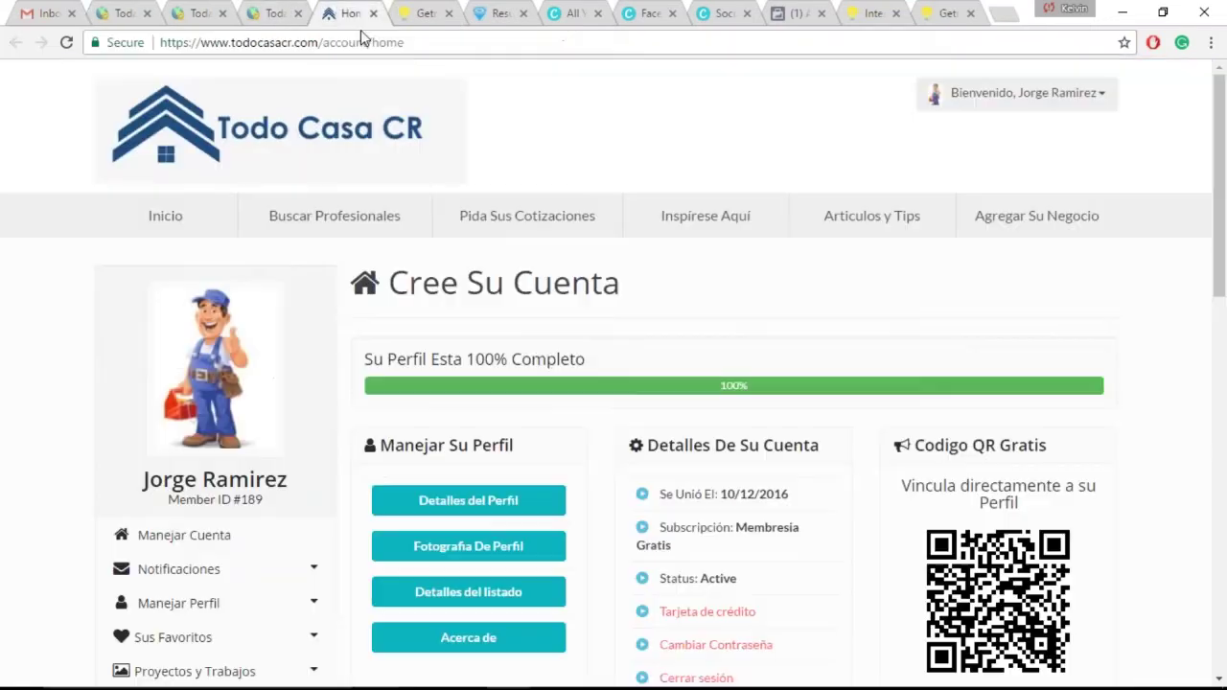
pyautogui.click(277, 568)
pyautogui.click(182, 598)
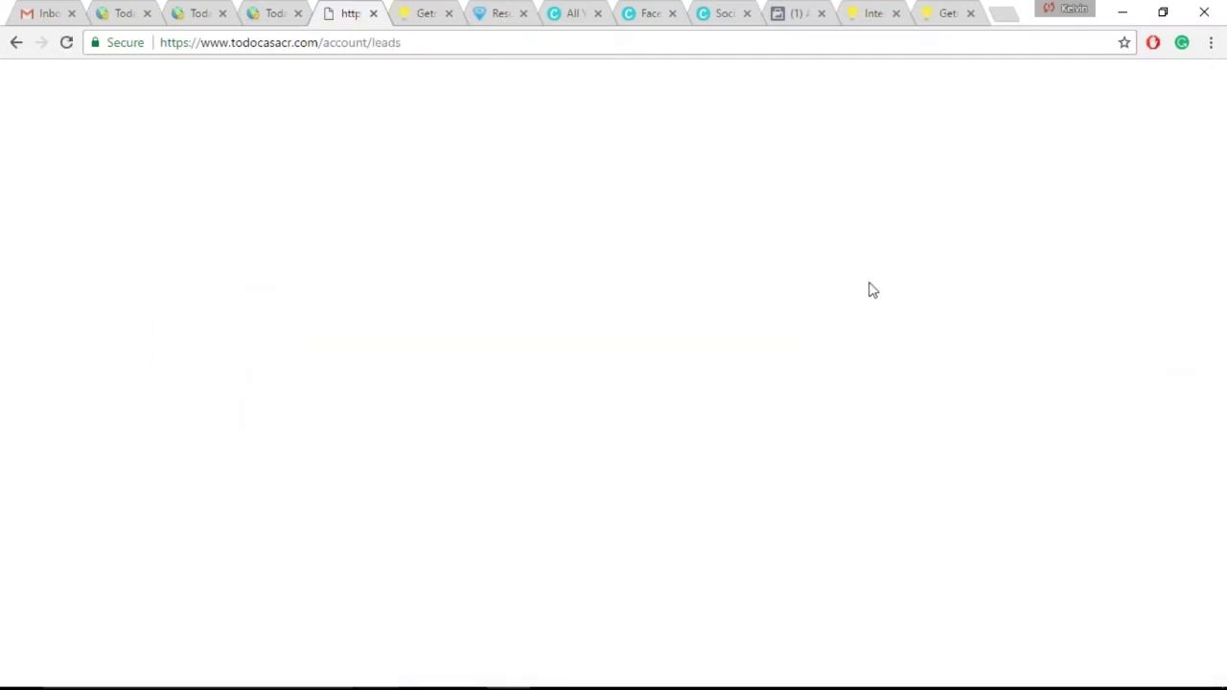
# Step: Close the member account tab and return to the member's admin record
pyautogui.click(271, 14)
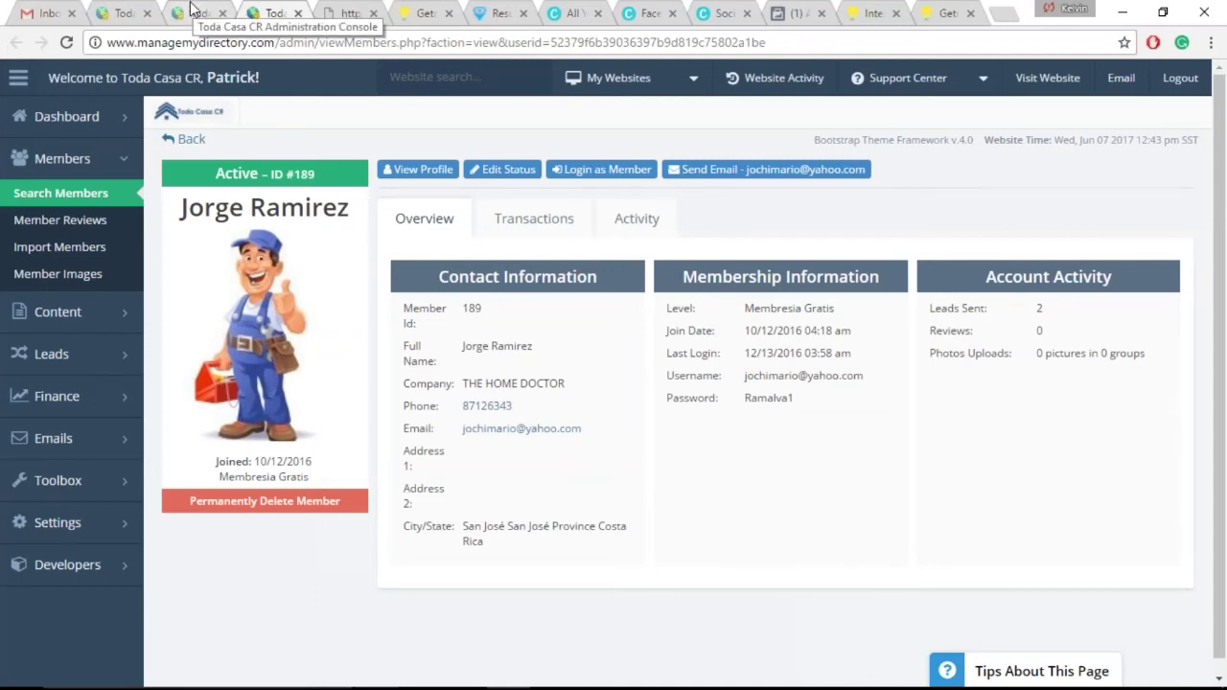
pyautogui.click(192, 11)
pyautogui.click(271, 12)
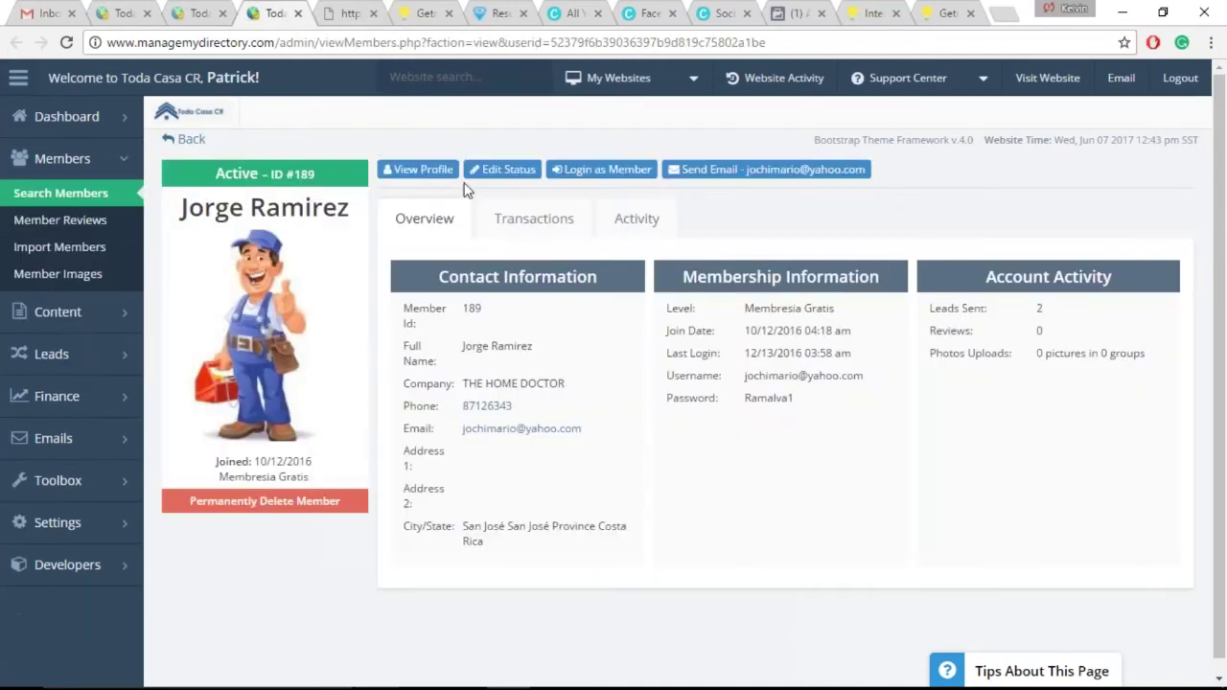
pyautogui.click(373, 12)
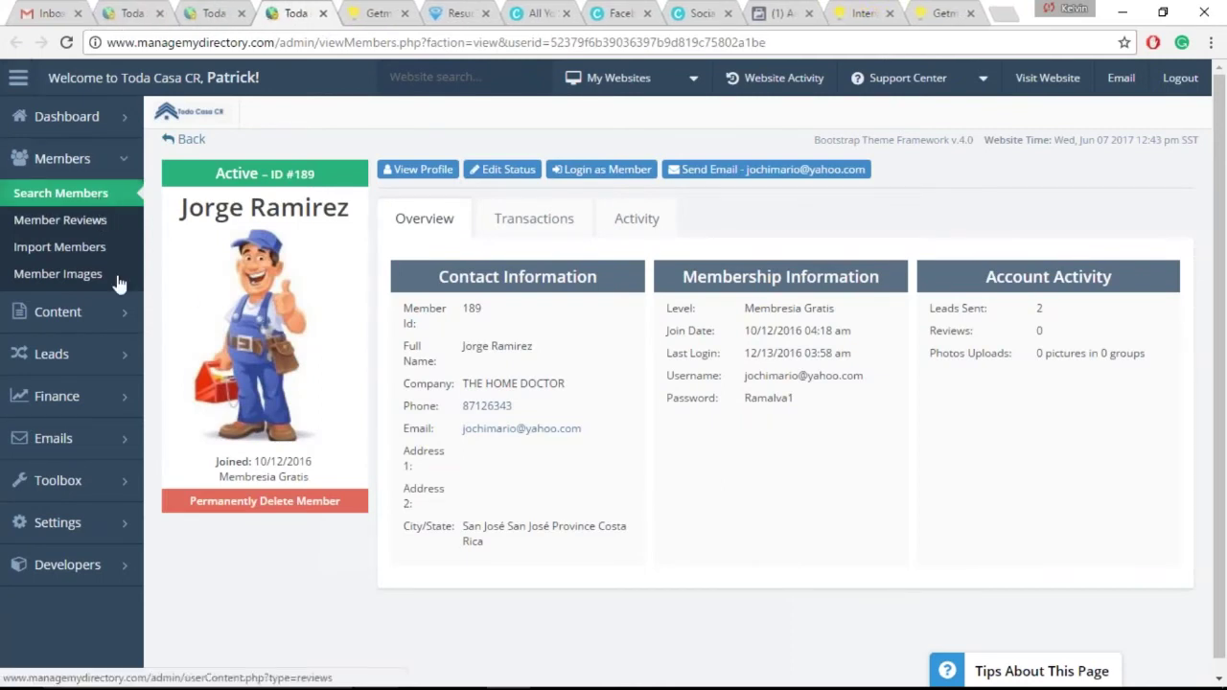
# Step: Open Match Leads, filter the list to Sold Out leads and open the first lead's matching page
pyautogui.moveTo(110, 347)
pyautogui.click(208, 463)
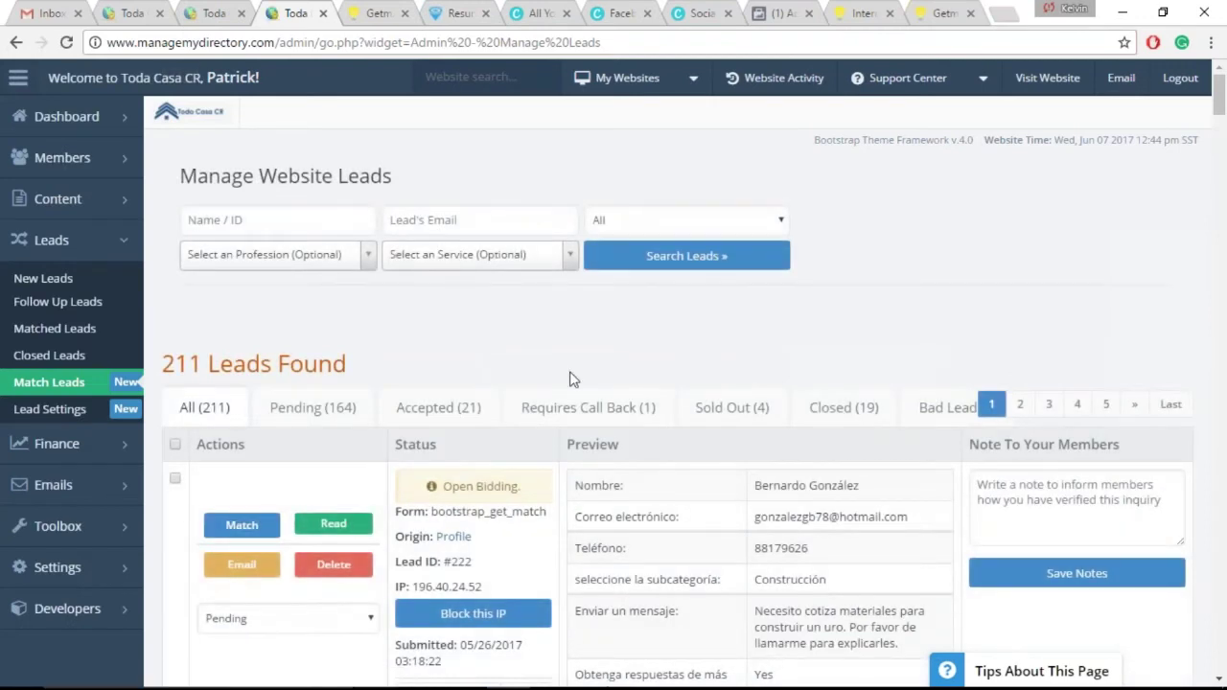
pyautogui.click(746, 411)
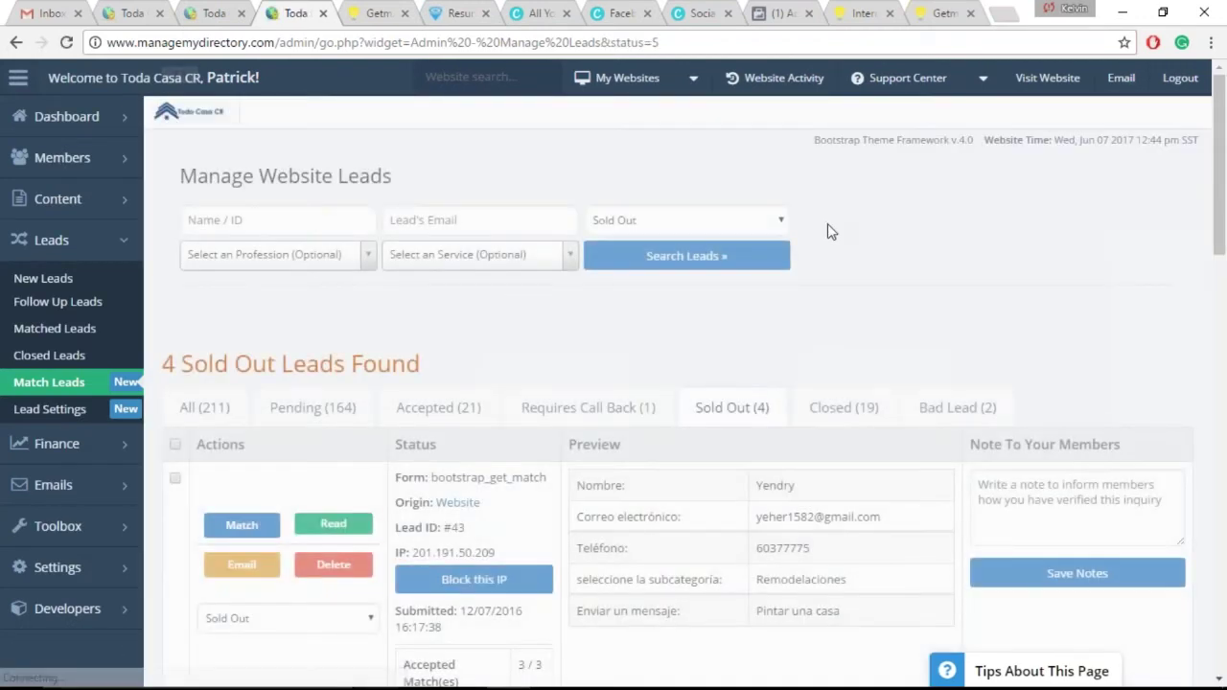
pyautogui.scroll(-3, 306, 227)
pyautogui.click(239, 187)
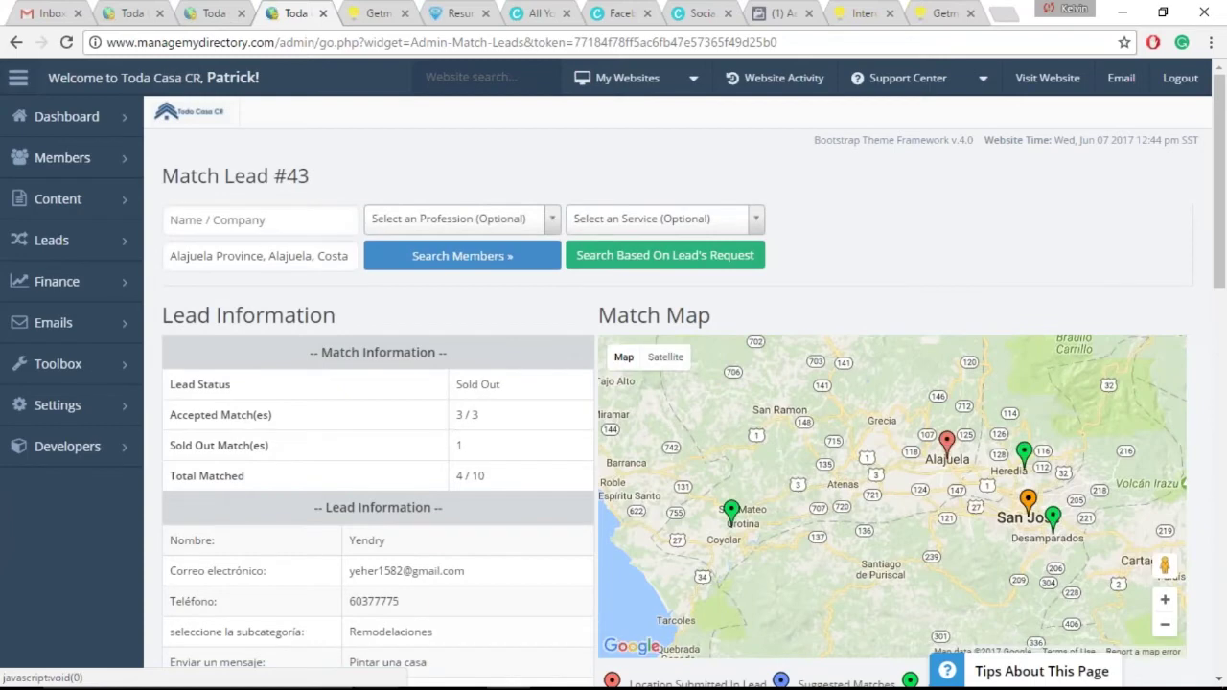
# Step: Review the lead's matched members and view the match status choices for the member marked Sold Out
pyautogui.scroll(-1, 870, 251)
pyautogui.scroll(-10, 816, 429)
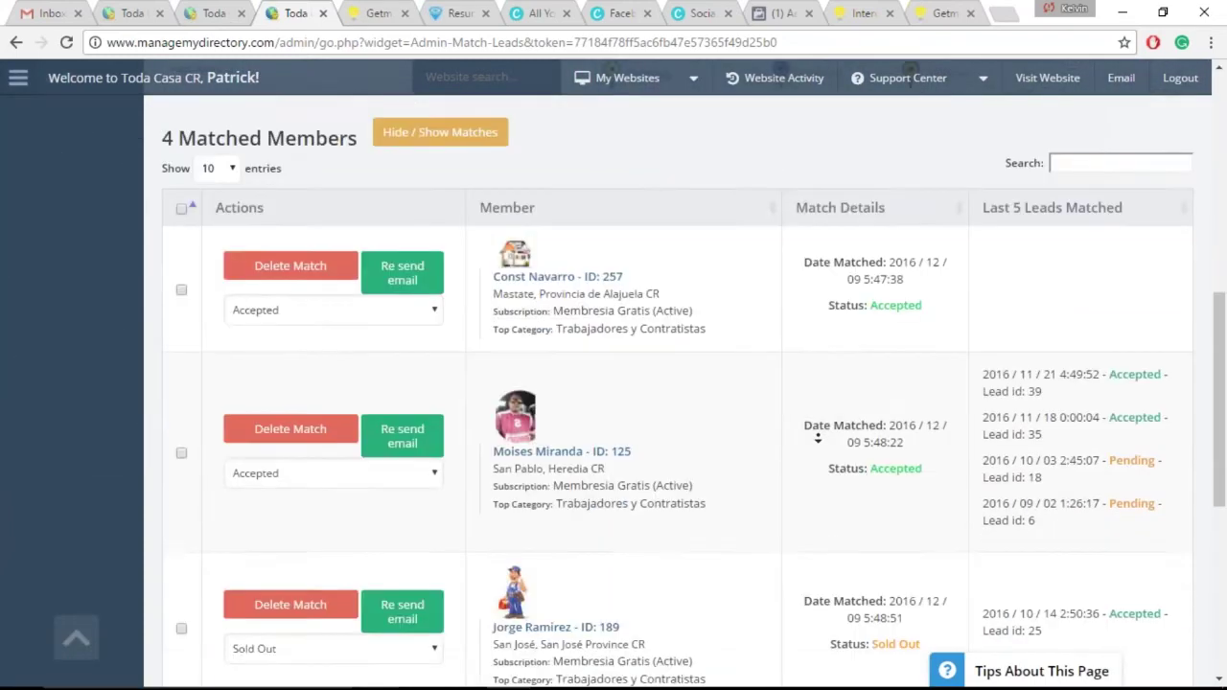
pyautogui.click(268, 554)
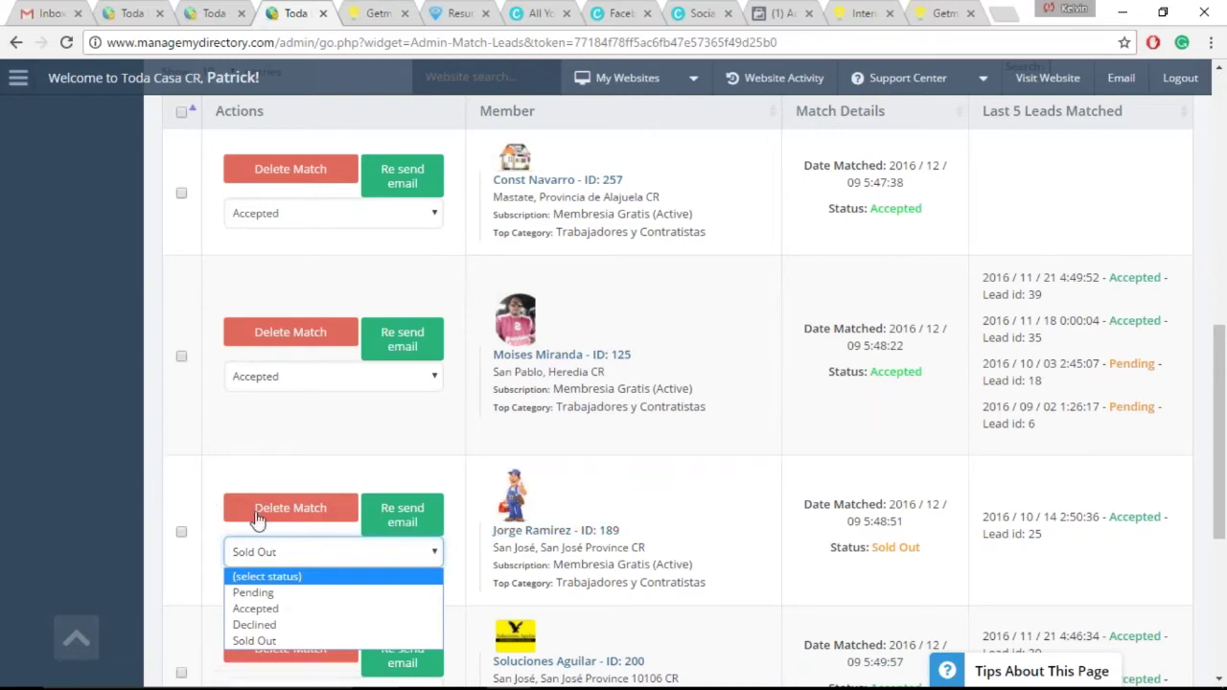
pyautogui.click(162, 477)
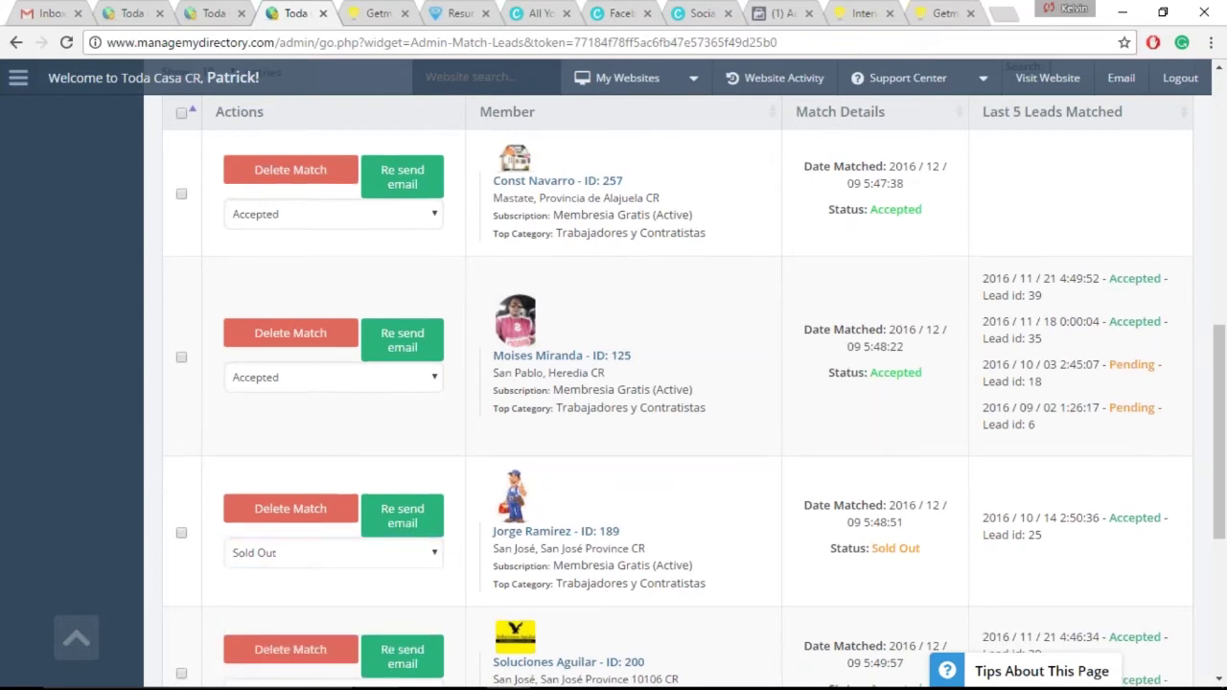
# Step: Find the SOS Mami website by searching for "sosmami", switch to it and open its Match Leads page
pyautogui.write('sosmami')
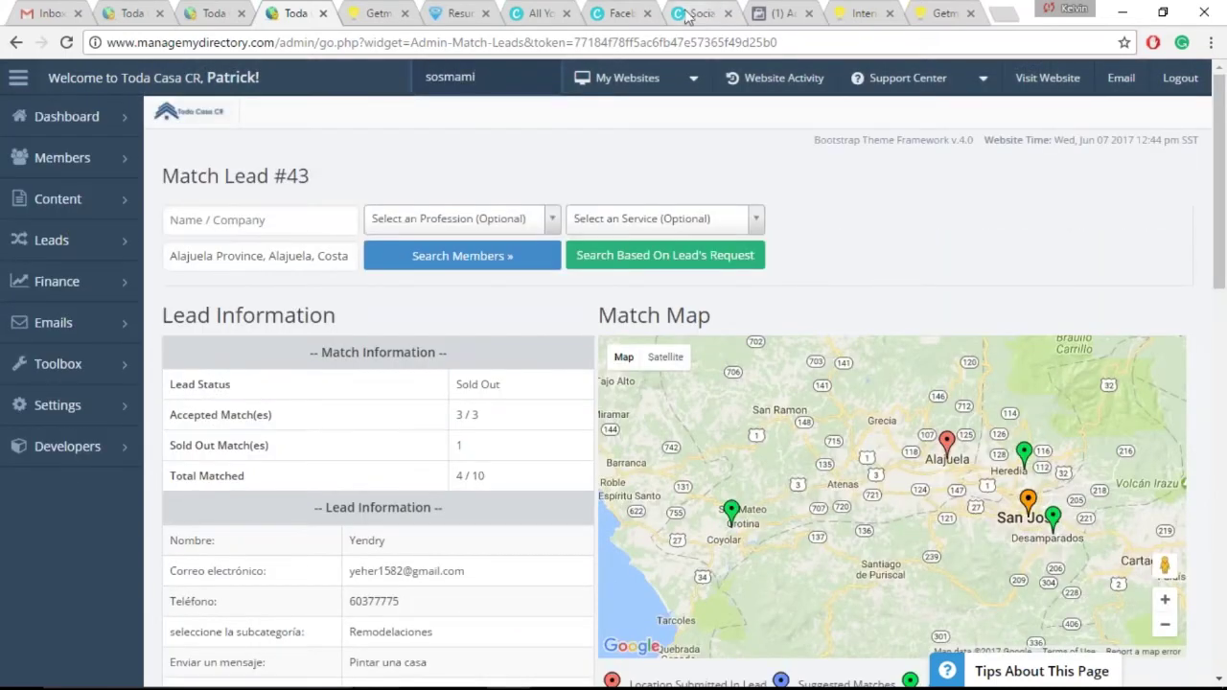
pyautogui.click(462, 105)
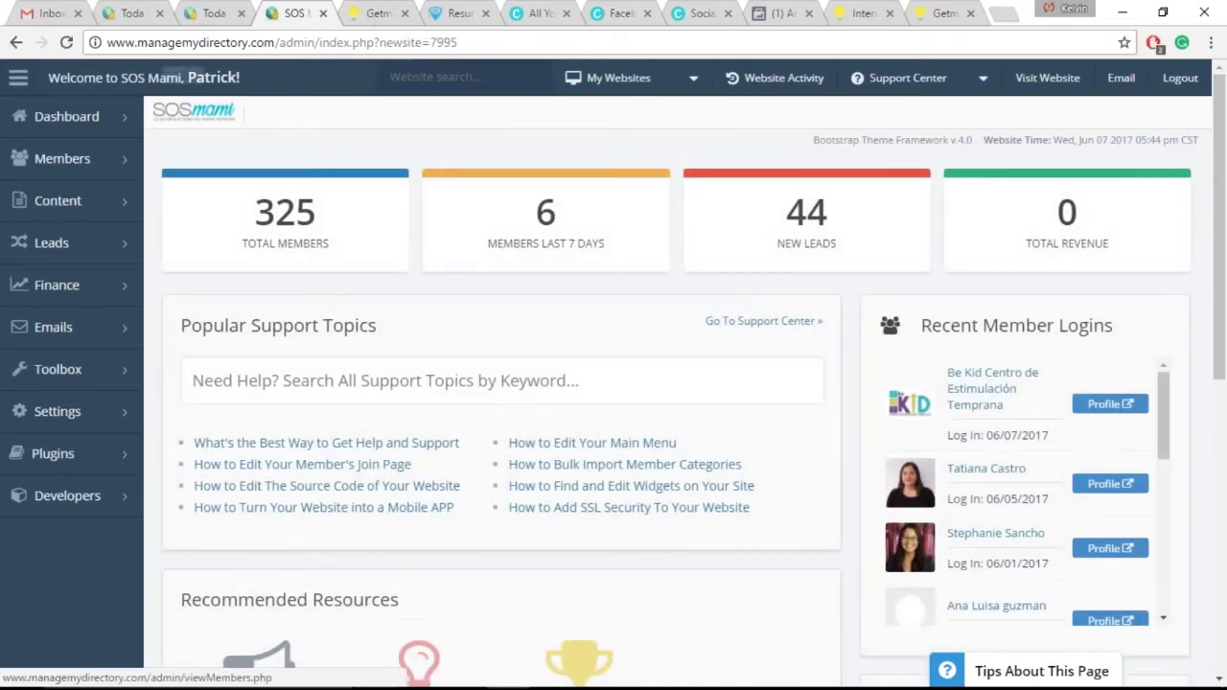
pyautogui.moveTo(87, 285)
pyautogui.moveTo(96, 247)
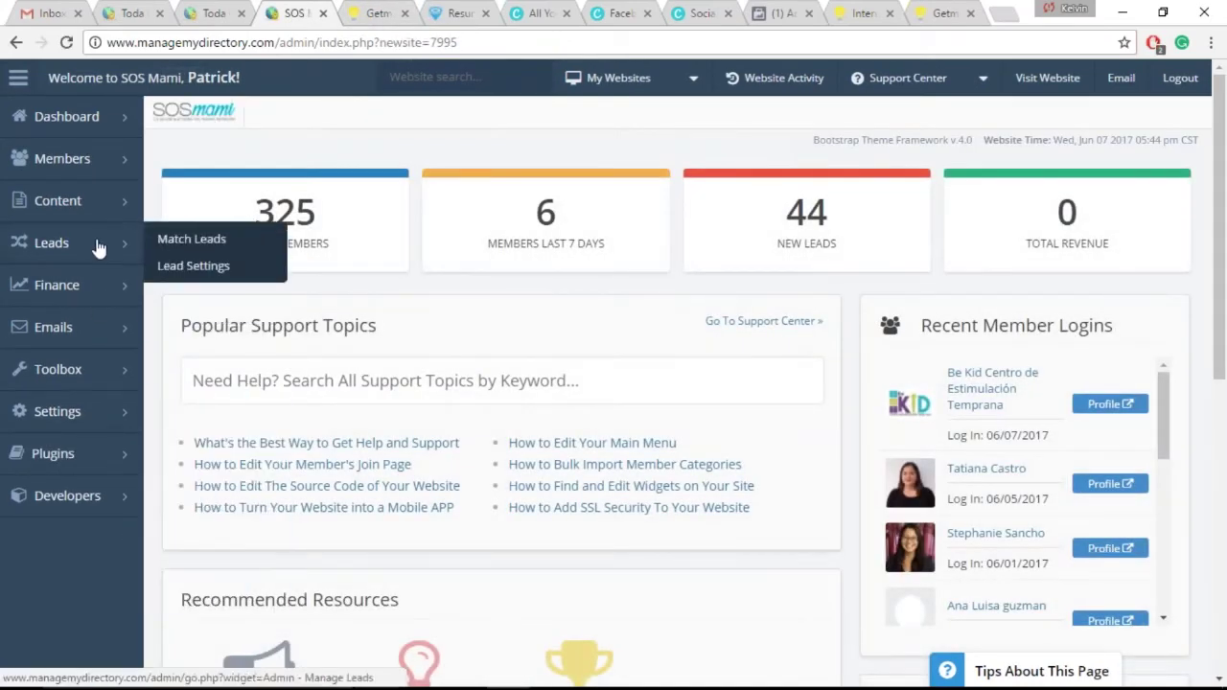
pyautogui.click(182, 244)
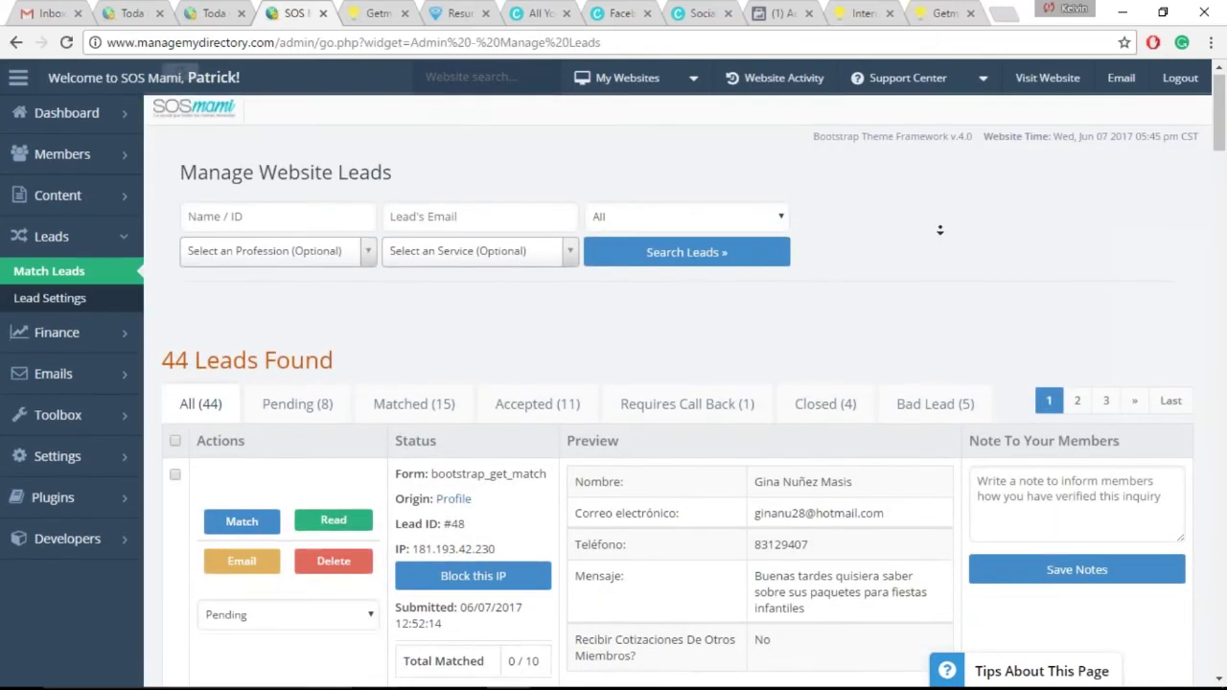
# Step: Open the matching page of the first lead in the list and review its lead information and suggested matches
pyautogui.scroll(-2, 939, 227)
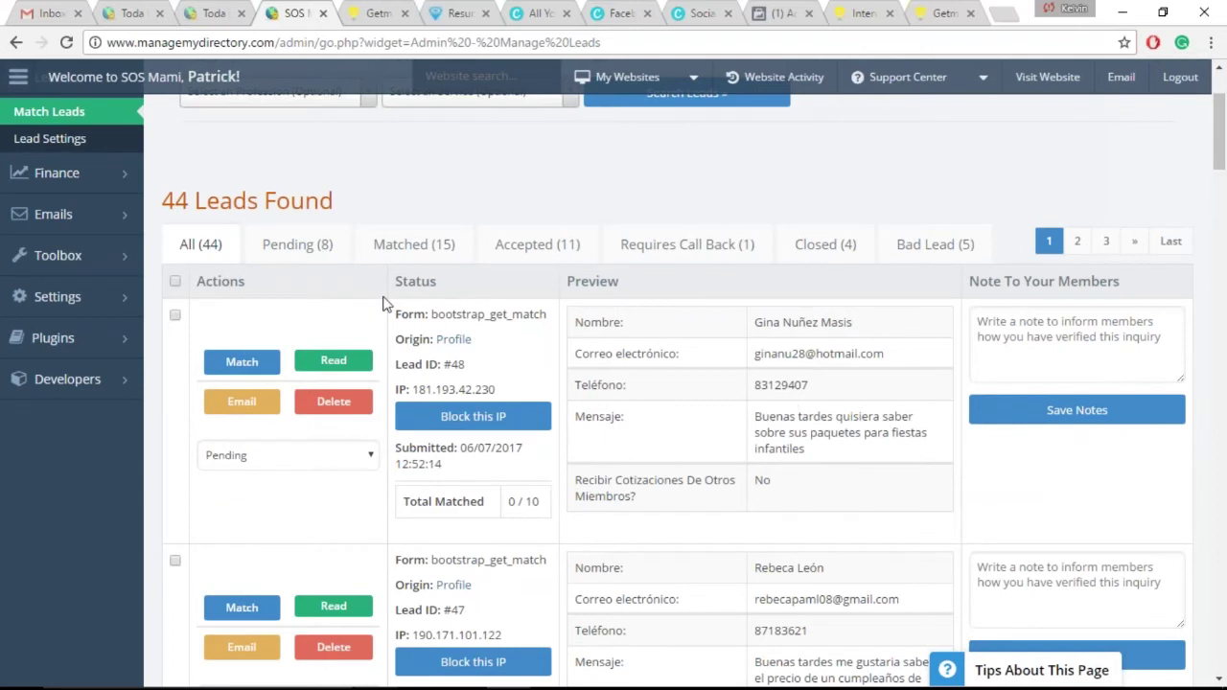
pyautogui.click(245, 364)
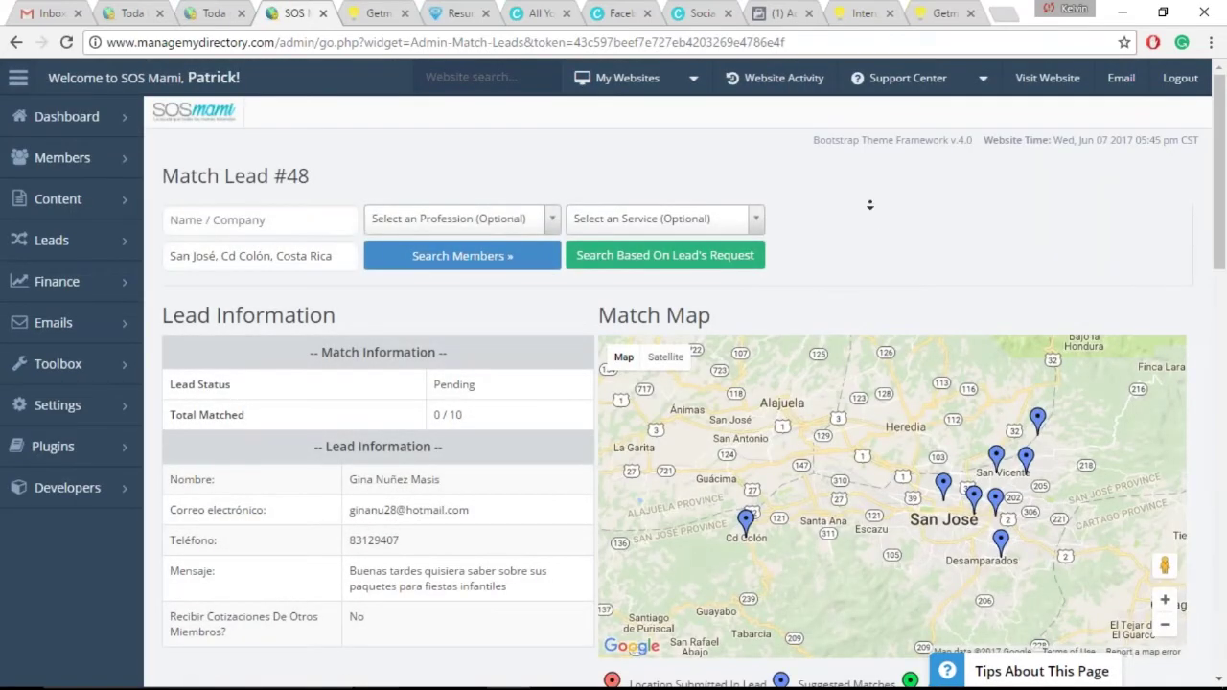
pyautogui.scroll(-10, 869, 204)
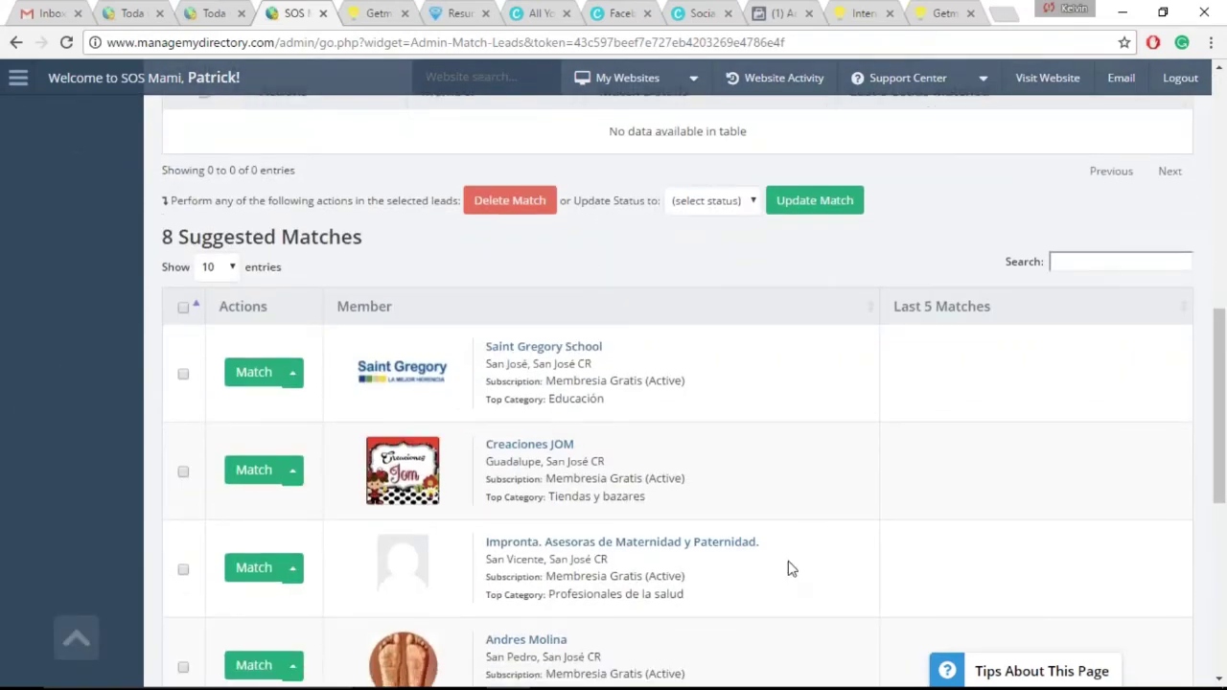
pyautogui.scroll(4, 788, 569)
pyautogui.scroll(2, 351, 468)
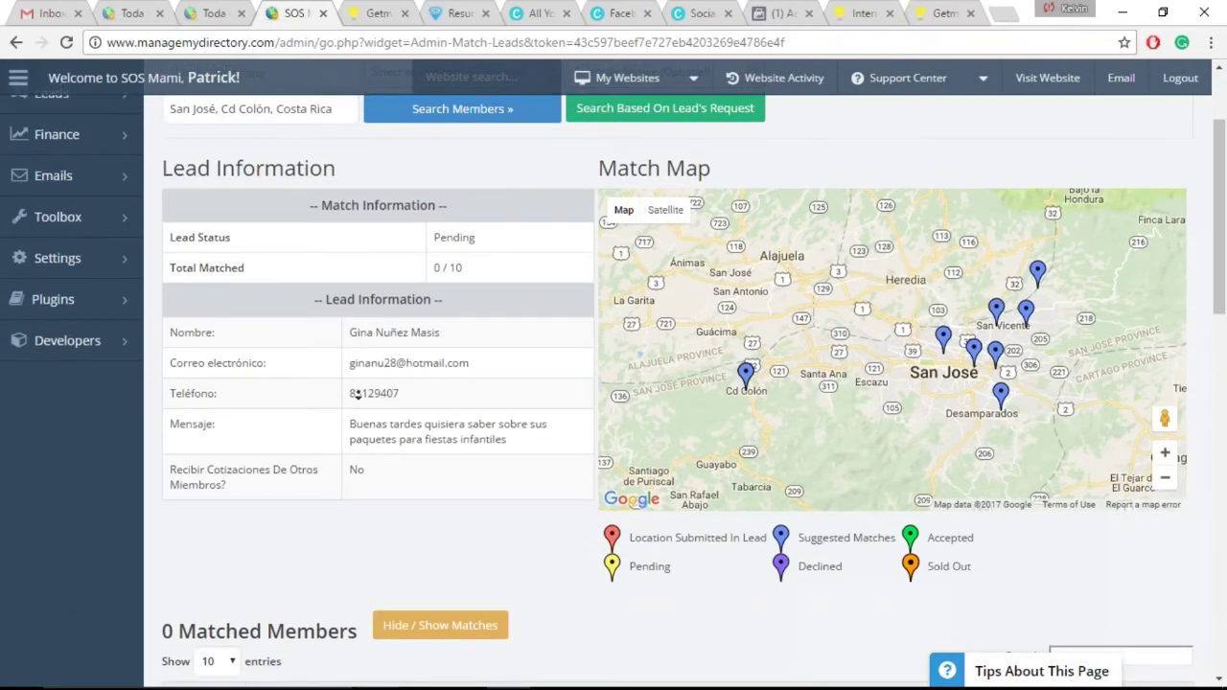
pyautogui.scroll(-7, 357, 395)
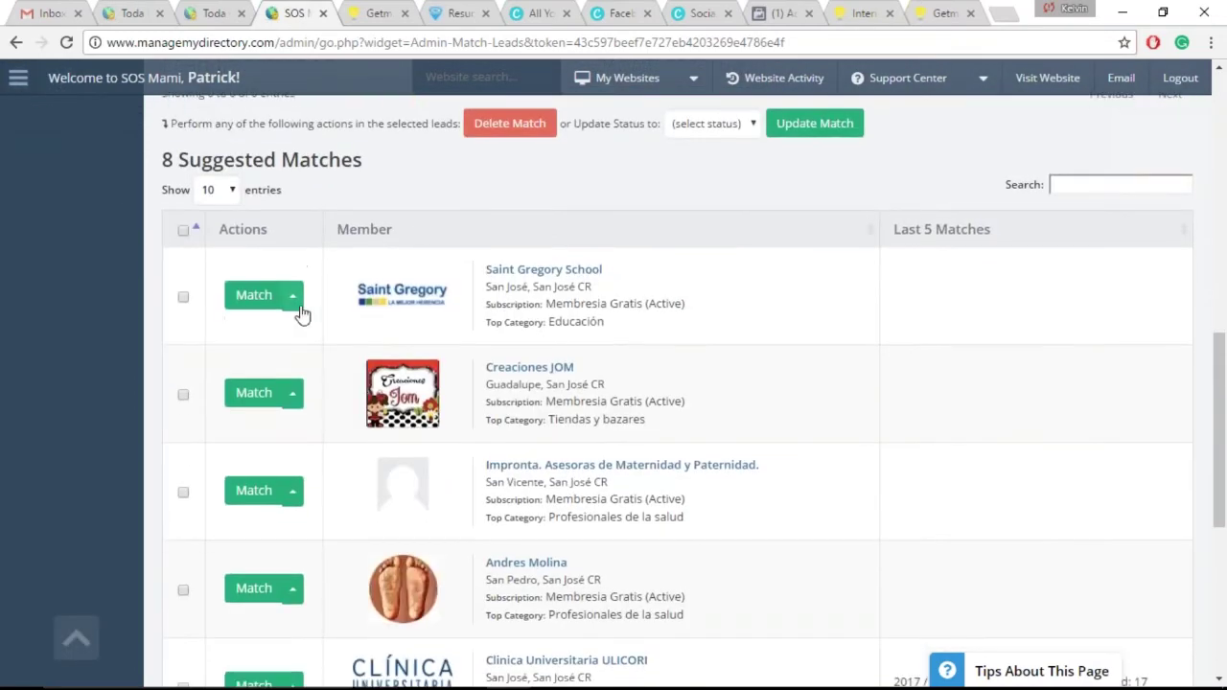
# Step: For the suggested match Saint Gregory School, open the custom preview email that sets the match as Accepted
pyautogui.click(300, 312)
pyautogui.click(292, 297)
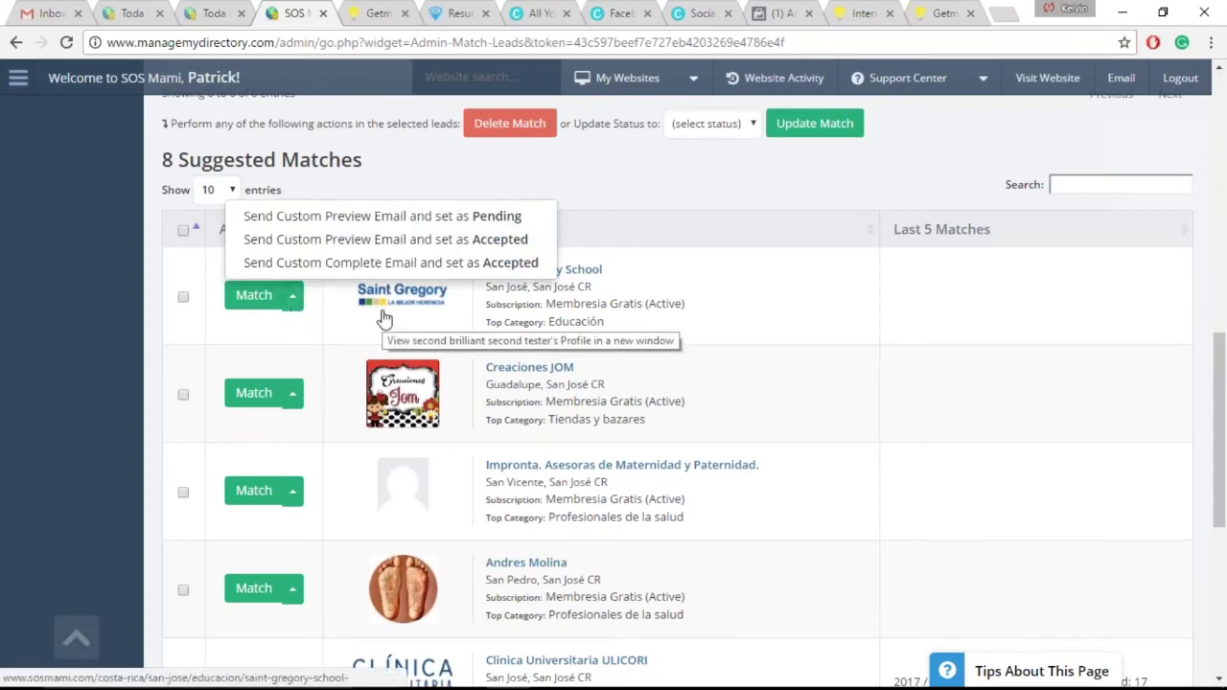
pyautogui.click(406, 241)
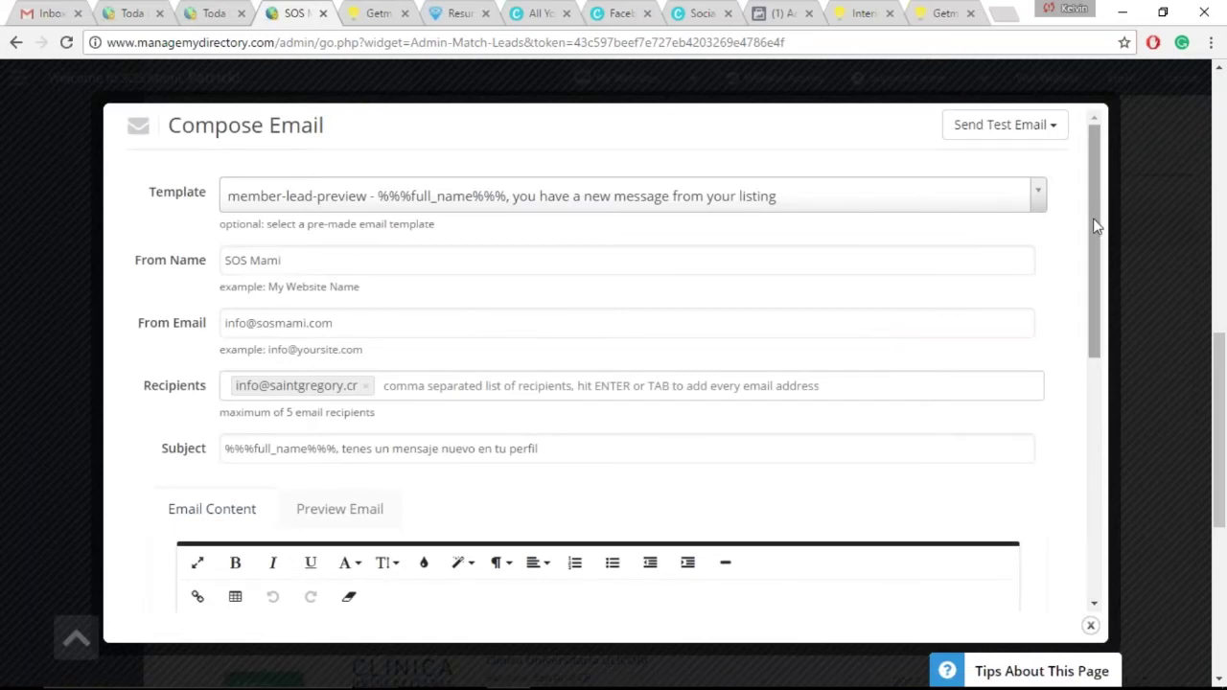
# Step: Examine the preview email's template, recipients and message content with the lead details, and cancel the email without sending it
pyautogui.scroll(-1, 1093, 218)
pyautogui.scroll(-1, 1101, 289)
pyautogui.click(353, 283)
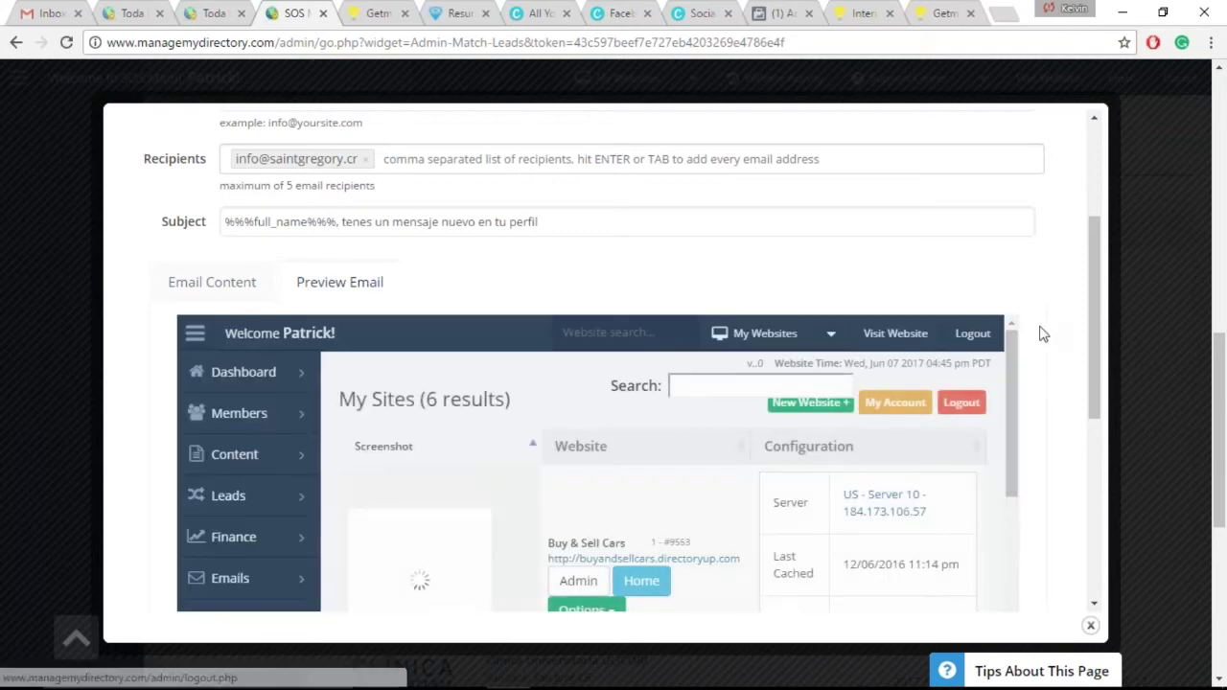
pyautogui.click(231, 284)
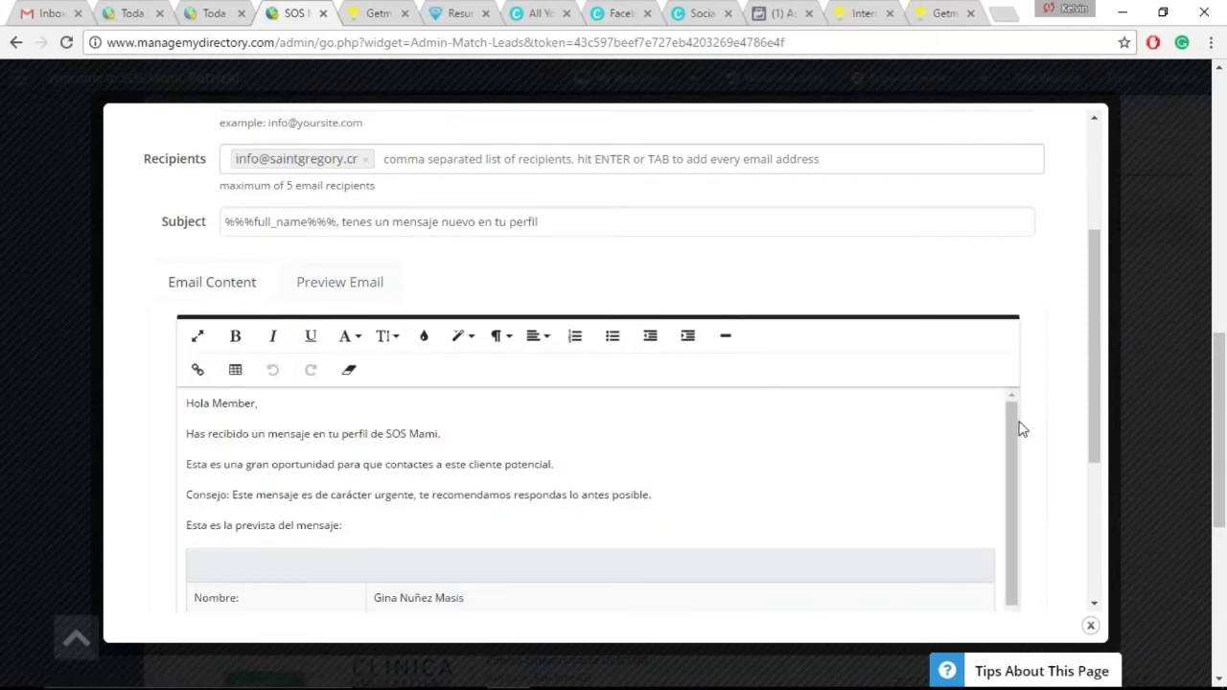
pyautogui.moveTo(1019, 431); pyautogui.dragTo(1006, 470)
pyautogui.scroll(-2, 1102, 350)
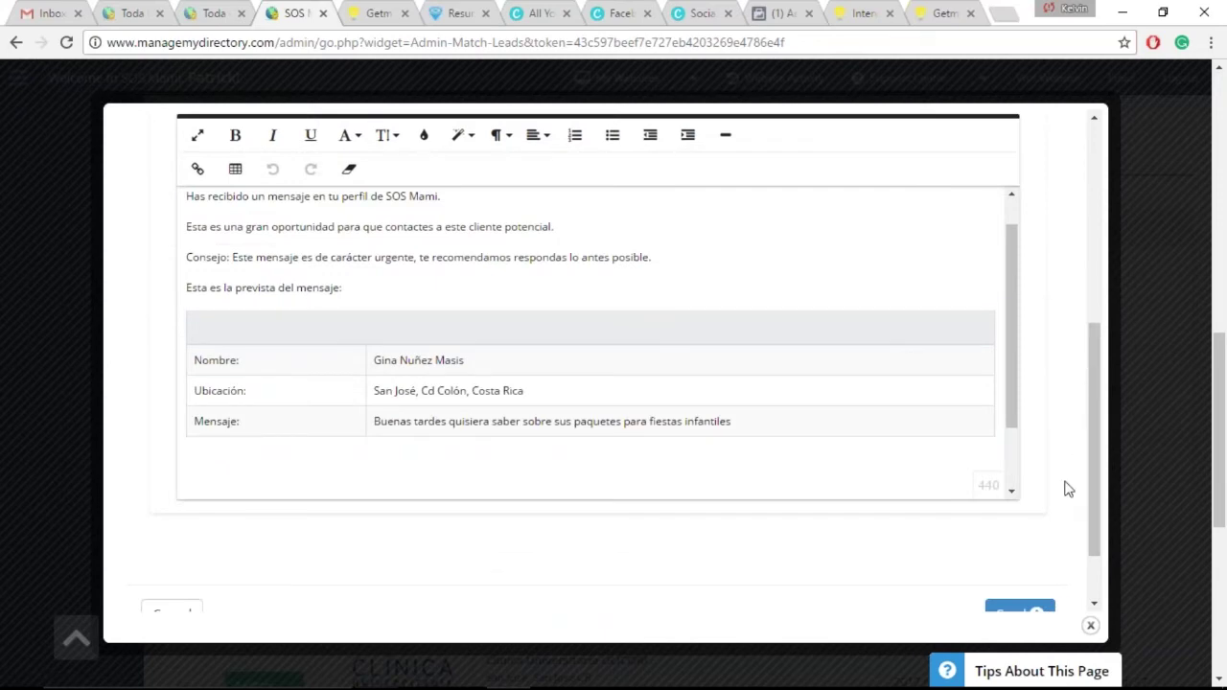
pyautogui.scroll(1, 1022, 364)
pyautogui.scroll(5, 1024, 364)
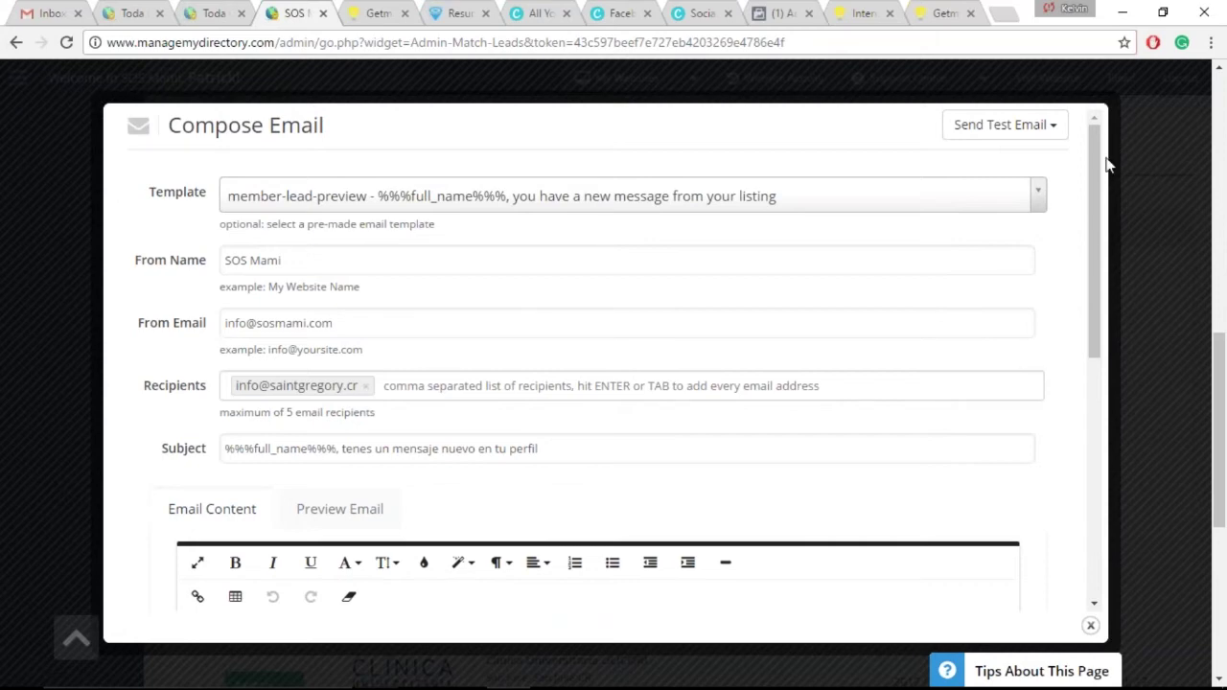
pyautogui.moveTo(1103, 191); pyautogui.dragTo(1126, 512)
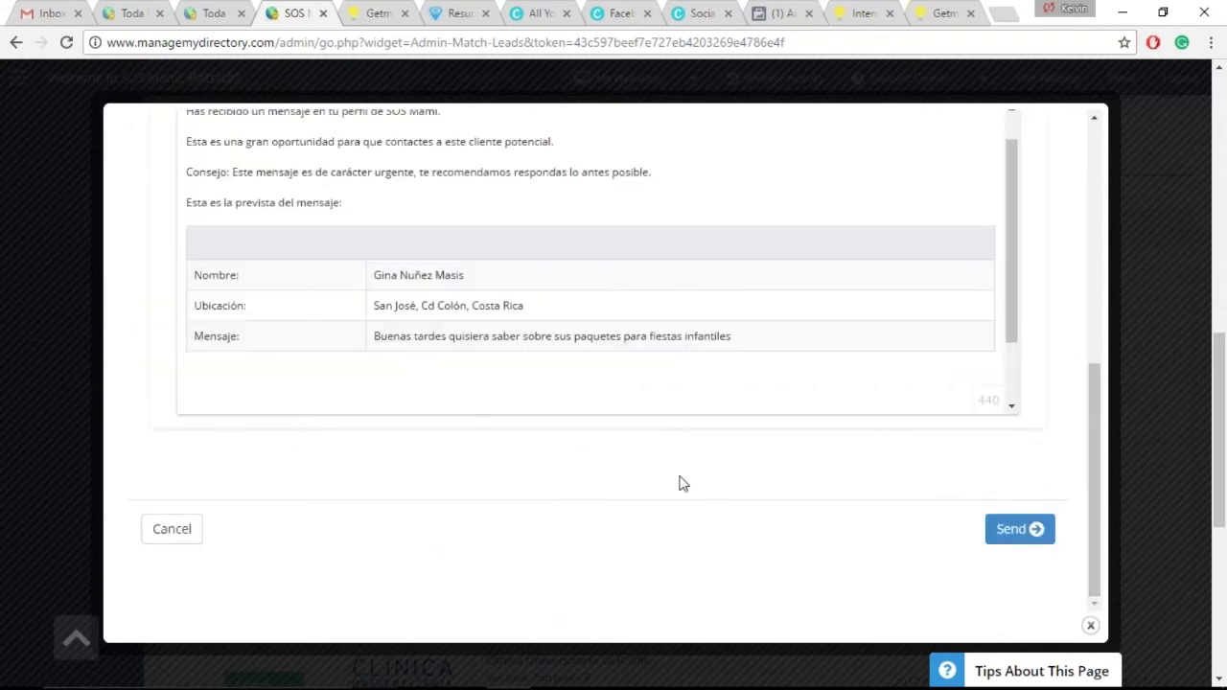
pyautogui.click(162, 542)
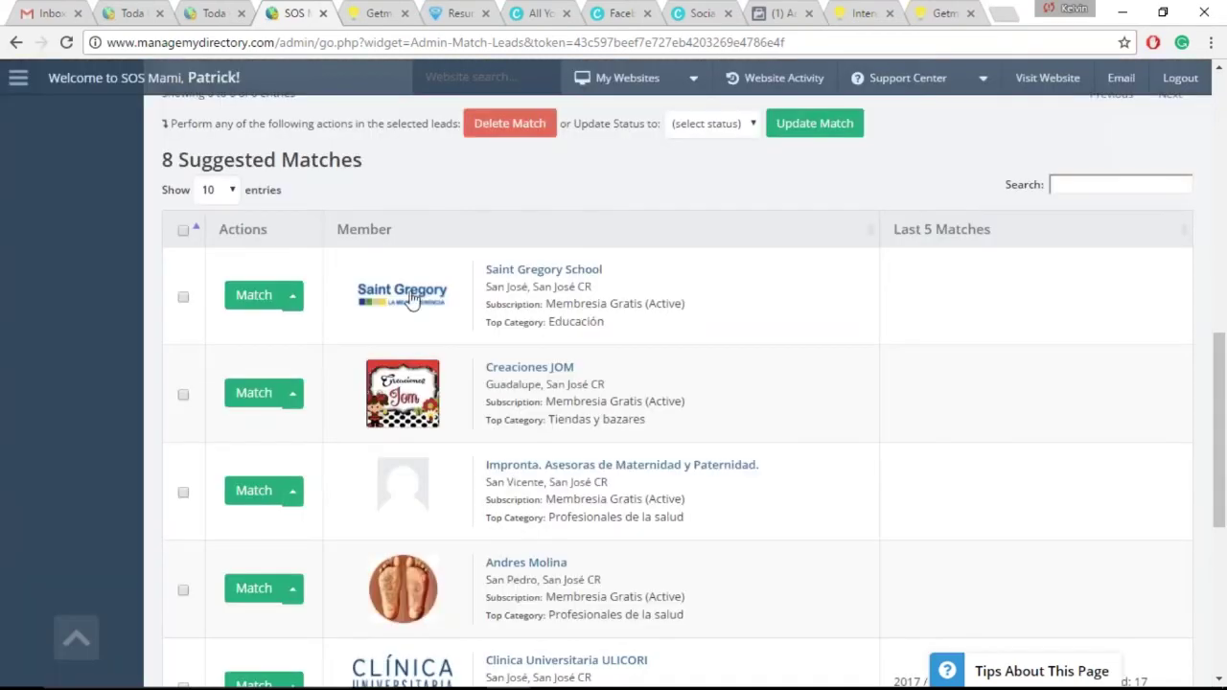
# Step: Open the custom complete email set as Accepted for Saint Gregory School and examine the lead's phone number in its content
pyautogui.click(299, 303)
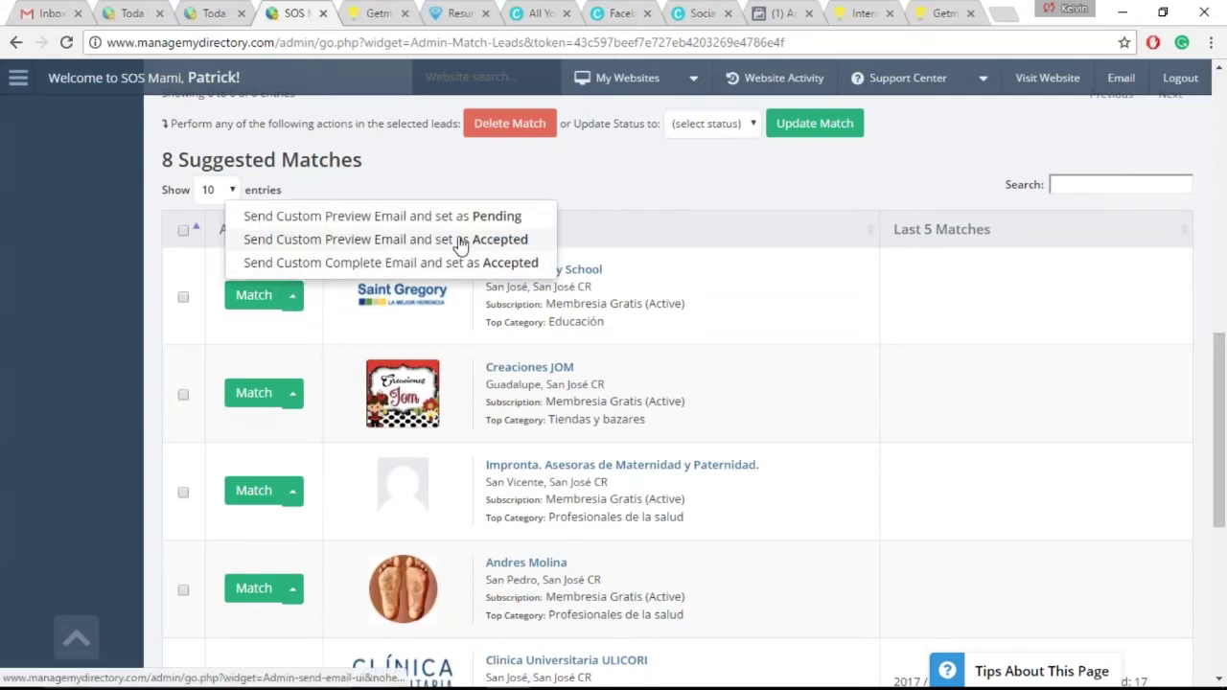
pyautogui.click(406, 277)
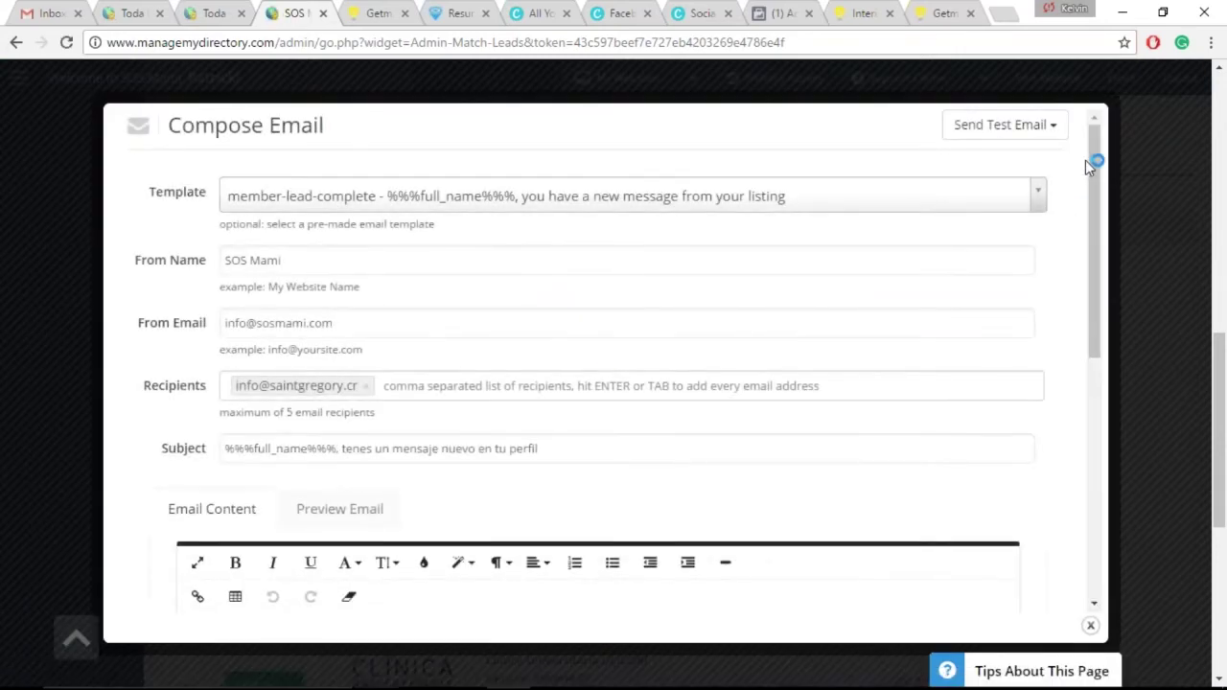
pyautogui.moveTo(1103, 170); pyautogui.dragTo(1103, 381)
pyautogui.moveTo(499, 389); pyautogui.dragTo(374, 419)
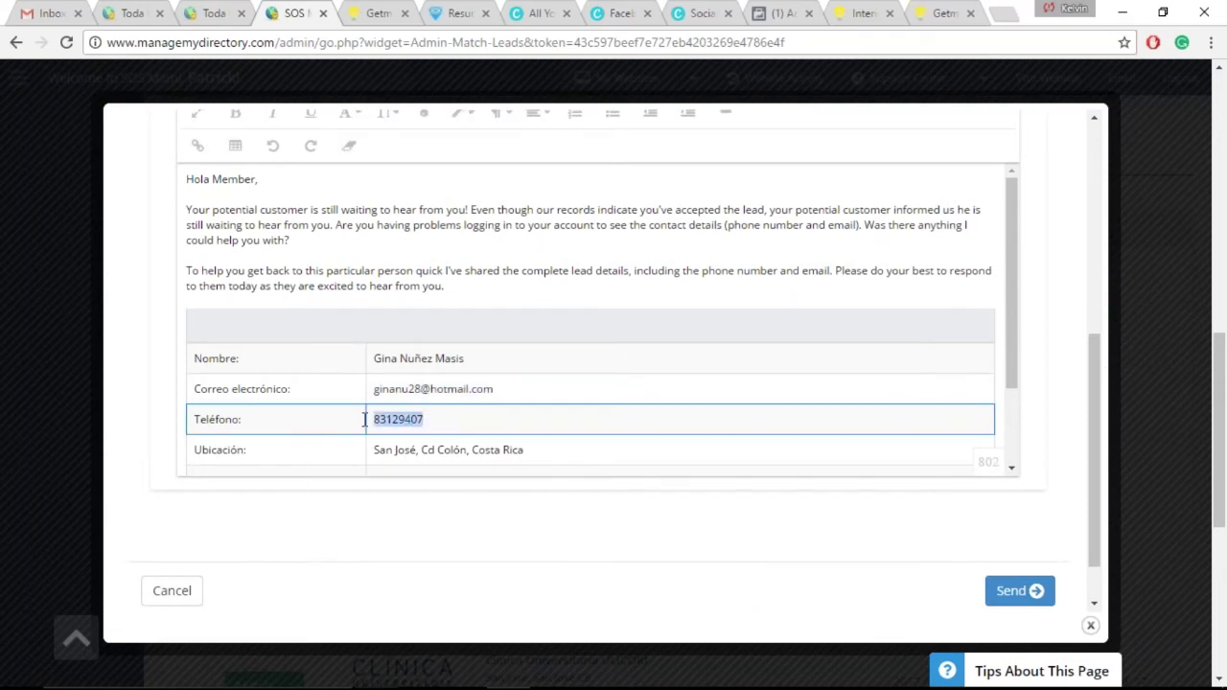
pyautogui.click(384, 419)
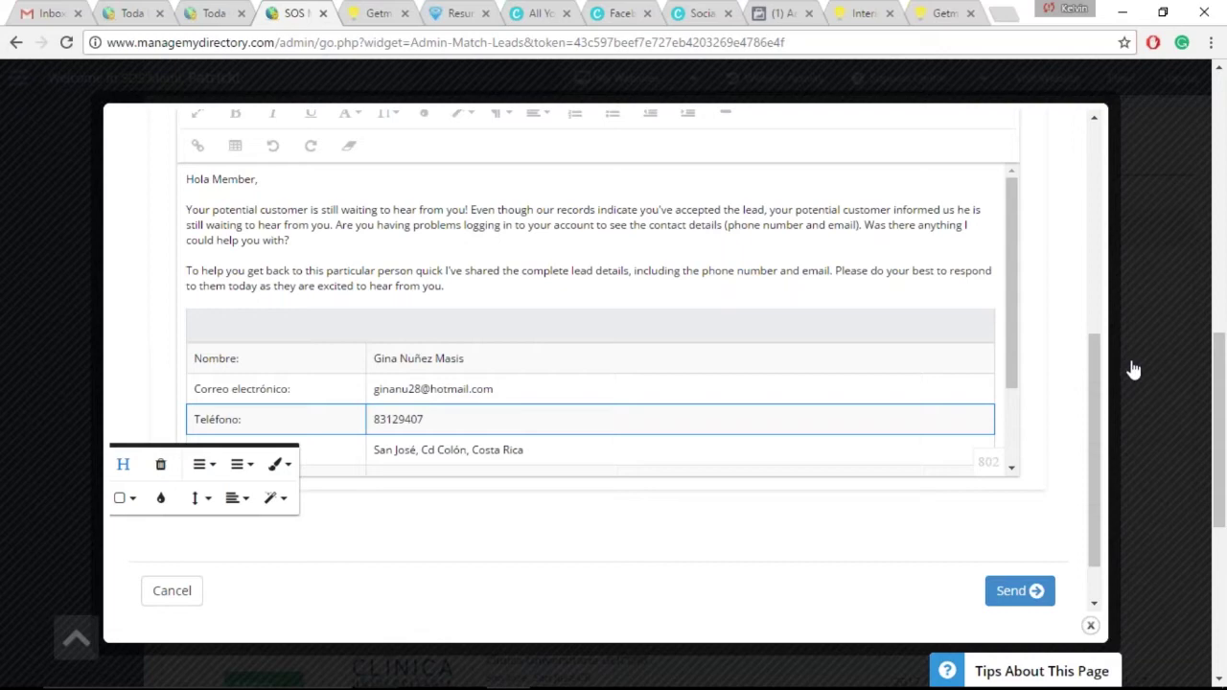
# Step: Close and reopen the custom complete email set as Accepted for Saint Gregory School, examine the lead's email and phone rows, and leave it unsent
pyautogui.click(1134, 369)
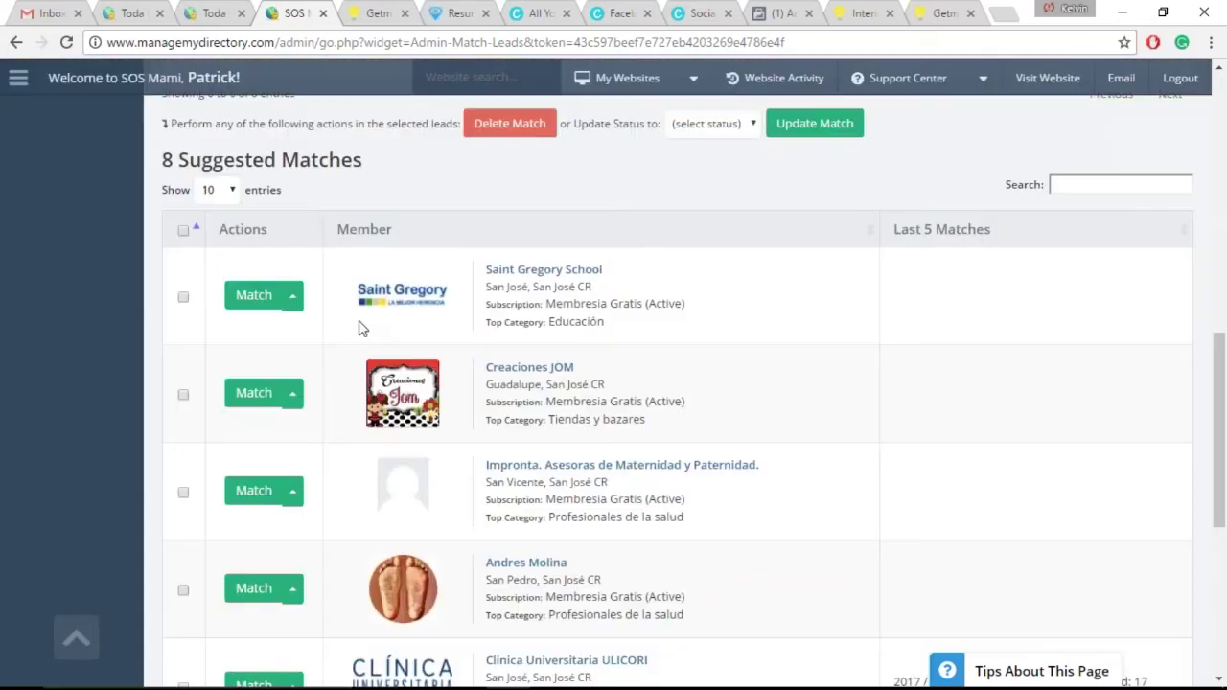
pyautogui.click(292, 296)
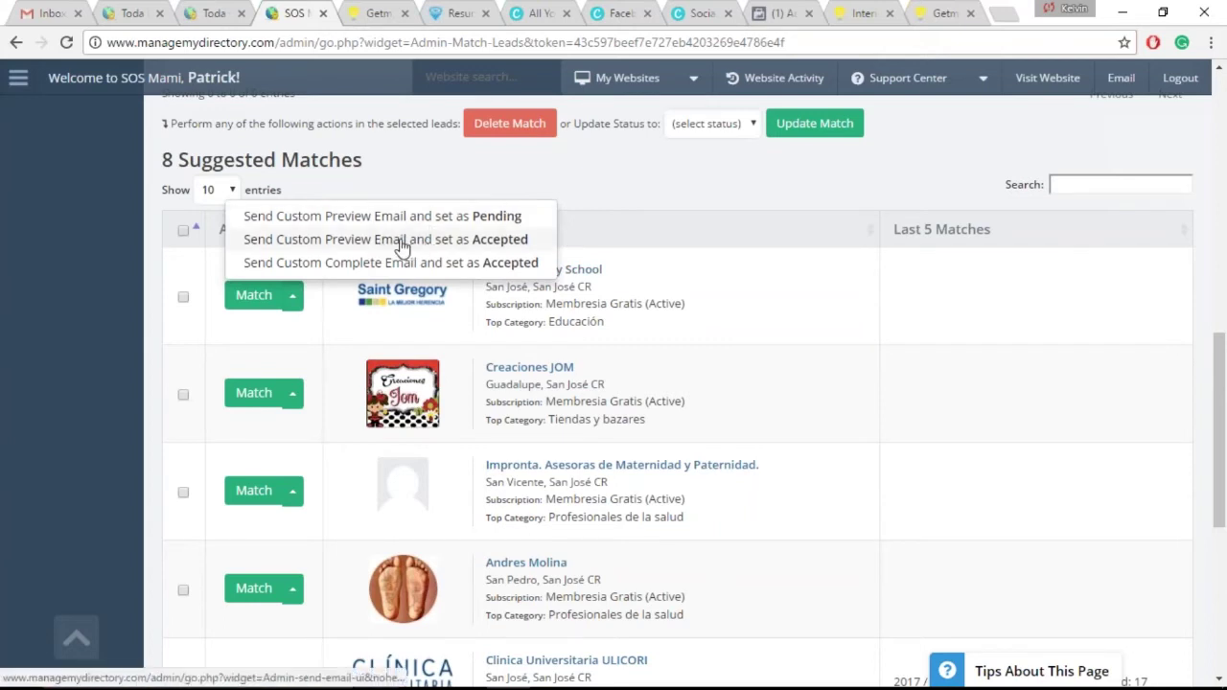
pyautogui.click(382, 269)
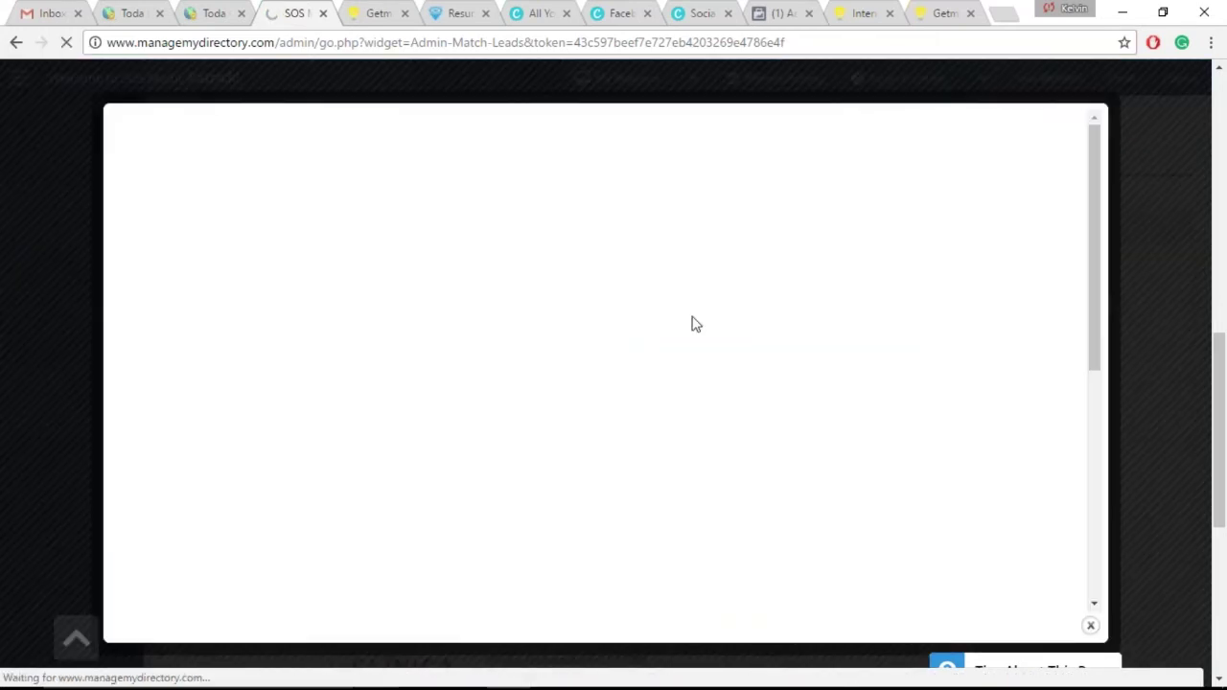
pyautogui.scroll(-3, 1077, 274)
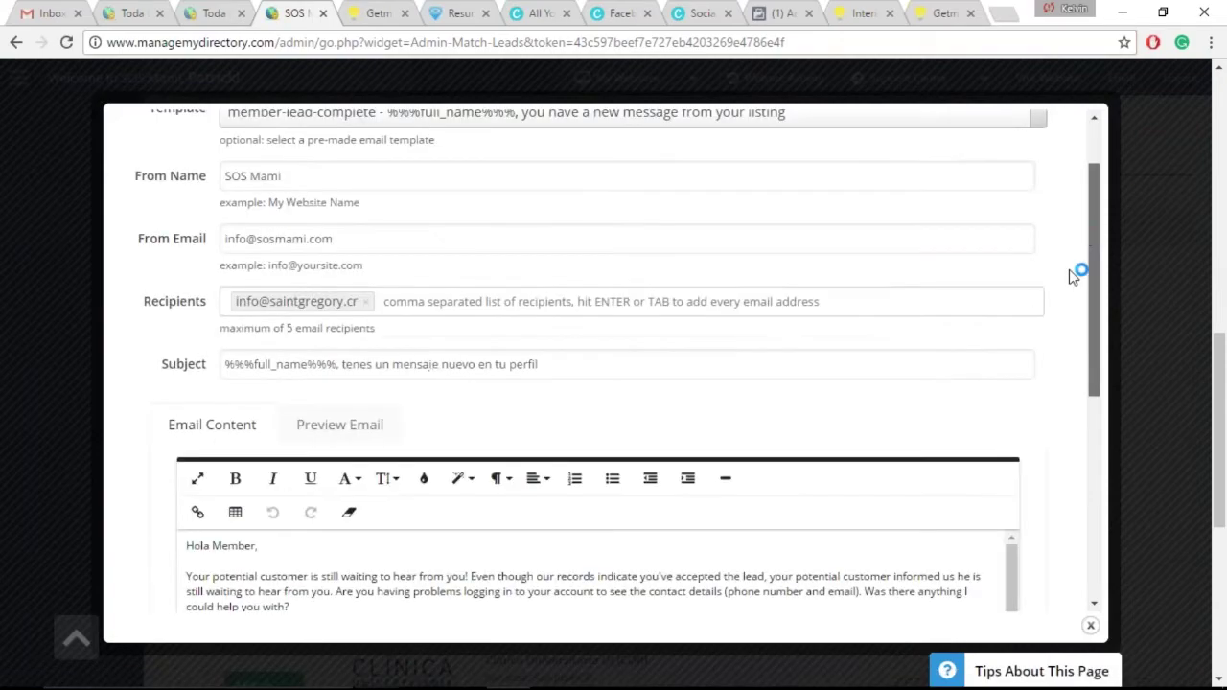
pyautogui.moveTo(460, 531); pyautogui.dragTo(215, 517)
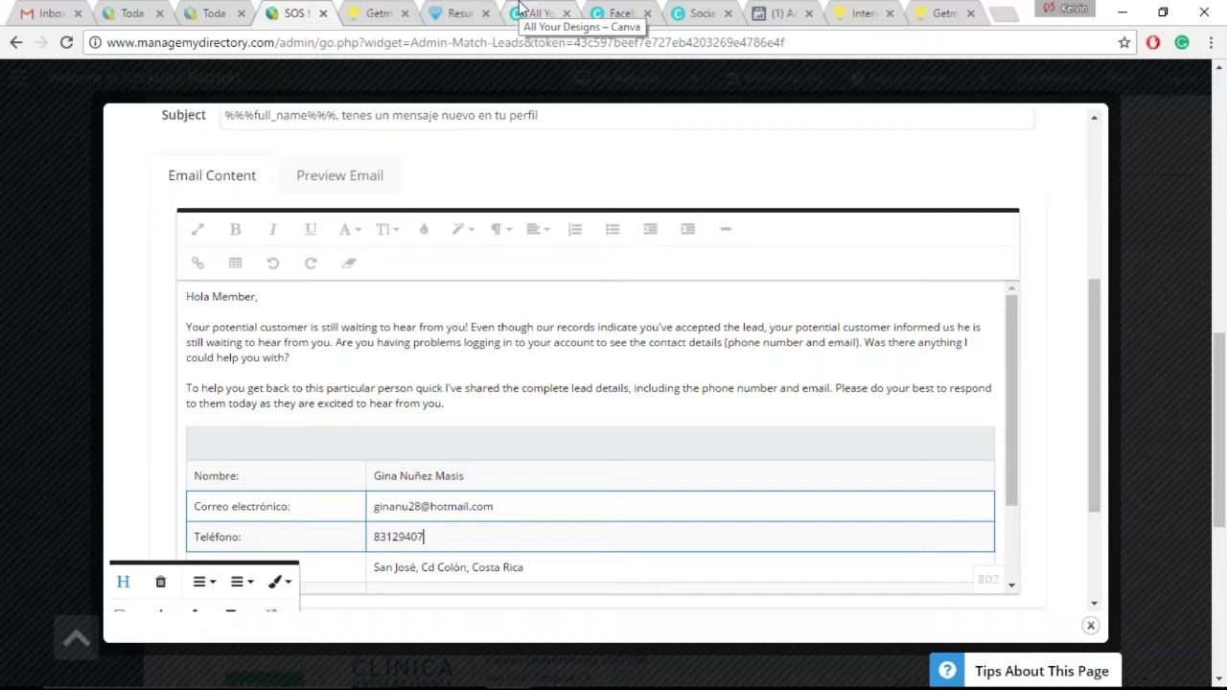
pyautogui.click(1158, 354)
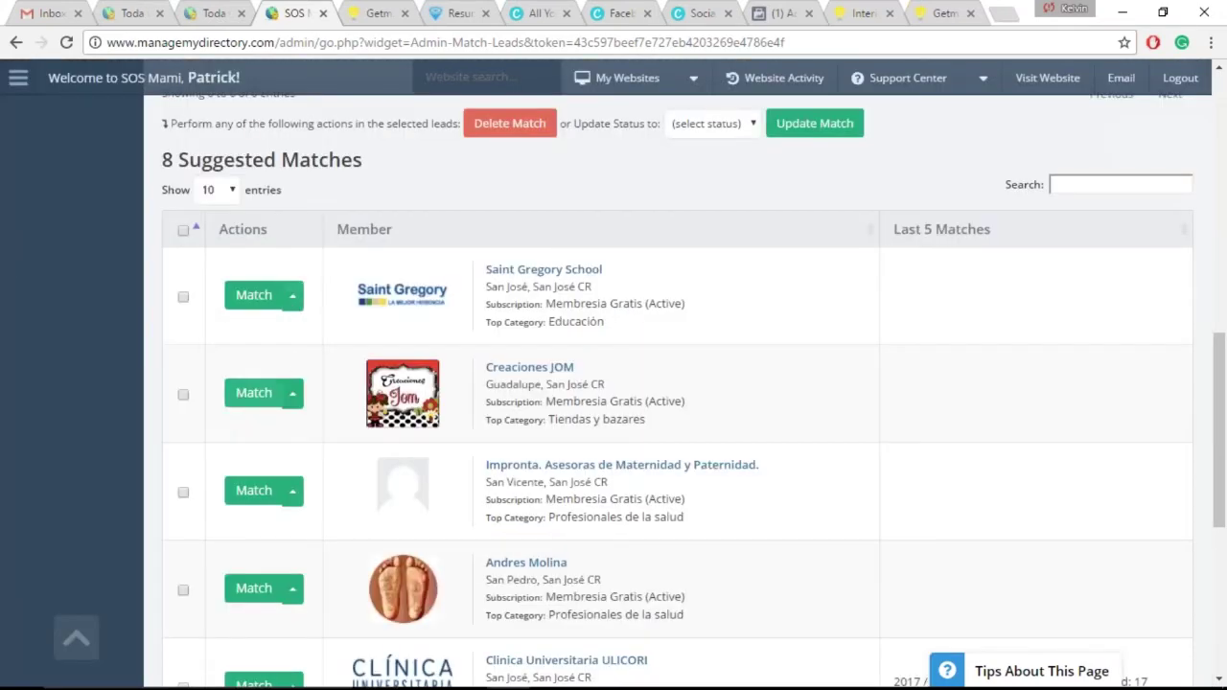
# Step: View the custom email matching options for the suggested match Creaciones JOM without choosing one
pyautogui.click(250, 385)
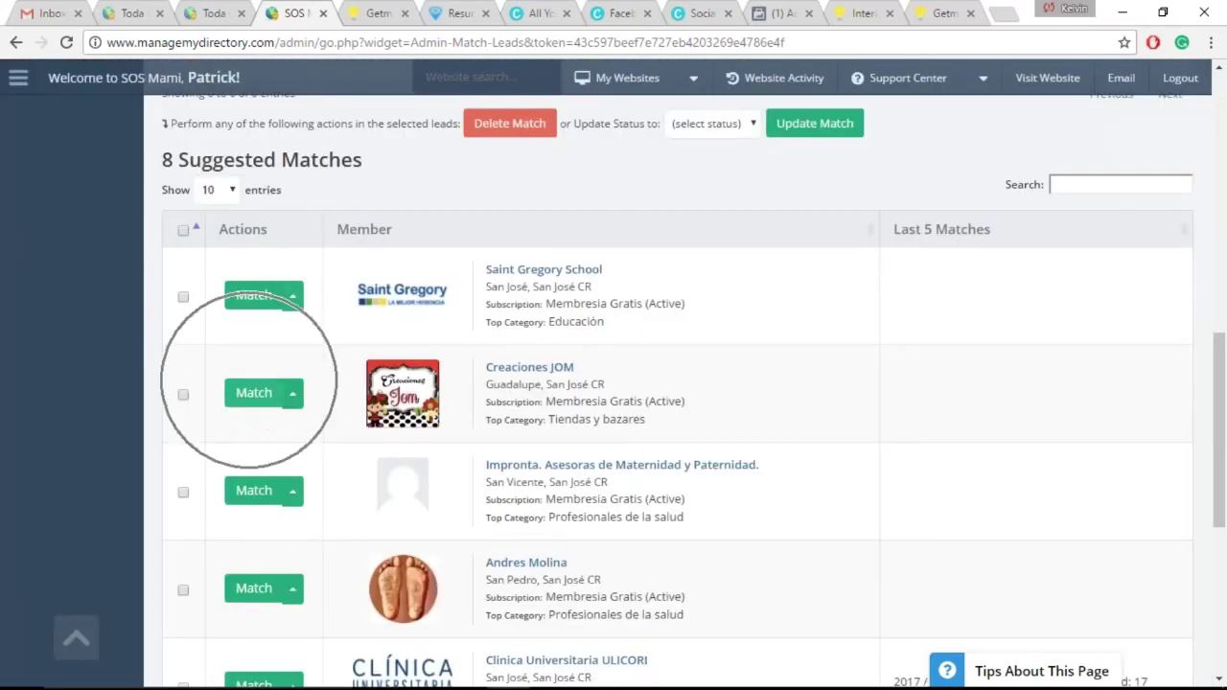
pyautogui.click(294, 394)
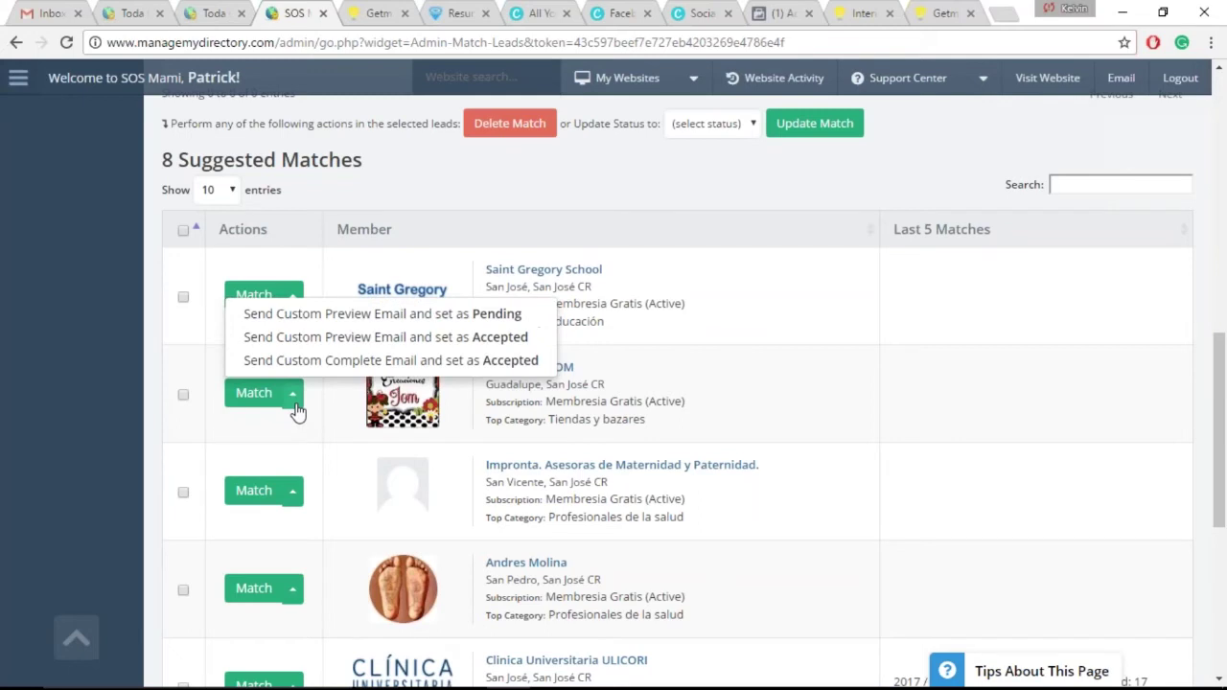
pyautogui.click(293, 401)
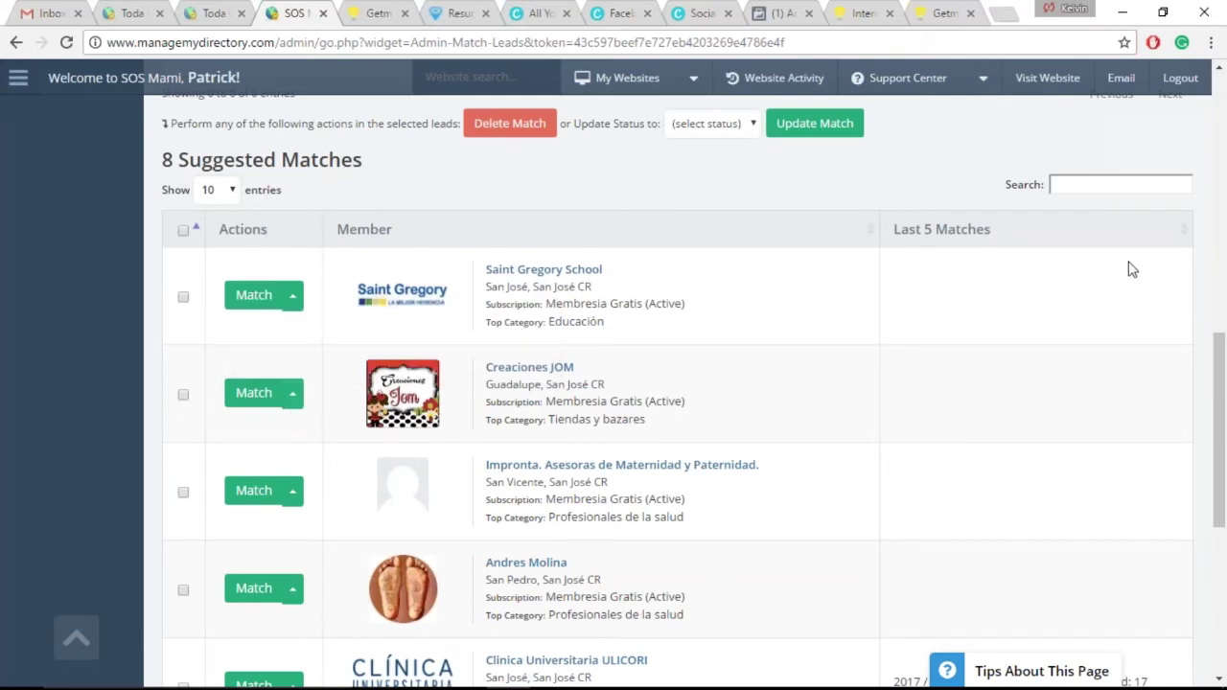
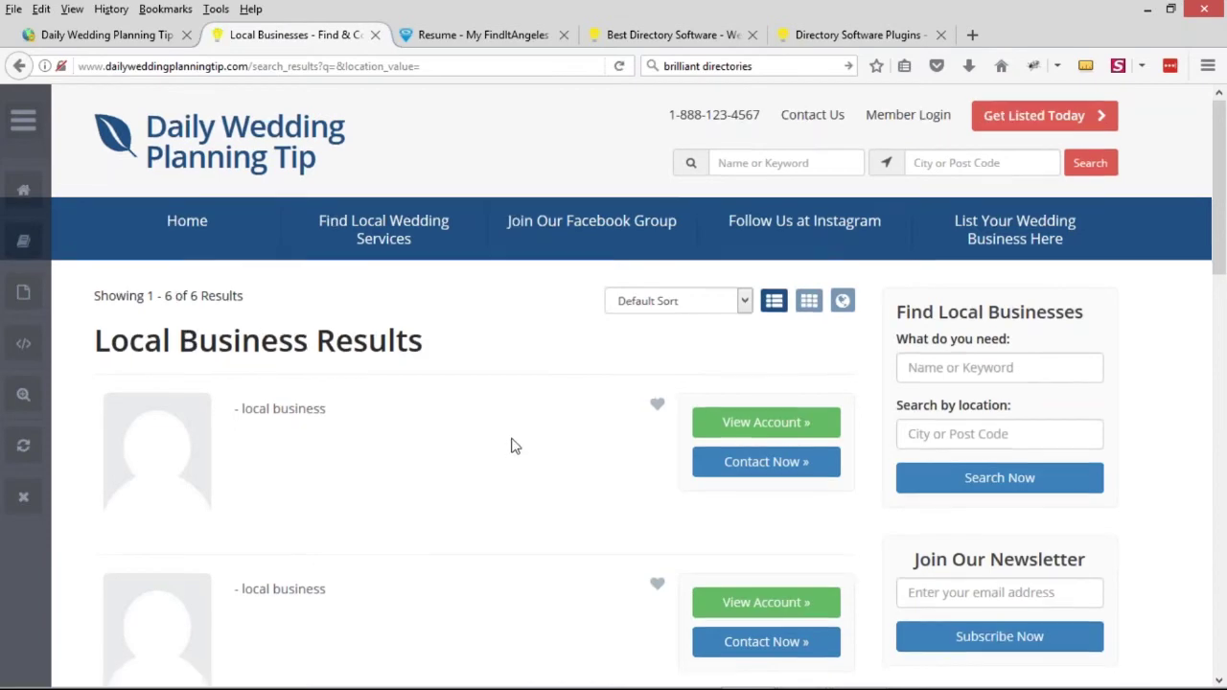
# Step: Look through the Daily Wedding Planning Tip search results and open the Best Wedding DJ Ever listing to examine its profile photo
pyautogui.scroll(-1, 511, 446)
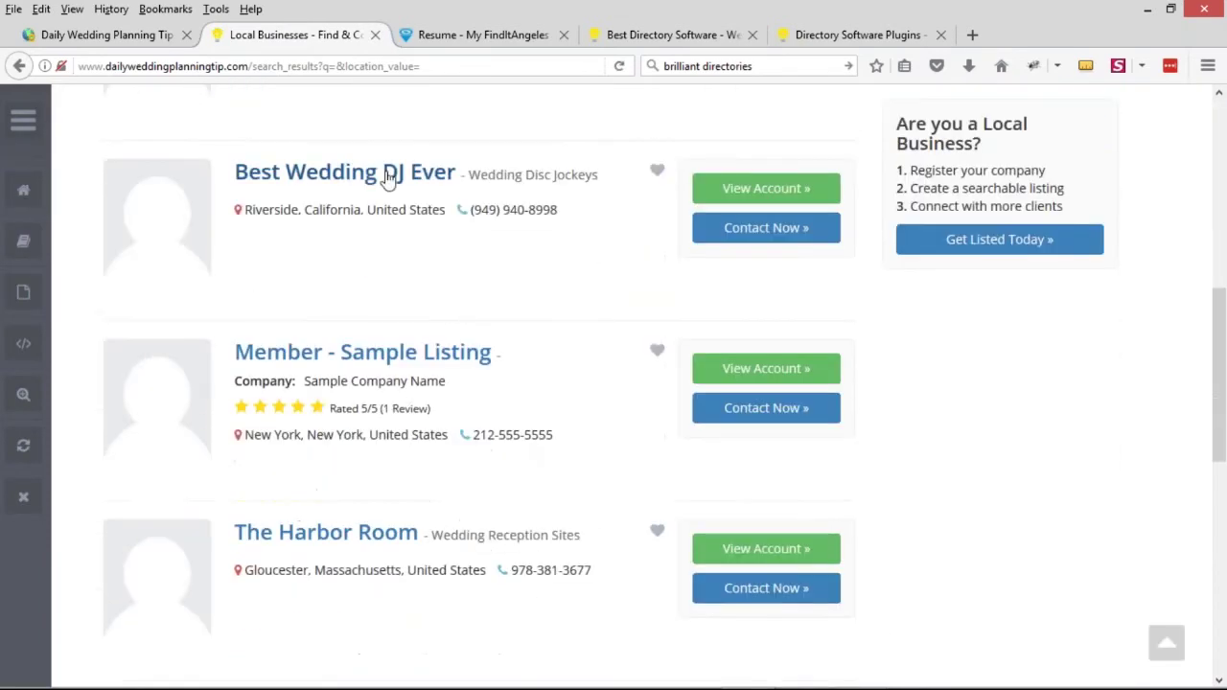
pyautogui.scroll(-2, 402, 372)
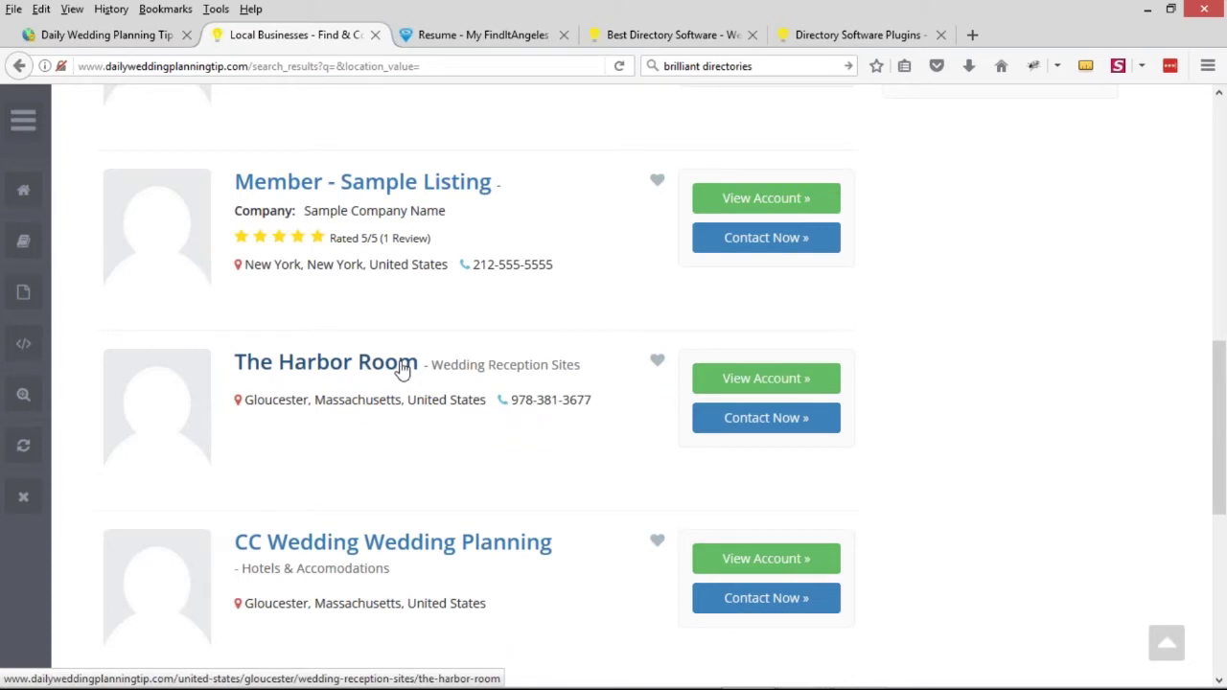
pyautogui.scroll(5, 421, 374)
pyautogui.click(357, 429)
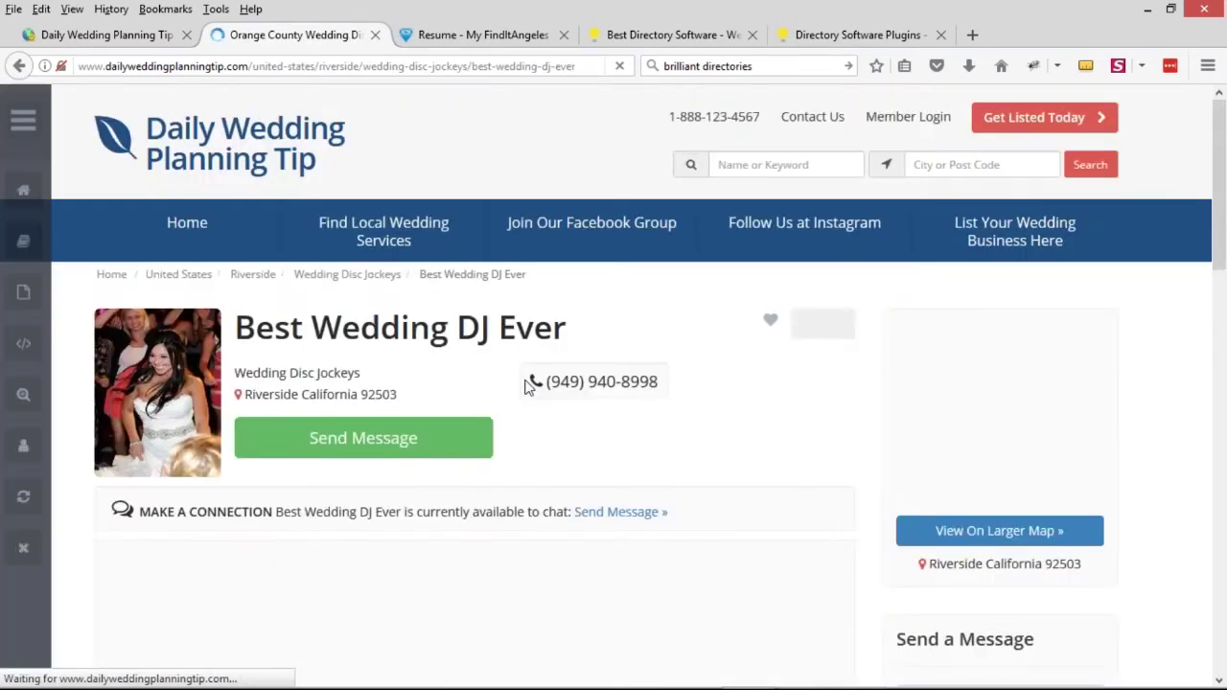
pyautogui.scroll(-4, 756, 375)
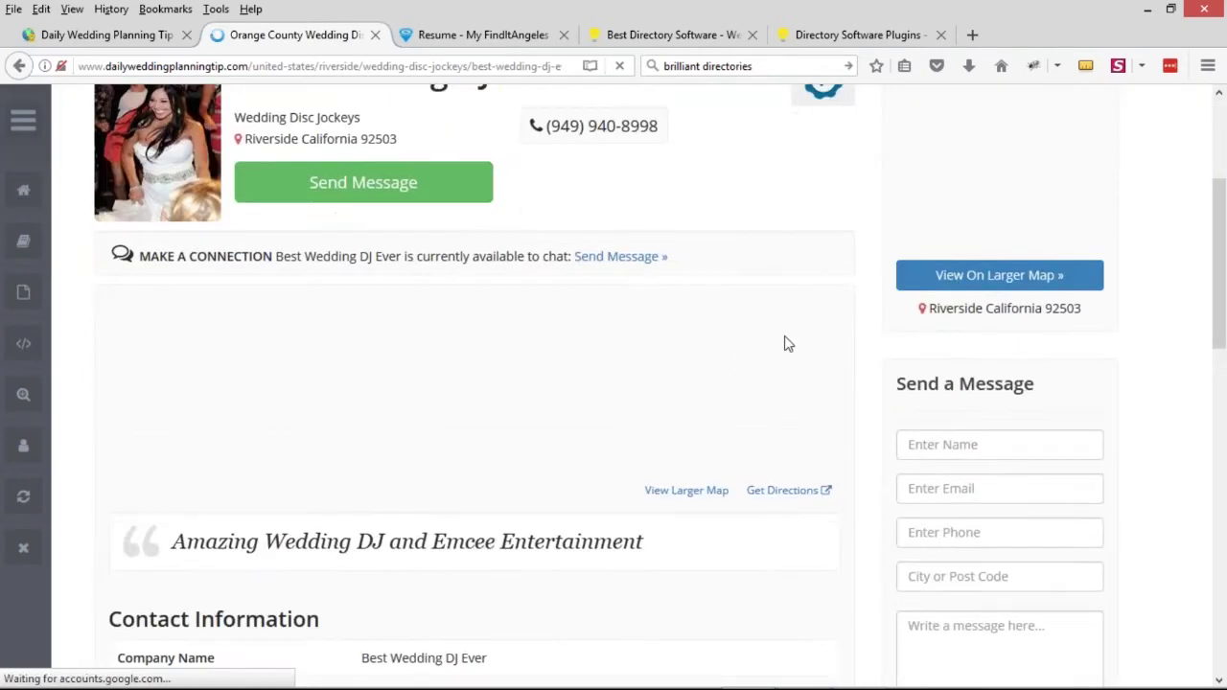
pyautogui.scroll(2, 177, 154)
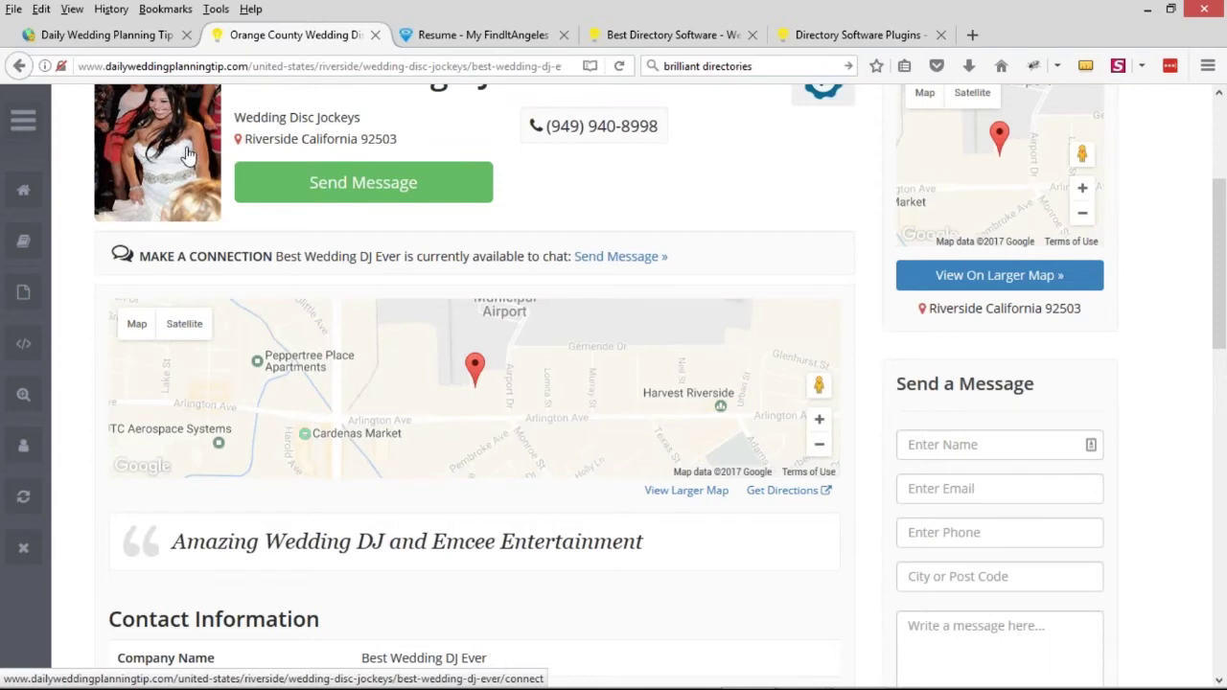
pyautogui.scroll(2, 178, 154)
pyautogui.scroll(2, 512, 244)
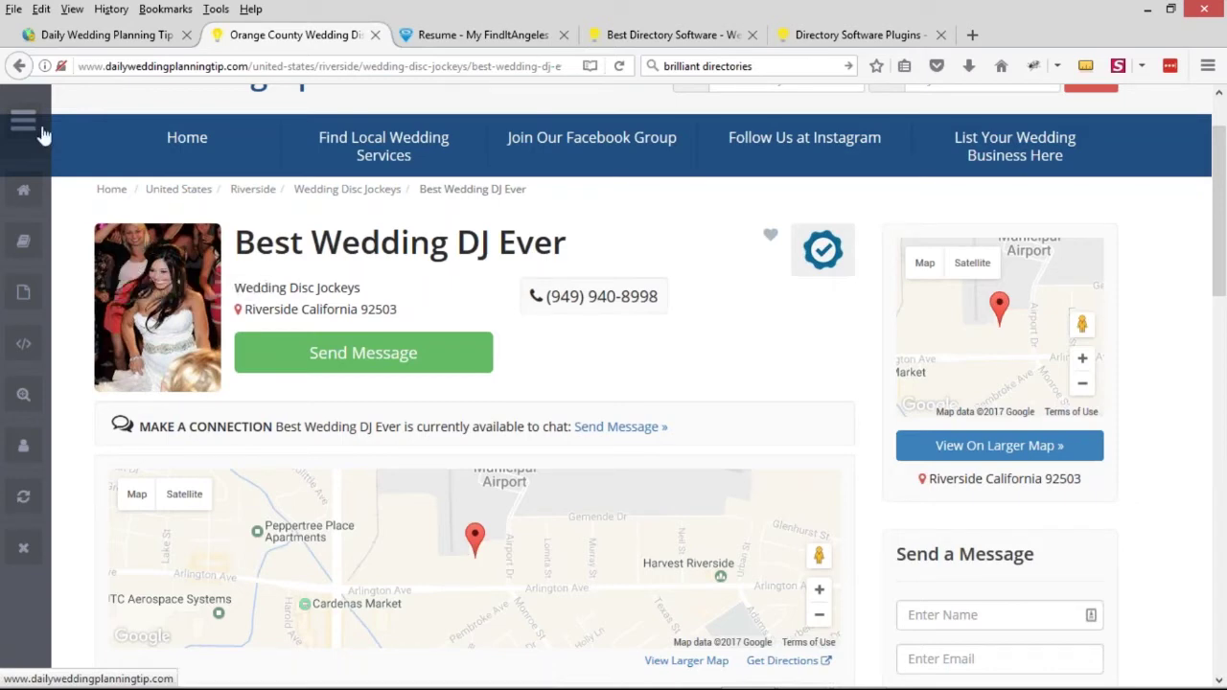
# Step: Return to the local business results and compare the listing images with the profile photo
pyautogui.click(20, 65)
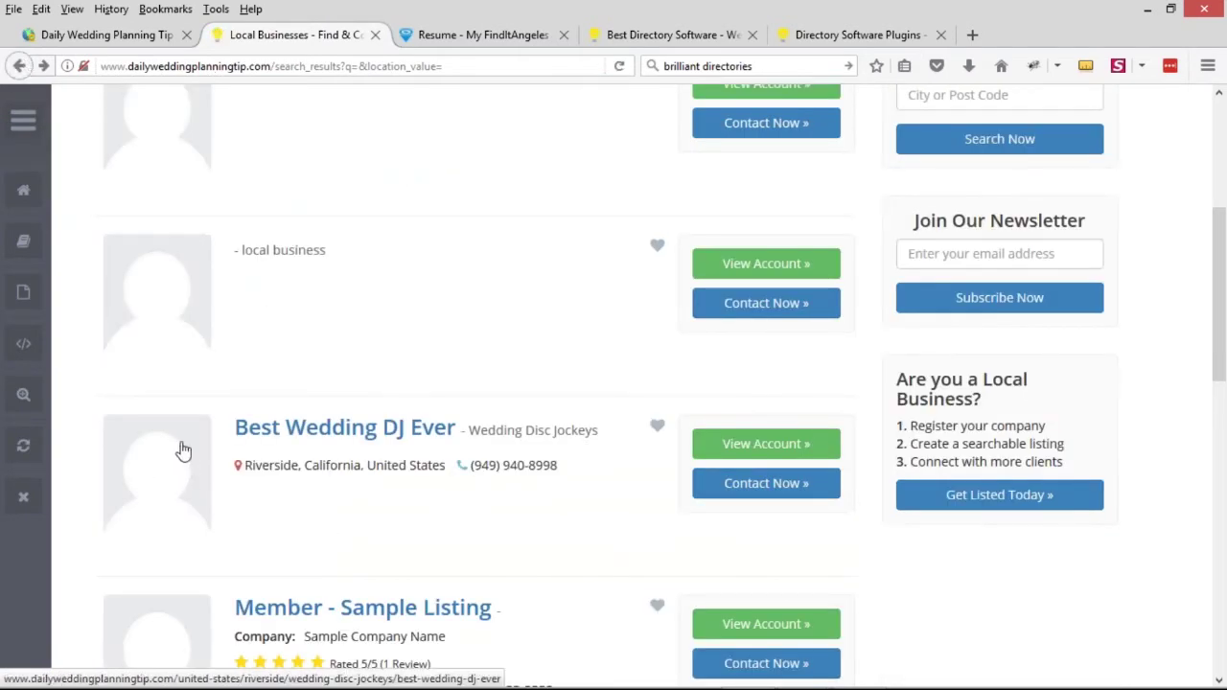
pyautogui.scroll(-2, 181, 450)
pyautogui.scroll(-2, 140, 395)
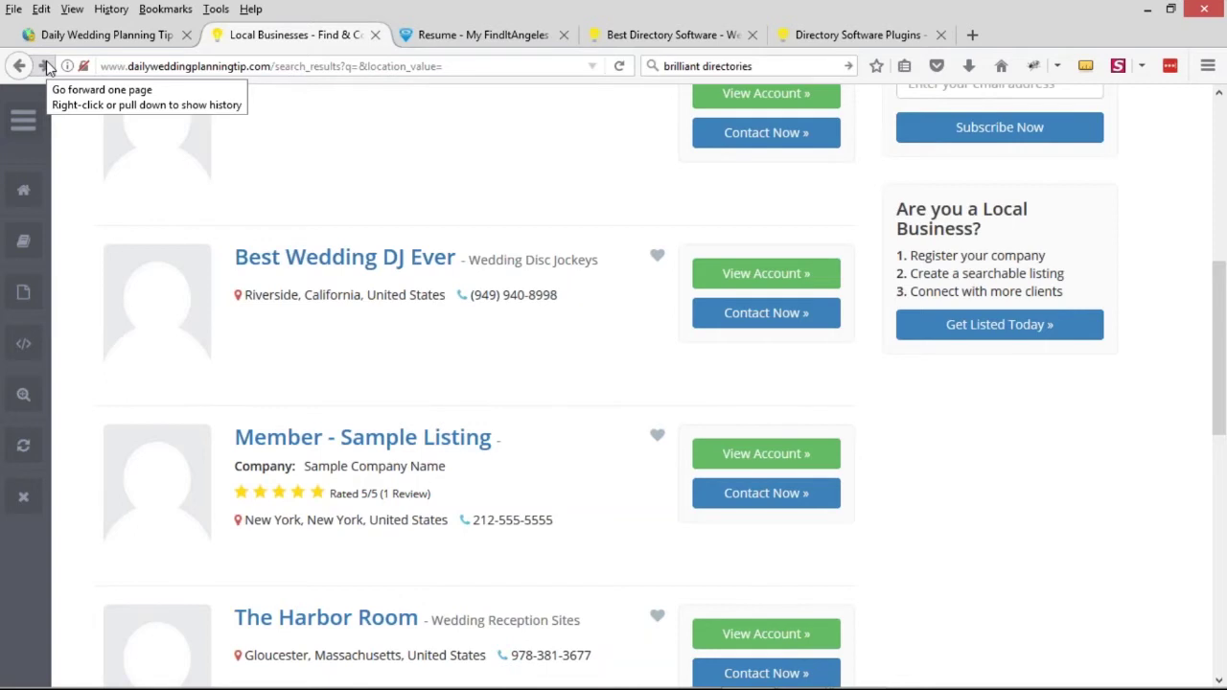
# Step: Open the Advanced Settings of the Daily Wedding Planning website's admin and search them for "logo"
pyautogui.click(106, 34)
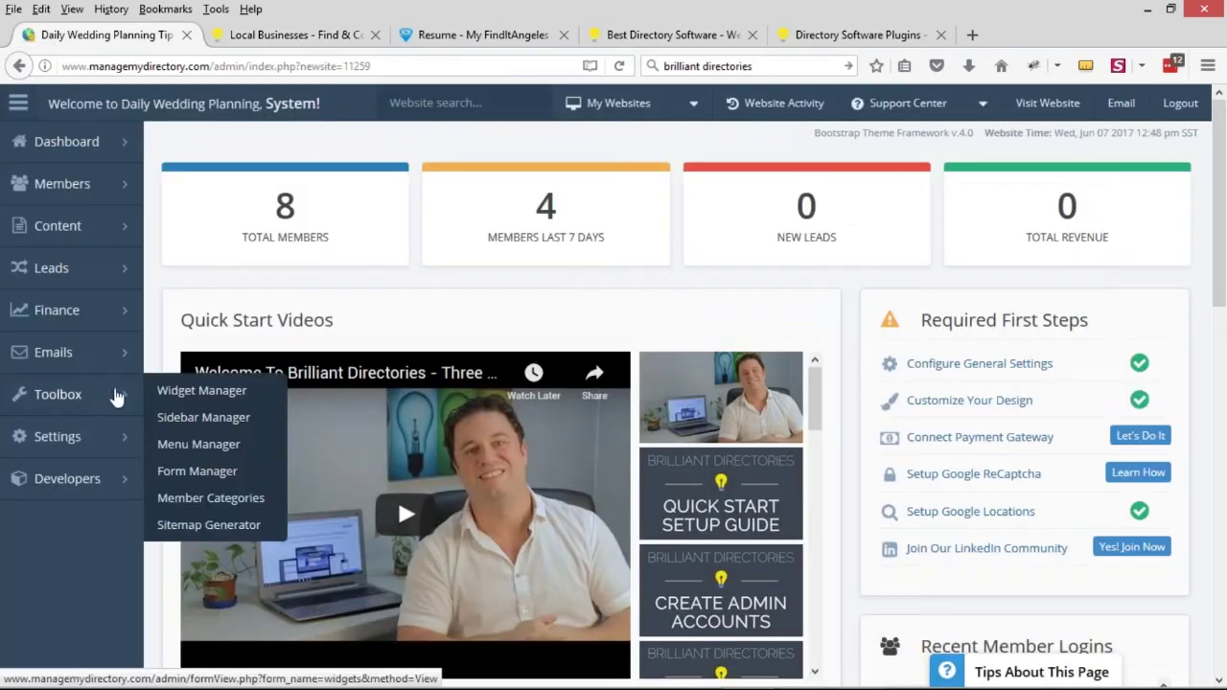
pyautogui.moveTo(204, 511)
pyautogui.click(203, 620)
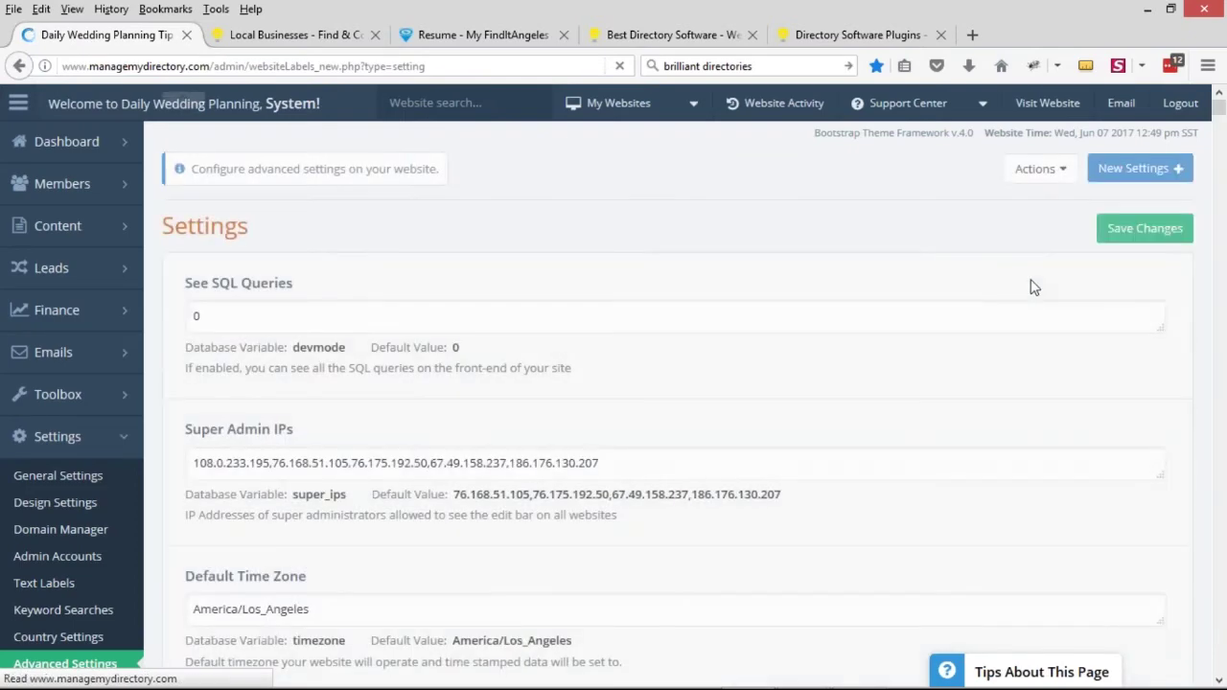
pyautogui.click(1007, 231)
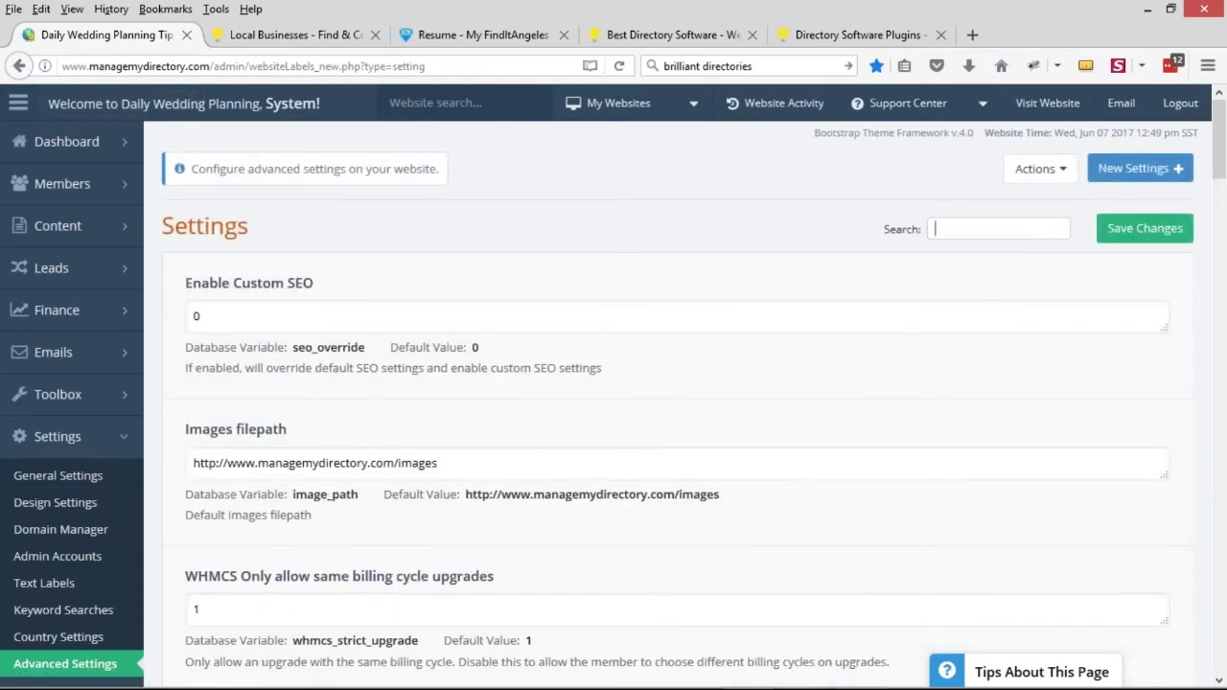
pyautogui.write('logo')
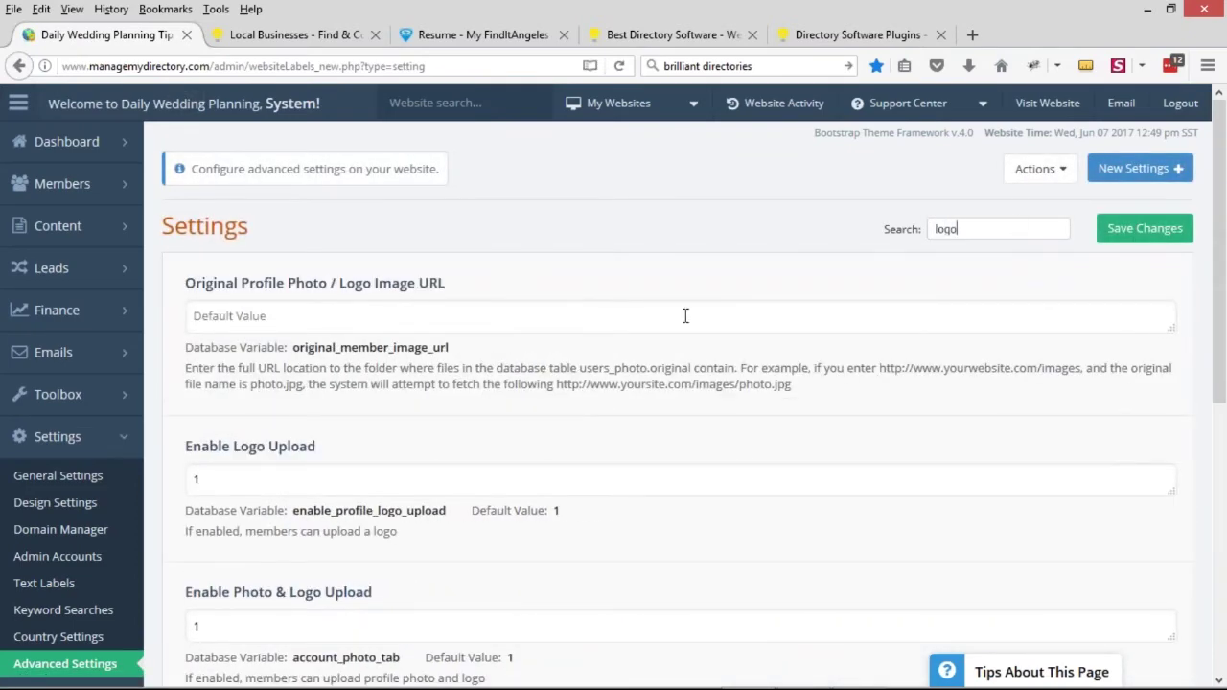
# Step: Set the Member Logo as Backup setting to 1 and save the changes
pyautogui.scroll(-5, 685, 315)
pyautogui.click(443, 418)
pyautogui.press('BackSpace')
pyautogui.write('1')
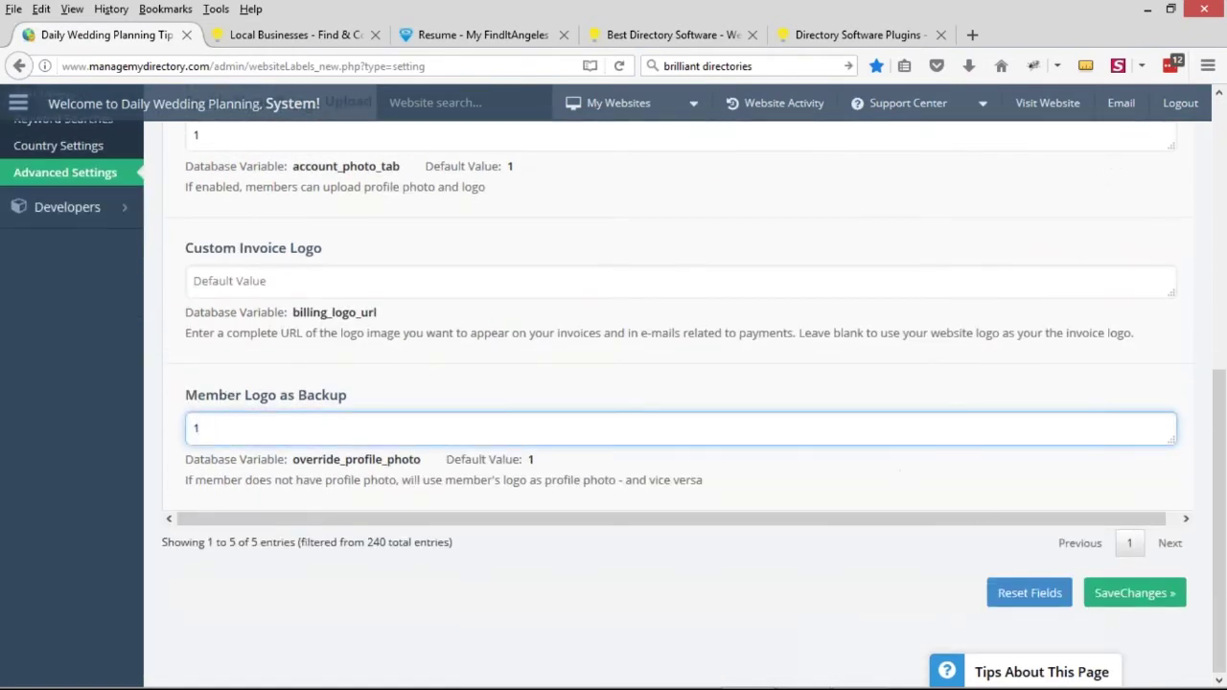
pyautogui.click(1130, 595)
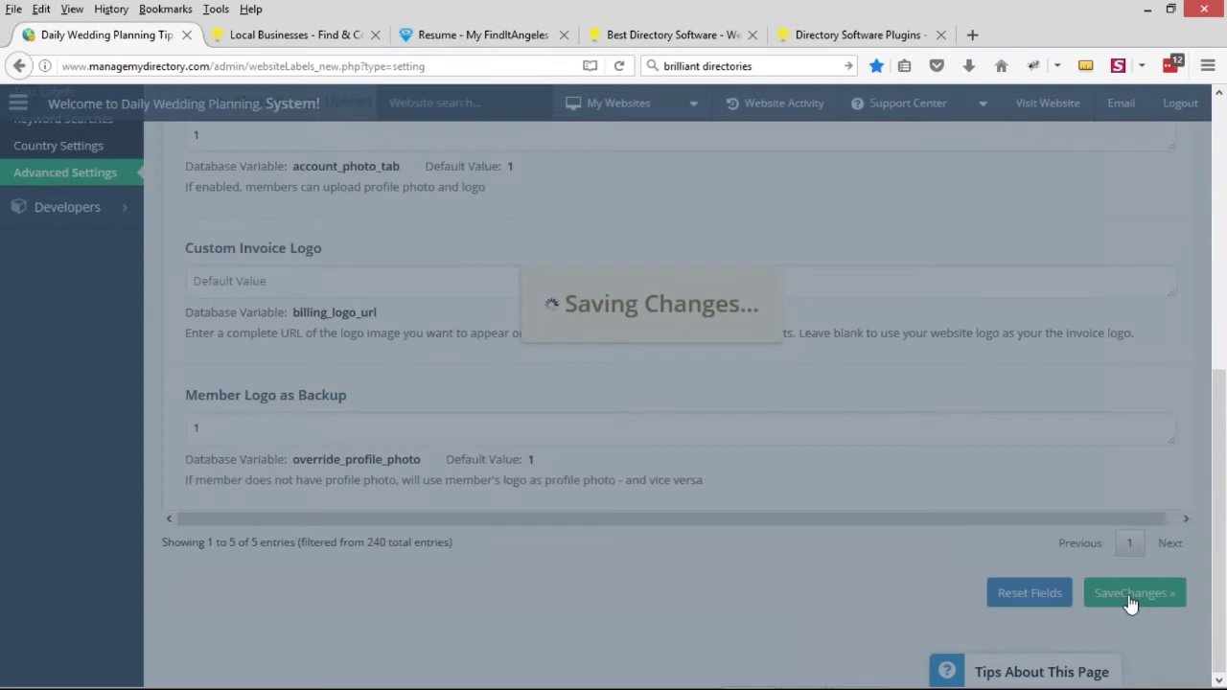
# Step: Reset the website's cache from the search results page and reopen the public home page
pyautogui.click(269, 35)
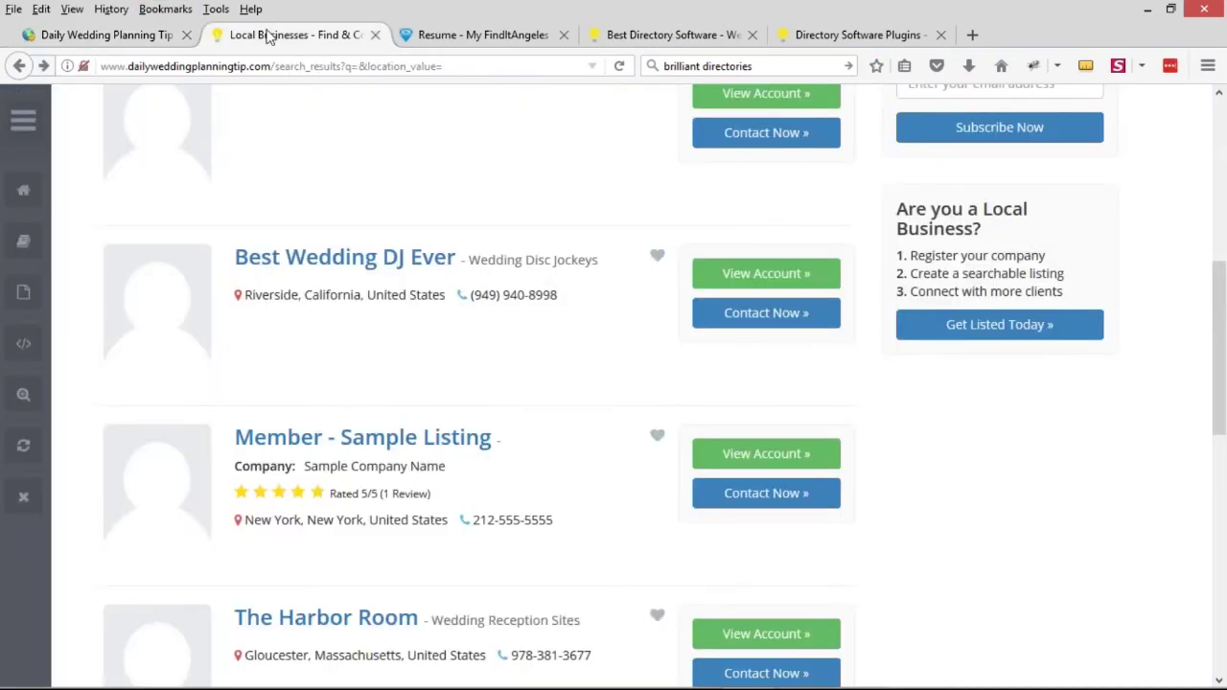
pyautogui.click(25, 454)
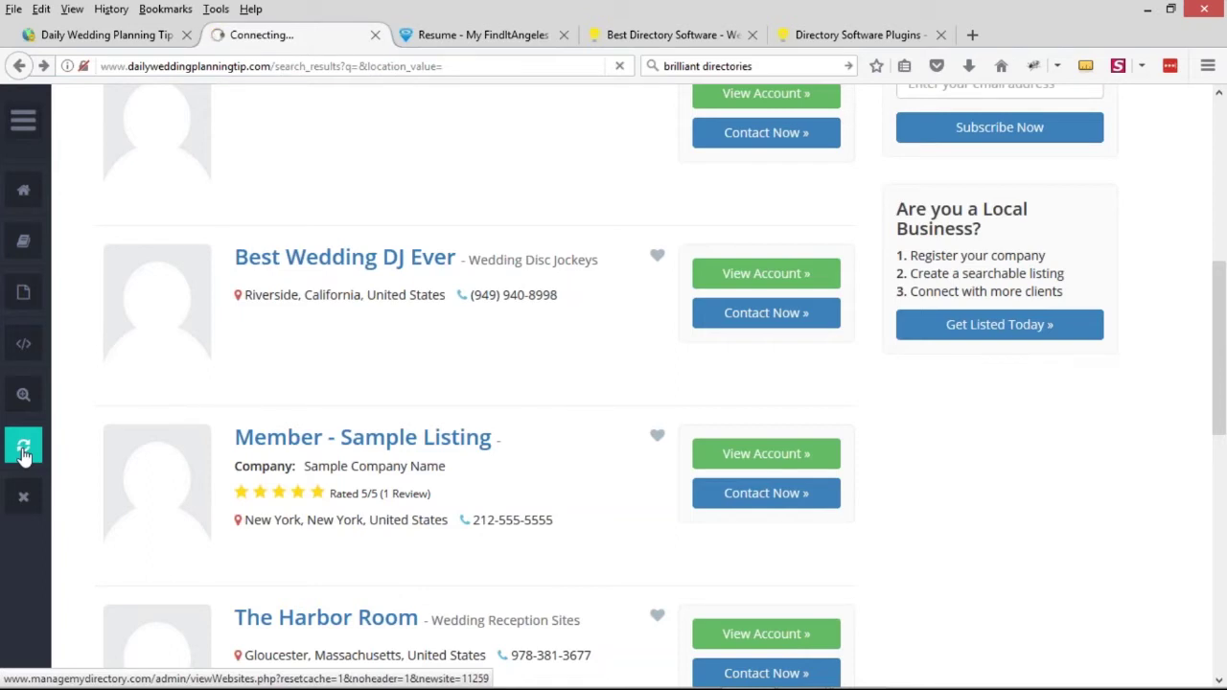
pyautogui.click(117, 36)
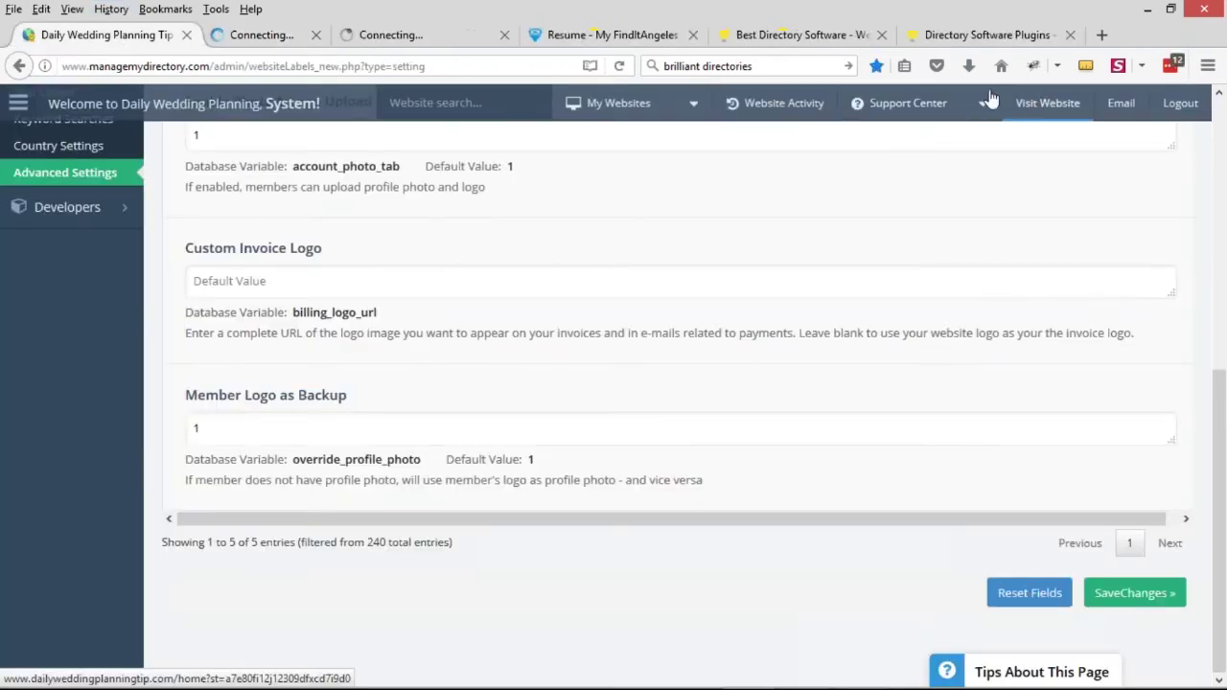
pyautogui.click(321, 37)
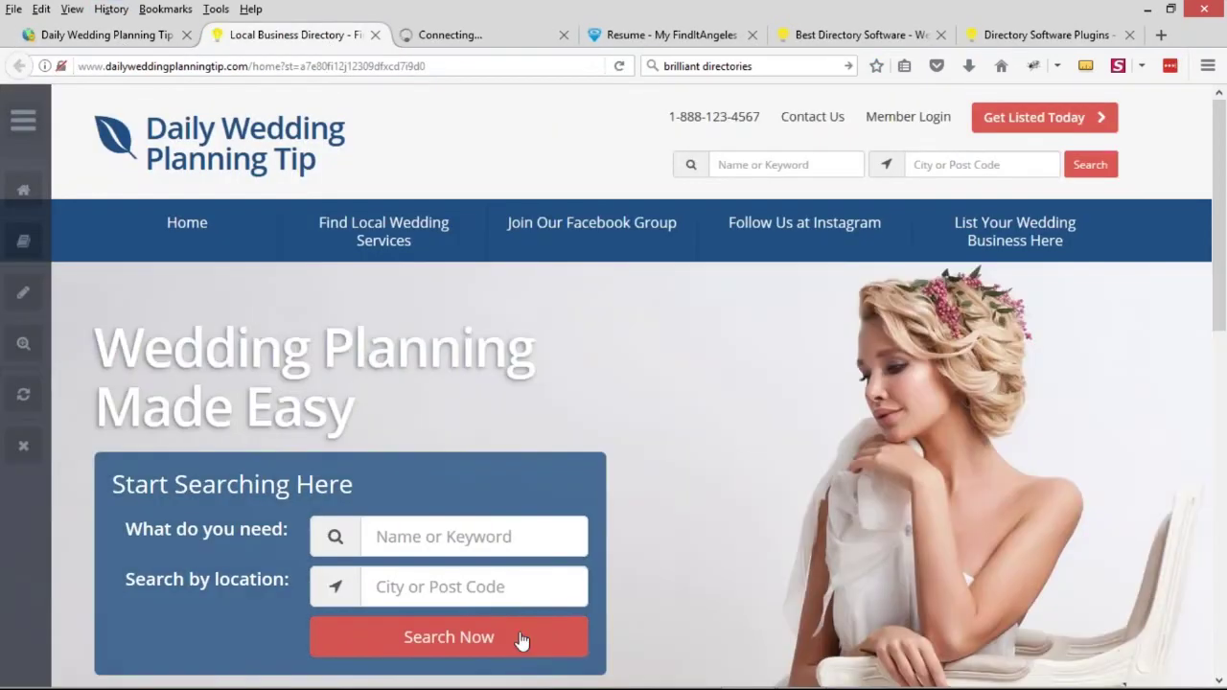
# Step: Run a blank search from the home page and check the member images in the local business results
pyautogui.click(520, 640)
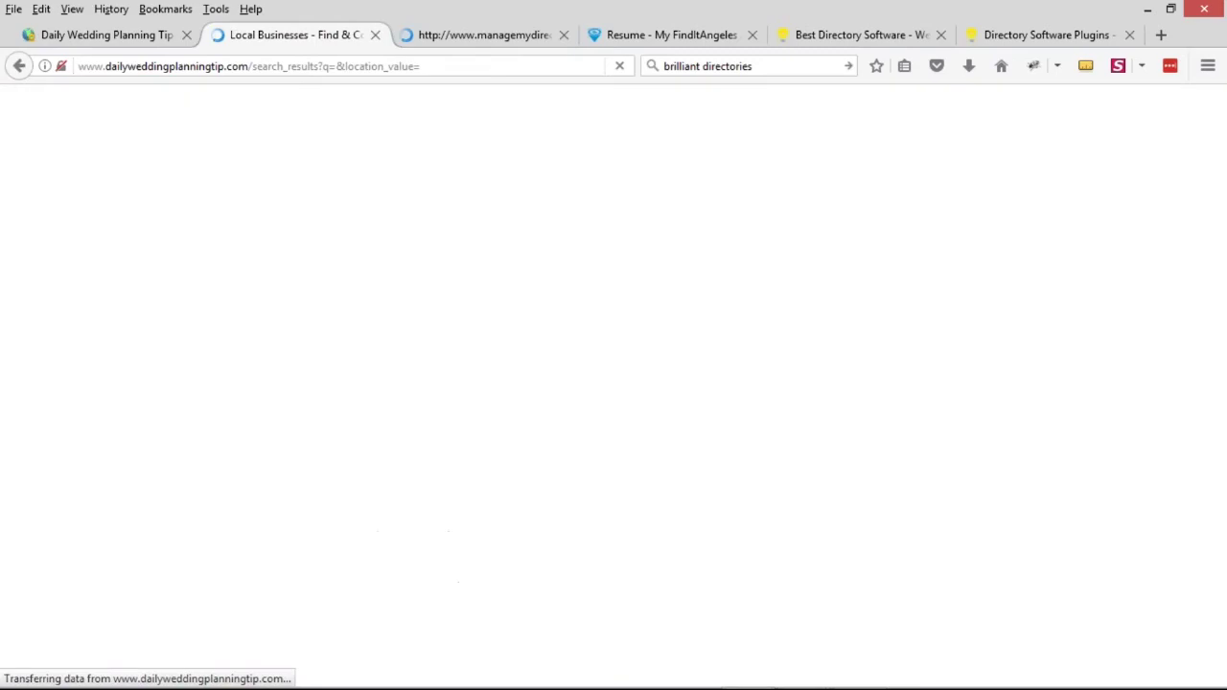
pyautogui.scroll(-5, 159, 382)
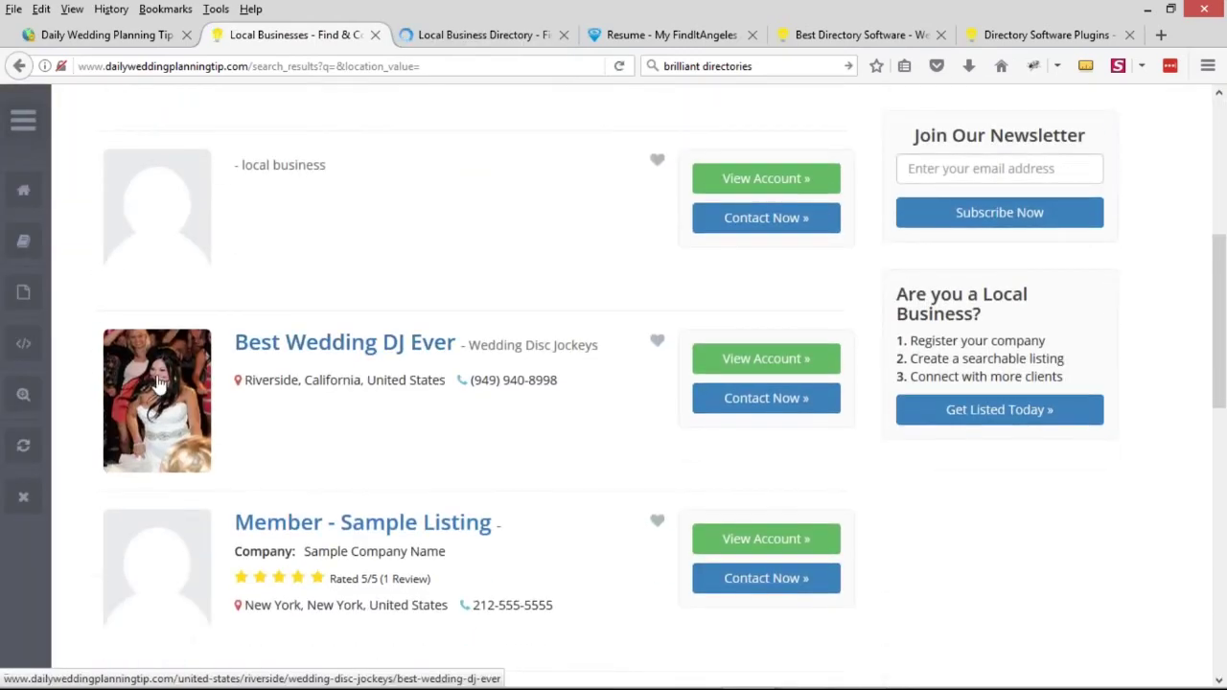
pyautogui.scroll(-2, 188, 364)
pyautogui.scroll(-2, 190, 317)
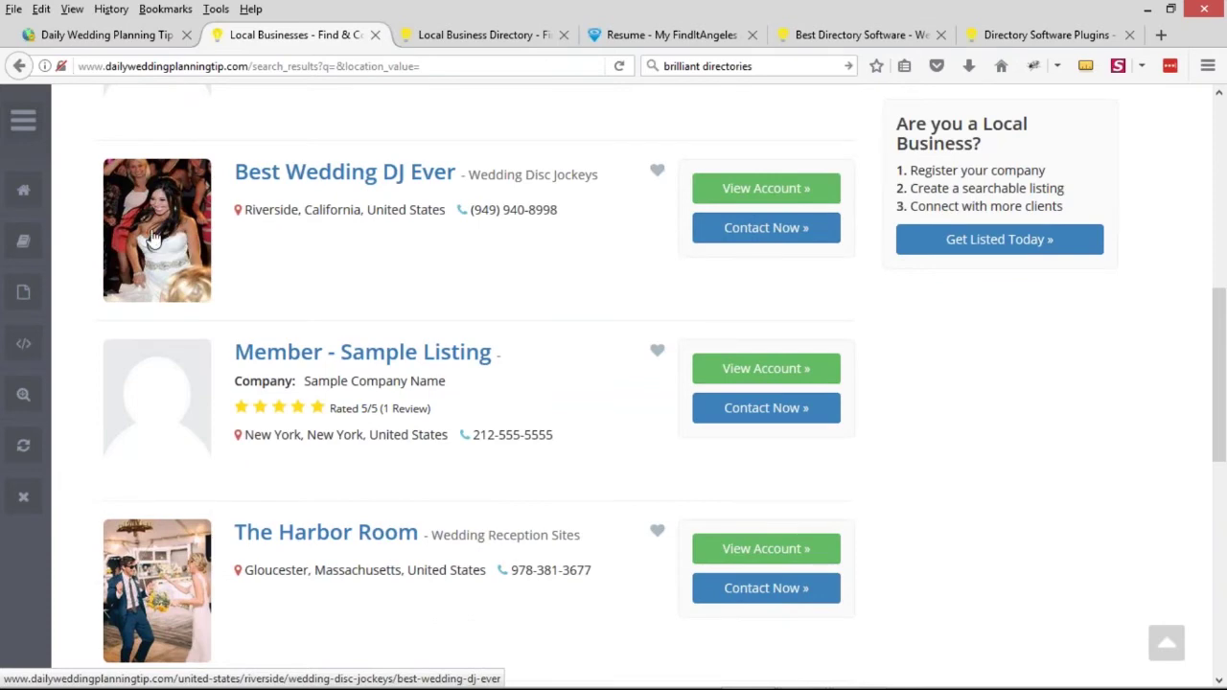
pyautogui.scroll(-2, 153, 240)
pyautogui.scroll(2, 173, 245)
# Step: Open the Best Wedding DJ Ever listing and review its photo, contact information and message form
pyautogui.click(288, 170)
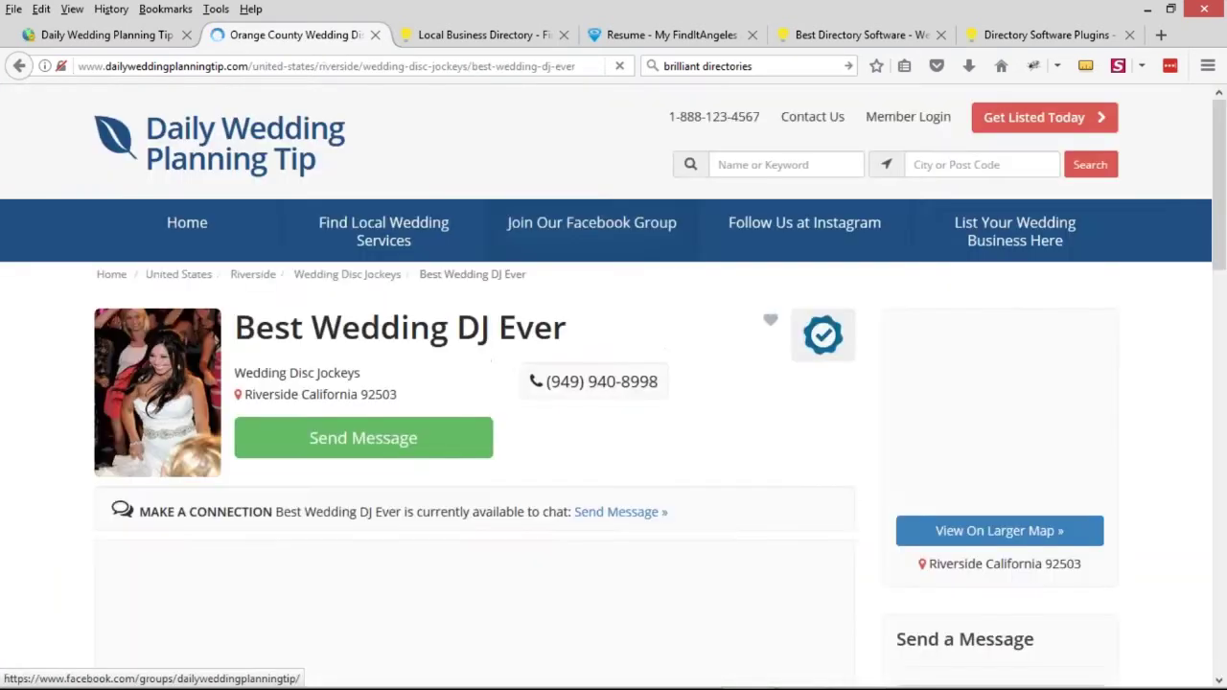
pyautogui.scroll(-2, 534, 266)
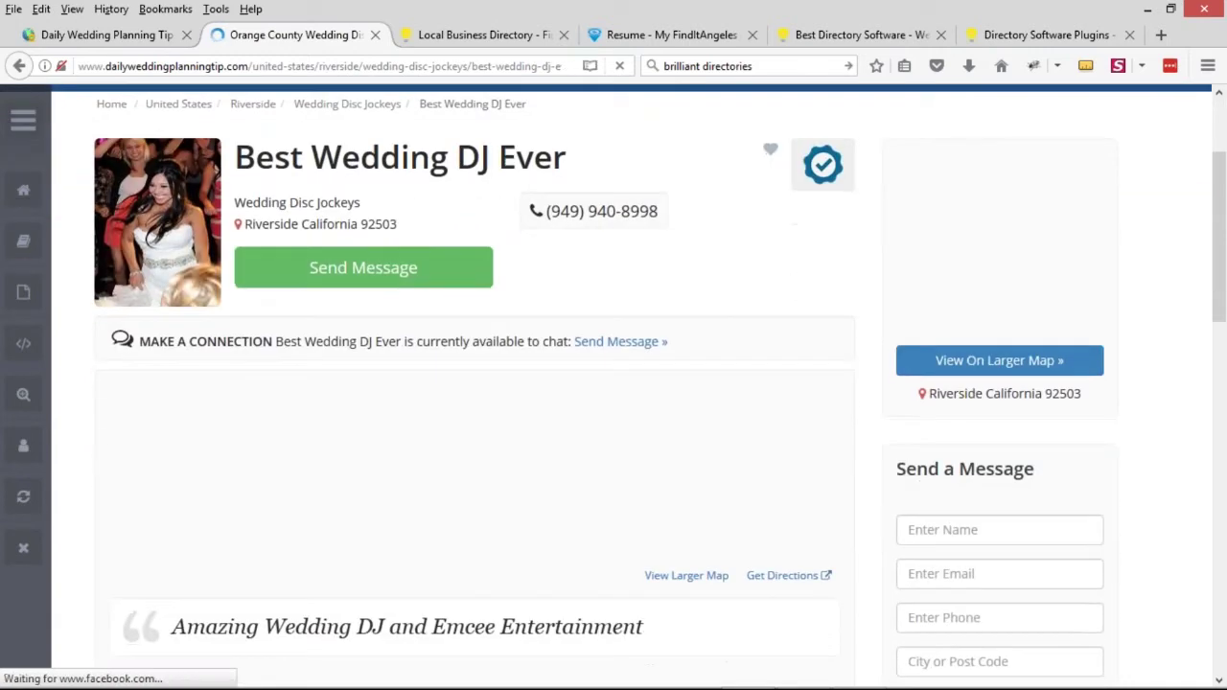
pyautogui.scroll(-2, 959, 259)
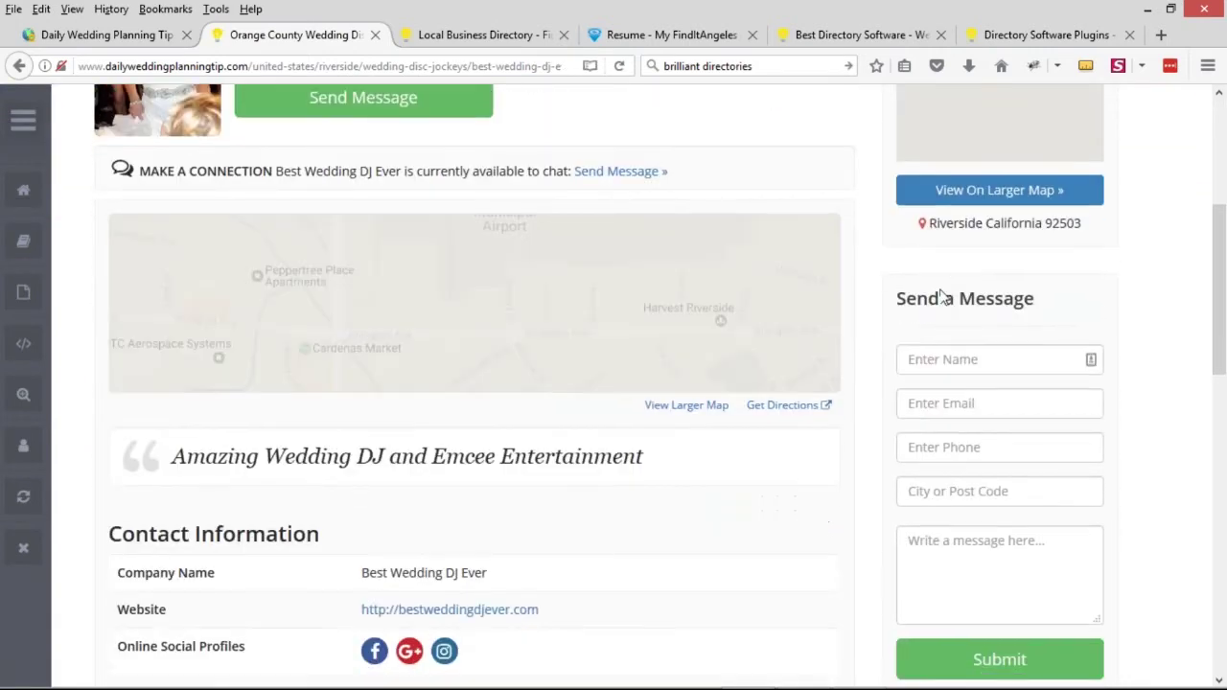
pyautogui.scroll(-4, 943, 297)
pyautogui.scroll(6, 911, 378)
pyautogui.scroll(2, 911, 378)
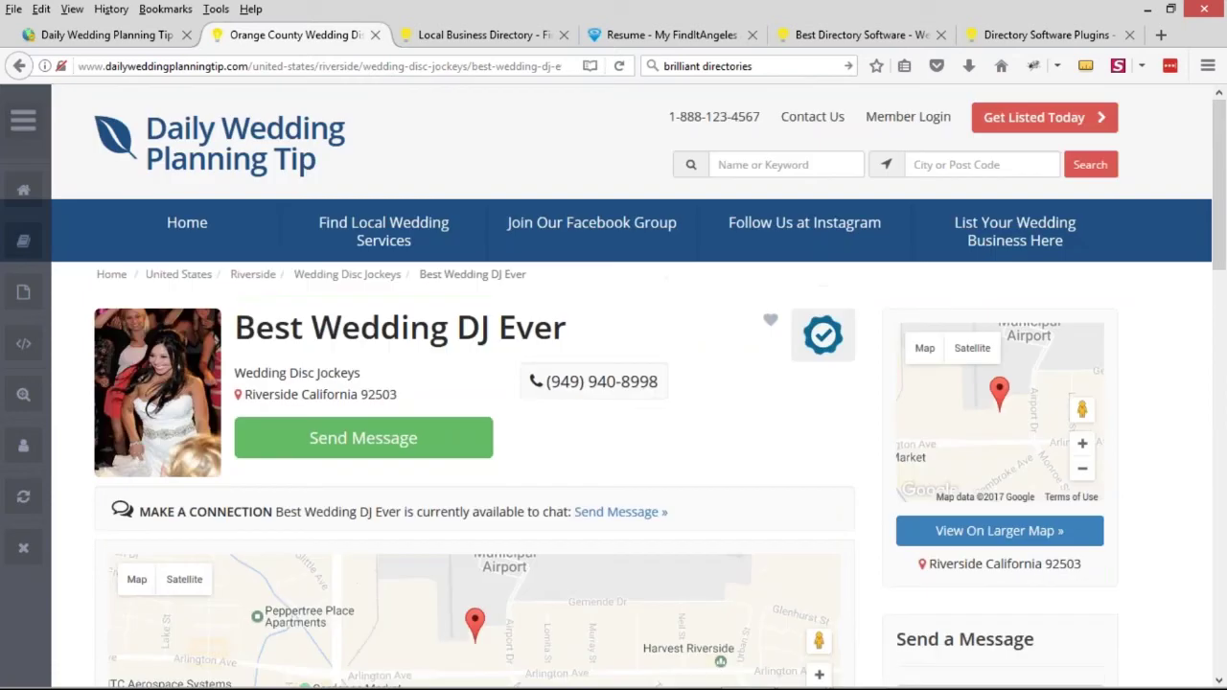
# Step: Go back to the search results, compare the member images, and reopen the Best Wedding DJ Ever listing
pyautogui.click(20, 65)
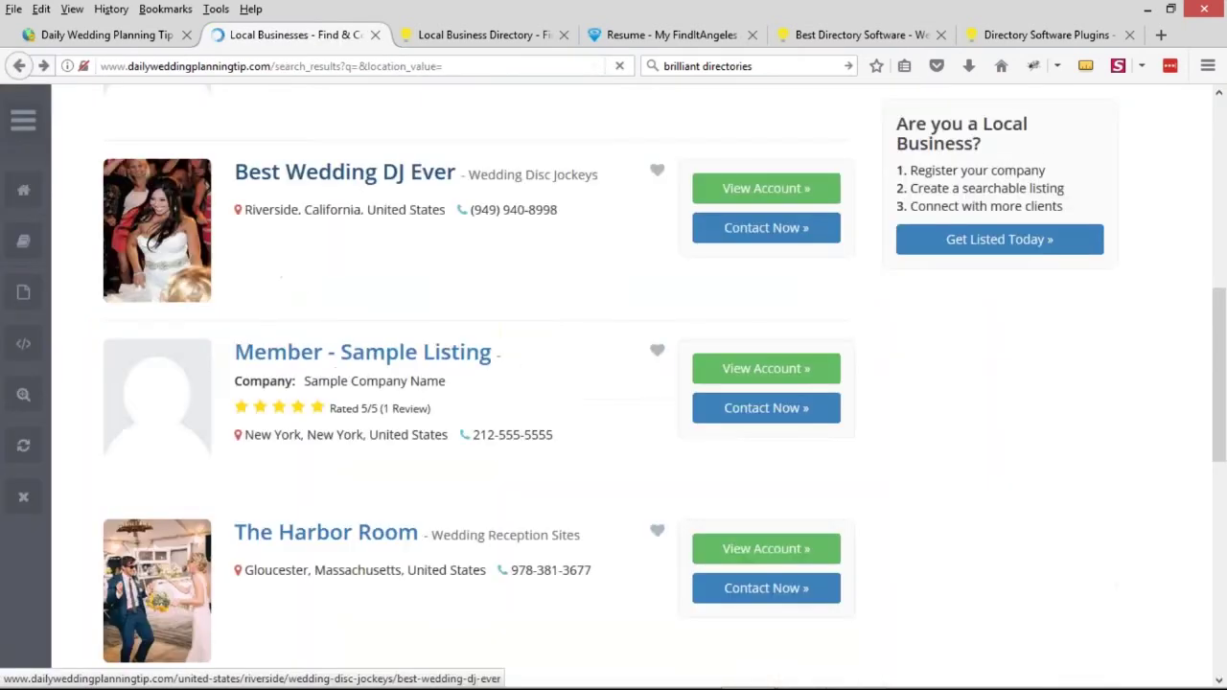
pyautogui.scroll(2, 594, 438)
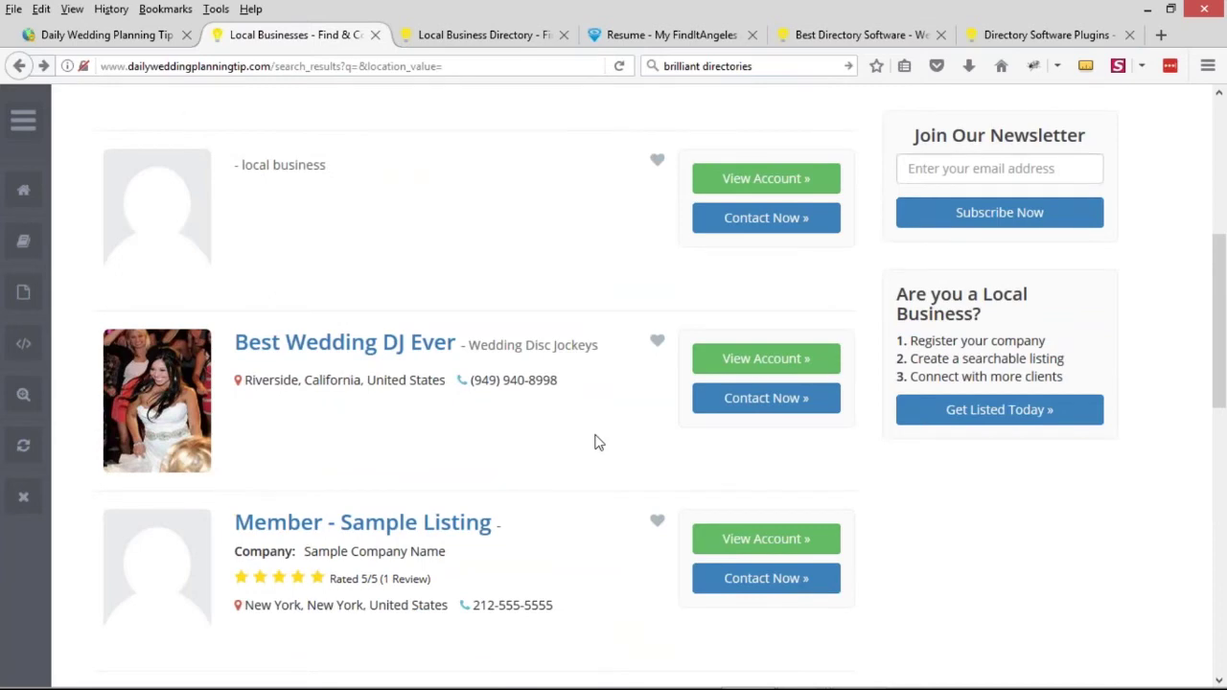
pyautogui.scroll(2, 595, 442)
pyautogui.scroll(-1, 596, 440)
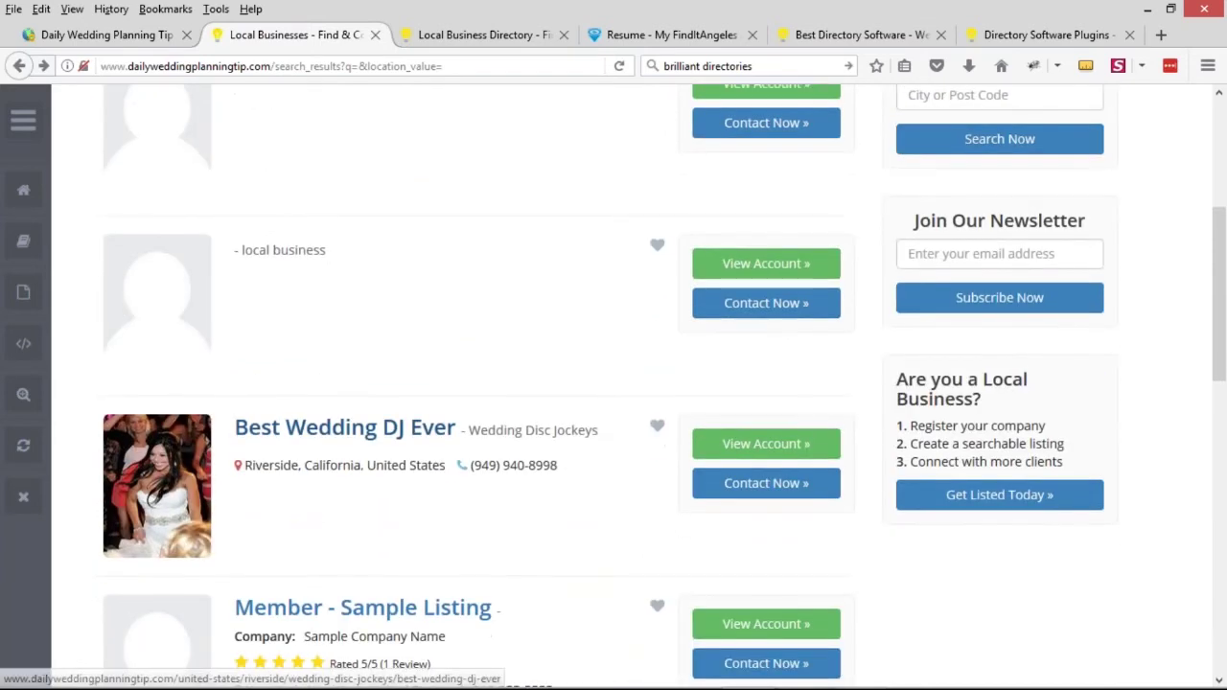
pyautogui.scroll(-1, 495, 436)
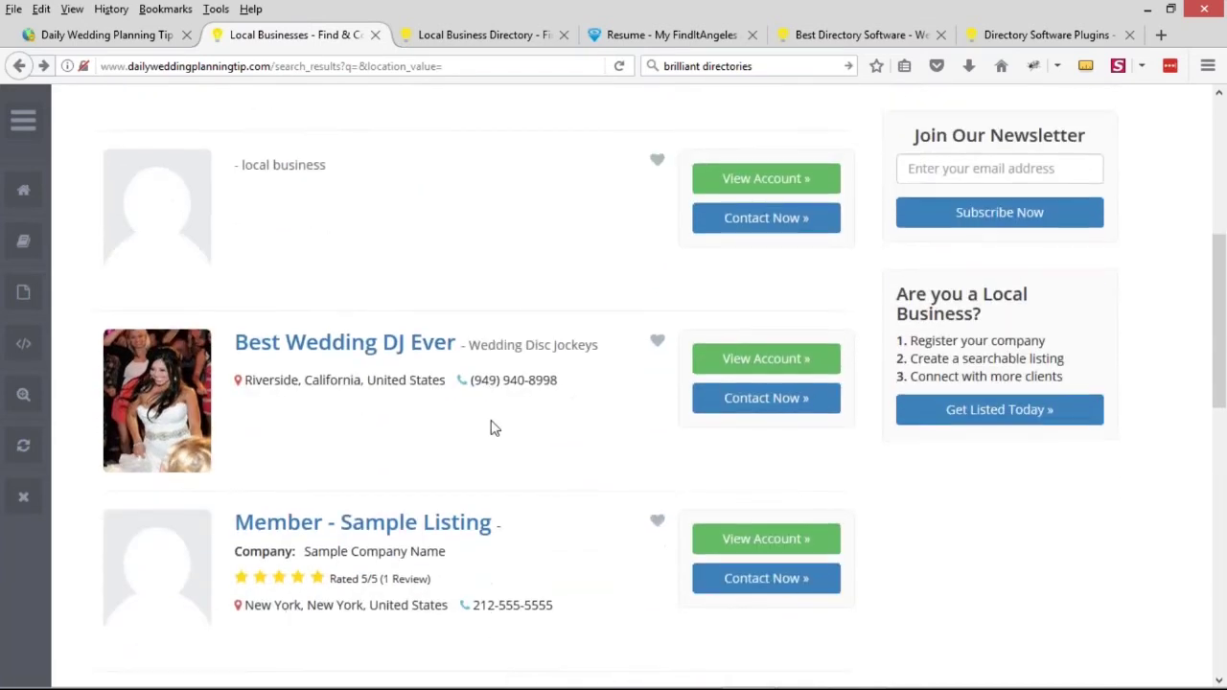
pyautogui.click(313, 345)
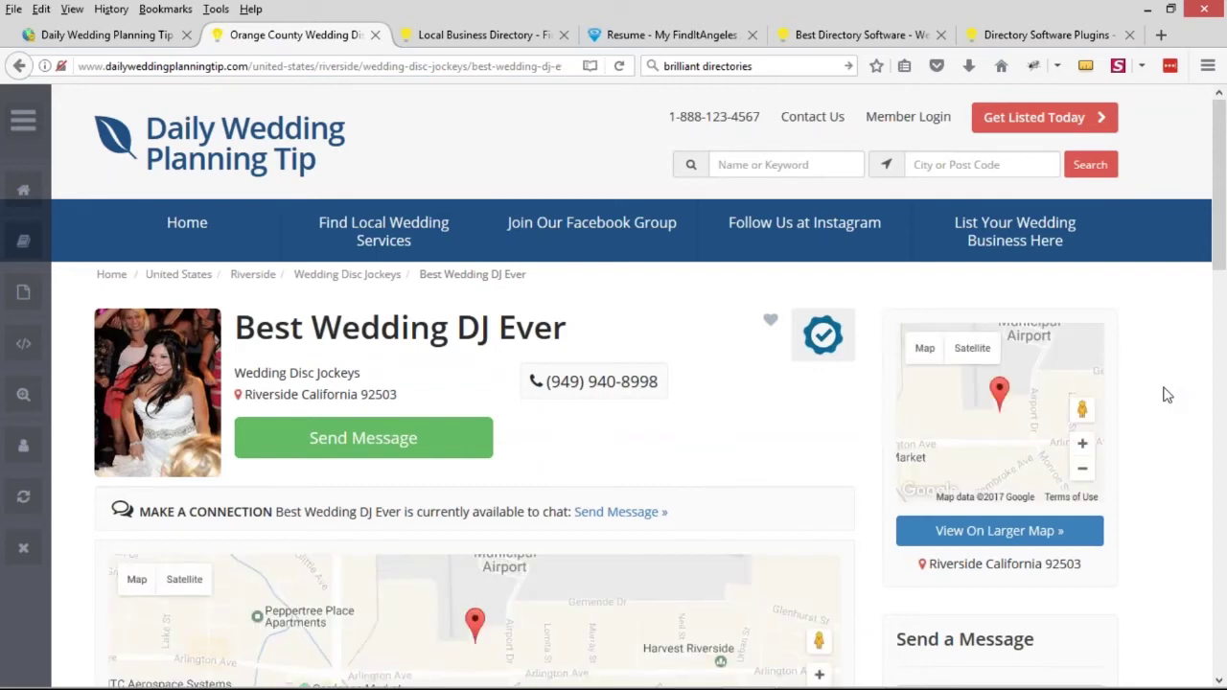
# Step: Examine the listing's two maps, contact information and Send a Message form to see how far down the form sits
pyautogui.scroll(-2, 1166, 395)
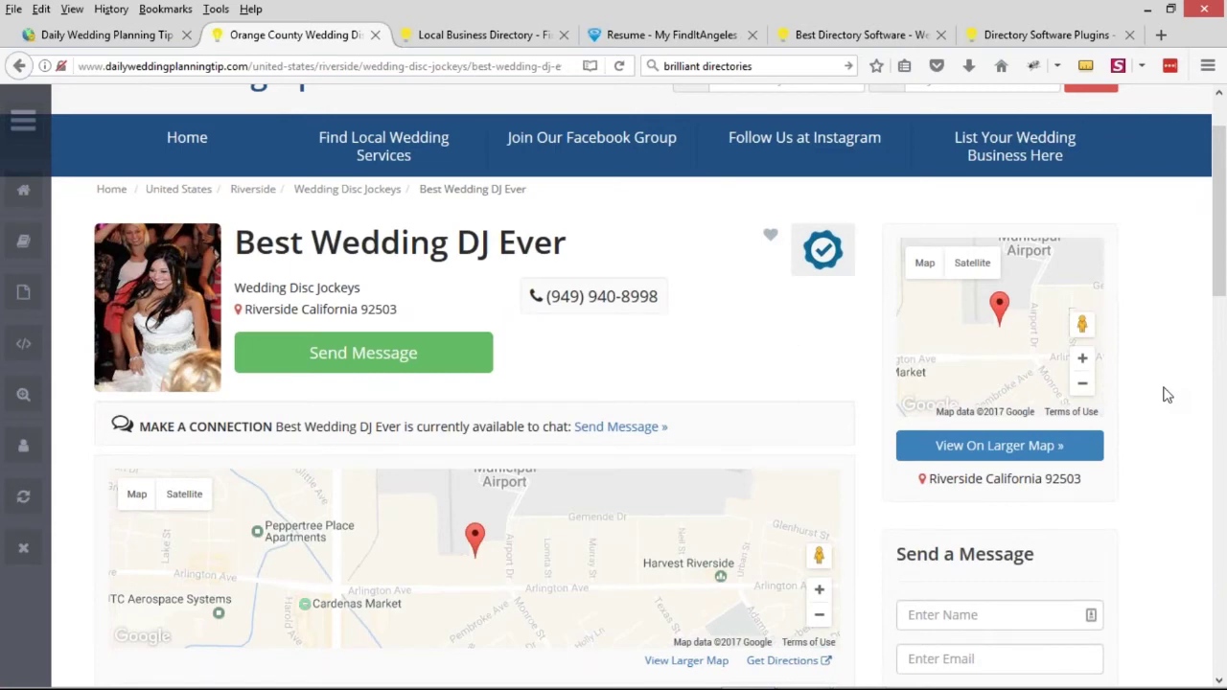
pyautogui.scroll(-2, 1167, 395)
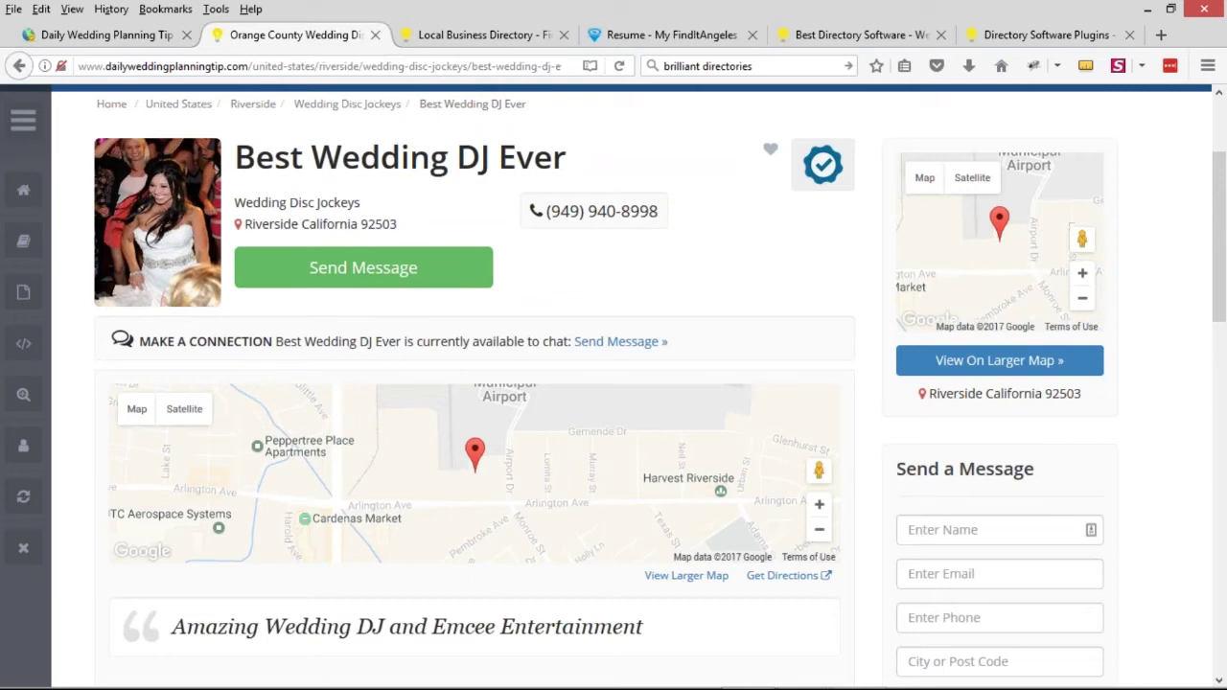
pyautogui.scroll(-5, 1043, 262)
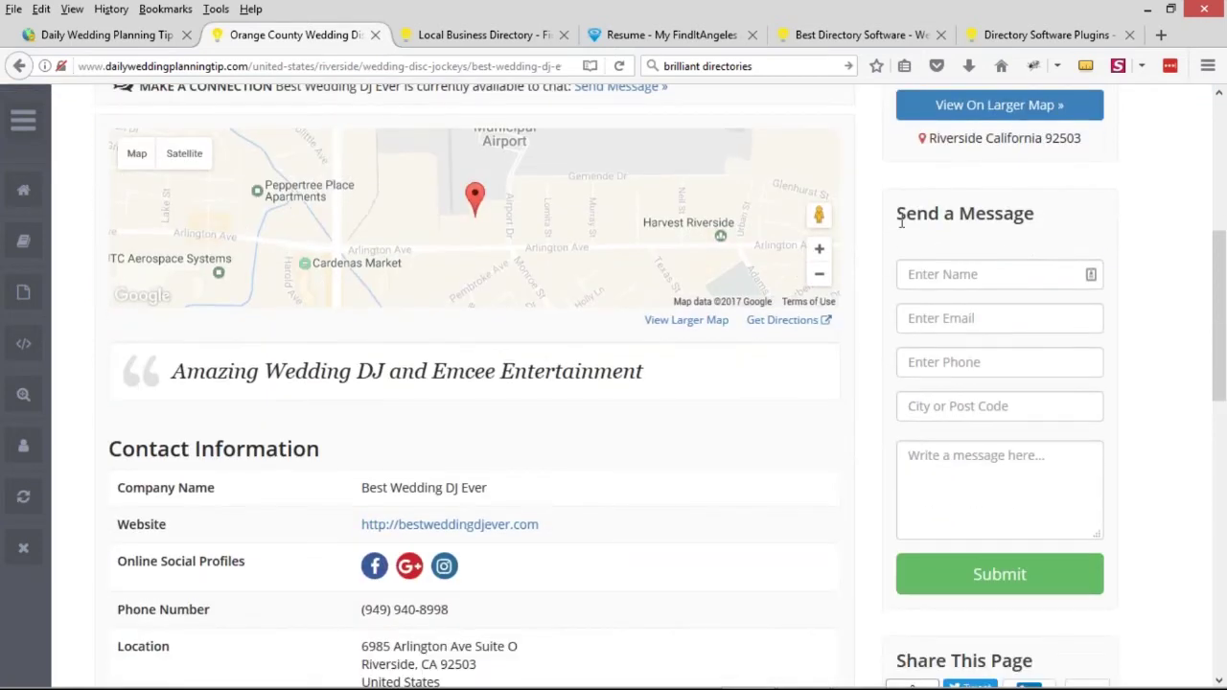
pyautogui.moveTo(896, 214); pyautogui.dragTo(1037, 210)
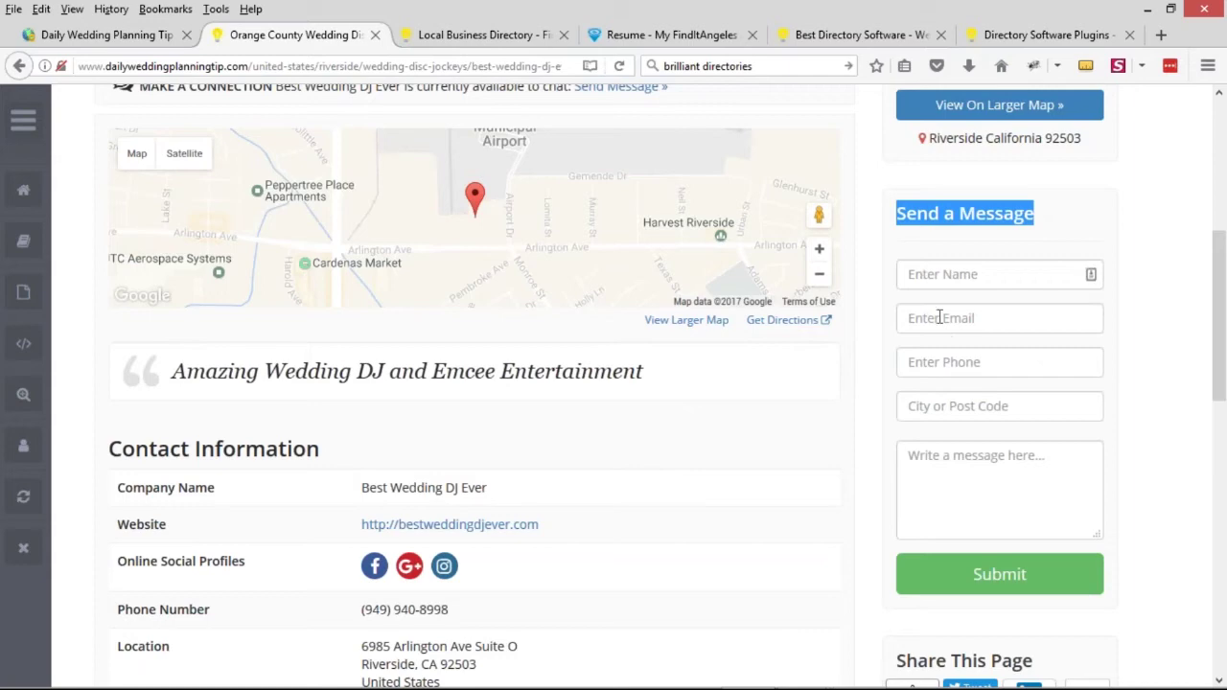
pyautogui.click(949, 239)
pyautogui.moveTo(898, 212); pyautogui.dragTo(1055, 242)
pyautogui.scroll(3, 1084, 200)
pyautogui.scroll(-3, 1056, 366)
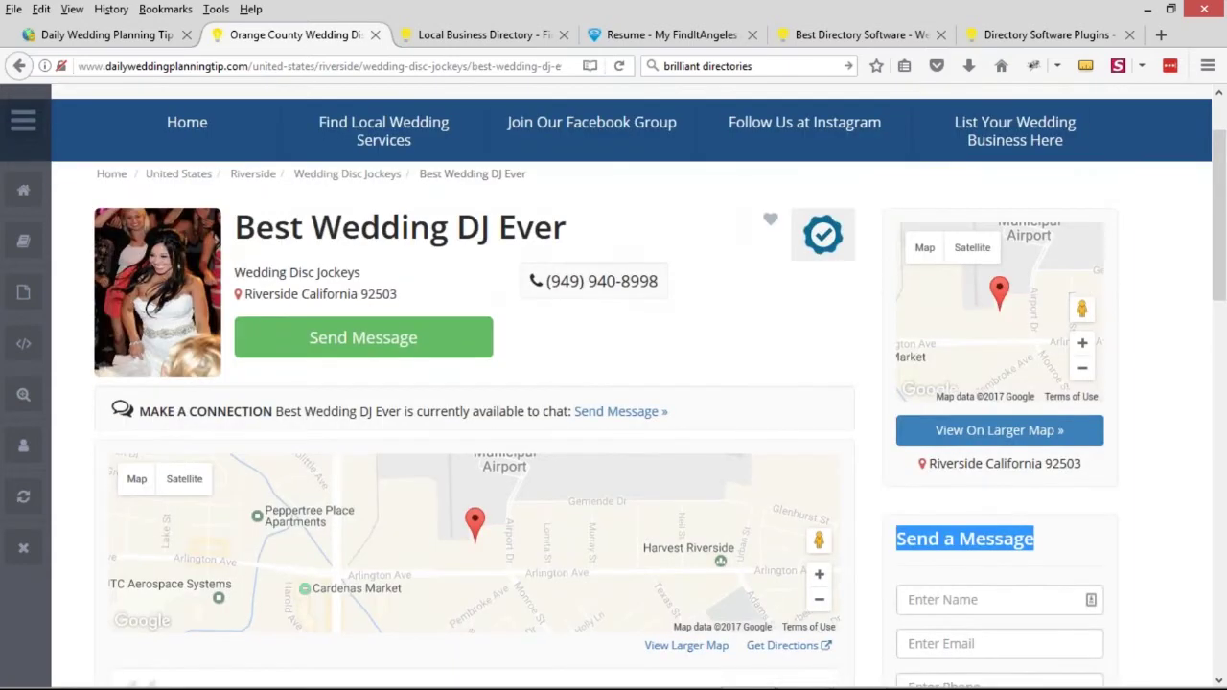
pyautogui.scroll(2, 1051, 549)
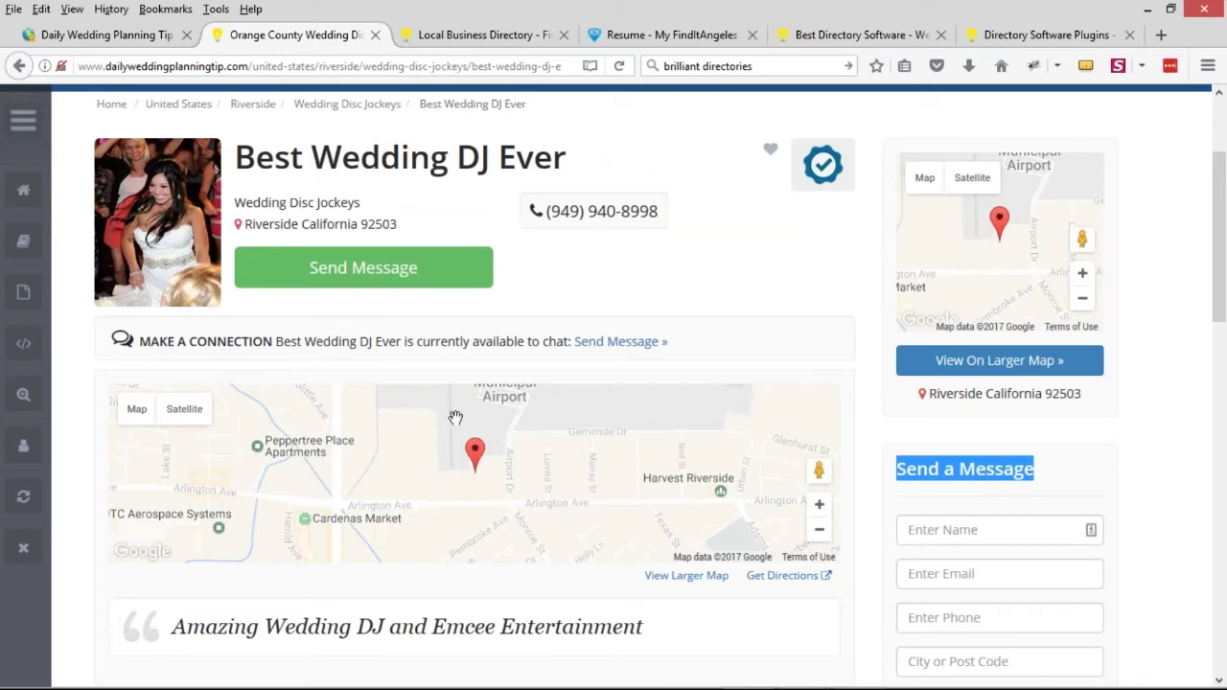
pyautogui.scroll(2, 455, 417)
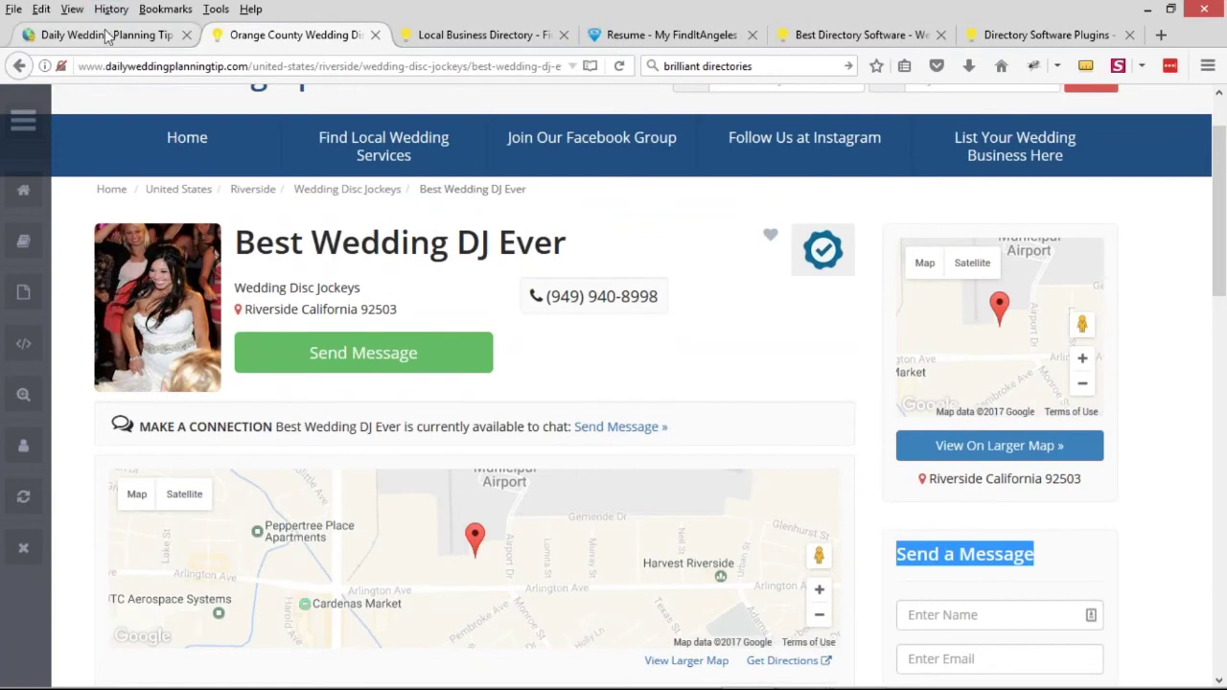
# Step: Switch to the directory admin and open the Manage Products page
pyautogui.click(107, 35)
pyautogui.scroll(10, 92, 265)
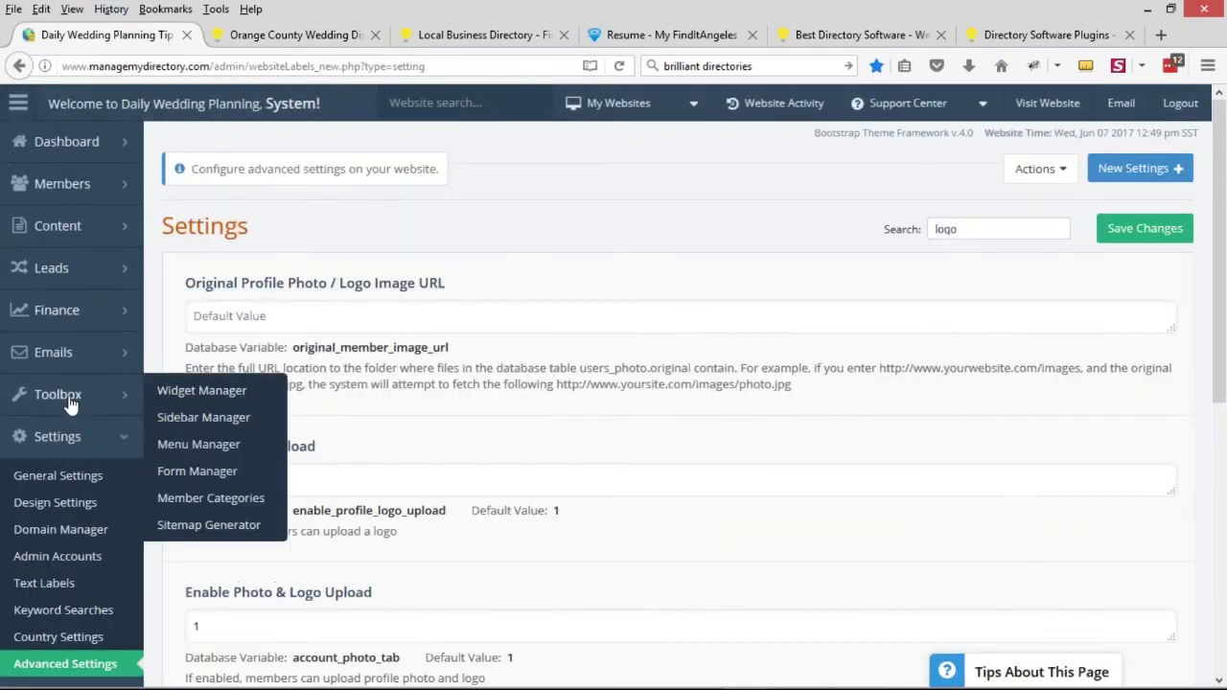
pyautogui.click(197, 312)
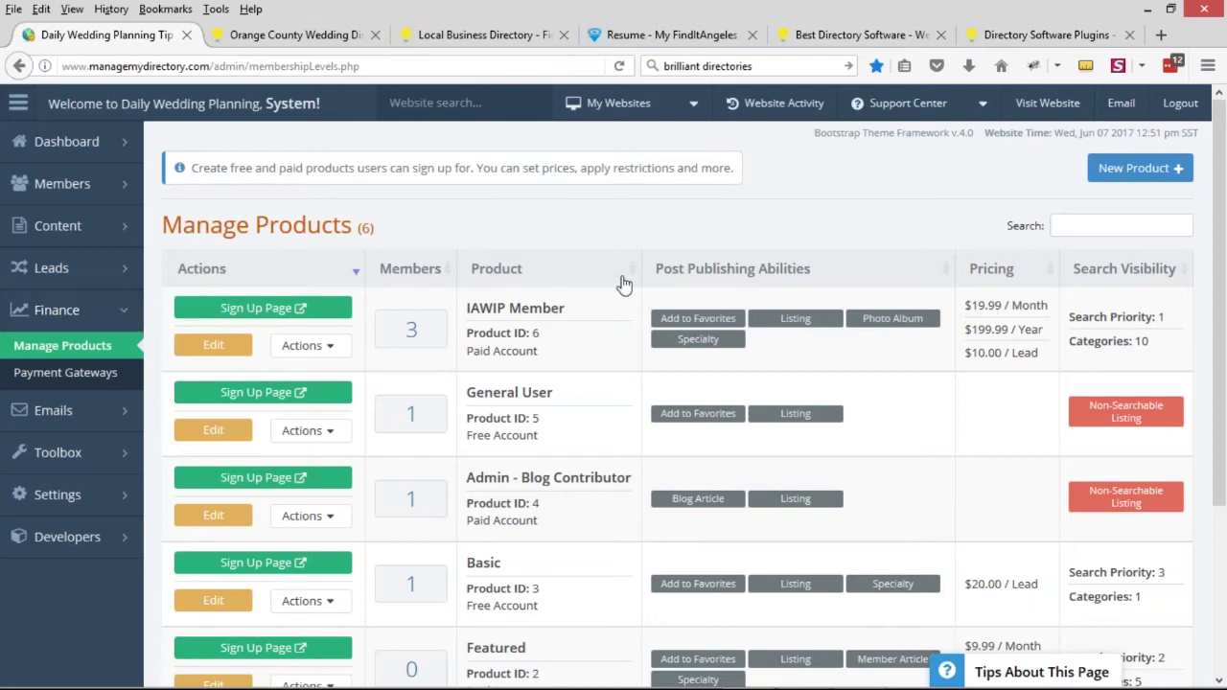
# Step: Log in as the member from the Best Wedding DJ Ever listing and check the membership level in the account details
pyautogui.click(288, 34)
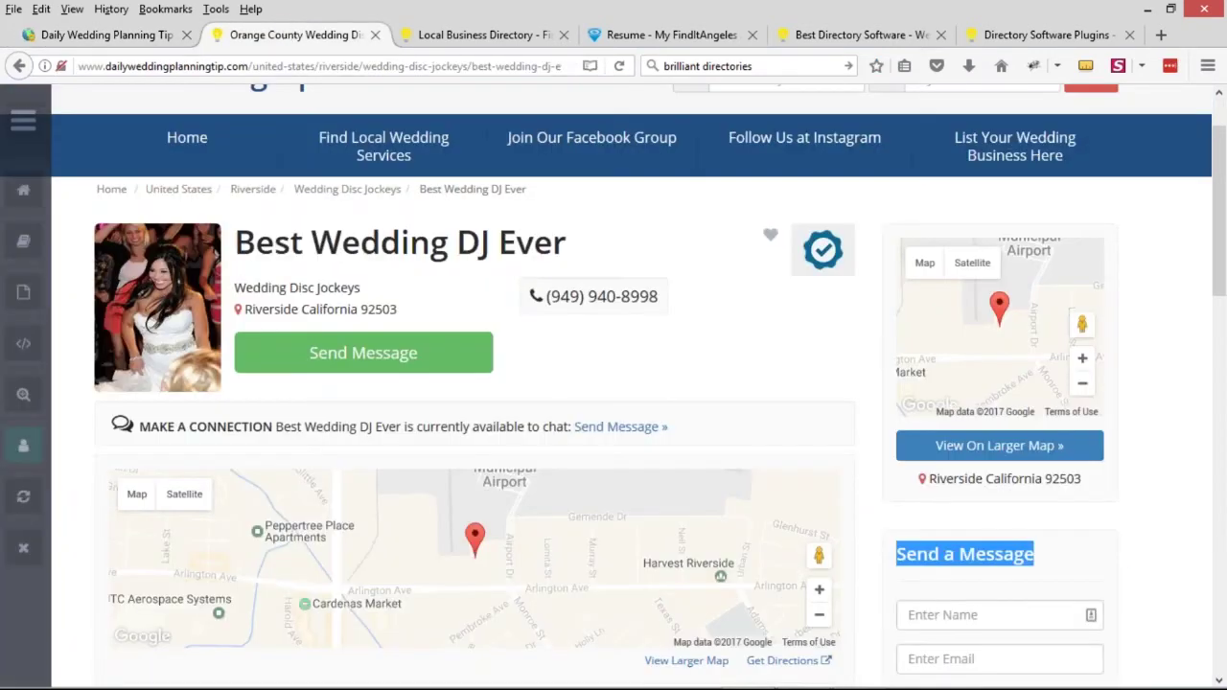
pyautogui.click(23, 445)
pyautogui.click(403, 35)
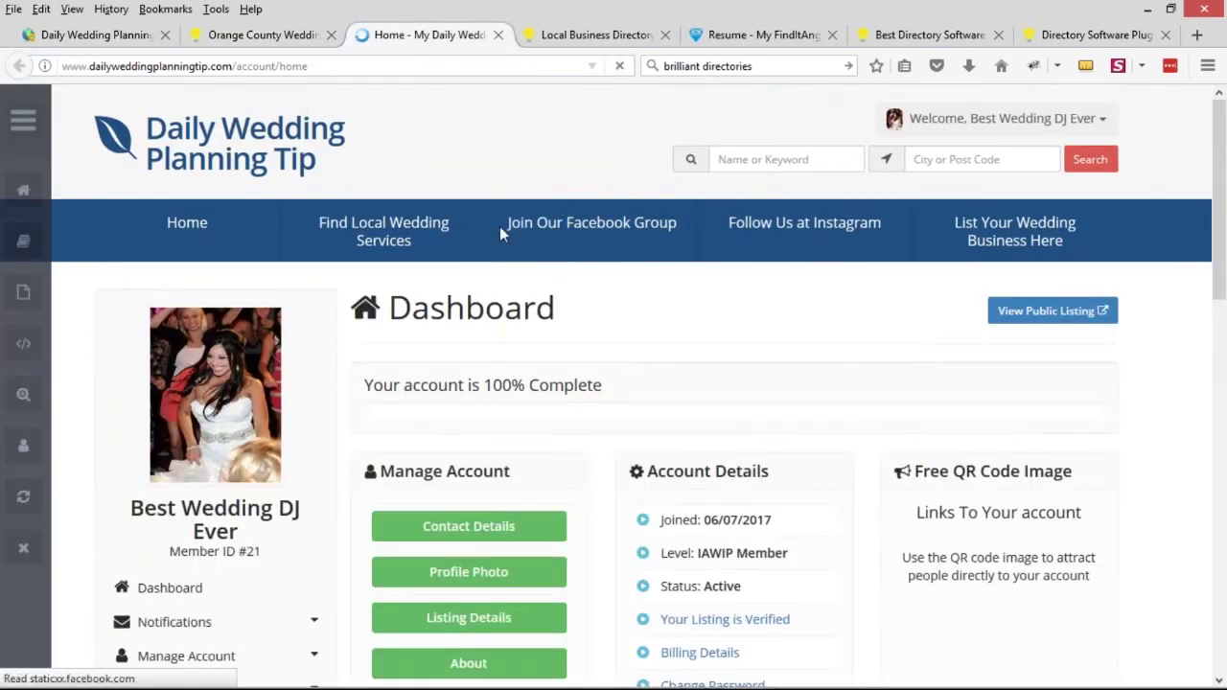
pyautogui.scroll(-1, 705, 523)
pyautogui.moveTo(698, 470); pyautogui.dragTo(743, 467)
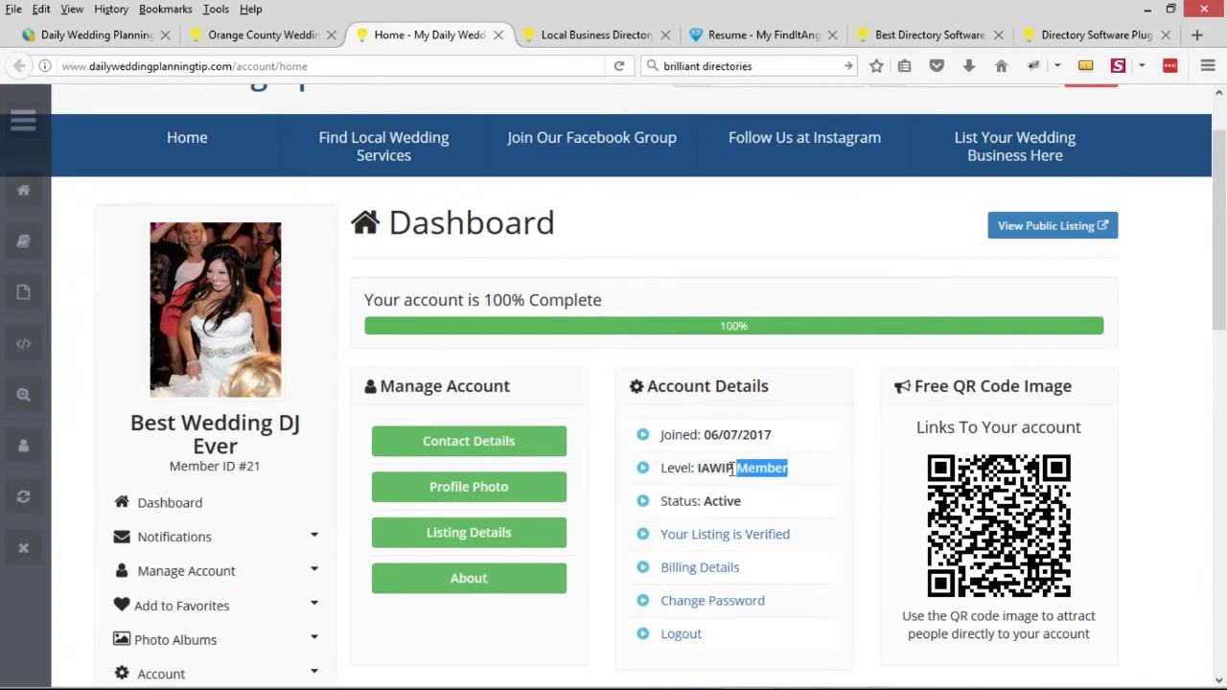
# Step: Back in the admin, open the IAWIP Member product for editing and show its additional settings
pyautogui.click(279, 33)
pyautogui.click(73, 32)
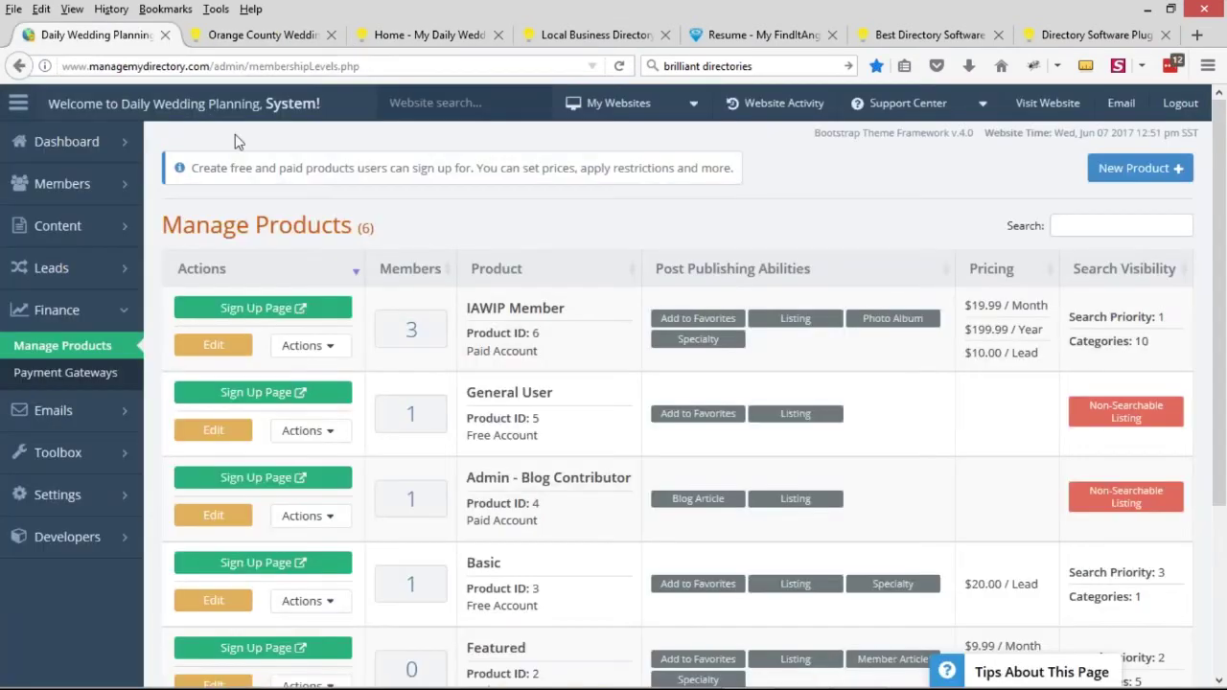
pyautogui.tripleClick(469, 308)
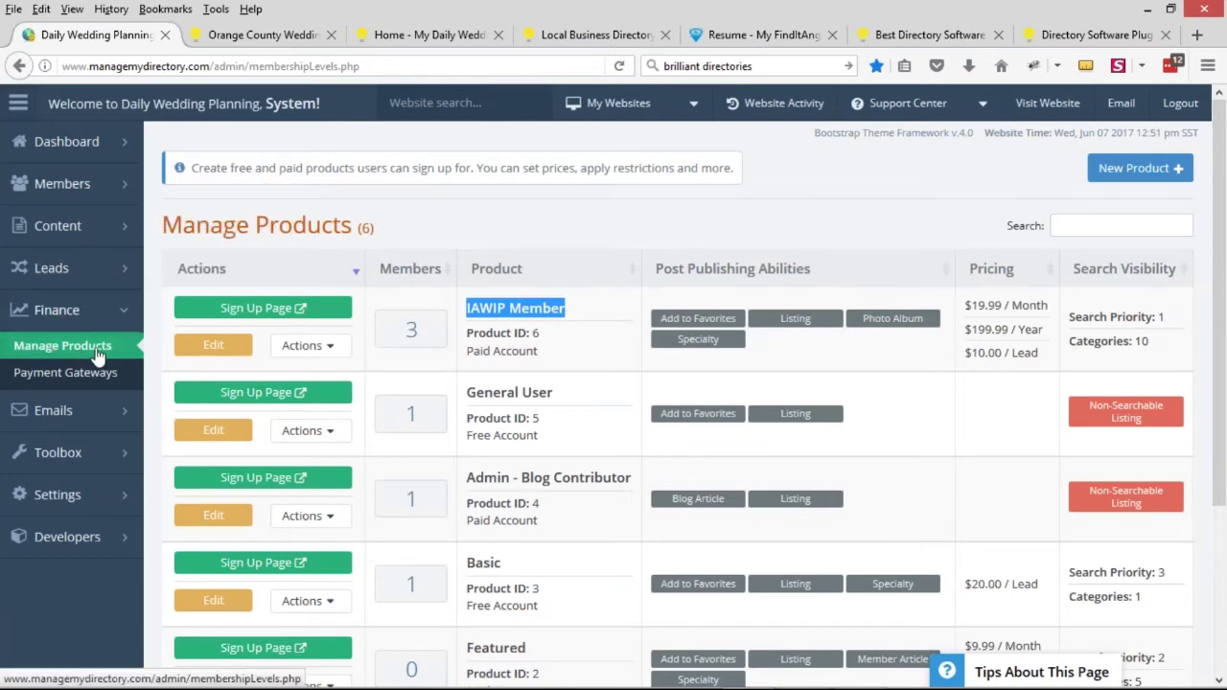
pyautogui.click(213, 345)
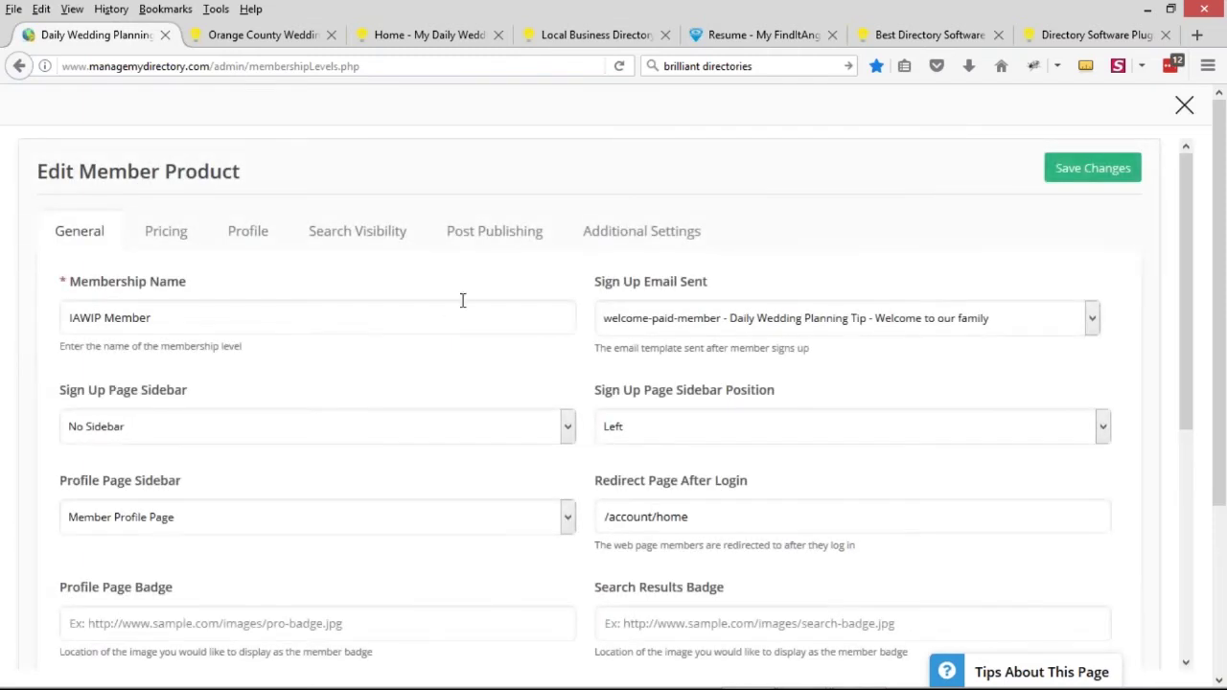
pyautogui.click(688, 247)
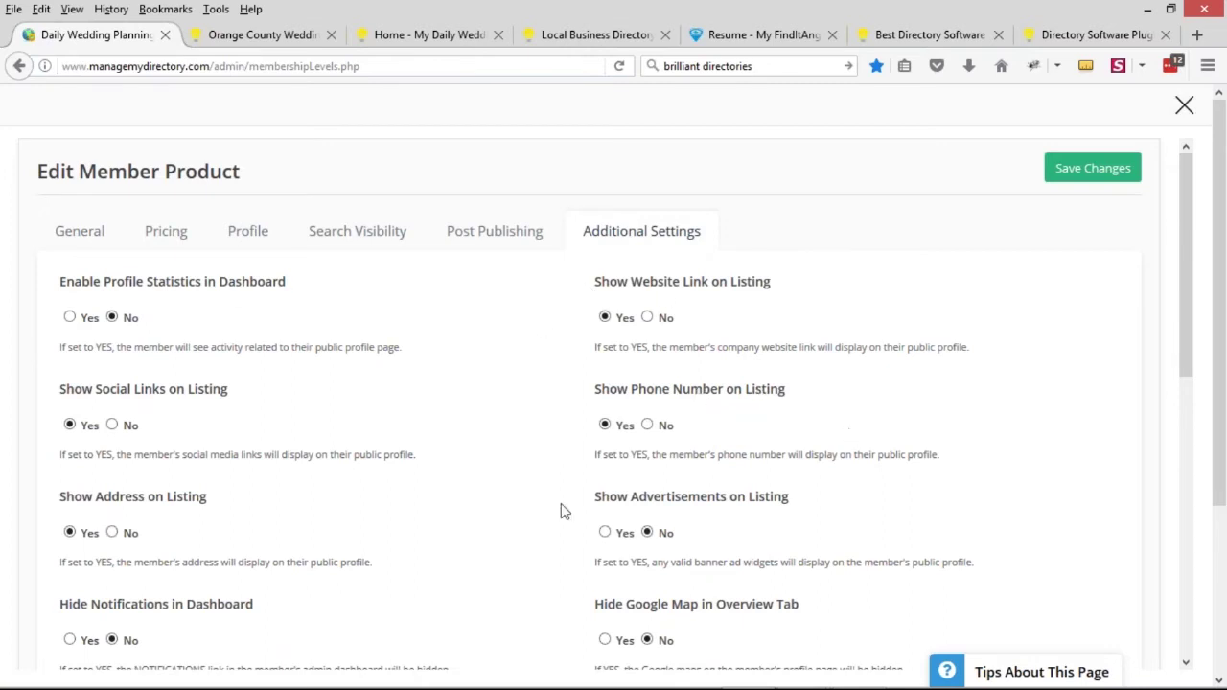
# Step: Set Hide Google Map in Overview Tab to Yes, save the product details and close the product editor
pyautogui.scroll(-3, 703, 399)
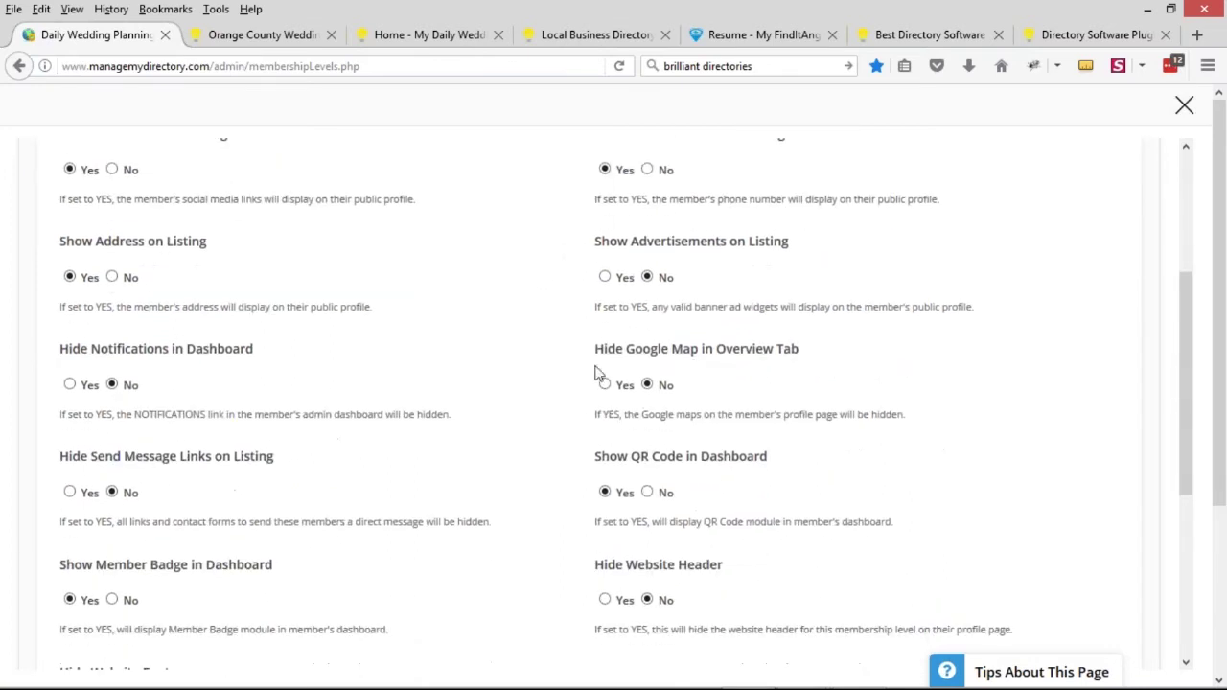
pyautogui.moveTo(598, 357); pyautogui.dragTo(803, 355)
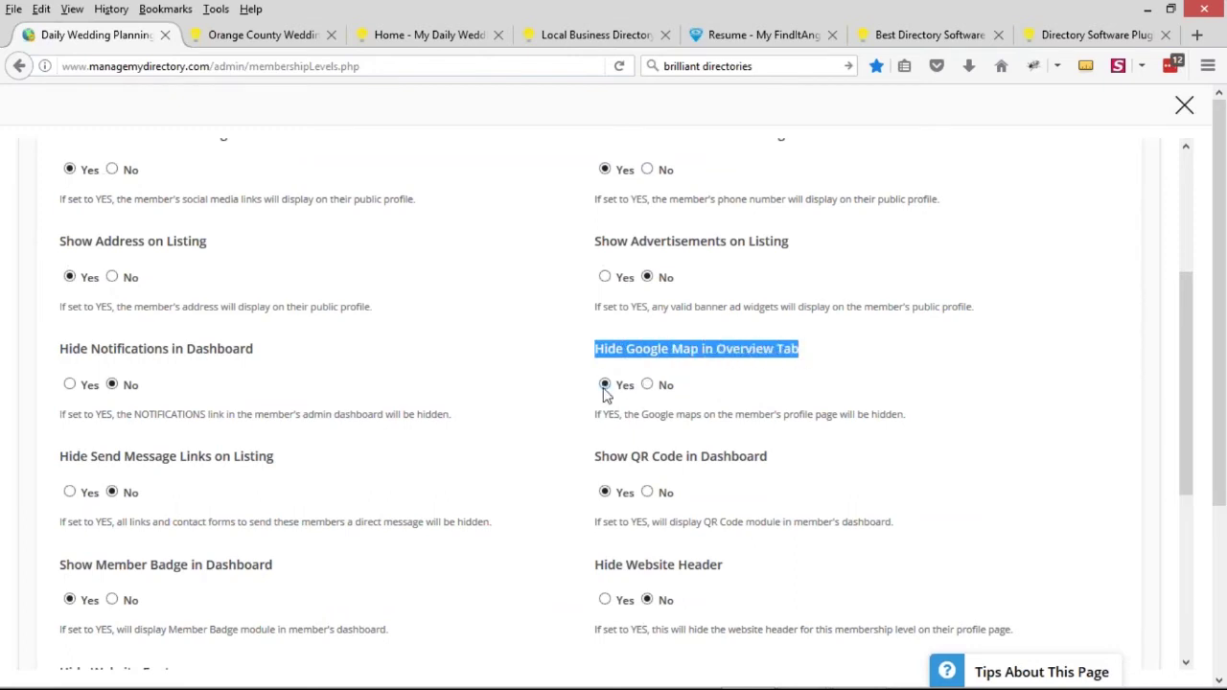
pyautogui.scroll(-4, 688, 351)
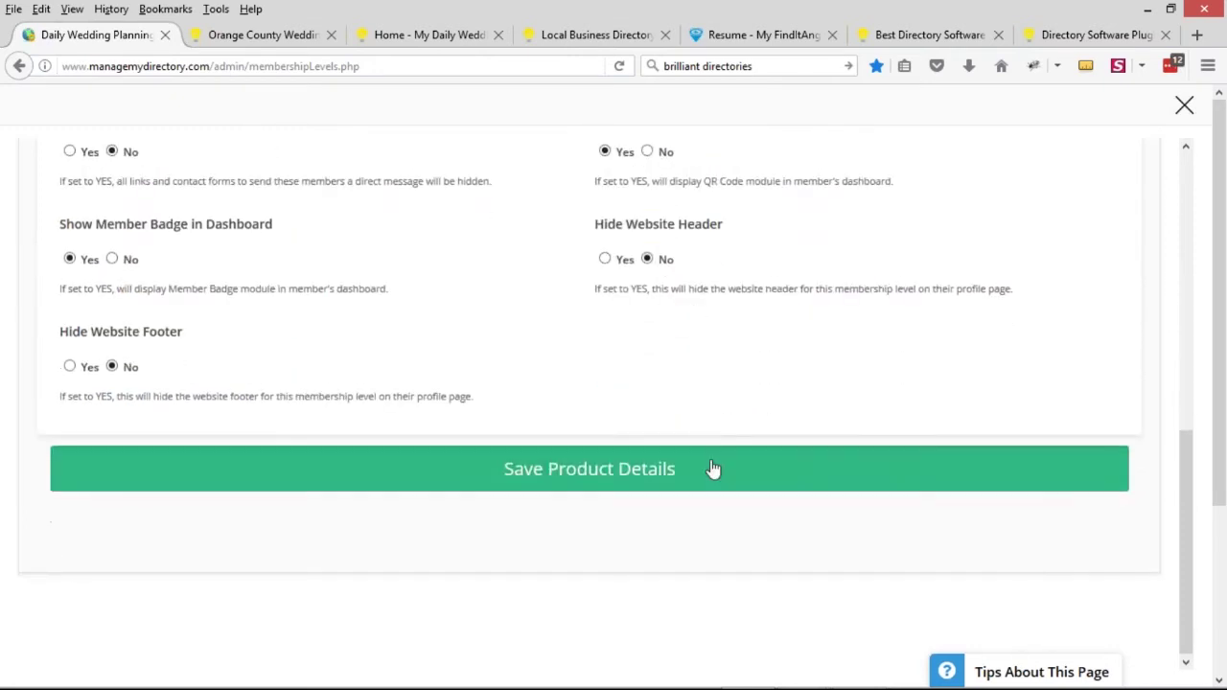
pyautogui.click(713, 471)
pyautogui.scroll(7, 857, 230)
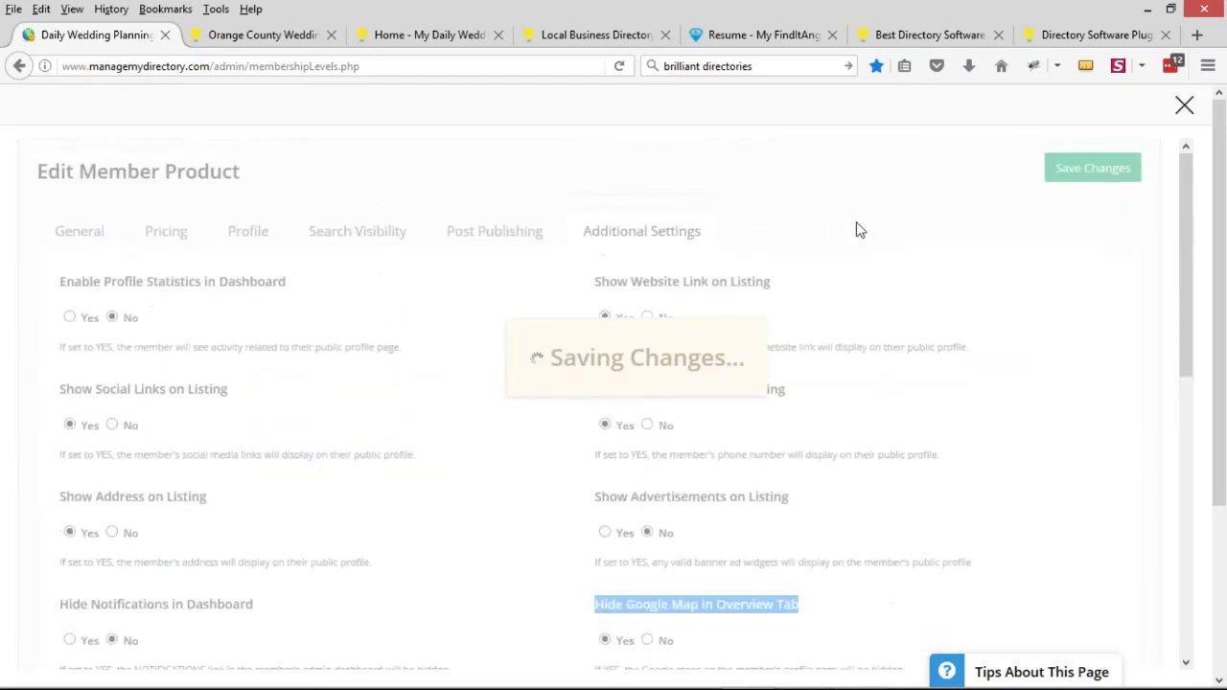
pyautogui.click(1186, 105)
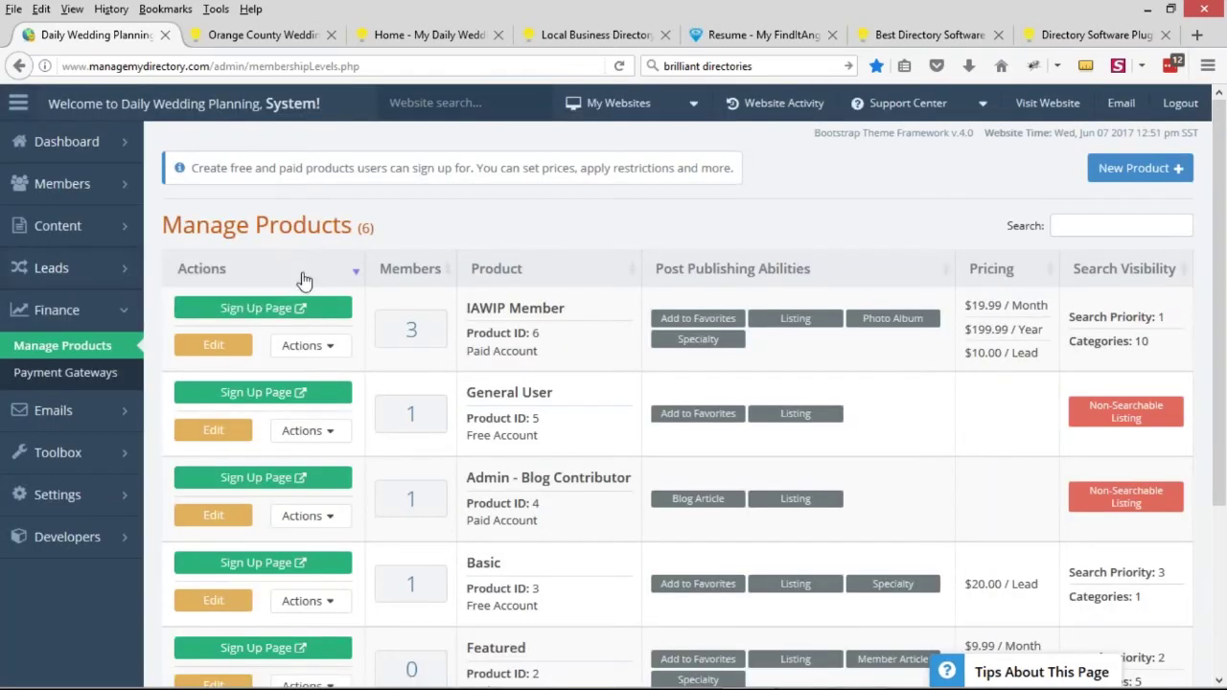
# Step: Open the Member Profile Page sidebar for editing in the Sidebar Manager
pyautogui.moveTo(40, 458)
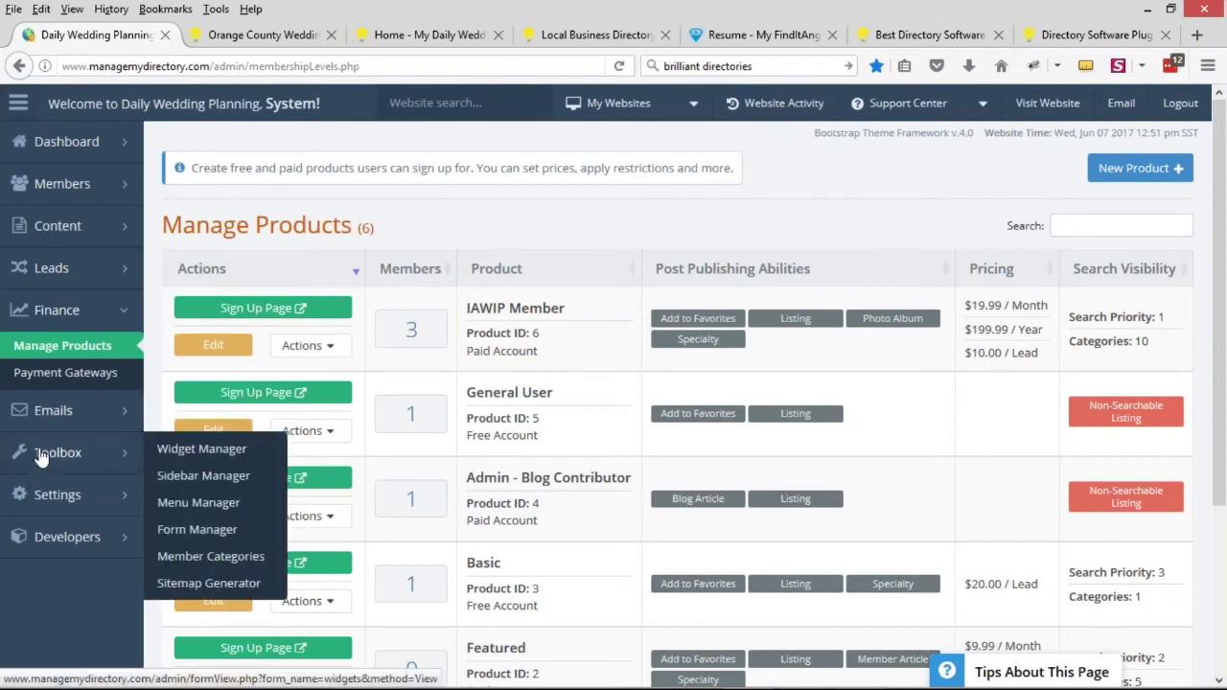
pyautogui.click(193, 479)
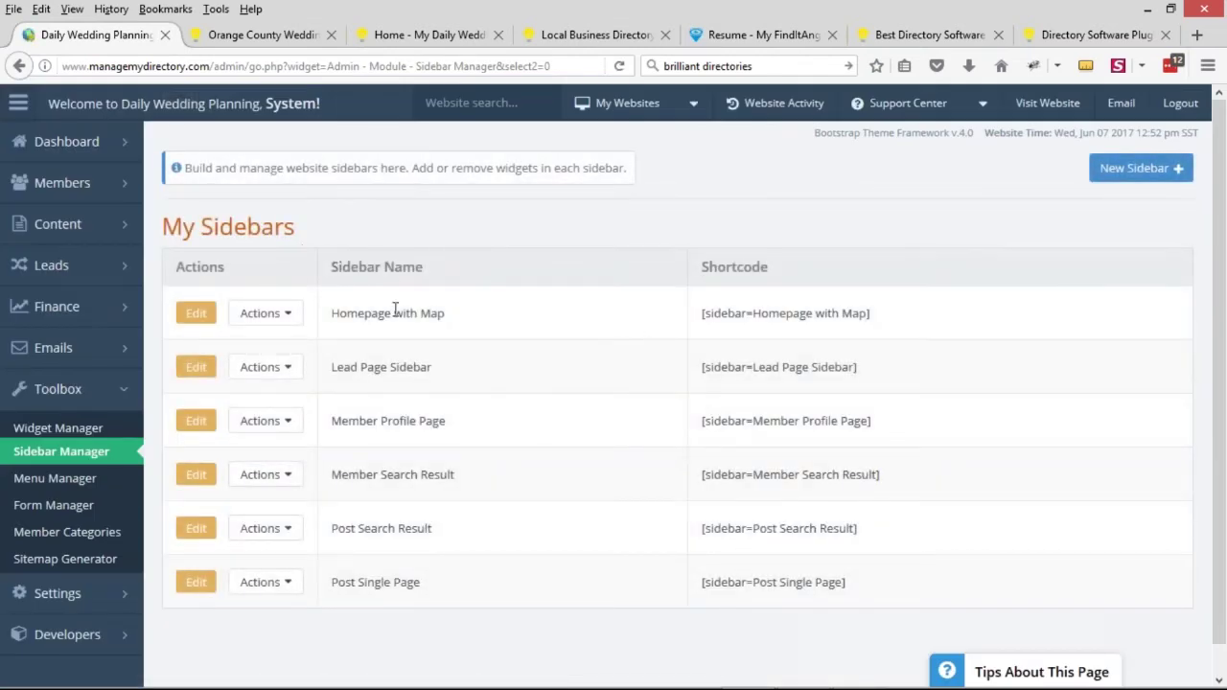
pyautogui.moveTo(334, 434); pyautogui.dragTo(447, 422)
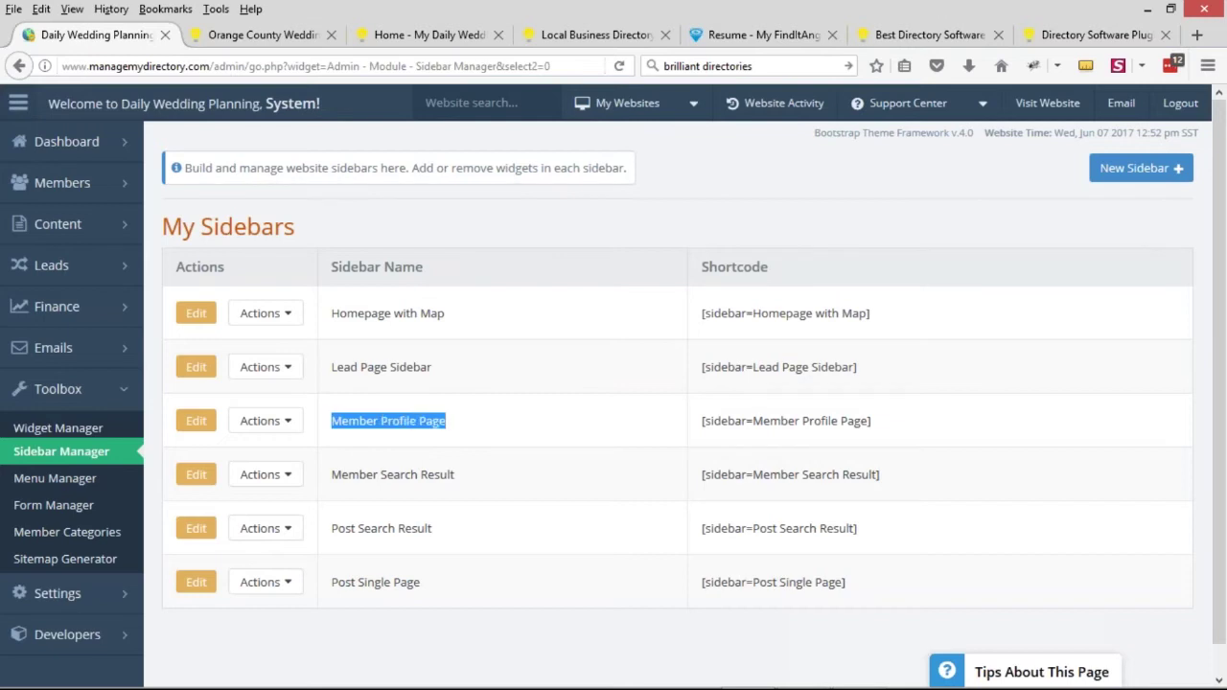
pyautogui.click(192, 421)
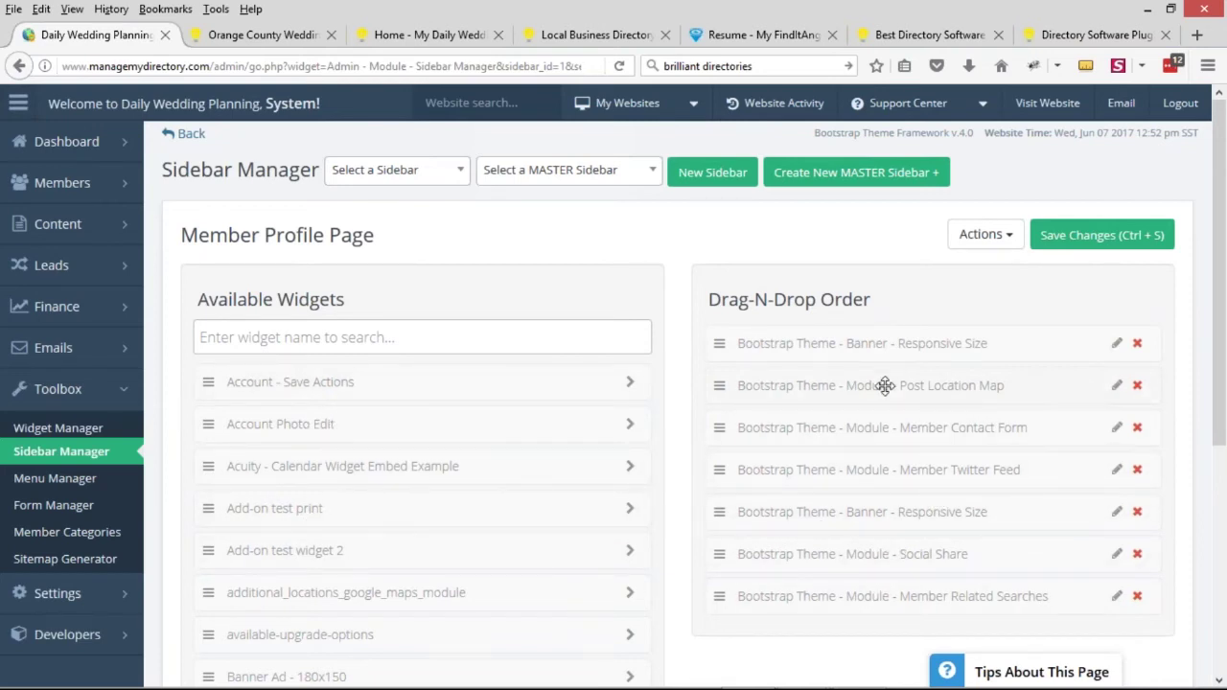
# Step: Move the Post Location Map widget below the Member Contact Form widget and save the sidebar
pyautogui.moveTo(883, 385); pyautogui.dragTo(874, 439)
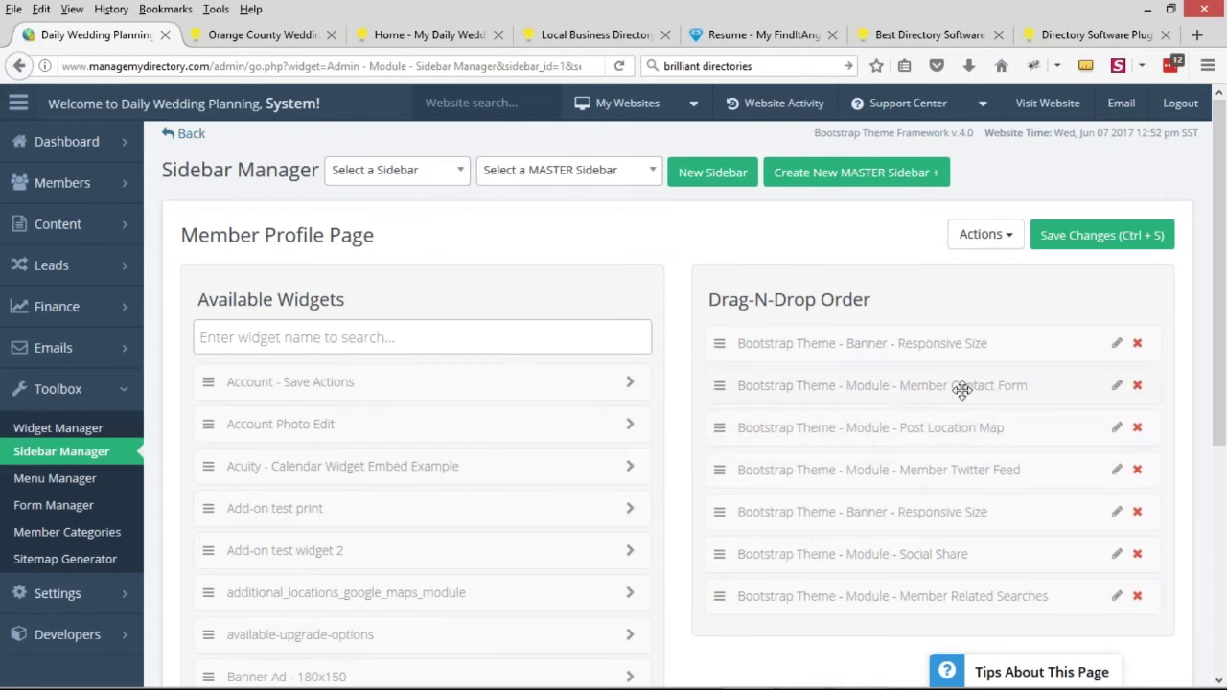
pyautogui.click(1128, 239)
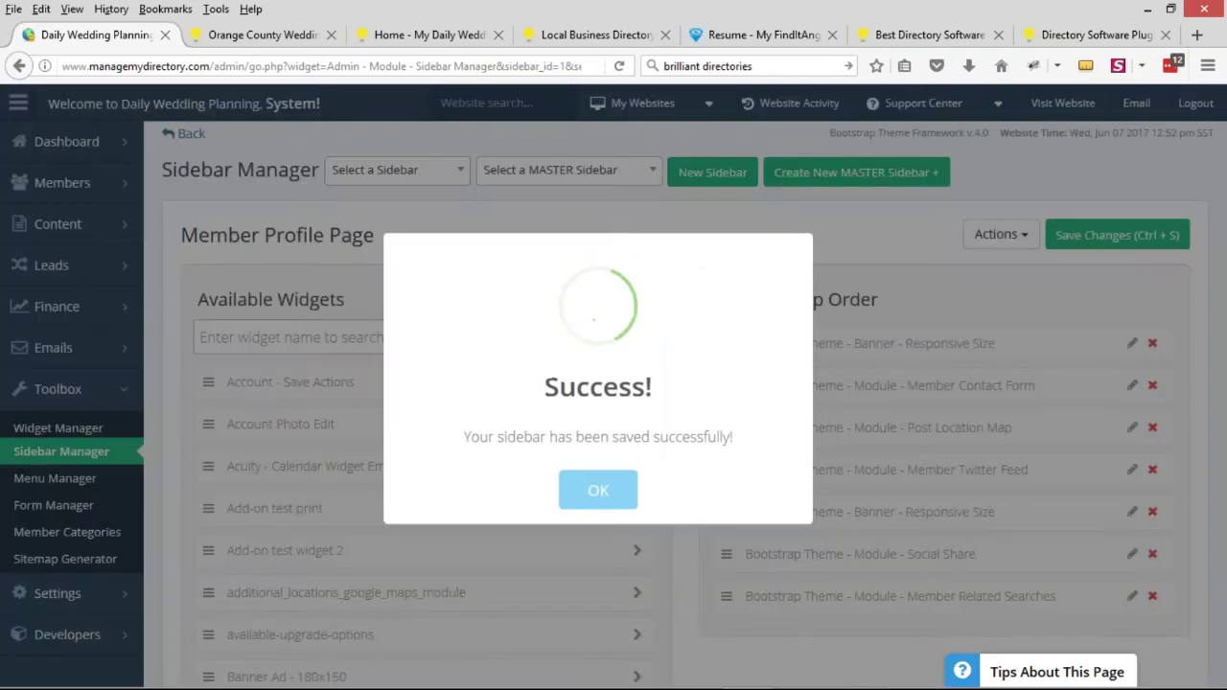
pyautogui.click(586, 488)
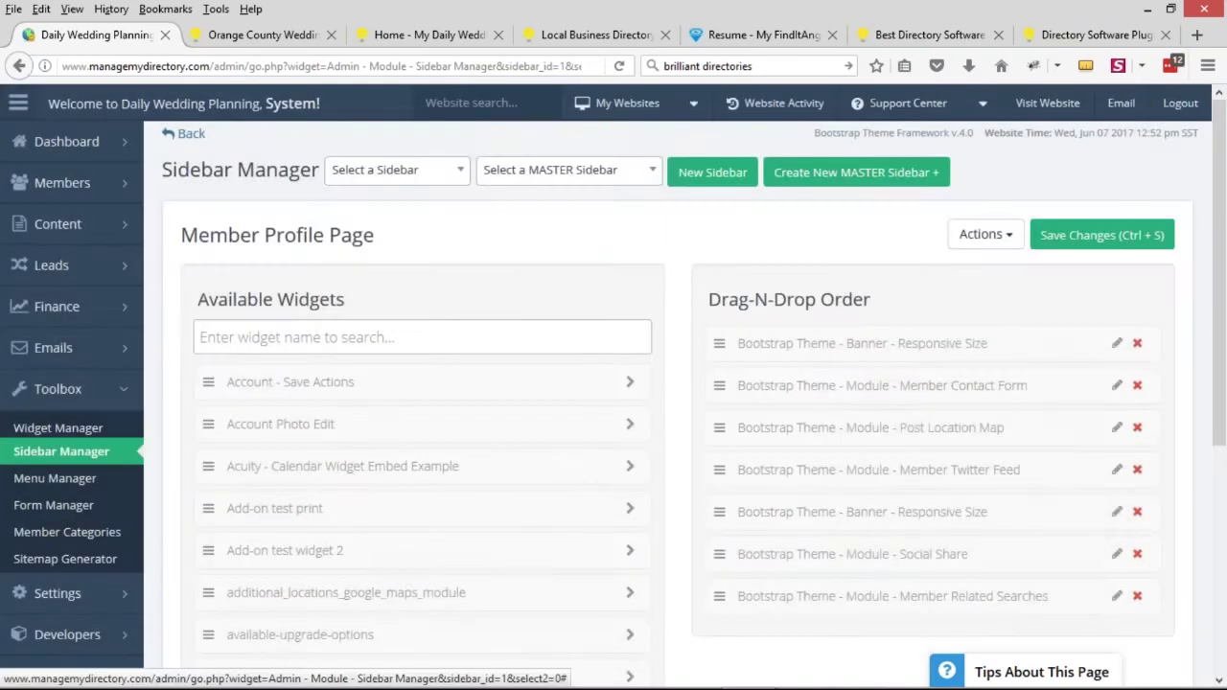
# Step: Return to the public Best Wedding DJ Ever listing page to check its maps and message form
pyautogui.click(267, 36)
pyautogui.click(124, 36)
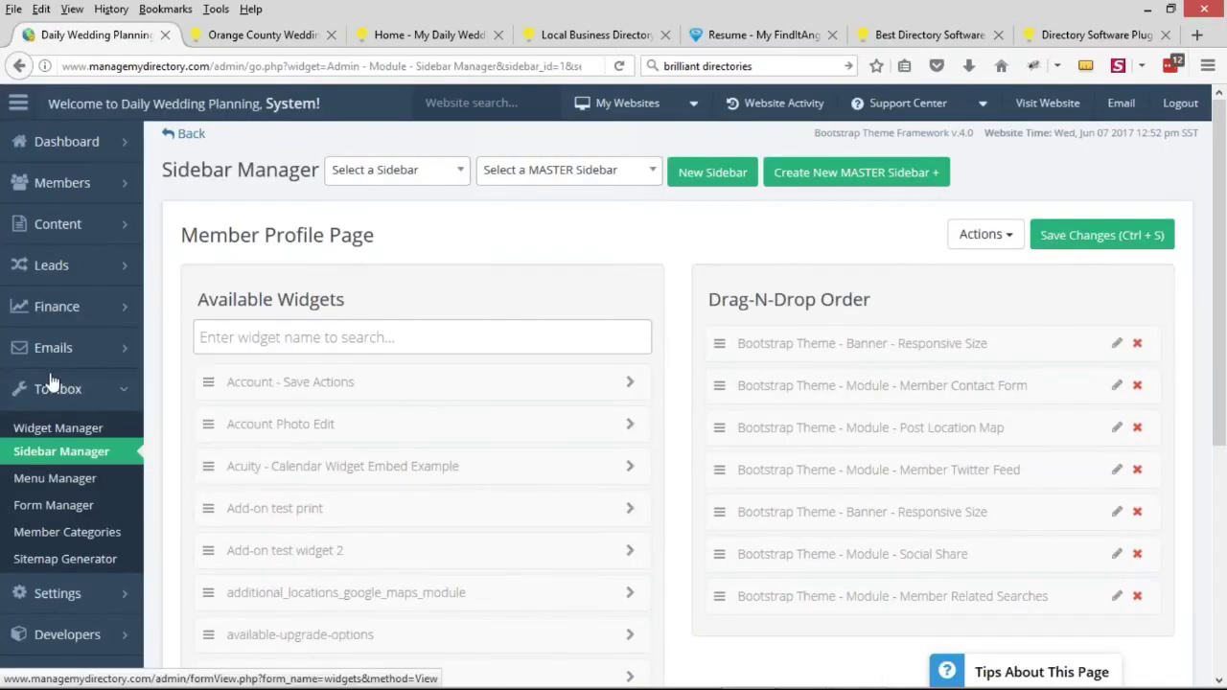
pyautogui.click(231, 37)
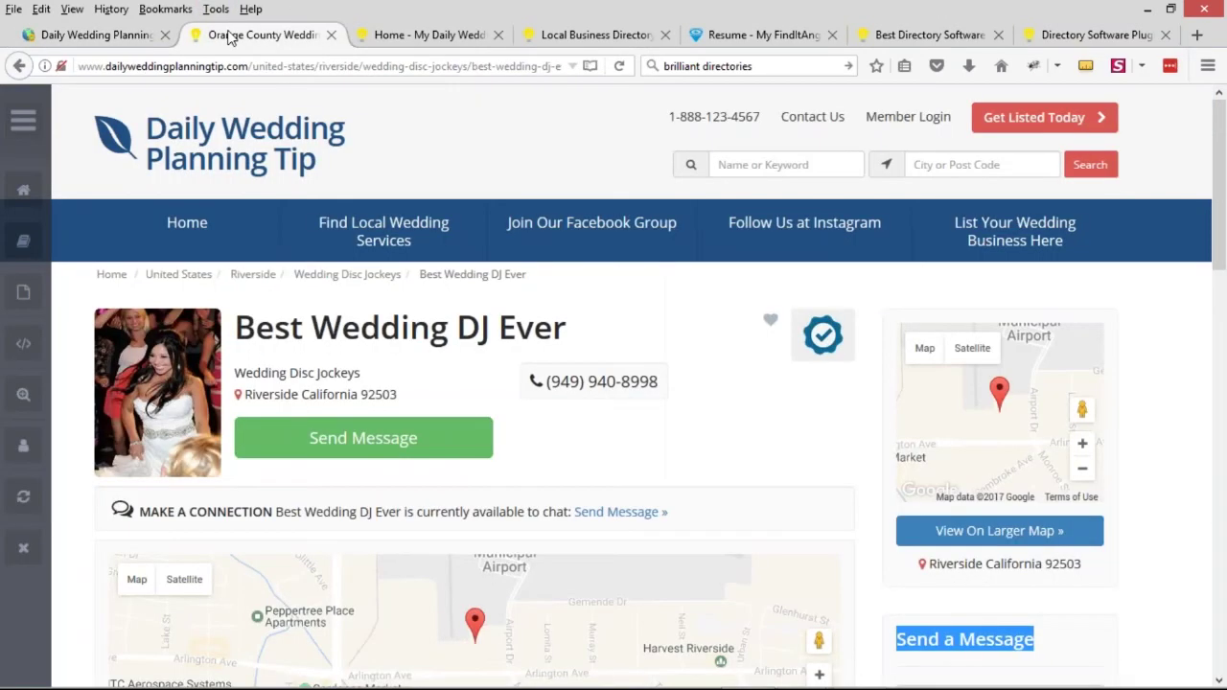
# Step: Reload the public Best Wedding DJ Ever listing and check the order of the message form and map in its sidebar
pyautogui.click(620, 65)
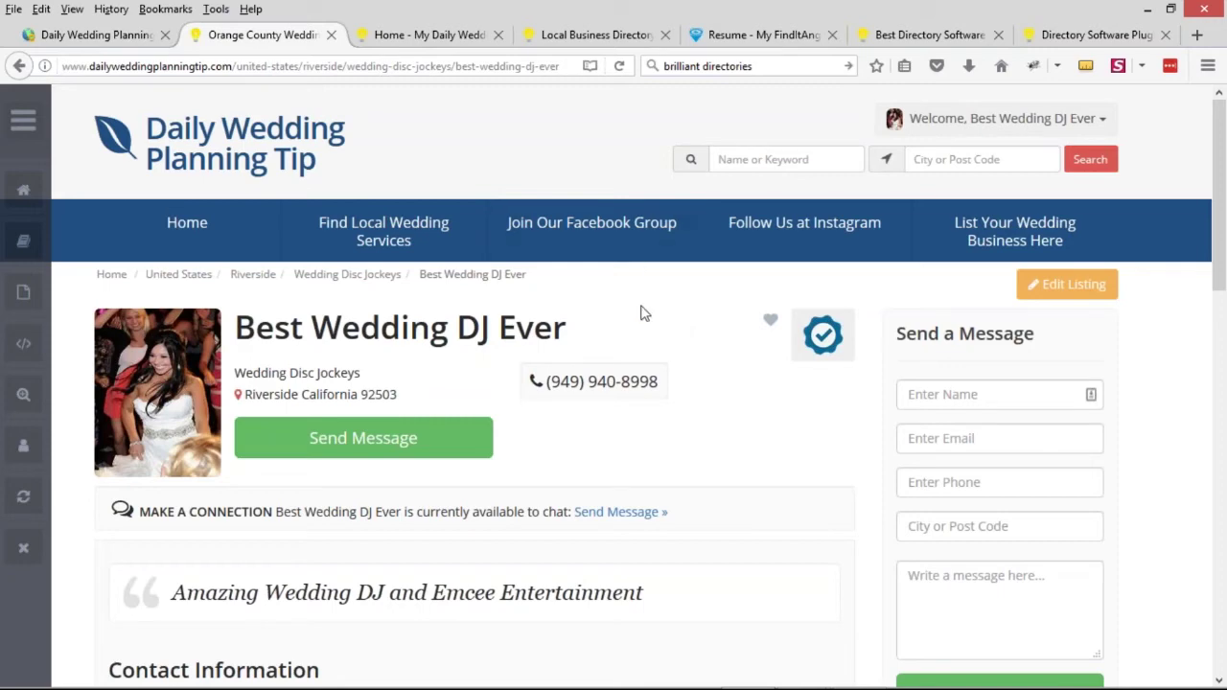
pyautogui.scroll(-3, 830, 405)
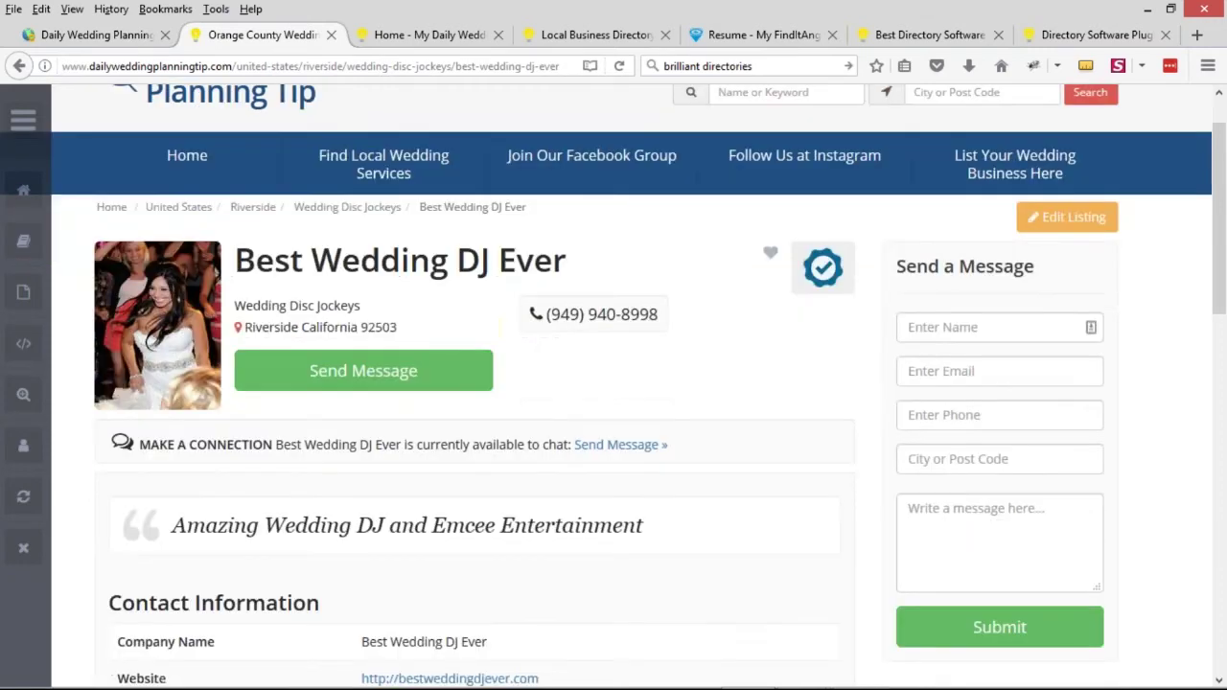
pyautogui.scroll(-2, 1016, 351)
pyautogui.scroll(-5, 1112, 358)
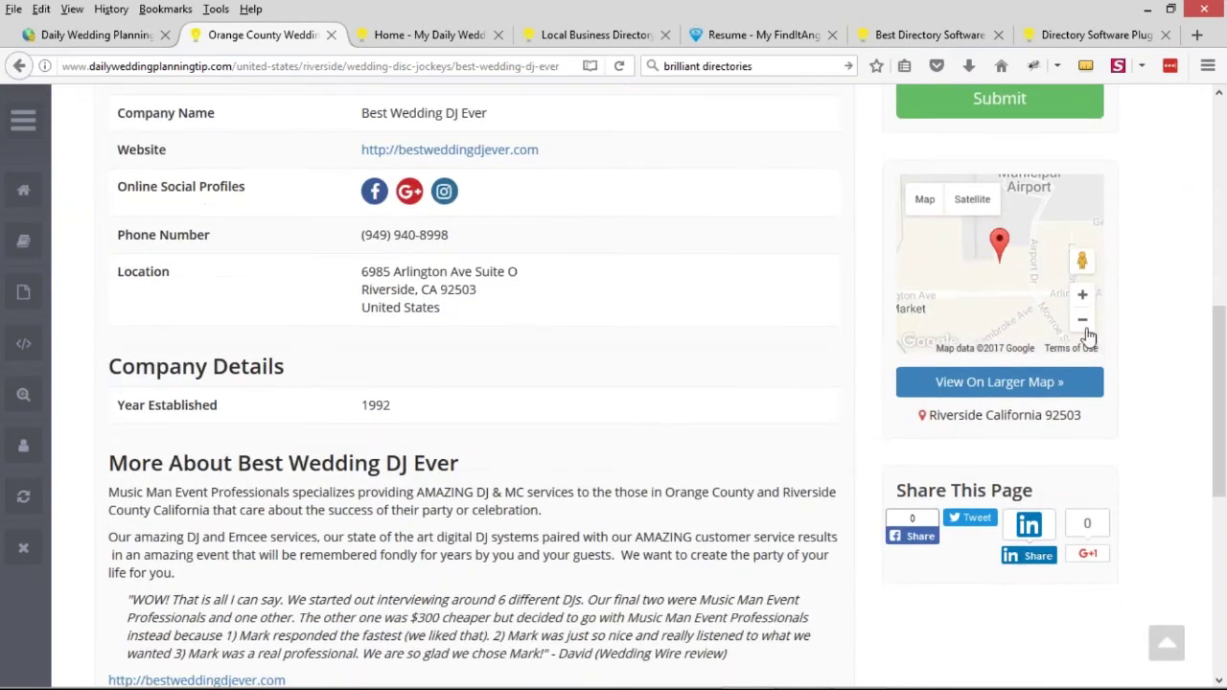
pyautogui.scroll(4, 830, 434)
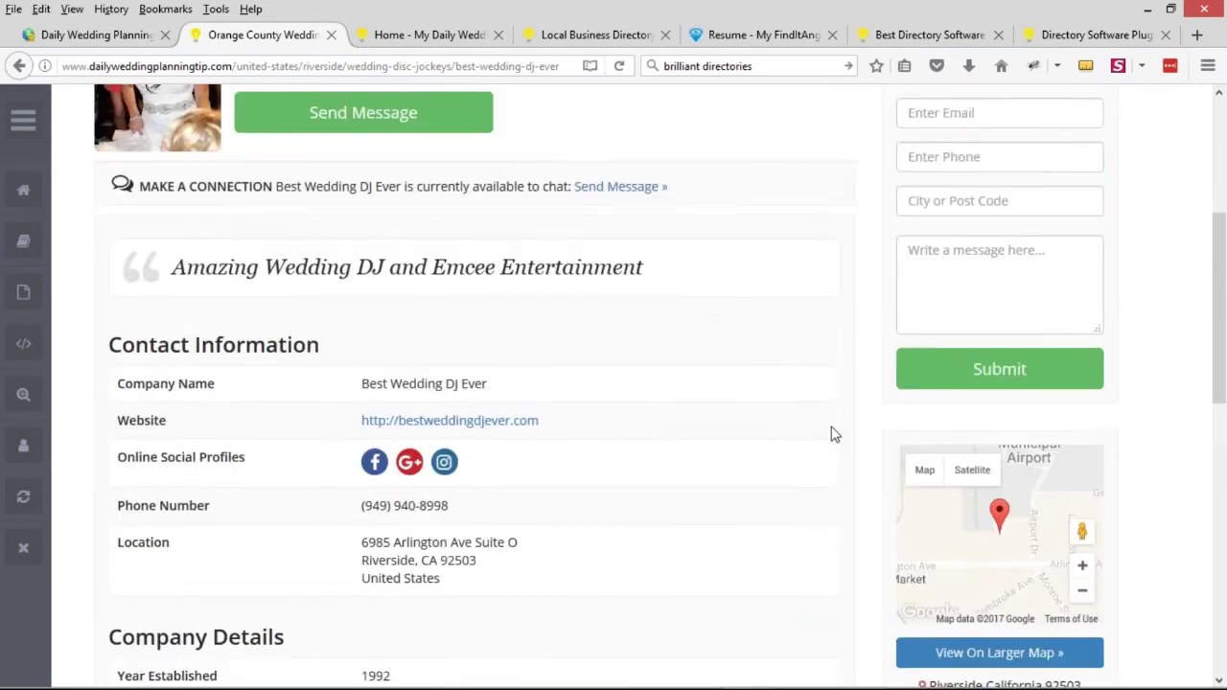
pyautogui.scroll(2, 844, 433)
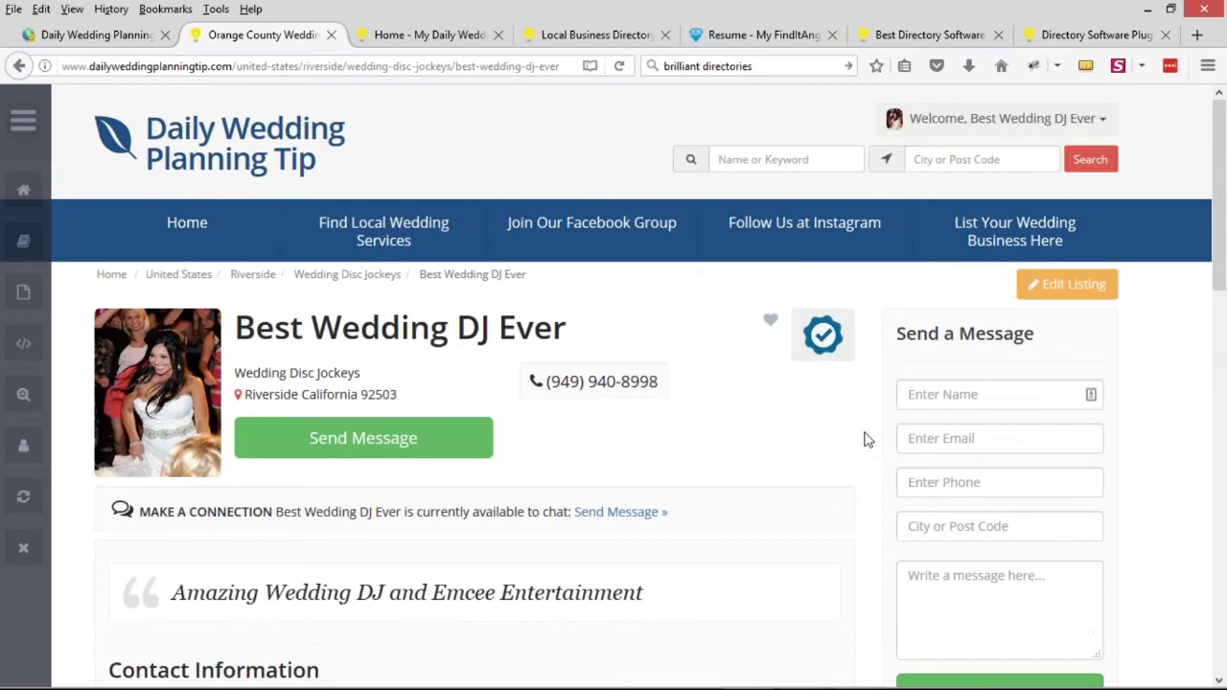
pyautogui.click(121, 29)
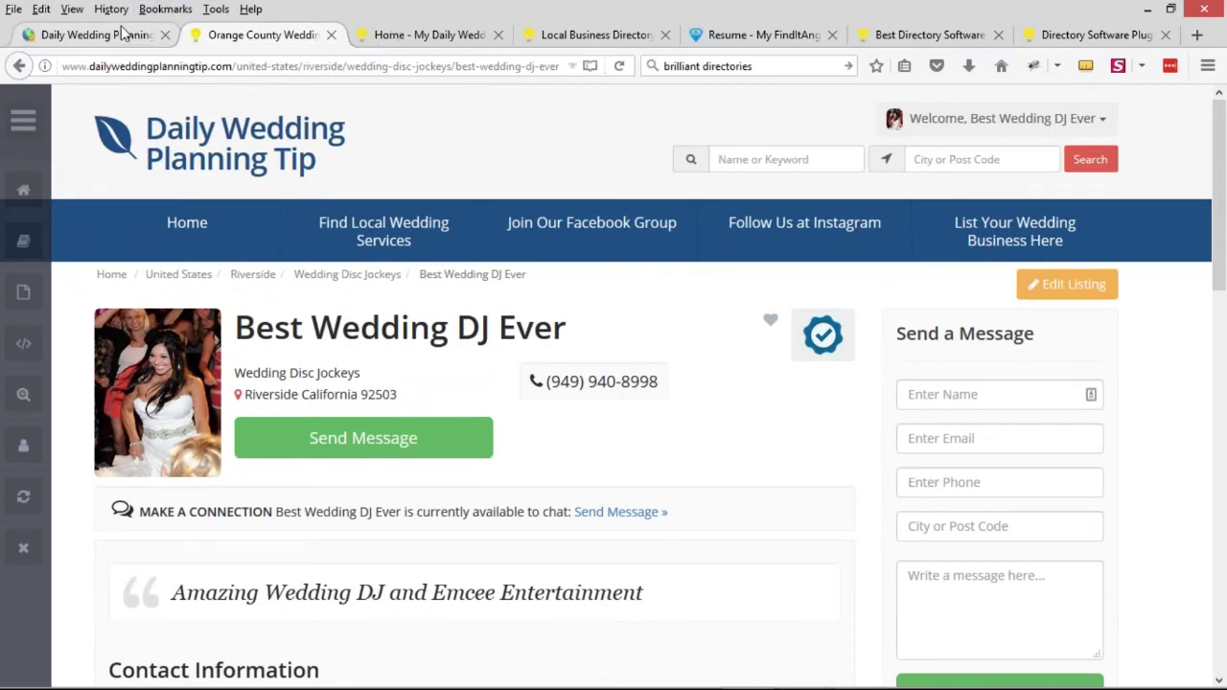
pyautogui.click(208, 38)
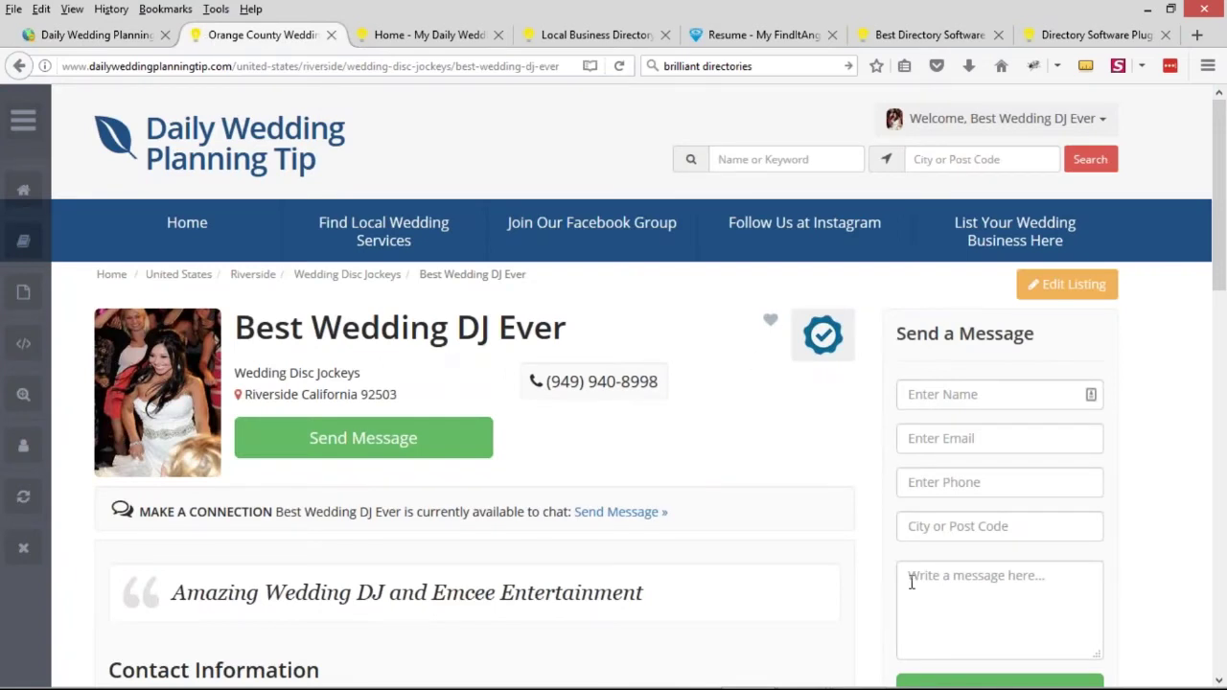
pyautogui.moveTo(240, 321); pyautogui.dragTo(567, 311)
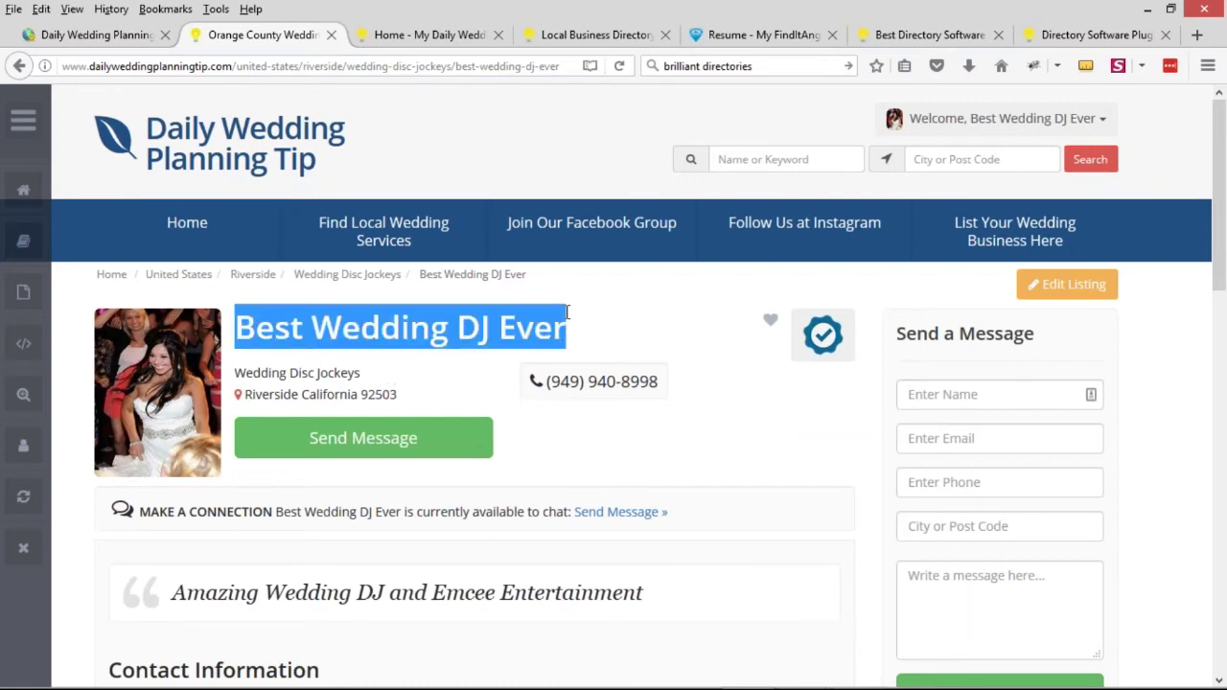
# Step: Return to the directory admin and open Design Settings
pyautogui.click(77, 31)
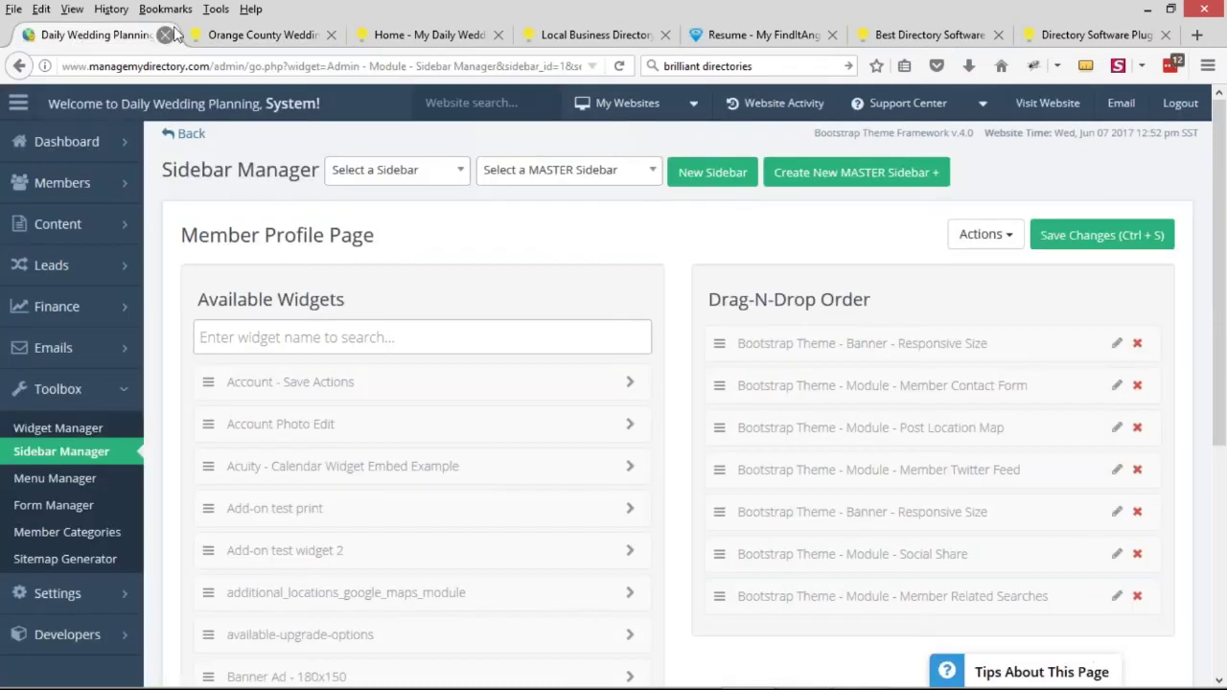
pyautogui.scroll(-2, 77, 431)
pyautogui.moveTo(75, 523)
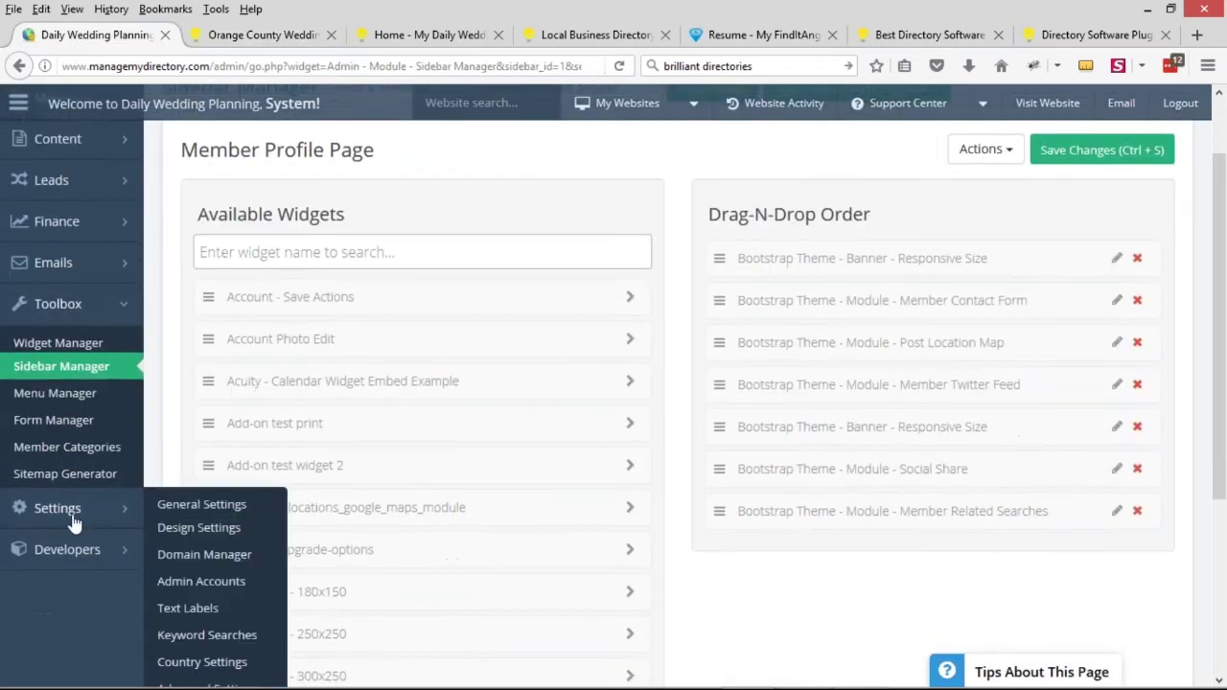
pyautogui.click(184, 535)
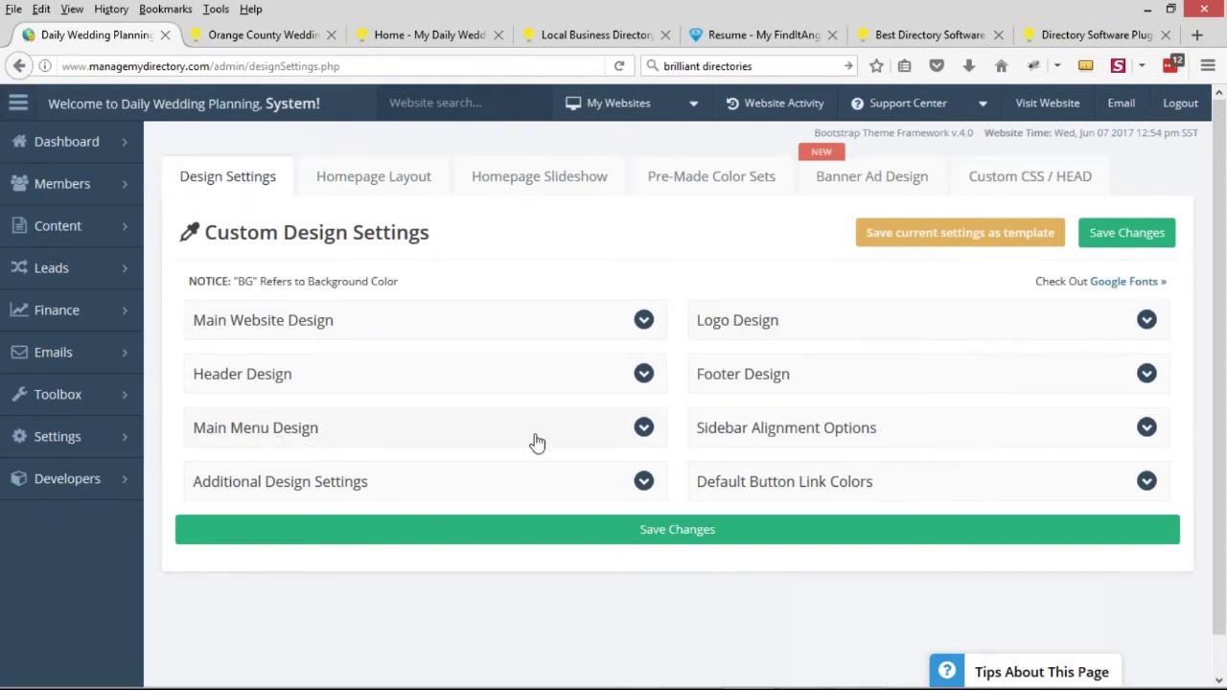
# Step: Set the sidebar alignment for Member Profile Pages to Do Not Display and save the design settings
pyautogui.click(886, 445)
pyautogui.scroll(-2, 885, 444)
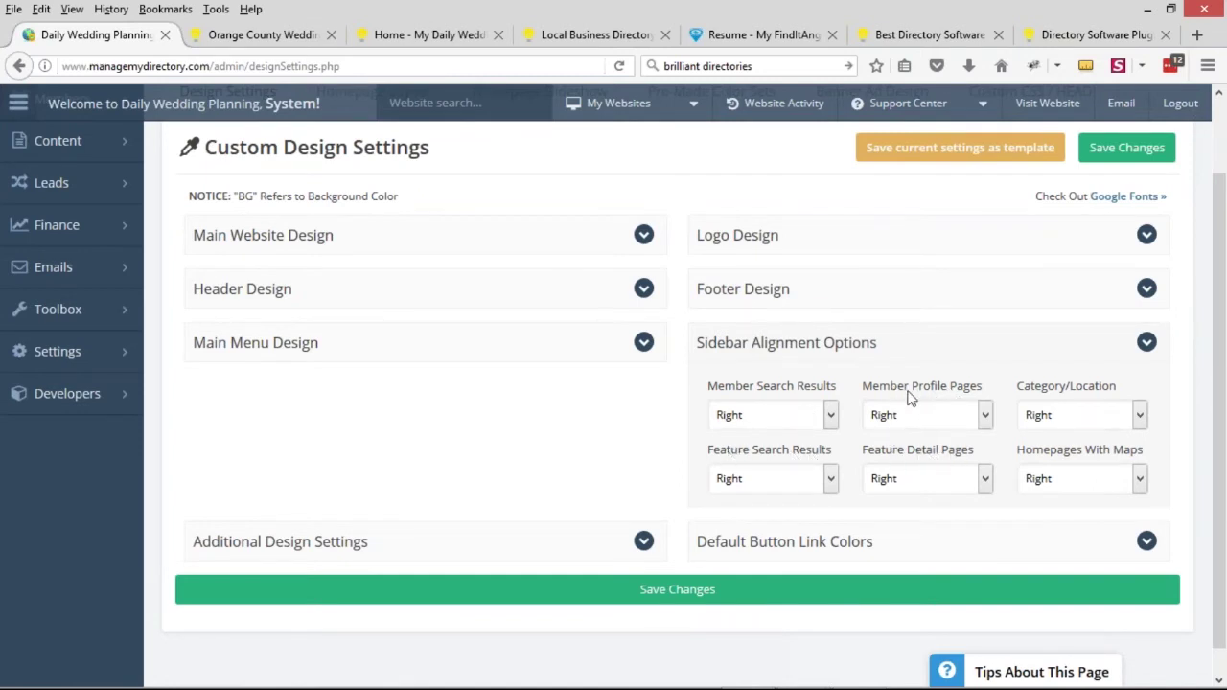
pyautogui.click(965, 418)
pyautogui.click(911, 470)
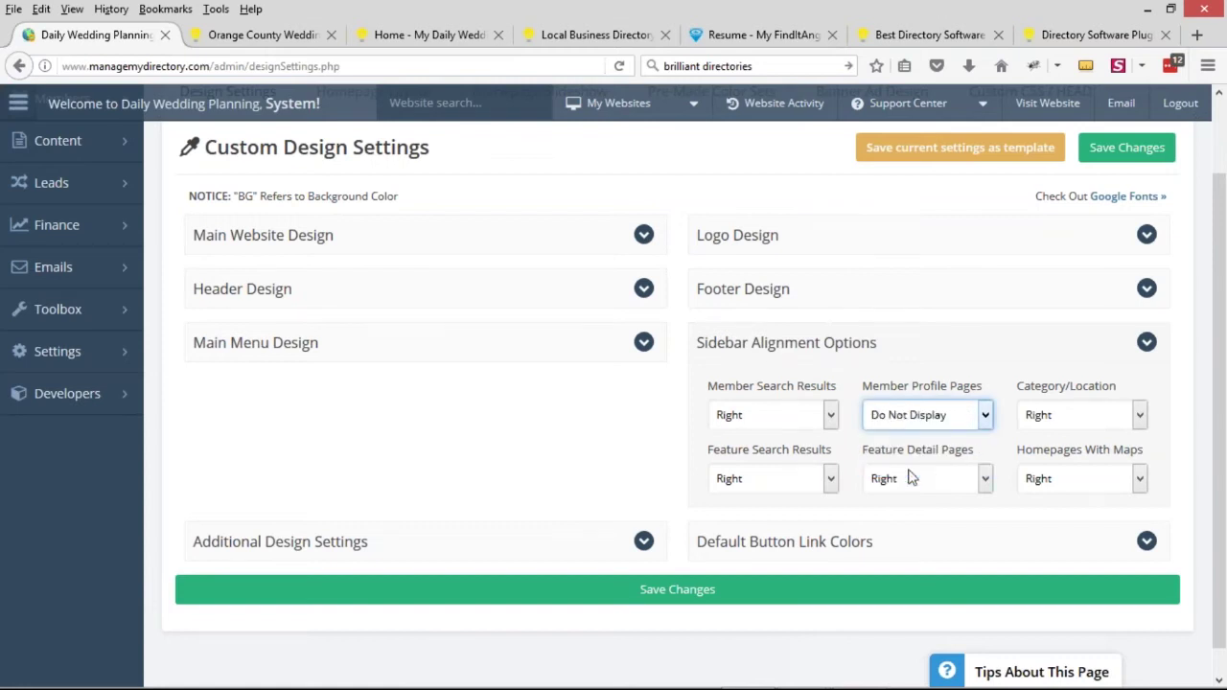
pyautogui.click(813, 596)
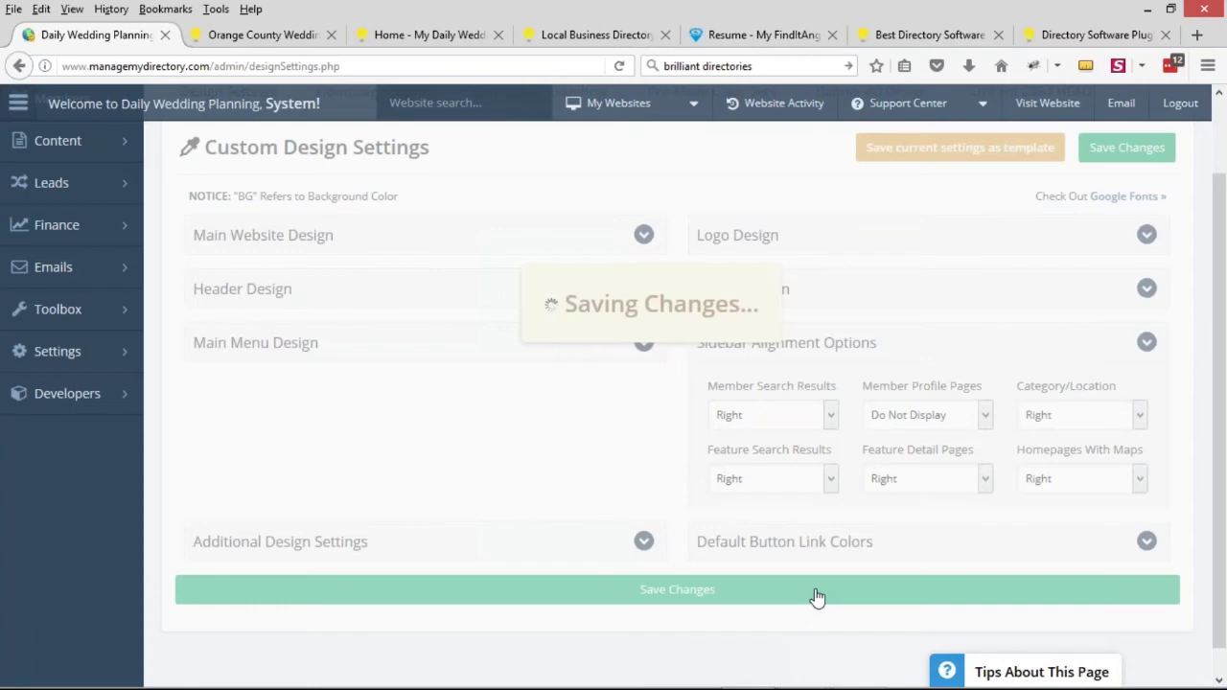
# Step: Reload the public Best Wedding DJ Ever listing and examine its layout from the header down to the footer
pyautogui.click(269, 38)
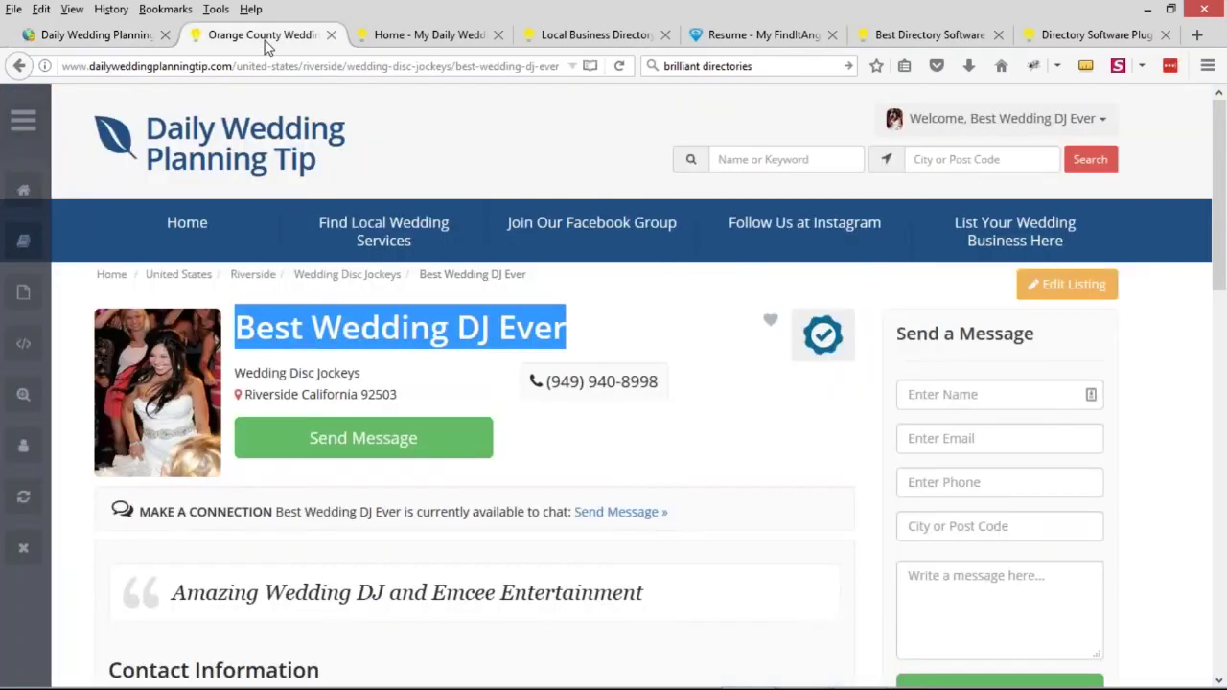
pyautogui.scroll(-1, 649, 323)
pyautogui.scroll(1, 649, 323)
pyautogui.click(477, 320)
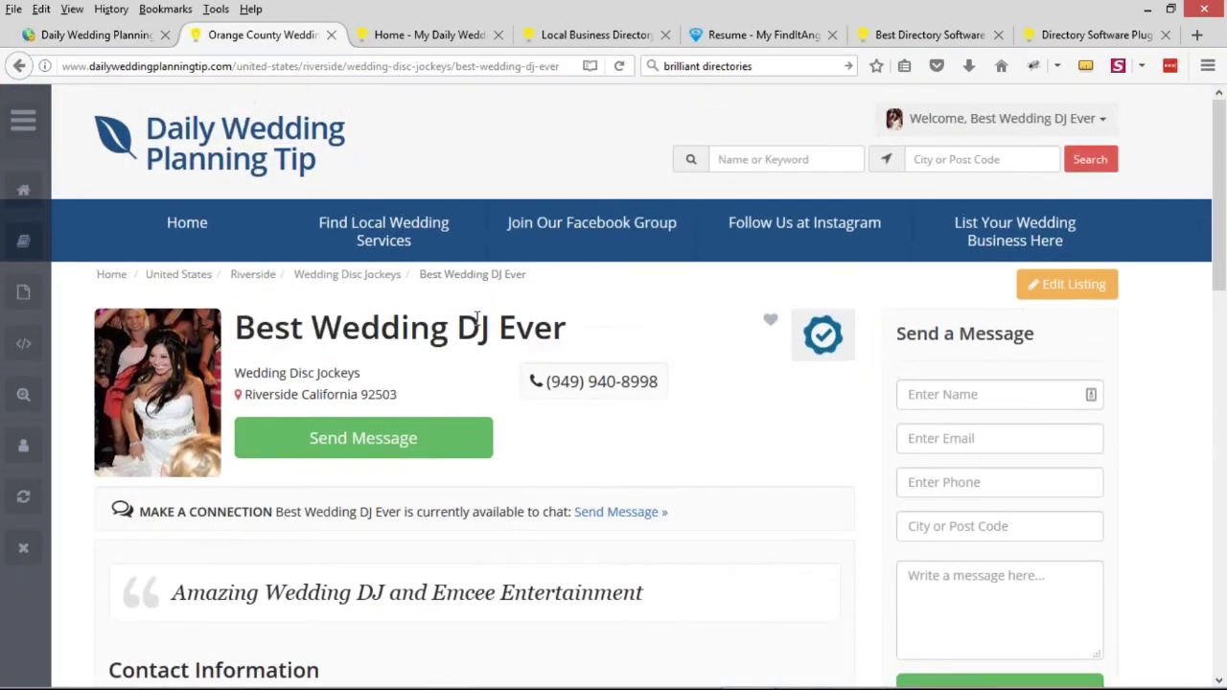
pyautogui.click(619, 66)
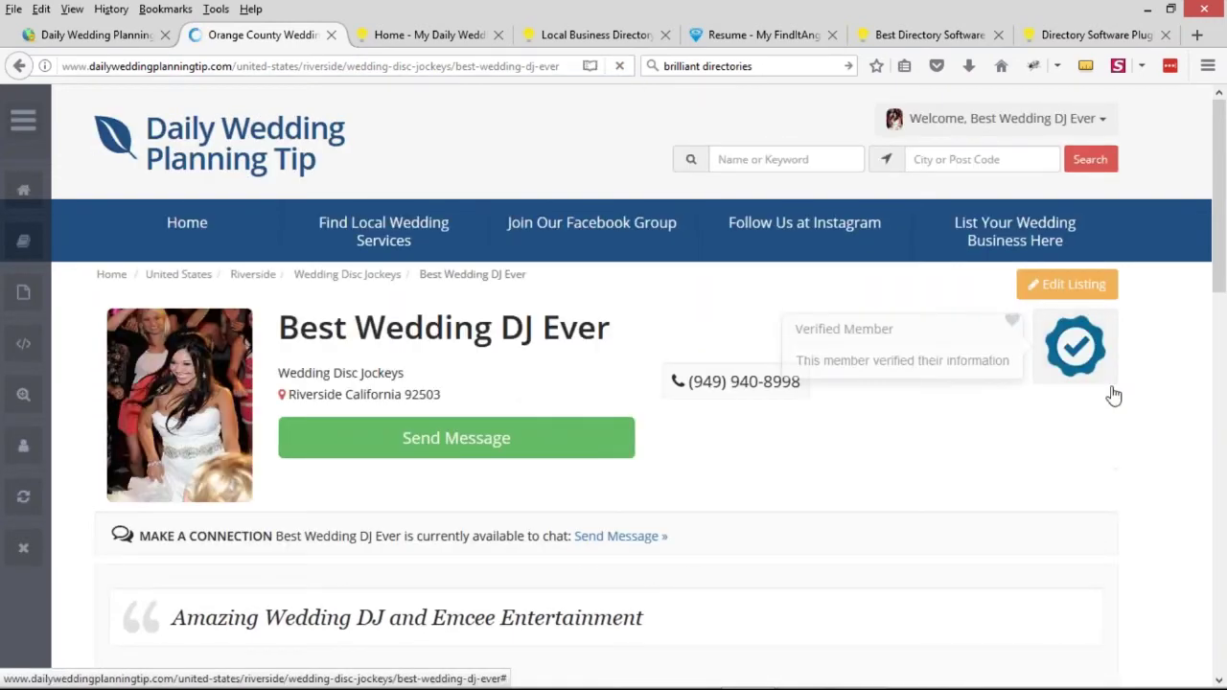
pyautogui.scroll(-5, 998, 575)
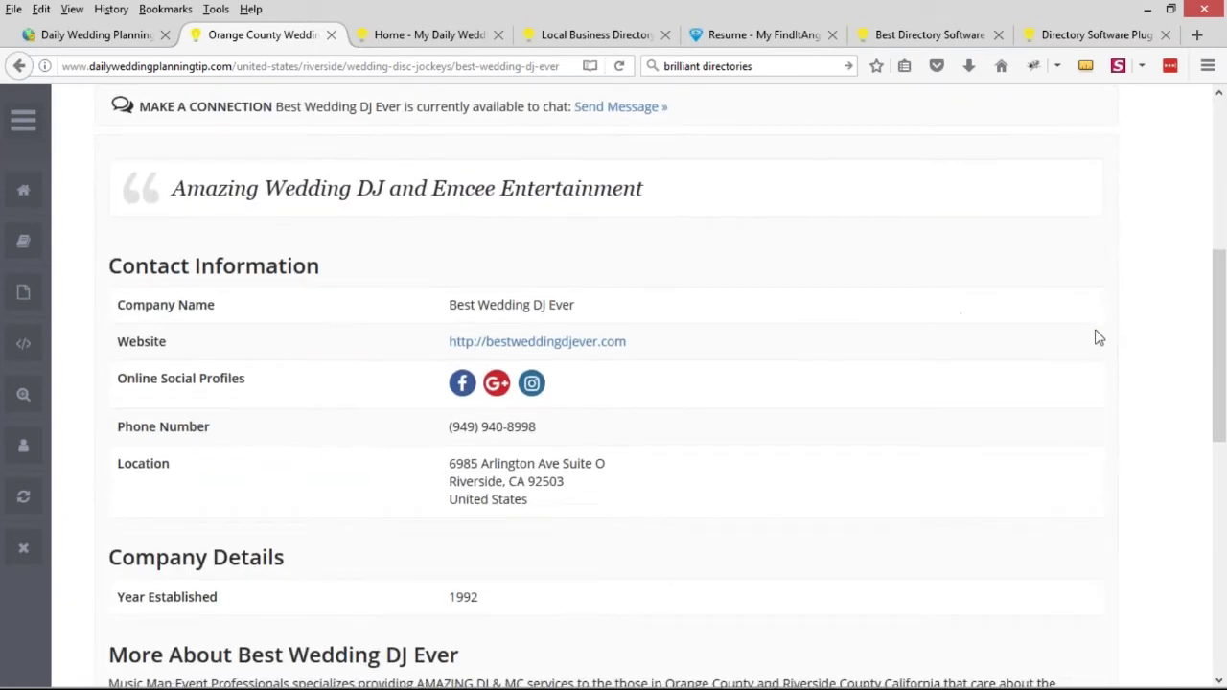
pyautogui.scroll(-5, 1095, 336)
pyautogui.scroll(8, 1087, 343)
pyautogui.scroll(1, 1090, 362)
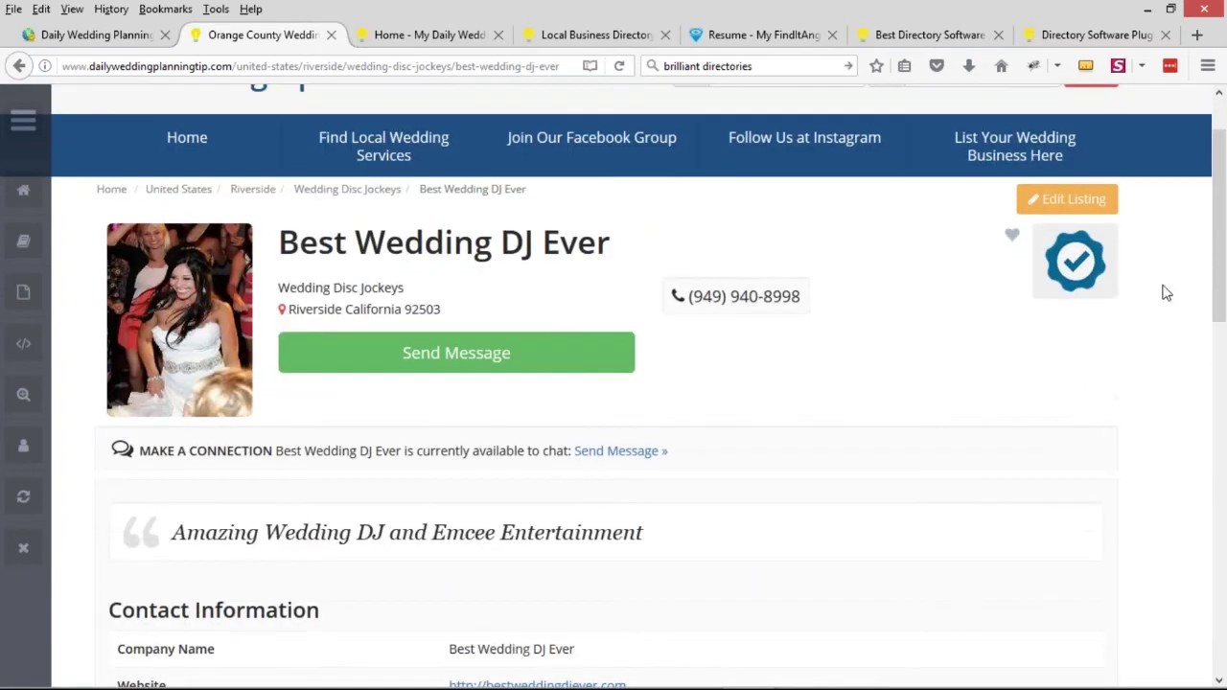
pyautogui.scroll(1, 1016, 240)
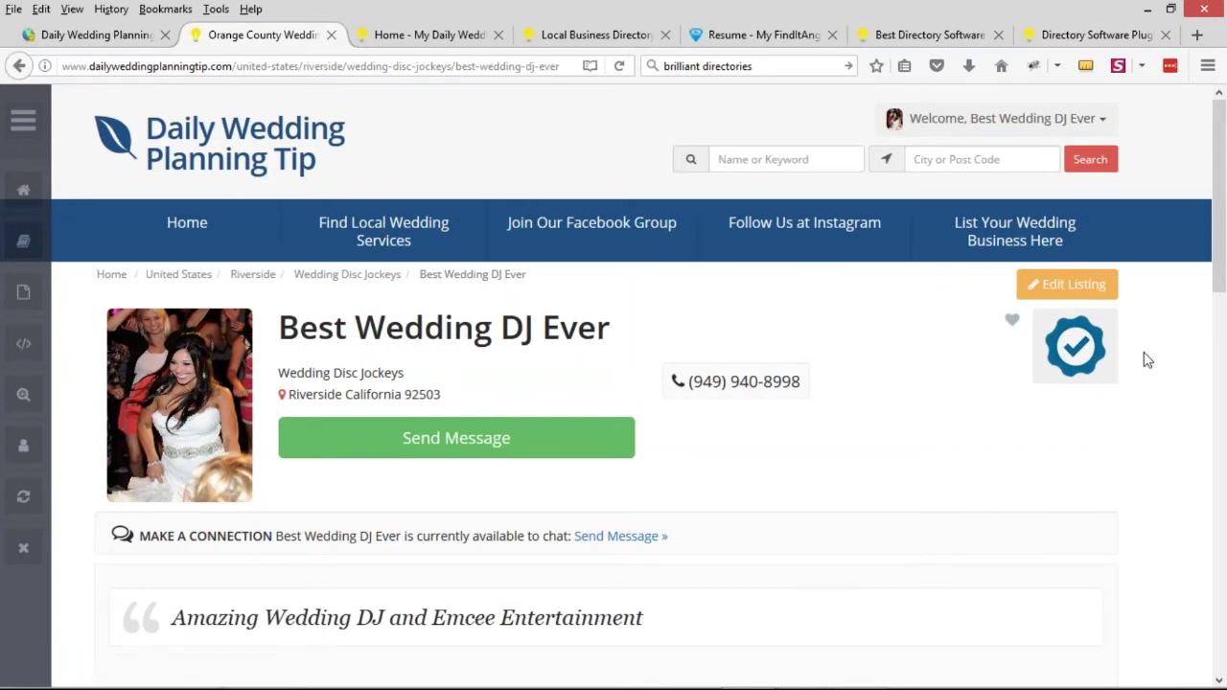
pyautogui.scroll(-1, 1147, 360)
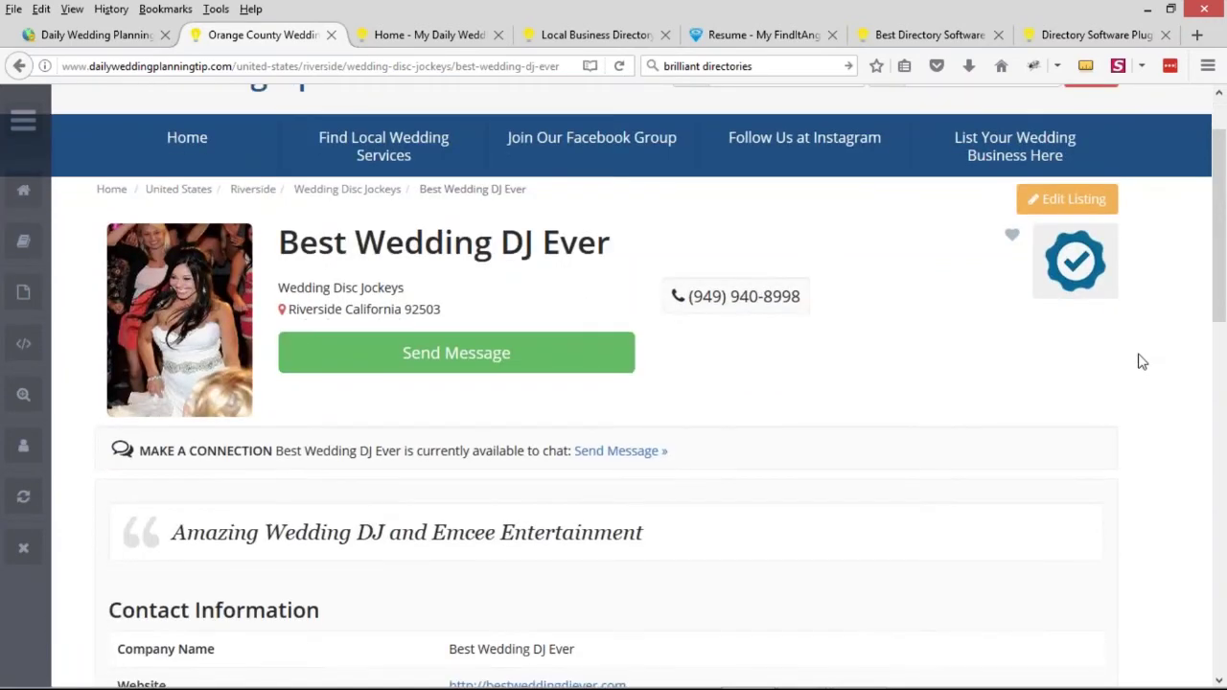
pyautogui.scroll(1, 1142, 361)
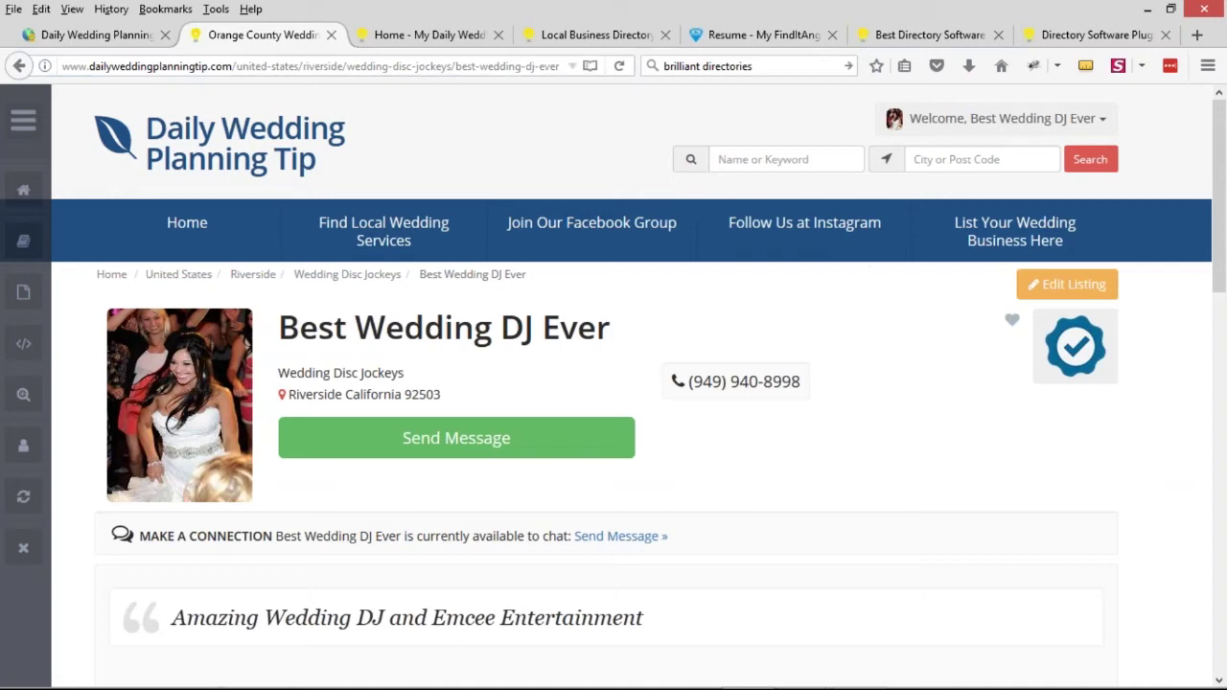
pyautogui.scroll(-10, 985, 277)
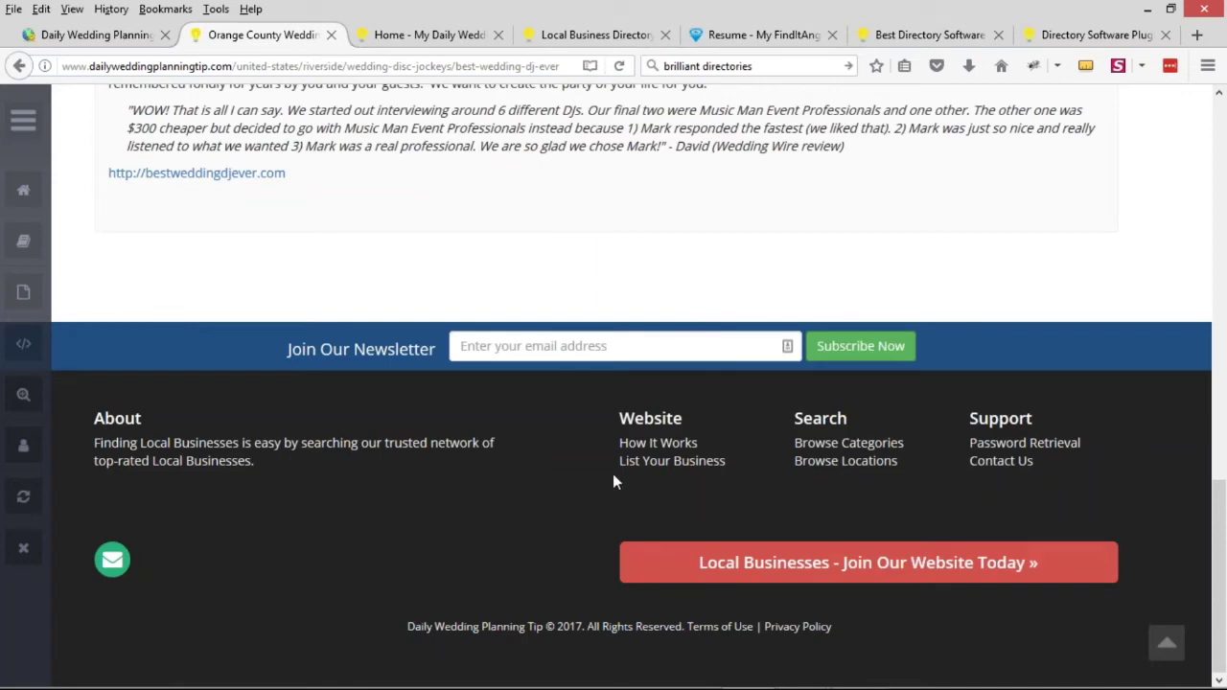
pyautogui.scroll(10, 615, 481)
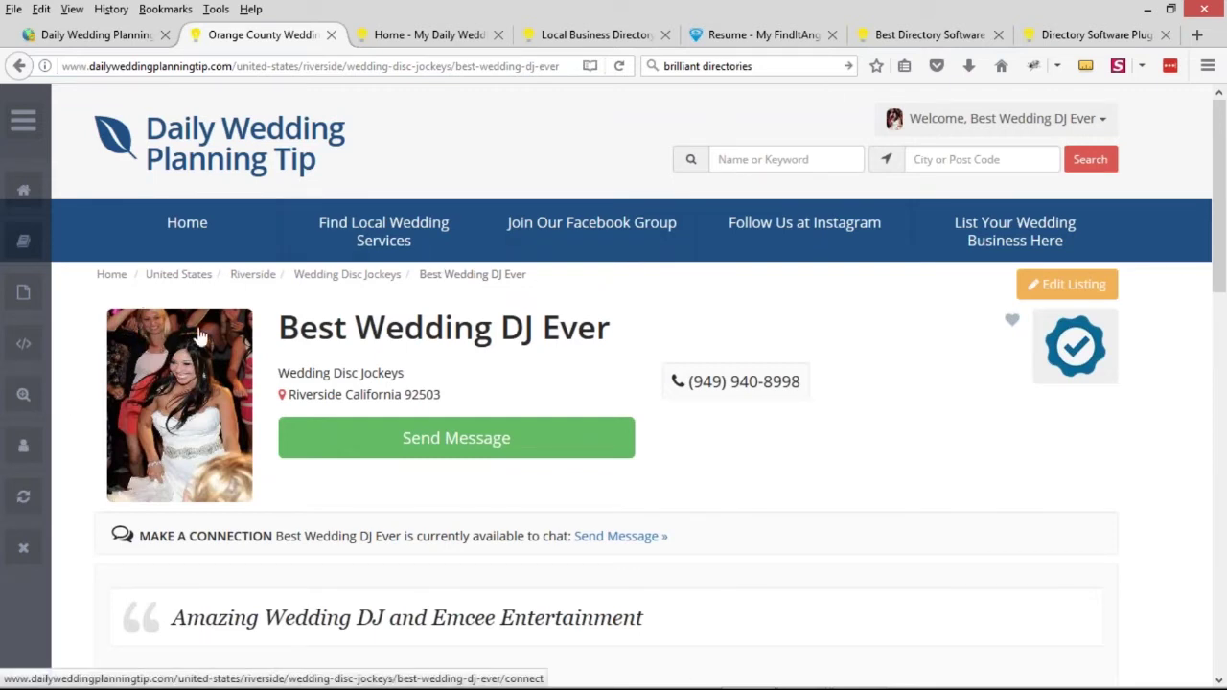
pyautogui.moveTo(101, 312); pyautogui.dragTo(326, 686)
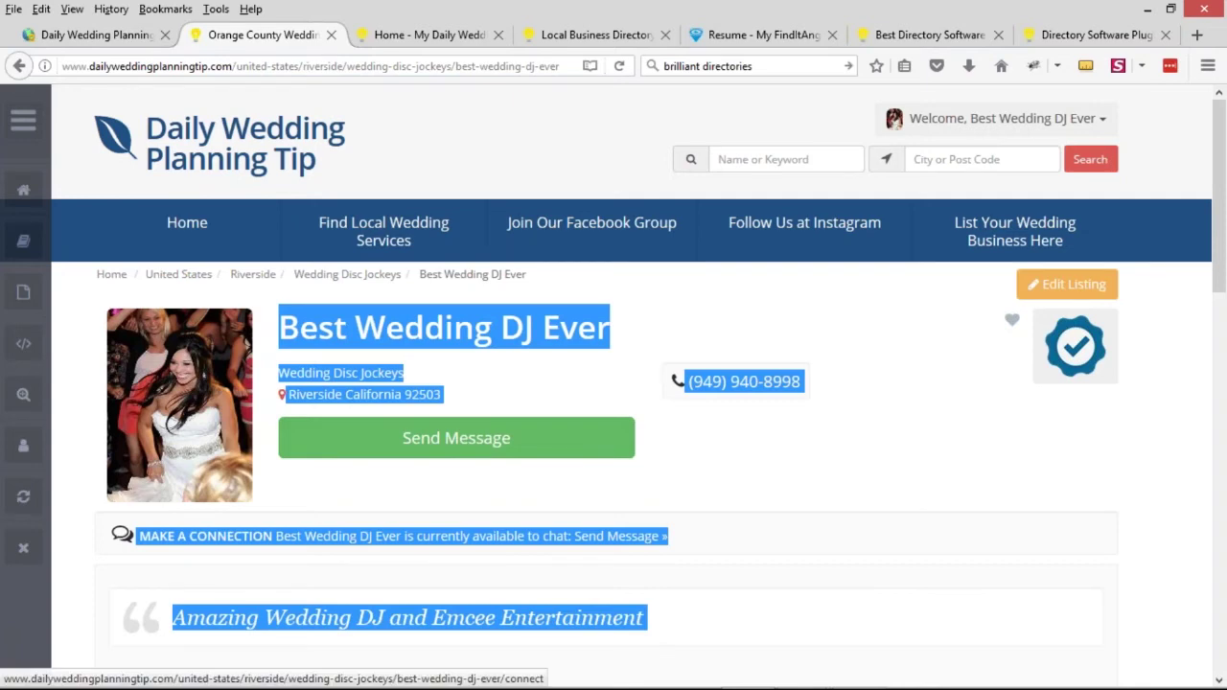
pyautogui.scroll(-3, 326, 671)
pyautogui.scroll(3, 659, 438)
pyautogui.click(642, 343)
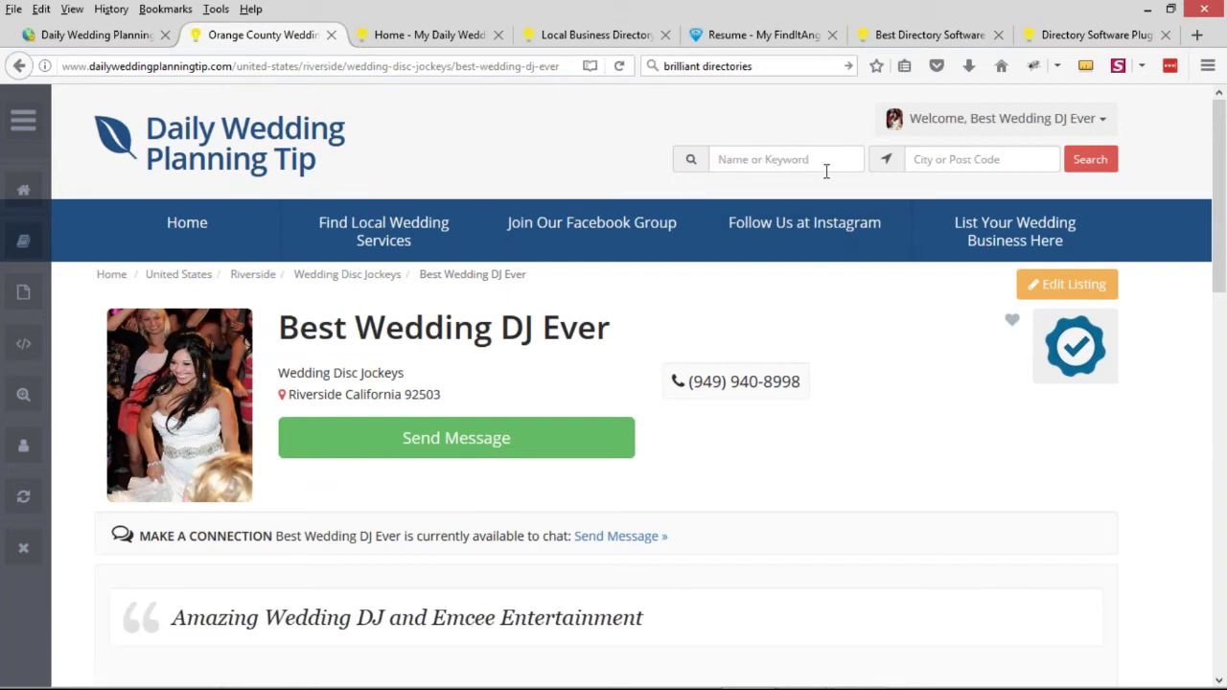
pyautogui.click(734, 157)
pyautogui.press('Tab')
pyautogui.hotkey('shift', 'Tab')
pyautogui.press('Tab')
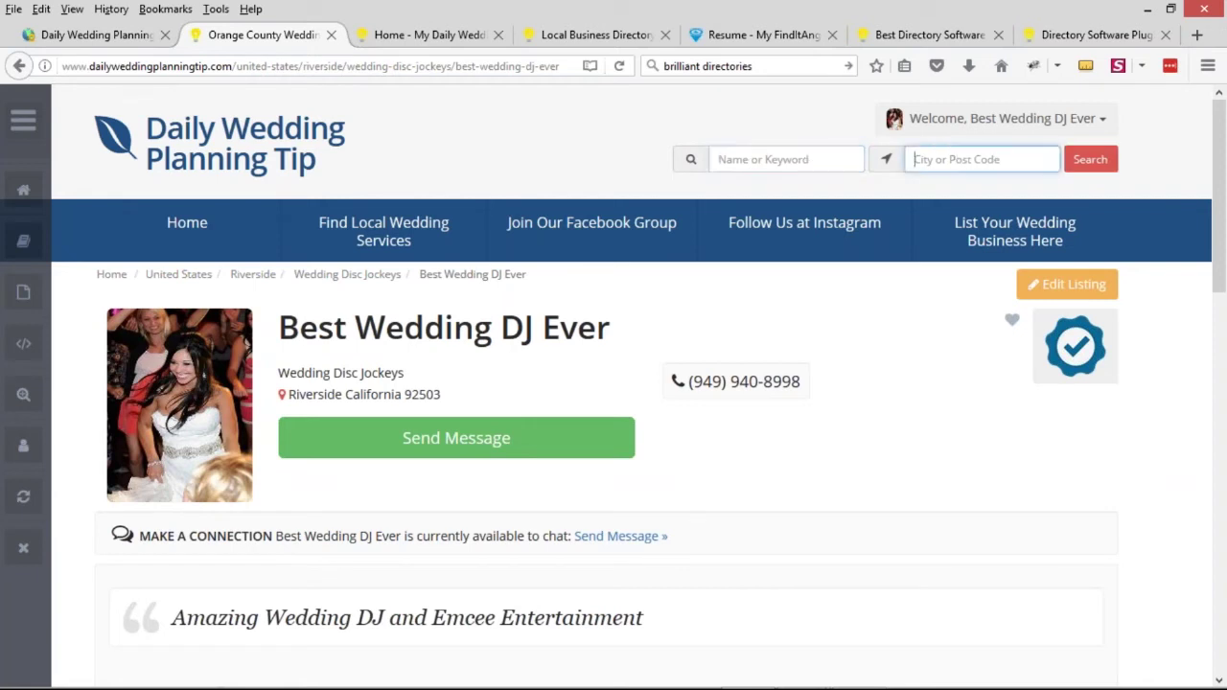
pyautogui.hotkey('shift', 'Tab')
pyautogui.click(943, 167)
pyautogui.click(775, 158)
pyautogui.click(1014, 157)
pyautogui.click(782, 157)
pyautogui.click(719, 142)
pyautogui.scroll(-2, 915, 359)
pyautogui.scroll(2, 919, 363)
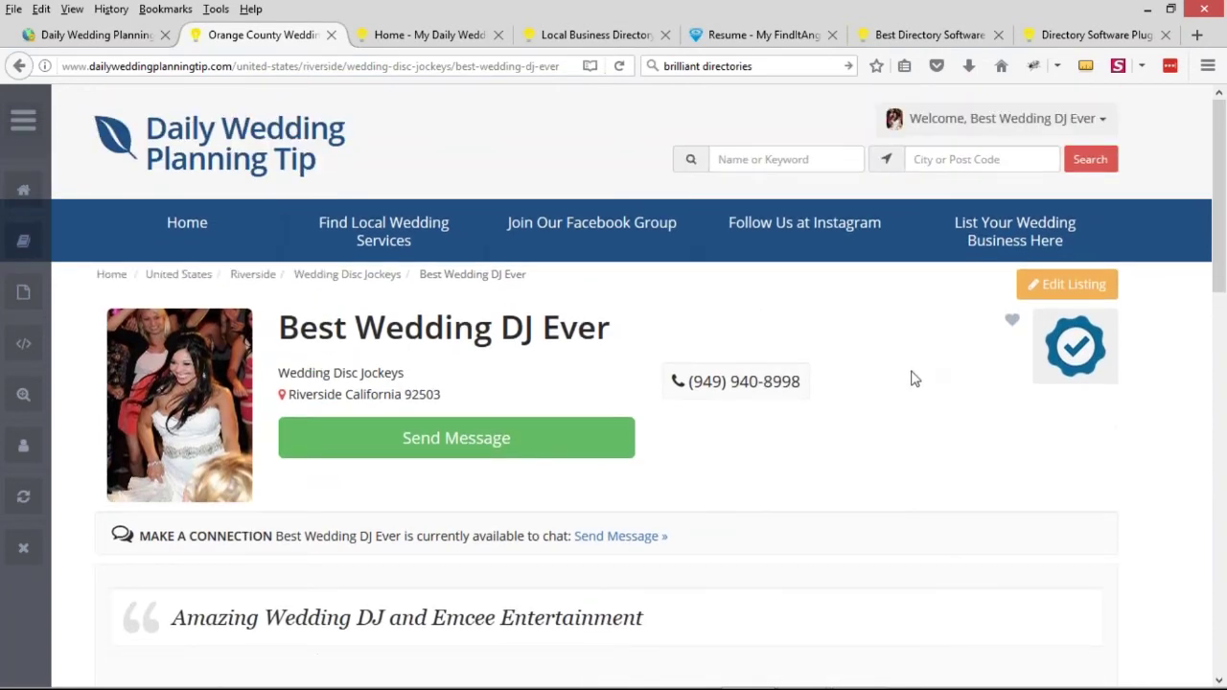
pyautogui.scroll(-7, 935, 403)
pyautogui.scroll(8, 945, 417)
pyautogui.scroll(-9, 1153, 412)
pyautogui.scroll(5, 1168, 414)
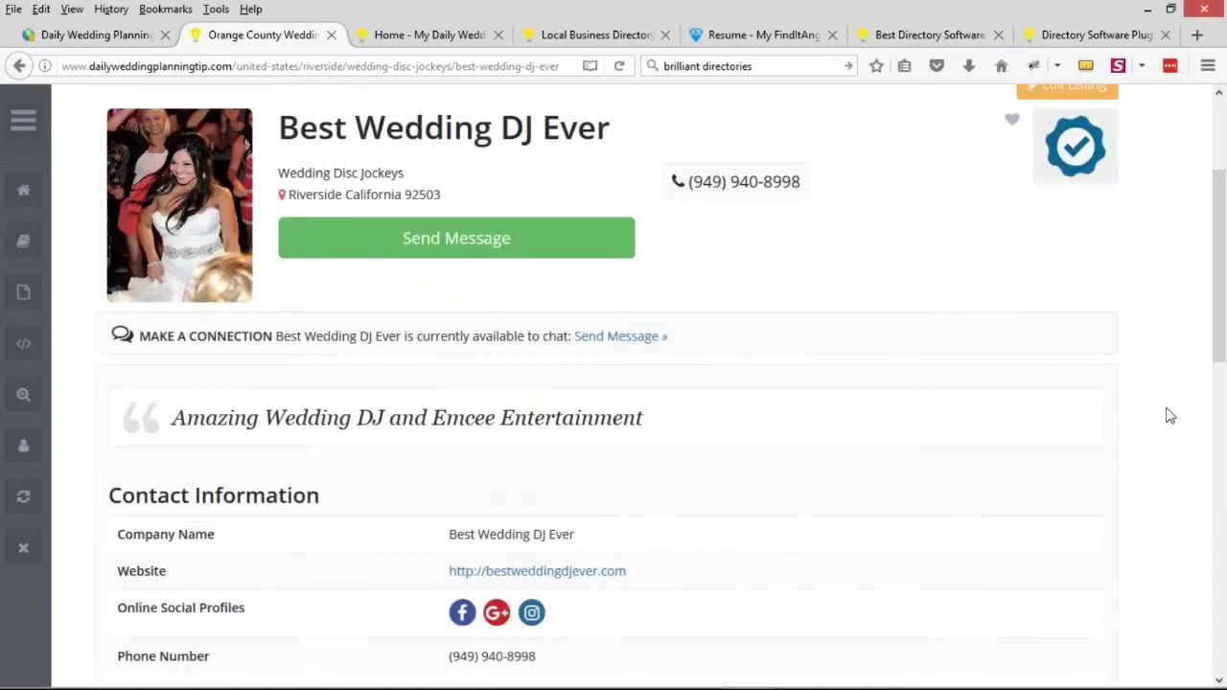
pyautogui.scroll(4, 1167, 414)
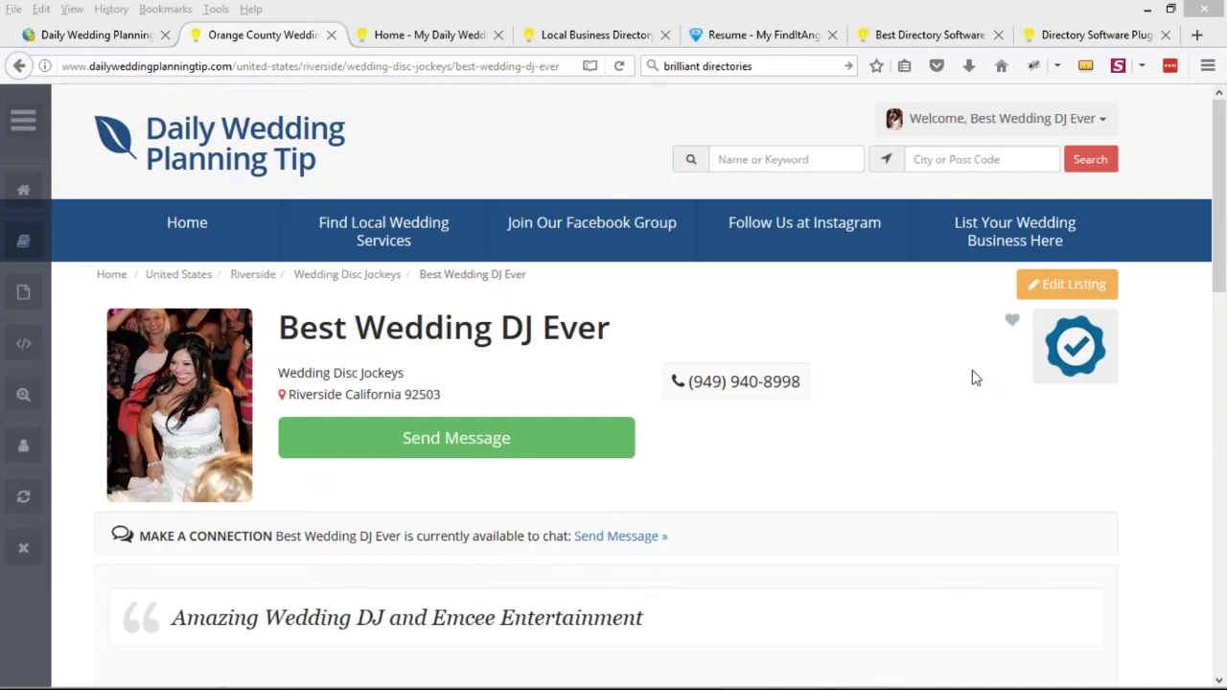
# Step: Switch to the presentation and show the Webinar Flash Sale slide
pyautogui.hotkey('alt', 'Tab')
pyautogui.press('Right')
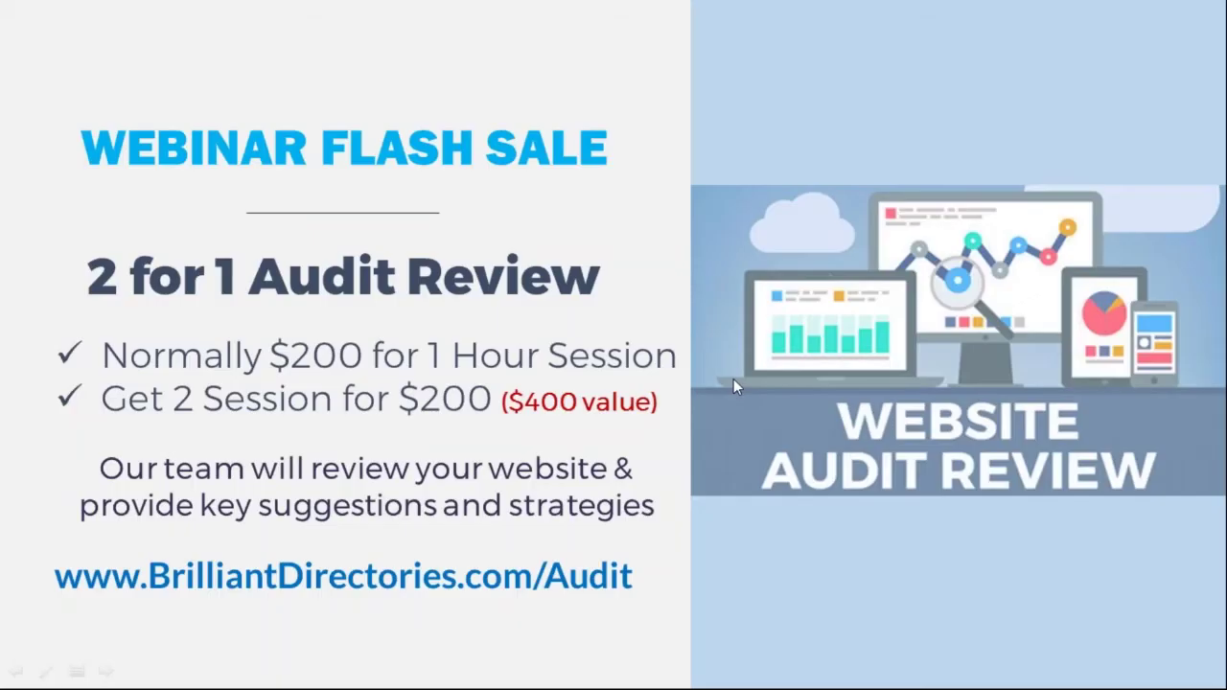
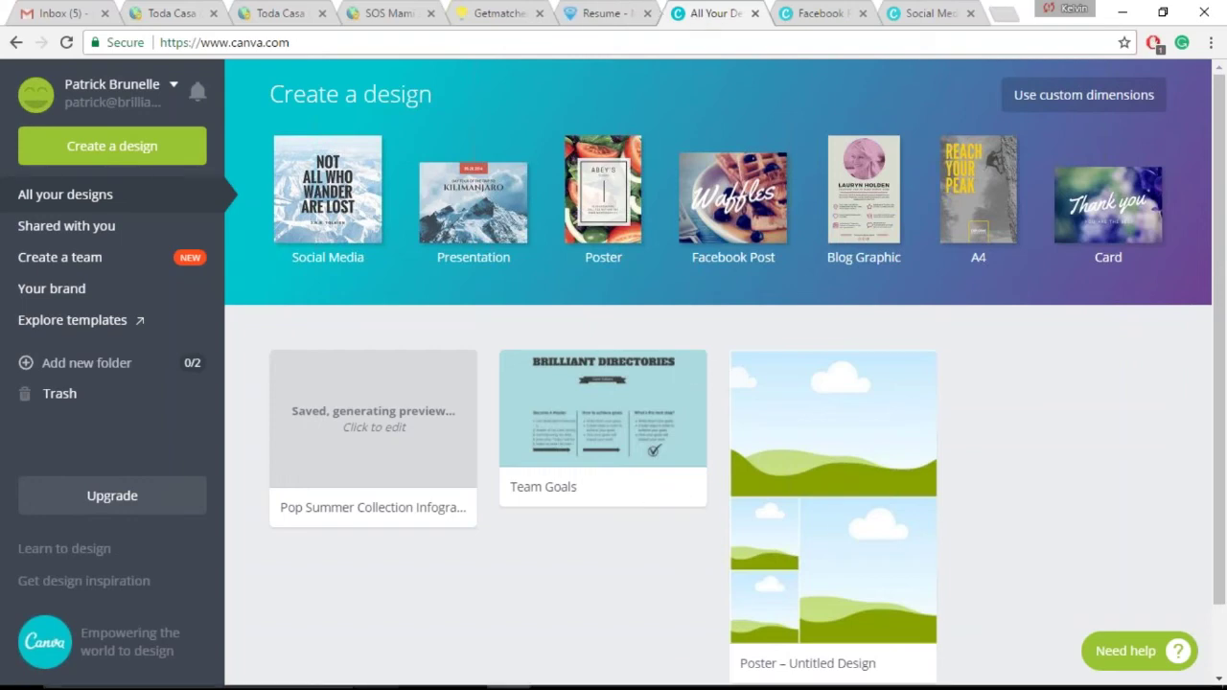
pyautogui.moveTo(689, 686)
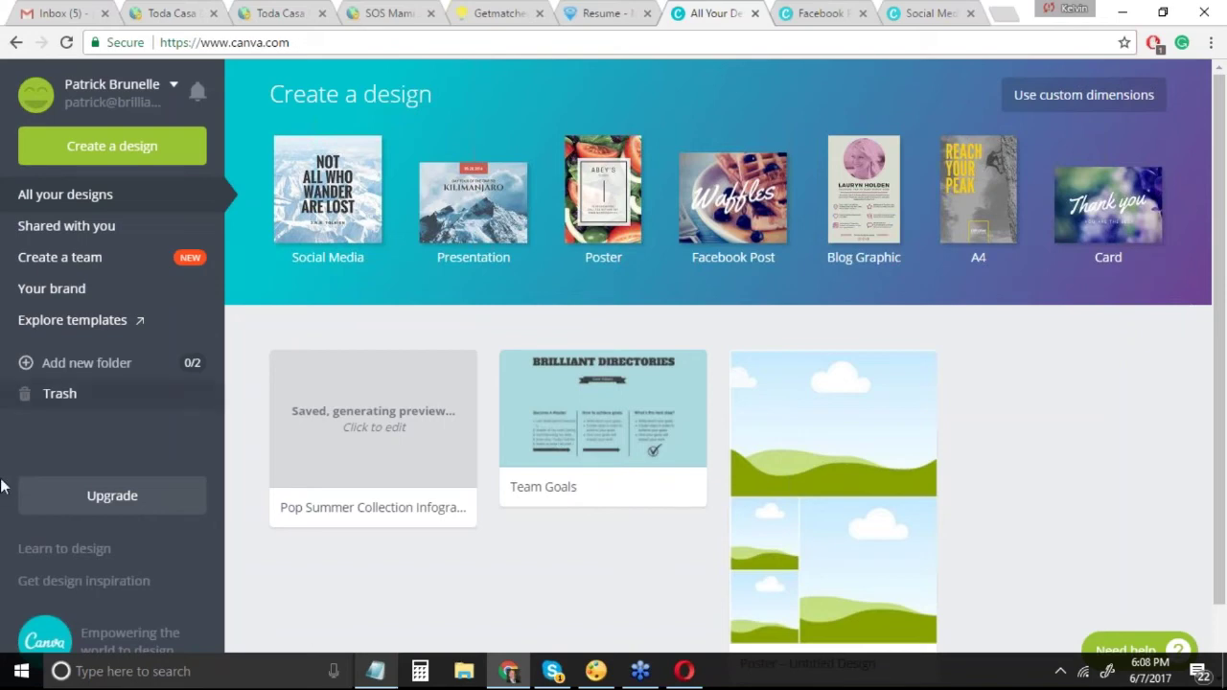
pyautogui.moveTo(311, 42); pyautogui.dragTo(158, 42)
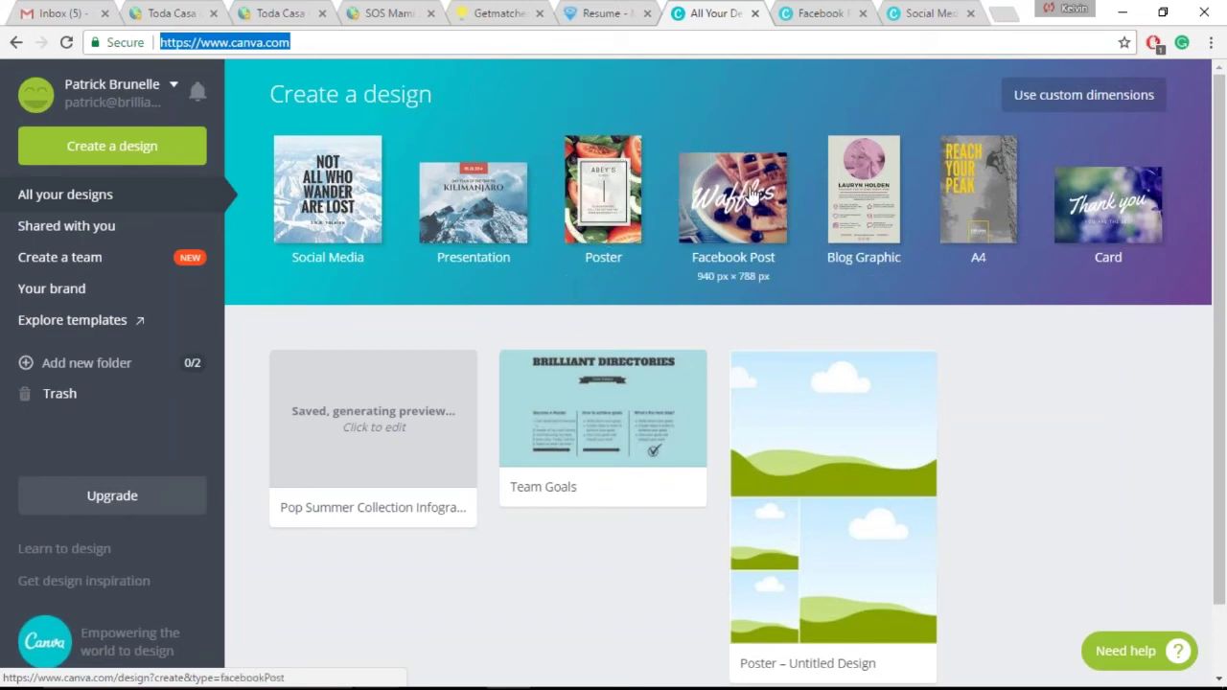
pyautogui.press('ctrl')
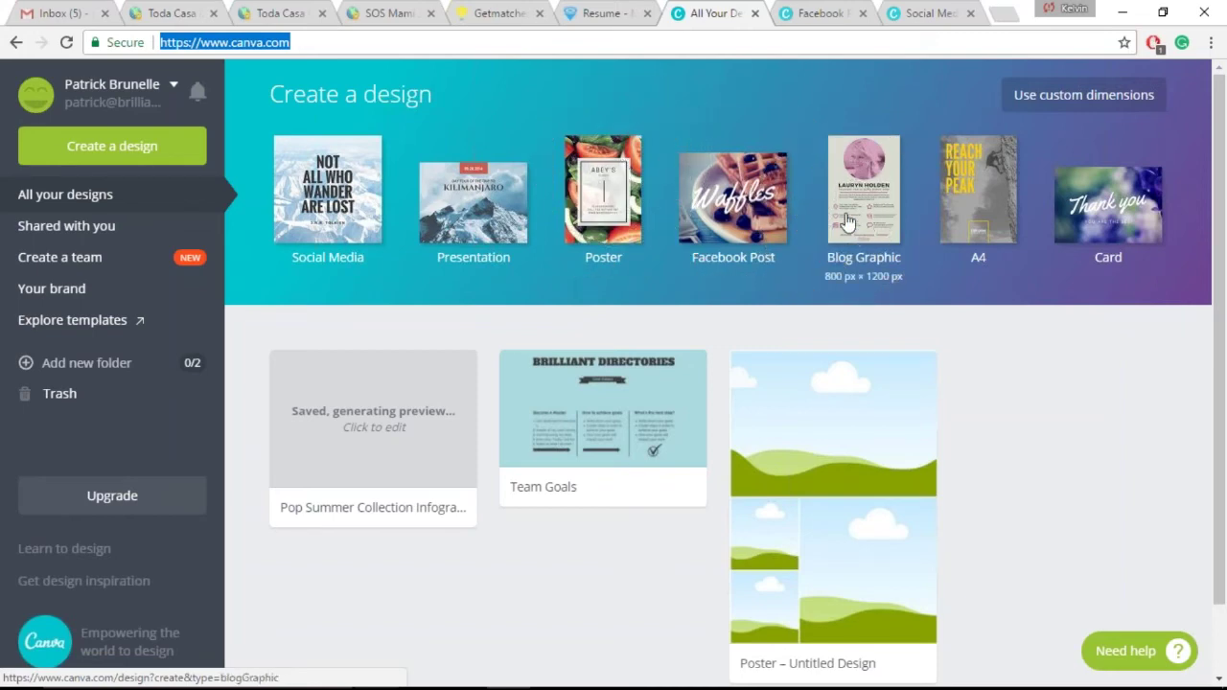
# Step: Create a new Blog Graphic design and apply the French Macarons layout to its blank page
pyautogui.click(845, 221)
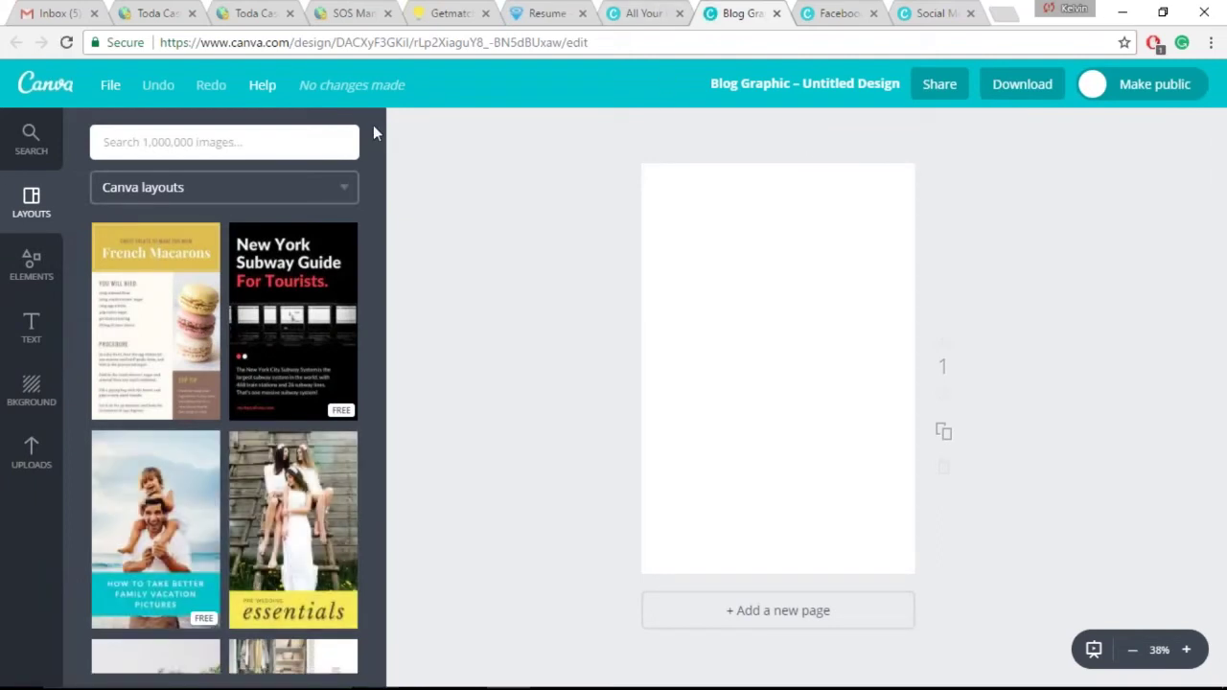
pyautogui.click(143, 345)
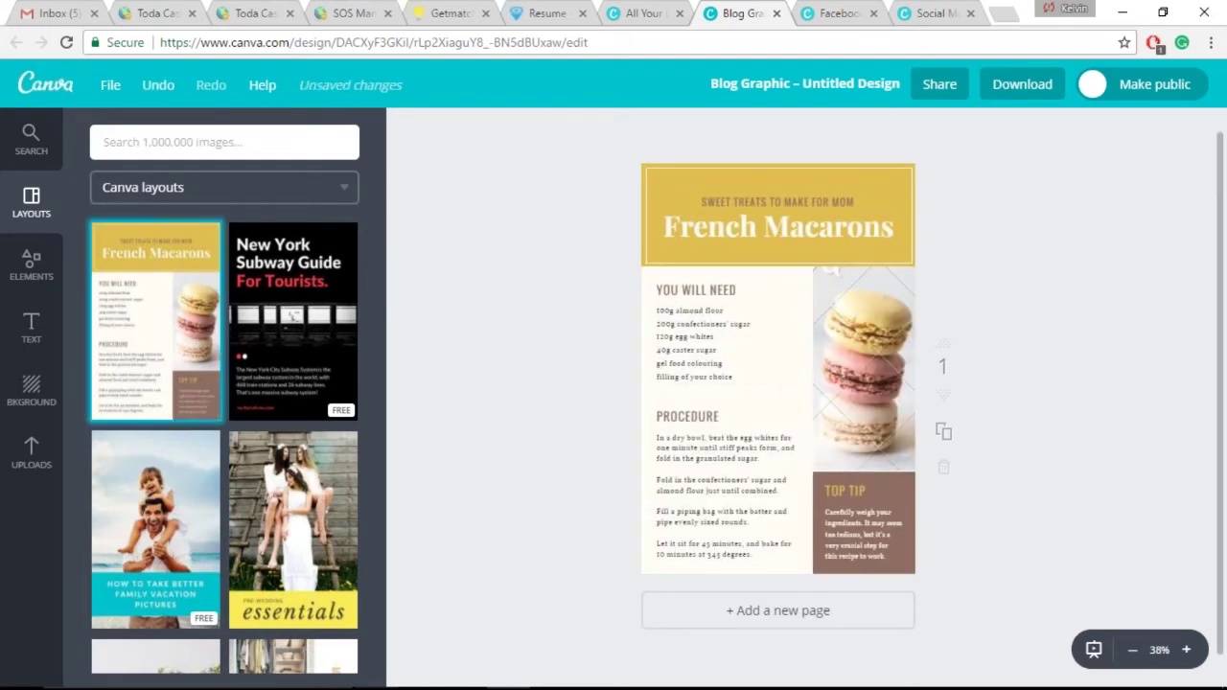
# Step: Replace the French Macarons heading text with "Teaching English"
pyautogui.click(741, 230)
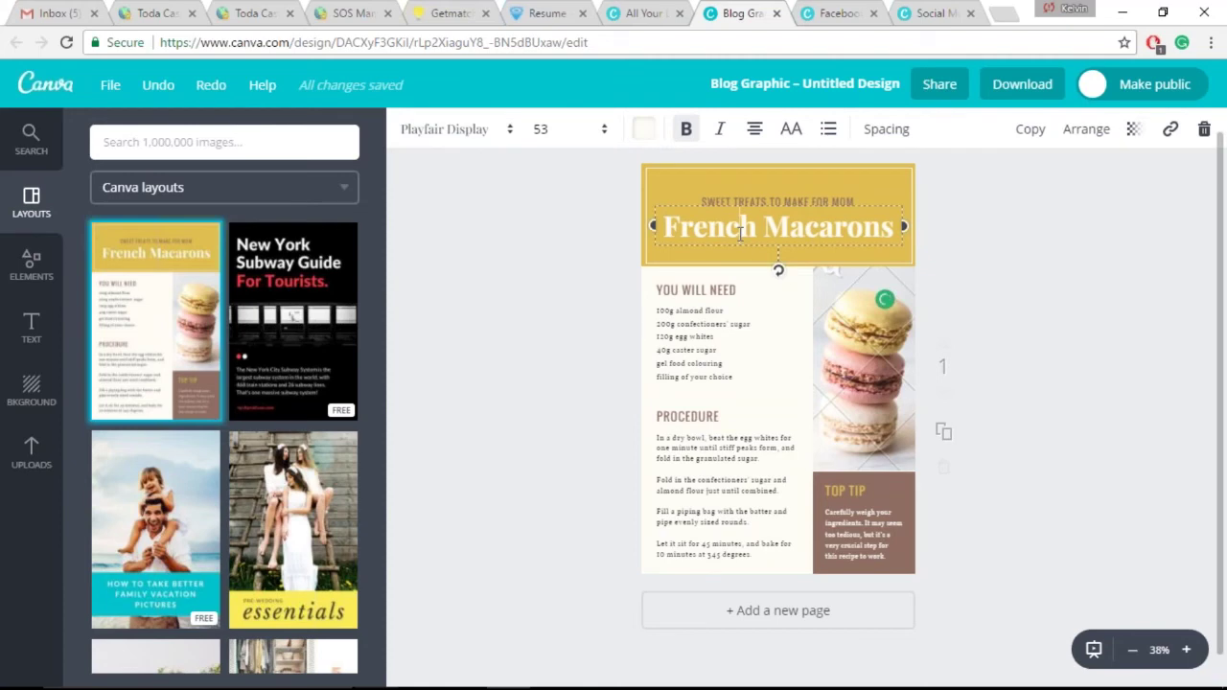
pyautogui.doubleClick(740, 230)
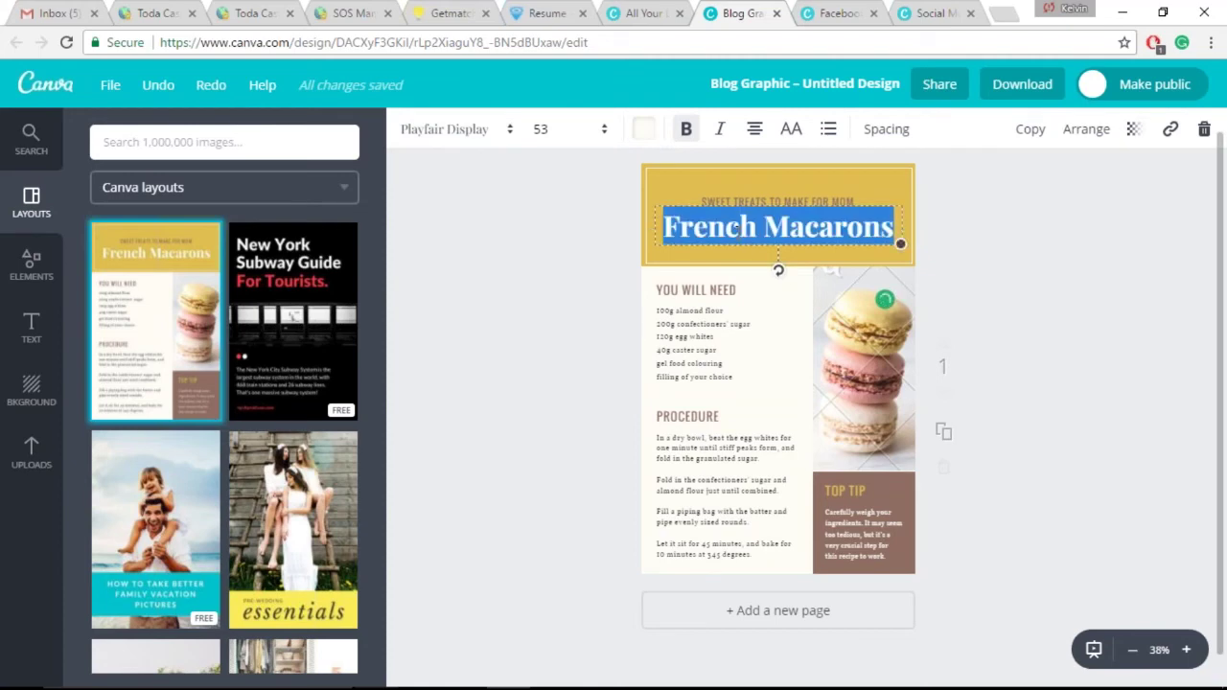
pyautogui.write('T')
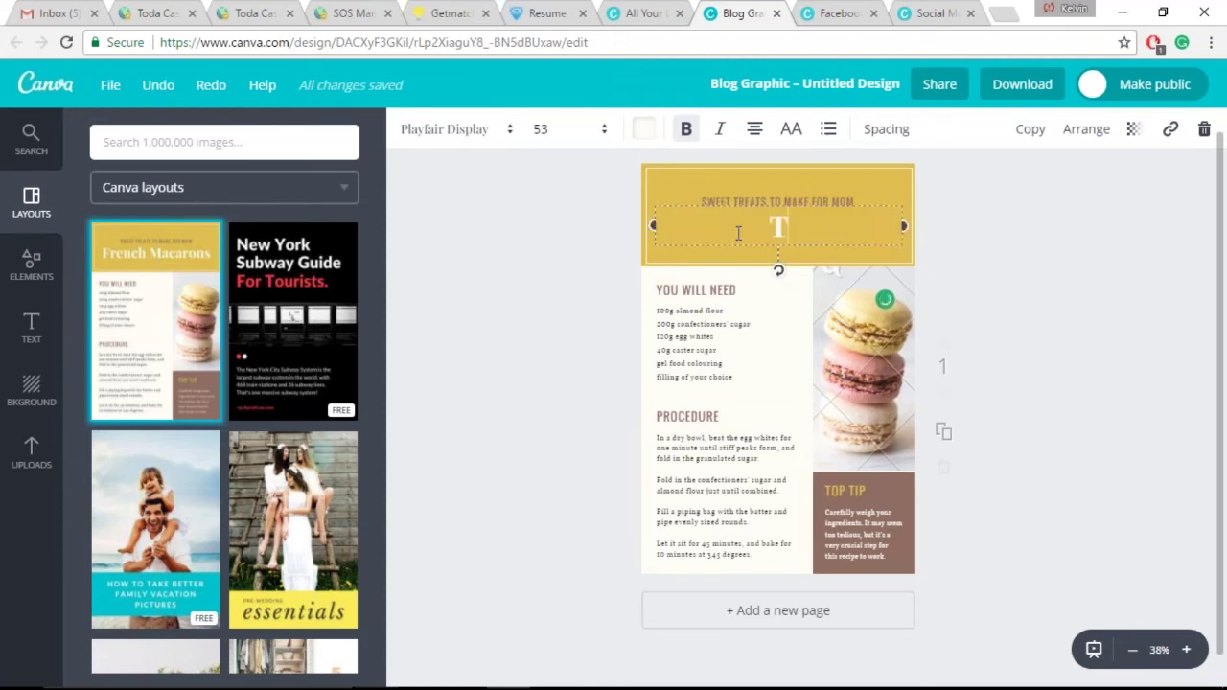
pyautogui.write('eaching Eng')
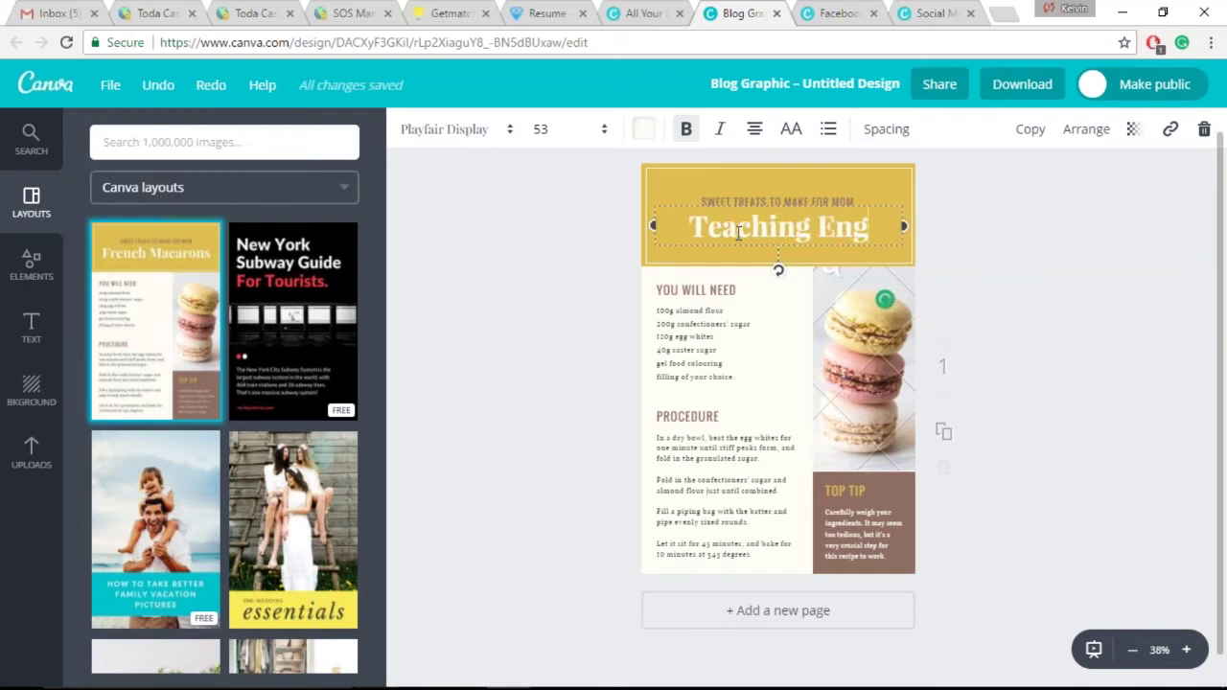
pyautogui.write('lish')
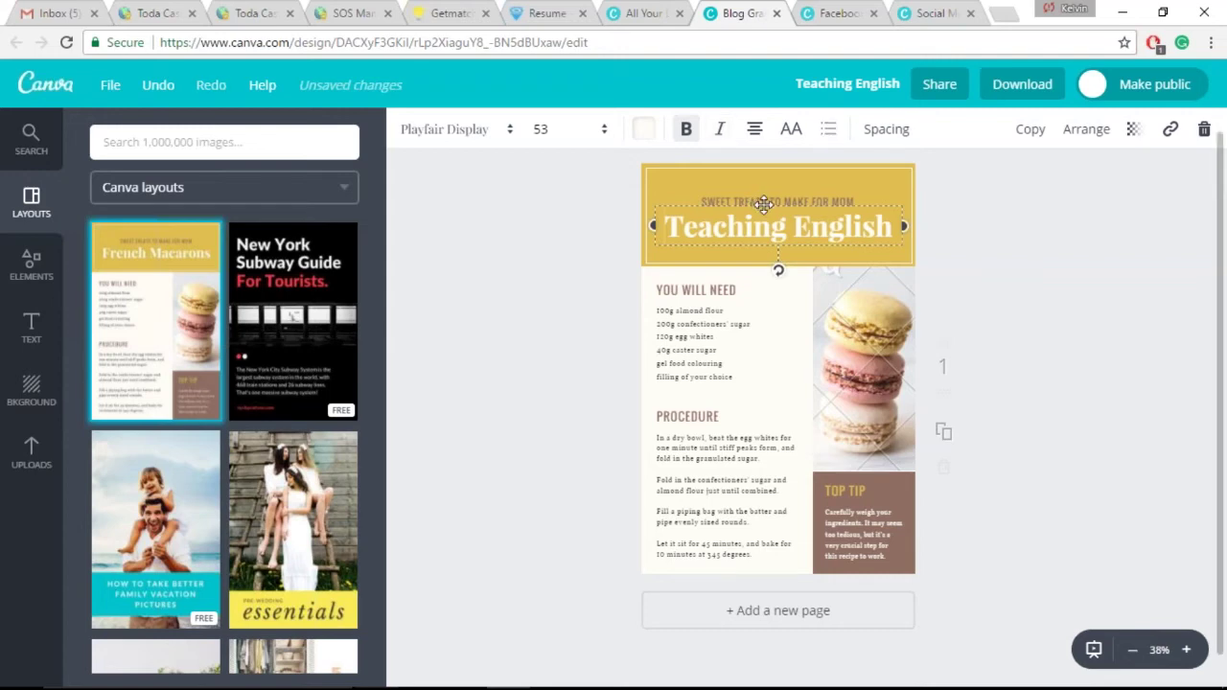
# Step: Replace the ingredient list under You Will Need with a line of filler text
pyautogui.doubleClick(700, 338)
pyautogui.hotkey('ctrl', 'a')
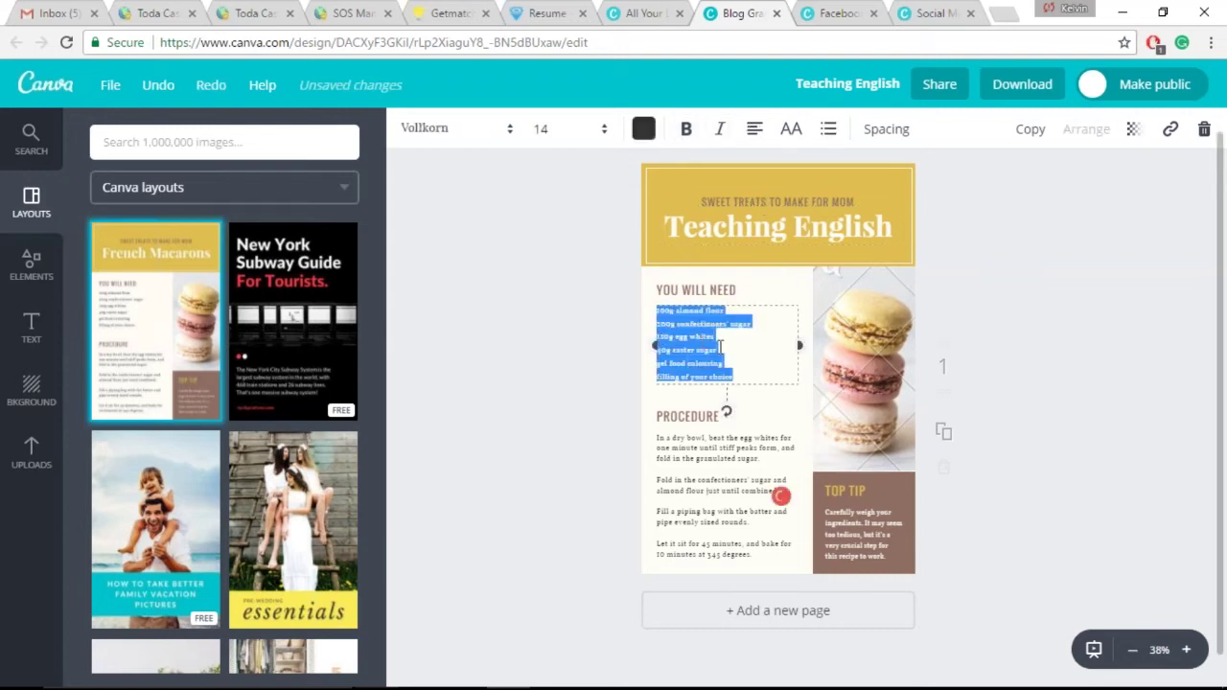
pyautogui.press('BackSpace')
pyautogui.write('Tjsiomosci iojoisfoisodf')
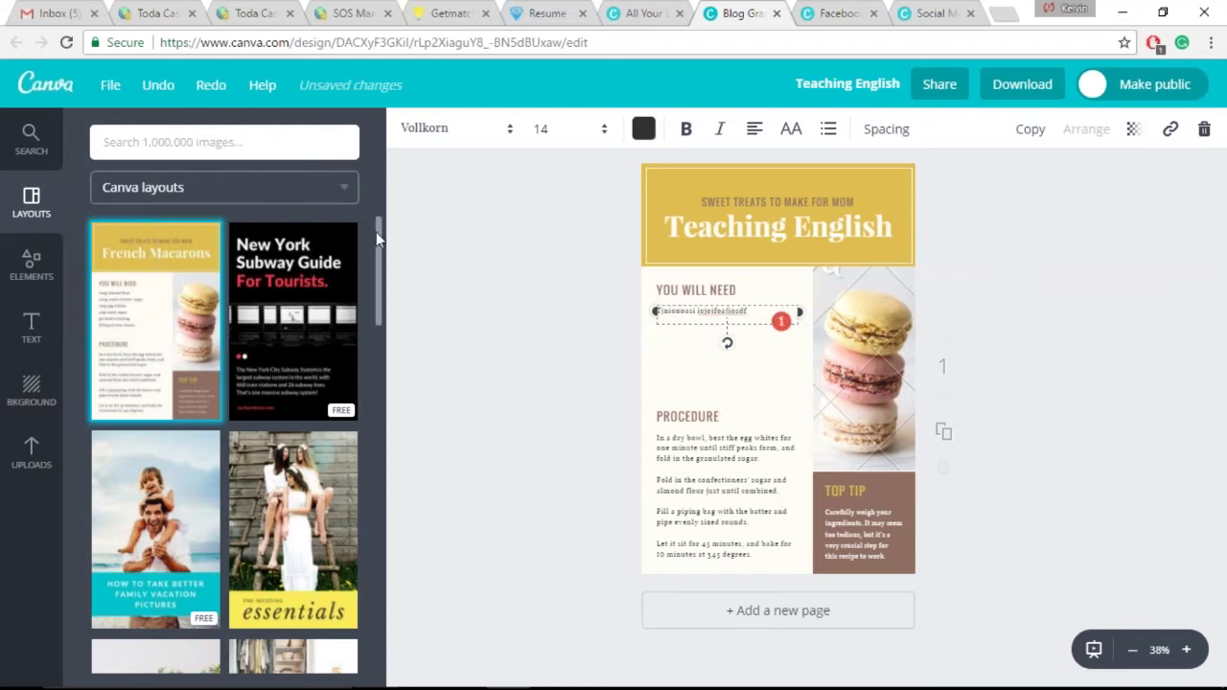
# Step: Apply the "Will You Be My Bridesmaid?" layout, replacing the page content, and select the word "Bridesmaid" in its heading
pyautogui.moveTo(376, 232); pyautogui.dragTo(400, 578)
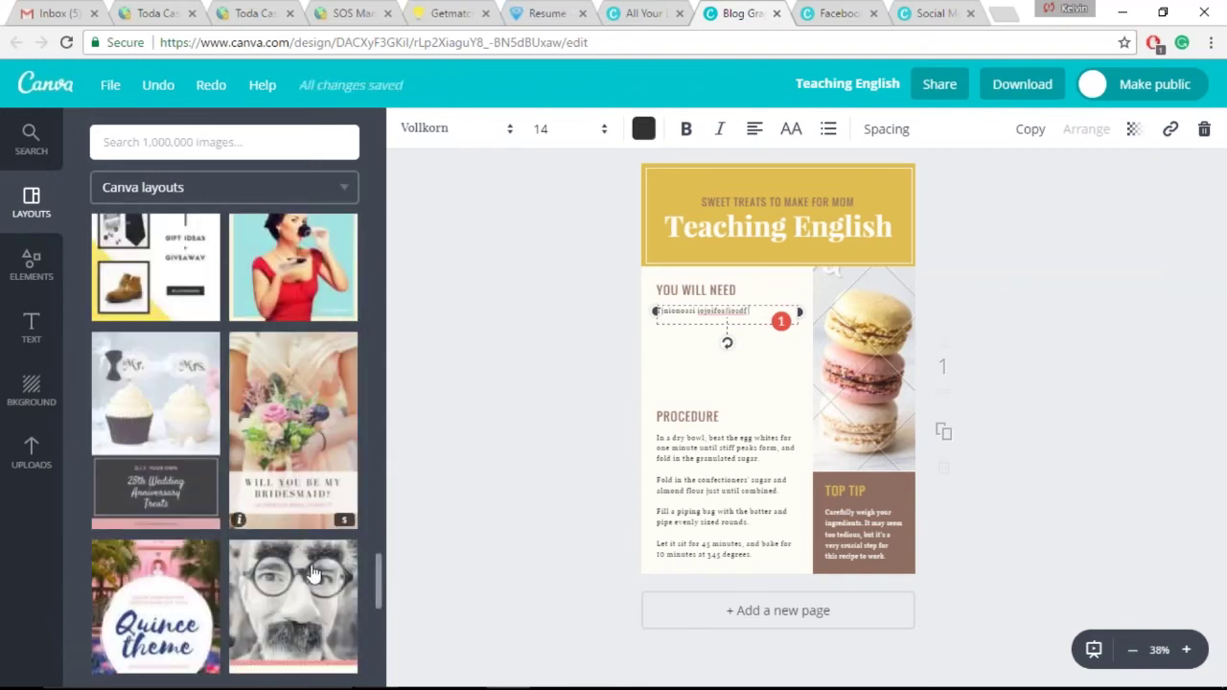
pyautogui.click(302, 412)
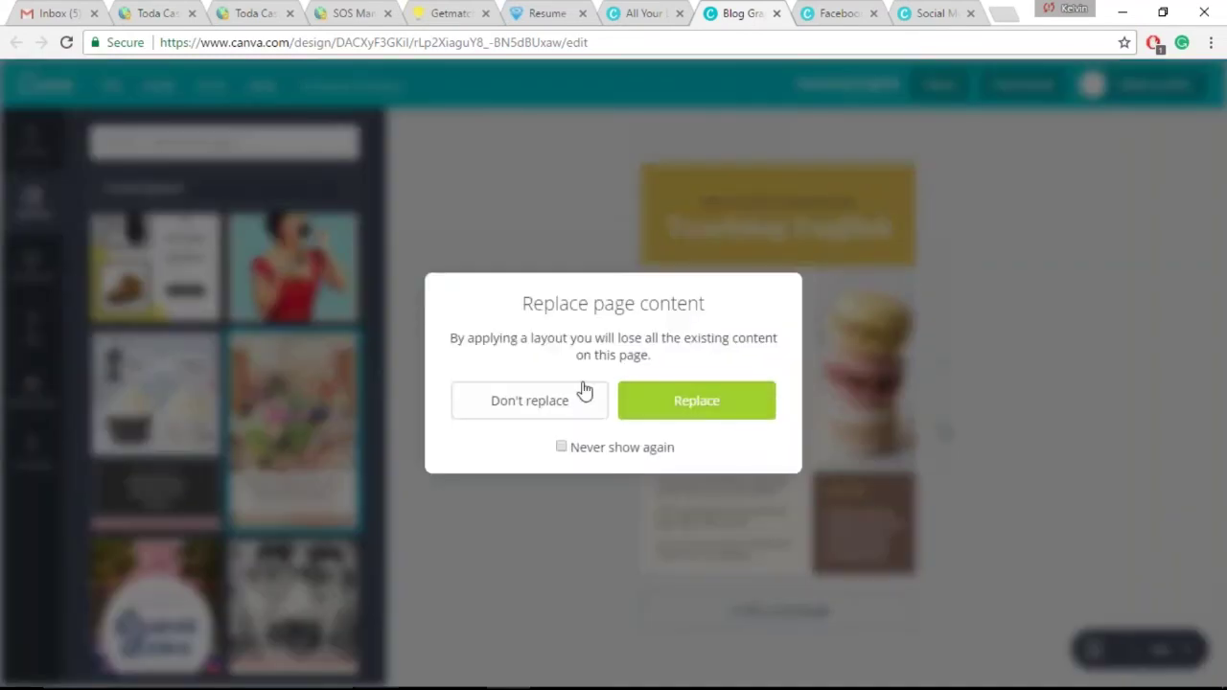
pyautogui.click(707, 400)
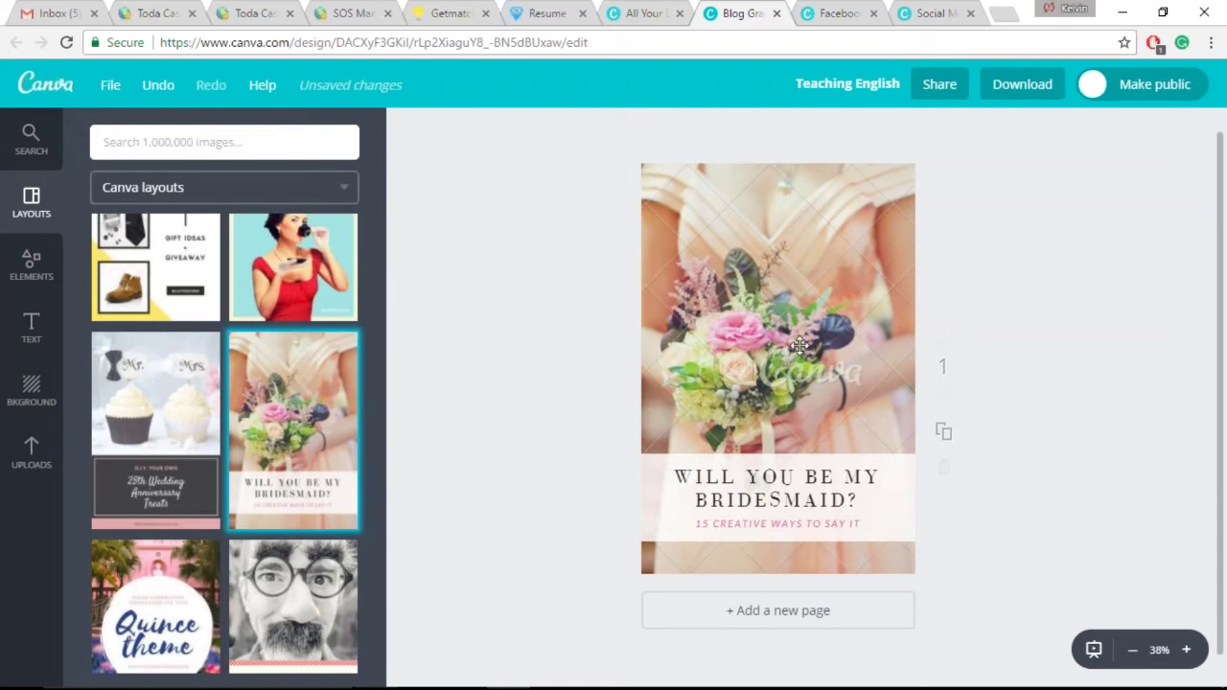
pyautogui.doubleClick(809, 500)
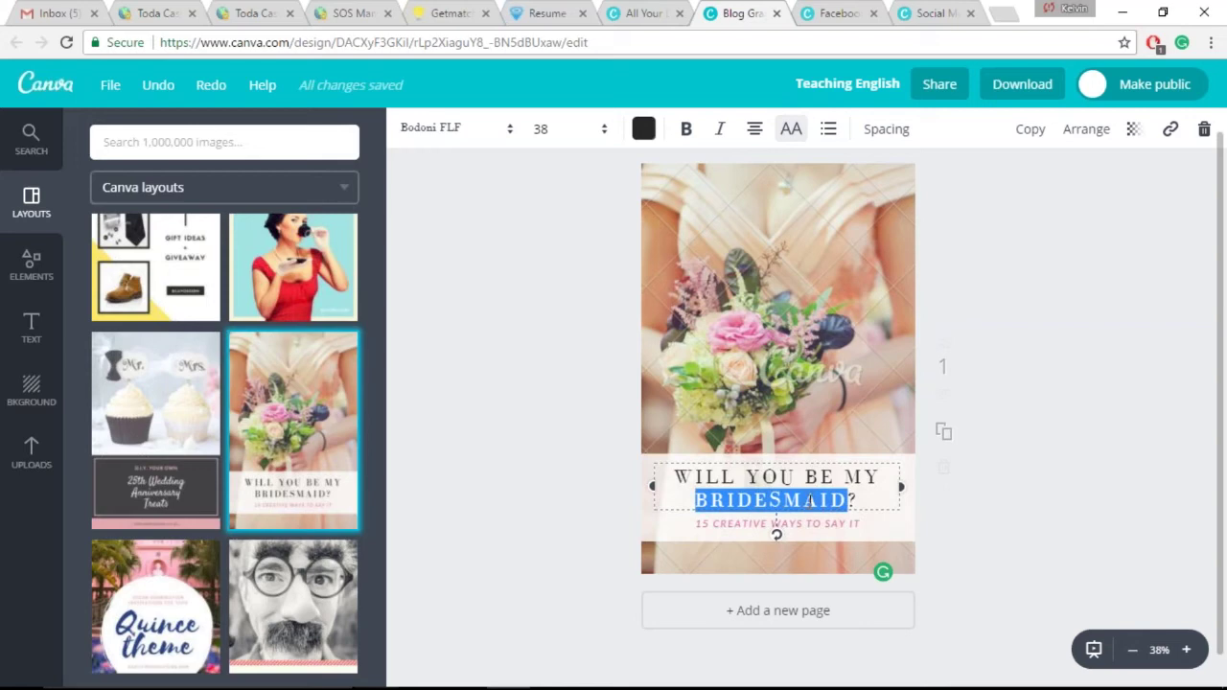
# Step: Apply the "25th Wedding Anniversary Treats" layout and select the word "Anniversary" in its heading
pyautogui.click(156, 358)
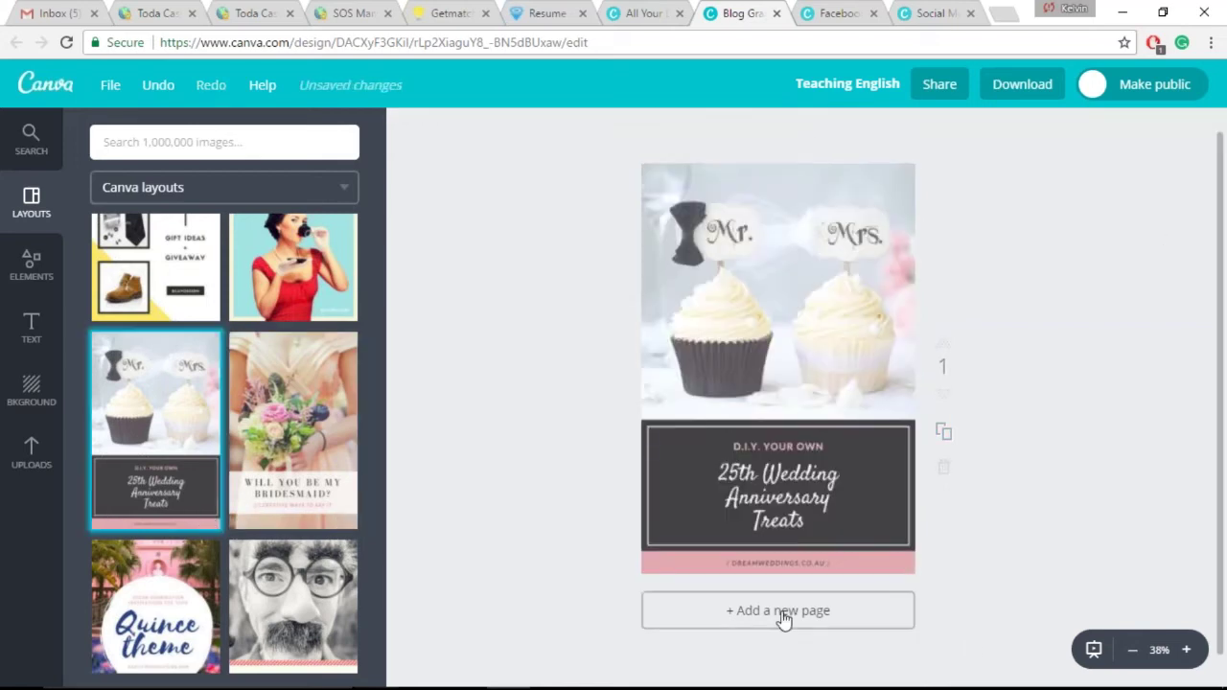
pyautogui.doubleClick(814, 496)
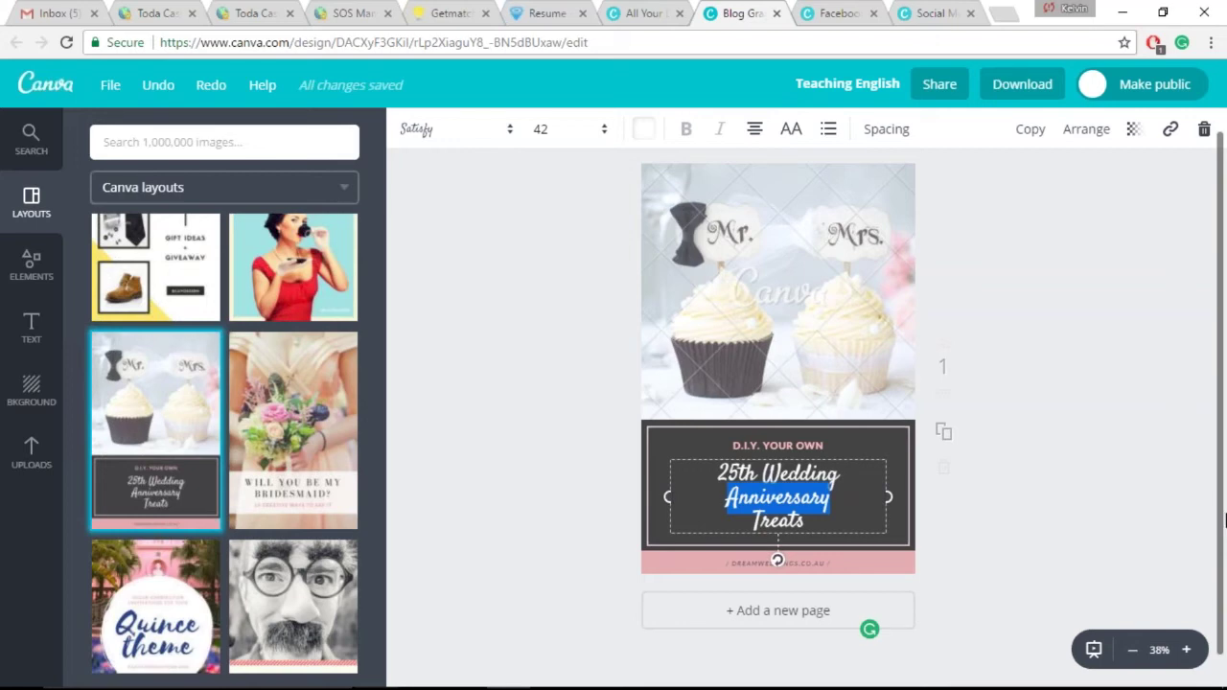
pyautogui.click(1215, 70)
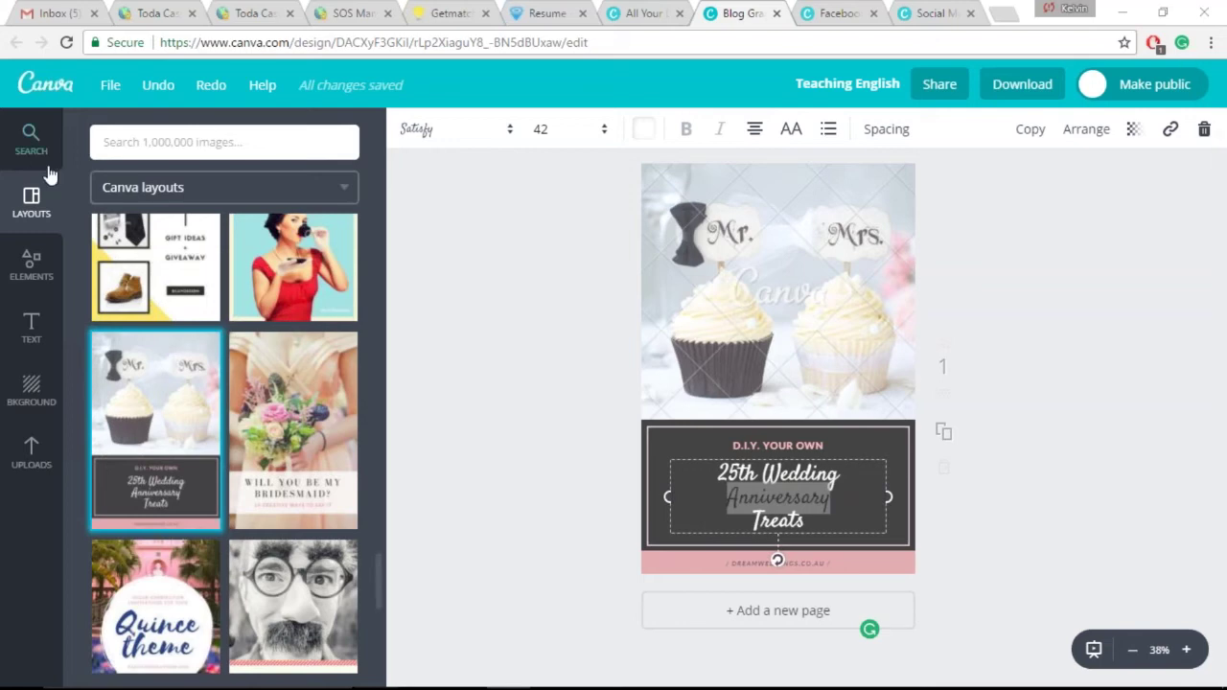
pyautogui.click(17, 209)
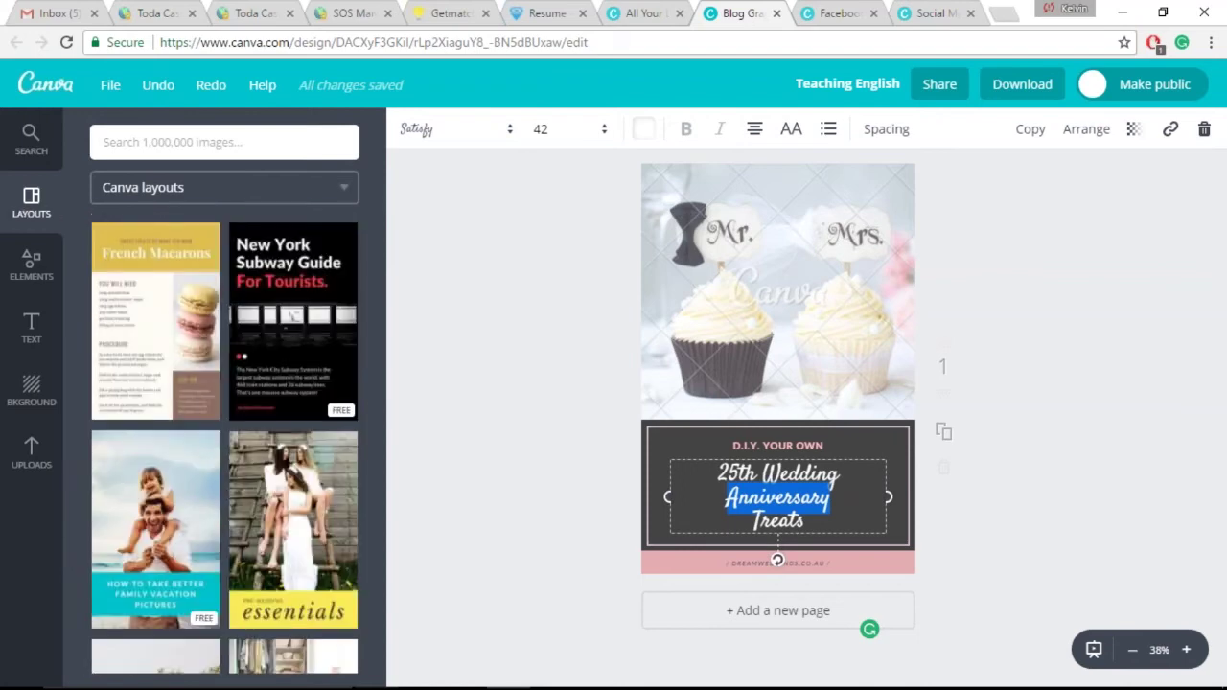
pyautogui.click(263, 194)
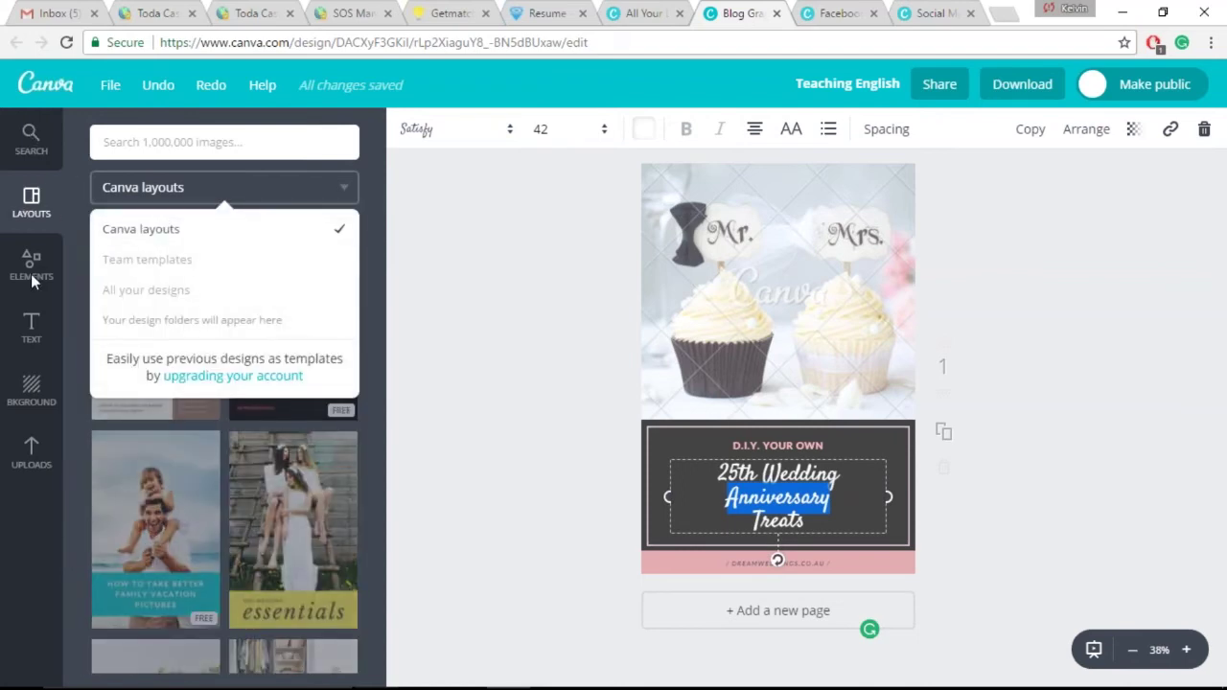
pyautogui.click(34, 489)
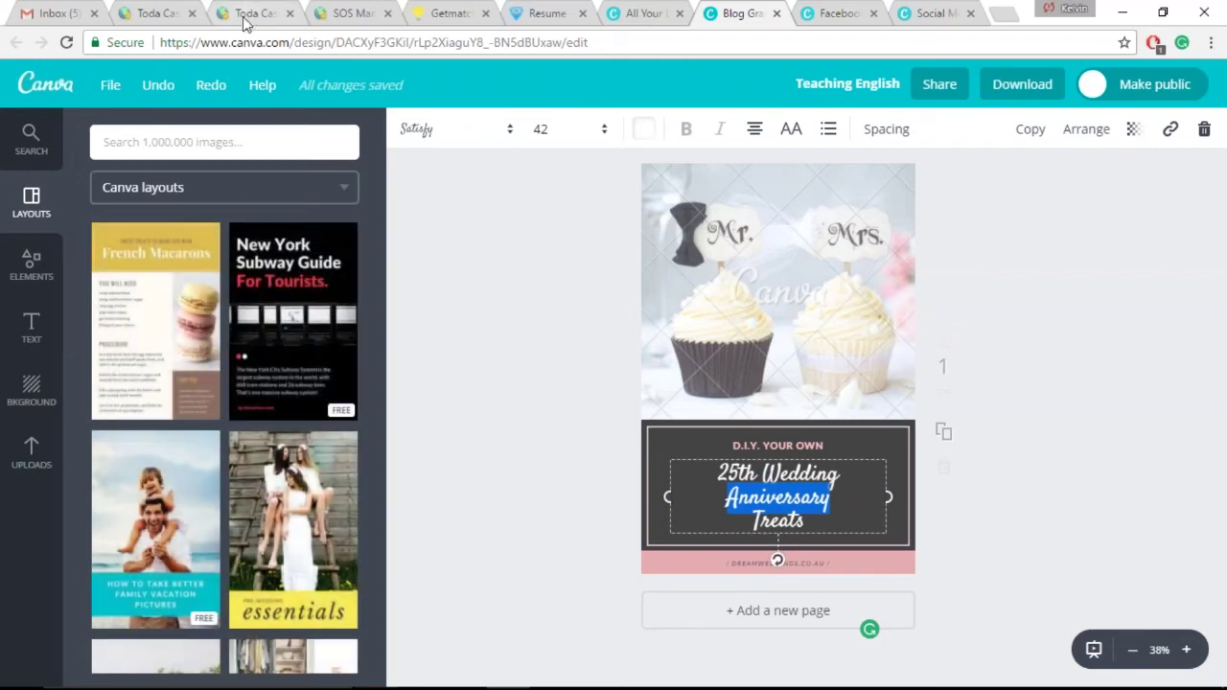
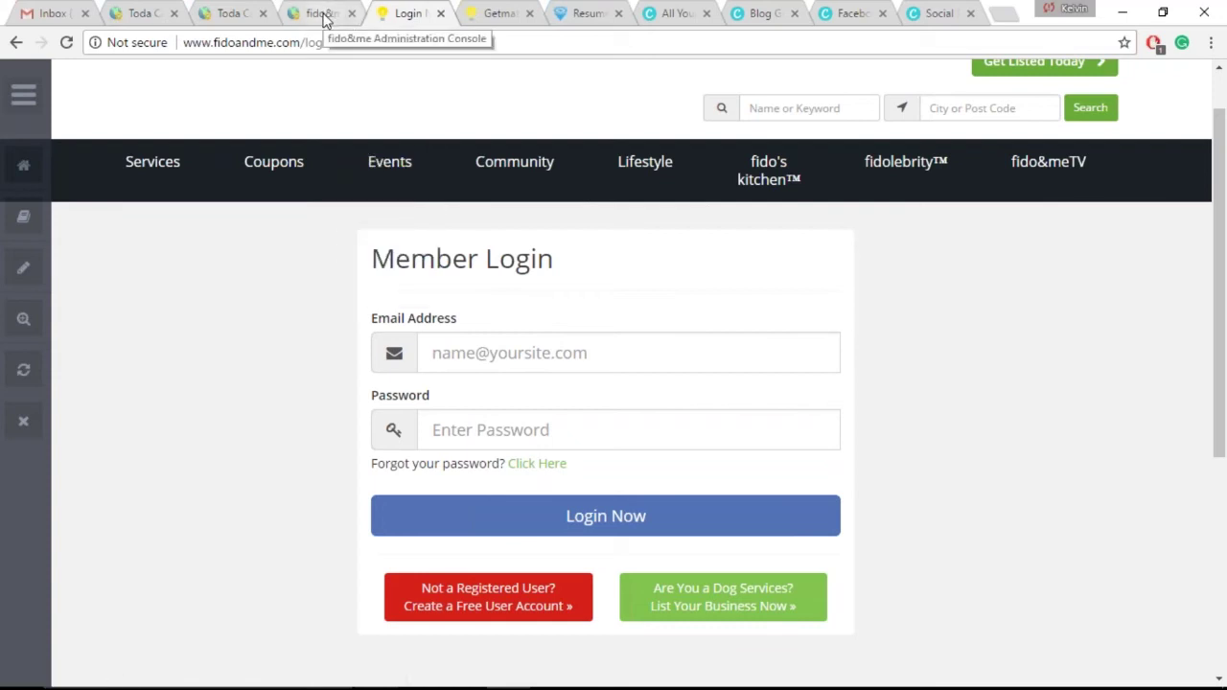
# Step: Open the free user account sign-up page from the fido&me member login in a new tab and examine its heading
pyautogui.middleClick(448, 602)
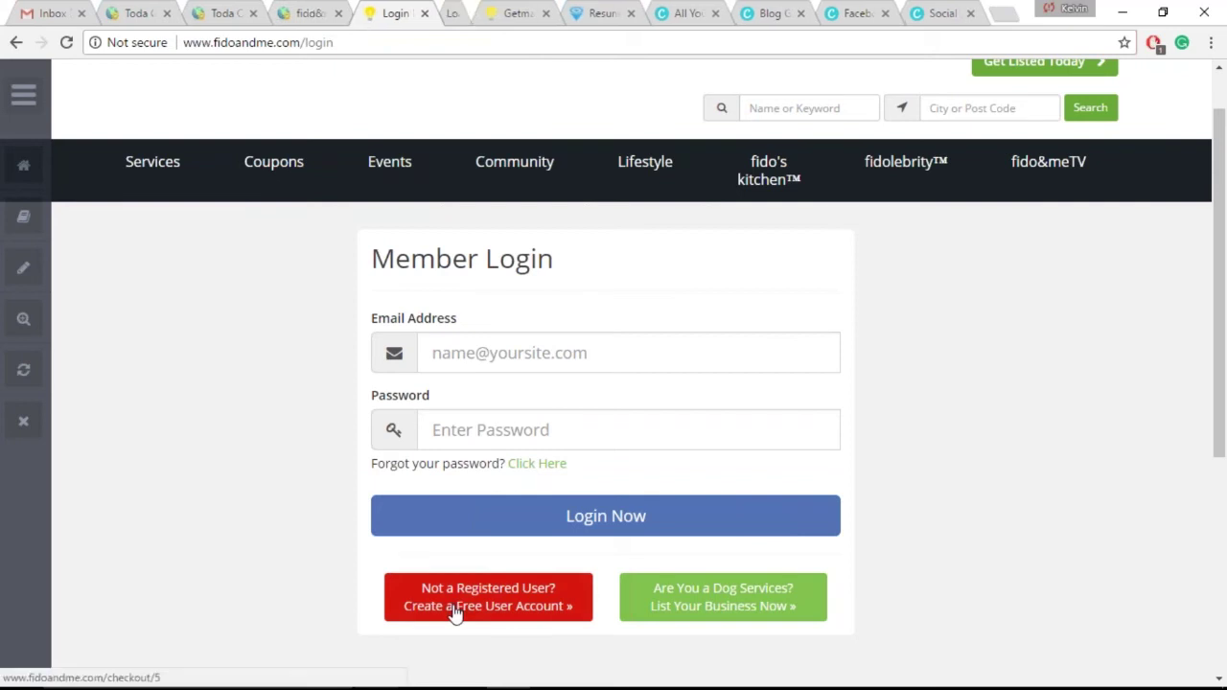
pyautogui.click(452, 13)
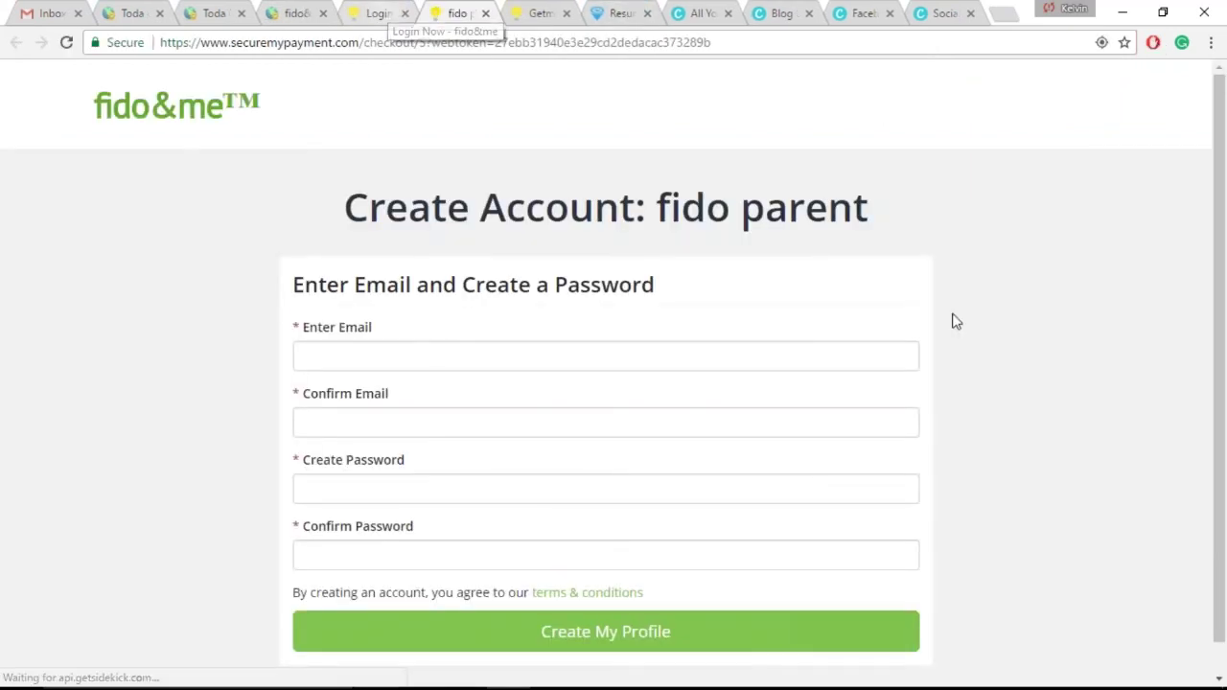
pyautogui.moveTo(898, 210); pyautogui.dragTo(350, 210)
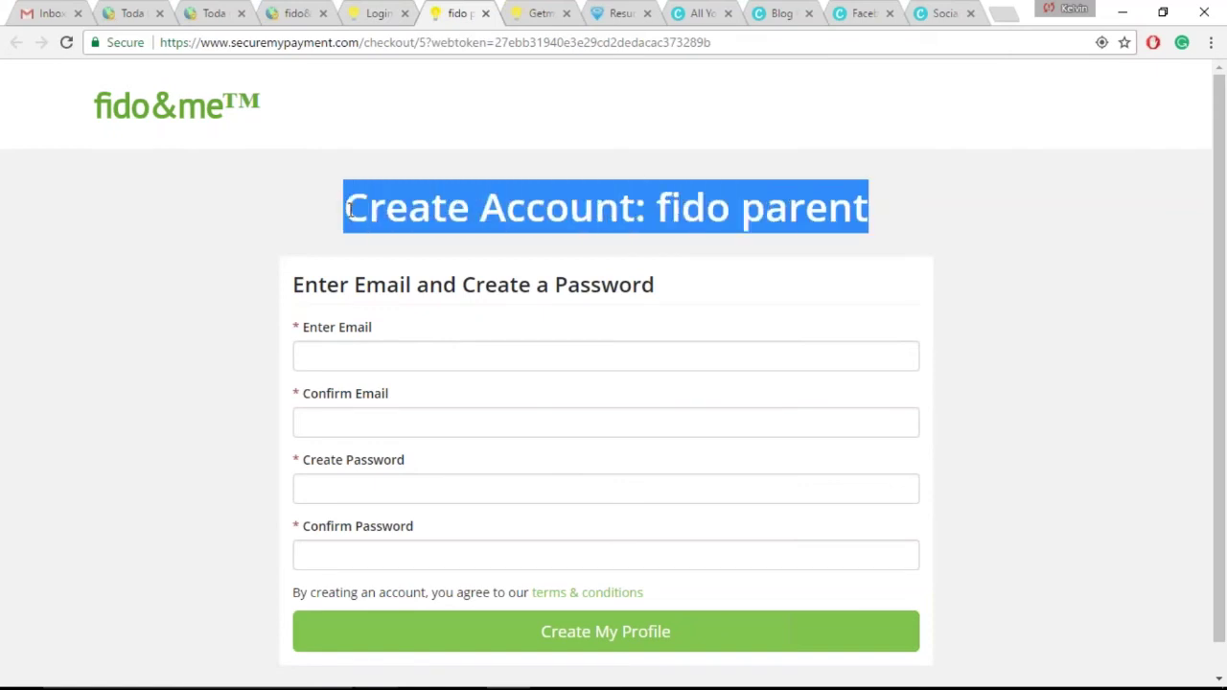
pyautogui.click(350, 210)
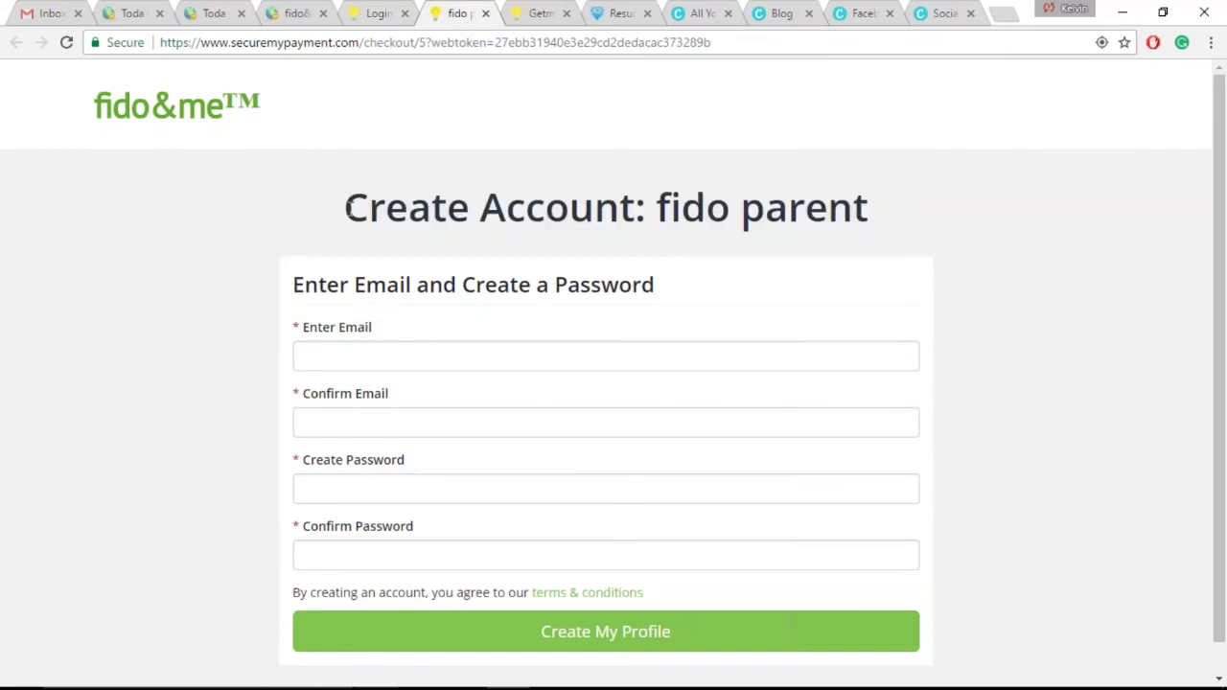
# Step: Open Manage Products in the fido&me admin console and return to the email field on the member login page
pyautogui.click(300, 9)
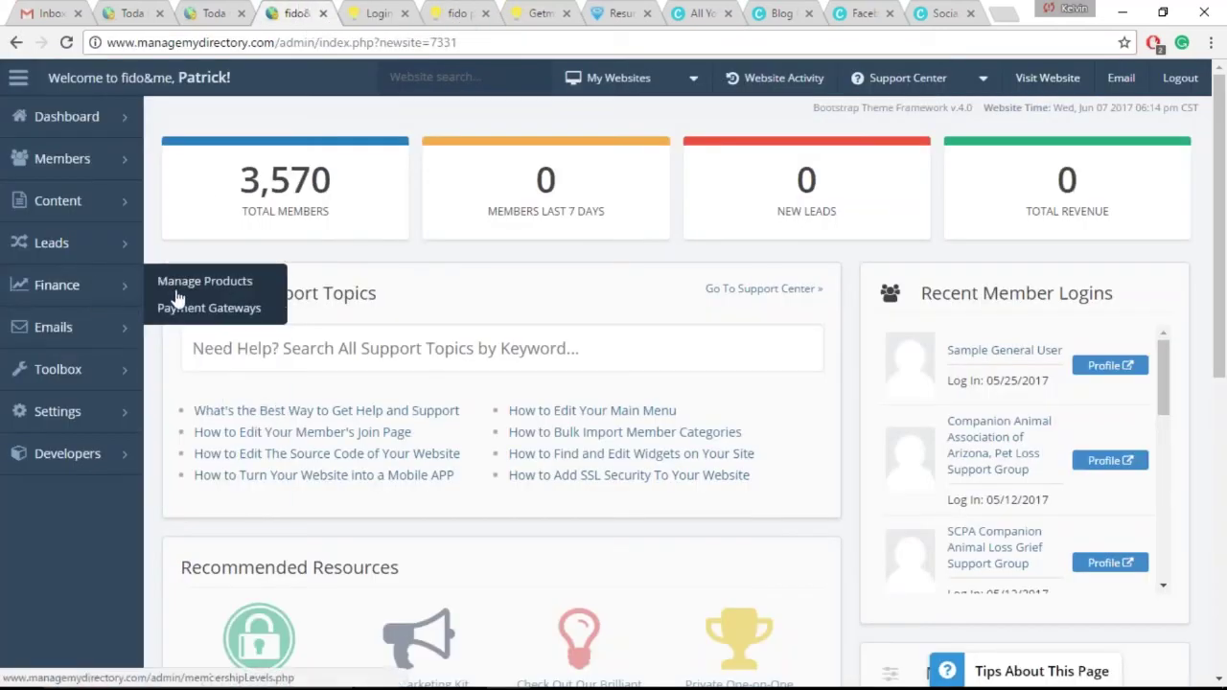
pyautogui.click(378, 13)
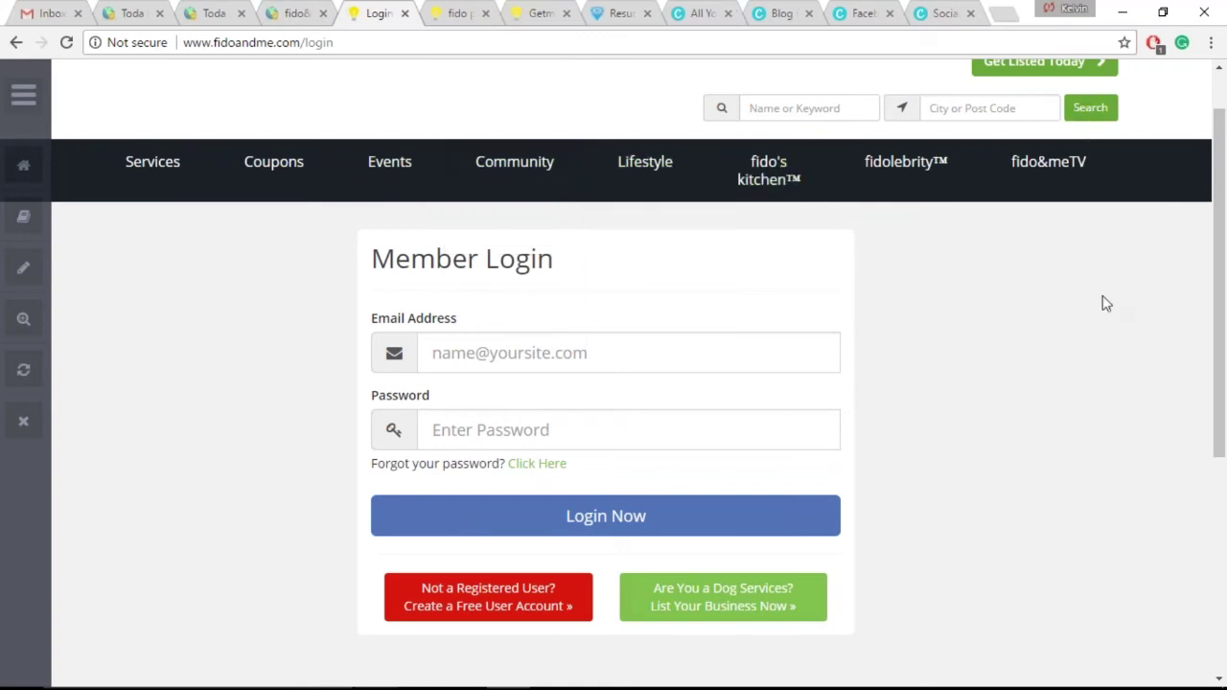
pyautogui.click(515, 350)
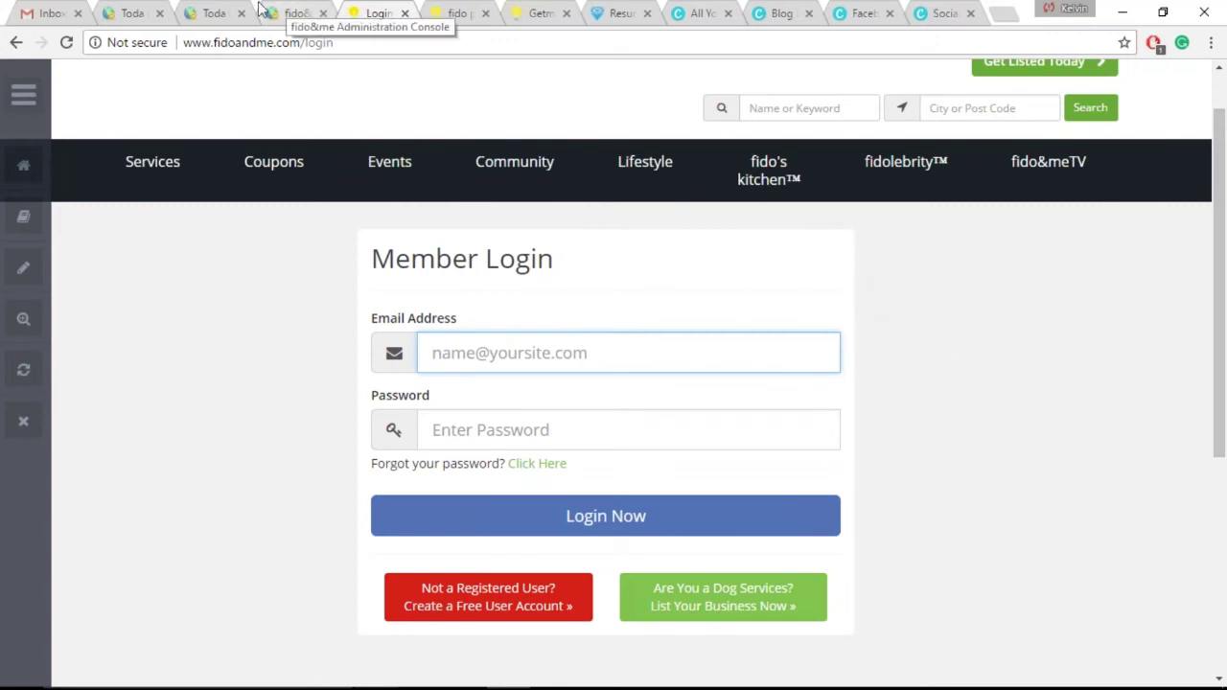
# Step: Close both Toda Casa tabs and switch to the fido&me admin console
pyautogui.middleClick(224, 13)
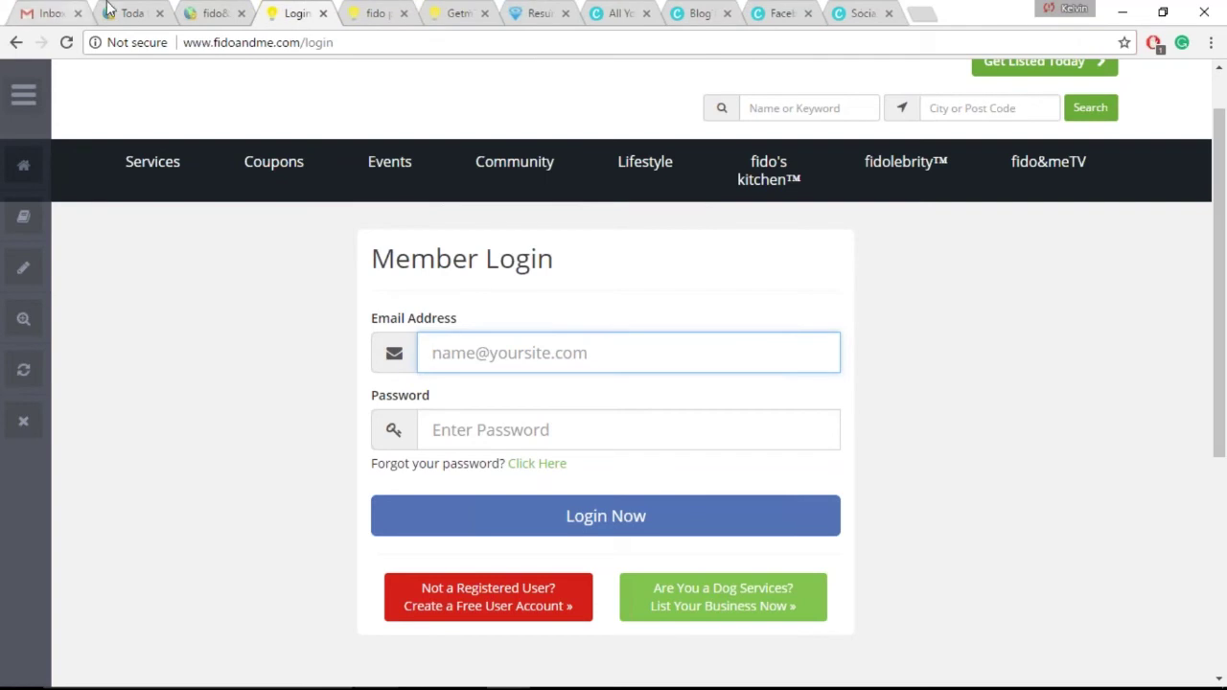
pyautogui.middleClick(122, 8)
pyautogui.click(123, 9)
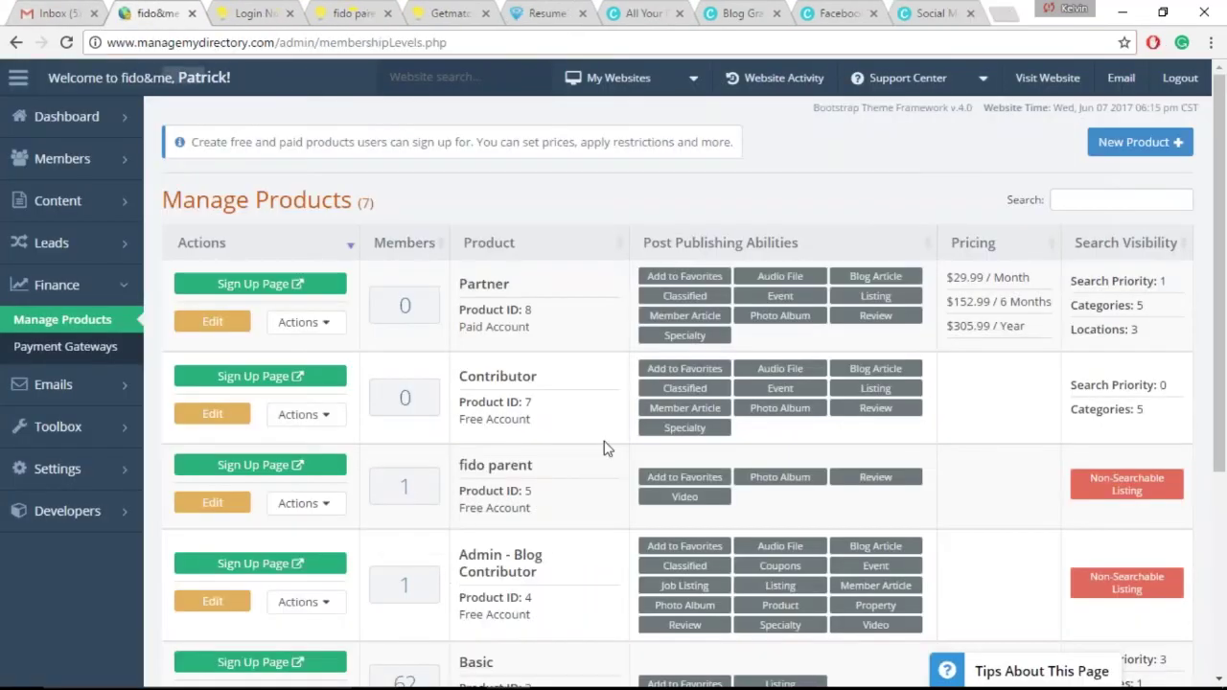
# Step: Open the Form Manager in a new browser tab and switch to it
pyautogui.moveTo(82, 432)
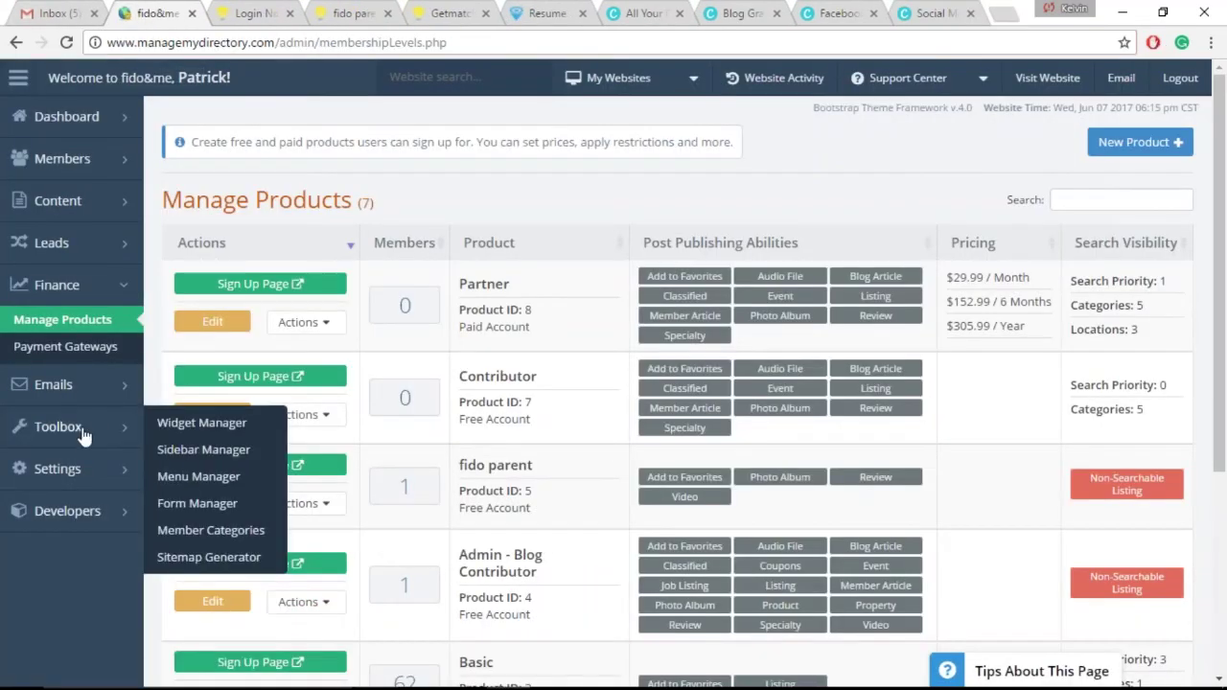
pyautogui.middleClick(197, 510)
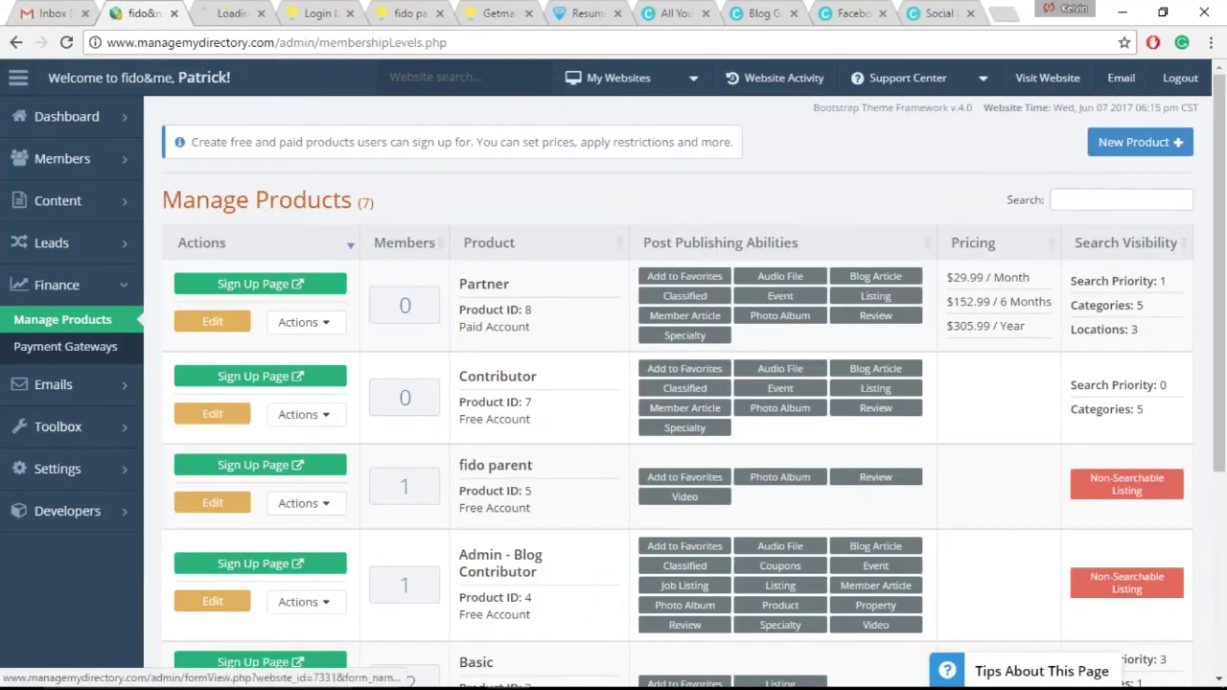
pyautogui.click(213, 7)
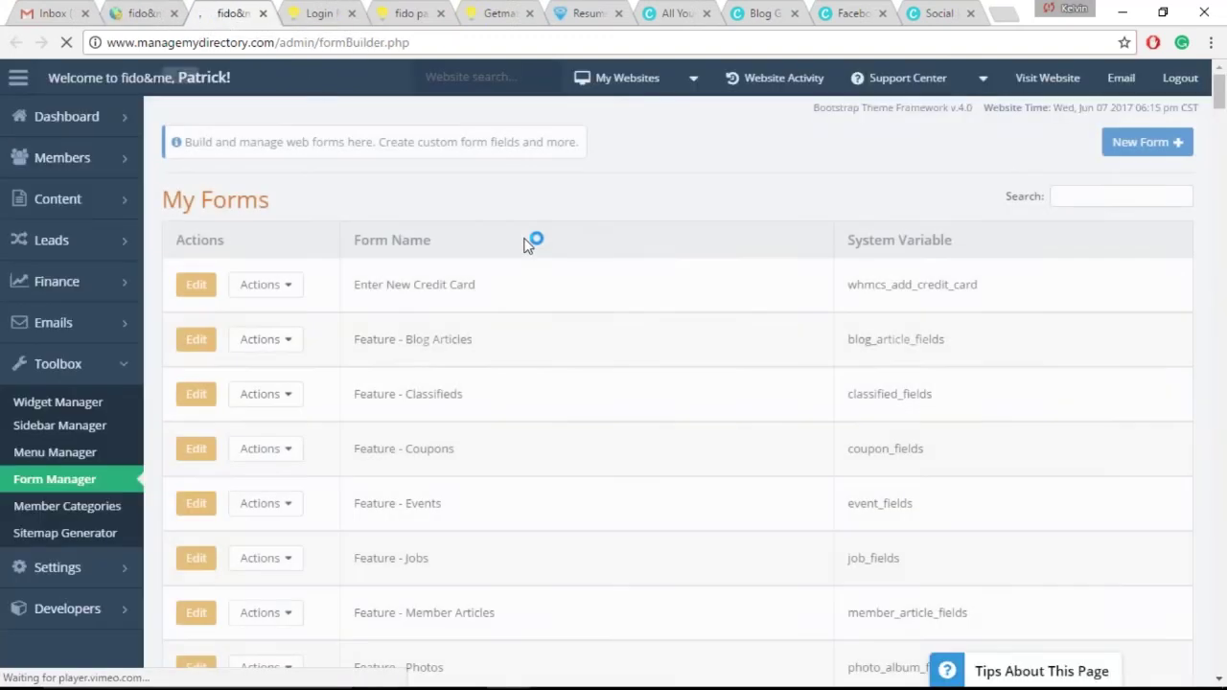
# Step: Search the forms for "login" and open the Listing - Account Login form for editing
pyautogui.click(1076, 196)
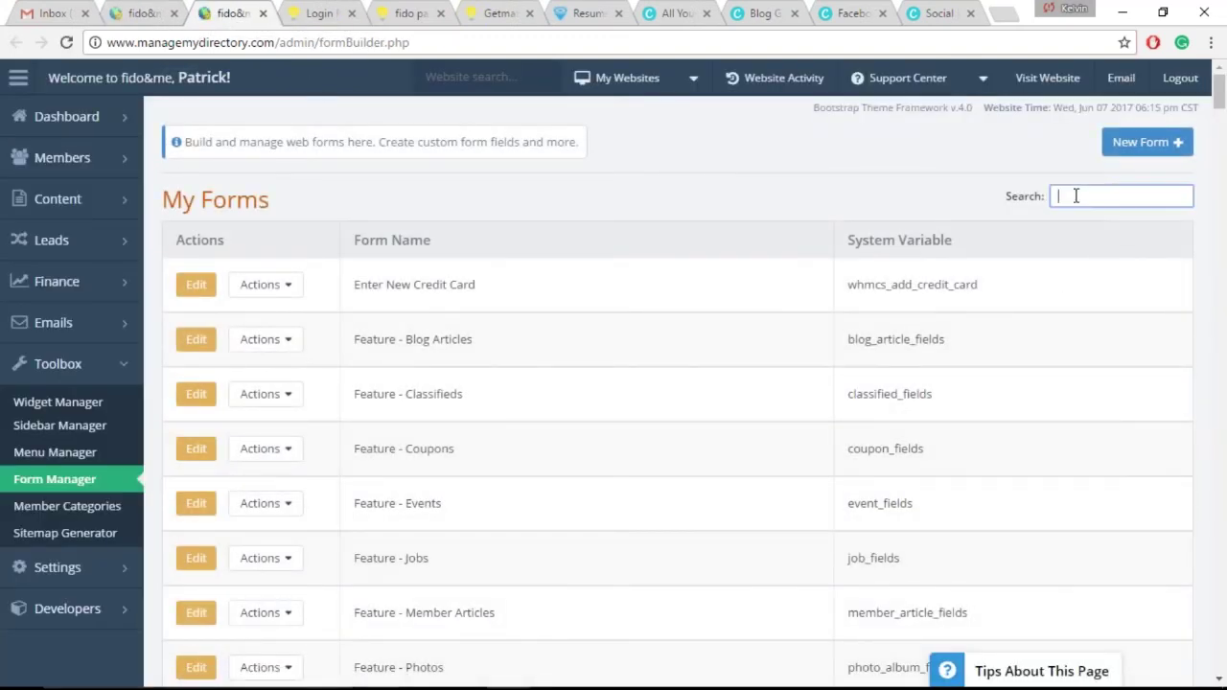
pyautogui.write('login')
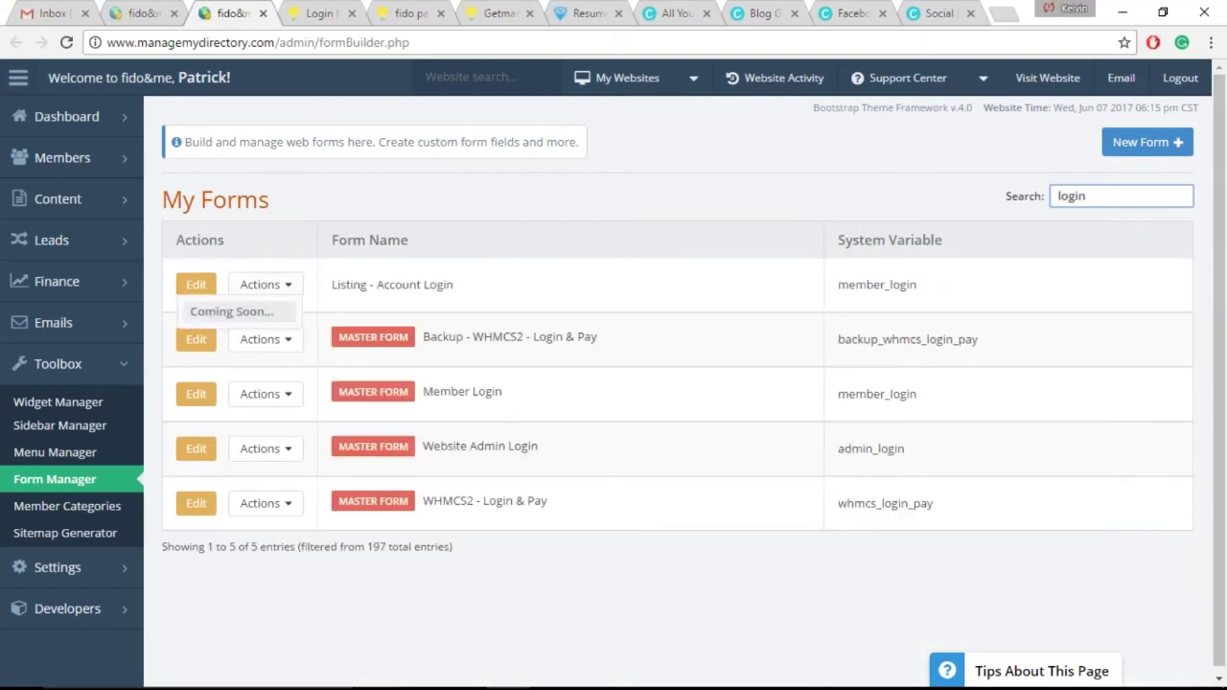
pyautogui.click(187, 290)
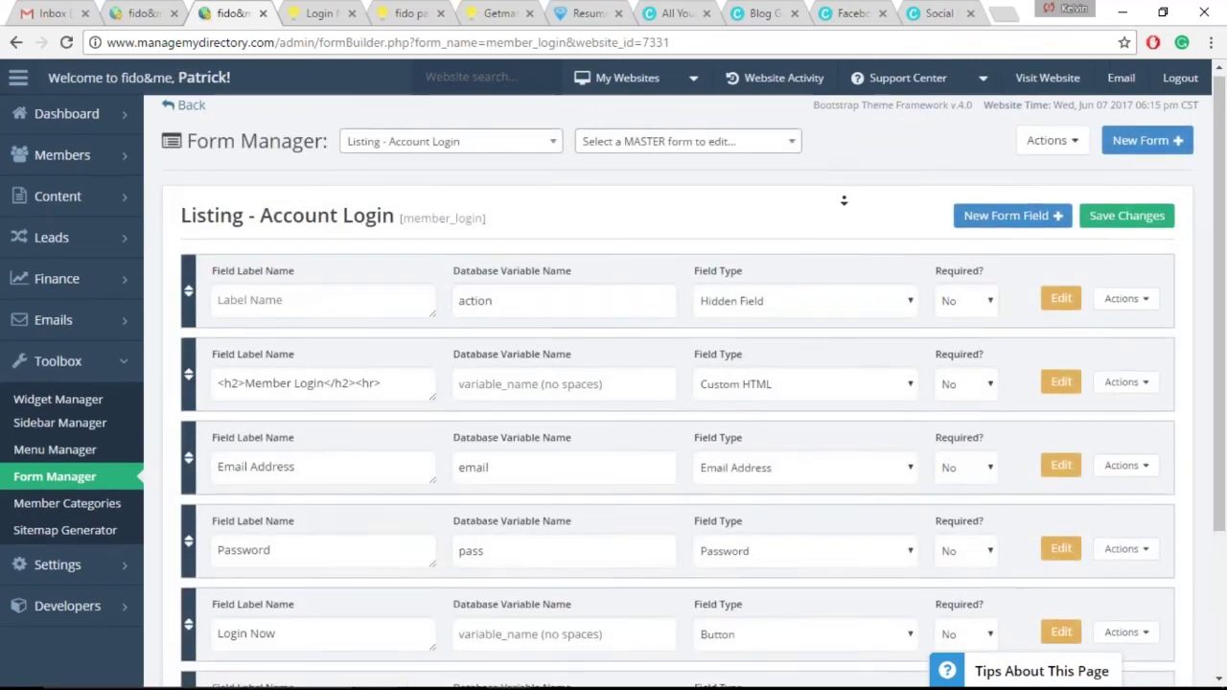
# Step: Move the custom HTML field with the sign-up buttons directly above the Member Login heading field and check the current login page layout
pyautogui.scroll(-1, 844, 201)
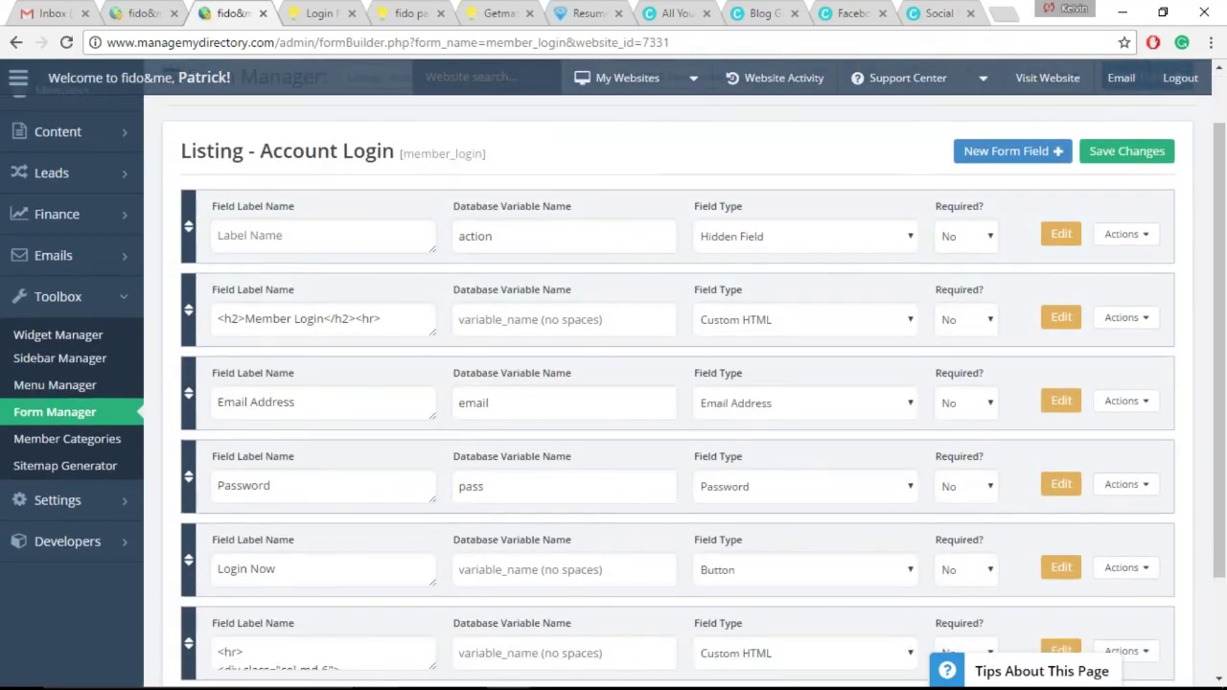
pyautogui.moveTo(188, 642); pyautogui.dragTo(200, 299)
pyautogui.click(320, 13)
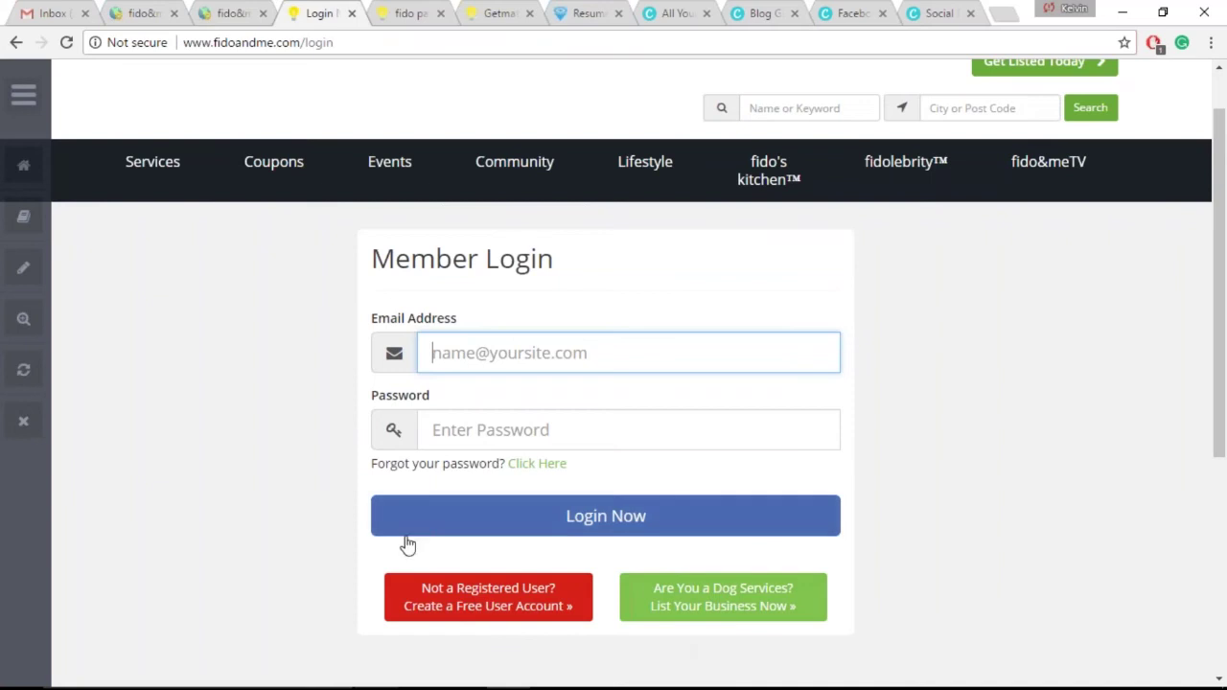
pyautogui.click(240, 7)
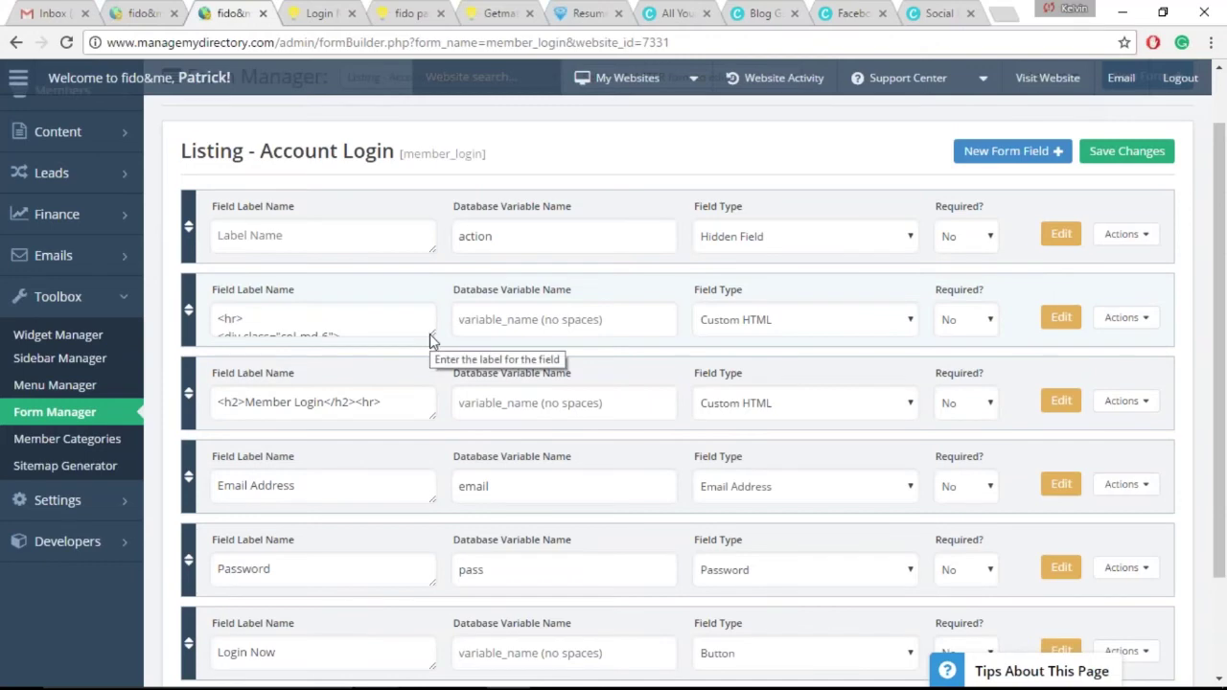
# Step: Enlarge the moved field's label box to show its full HTML and compare it with the sign-up buttons on the login page
pyautogui.moveTo(432, 333); pyautogui.dragTo(622, 675)
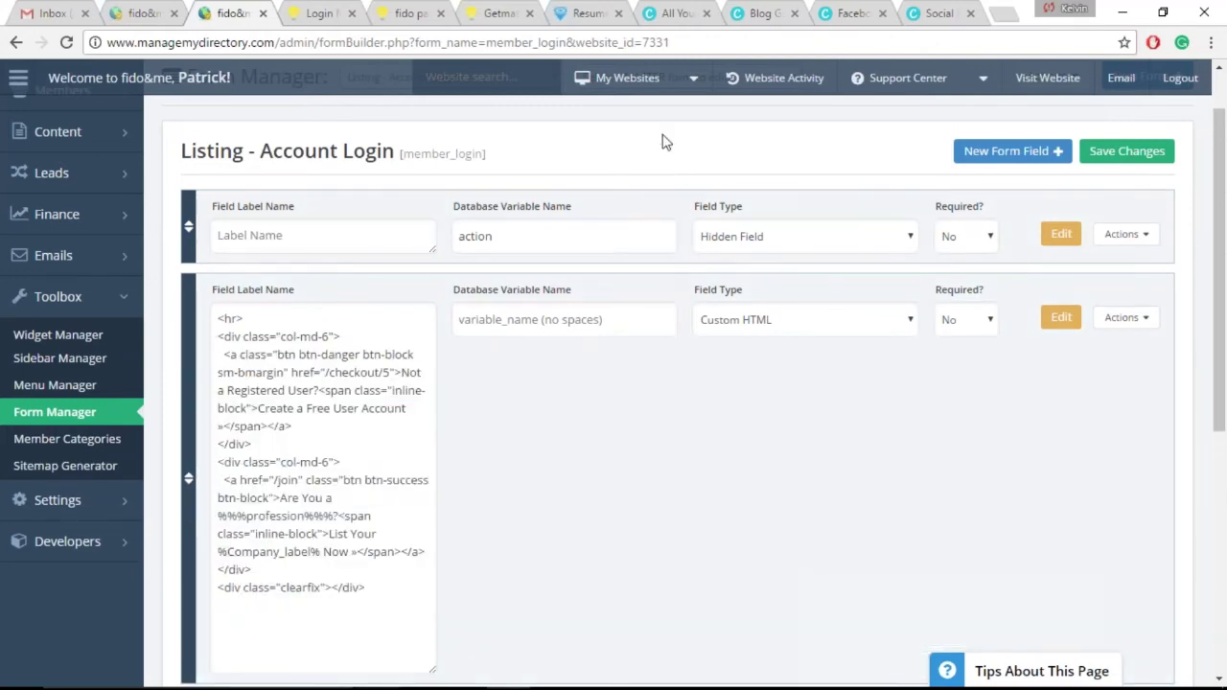
pyautogui.scroll(-2, 455, 509)
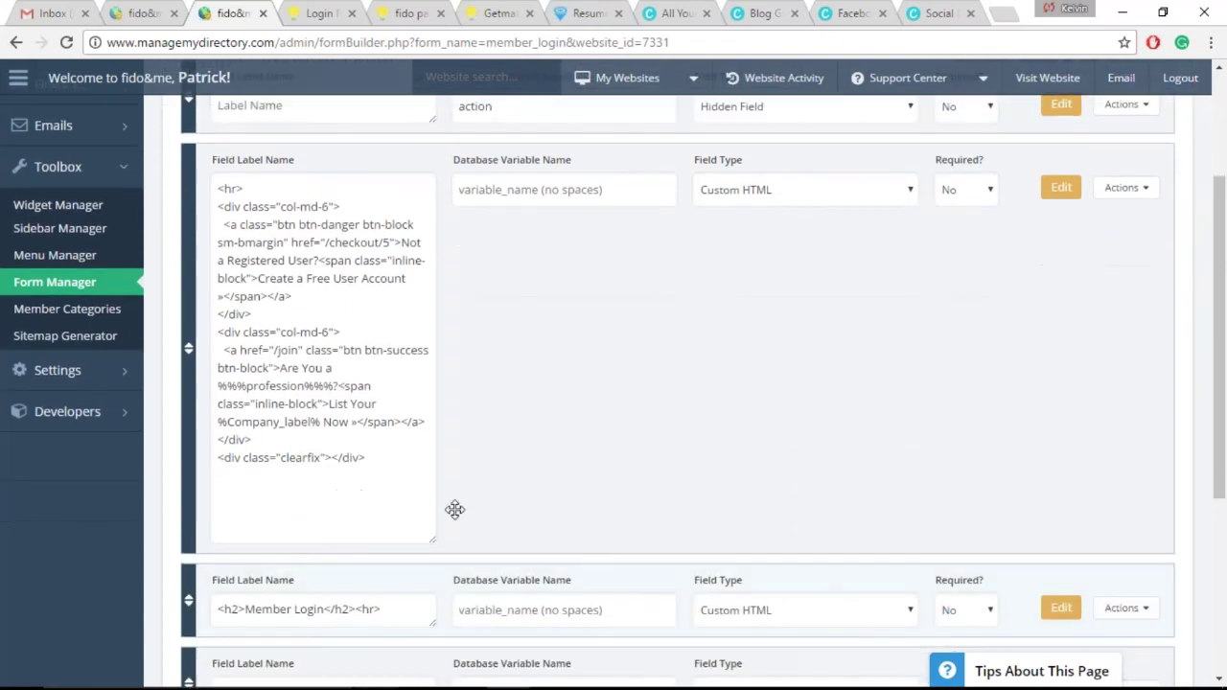
pyautogui.click(335, 11)
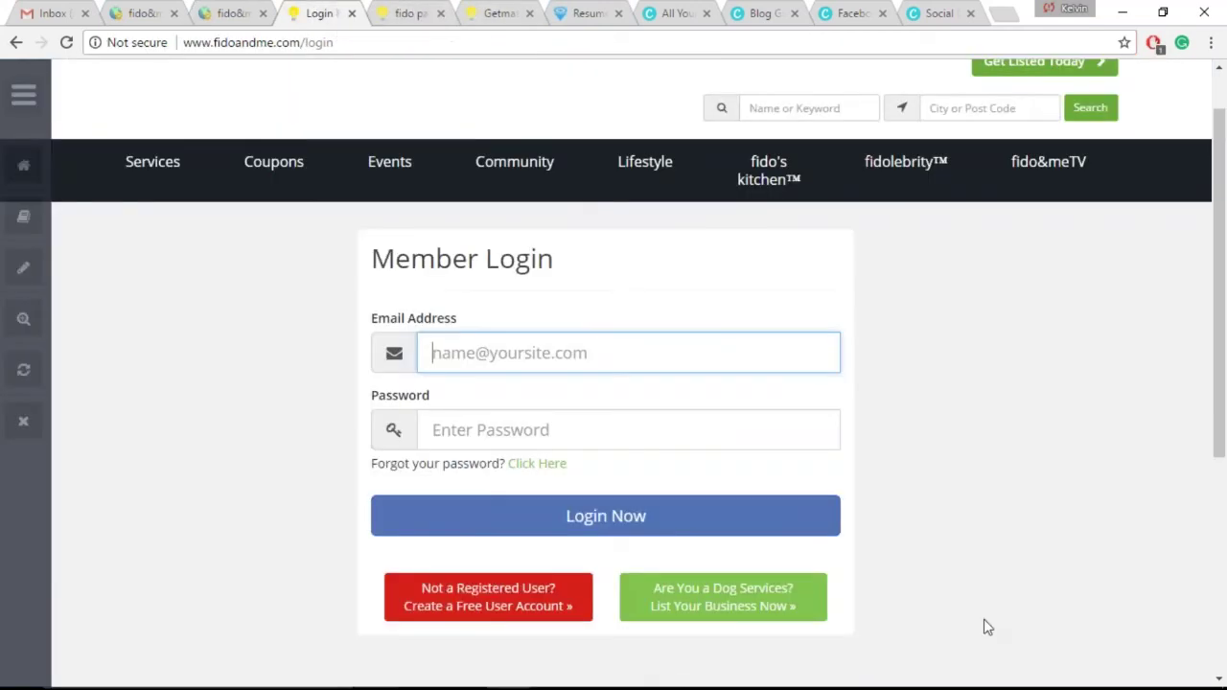
pyautogui.click(233, 13)
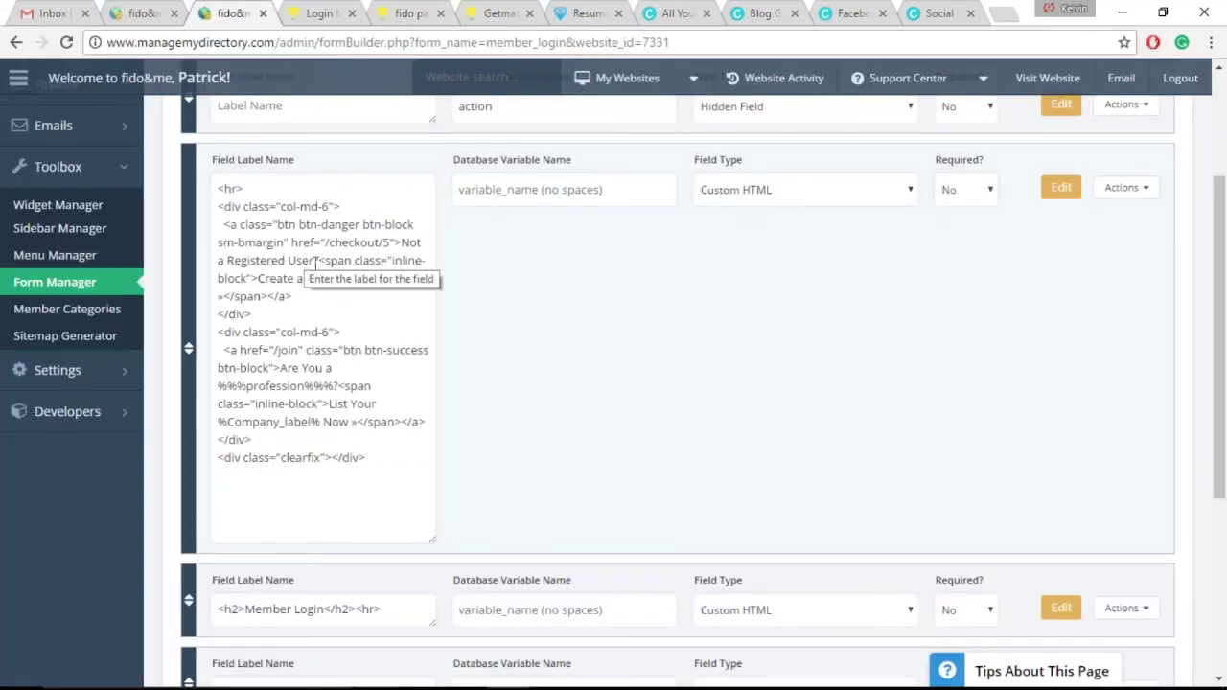
# Step: Replace the red button's "Not a Registered User?" text in the HTML with "Are You A Fido Parent?"
pyautogui.moveTo(315, 261); pyautogui.dragTo(394, 247)
pyautogui.write('Are Your?')
pyautogui.press('Left')
pyautogui.press('Left')
pyautogui.press('BackSpace')
pyautogui.write('A Fido')
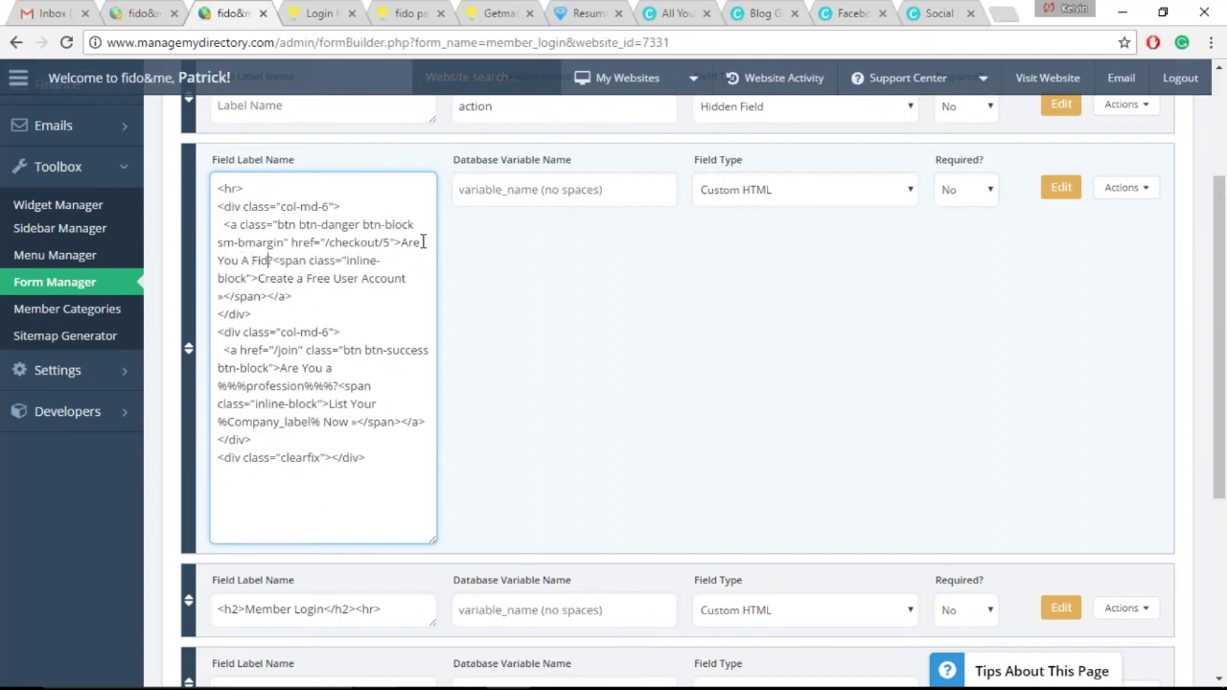
pyautogui.write(' Parent')
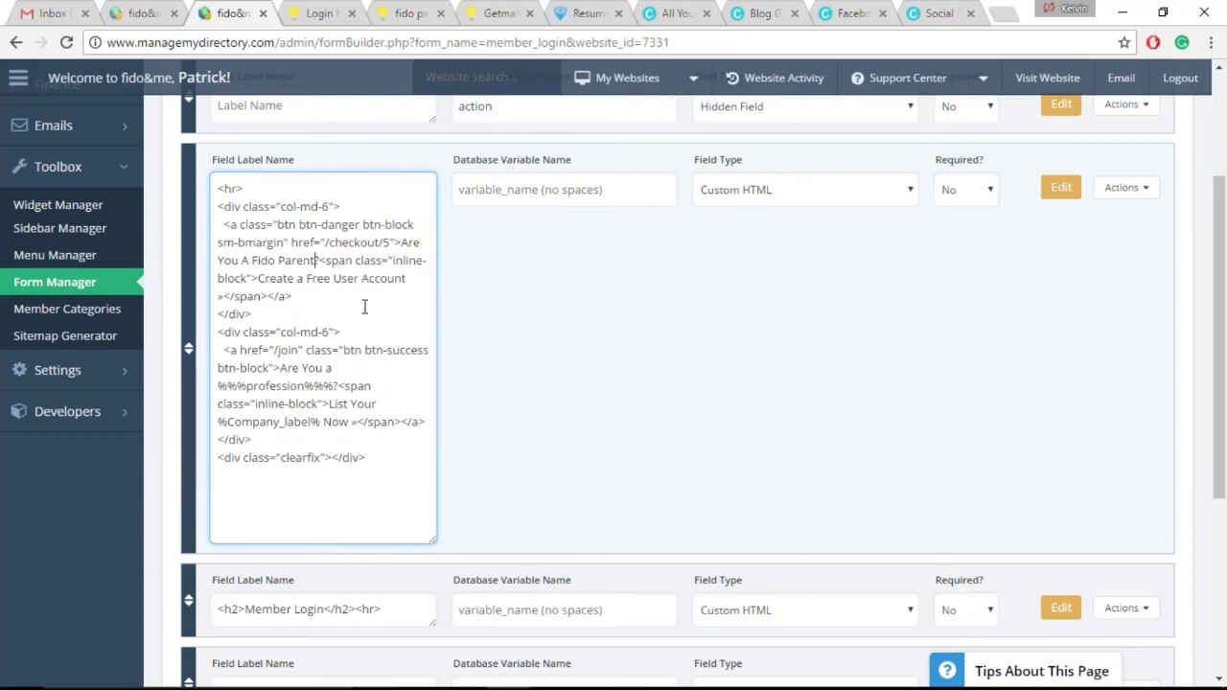
pyautogui.write('?')
# Step: Reword the red button's second line in the HTML as "Create a Free Fido Parent Account And"
pyautogui.doubleClick(343, 278)
pyautogui.write('Fido Parent Account ')
pyautogui.write('And')
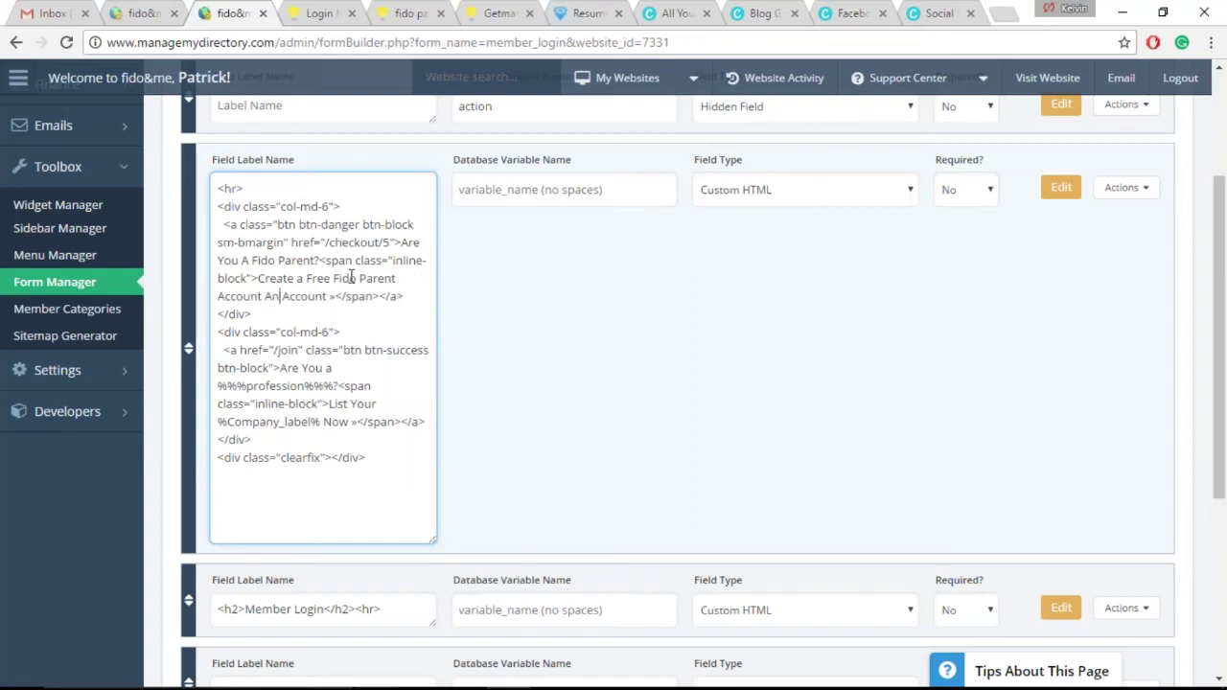
pyautogui.press('Delete')
pyautogui.press('Delete')
pyautogui.press('Delete')
pyautogui.press('Delete')
pyautogui.press('Delete')
pyautogui.press('Delete')
pyautogui.press('Delete')
pyautogui.press('Delete')
pyautogui.press('Delete')
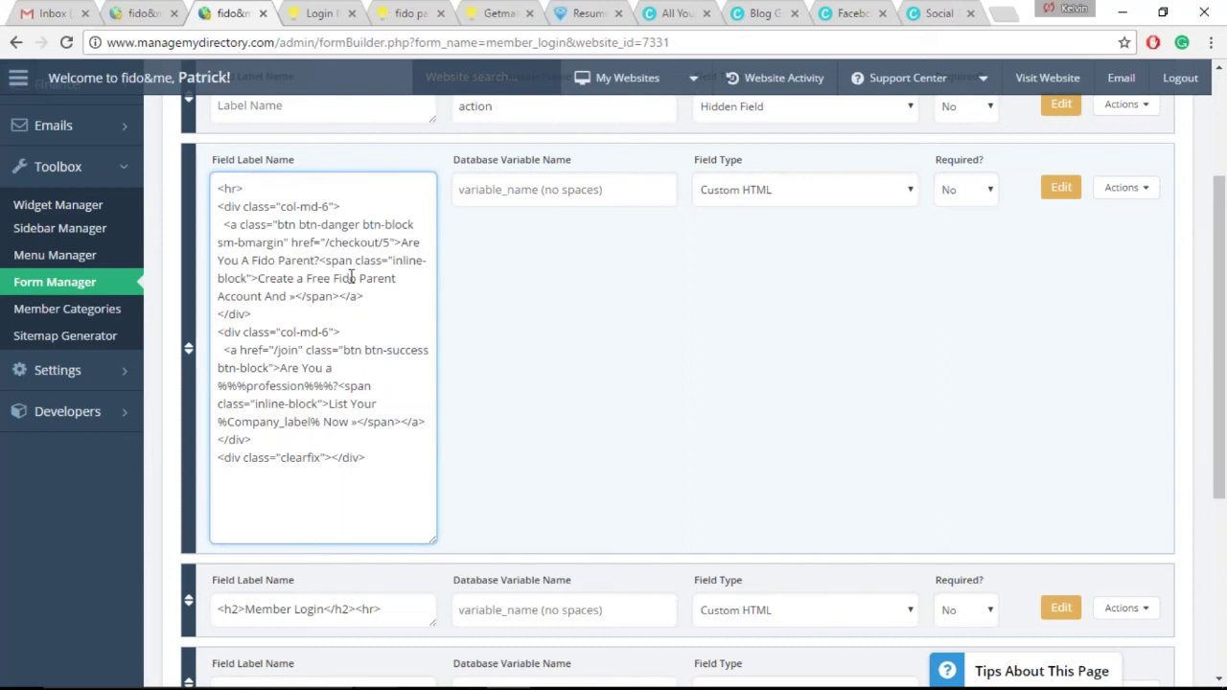
pyautogui.write("Store Your Dog's")
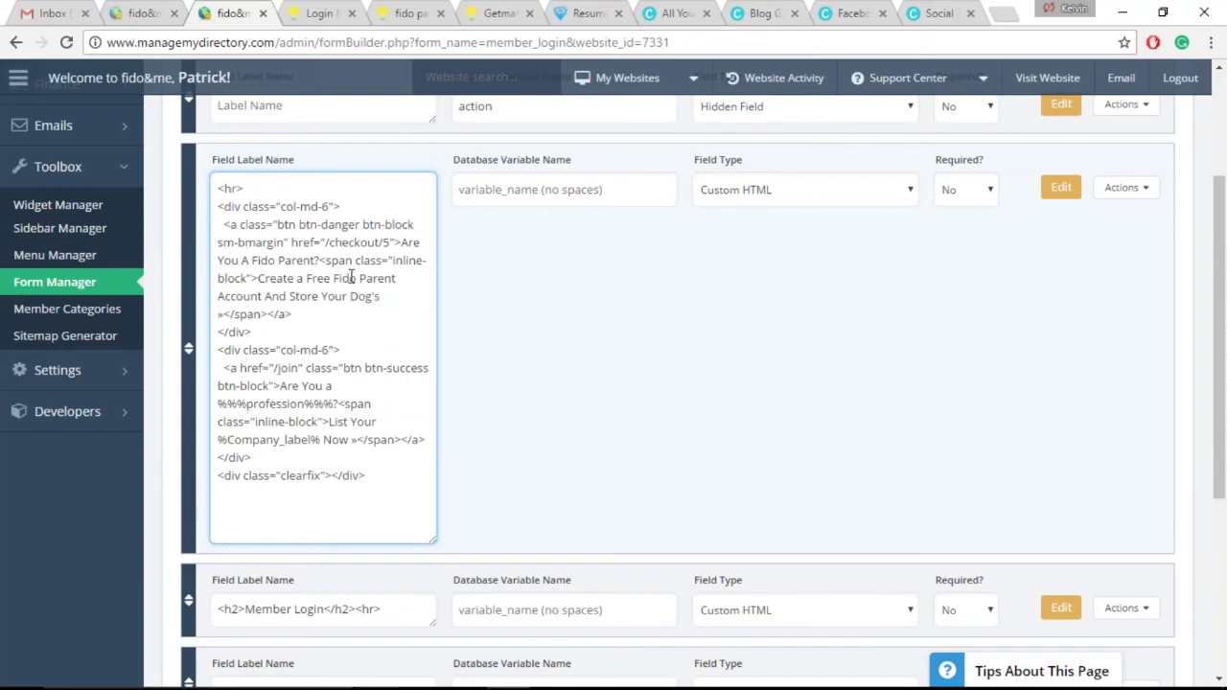
pyautogui.press('BackSpace')
pyautogui.press('BackSpace')
pyautogui.press('BackSpace')
pyautogui.press('BackSpace')
pyautogui.press('BackSpace')
pyautogui.press('BackSpace')
pyautogui.press('BackSpace')
pyautogui.press('BackSpace')
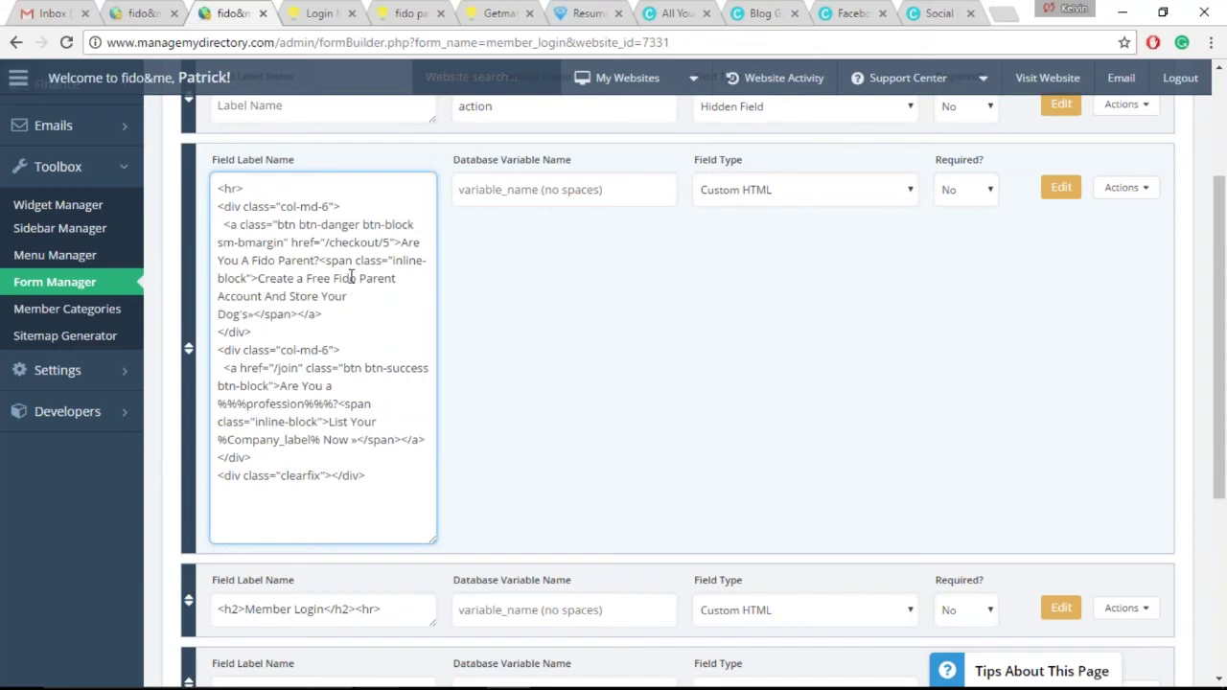
pyautogui.press('BackSpace')
pyautogui.press('BackSpace')
pyautogui.press('BackSpace')
pyautogui.press('BackSpace')
pyautogui.press('BackSpace')
pyautogui.press('BackSpace')
pyautogui.press('BackSpace')
pyautogui.press('BackSpace')
pyautogui.press('BackSpace')
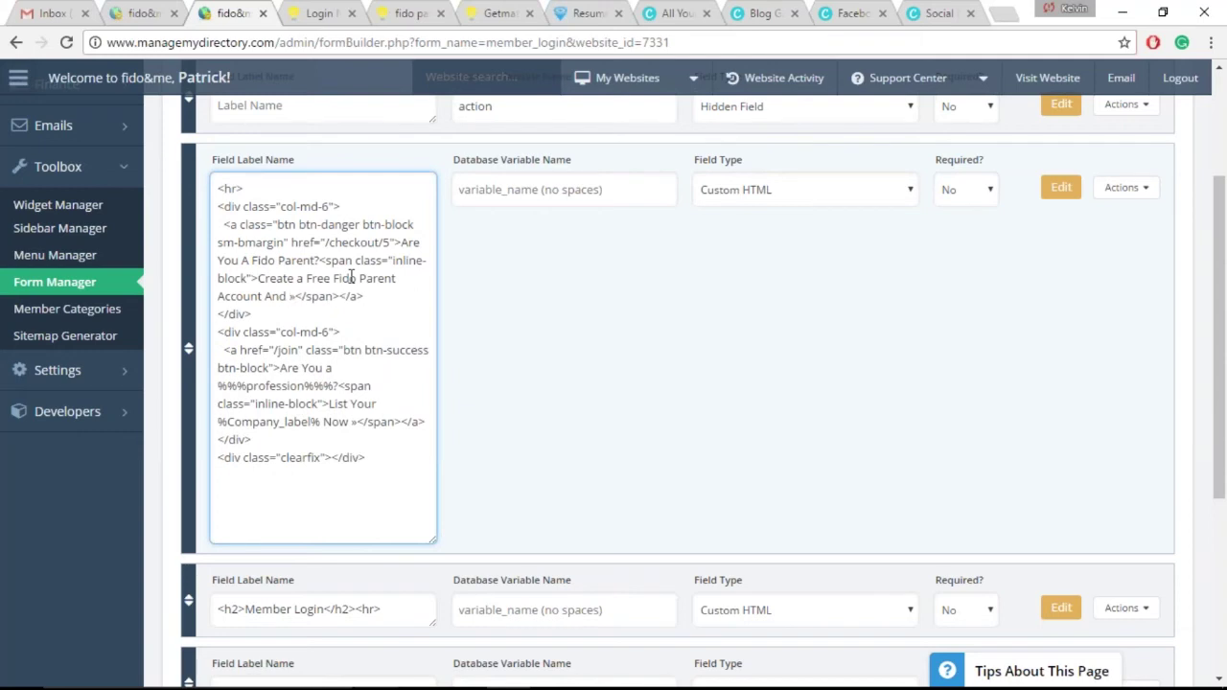
# Step: Complete the red button's text with "Become A Part Of The Community" after "Account And"
pyautogui.write('Become A Part of')
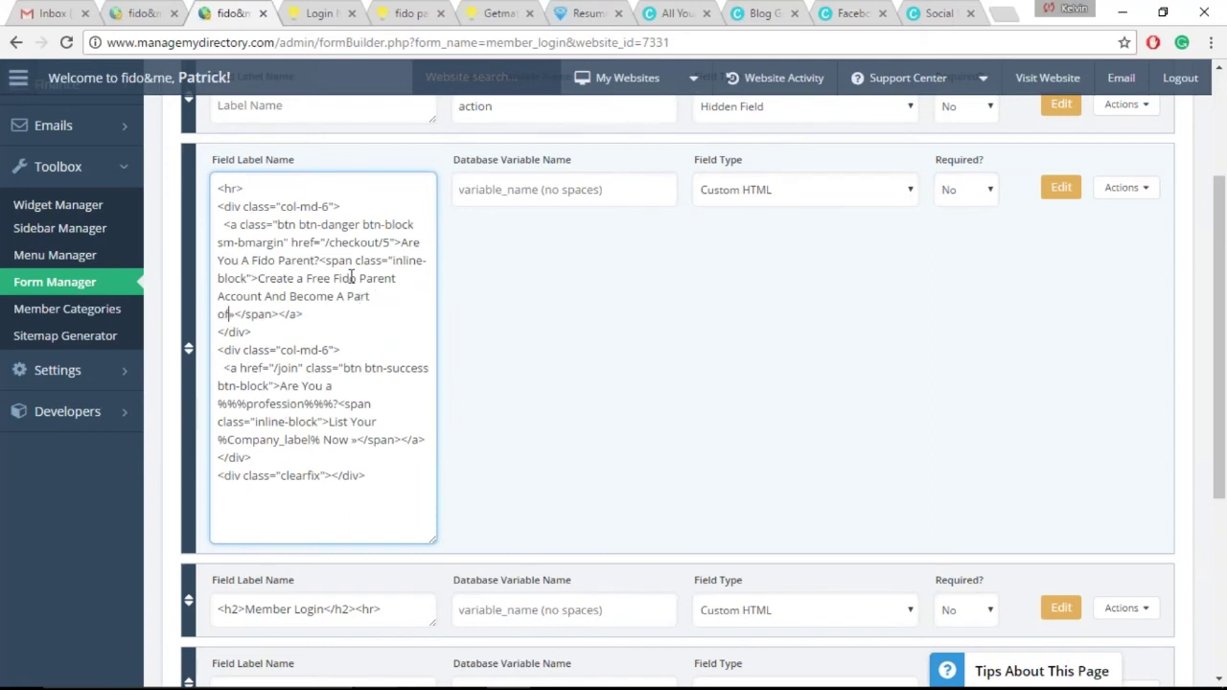
pyautogui.press('BackSpace')
pyautogui.write('Of The Community')
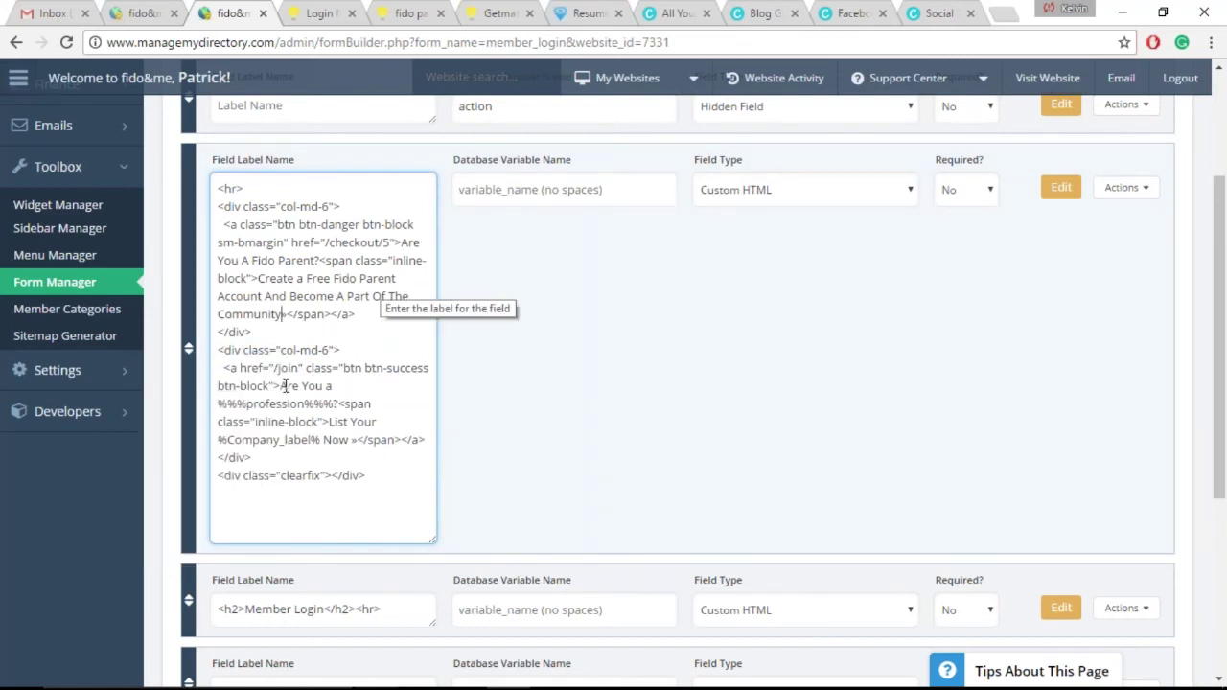
# Step: Check the green button on the login page and replace its question in the HTML with "Do You Provide Products and Services To Dog Parents?"
pyautogui.click(319, 11)
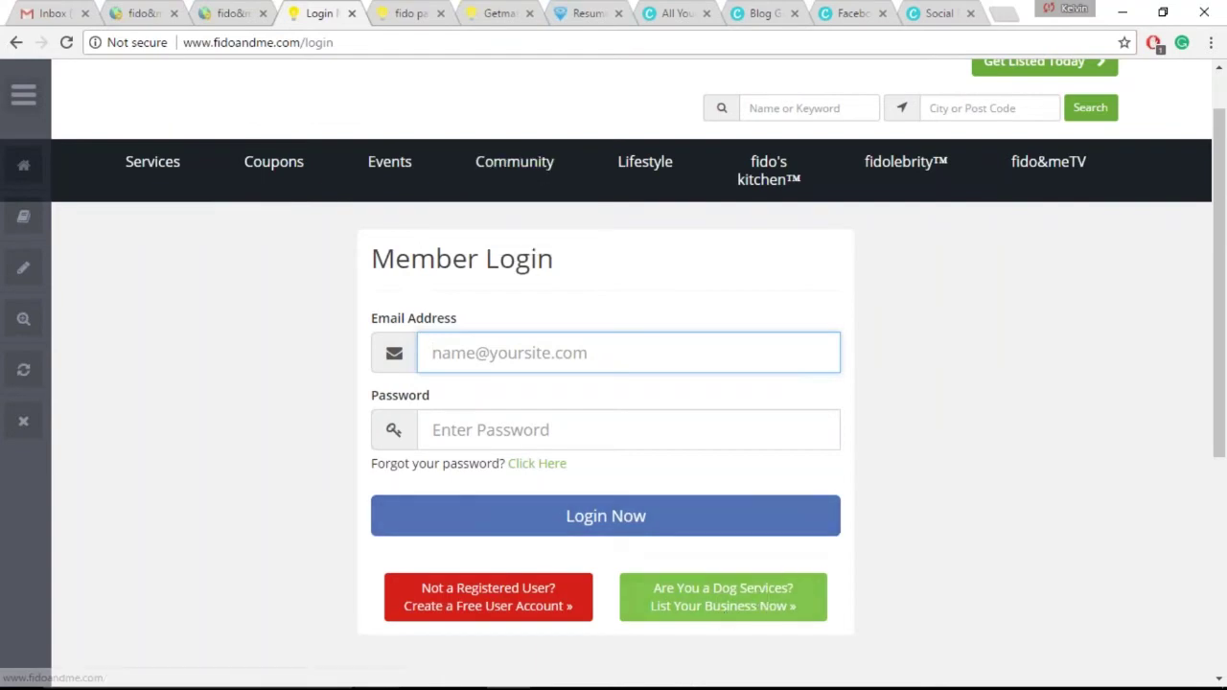
pyautogui.click(235, 12)
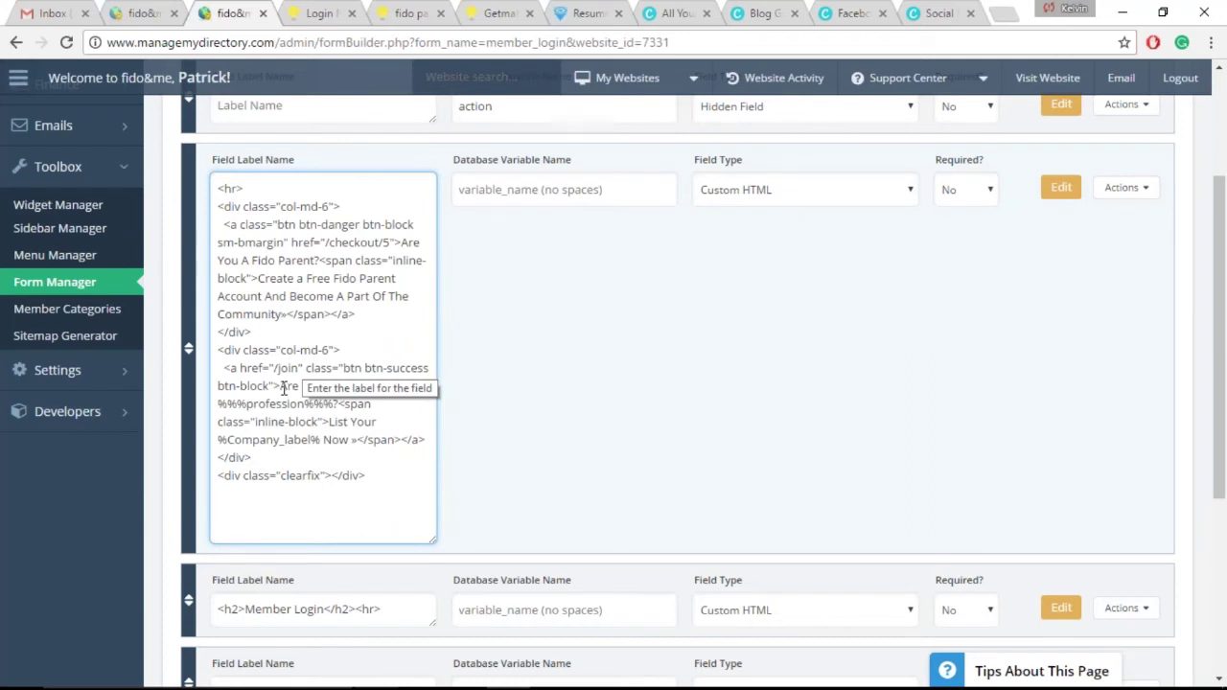
pyautogui.moveTo(282, 386); pyautogui.dragTo(345, 397)
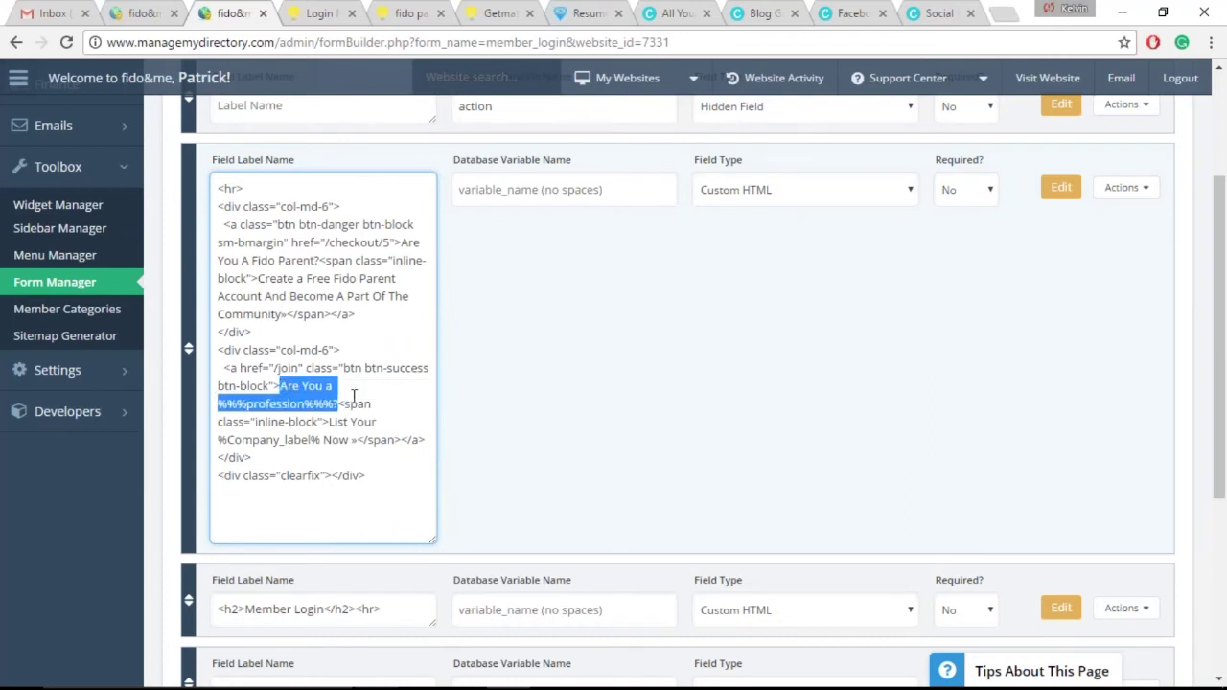
pyautogui.write('Do You Prov')
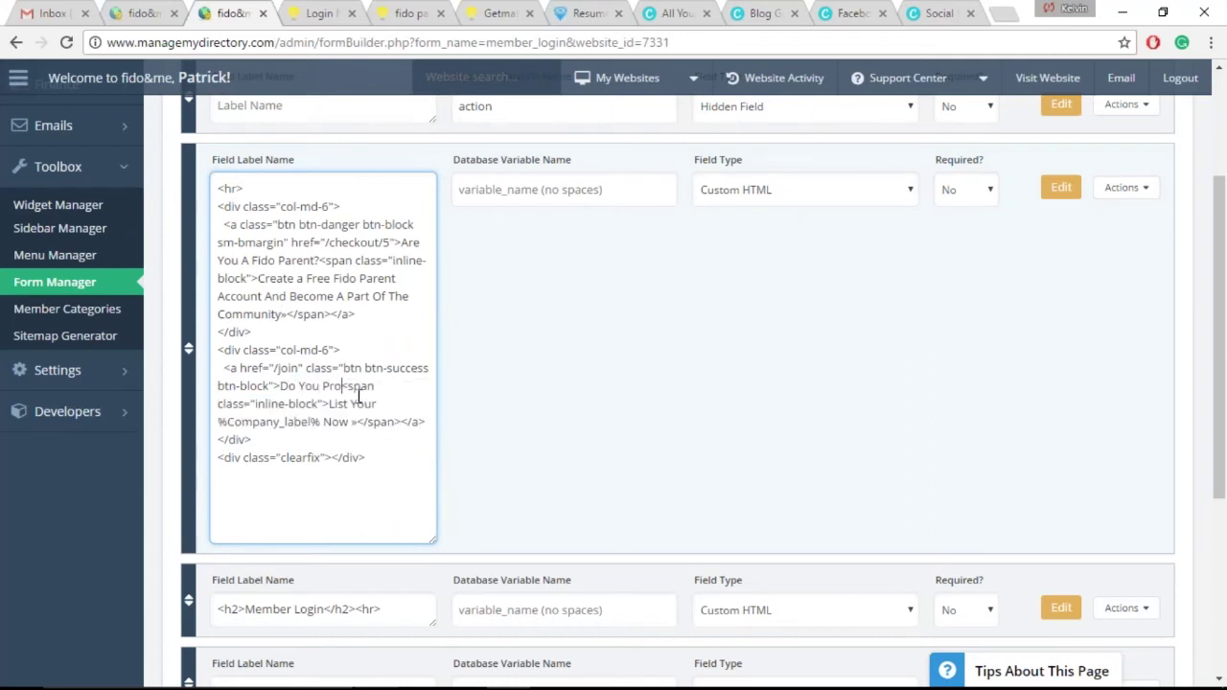
pyautogui.write('ide Product')
pyautogui.write('s and Service')
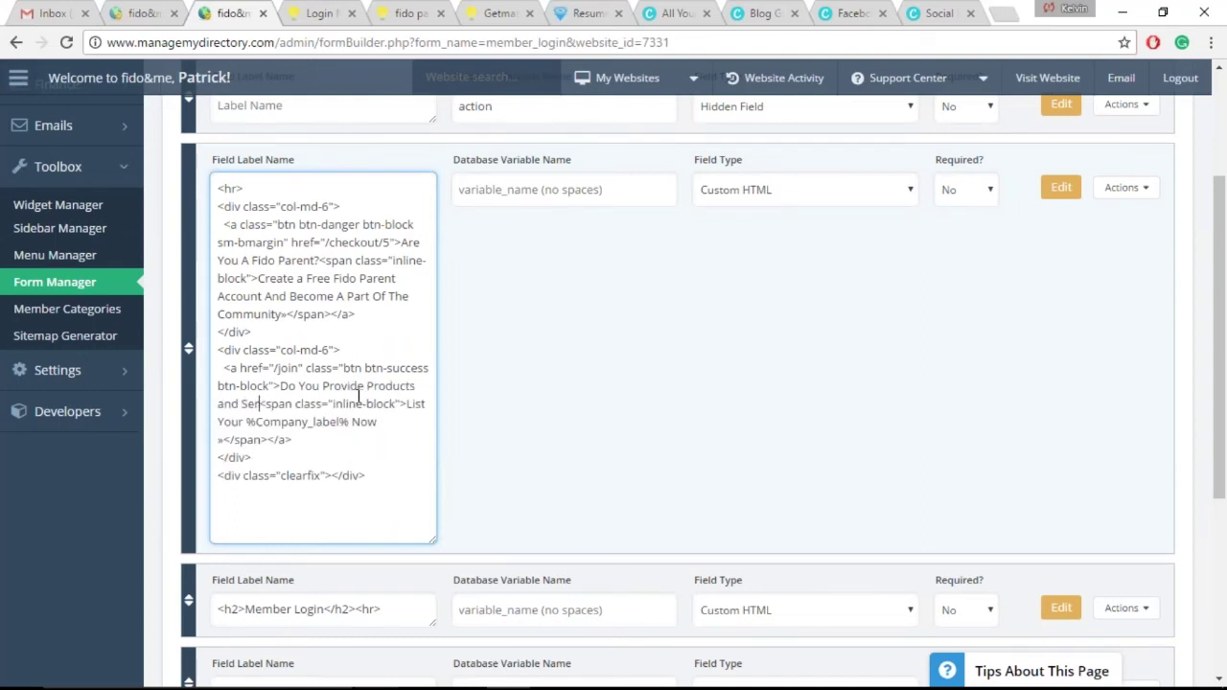
pyautogui.write('s  To ')
pyautogui.write('Dog Owner')
pyautogui.write('s')
pyautogui.press('BackSpace')
pyautogui.press('BackSpace')
pyautogui.press('BackSpace')
pyautogui.press('BackSpace')
pyautogui.press('BackSpace')
pyautogui.press('BackSpace')
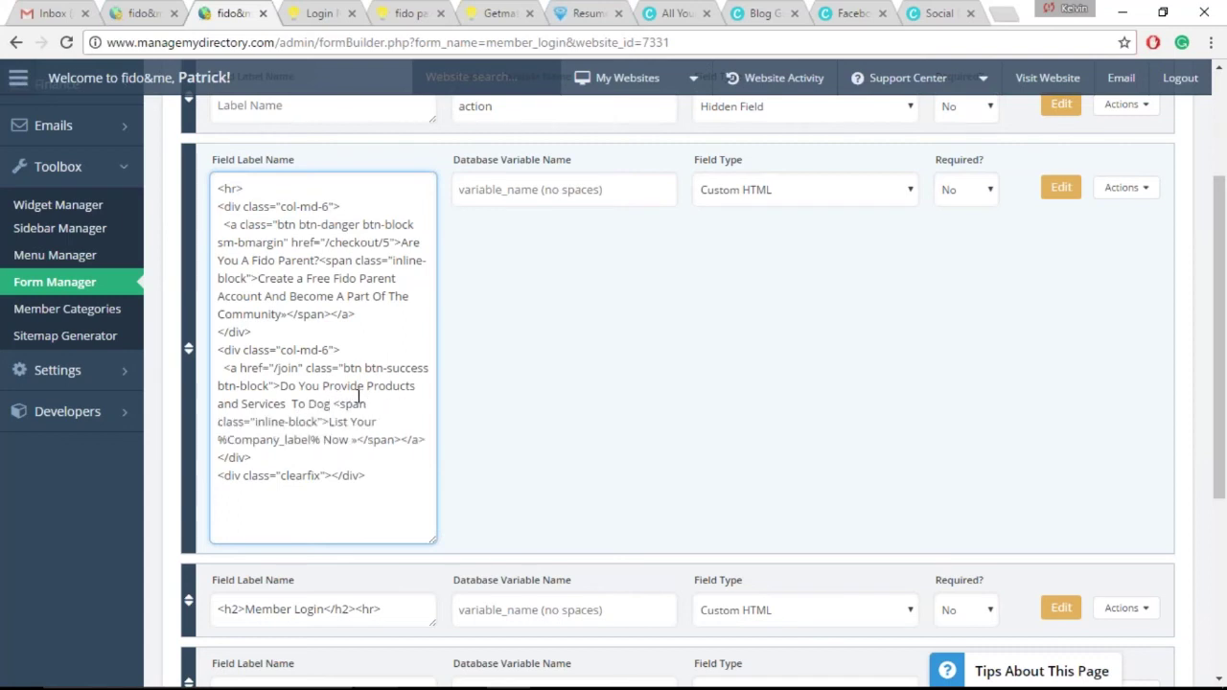
pyautogui.write('Parents?')
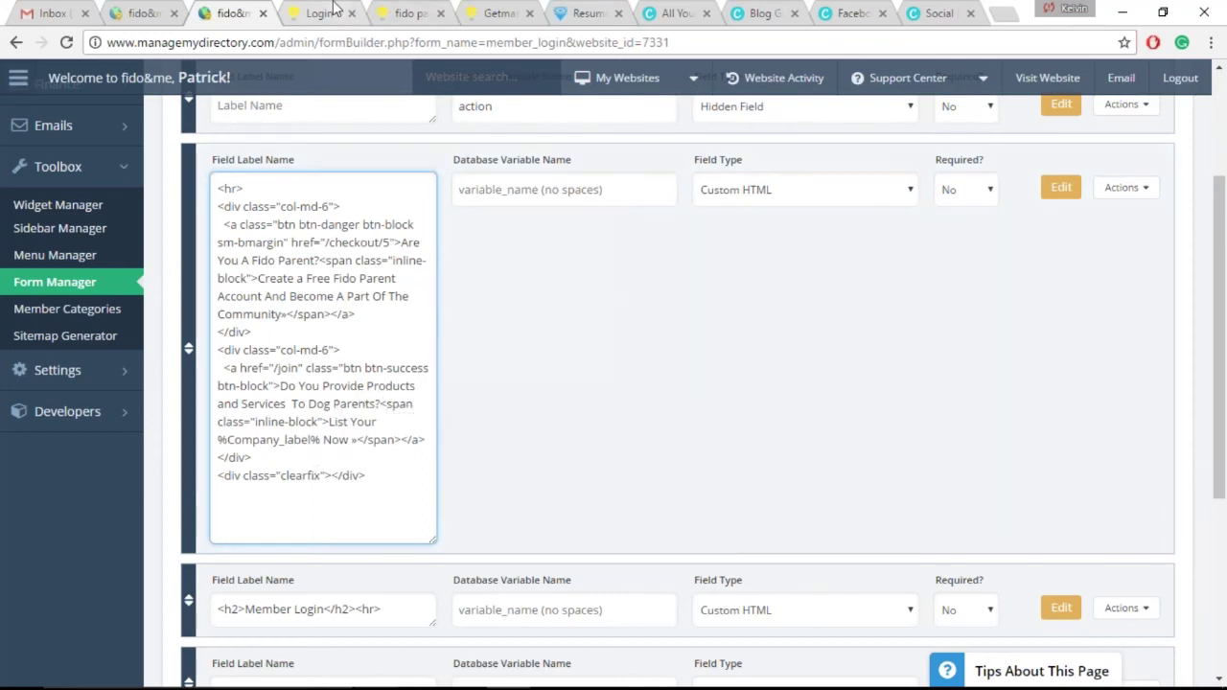
# Step: Replace the %Company_label% variable in the green button's HTML with "Services" so the line reads "List Your Services Now"
pyautogui.click(336, 12)
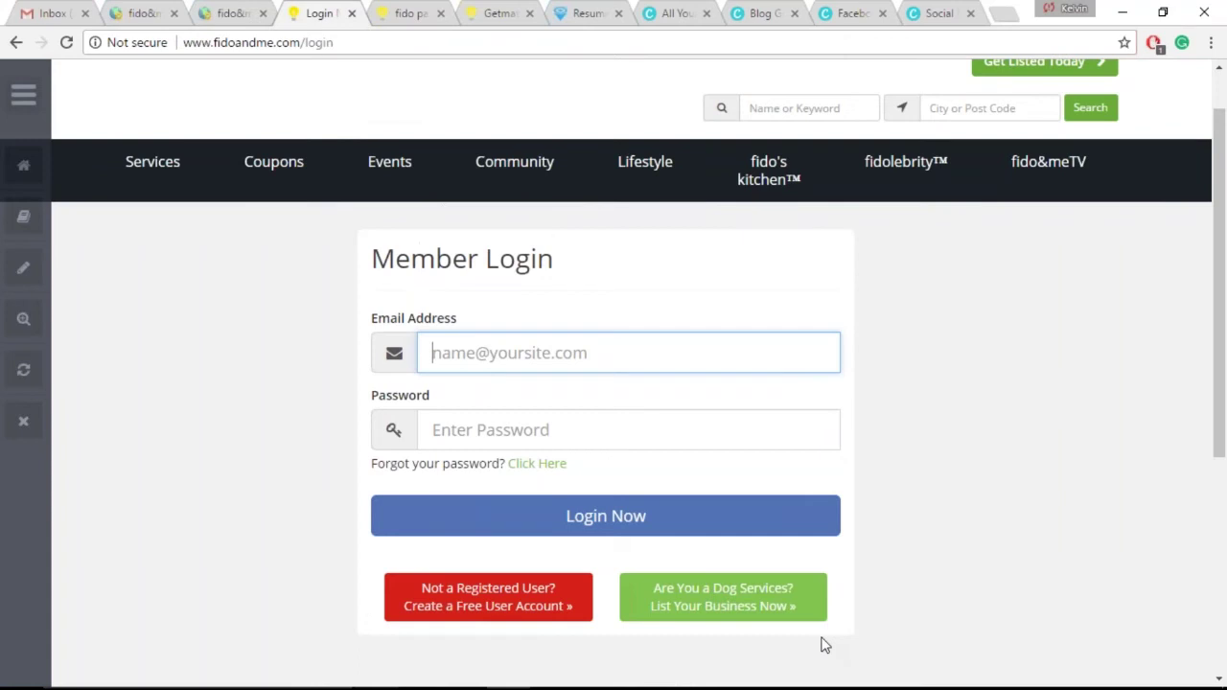
pyautogui.click(228, 13)
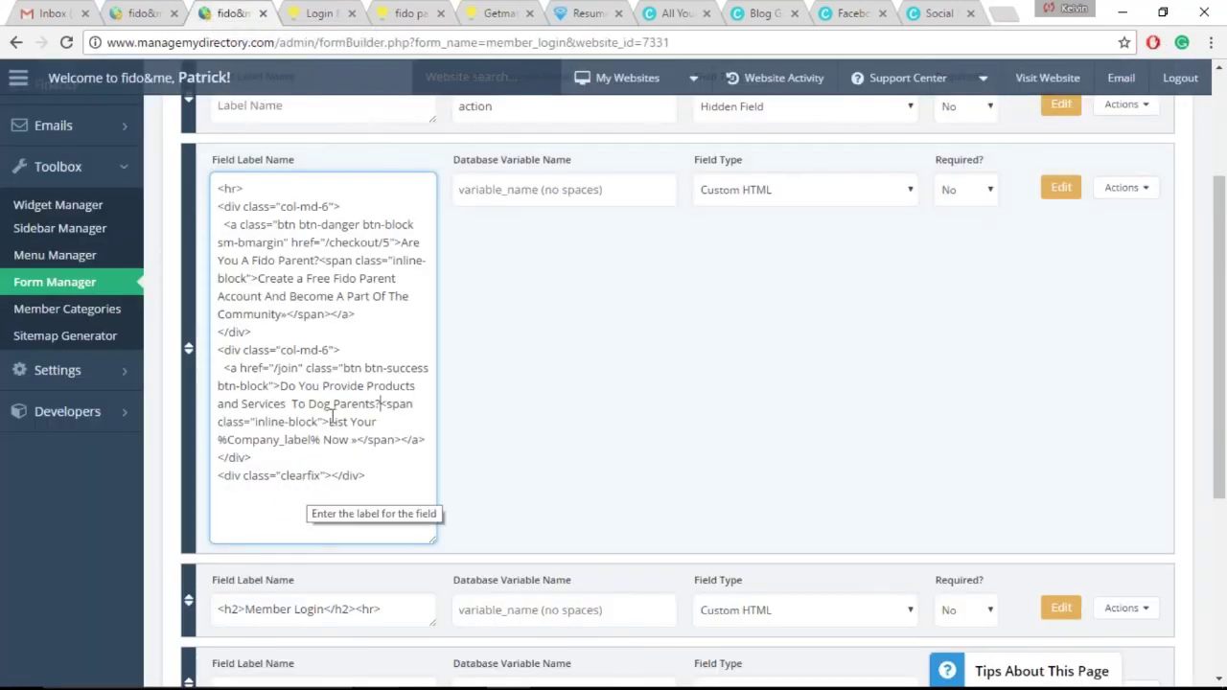
pyautogui.moveTo(324, 439); pyautogui.dragTo(219, 434)
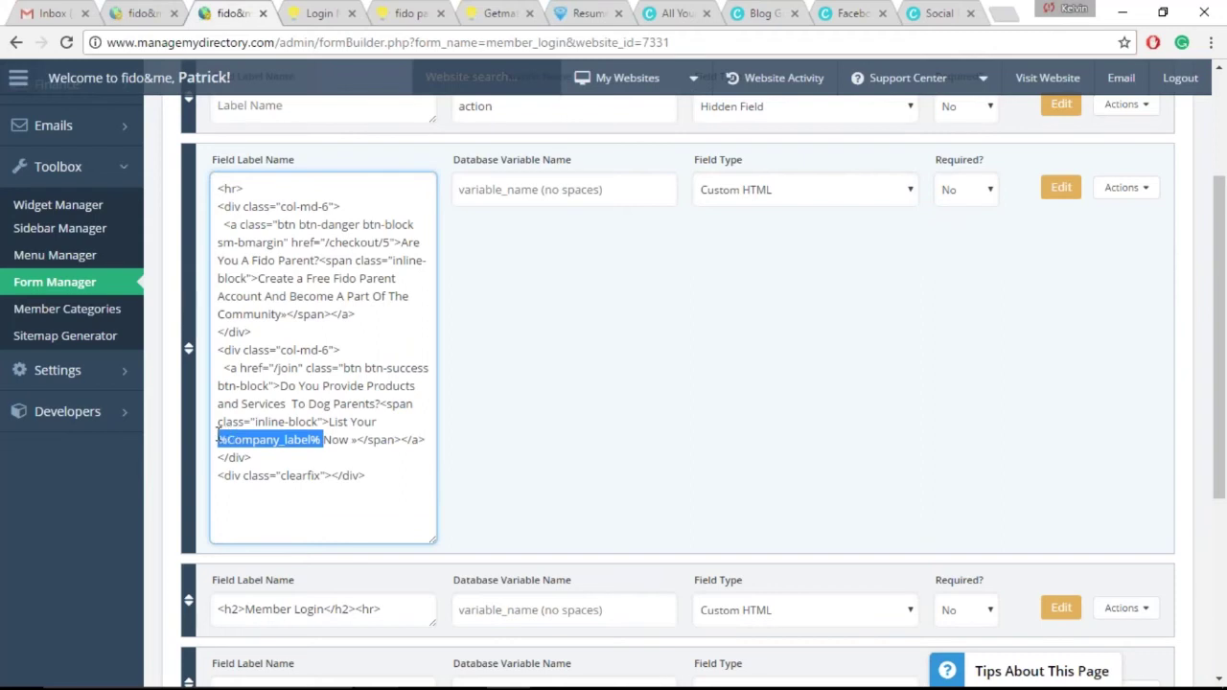
pyautogui.write('Serv')
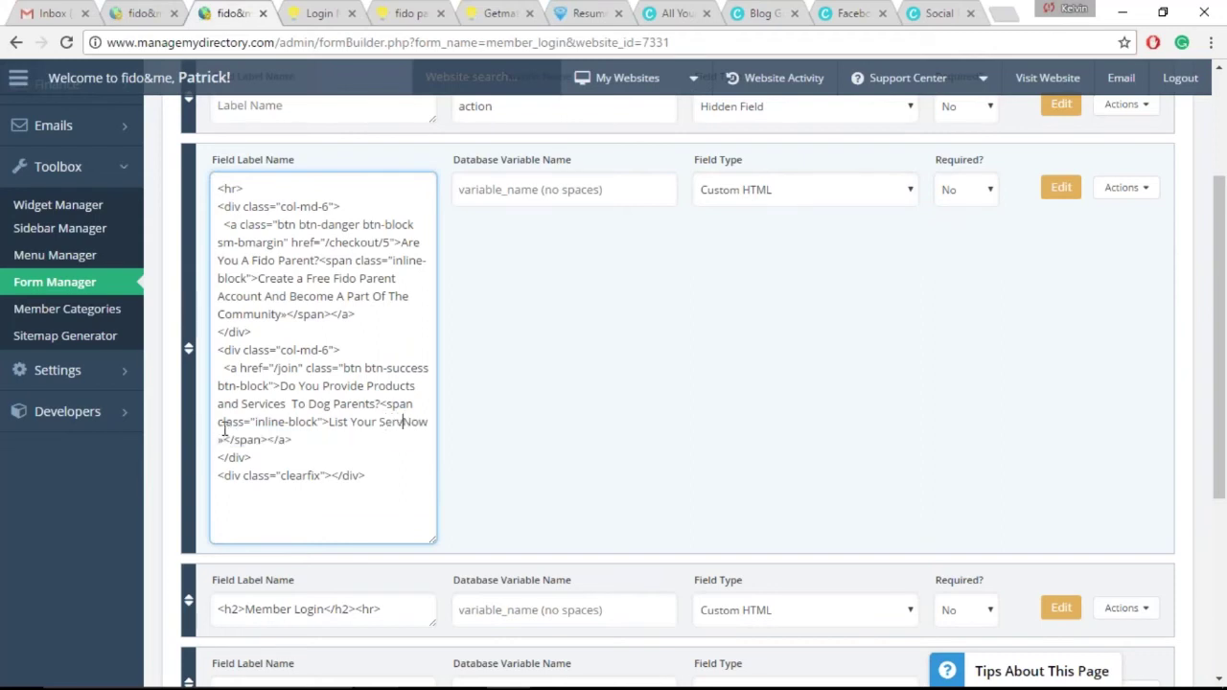
pyautogui.write('ices')
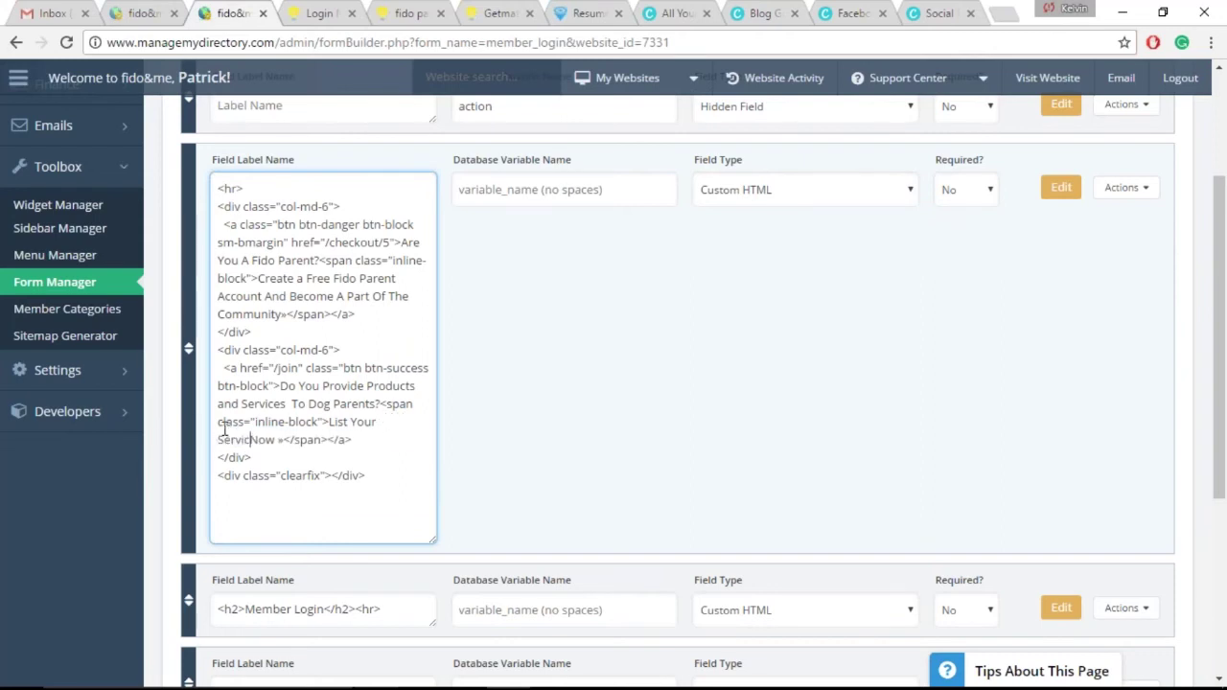
pyautogui.doubleClick(228, 439)
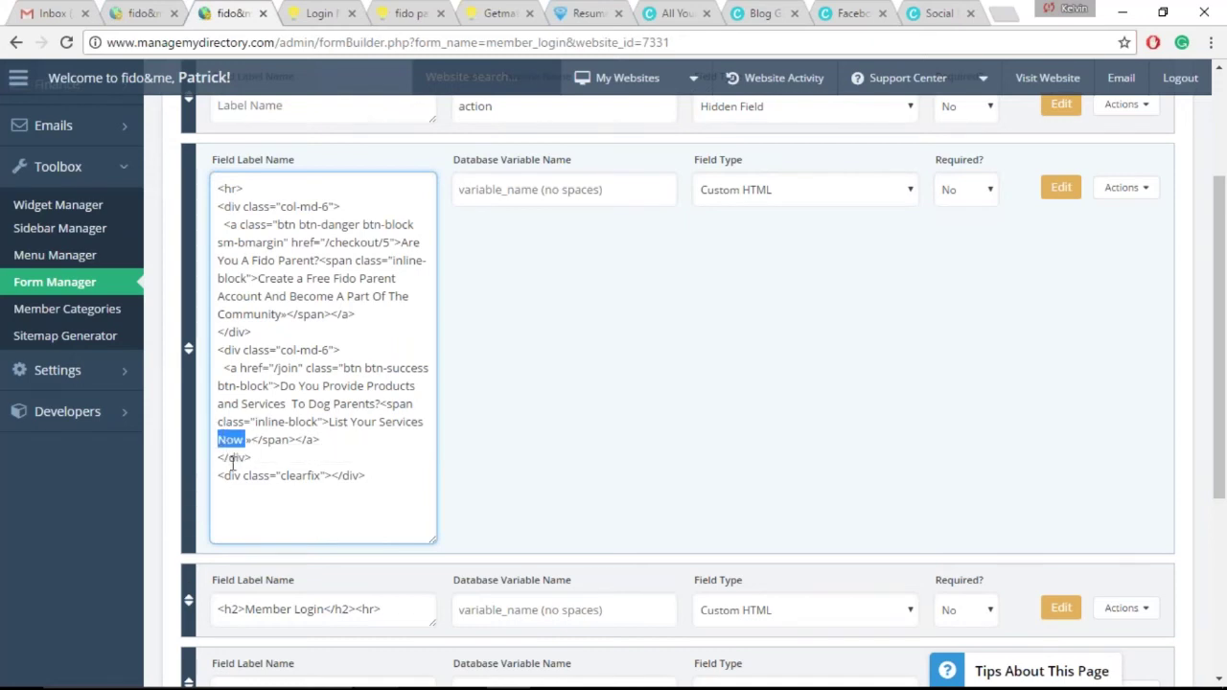
# Step: Save the Listing - Account Login form and reload the member login page with the changes
pyautogui.hotkey('ctrl', 's')
pyautogui.click(625, 460)
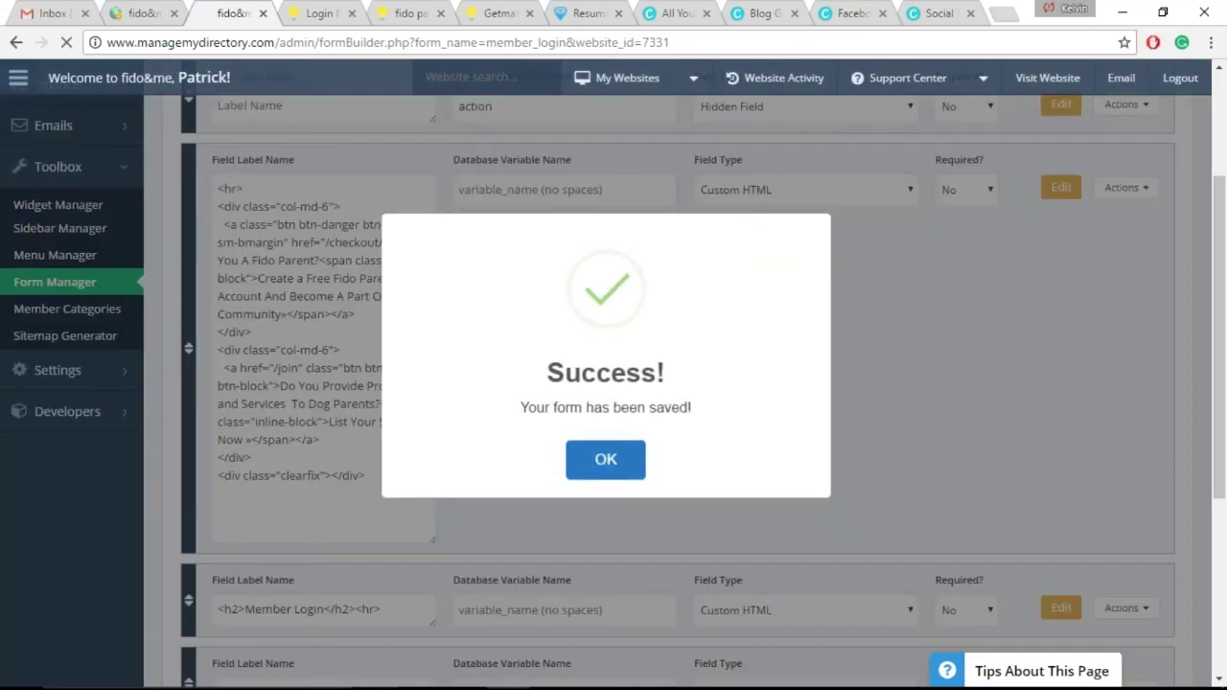
pyautogui.click(321, 13)
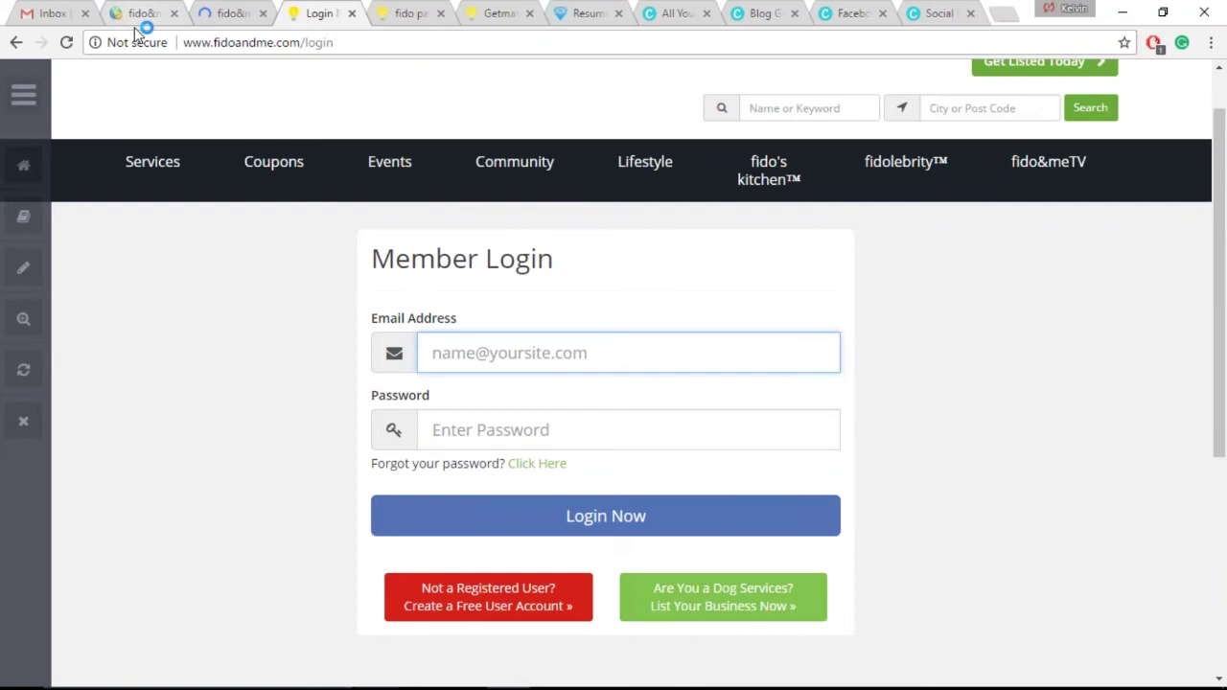
pyautogui.click(66, 42)
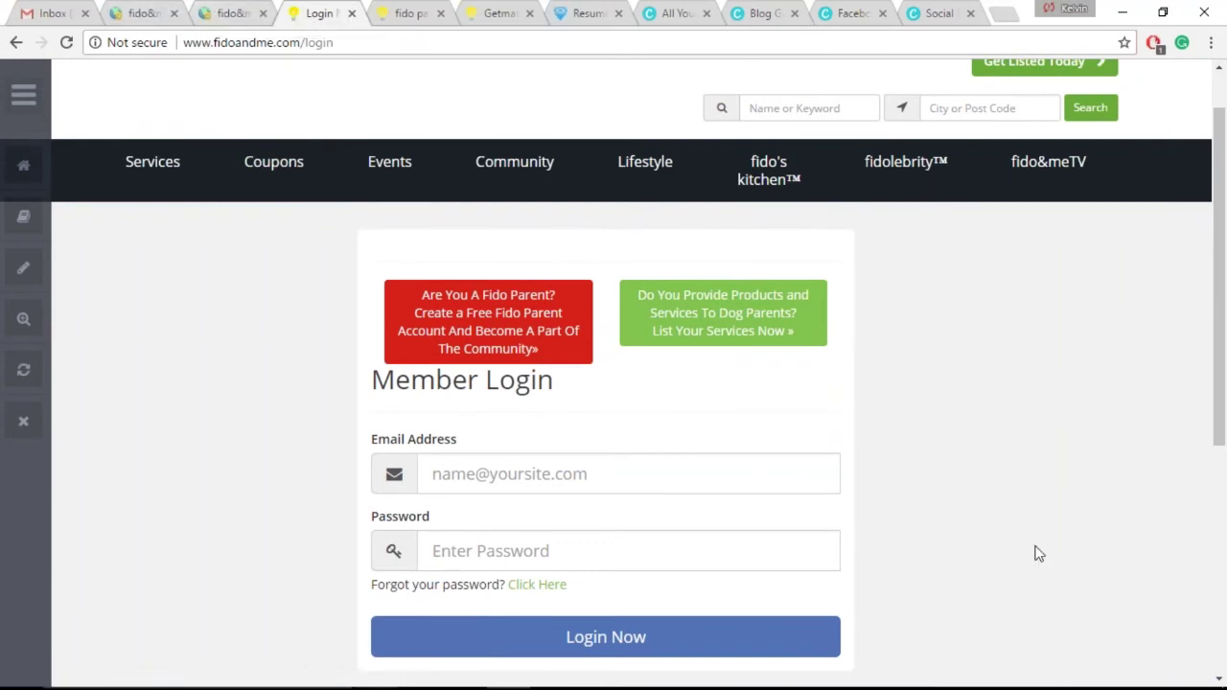
# Step: Examine the Member Login heading's position below the buttons and return to the Listing - Account Login form fields
pyautogui.click(501, 308)
pyautogui.doubleClick(436, 381)
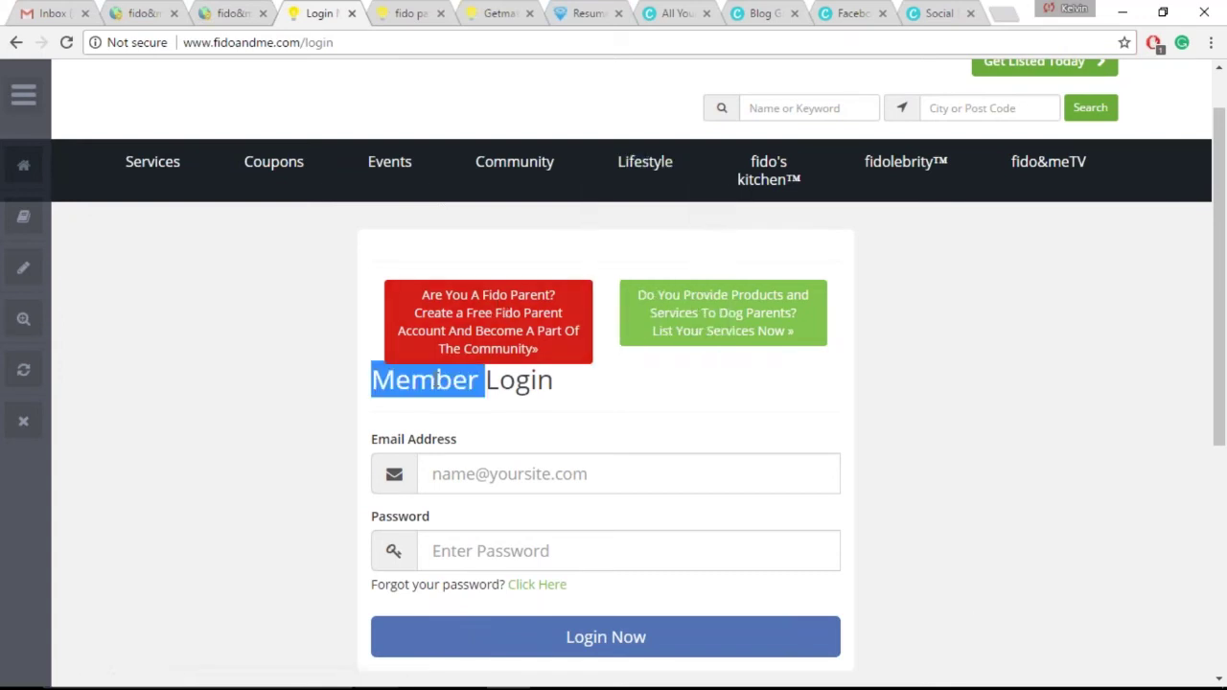
pyautogui.click(221, 8)
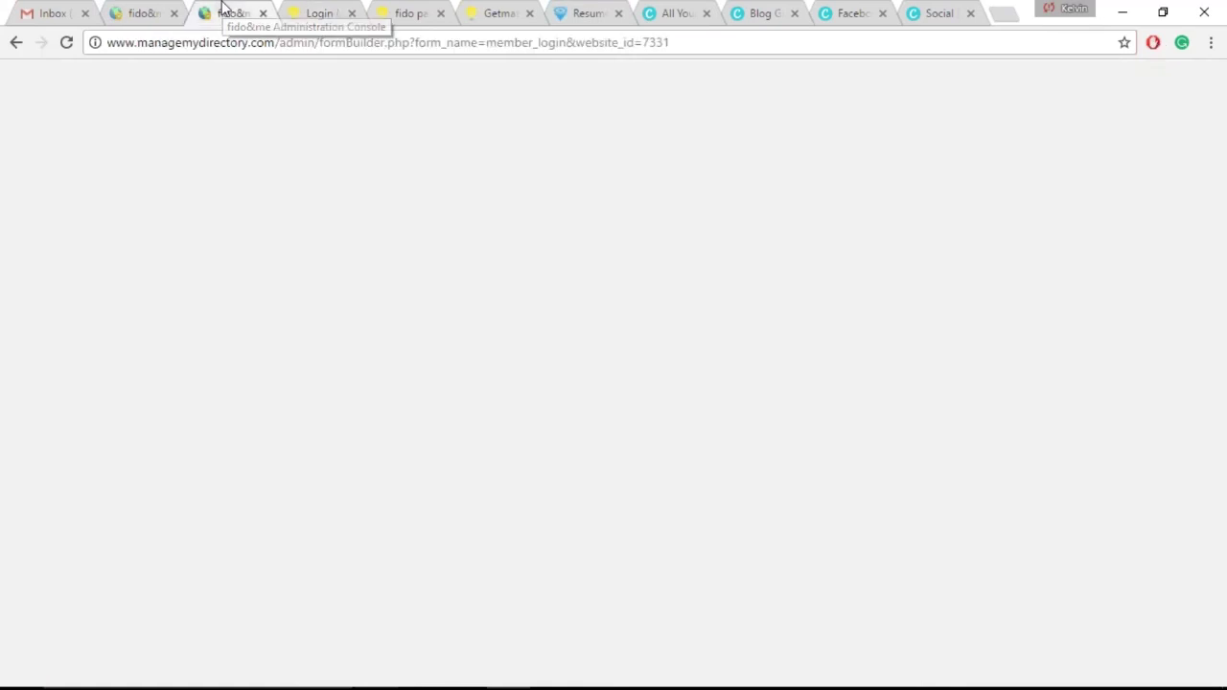
pyautogui.scroll(3, 263, 470)
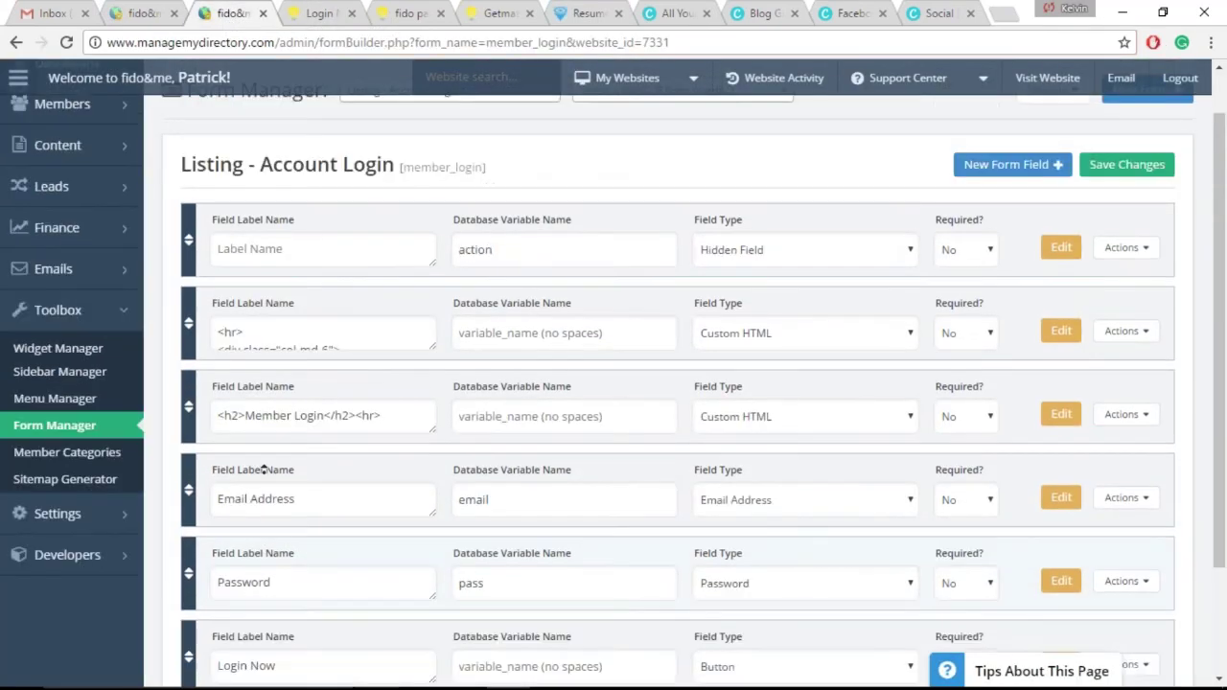
# Step: Try a <br> line break before the Member Login heading in its custom HTML, save the form and reload the login page
pyautogui.click(218, 469)
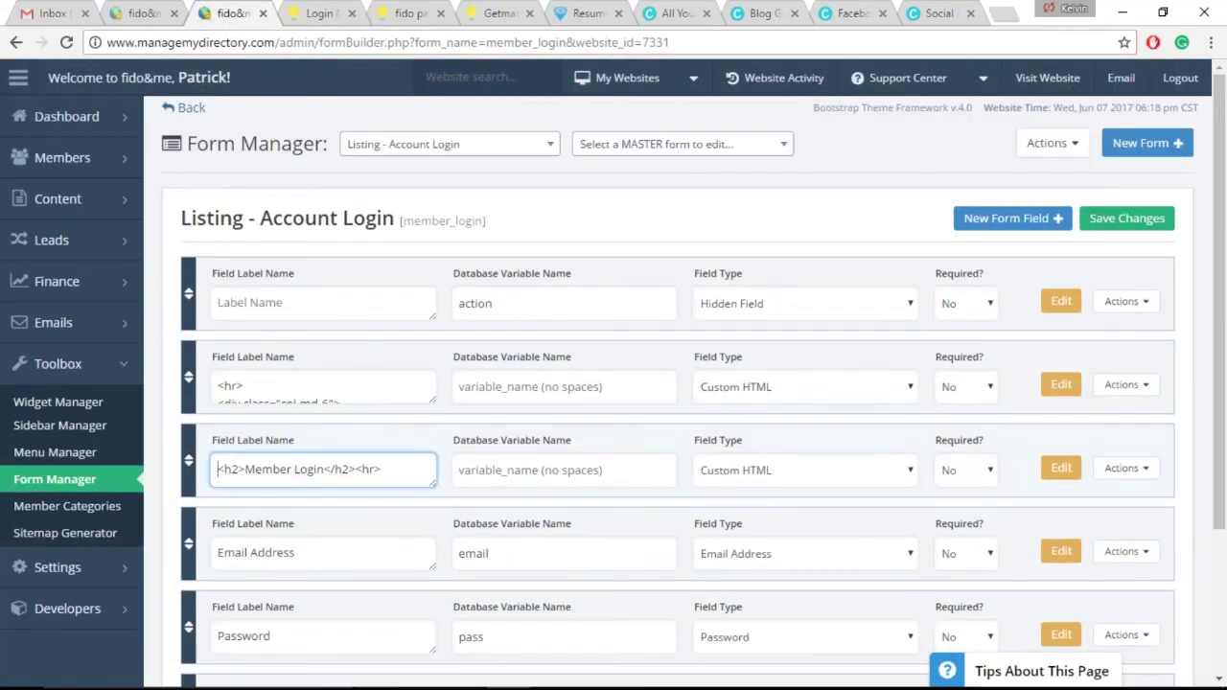
pyautogui.write('<br>')
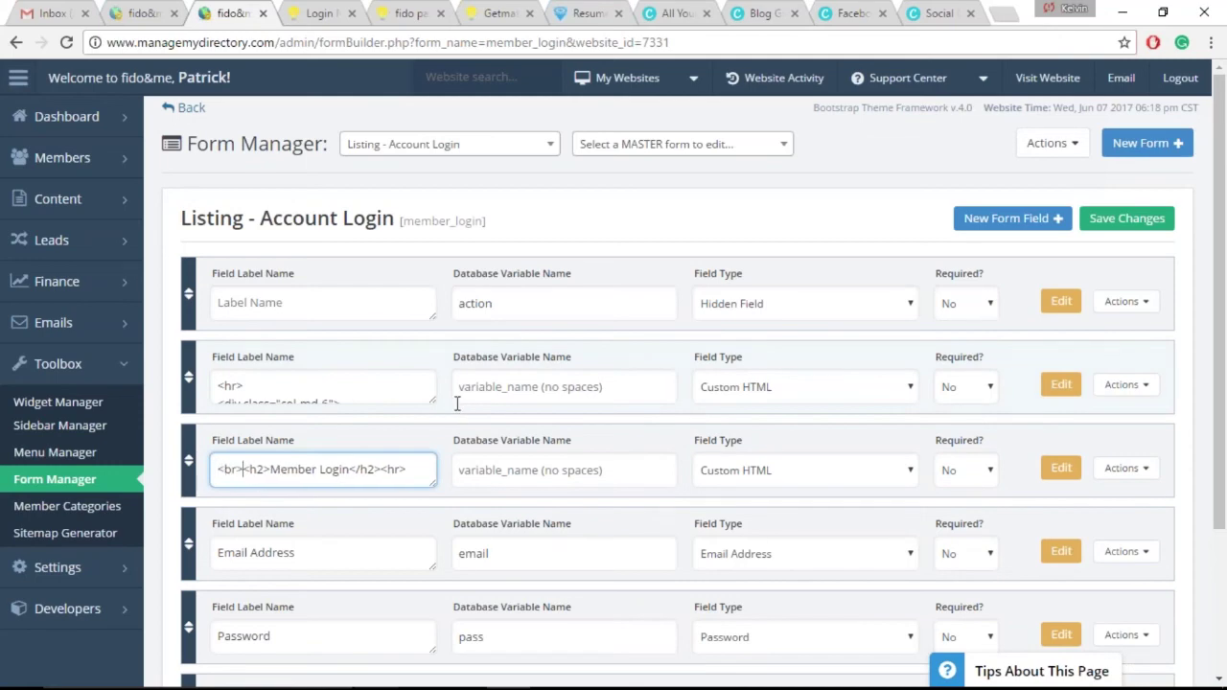
pyautogui.hotkey('ctrl', 's')
pyautogui.click(324, 7)
pyautogui.click(67, 43)
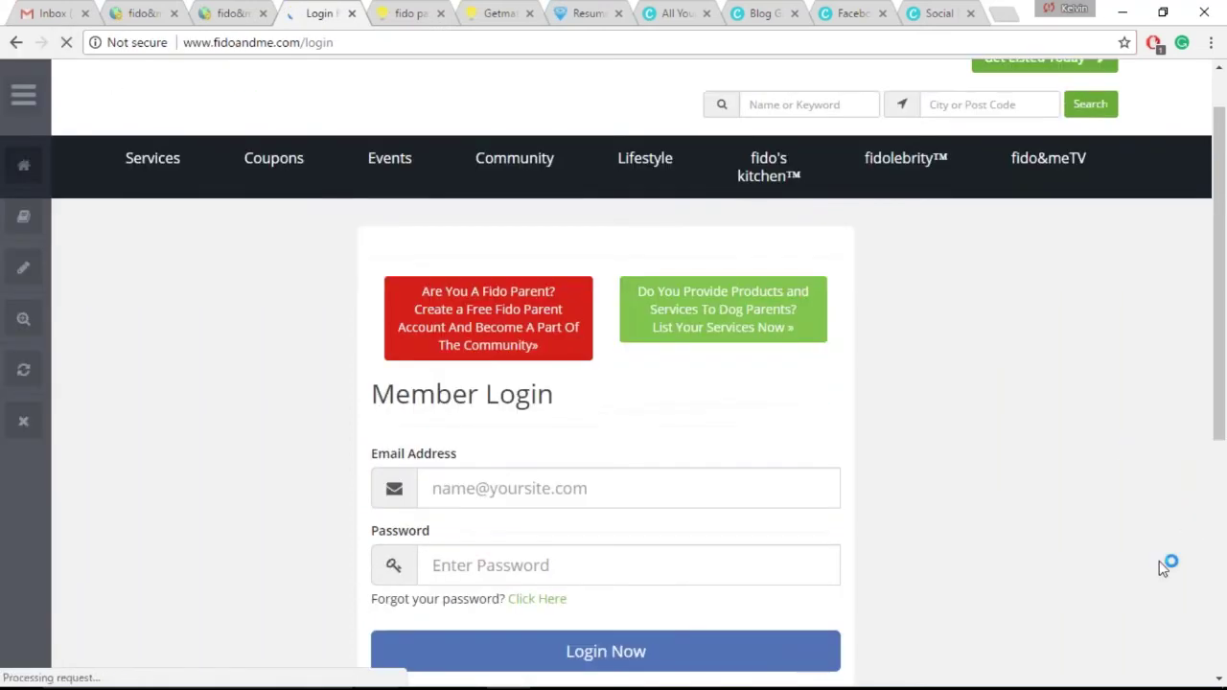
pyautogui.click(230, 8)
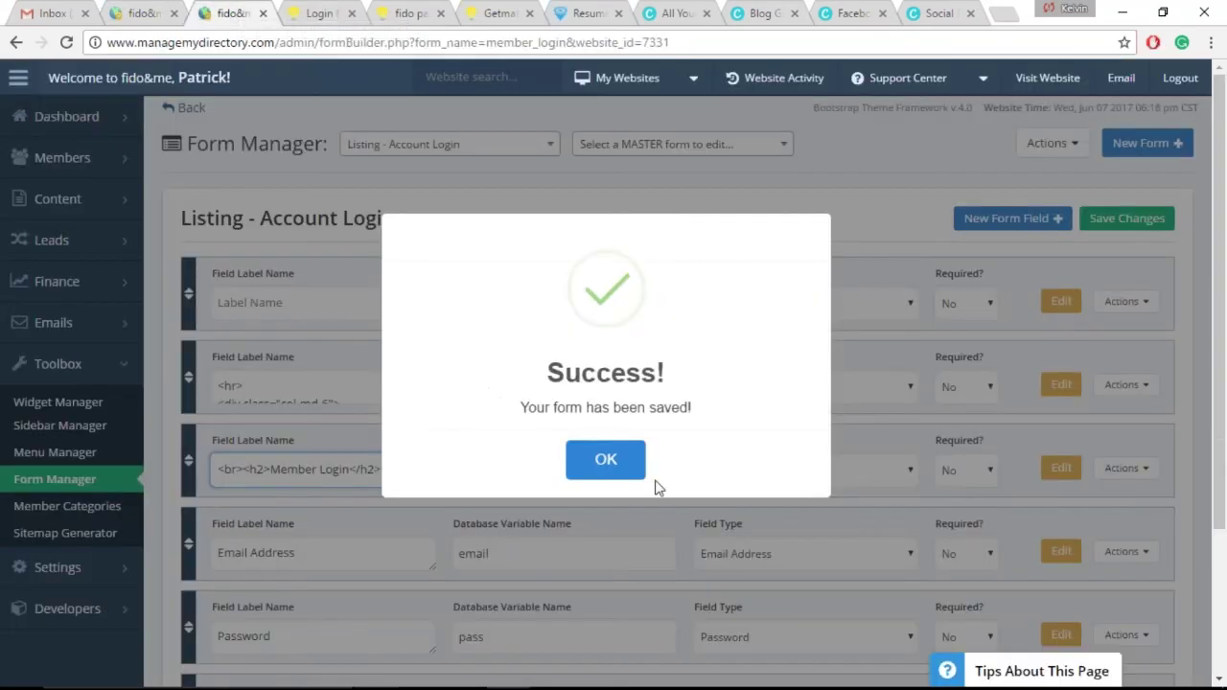
pyautogui.click(606, 457)
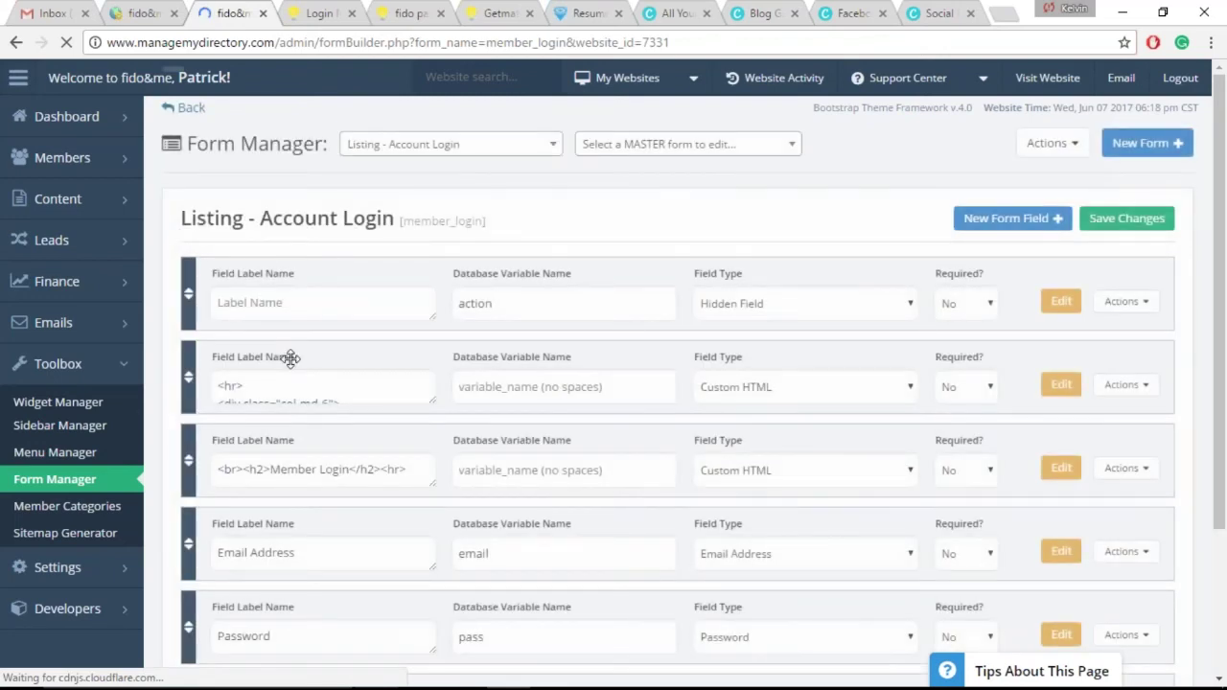
# Step: Remove the opening <hr> from the sign-up buttons' HTML, put <hr> directly before the Member Login <h2>, and save the form
pyautogui.moveTo(217, 385); pyautogui.dragTo(439, 379)
pyautogui.press('BackSpace')
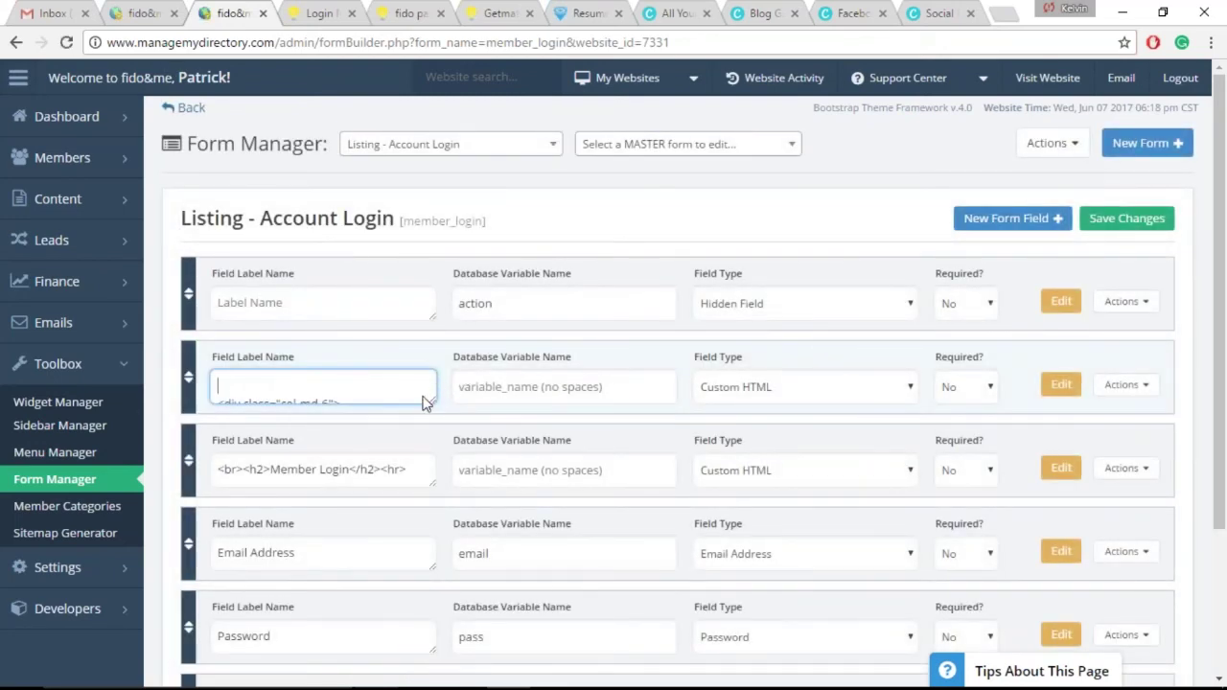
pyautogui.moveTo(244, 470); pyautogui.dragTo(201, 469)
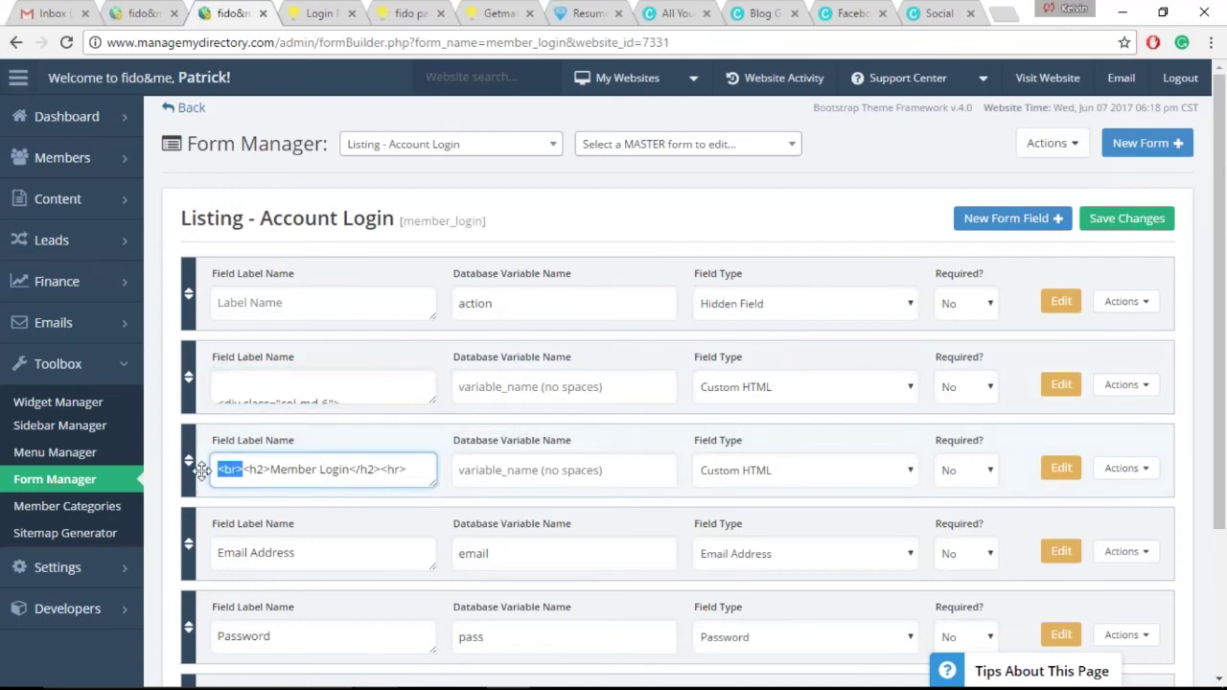
pyautogui.write('<hr>')
pyautogui.click(1107, 229)
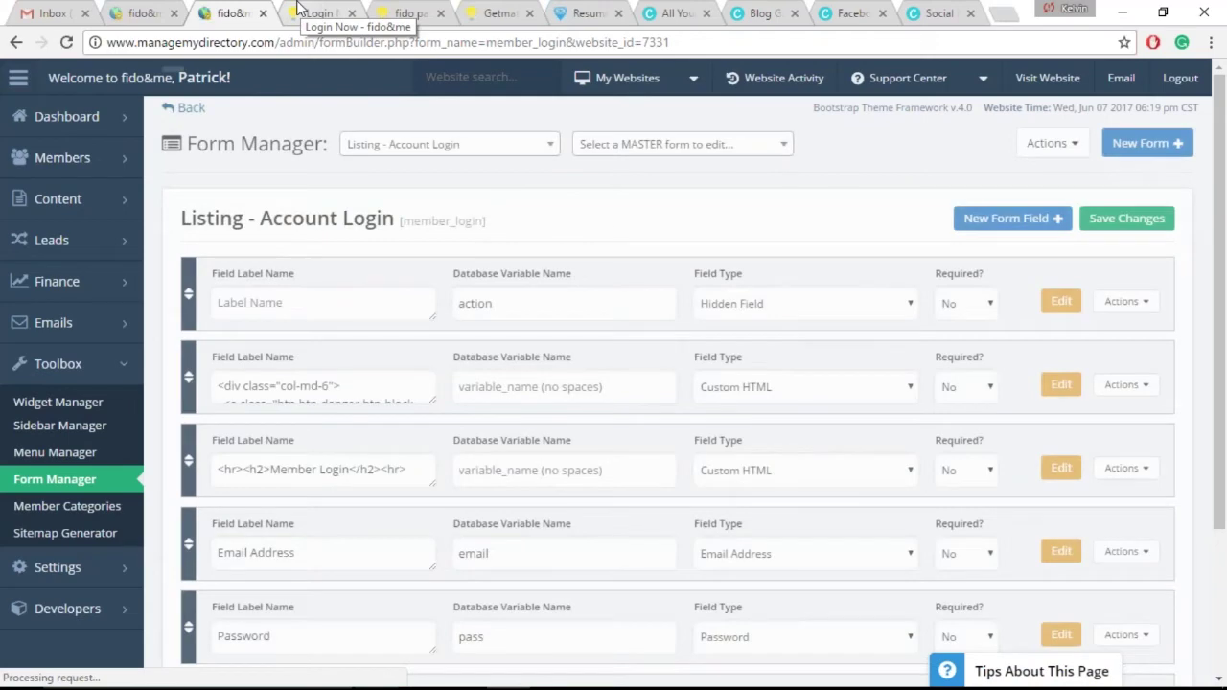
# Step: Reload the member login page and check which membership product the fido parent sign-up page names
pyautogui.click(298, 10)
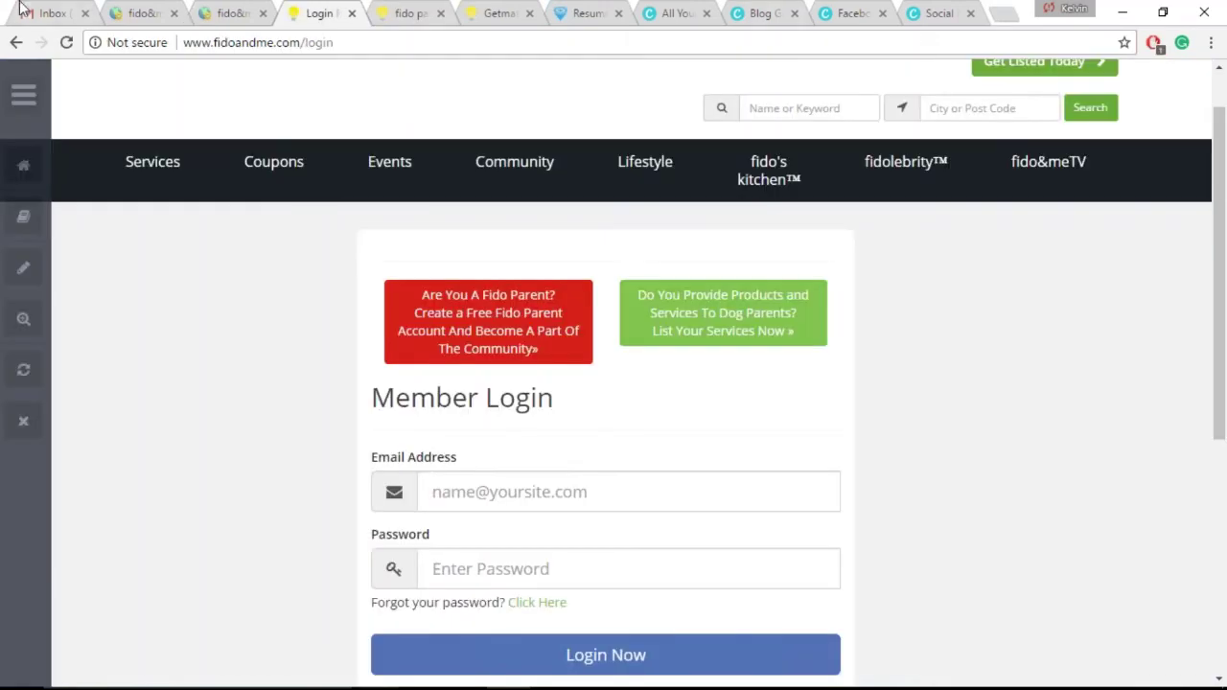
pyautogui.click(66, 44)
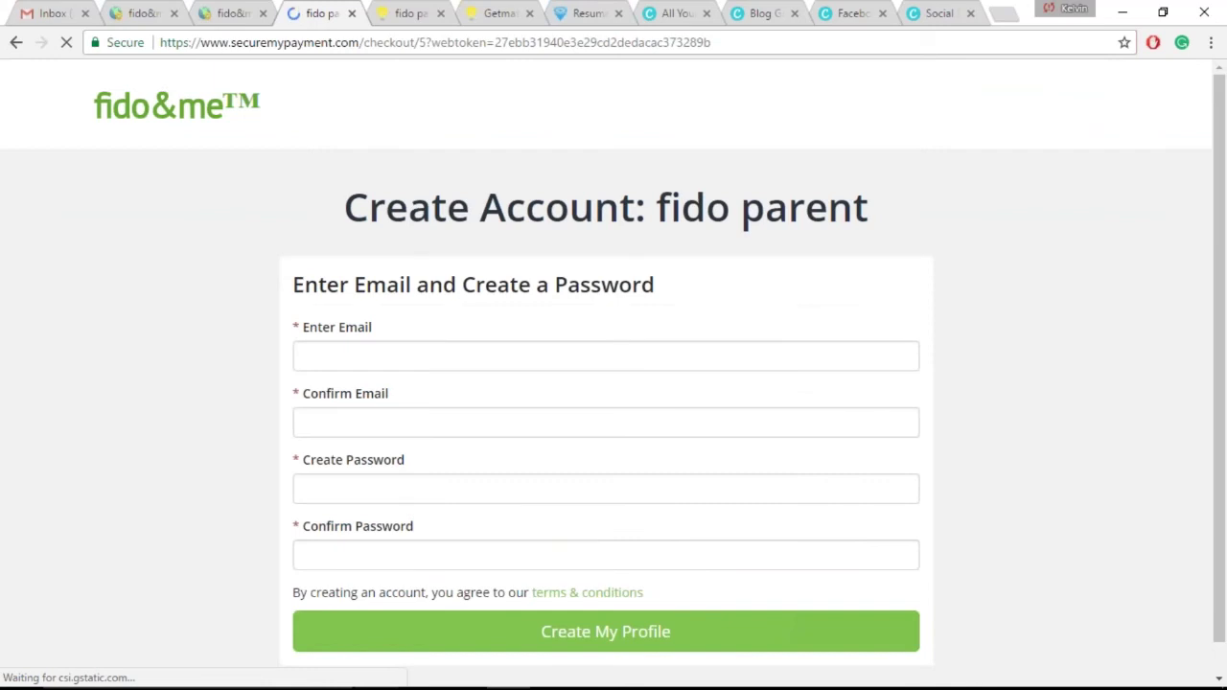
pyautogui.moveTo(866, 209); pyautogui.dragTo(654, 199)
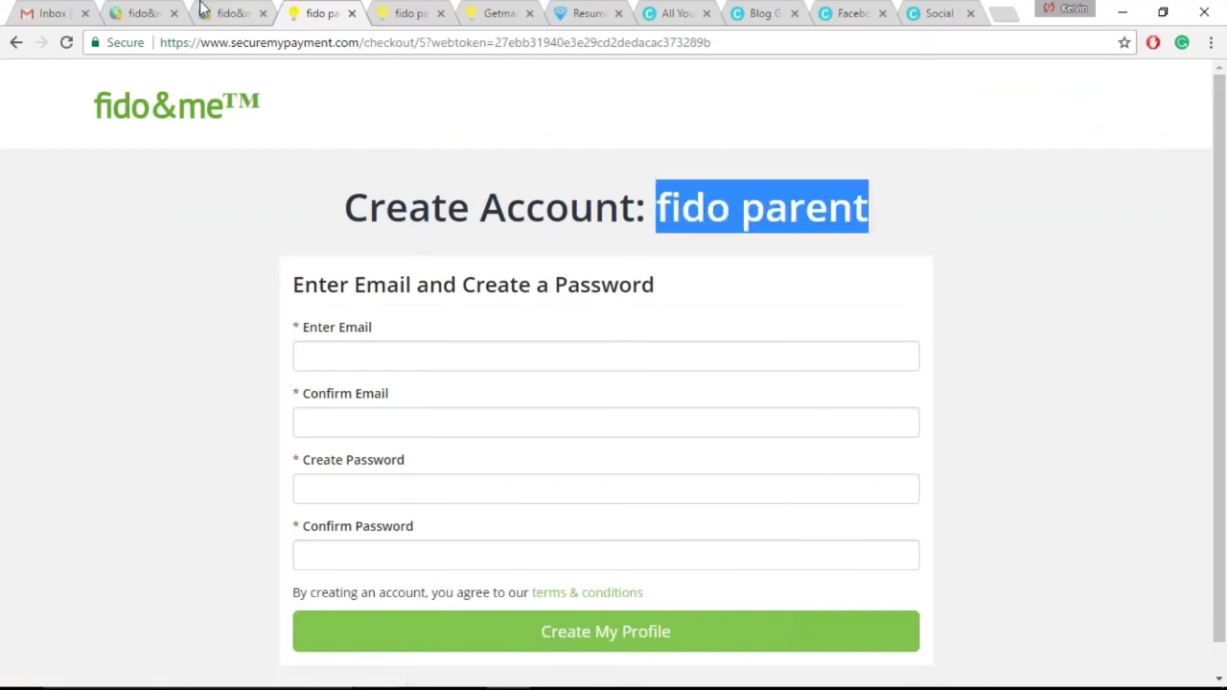
# Step: Open the fido parent product's profile settings from the managed products and check which Contact Details form is assigned
pyautogui.click(141, 12)
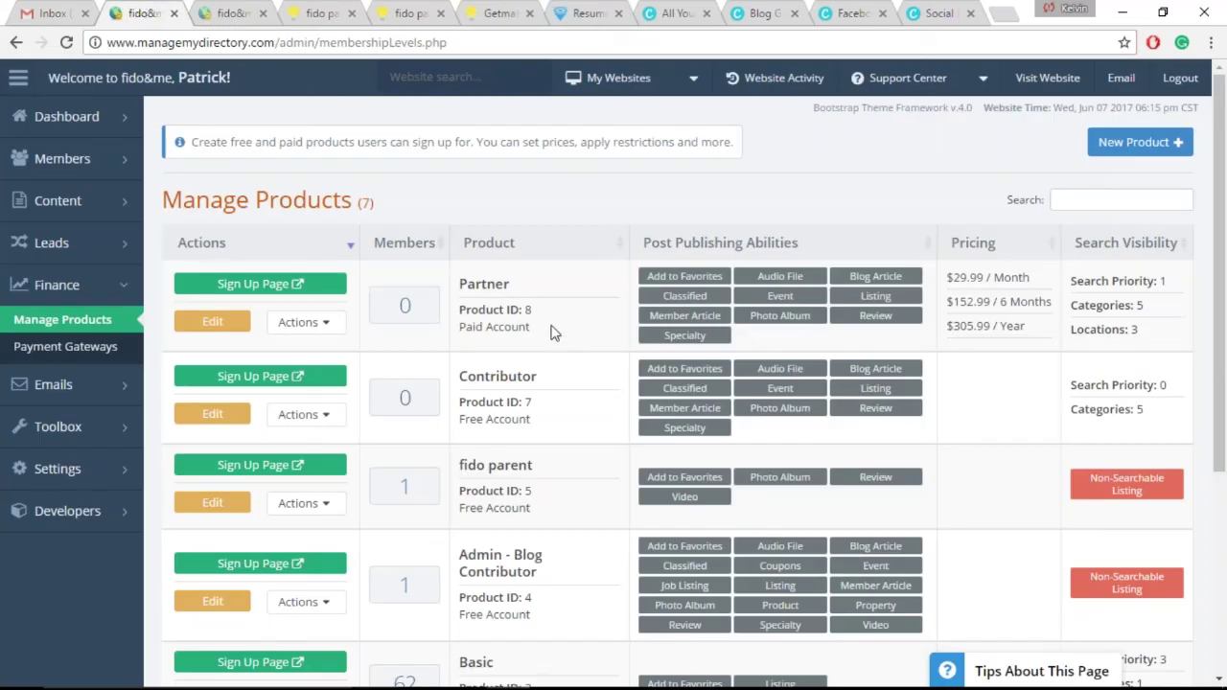
pyautogui.scroll(-4, 506, 383)
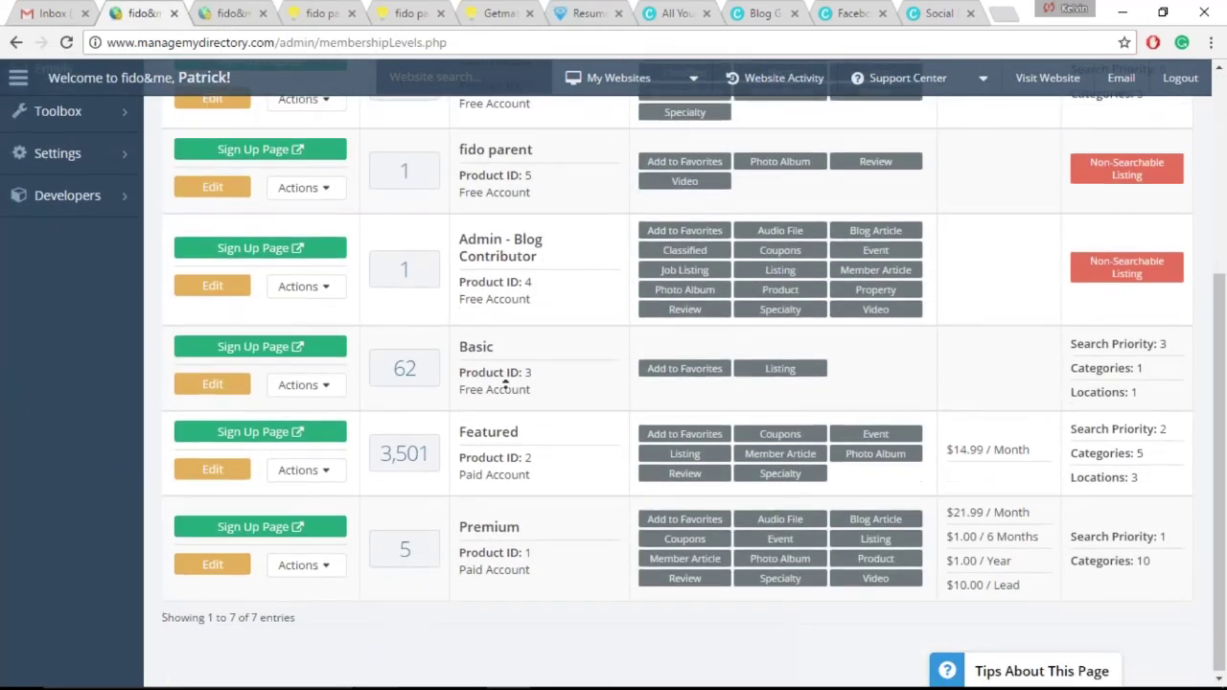
pyautogui.scroll(4, 505, 383)
pyautogui.doubleClick(510, 454)
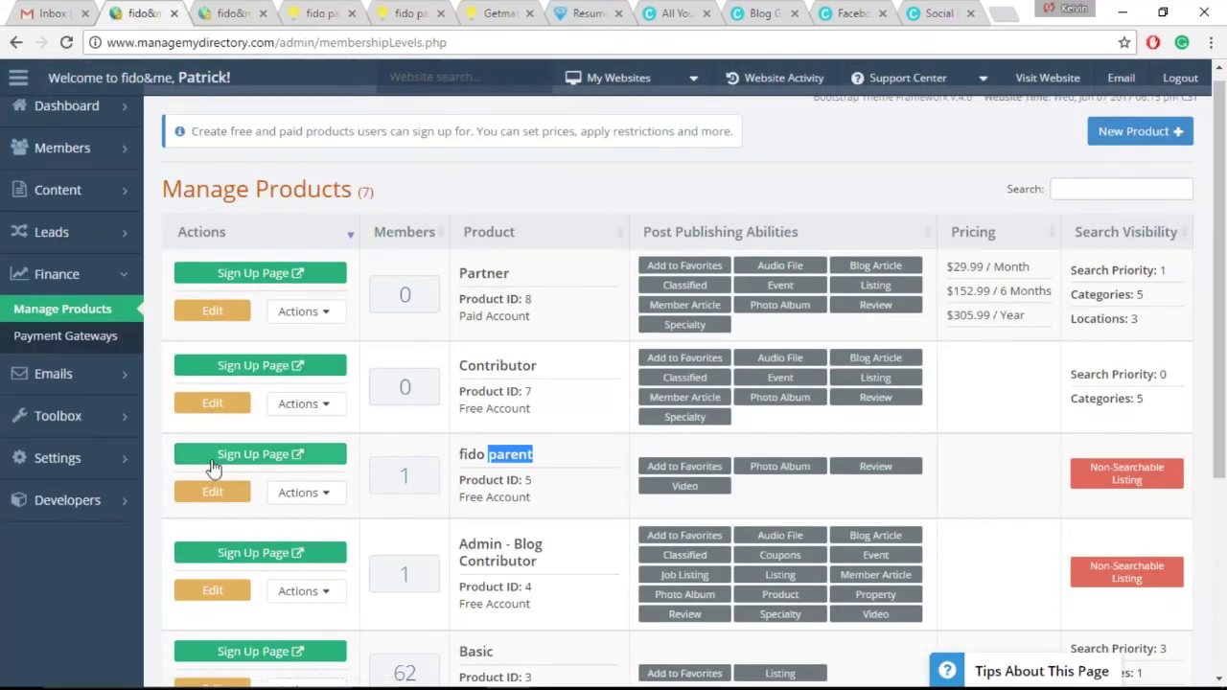
pyautogui.click(212, 492)
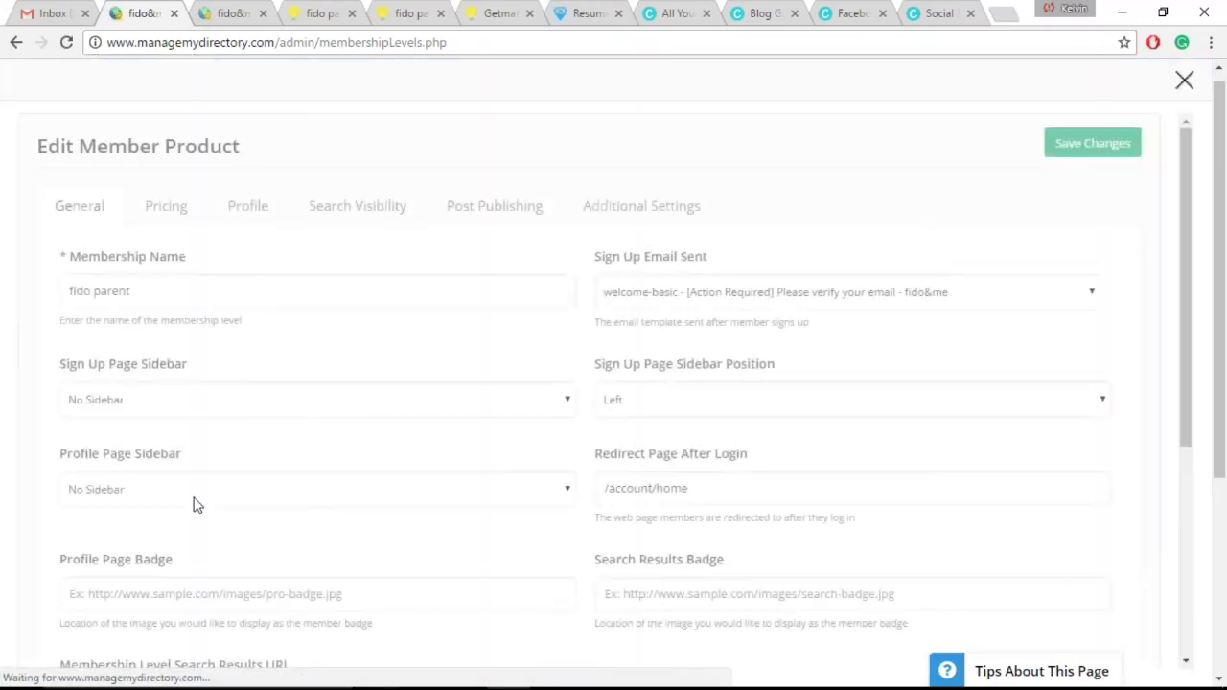
pyautogui.click(260, 204)
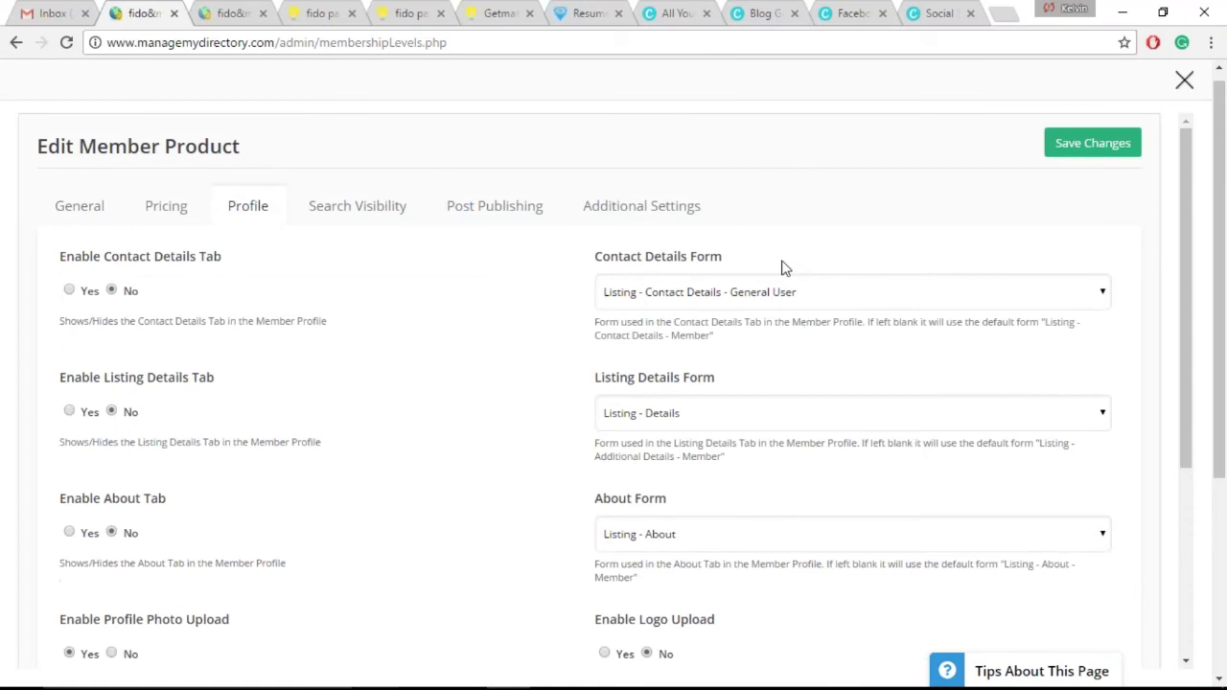
pyautogui.click(794, 295)
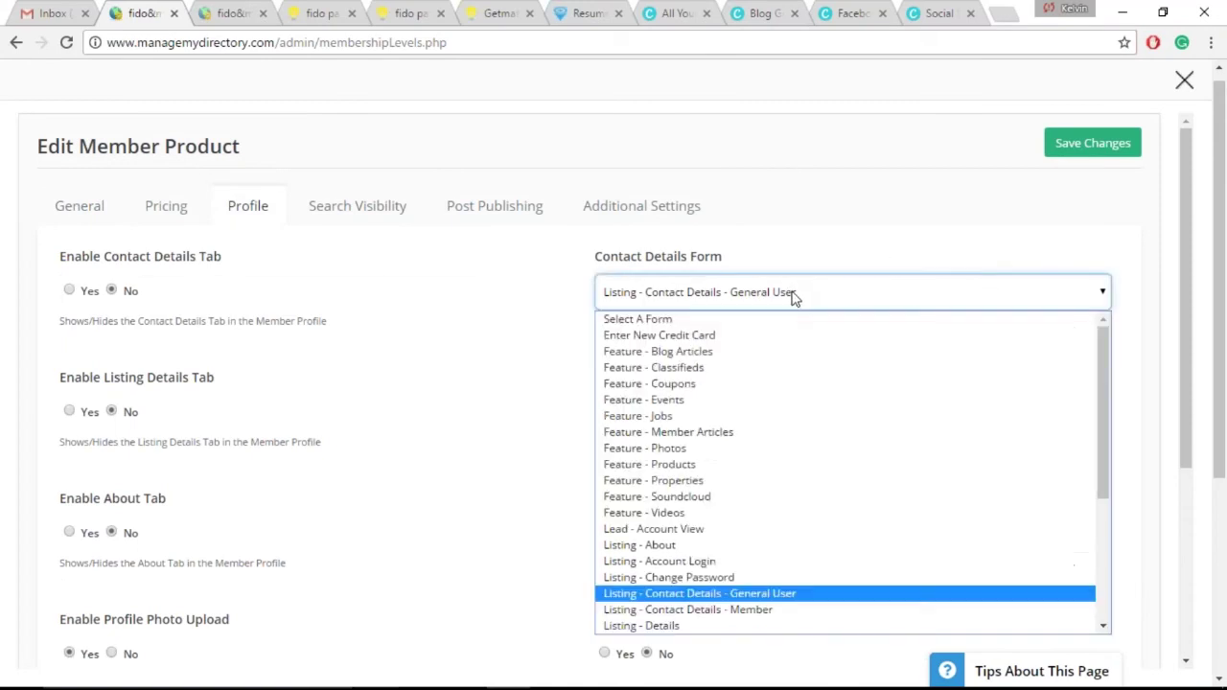
pyautogui.click(794, 298)
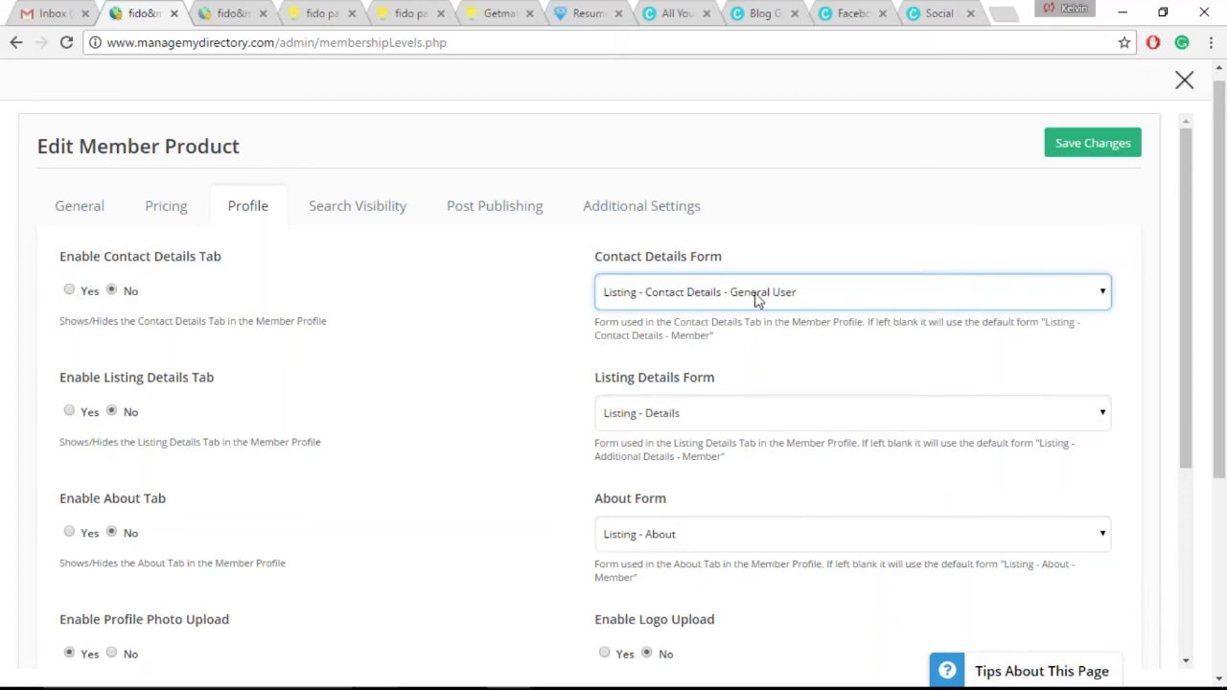
# Step: Enable the Contact Details tab for the fido parent product, save the changes and close the product editor
pyautogui.click(69, 292)
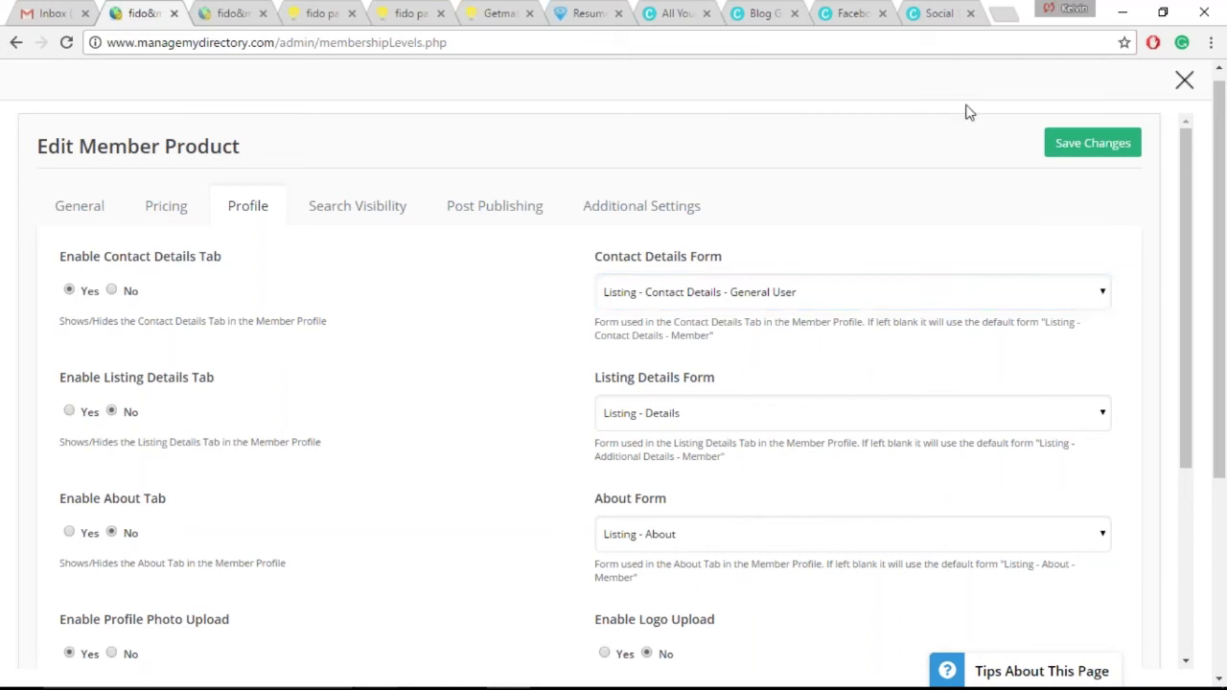
pyautogui.click(1058, 142)
pyautogui.click(1182, 82)
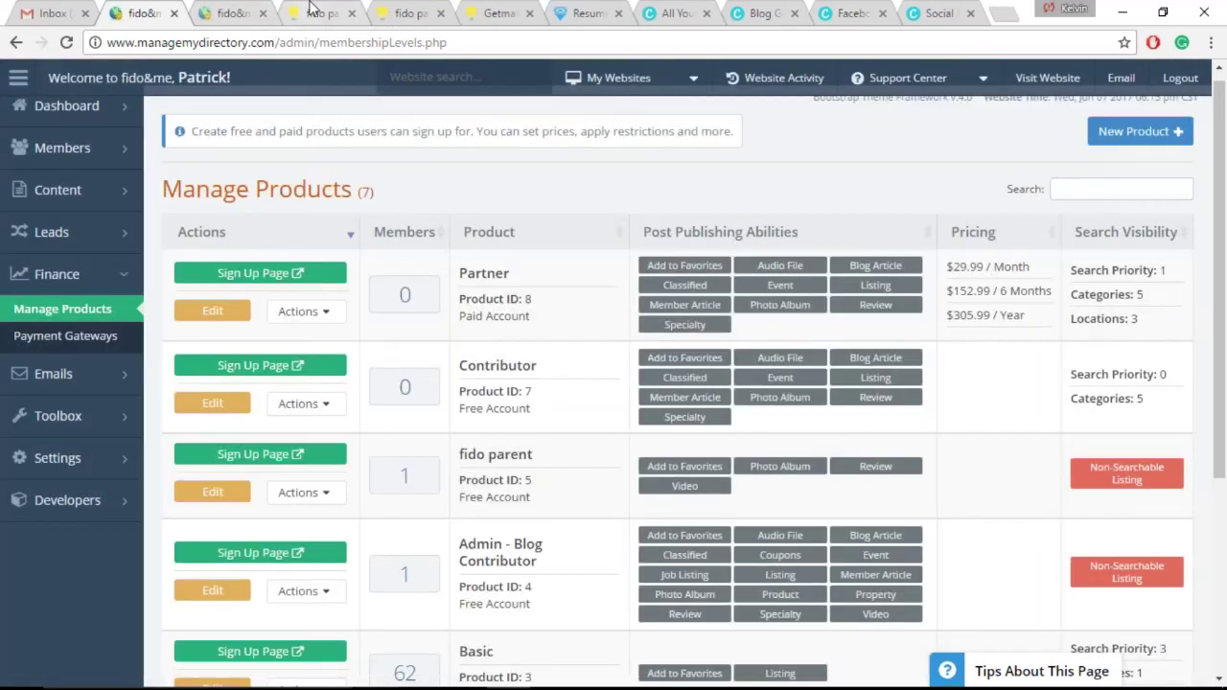
# Step: Find the members of the fido parent product and log in to the sample member's account dashboard
pyautogui.click(312, 12)
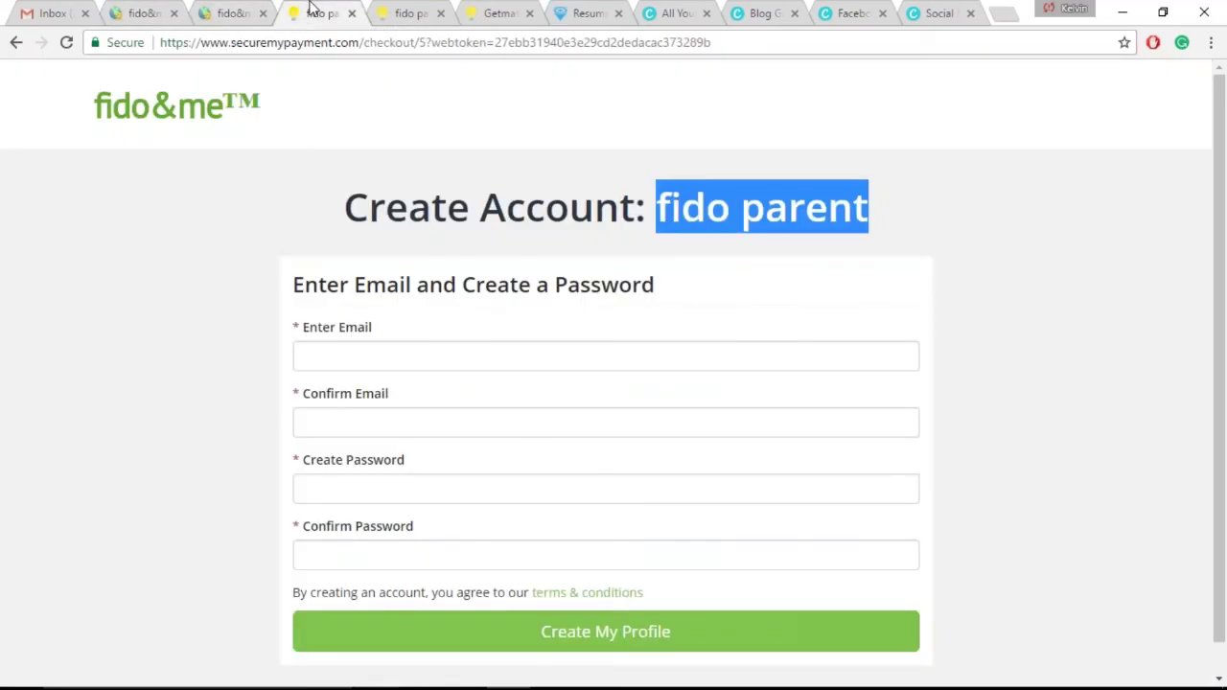
pyautogui.click(235, 12)
pyautogui.moveTo(77, 278)
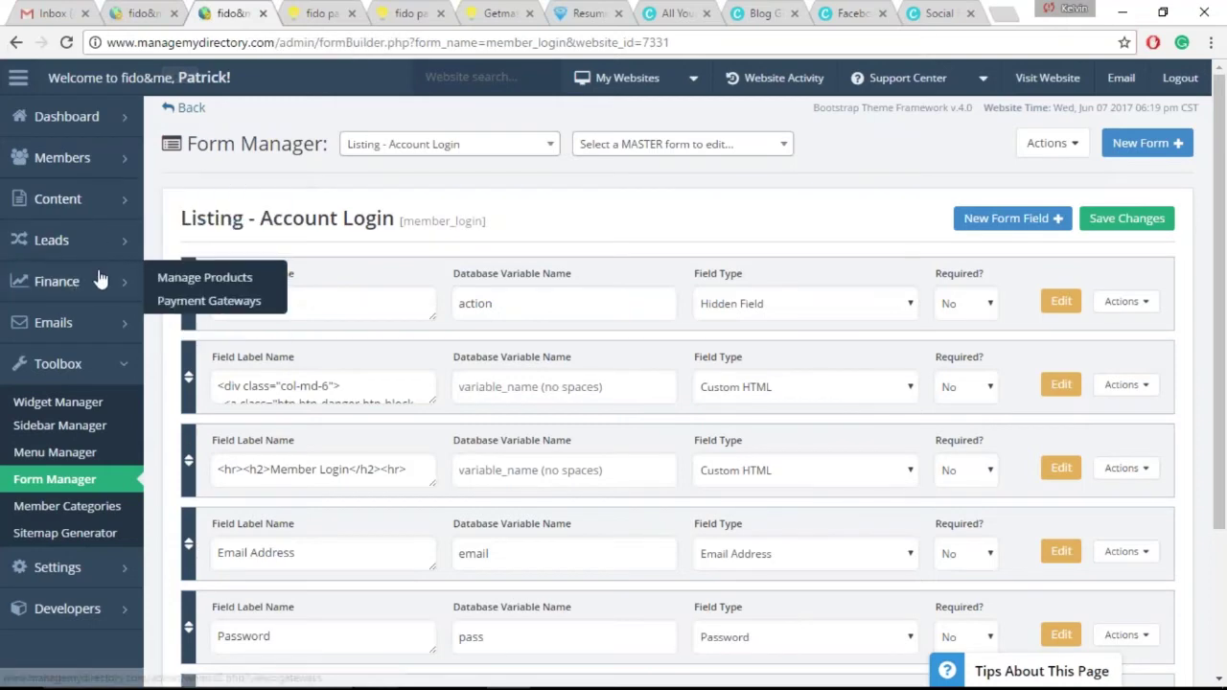
pyautogui.click(158, 278)
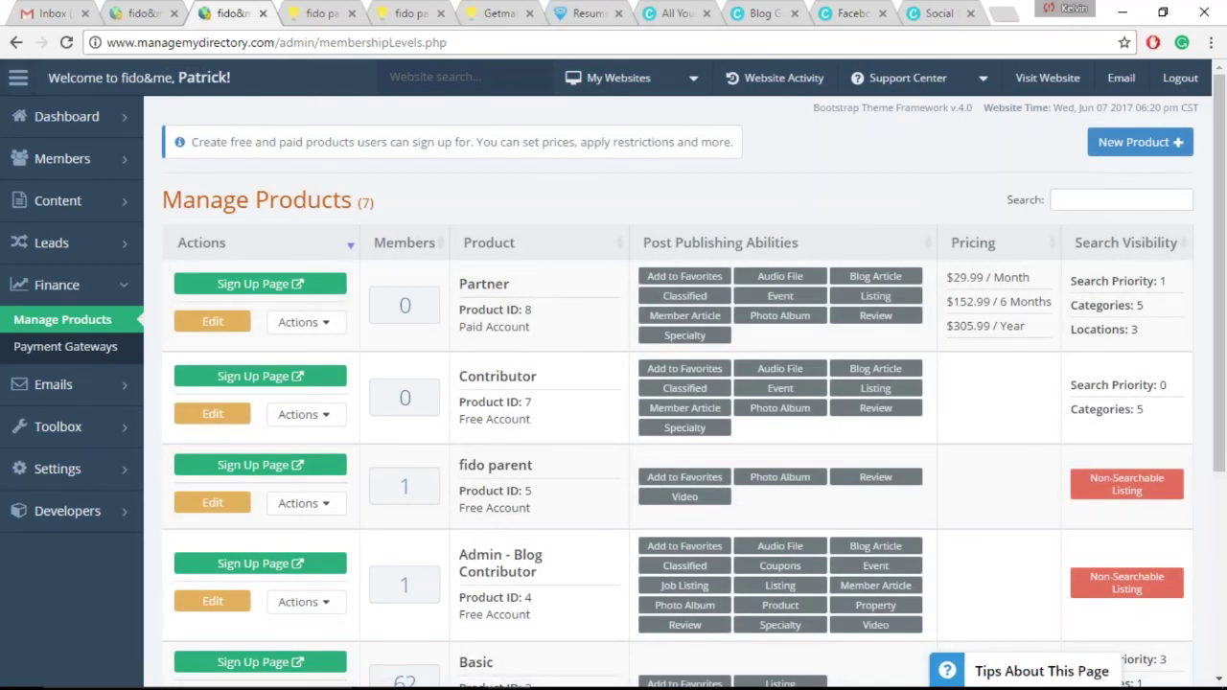
pyautogui.click(391, 490)
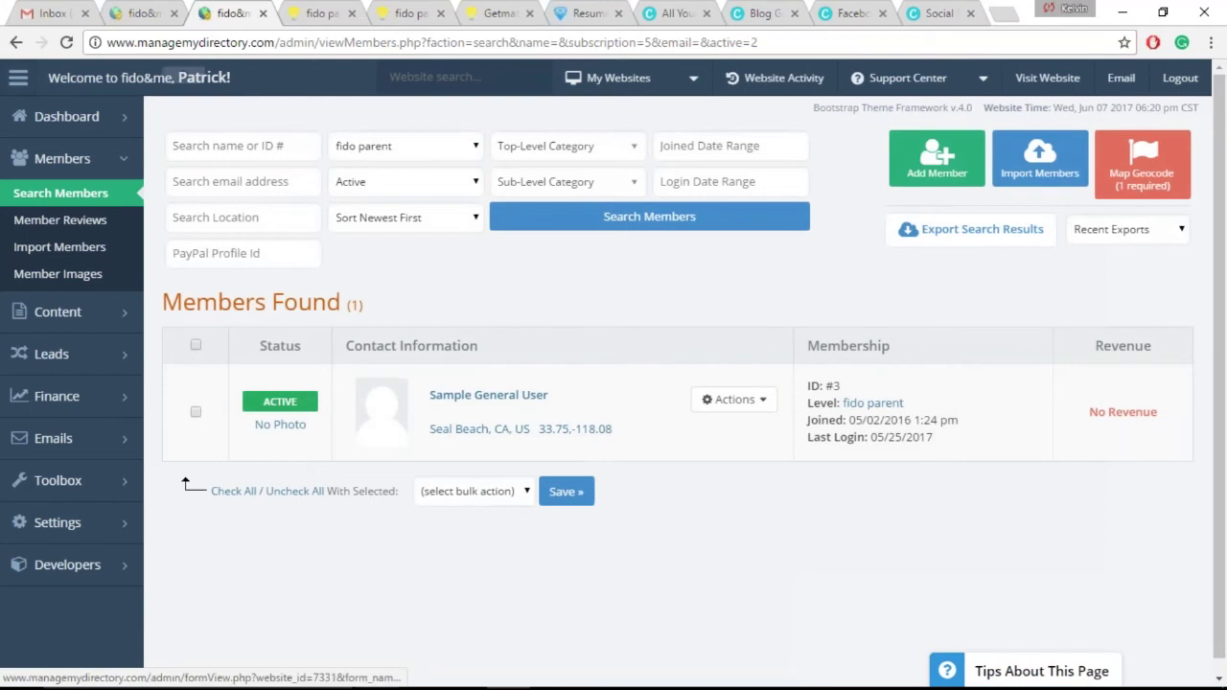
pyautogui.click(734, 399)
pyautogui.click(726, 453)
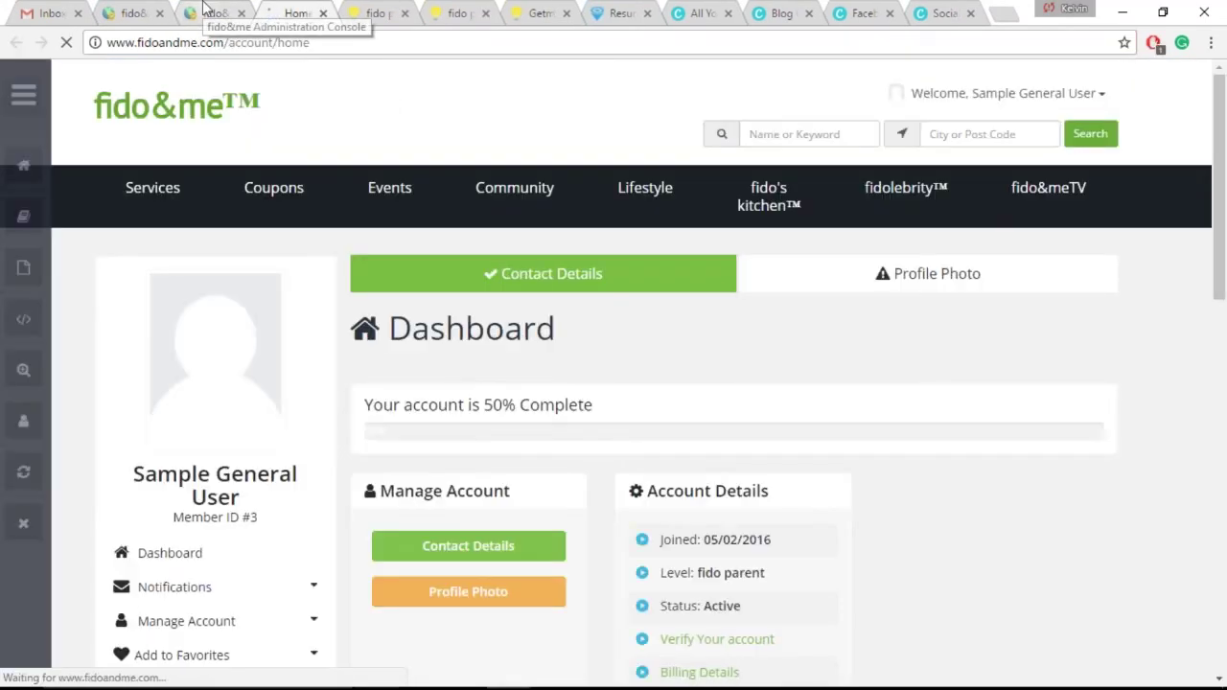
pyautogui.click(241, 13)
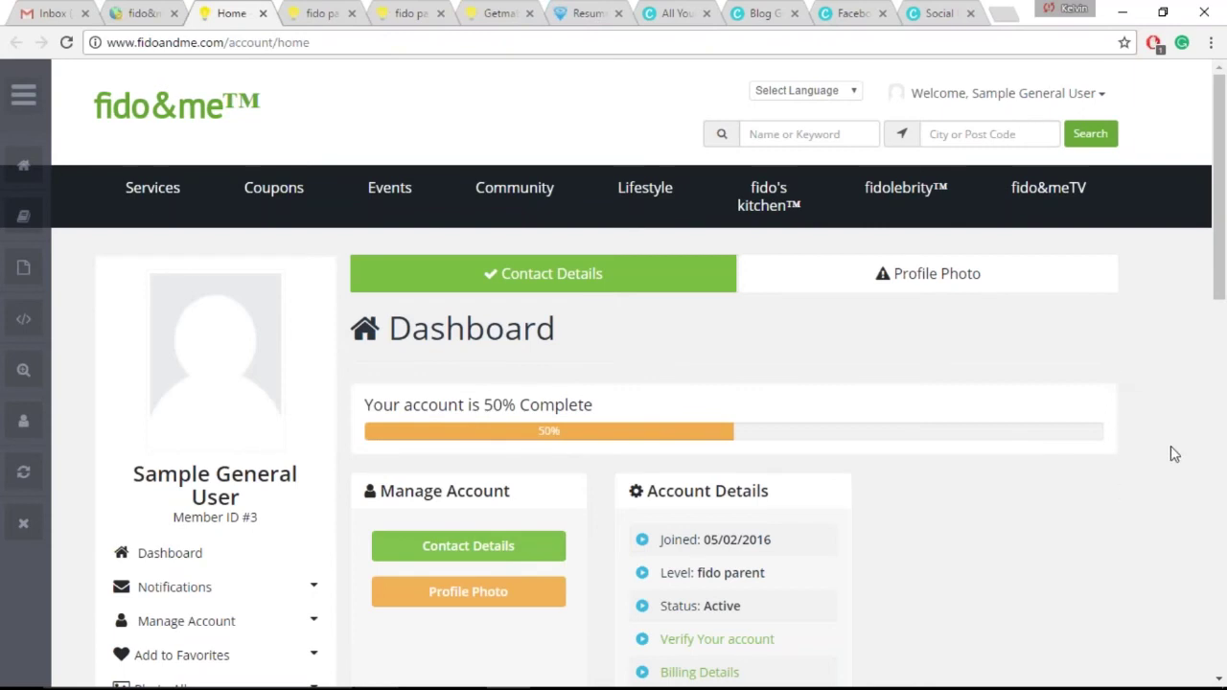
# Step: Open the sample member's Contact Details and examine the form's contact, location and website link fields
pyautogui.click(499, 552)
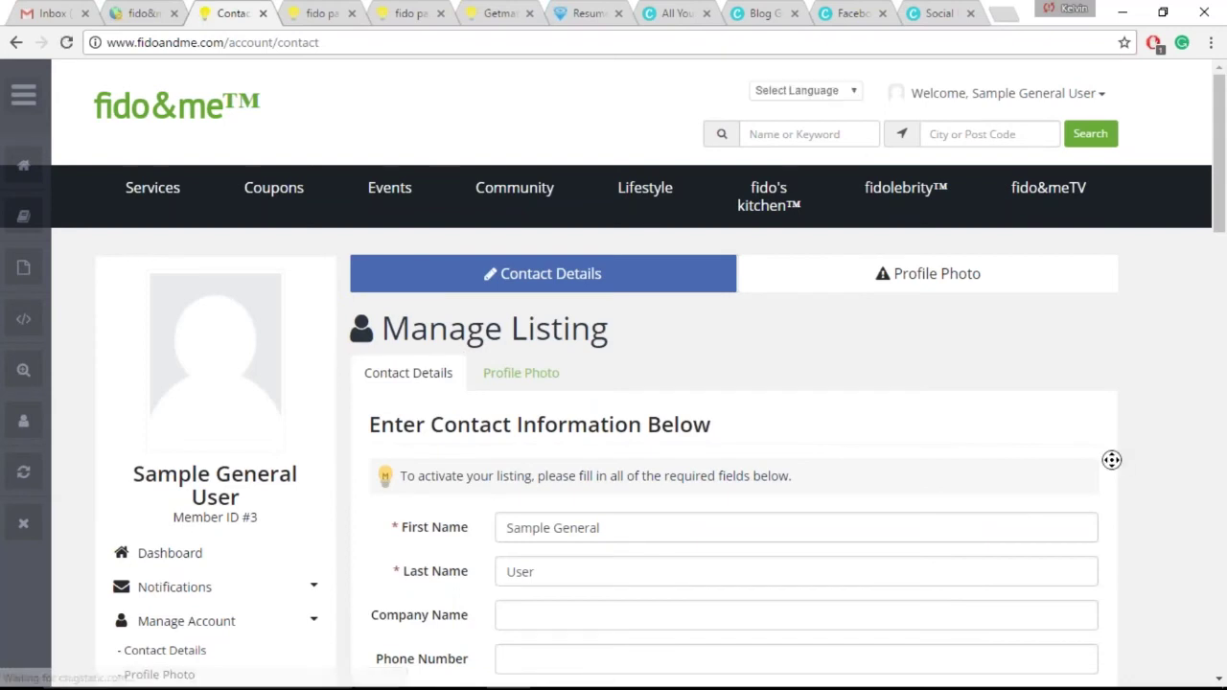
pyautogui.scroll(-1, 1112, 461)
pyautogui.scroll(-15, 1137, 384)
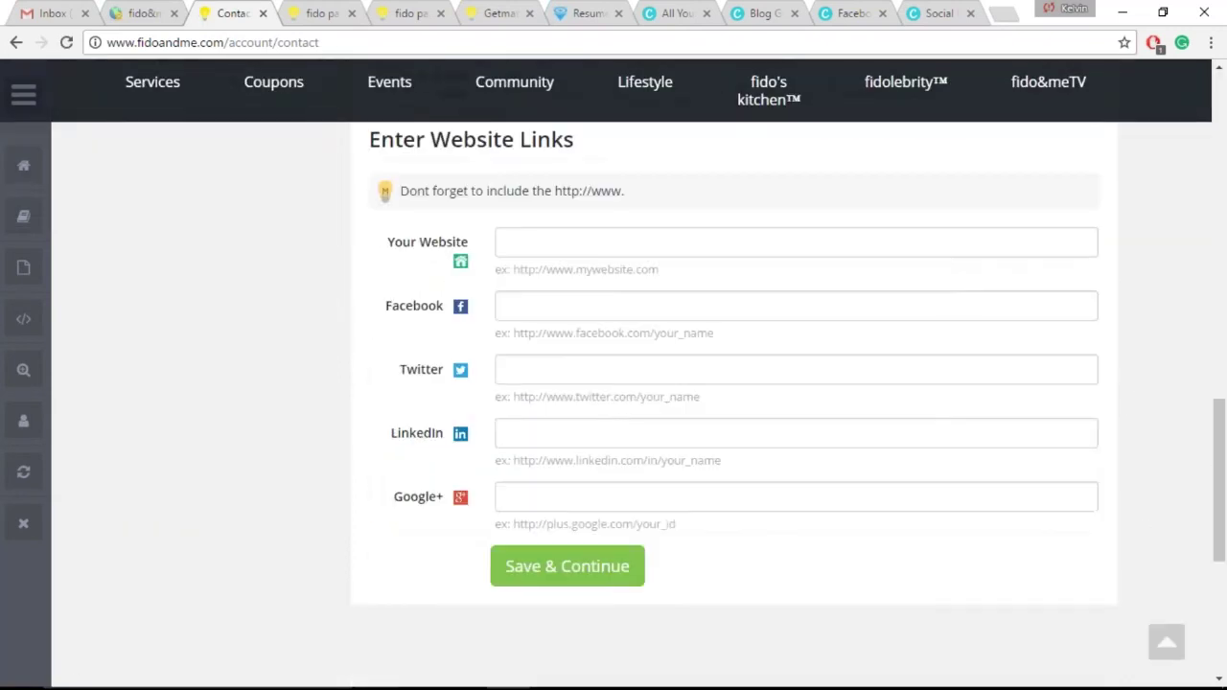
pyautogui.scroll(5, 1145, 482)
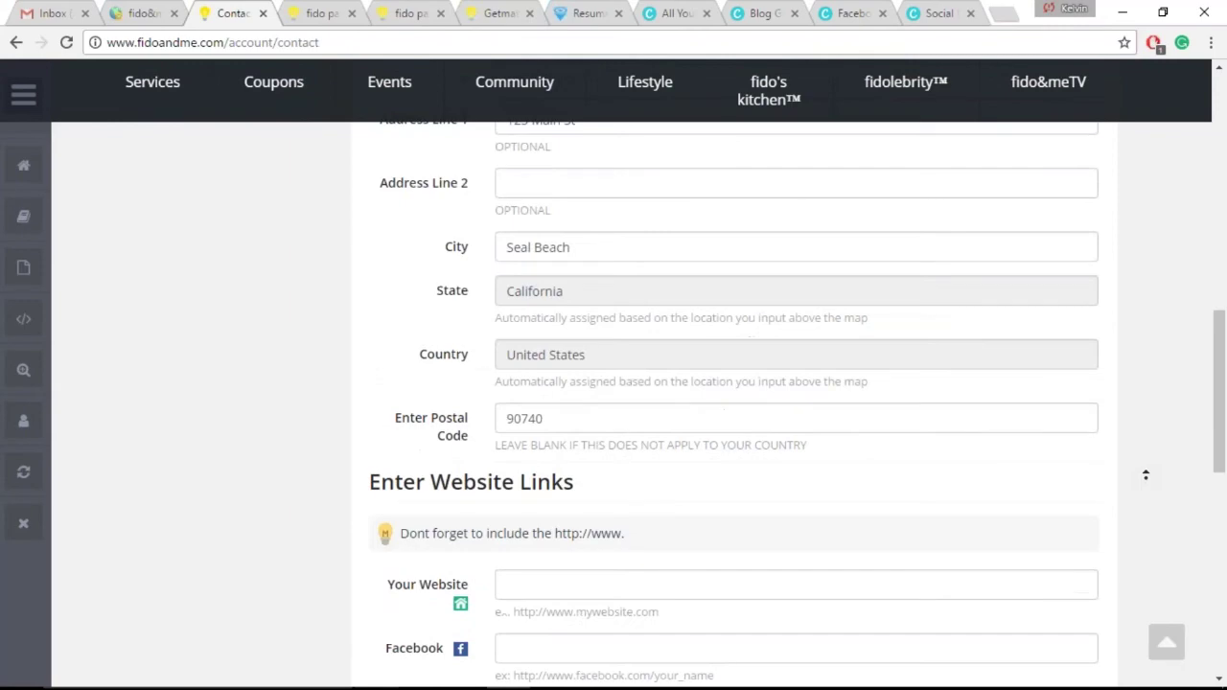
pyautogui.scroll(5, 1146, 474)
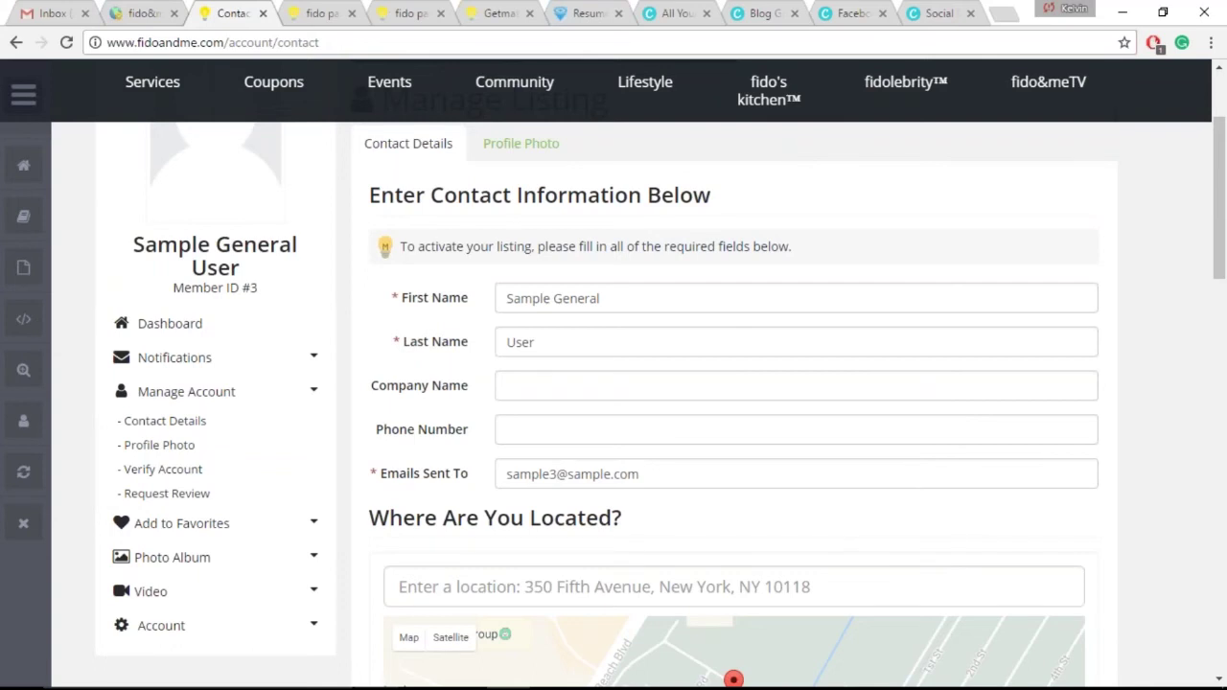
# Step: Return to the admin console and search the Form Manager's forms for "gener"
pyautogui.click(123, 12)
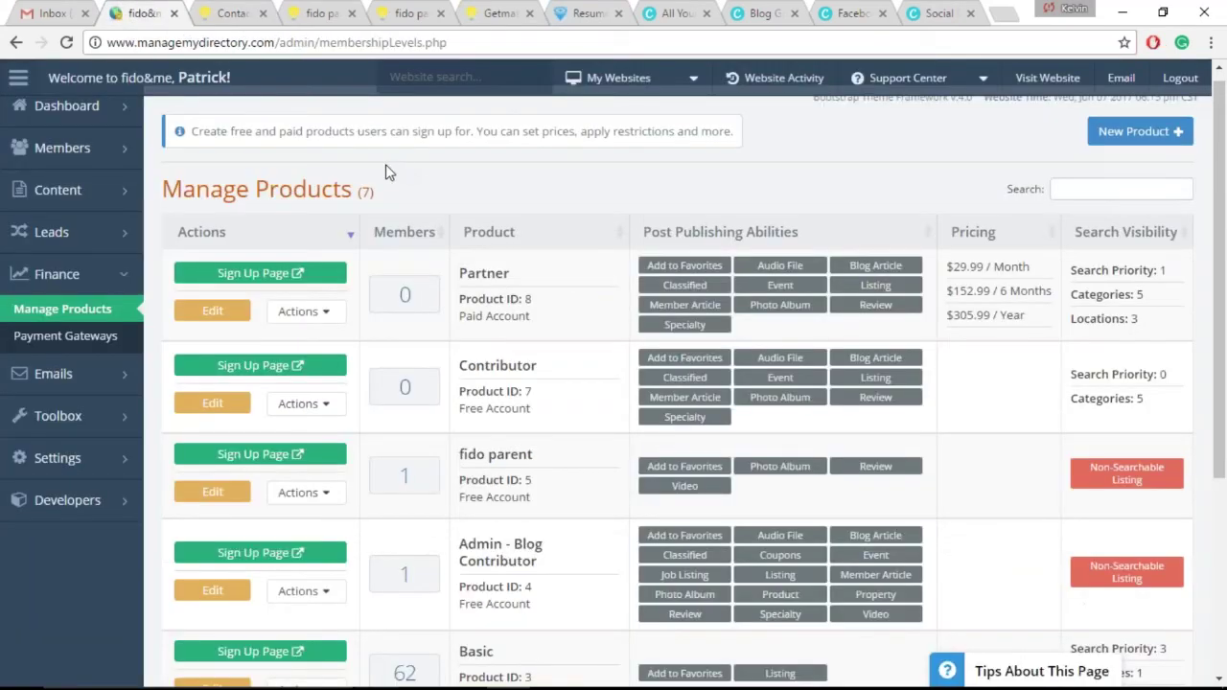
pyautogui.moveTo(117, 427)
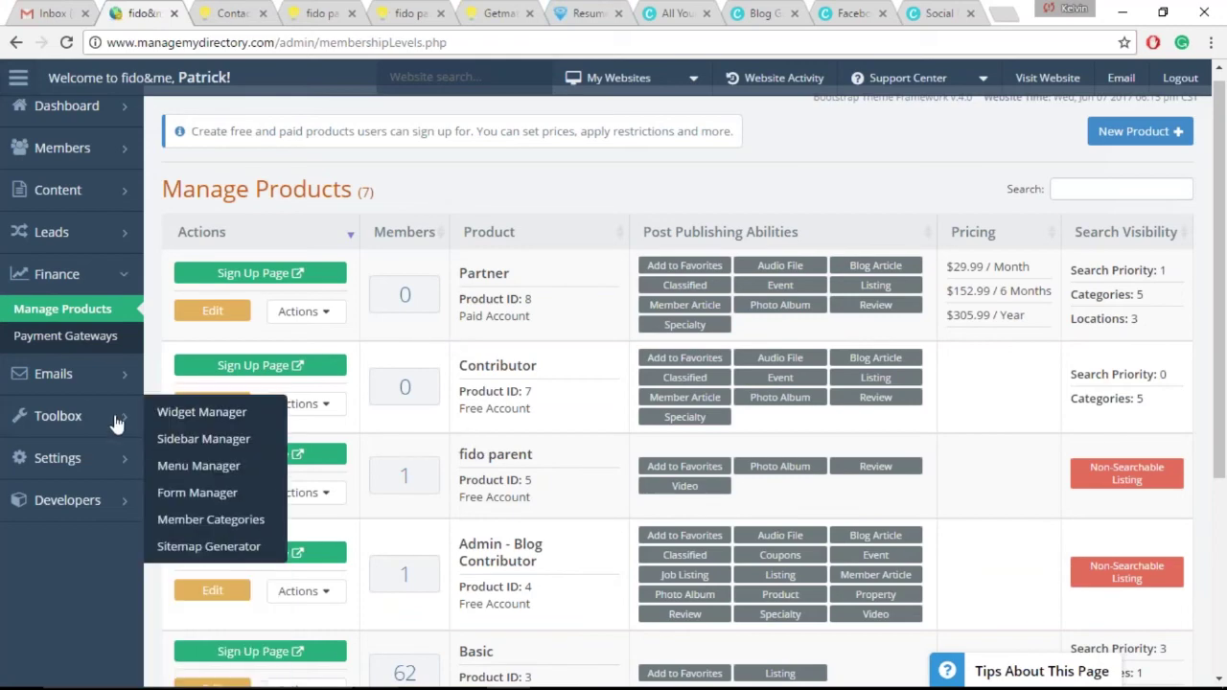
pyautogui.click(222, 492)
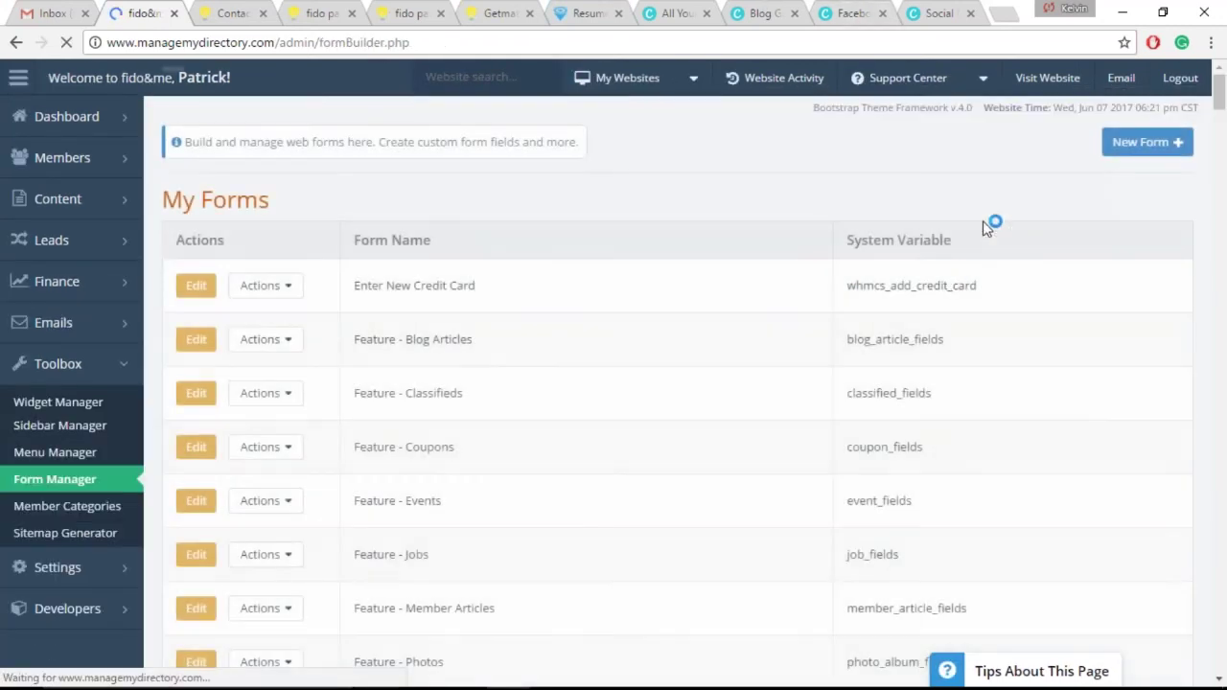
pyautogui.click(1058, 197)
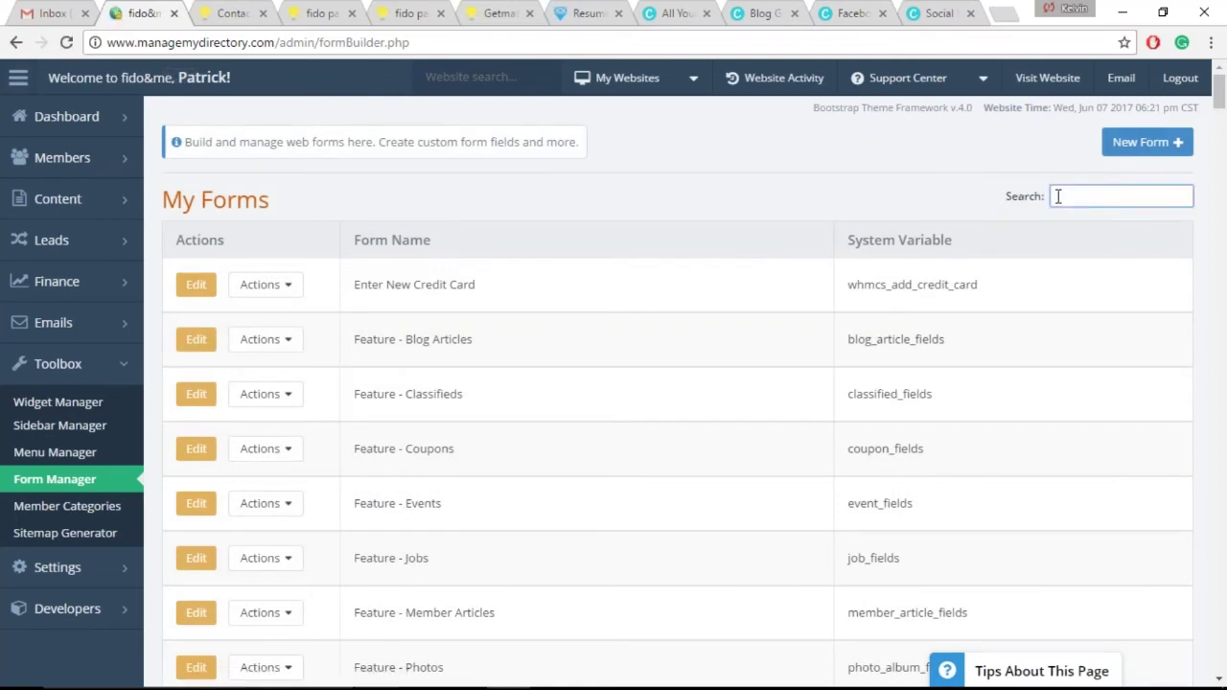
pyautogui.write('gener')
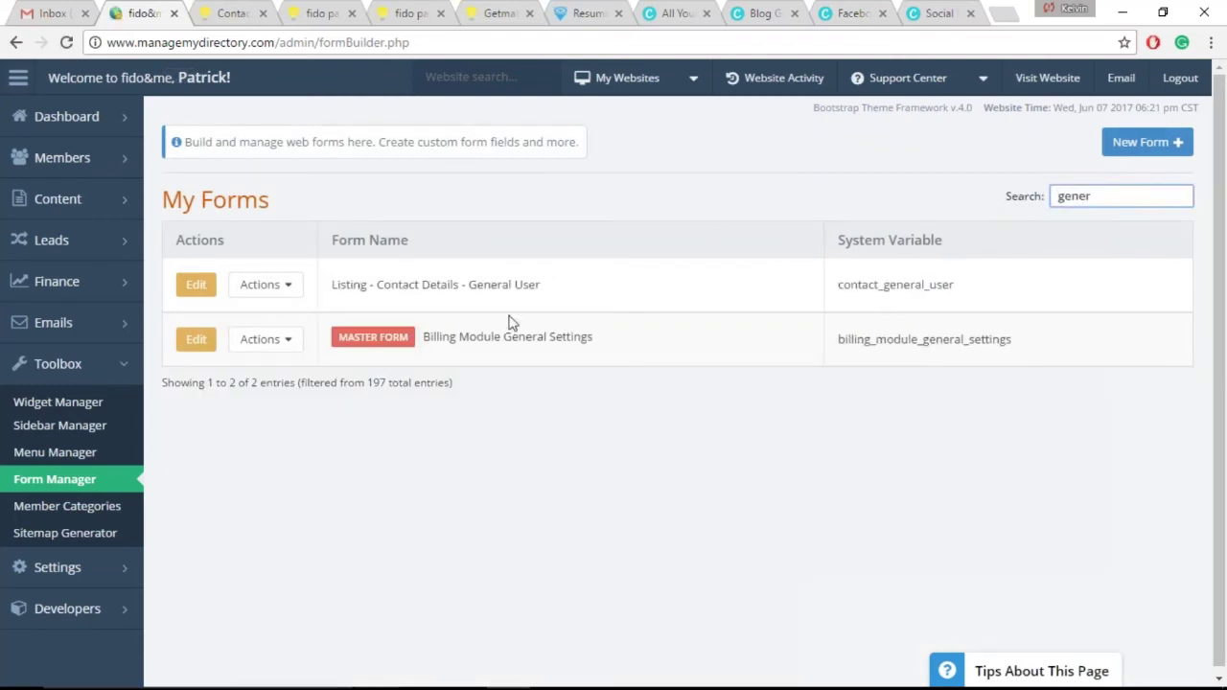
# Step: Open the "Listing - Contact Details - General User" form for editing and review its first contact fields
pyautogui.click(196, 284)
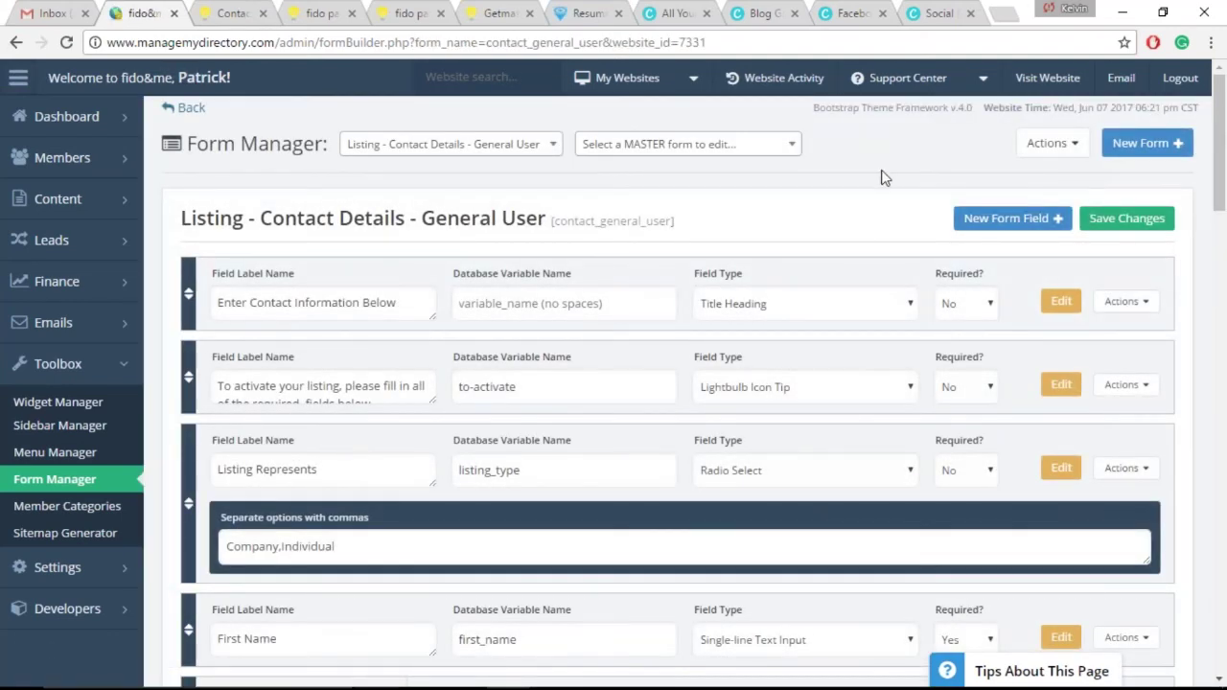
pyautogui.scroll(-3, 878, 191)
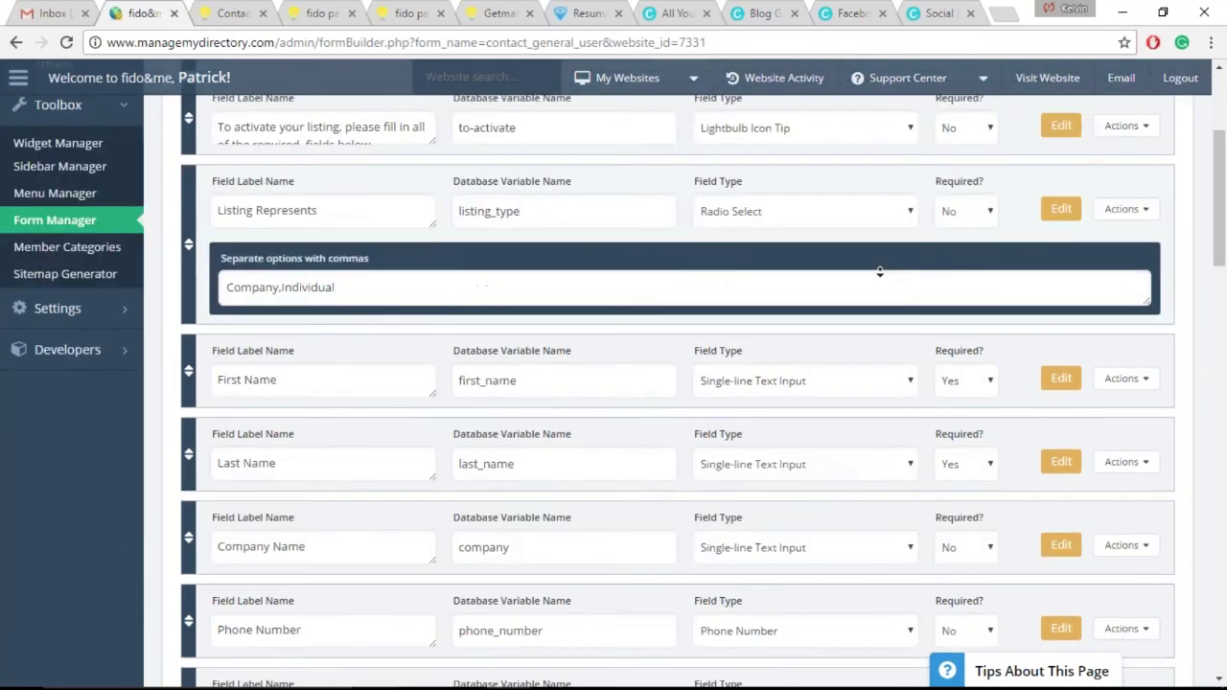
pyautogui.scroll(-6, 880, 273)
# Step: Switch to the sample member's Contact Details page and examine its contact, location and website link fields
pyautogui.click(217, 11)
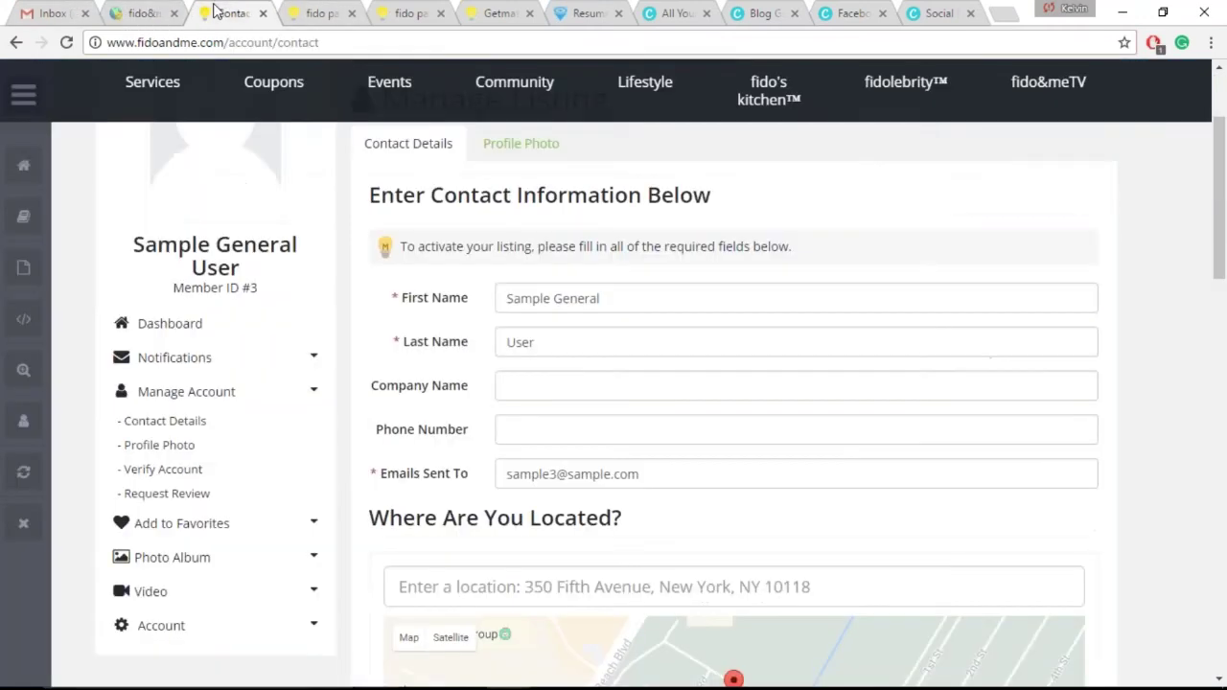
pyautogui.click(142, 10)
pyautogui.click(224, 10)
pyautogui.scroll(-1, 395, 401)
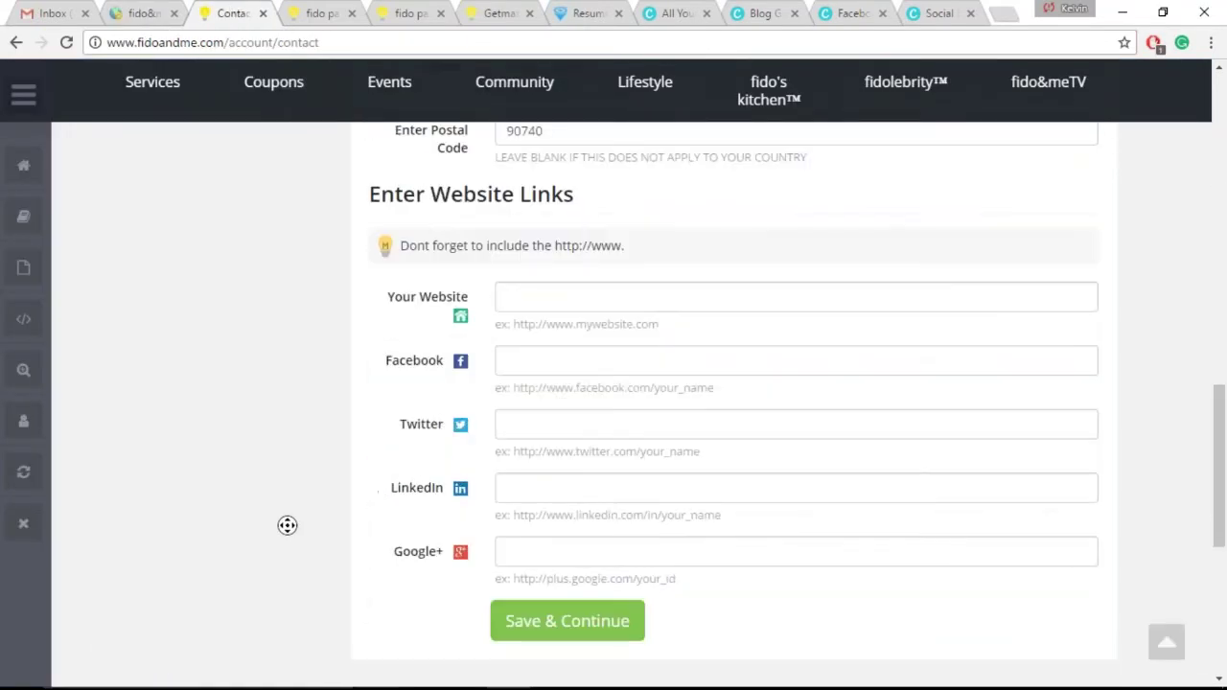
pyautogui.scroll(3, 266, 485)
pyautogui.scroll(6, 265, 464)
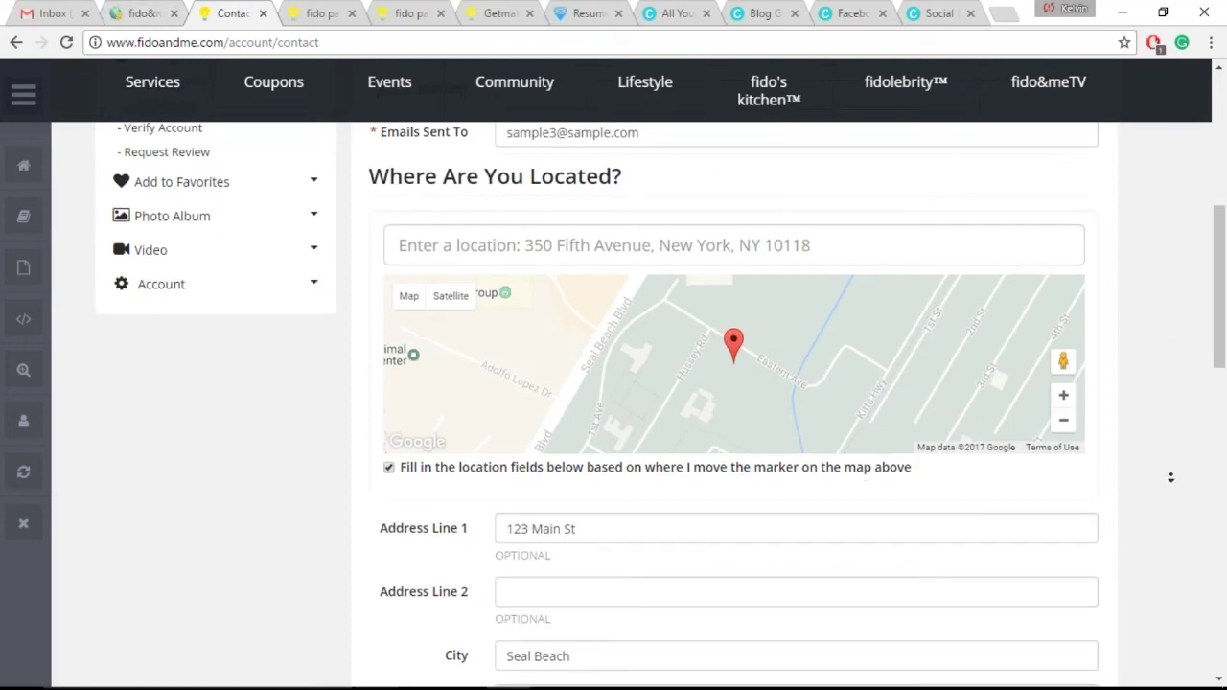
pyautogui.scroll(-12, 1165, 384)
pyautogui.scroll(2, 1170, 455)
pyautogui.scroll(1, 1161, 387)
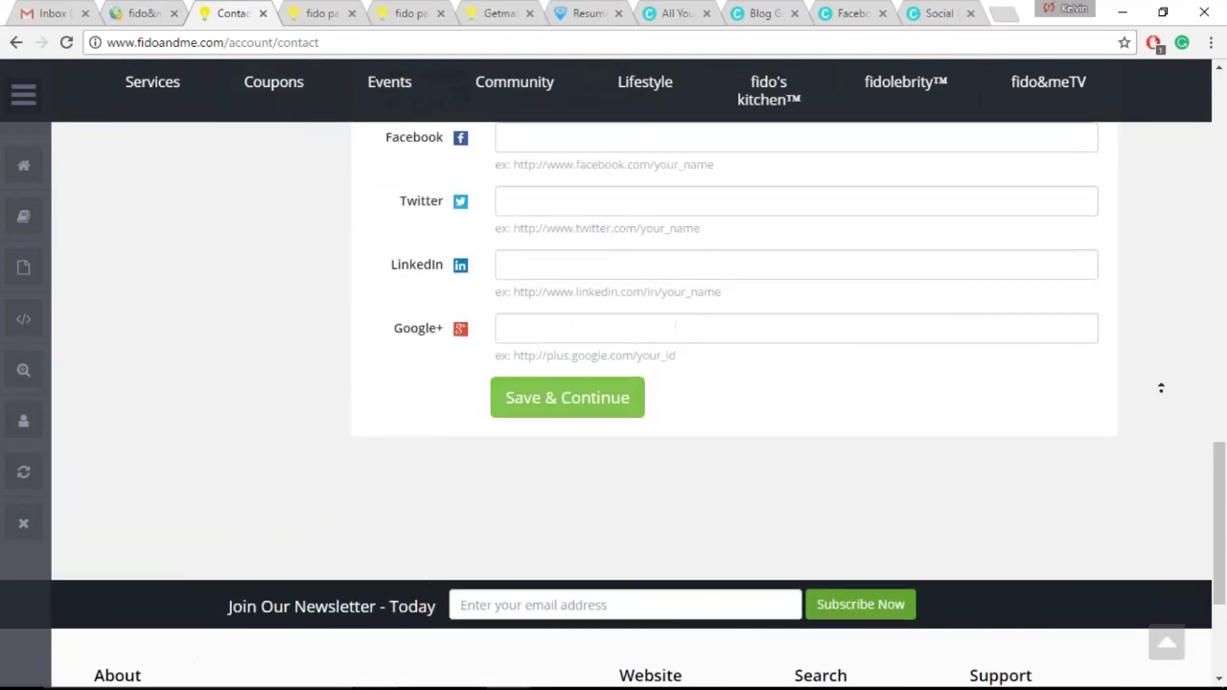
pyautogui.scroll(3, 1161, 387)
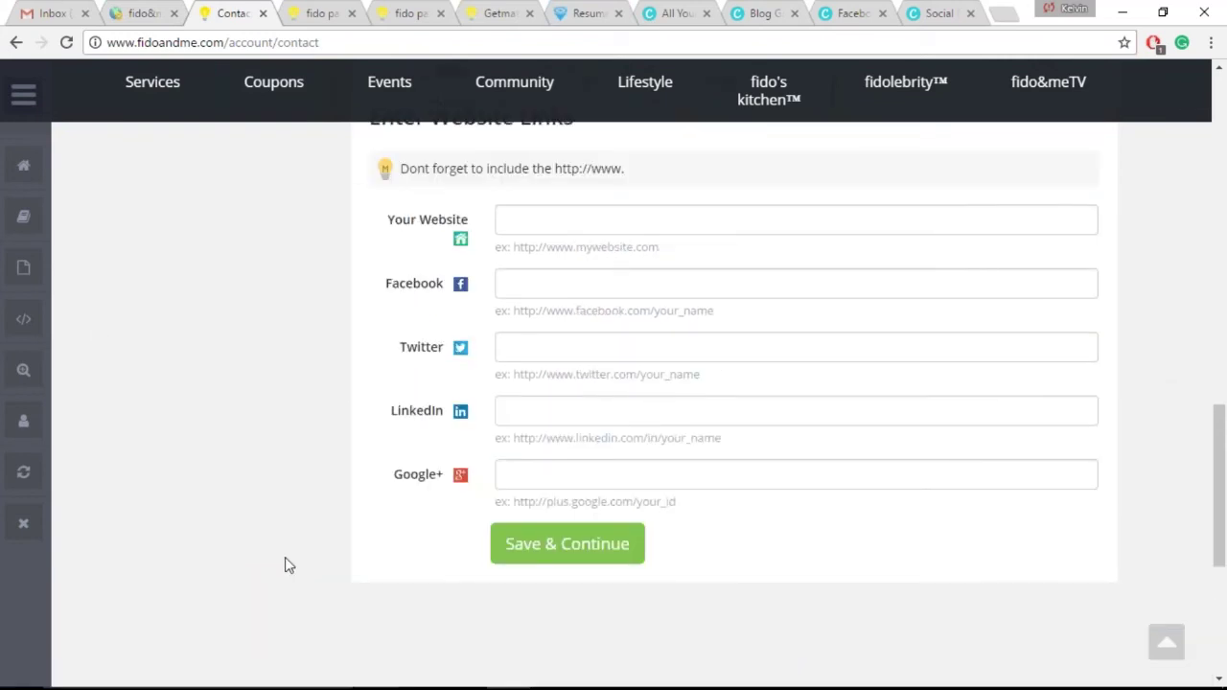
pyautogui.scroll(3, 273, 508)
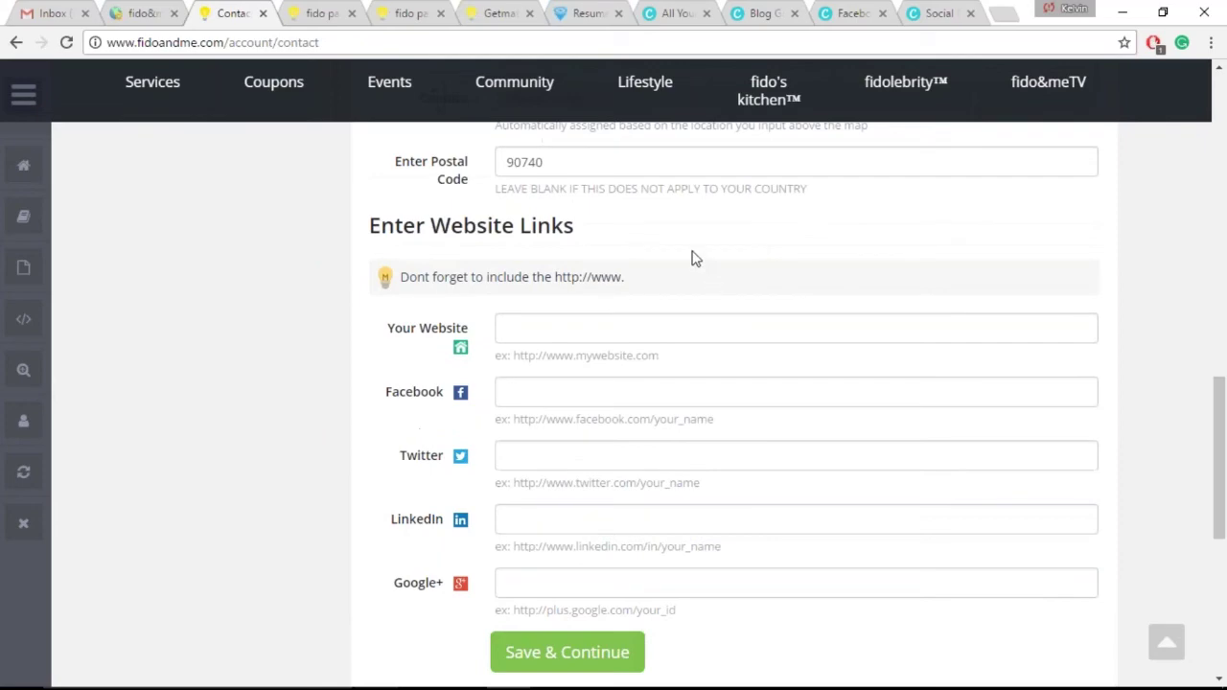
pyautogui.moveTo(670, 210); pyautogui.dragTo(331, 385)
pyautogui.middleClick(292, 364)
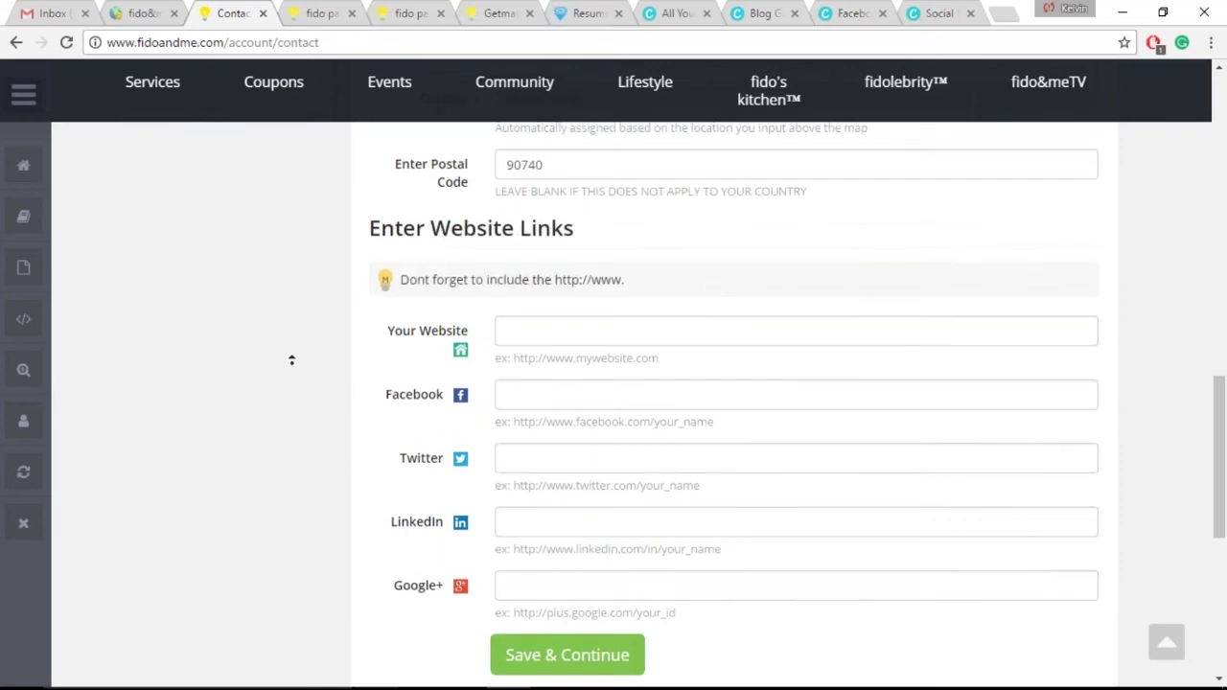
pyautogui.scroll(6, 291, 360)
pyautogui.scroll(3, 323, 584)
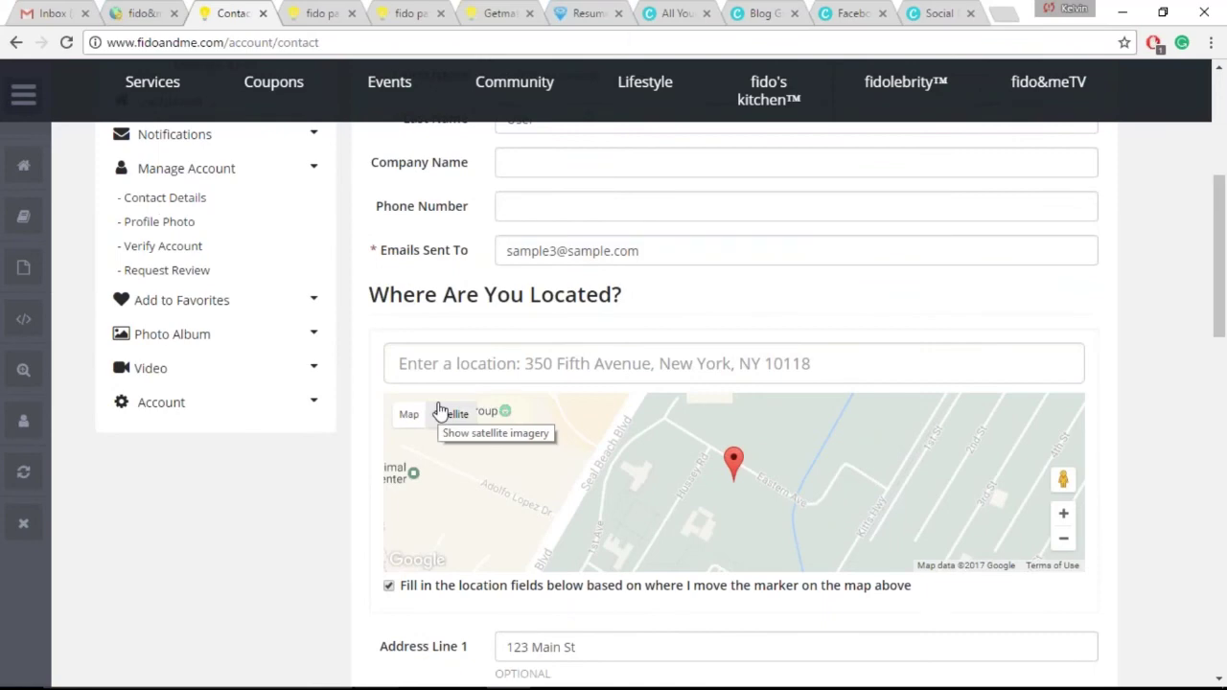
# Step: Return to the form editor and examine the location and website link fields down to Google+
pyautogui.click(154, 11)
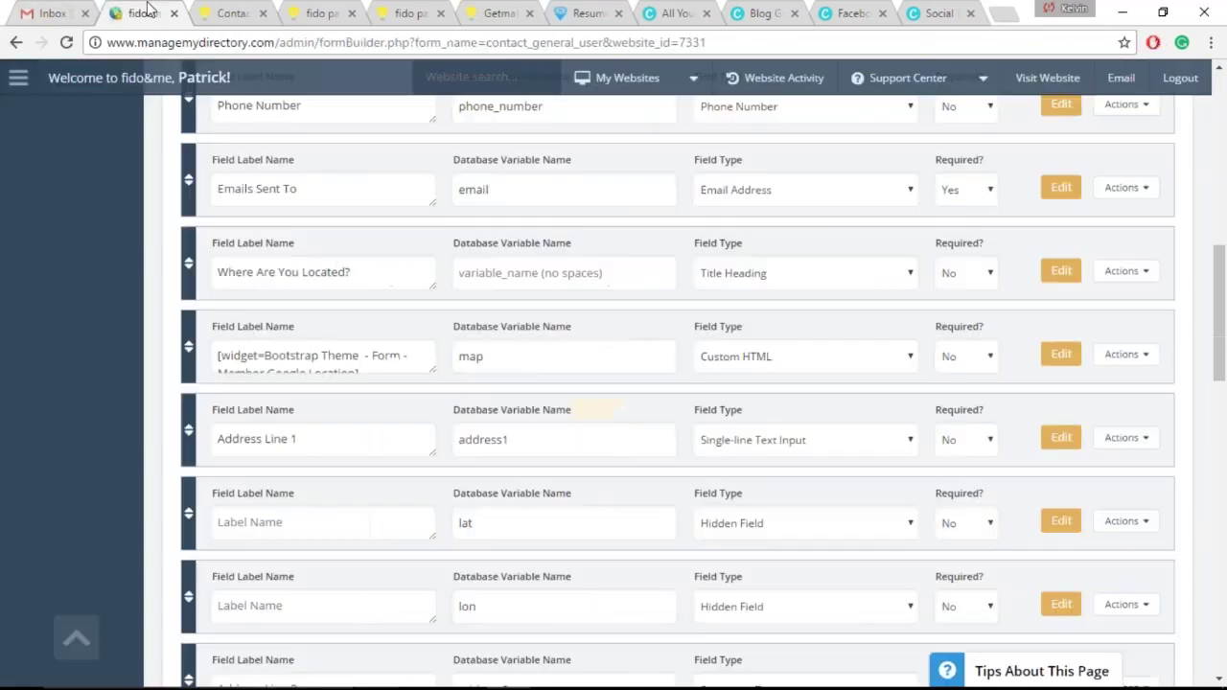
pyautogui.scroll(-3, 104, 474)
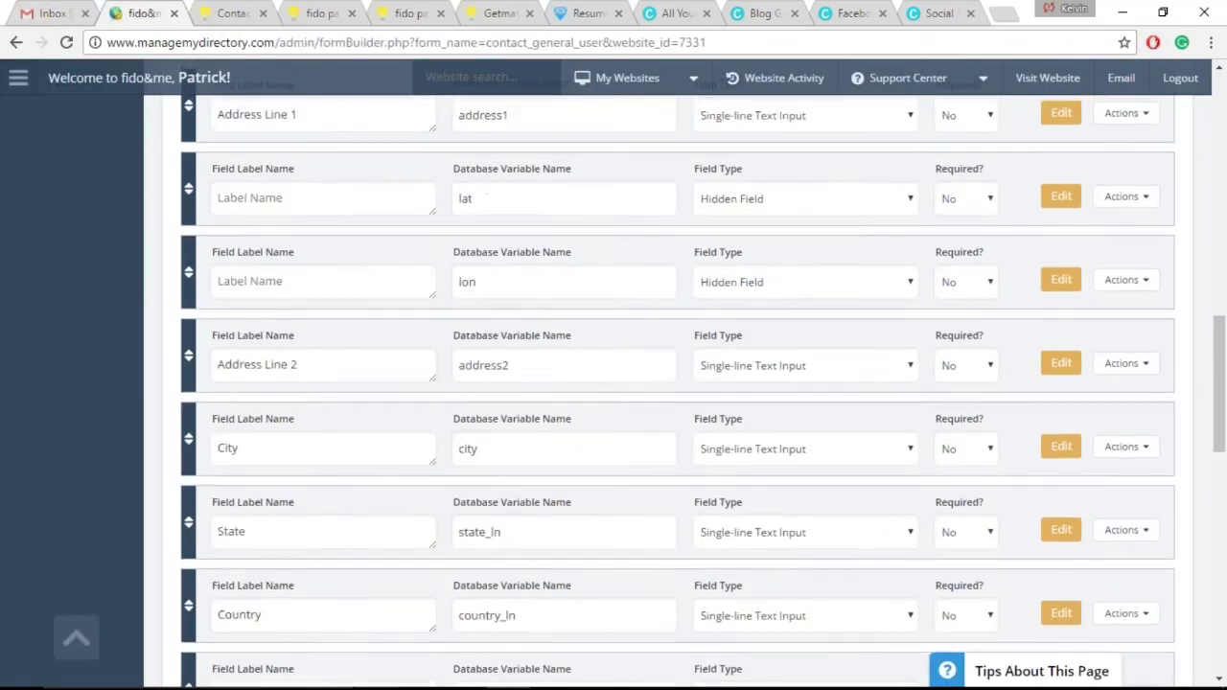
pyautogui.scroll(-2, 102, 425)
pyautogui.scroll(-2, 87, 383)
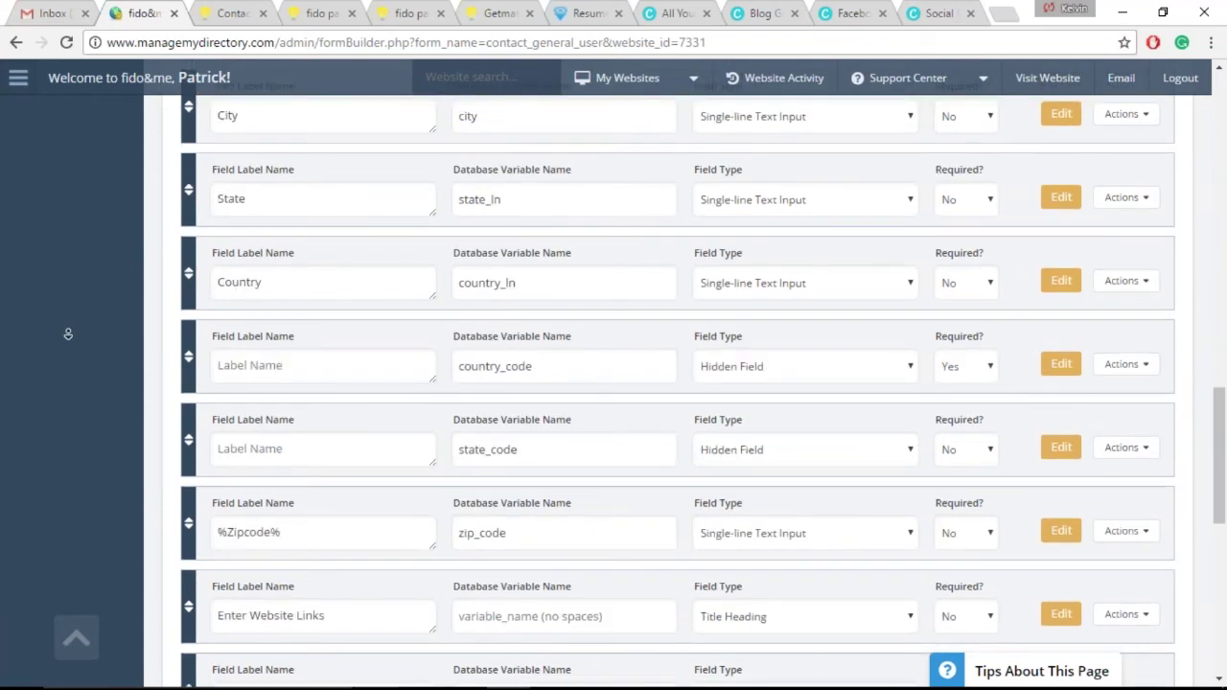
pyautogui.scroll(-4, 69, 331)
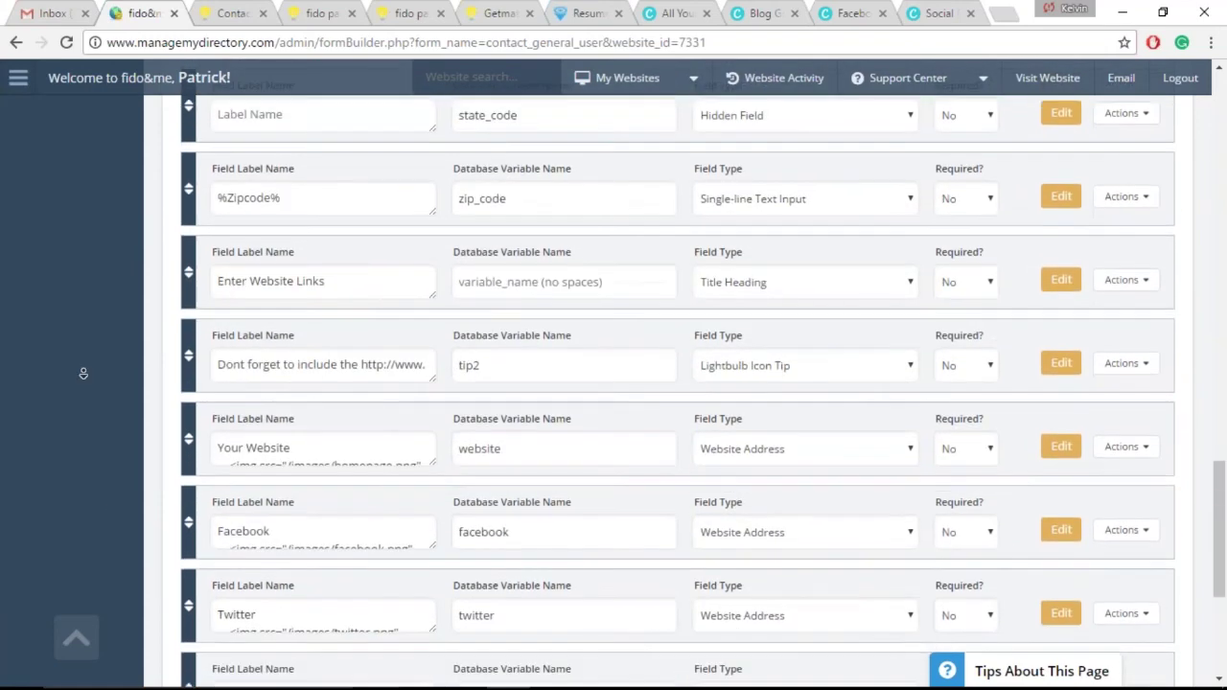
pyautogui.scroll(-2, 83, 373)
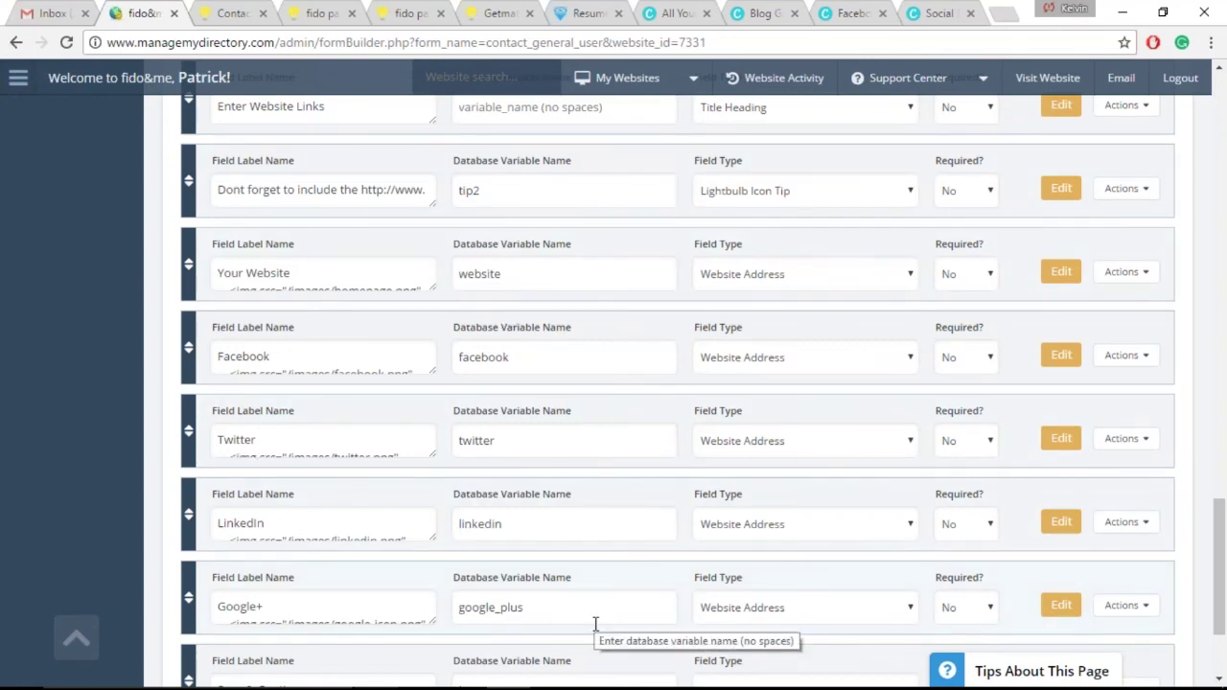
# Step: Enlarge the Facebook field's label box to inspect its icon code, and check the Twitter field's available actions
pyautogui.click(558, 345)
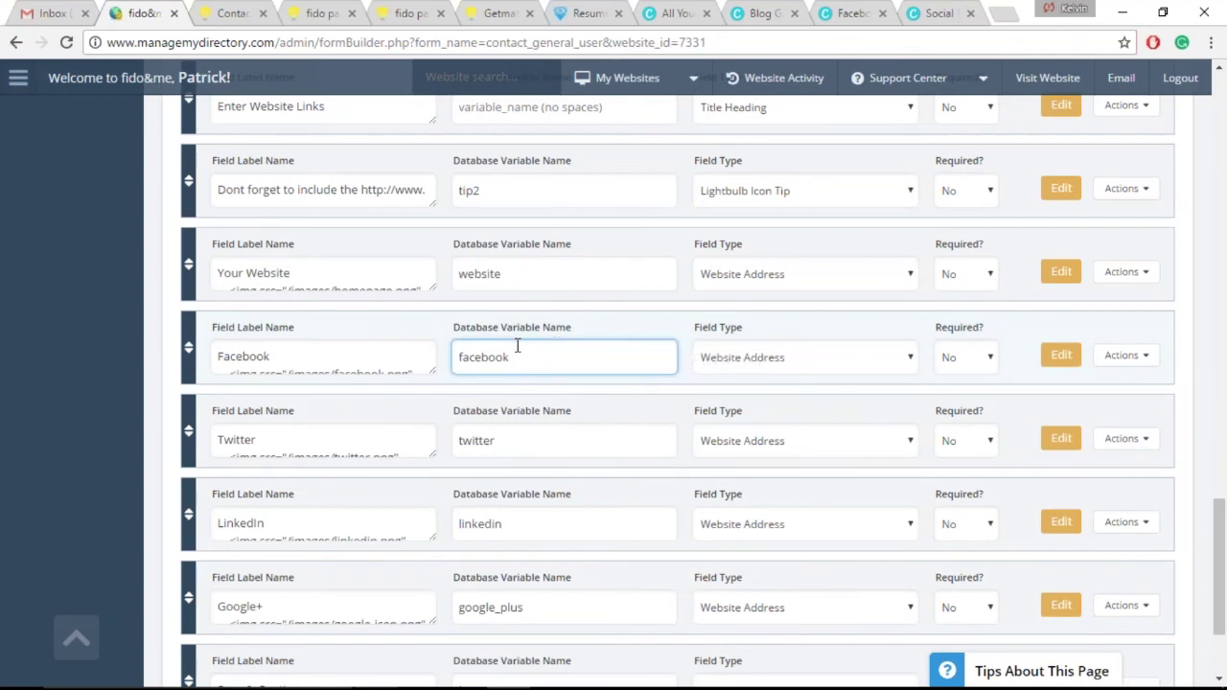
pyautogui.click(273, 356)
pyautogui.doubleClick(272, 356)
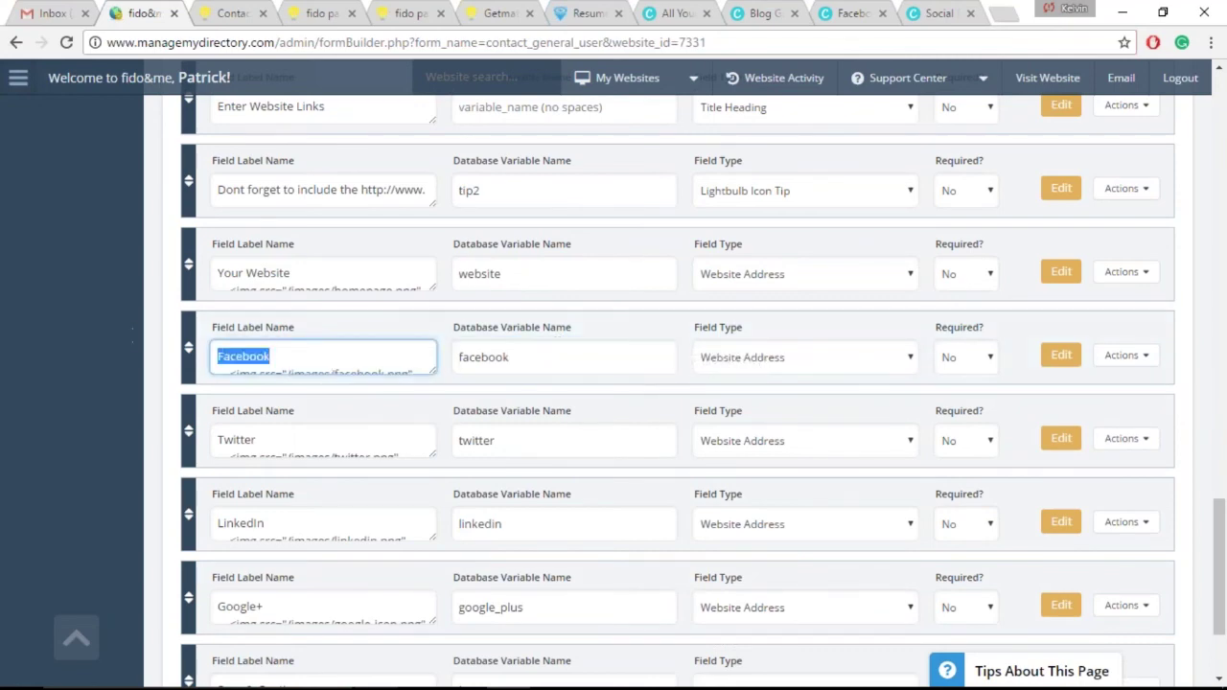
pyautogui.moveTo(434, 376); pyautogui.dragTo(460, 439)
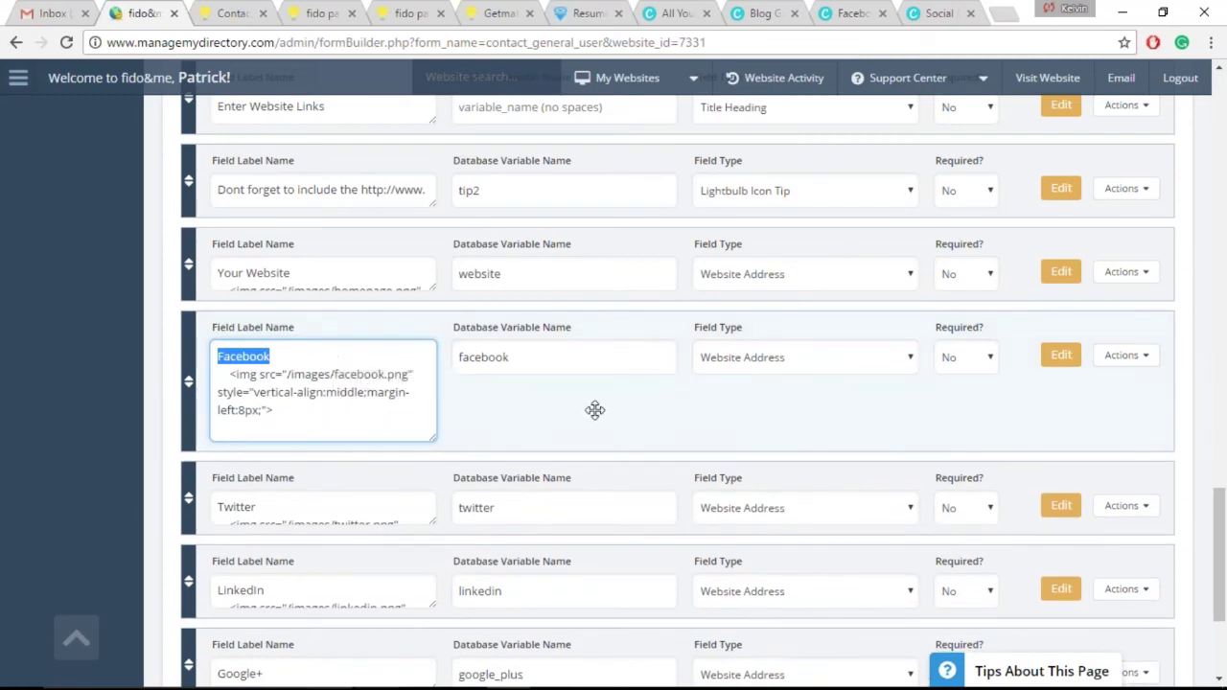
pyautogui.click(1127, 506)
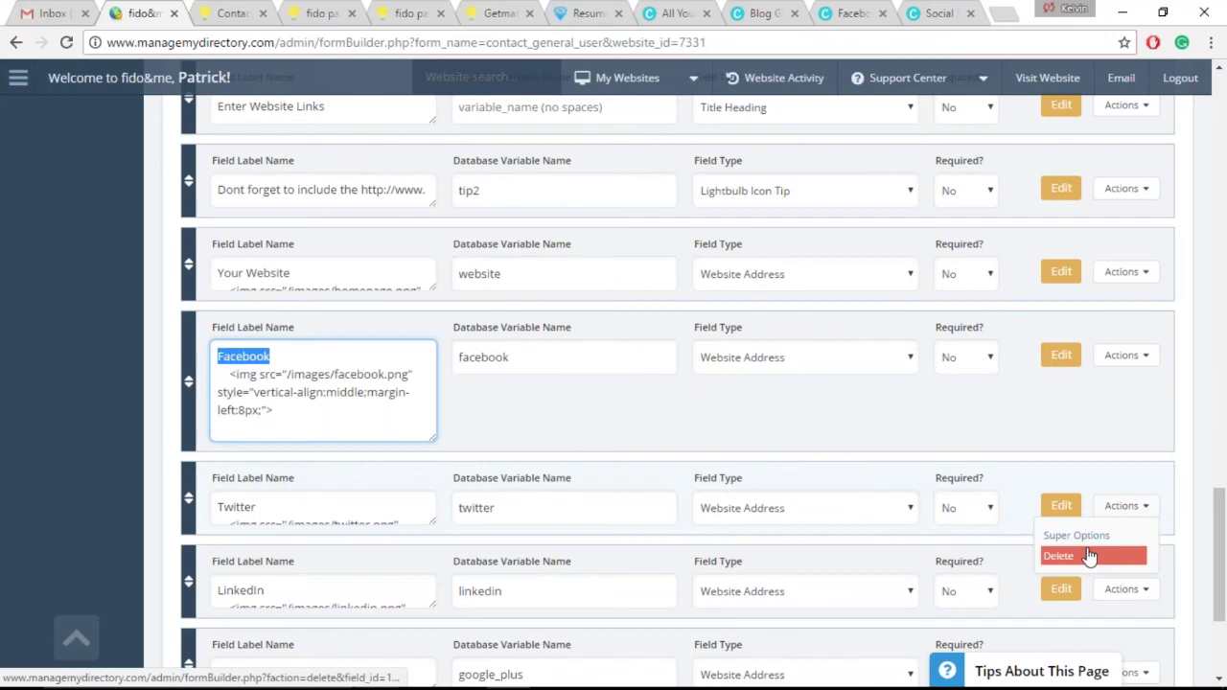
pyautogui.click(4, 390)
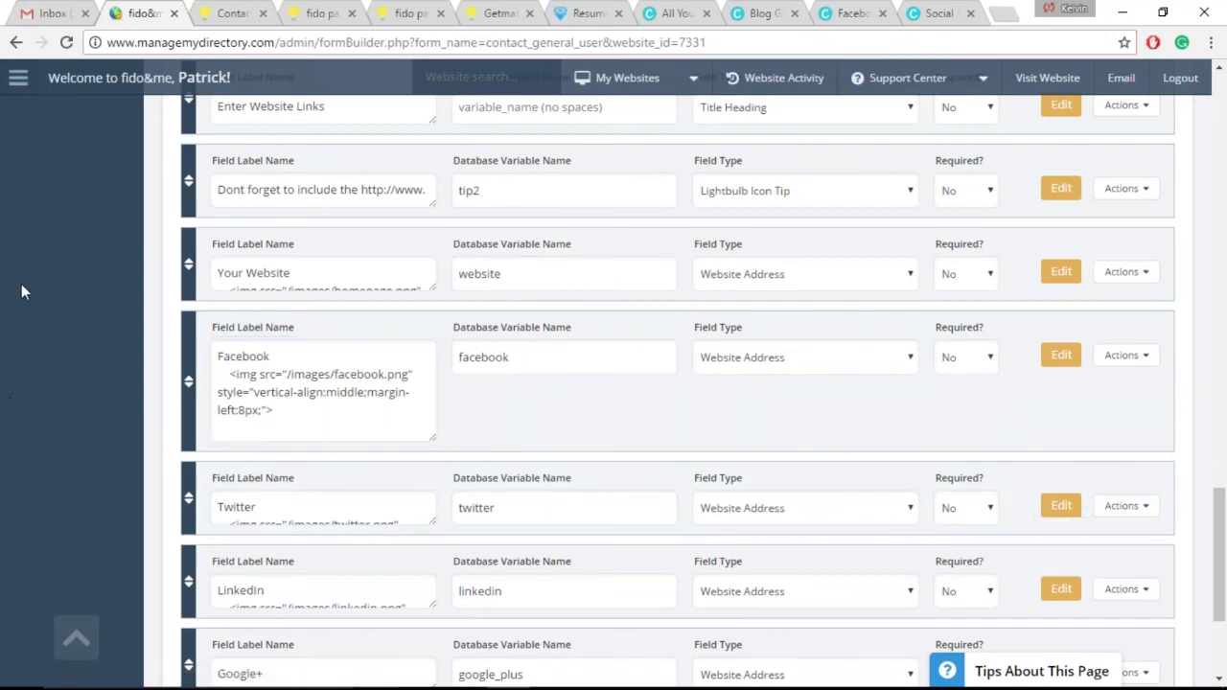
# Step: Delete the LinkedIn and Google+ fields from the general user contact form, confirming each deletion
pyautogui.scroll(-3, 30, 296)
pyautogui.click(1128, 440)
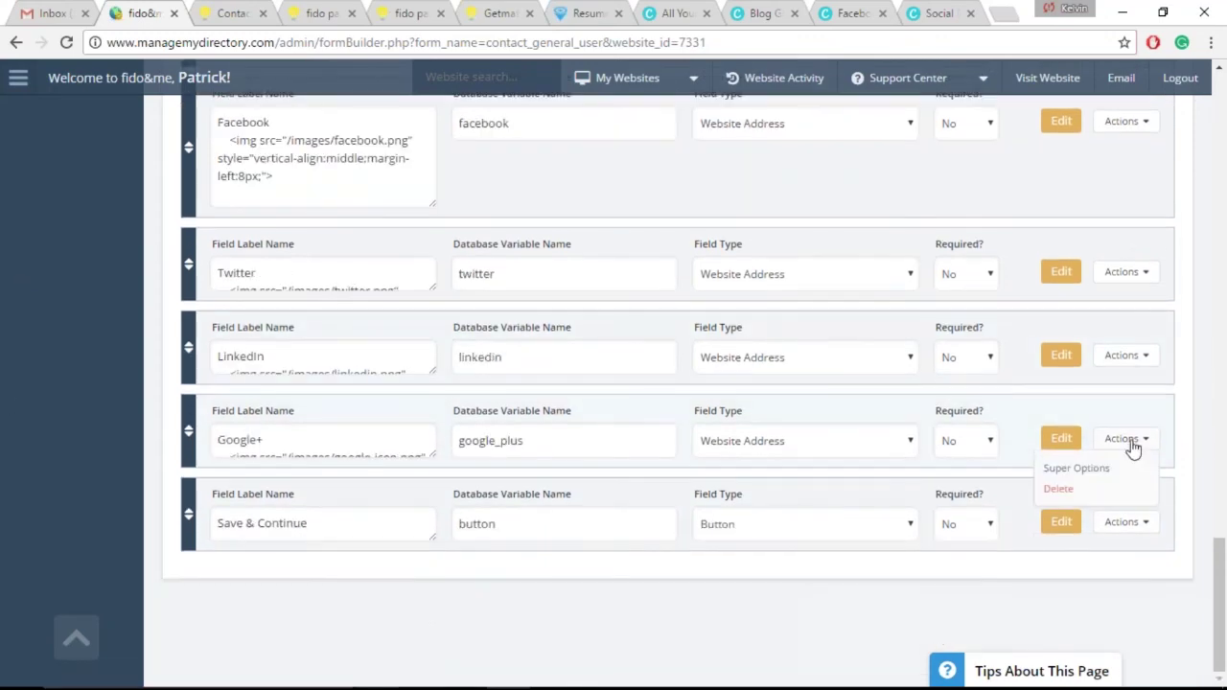
pyautogui.click(1058, 497)
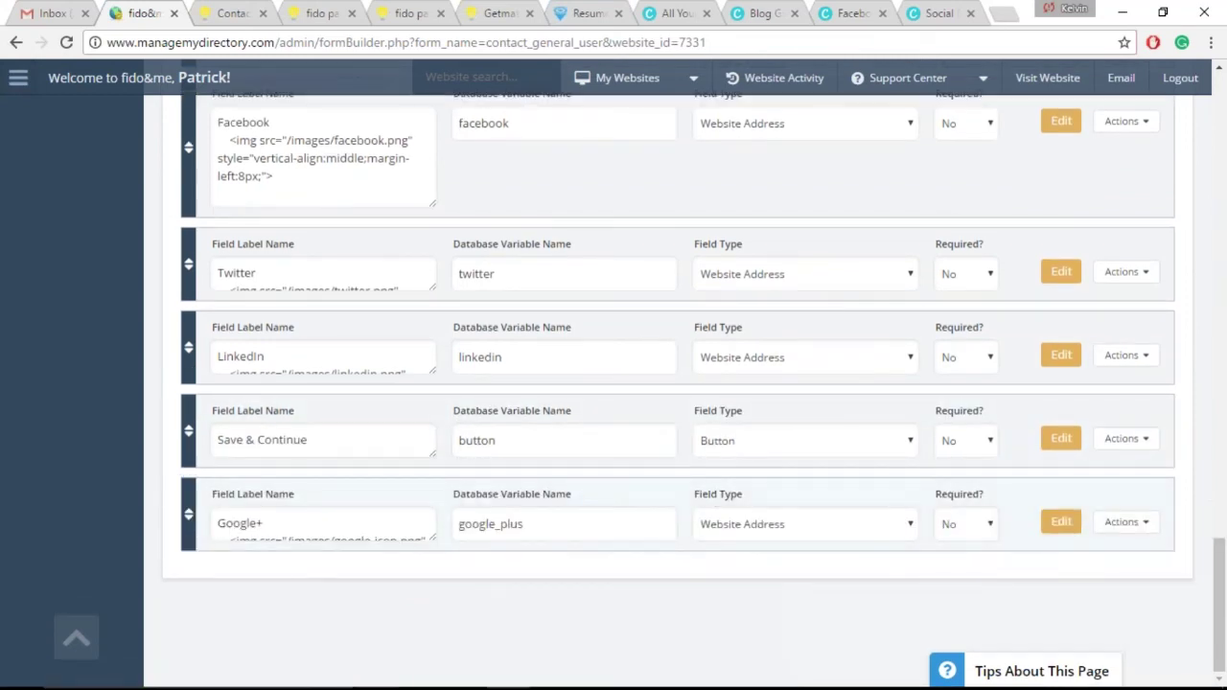
pyautogui.moveTo(1150, 369)
pyautogui.click(1110, 406)
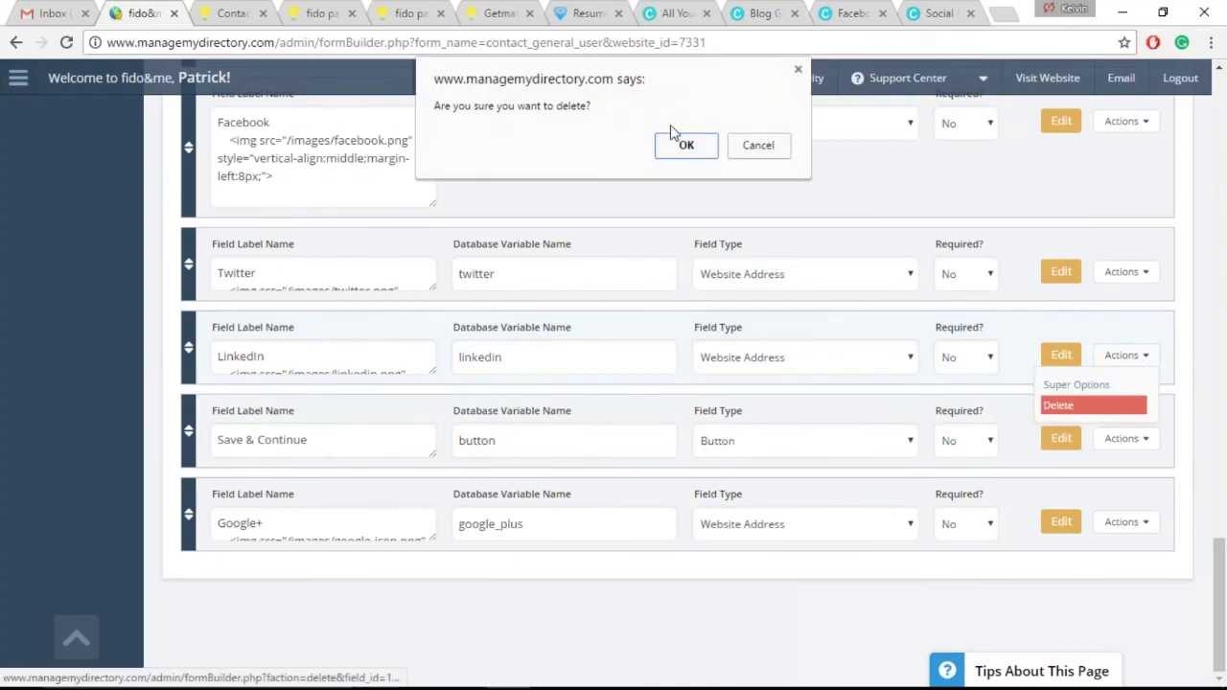
pyautogui.click(687, 146)
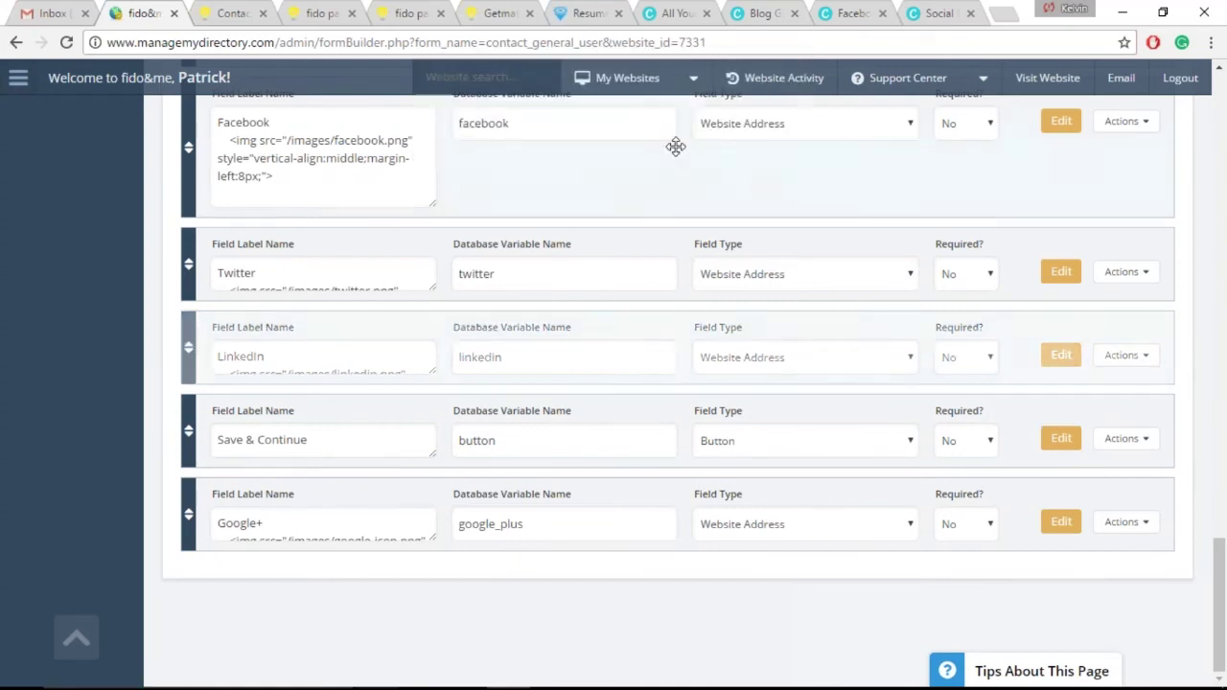
pyautogui.moveTo(1136, 525)
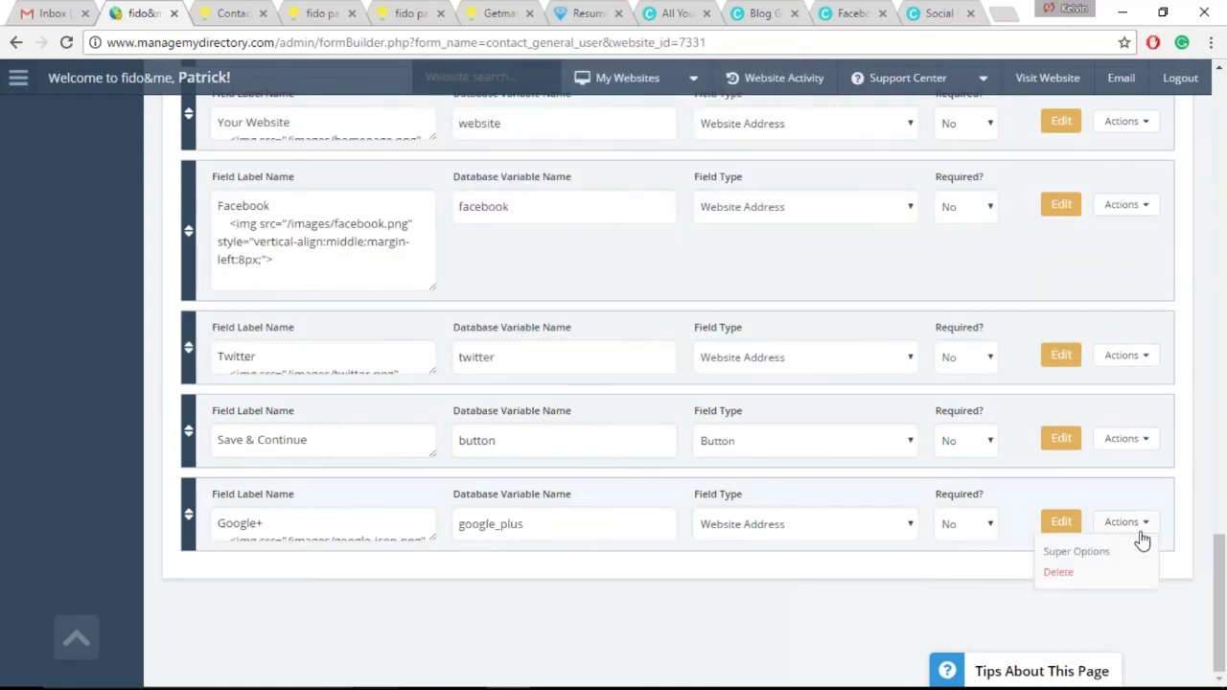
pyautogui.click(1072, 574)
pyautogui.click(687, 145)
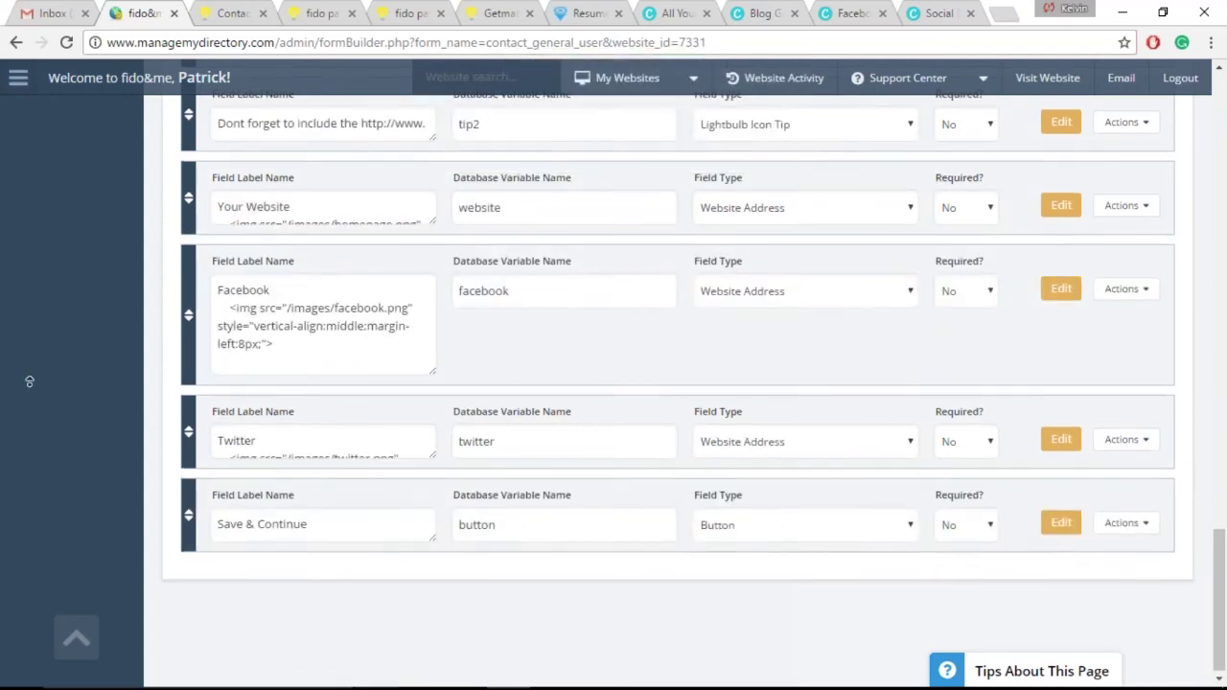
# Step: Delete the Your Website field from the form's website links section and confirm the deletion
pyautogui.scroll(1, 27, 432)
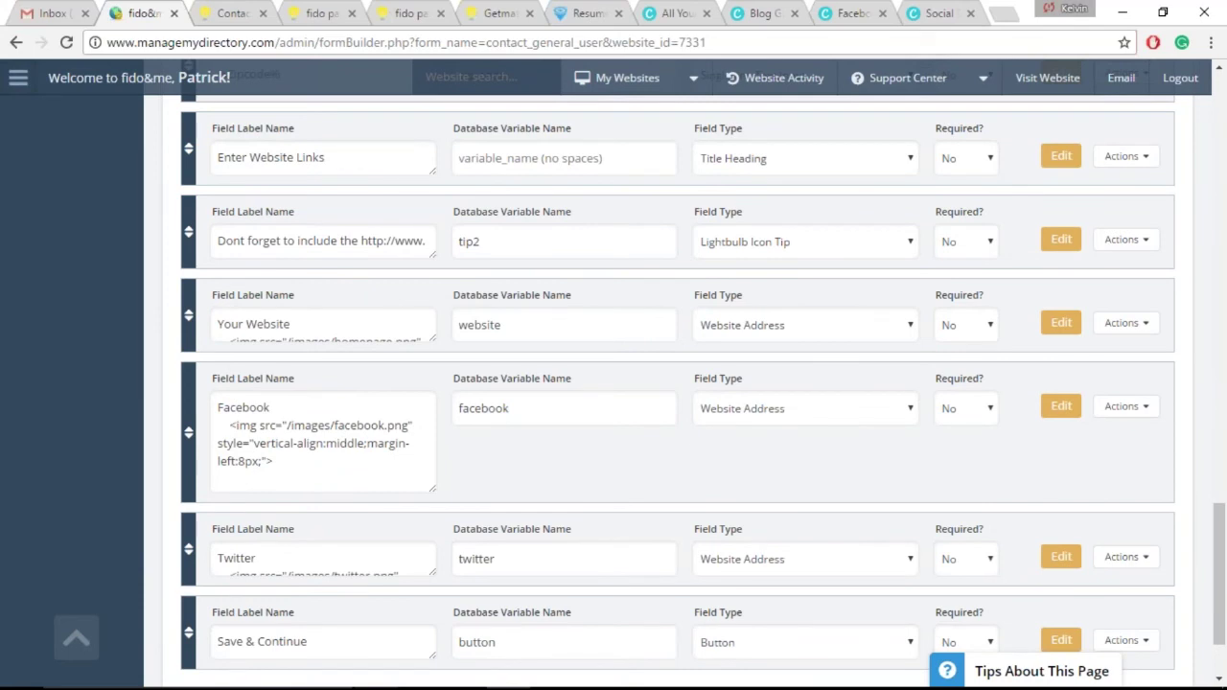
pyautogui.moveTo(1126, 340)
pyautogui.click(1058, 384)
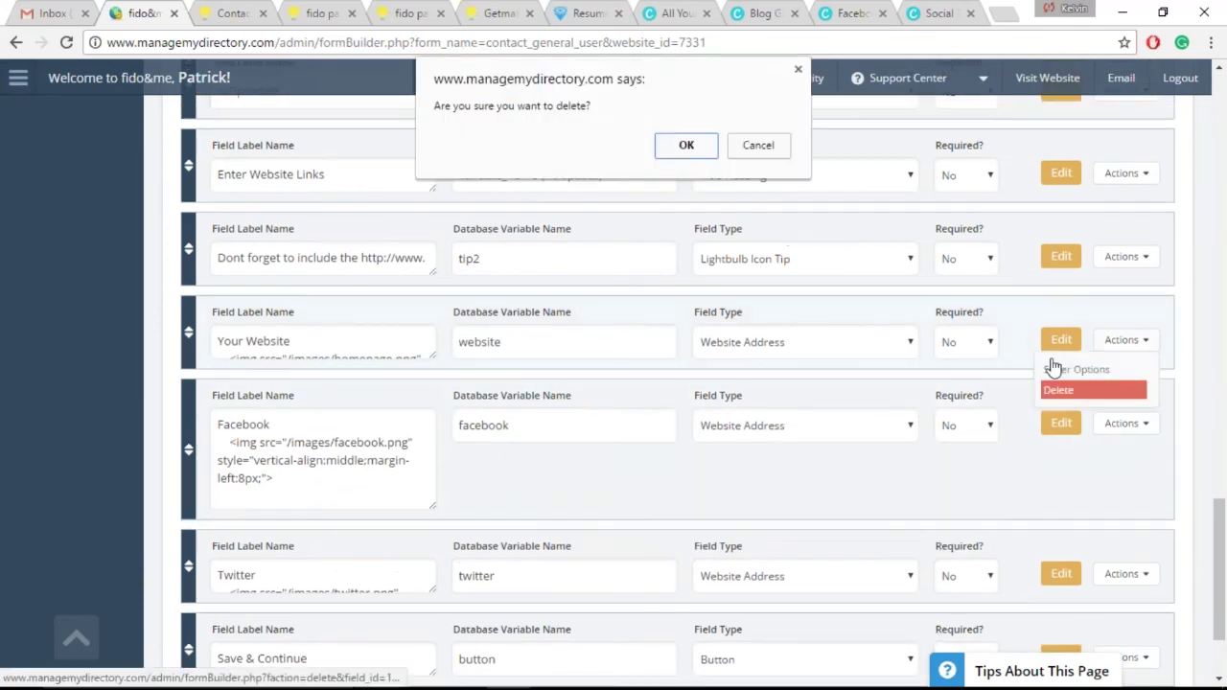
pyautogui.click(687, 143)
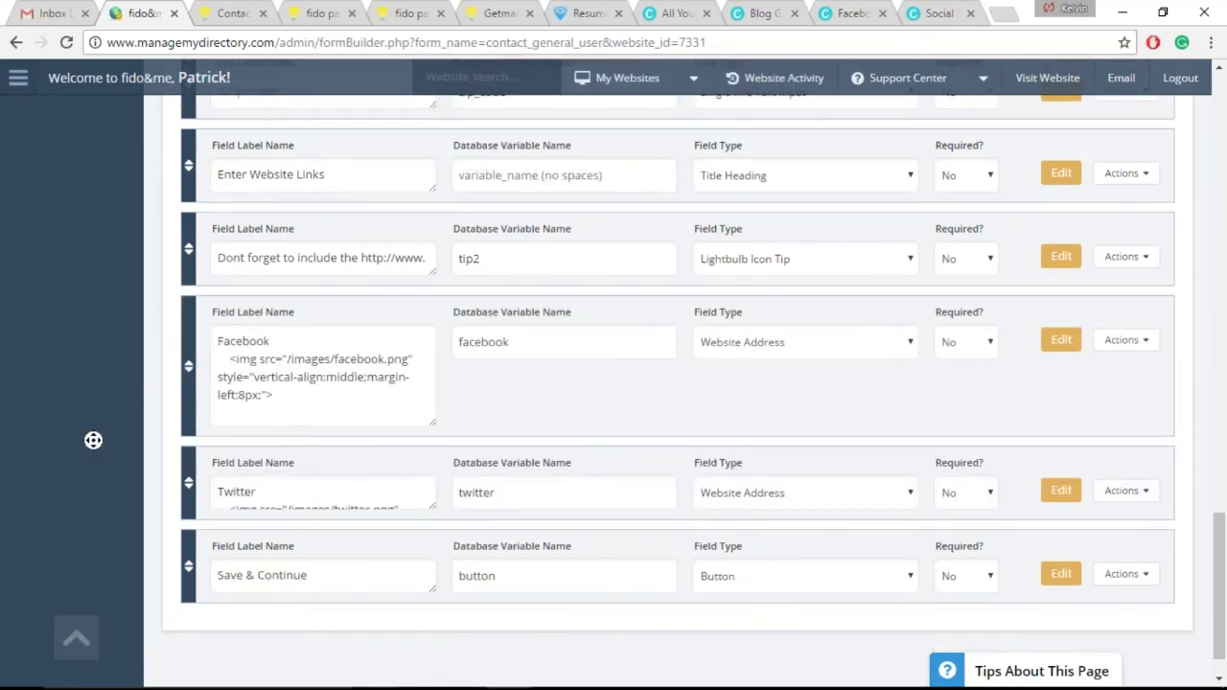
# Step: Try to delete the Phone Number field from the form
pyautogui.scroll(10, 93, 440)
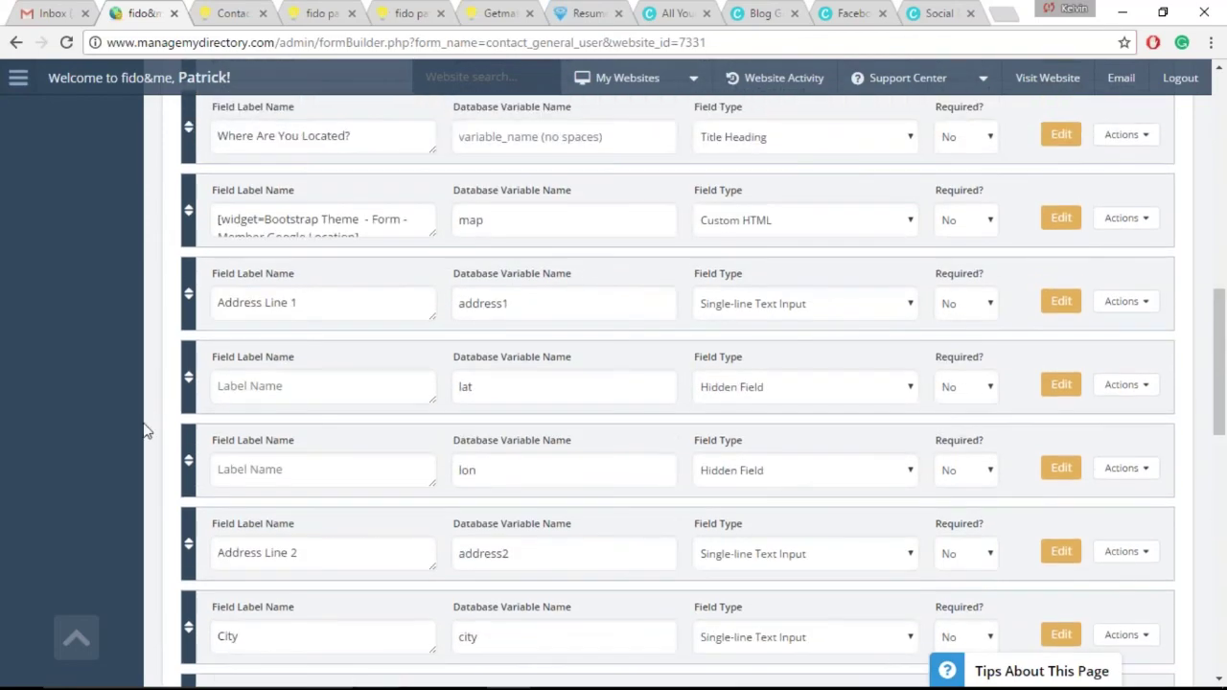
pyautogui.scroll(3, 146, 431)
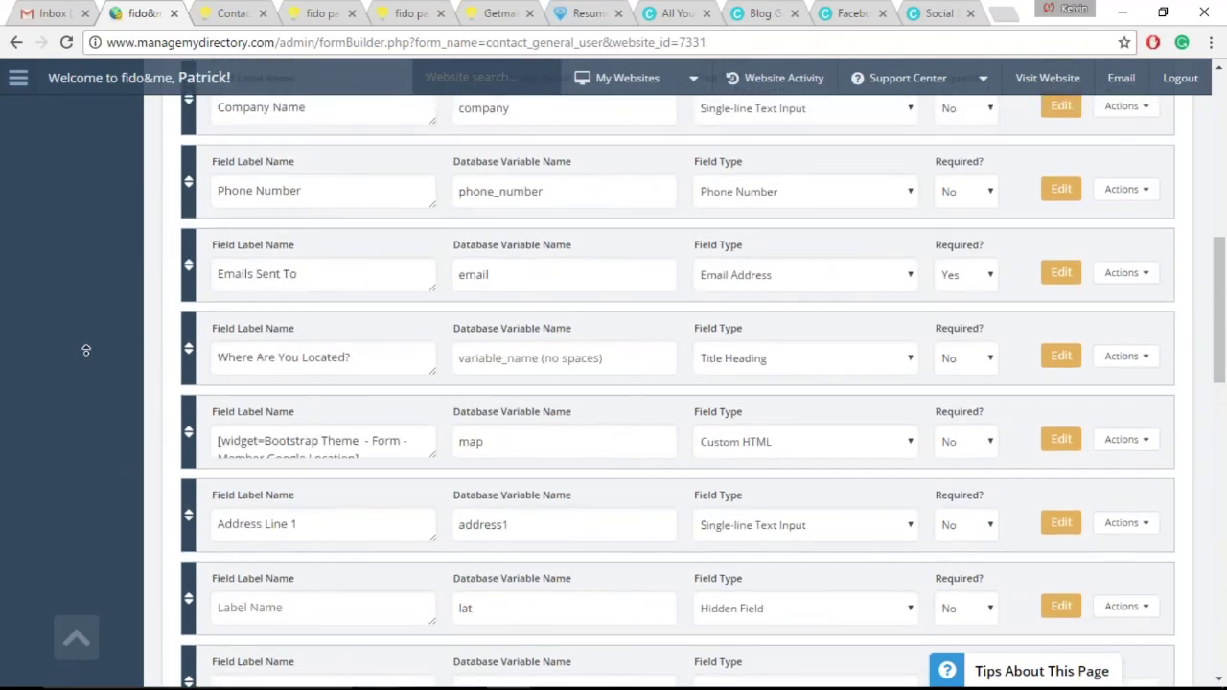
pyautogui.scroll(4, 85, 350)
pyautogui.click(1127, 529)
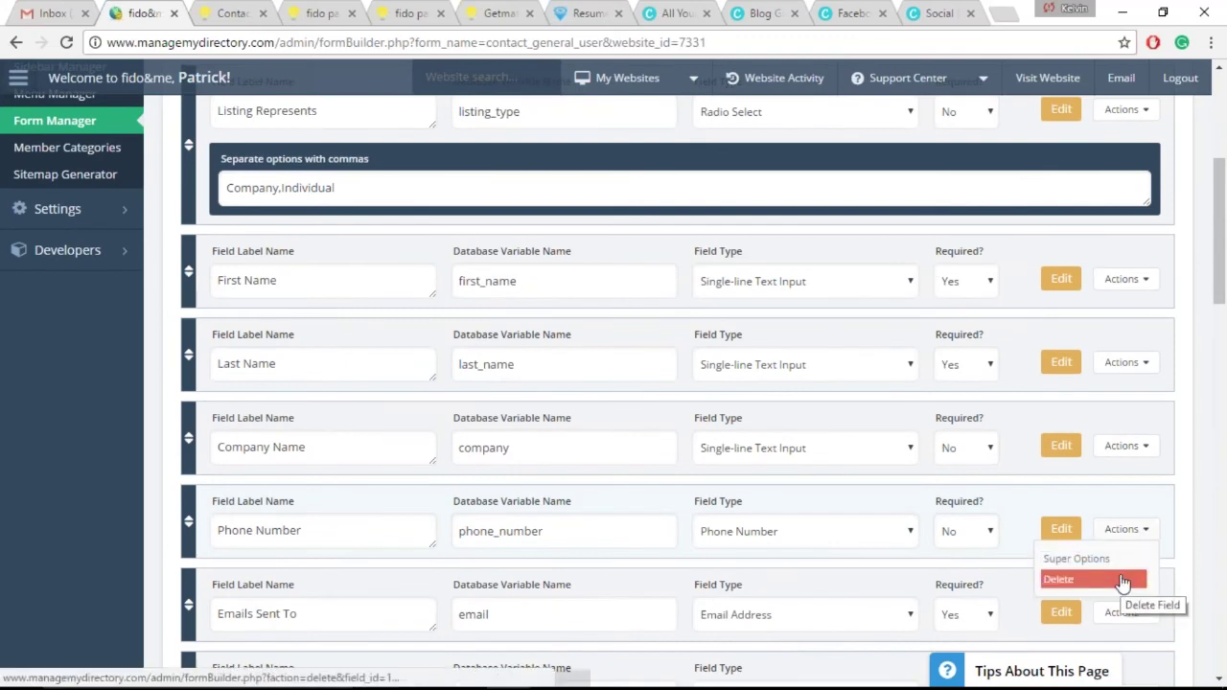
pyautogui.click(1122, 580)
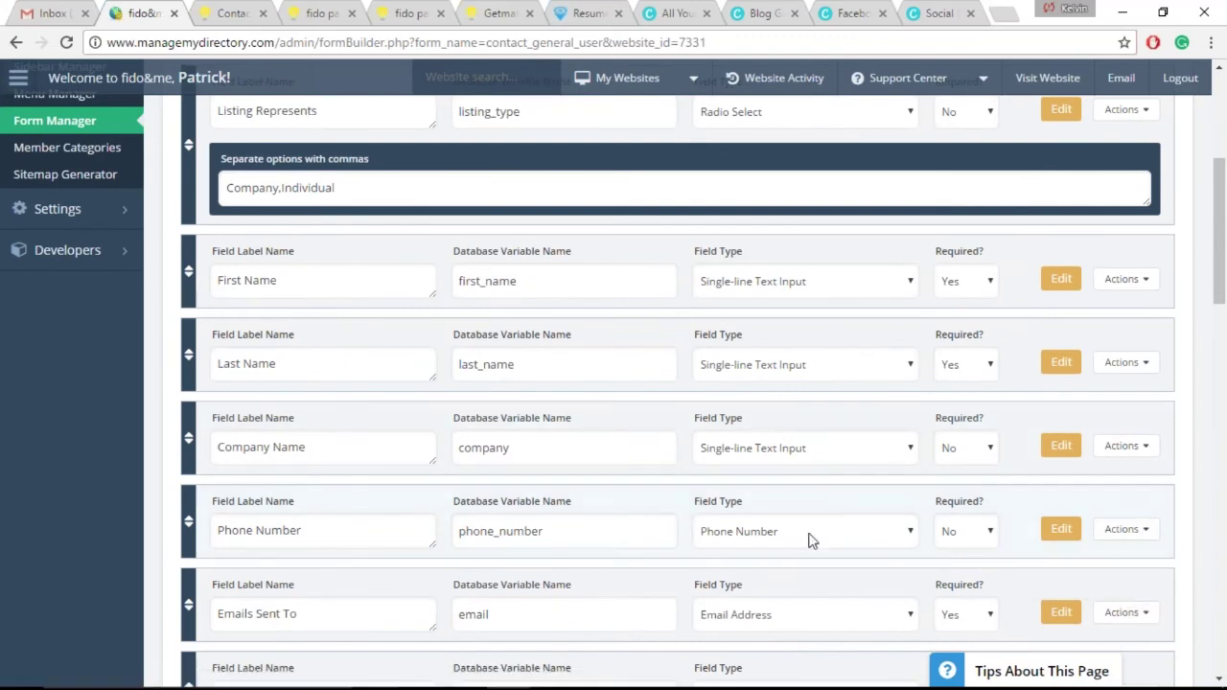
# Step: Check the Phone Number field's required choices and highlight the Company Name field's database variable name
pyautogui.click(962, 540)
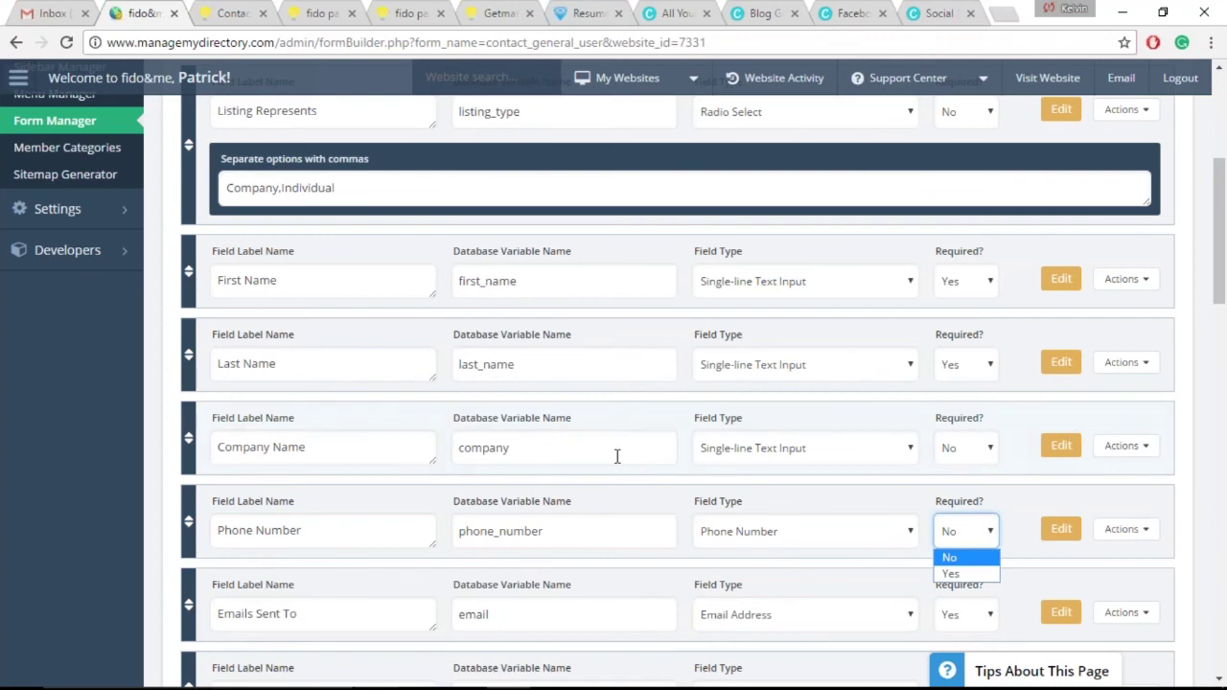
pyautogui.moveTo(653, 443); pyautogui.dragTo(383, 426)
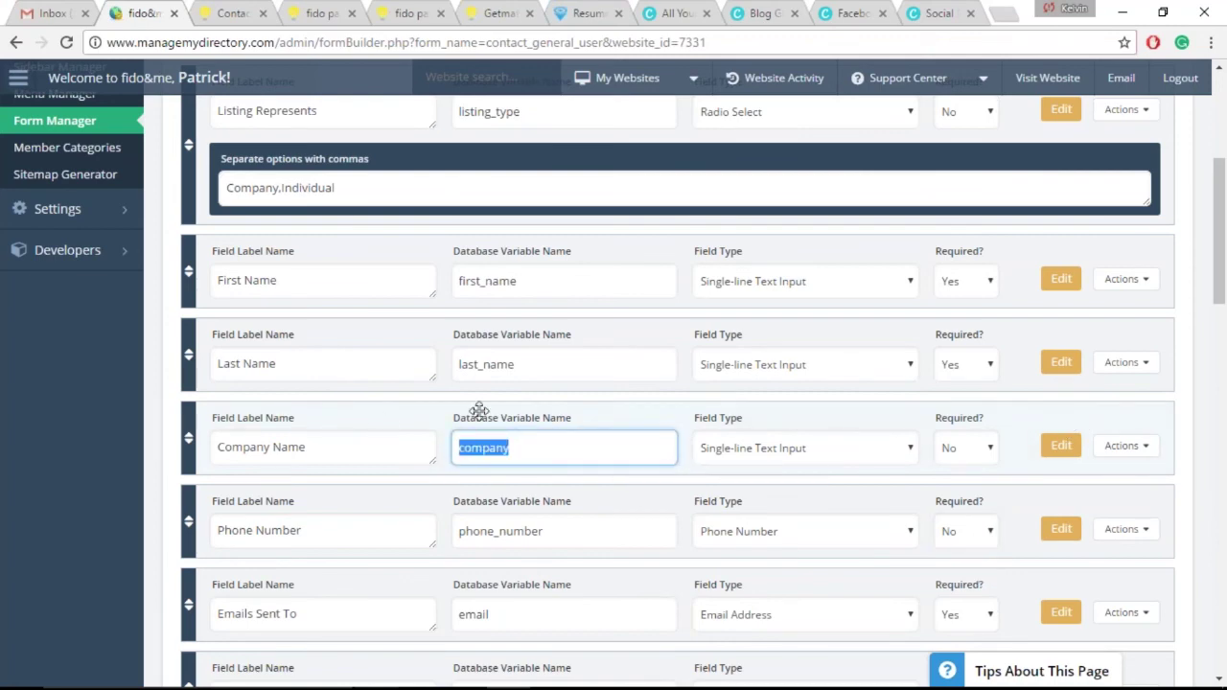
# Step: Change the Company Name field's database variable name to pet_name and its label to Pet Name
pyautogui.write('p')
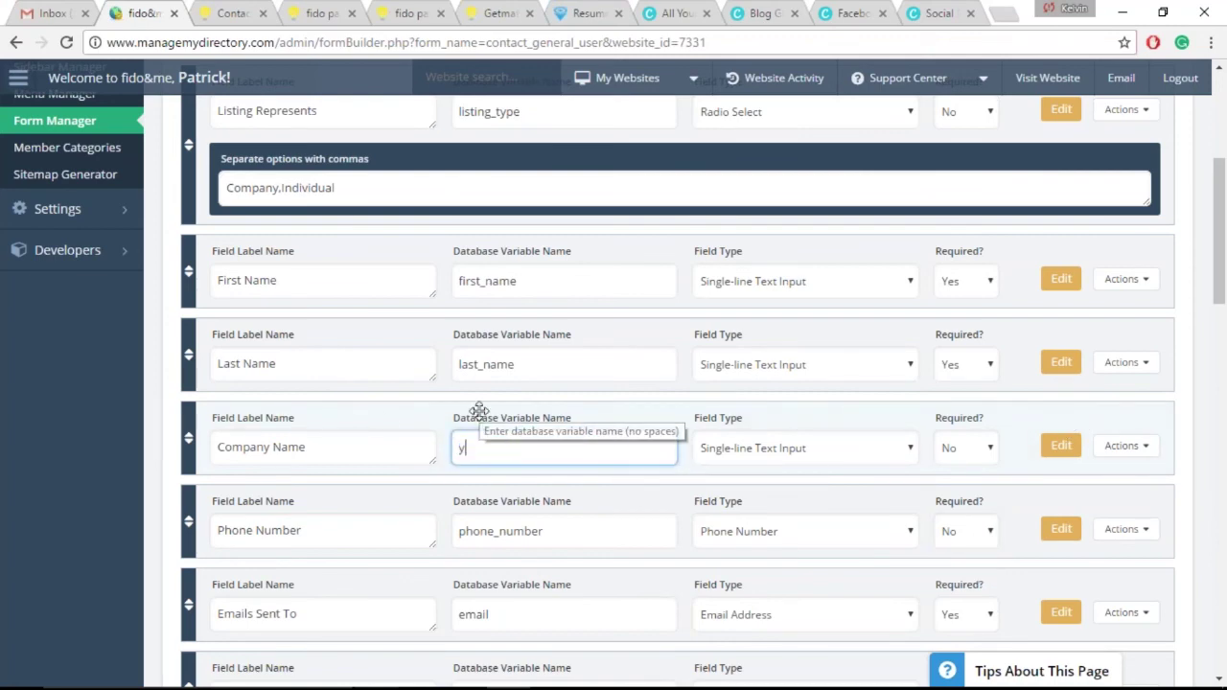
pyautogui.press('BackSpace')
pyautogui.write('pet_name')
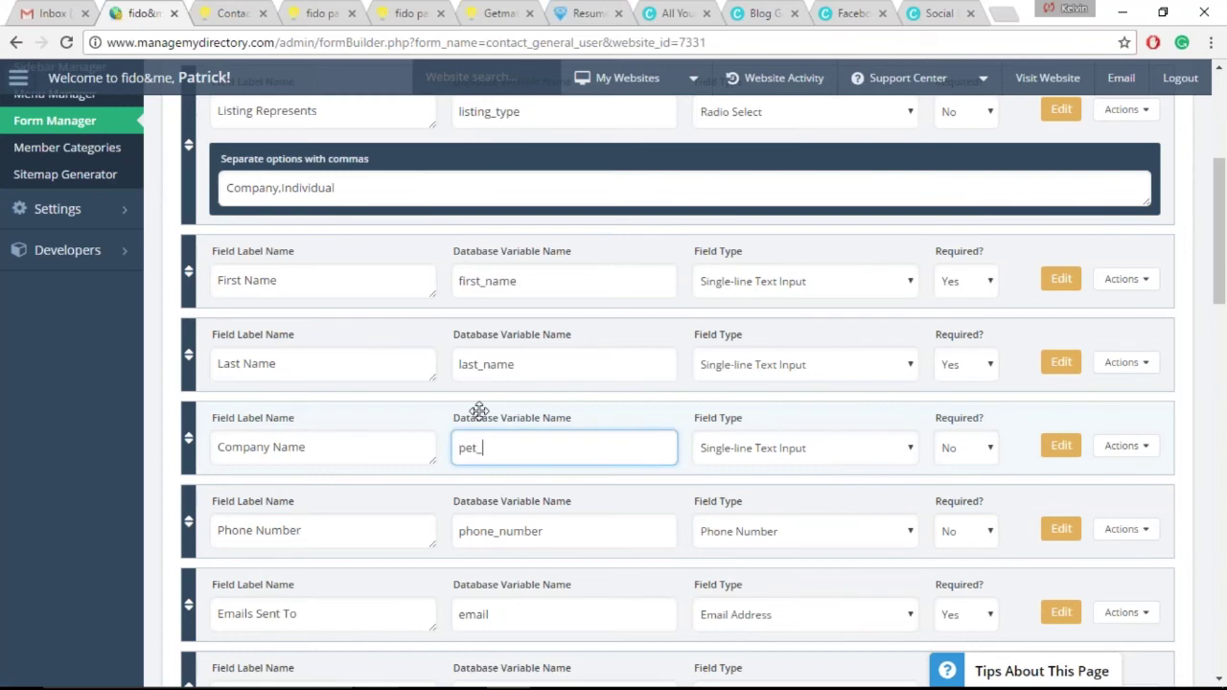
pyautogui.tripleClick(351, 441)
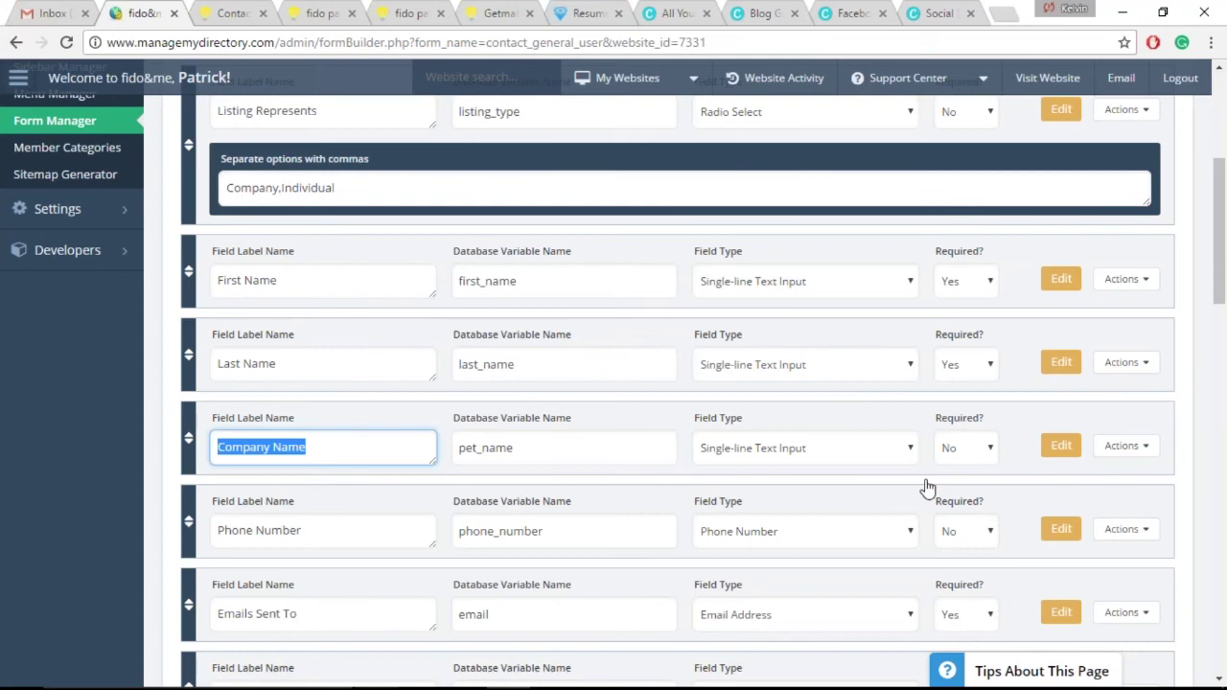
pyautogui.write('P')
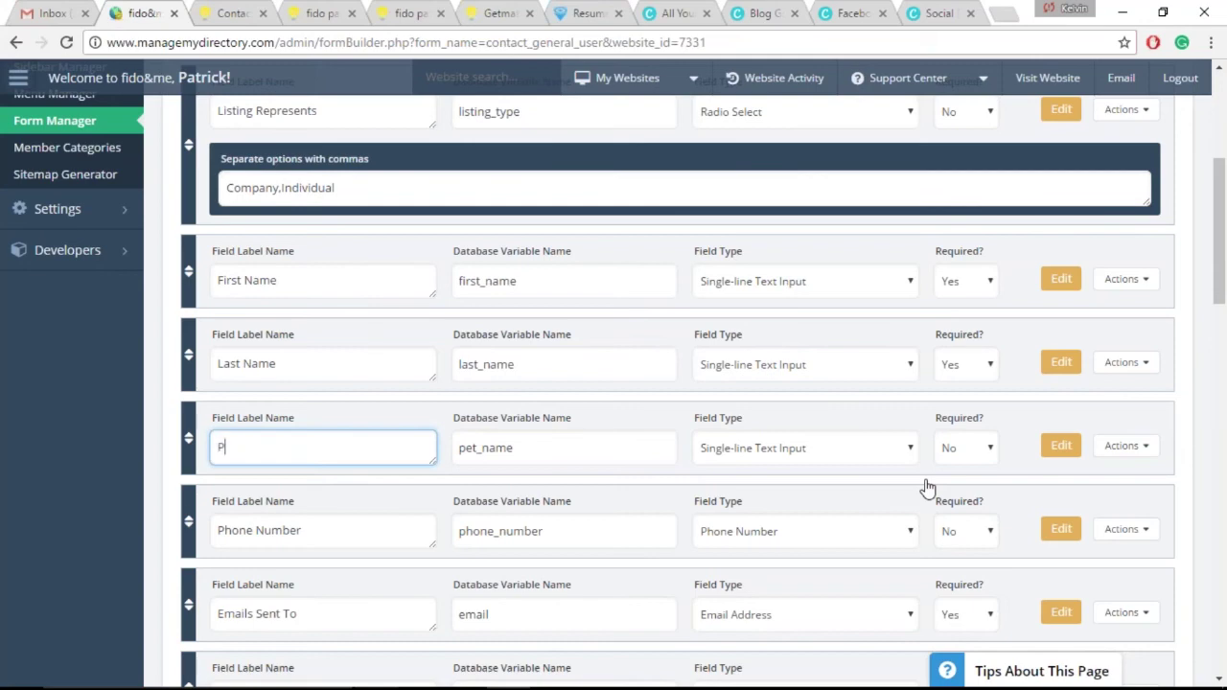
pyautogui.write('et Name 1')
pyautogui.press('BackSpace')
pyautogui.click(71, 579)
# Step: Remove the Company option from the Listing Represents field, keeping only Individual
pyautogui.scroll(4, 617, 301)
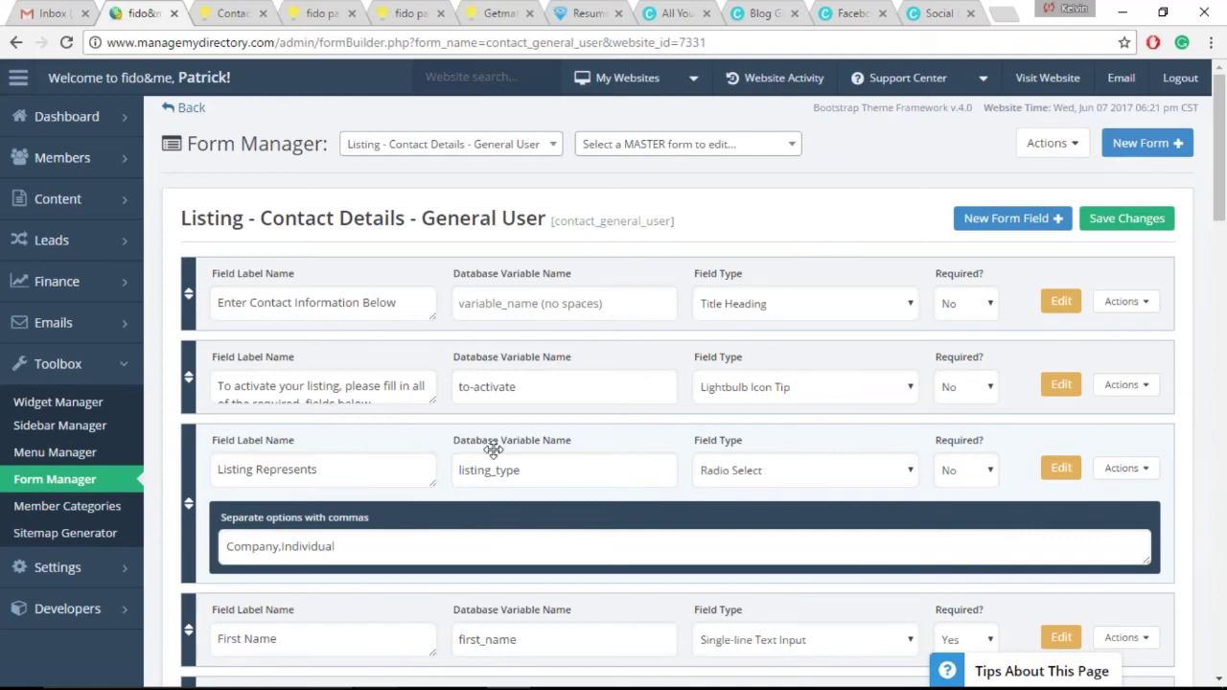
pyautogui.click(402, 548)
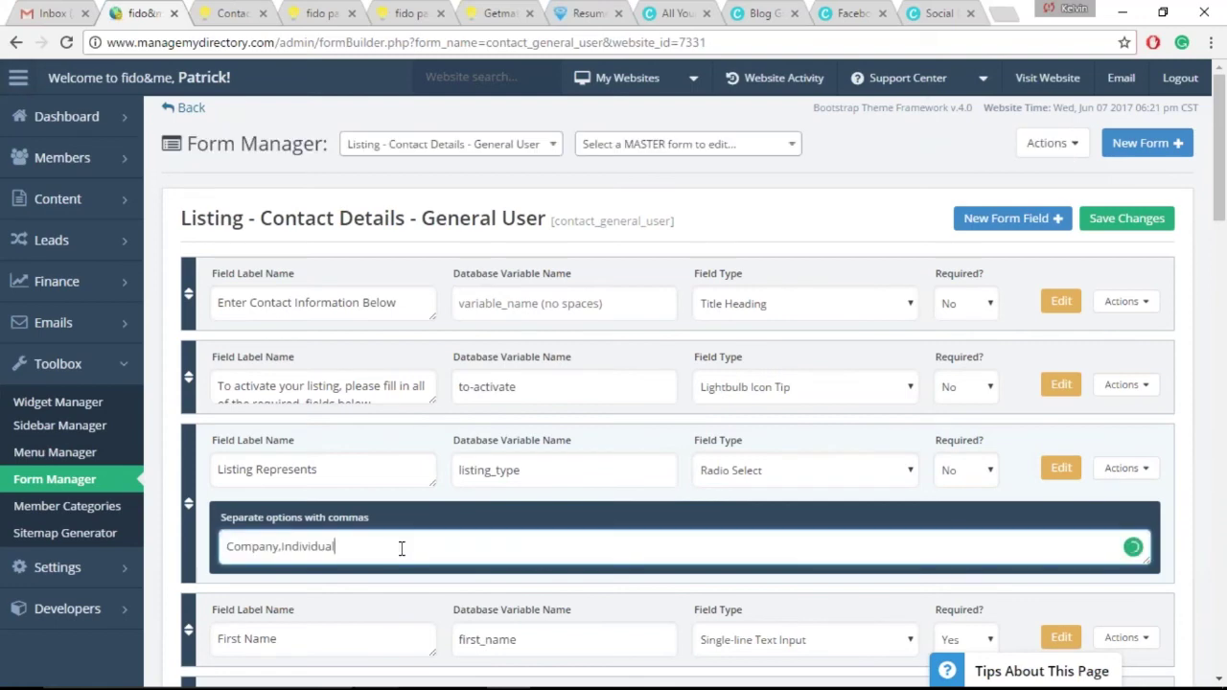
pyautogui.moveTo(281, 546); pyautogui.dragTo(225, 546)
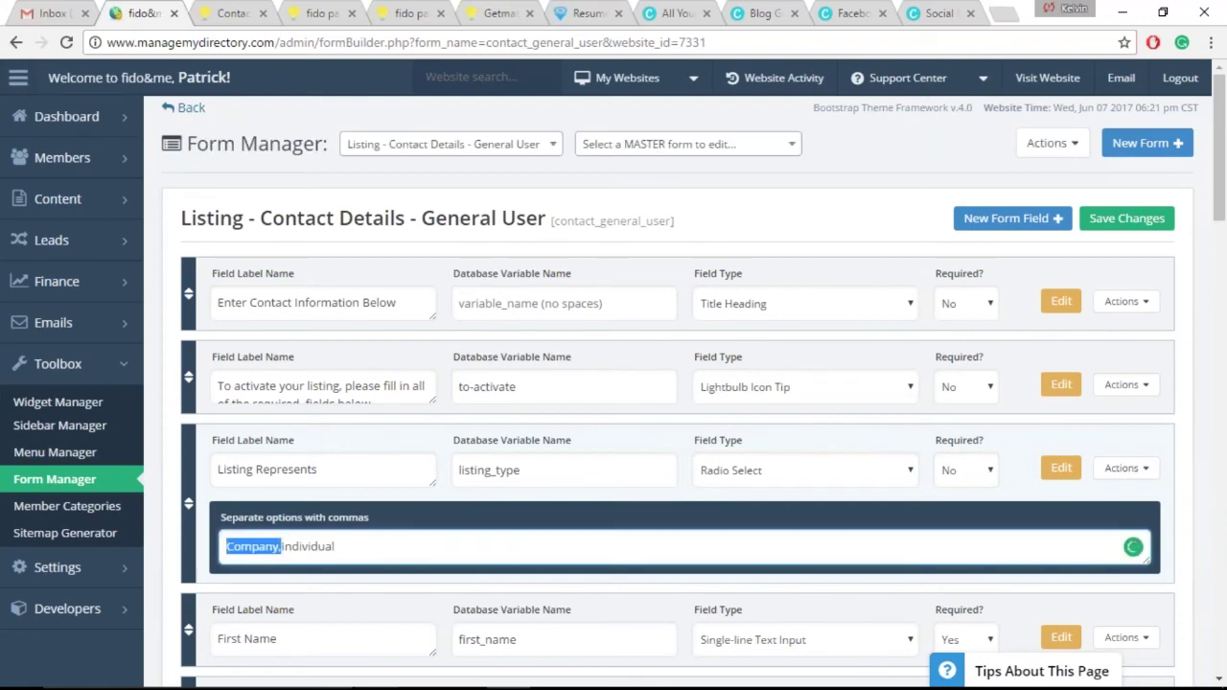
pyautogui.press('BackSpace')
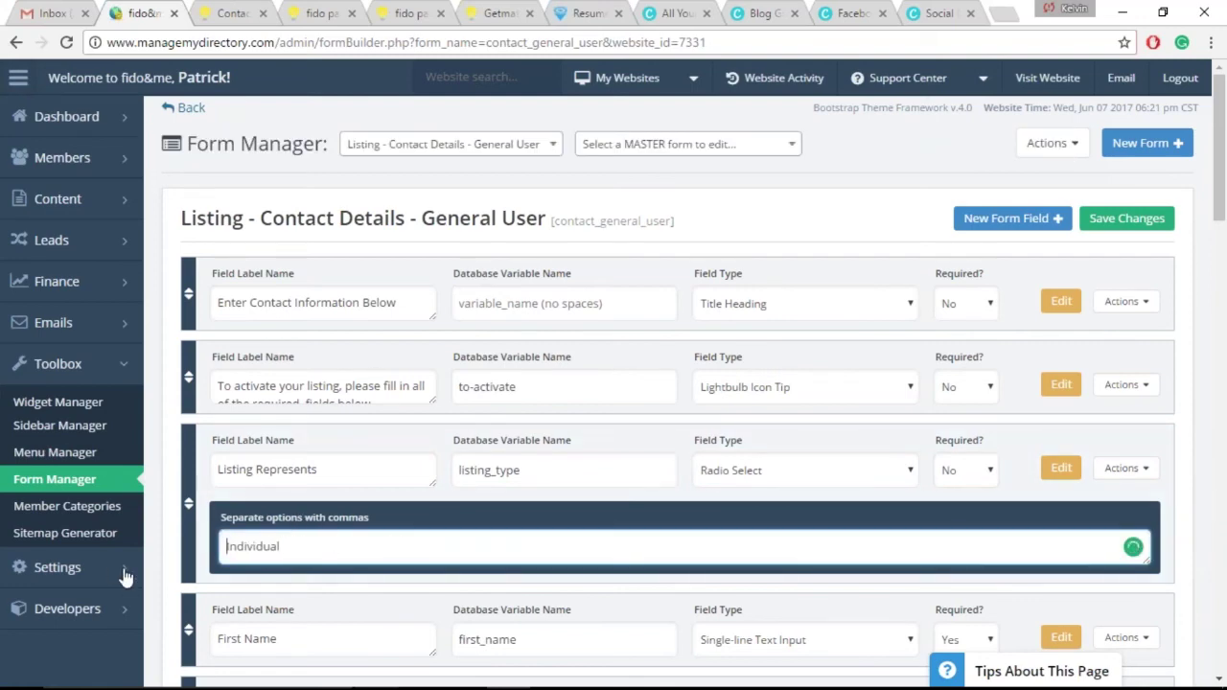
# Step: Relabel the Listing Represents field as "Your Listing Is For An:"
pyautogui.click(319, 468)
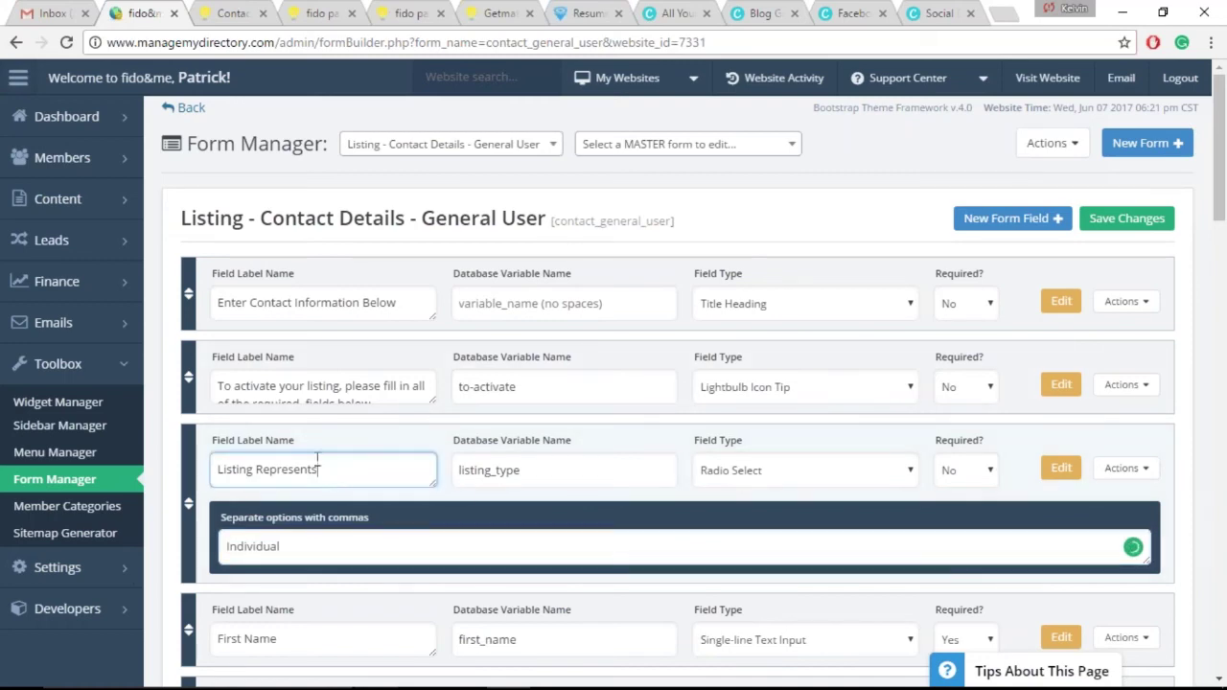
pyautogui.tripleClick(326, 468)
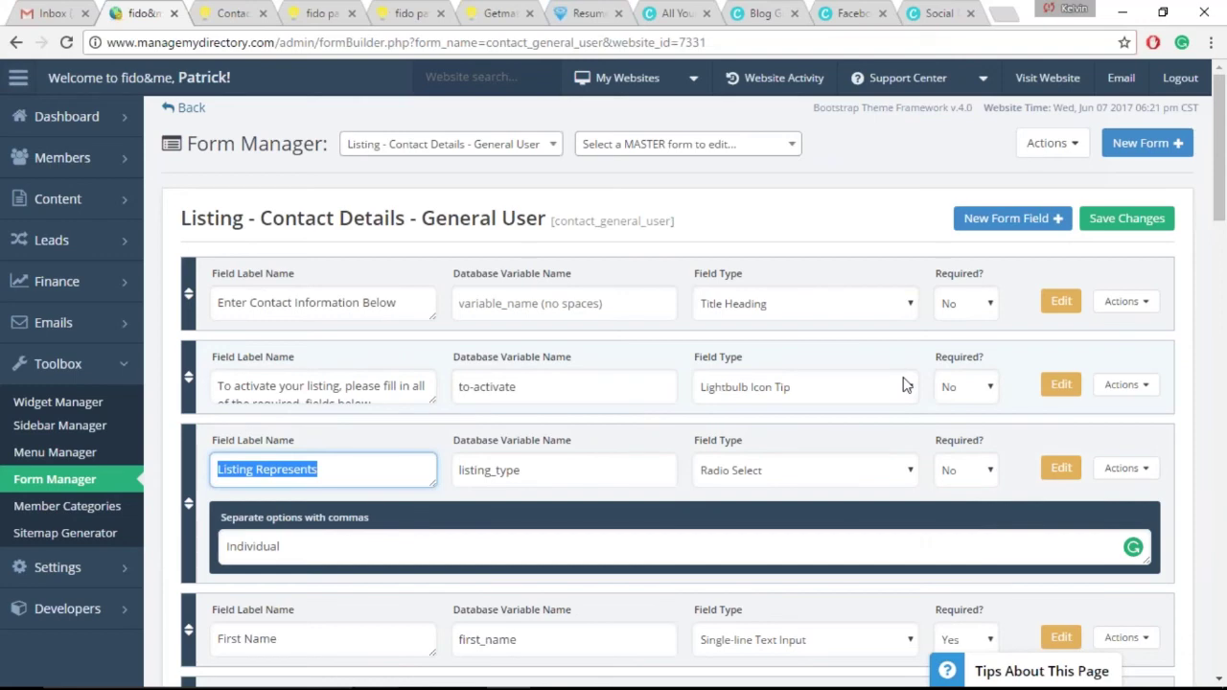
pyautogui.write('Your Li')
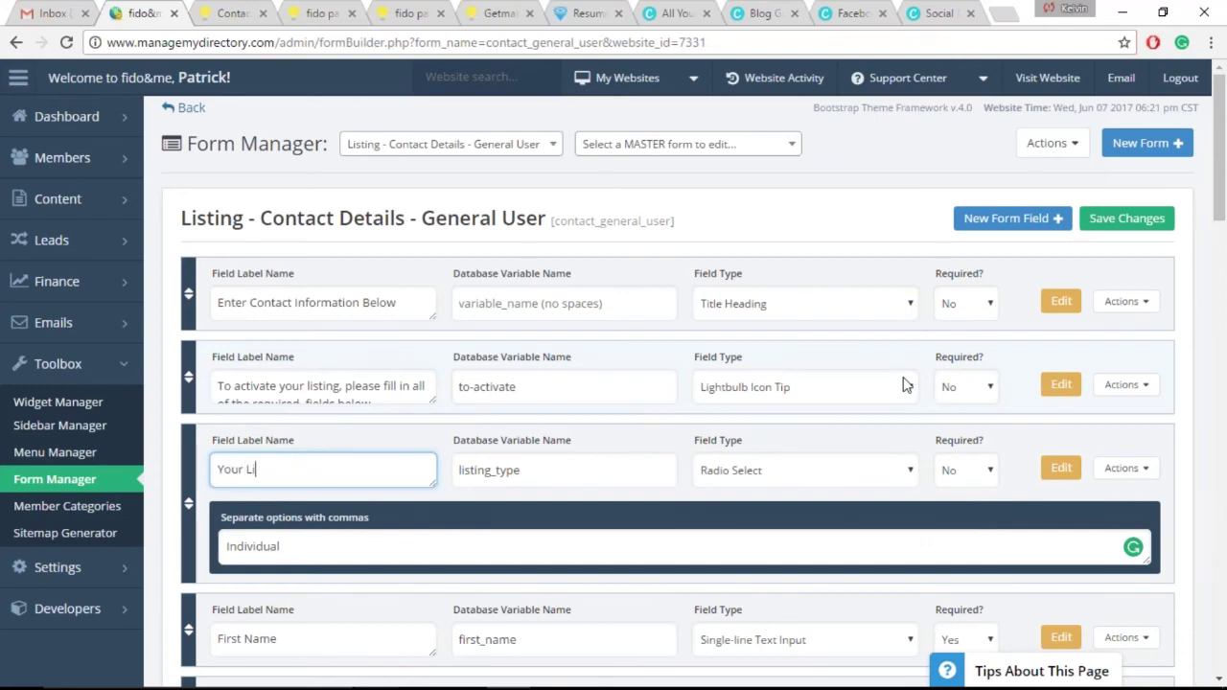
pyautogui.write('sting Is For An:')
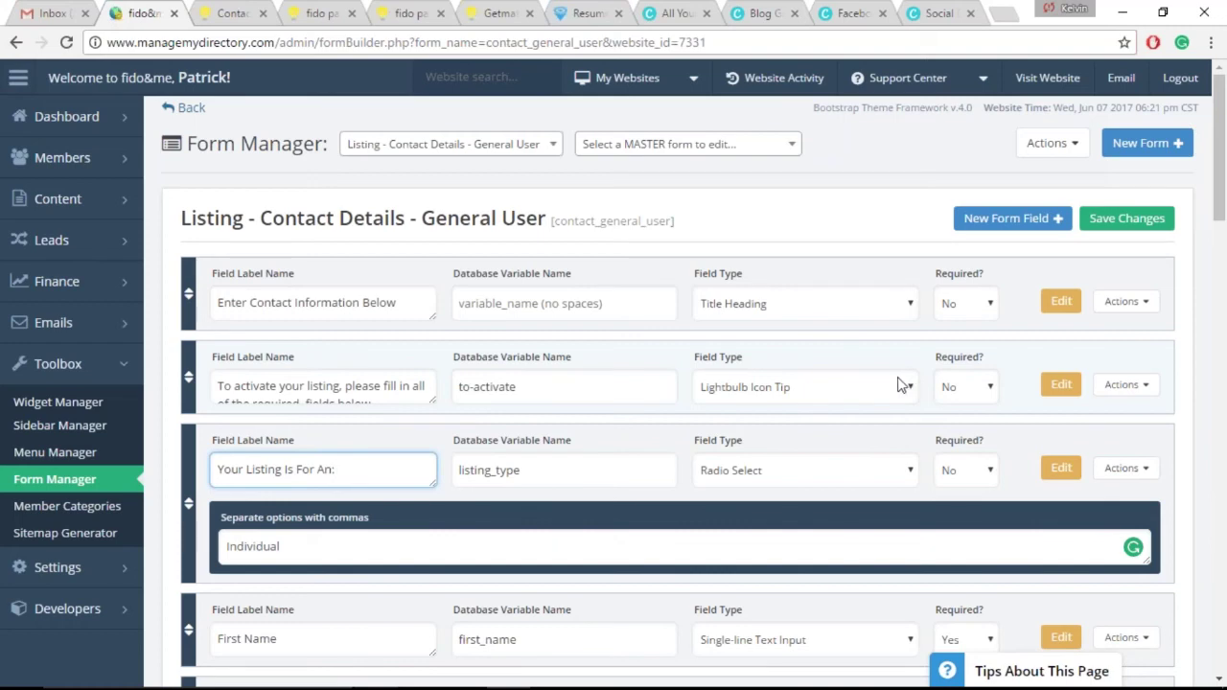
pyautogui.click(356, 543)
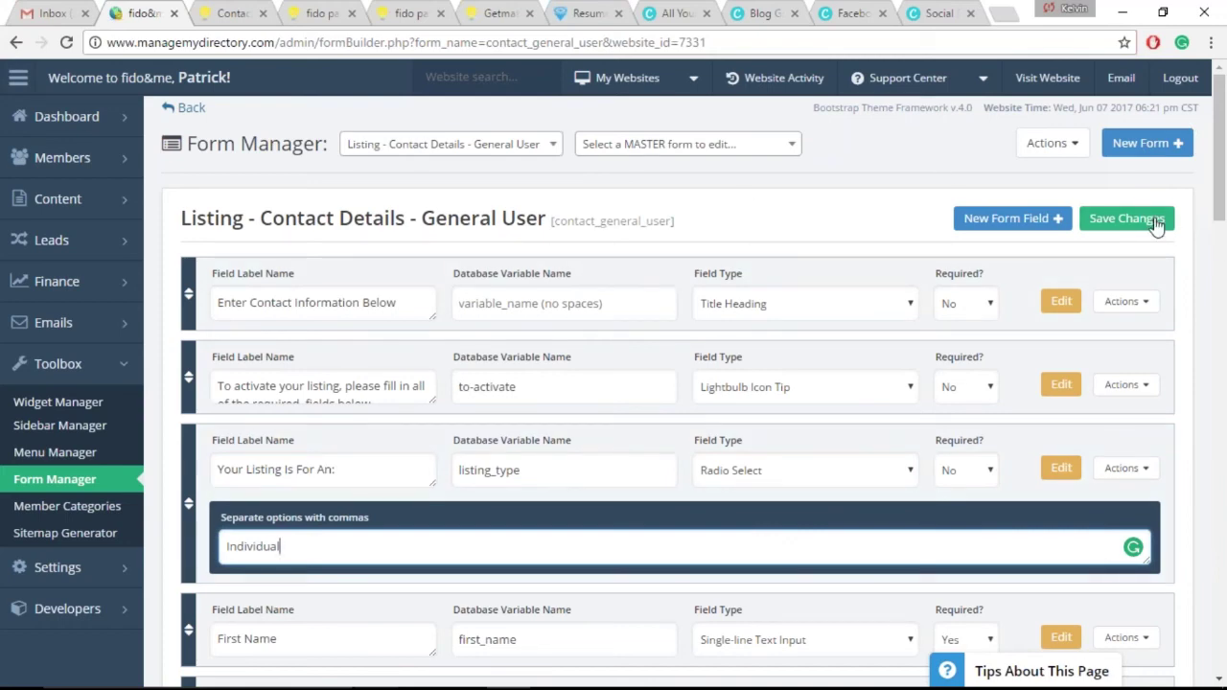
# Step: Add a new form field labelled Pet Name with the database variable name pet_name_2
pyautogui.click(973, 220)
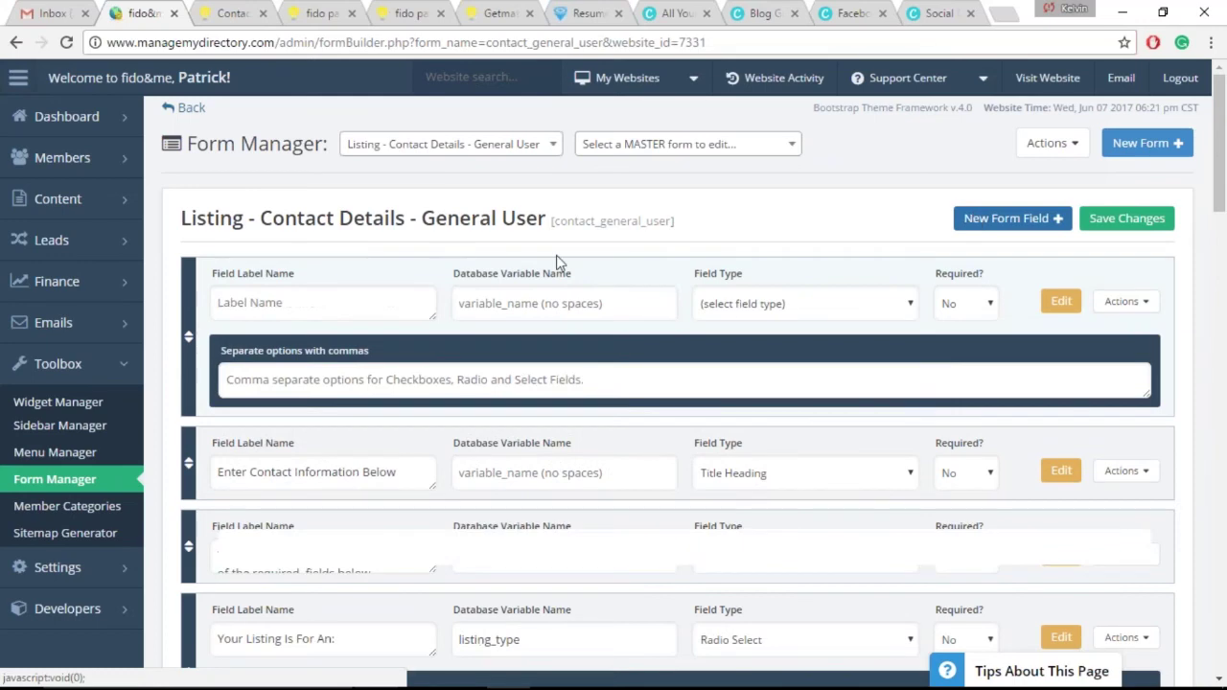
pyautogui.click(346, 309)
pyautogui.write('Pet Name')
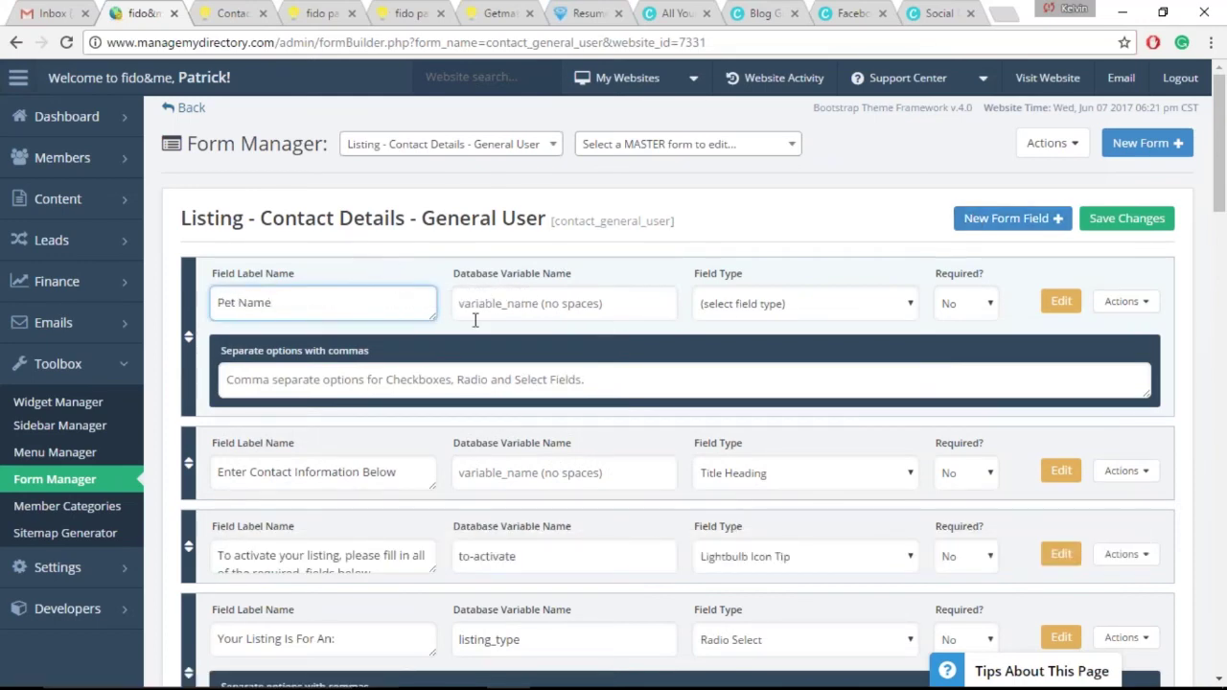
pyautogui.click(475, 316)
pyautogui.write('pet')
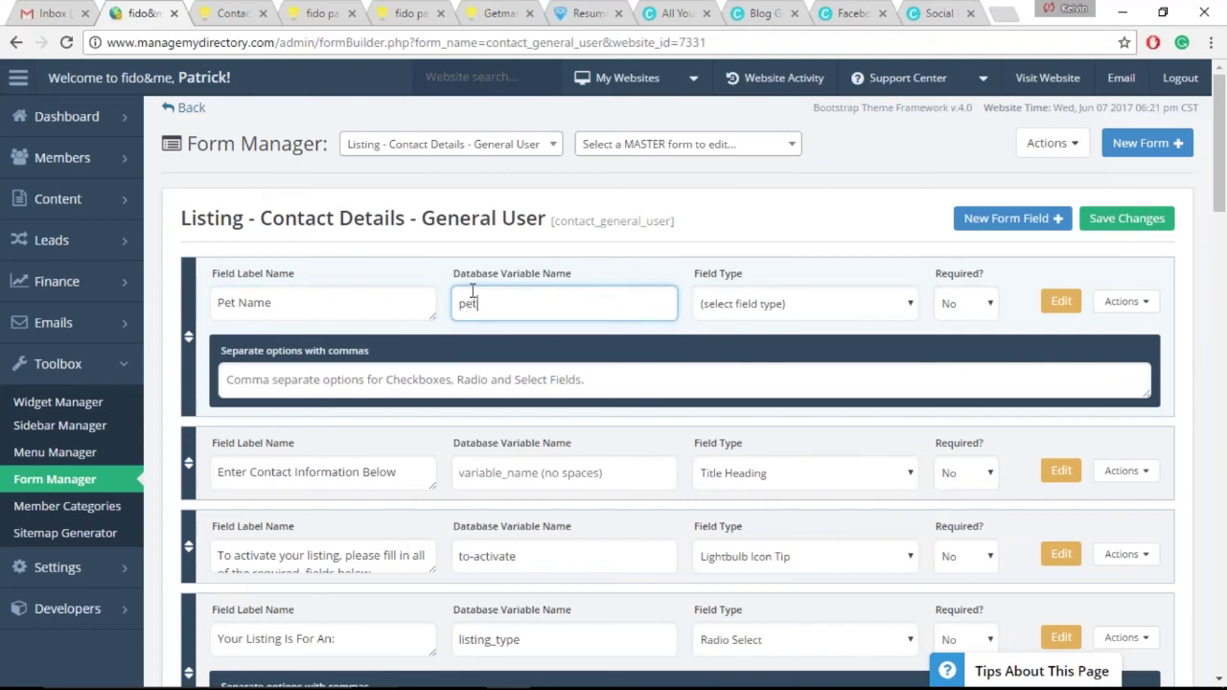
pyautogui.write('_name_2')
pyautogui.moveTo(283, 303); pyautogui.dragTo(213, 303)
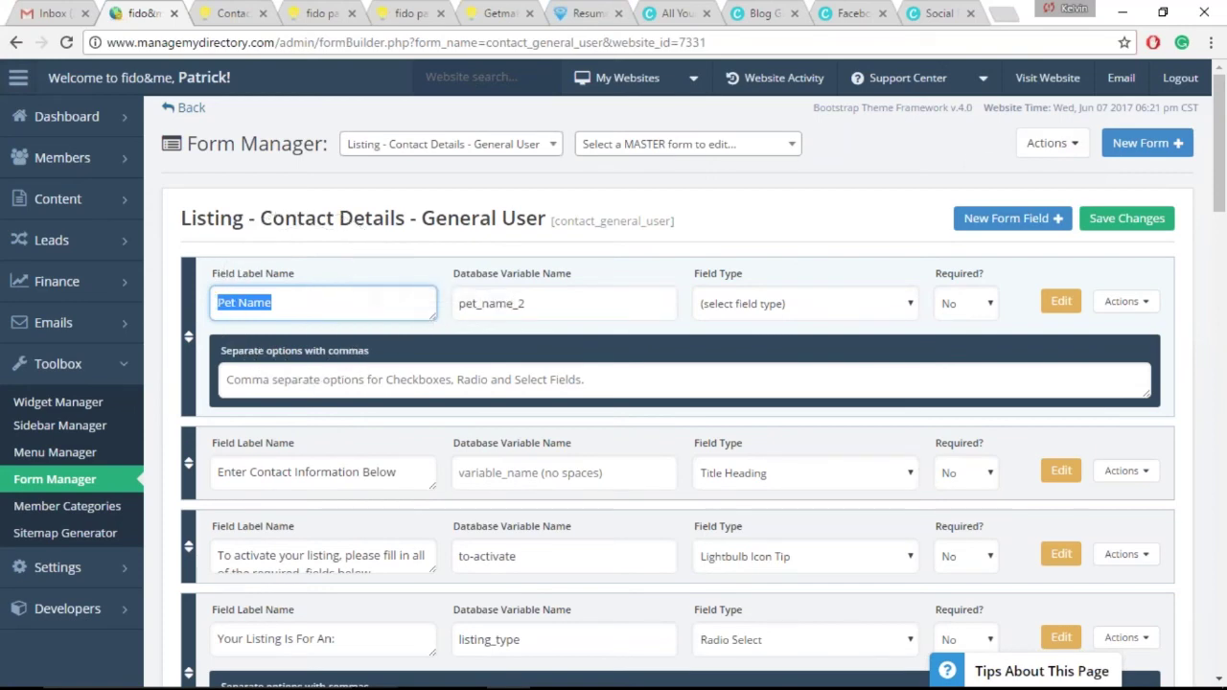
# Step: Set the new Pet Name field's type to Text Input - Single-line and move it directly below the existing Pet Name field
pyautogui.click(860, 307)
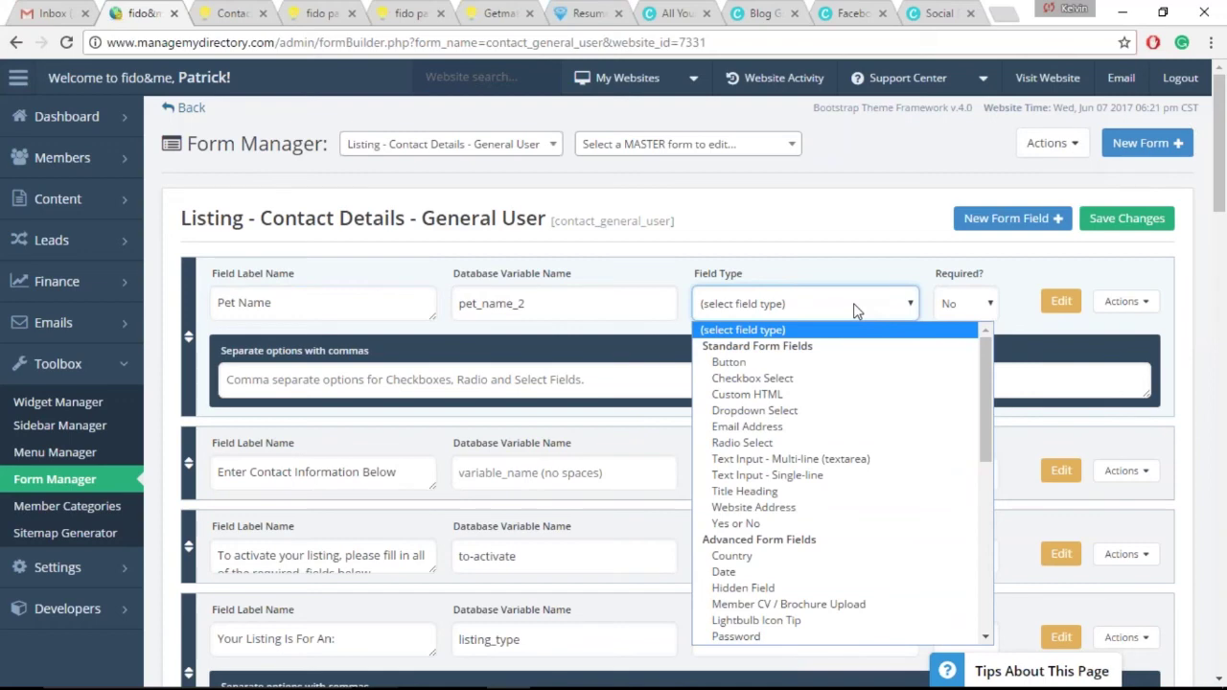
pyautogui.click(812, 486)
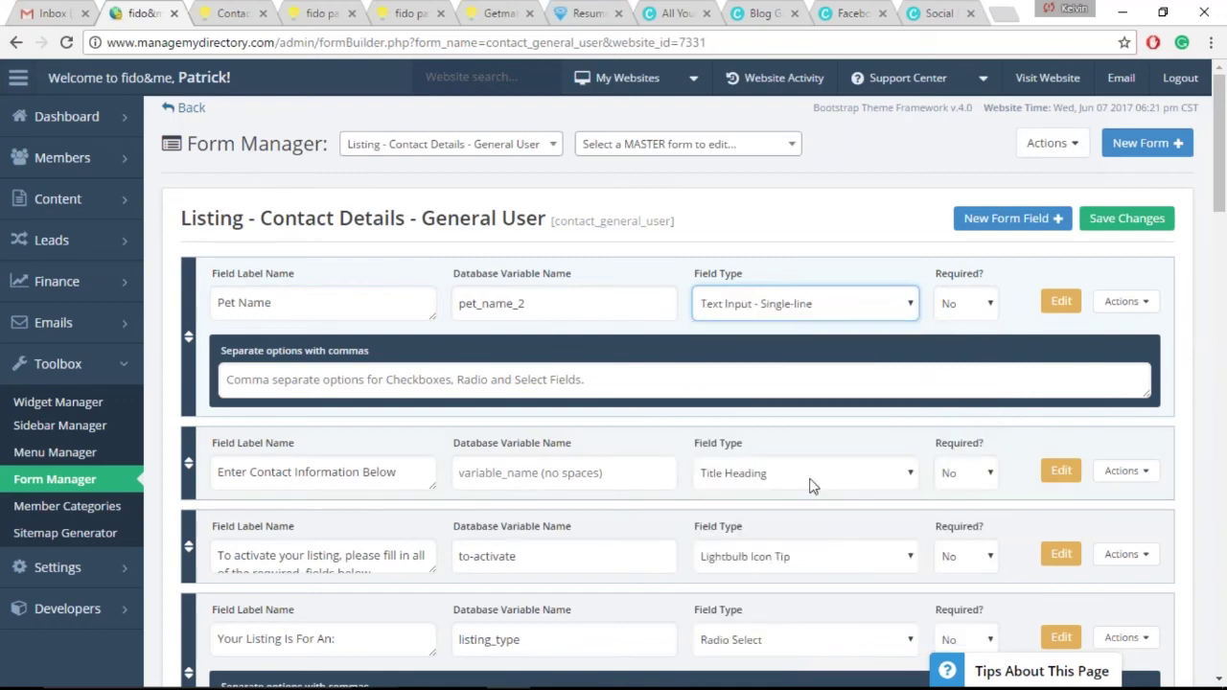
pyautogui.moveTo(633, 273); pyautogui.dragTo(632, 517)
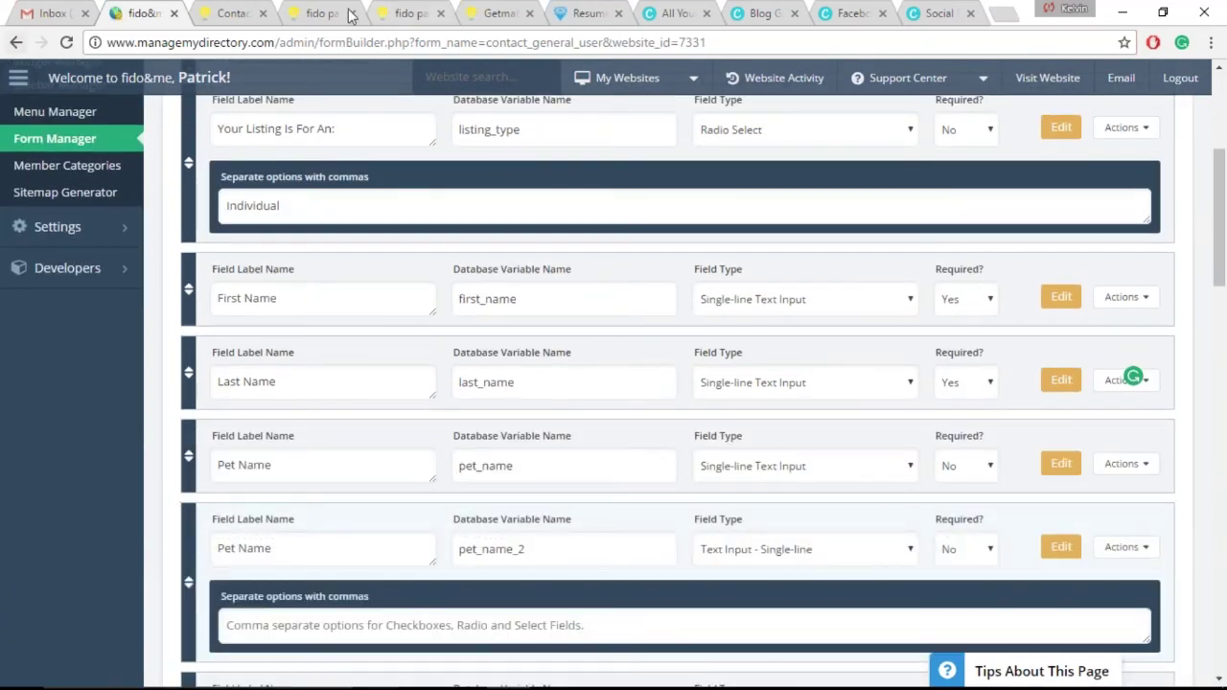
# Step: Look through the fields on the fido&me member contact details page, from the location section to the website links
pyautogui.click(223, 15)
pyautogui.scroll(-3, 1180, 542)
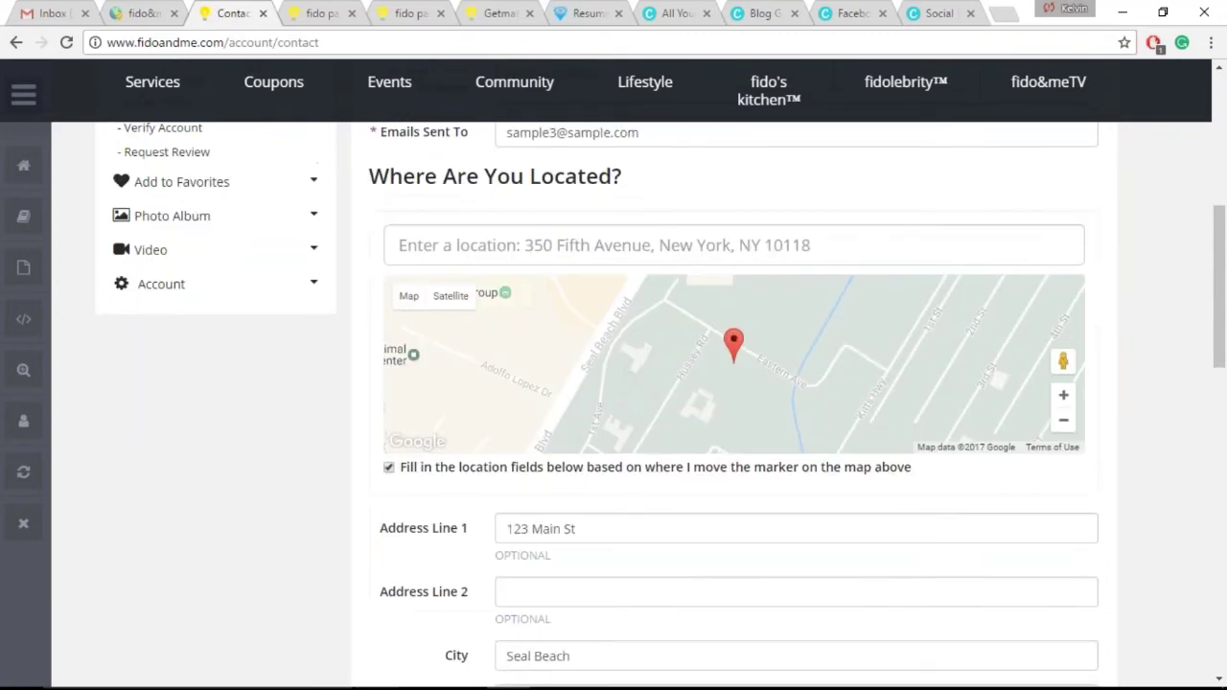
pyautogui.scroll(-5, 1175, 545)
pyautogui.scroll(3, 1152, 454)
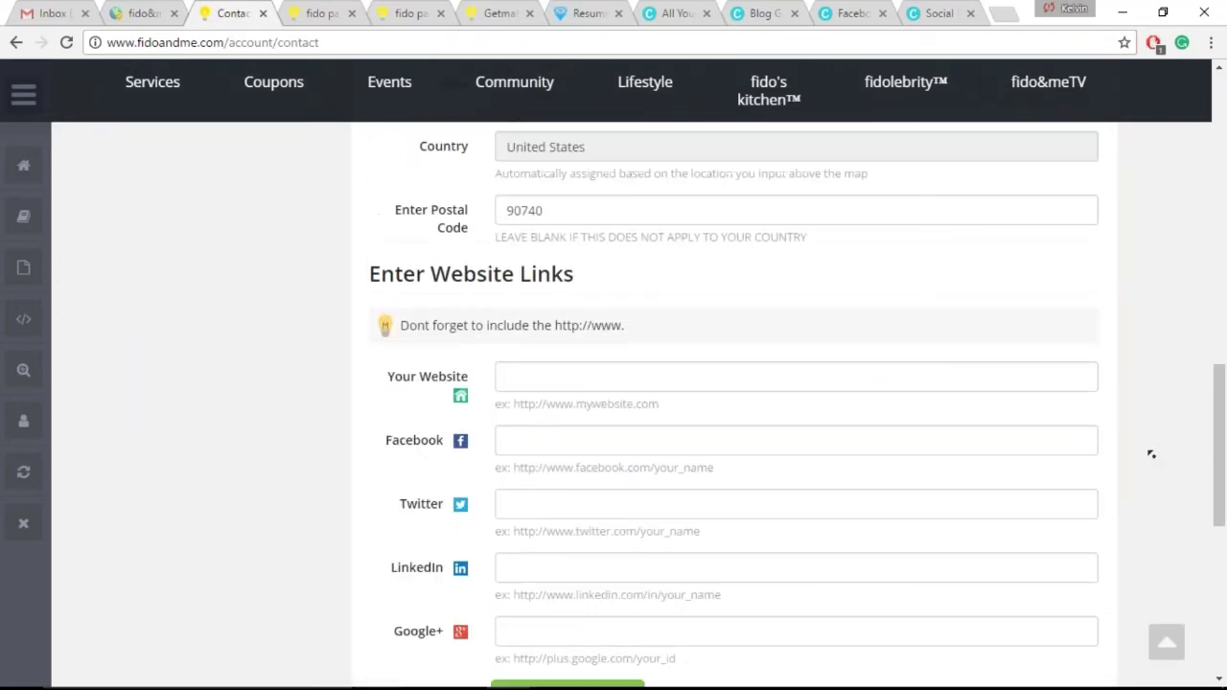
pyautogui.scroll(6, 1152, 454)
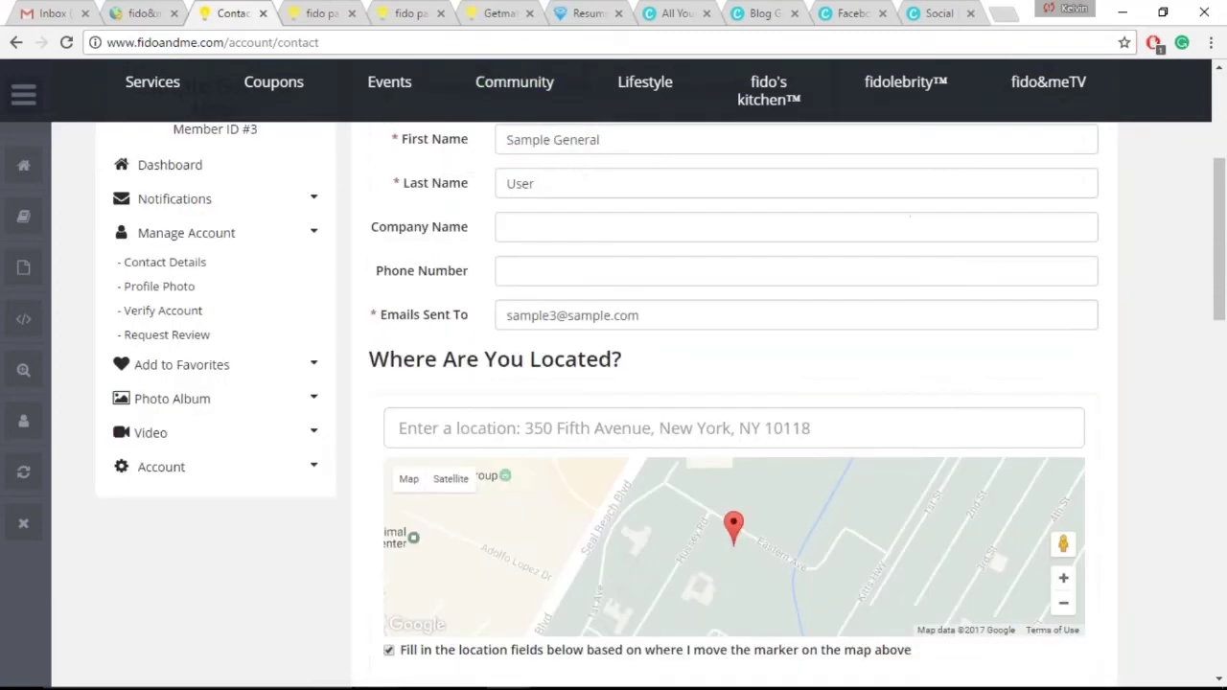
# Step: Acknowledge the form save in the form manager and reload the member contact details page
pyautogui.click(139, 13)
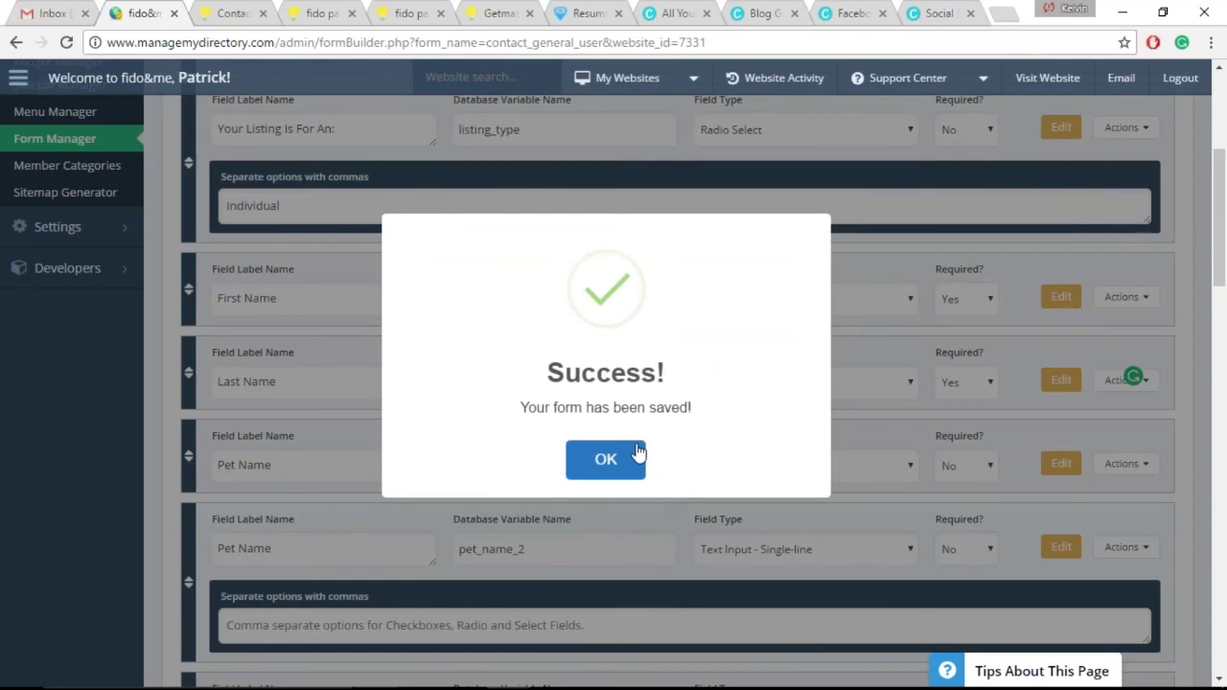
pyautogui.click(637, 454)
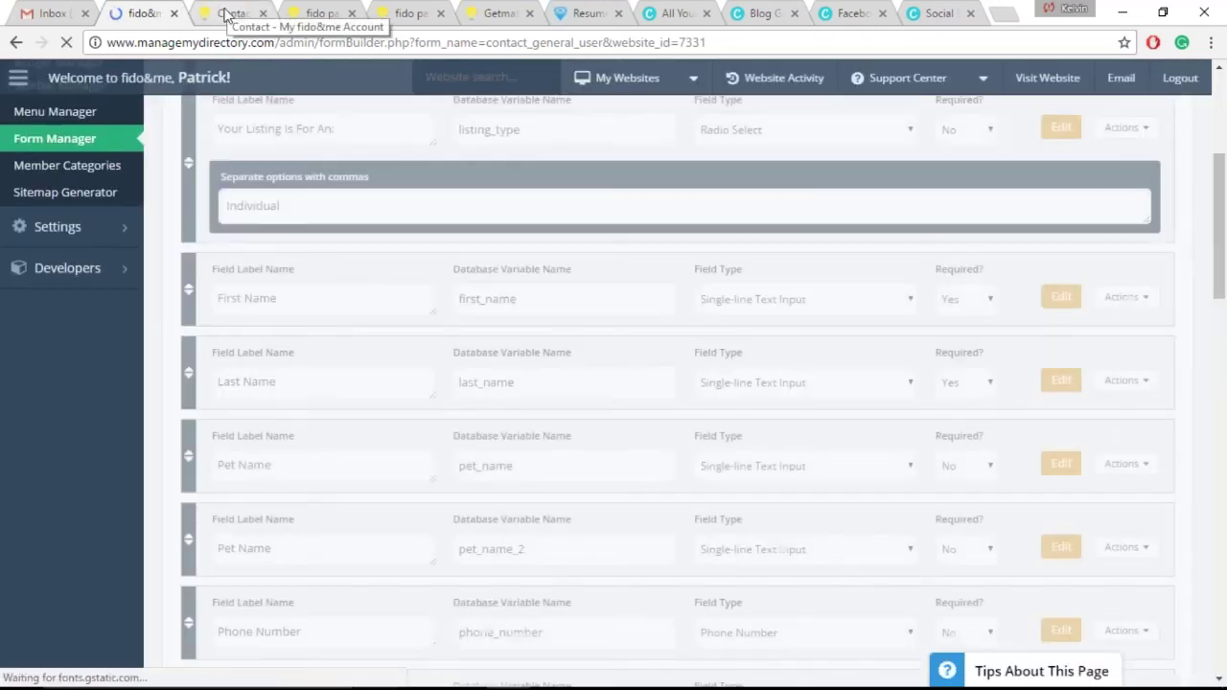
pyautogui.click(227, 13)
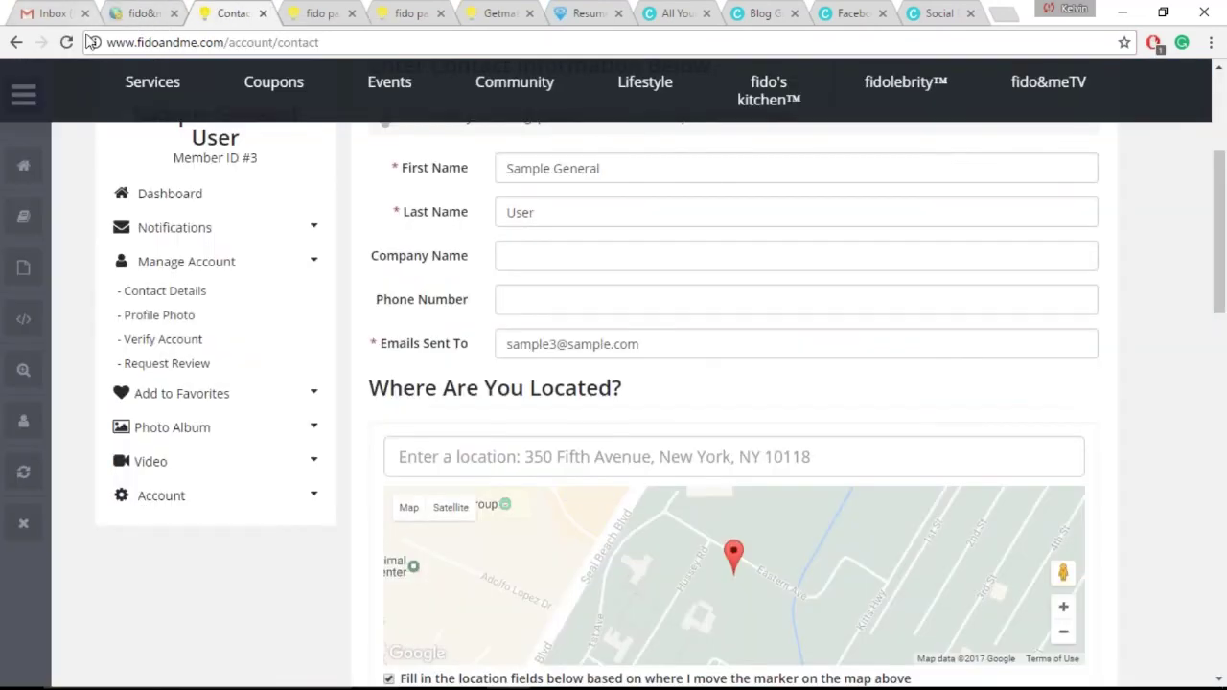
pyautogui.click(66, 42)
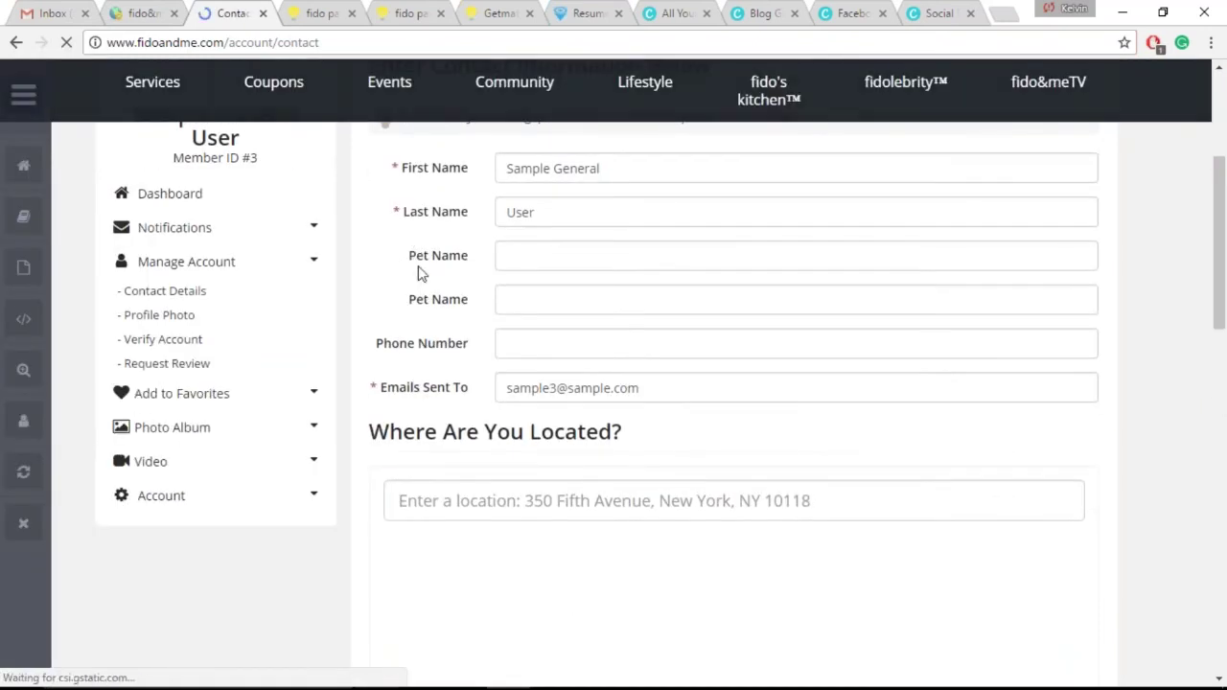
# Step: Check the two Pet Name fields on the reloaded member contact details page
pyautogui.click(414, 255)
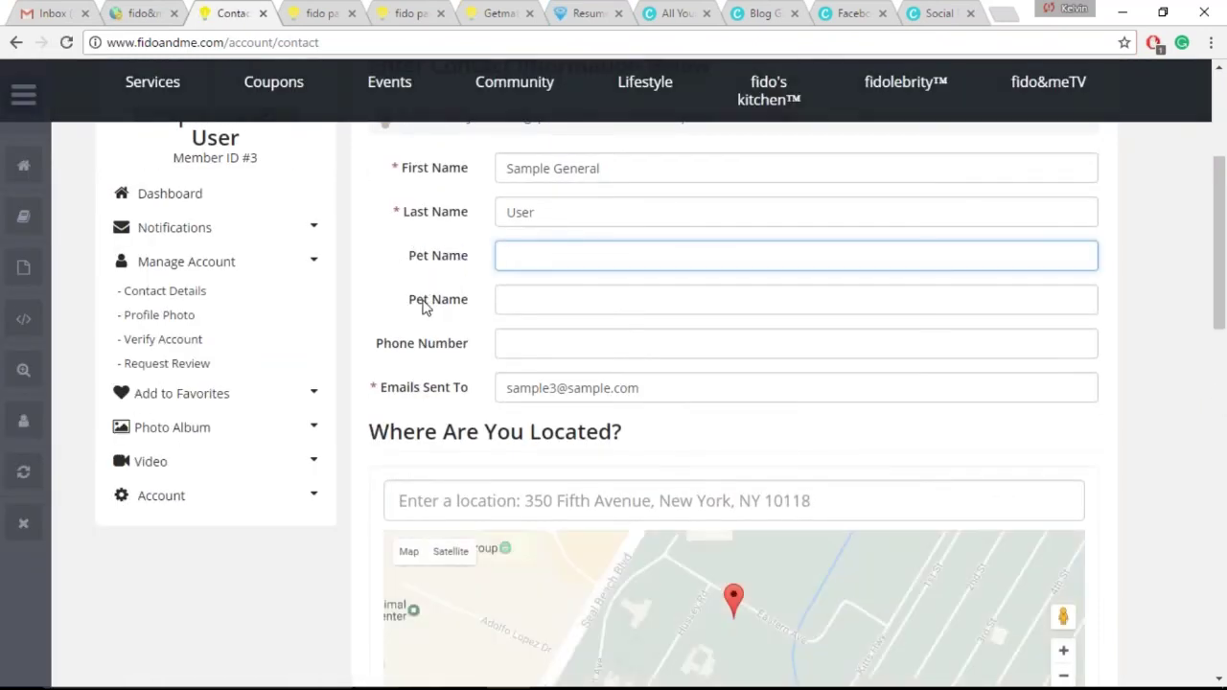
pyautogui.moveTo(425, 305); pyautogui.dragTo(466, 310)
pyautogui.click(466, 310)
pyautogui.click(499, 256)
pyautogui.click(365, 251)
# Step: Examine the location and website link sections of the member contact details page and return to the form manager
pyautogui.scroll(-1, 383, 352)
pyautogui.scroll(-12, 384, 352)
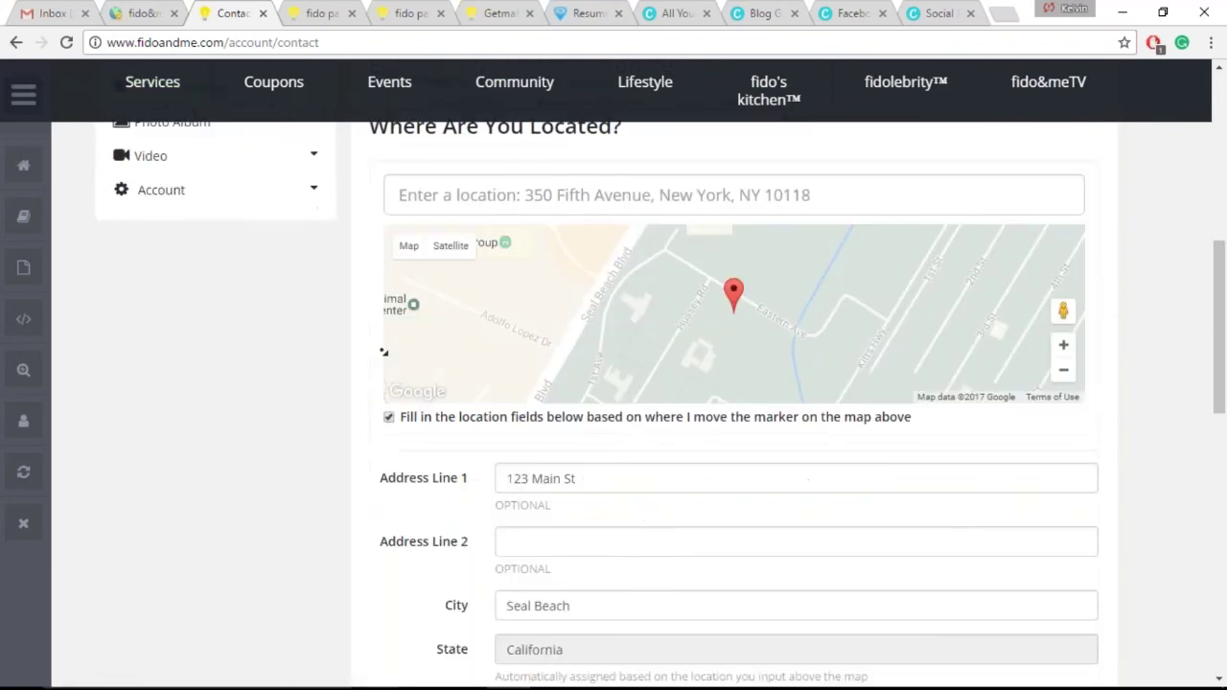
pyautogui.scroll(1, 674, 610)
pyautogui.scroll(1, 326, 387)
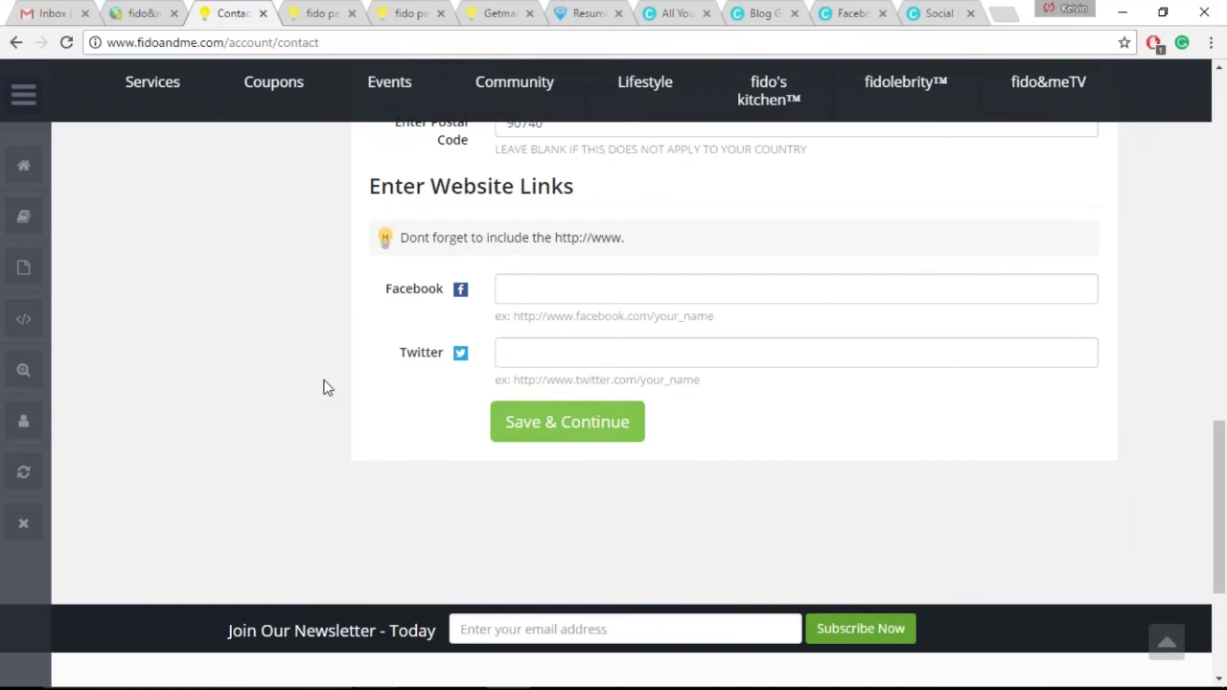
pyautogui.scroll(6, 304, 291)
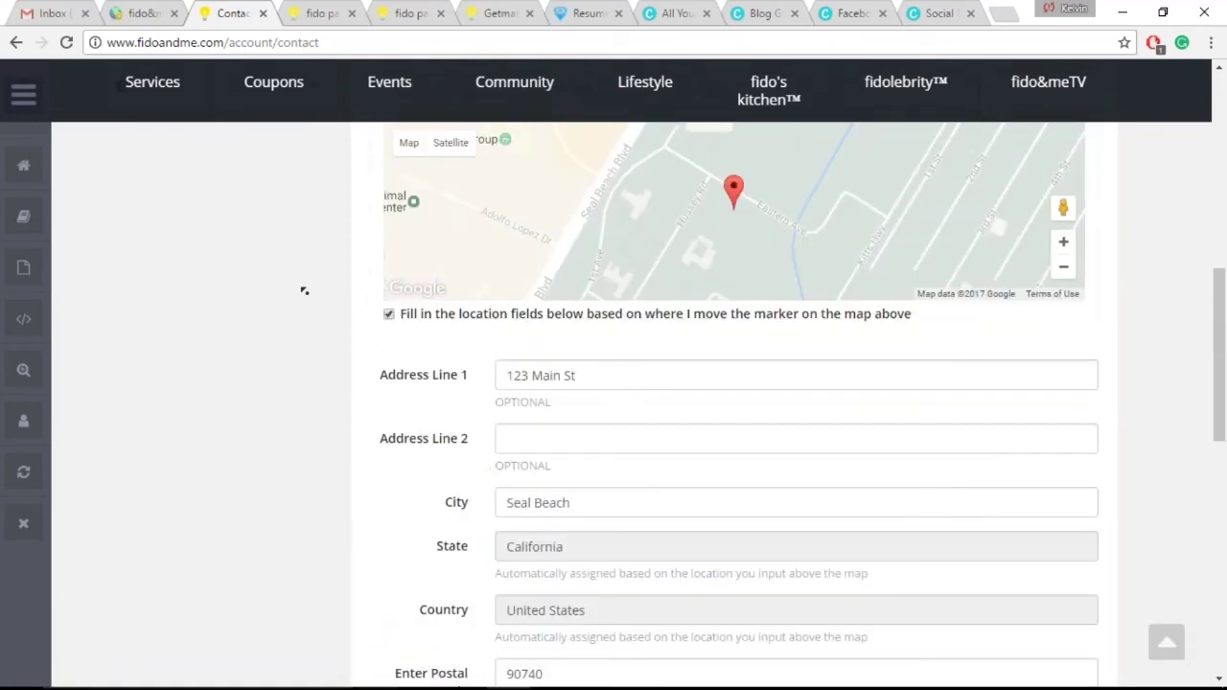
pyautogui.scroll(6, 304, 291)
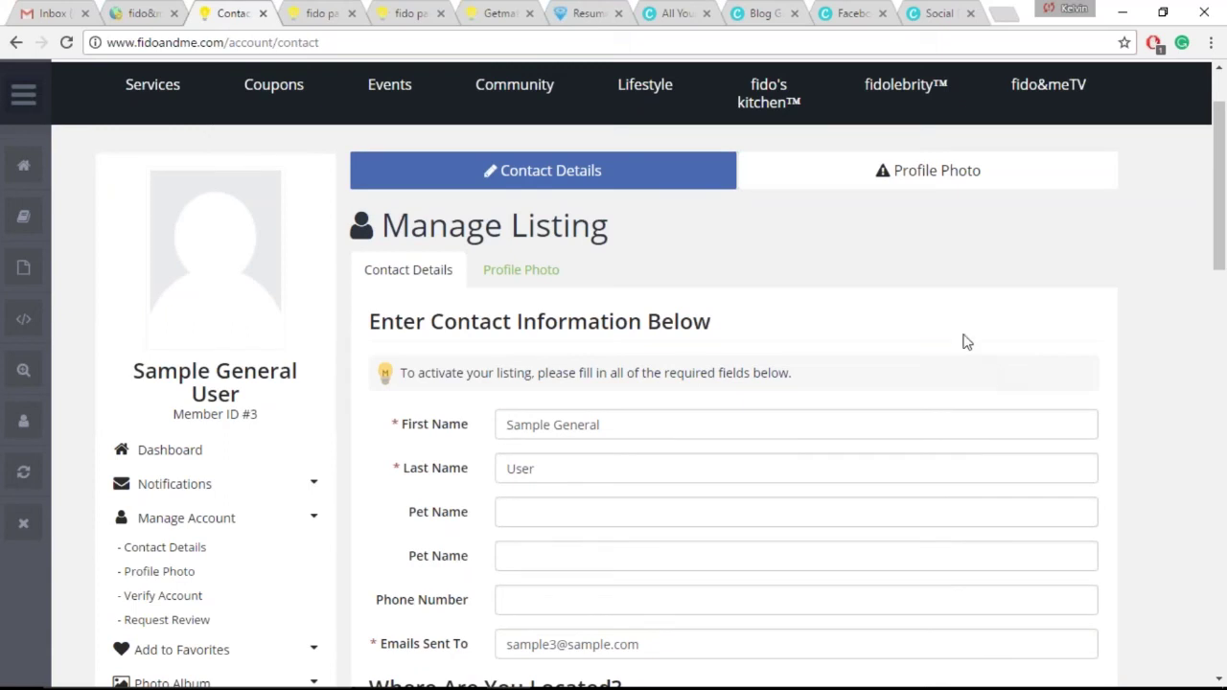
pyautogui.scroll(-15, 213, 502)
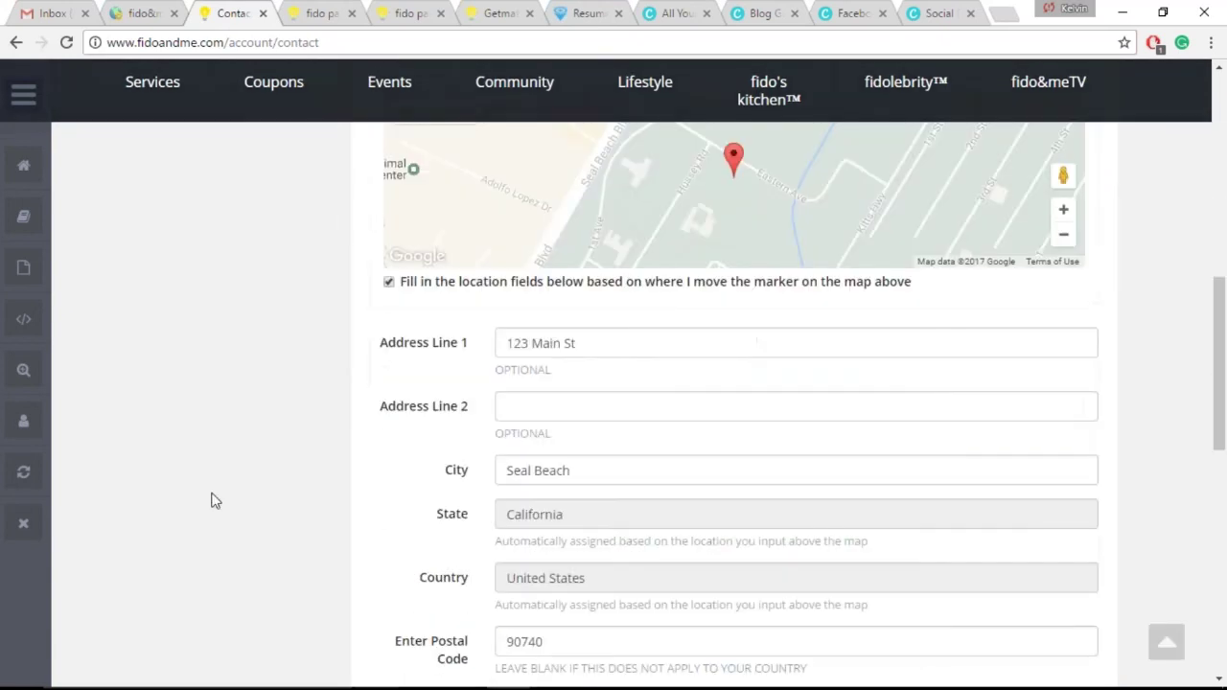
pyautogui.scroll(3, 205, 465)
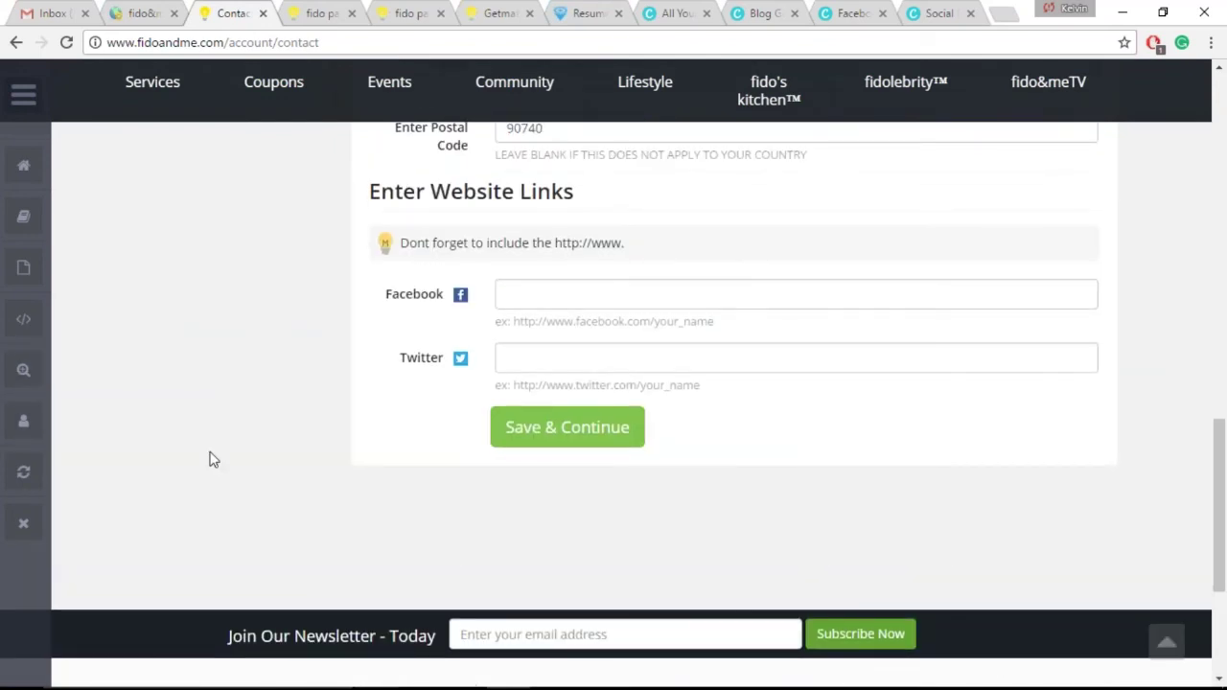
pyautogui.click(131, 9)
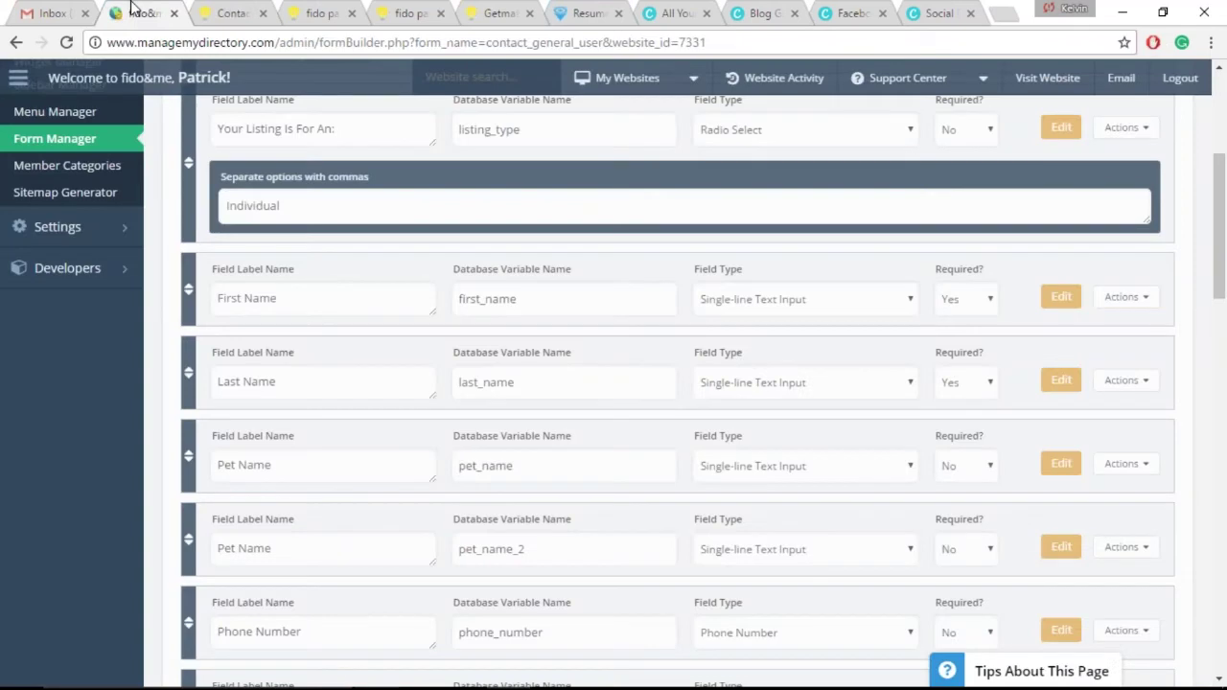
# Step: Change the "Enter Website Links" title heading label in the contact form to "Is Your Dog On Social Media?"
pyautogui.scroll(-8, 63, 383)
pyautogui.scroll(-8, 62, 383)
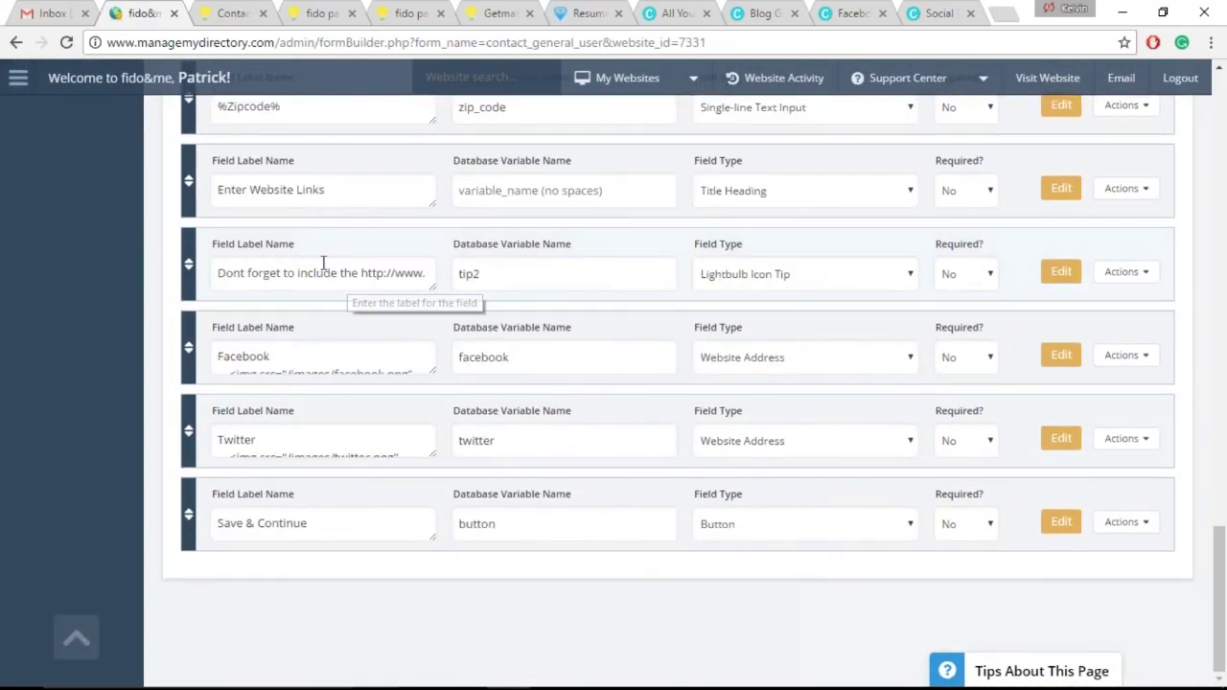
pyautogui.tripleClick(322, 193)
pyautogui.write('Is Your D')
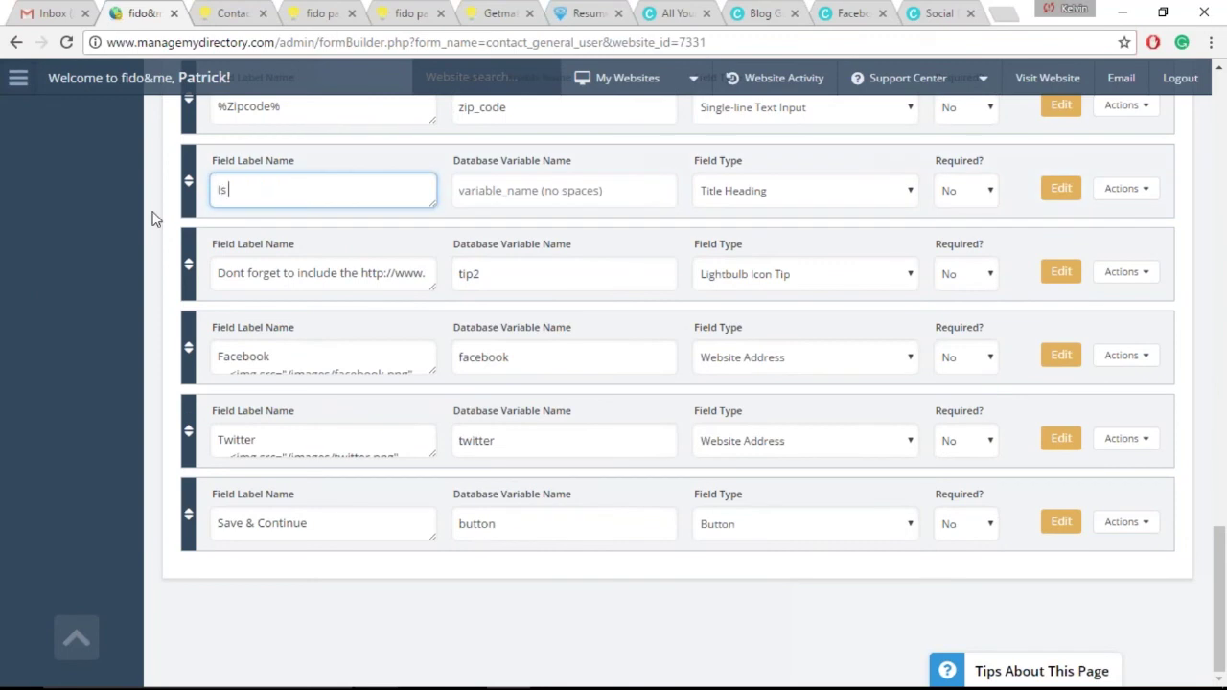
pyautogui.press('BackSpace')
pyautogui.write('Dog ')
pyautogui.write('On Sick')
pyautogui.press('BackSpace')
pyautogui.press('BackSpace')
pyautogui.press('BackSpace')
pyautogui.write('ocial Media')
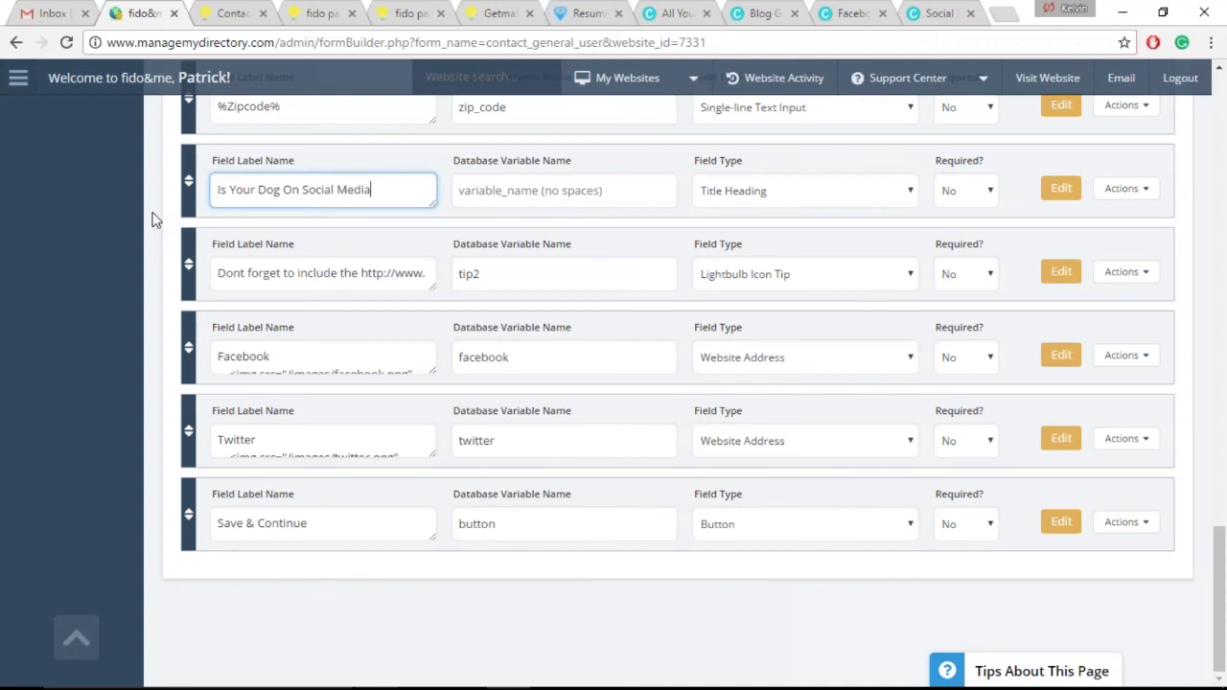
pyautogui.write('?')
pyautogui.click(655, 646)
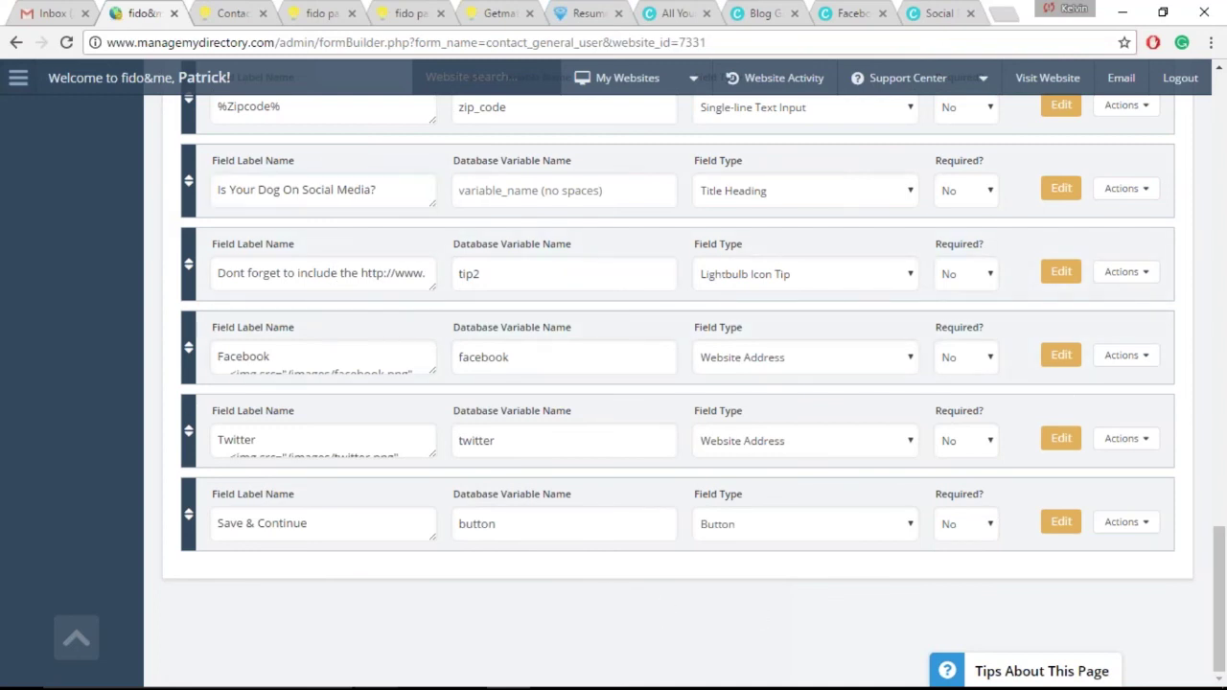
pyautogui.scroll(15, 466, 282)
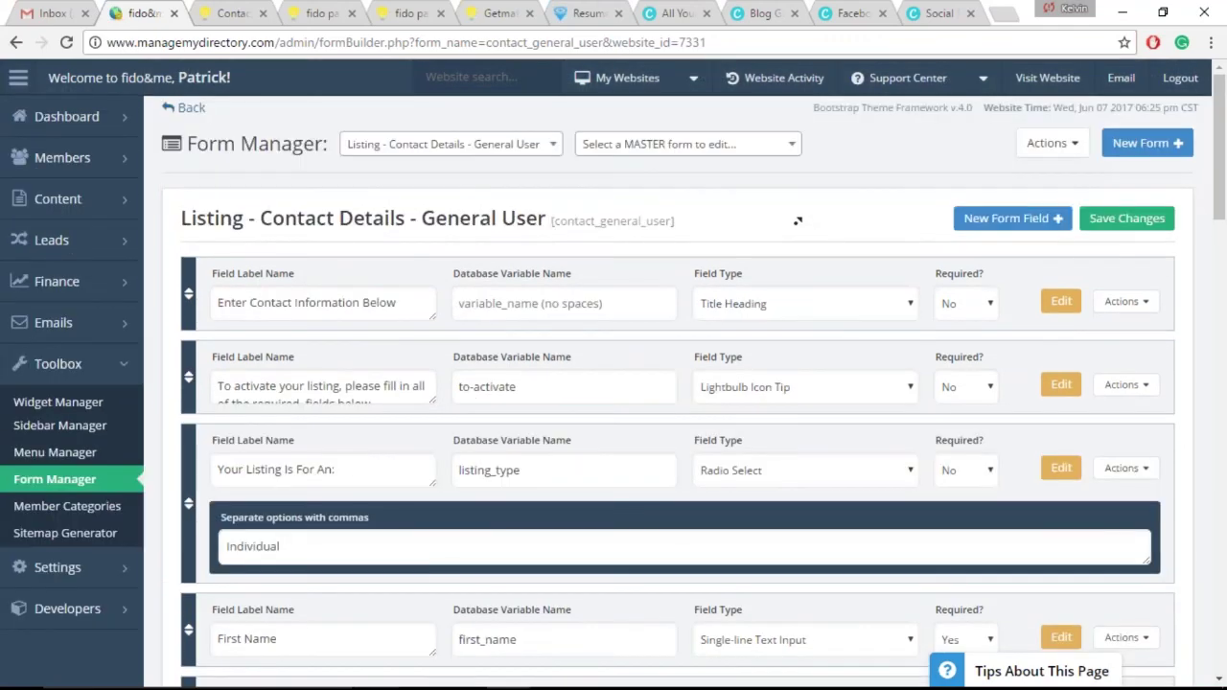
pyautogui.scroll(-15, 857, 392)
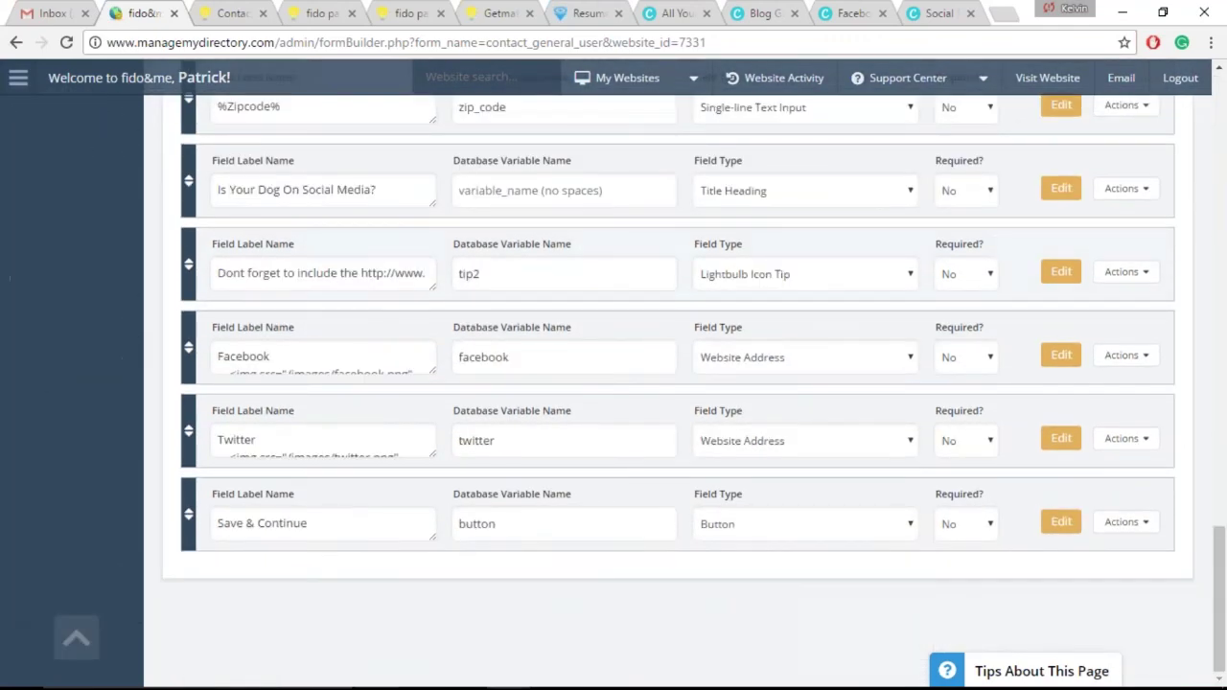
pyautogui.click(400, 186)
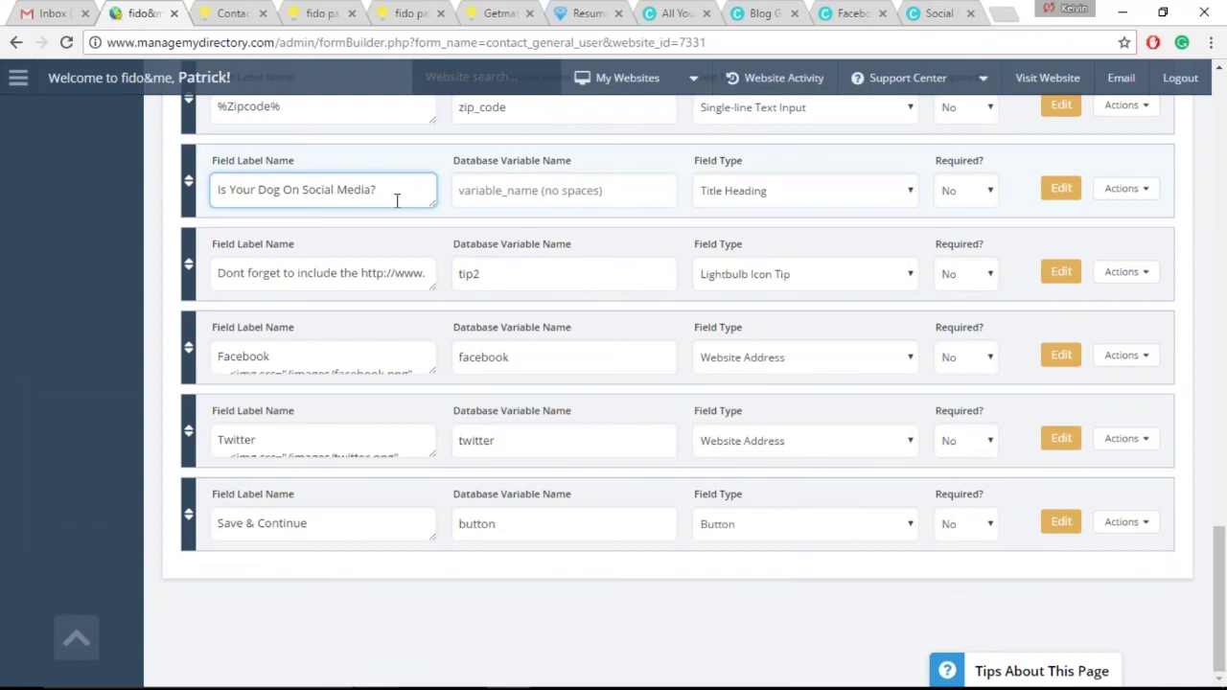
pyautogui.write('Time To <ak')
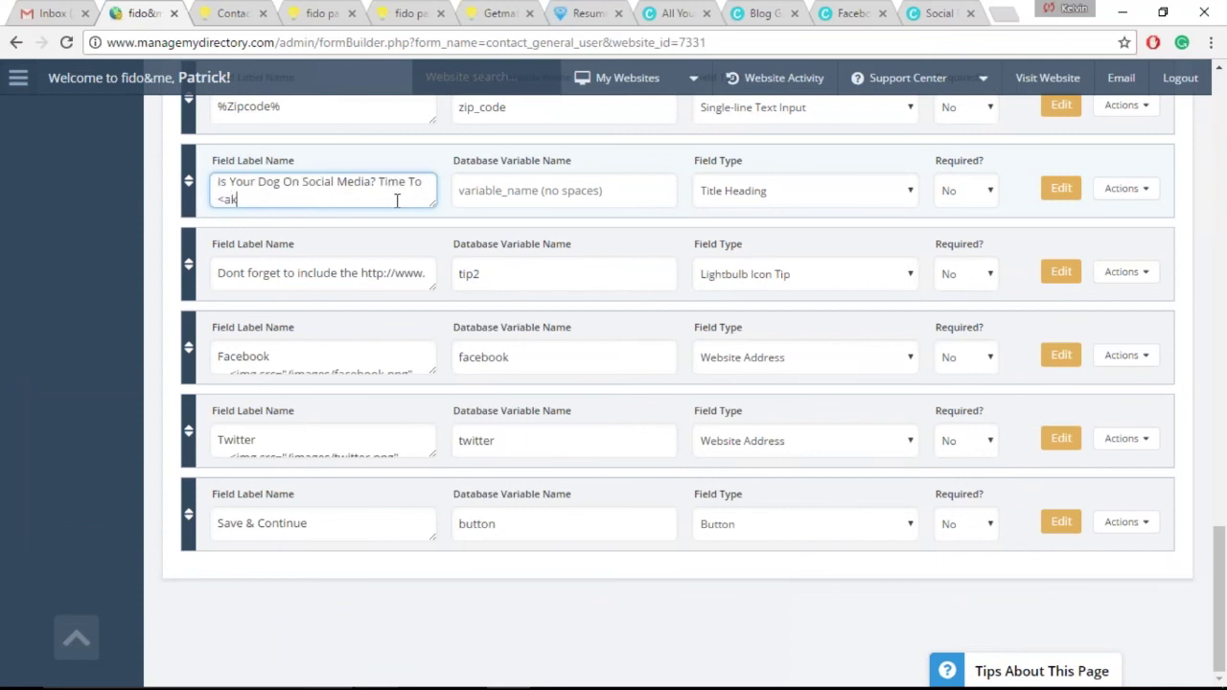
pyautogui.press('BackSpace')
pyautogui.press('BackSpace')
pyautogui.press('BackSpace')
pyautogui.press('BackSpace')
pyautogui.press('BackSpace')
pyautogui.press('BackSpace')
pyautogui.press('BackSpace')
pyautogui.press('BackSpace')
pyautogui.press('BackSpace')
pyautogui.press('BackSpace')
pyautogui.press('BackSpace')
pyautogui.write('Share')
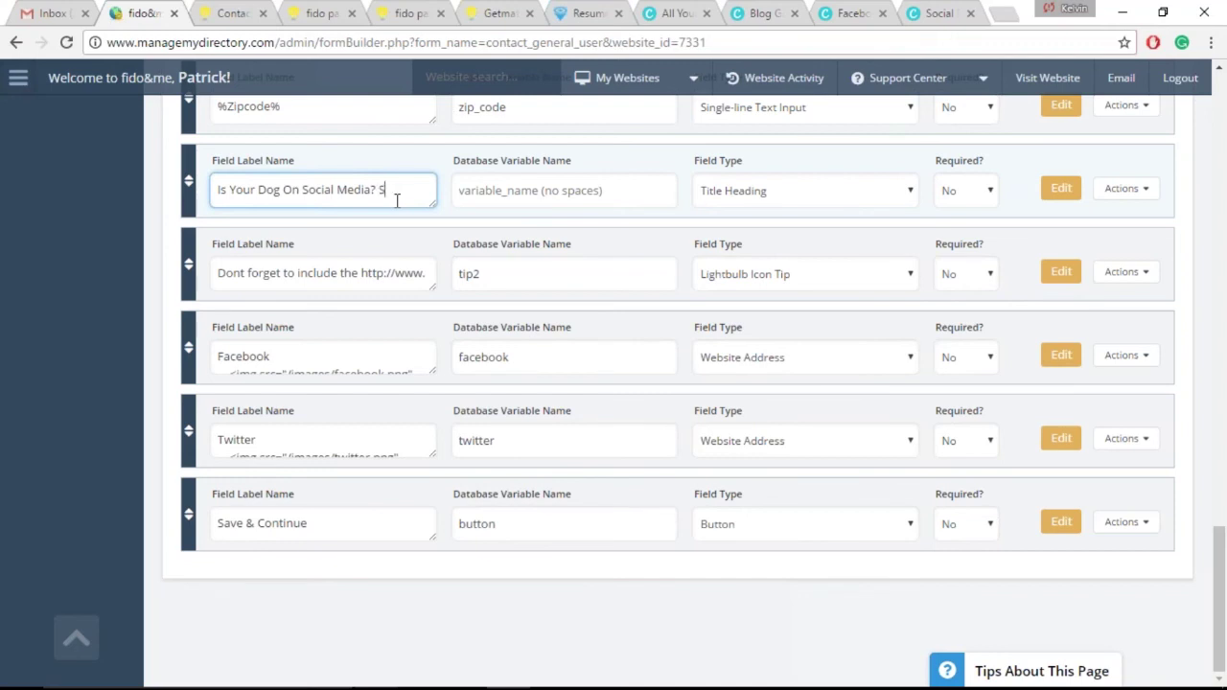
pyautogui.press('BackSpace')
pyautogui.press('BackSpace')
pyautogui.press('BackSpace')
pyautogui.press('BackSpace')
pyautogui.press('BackSpace')
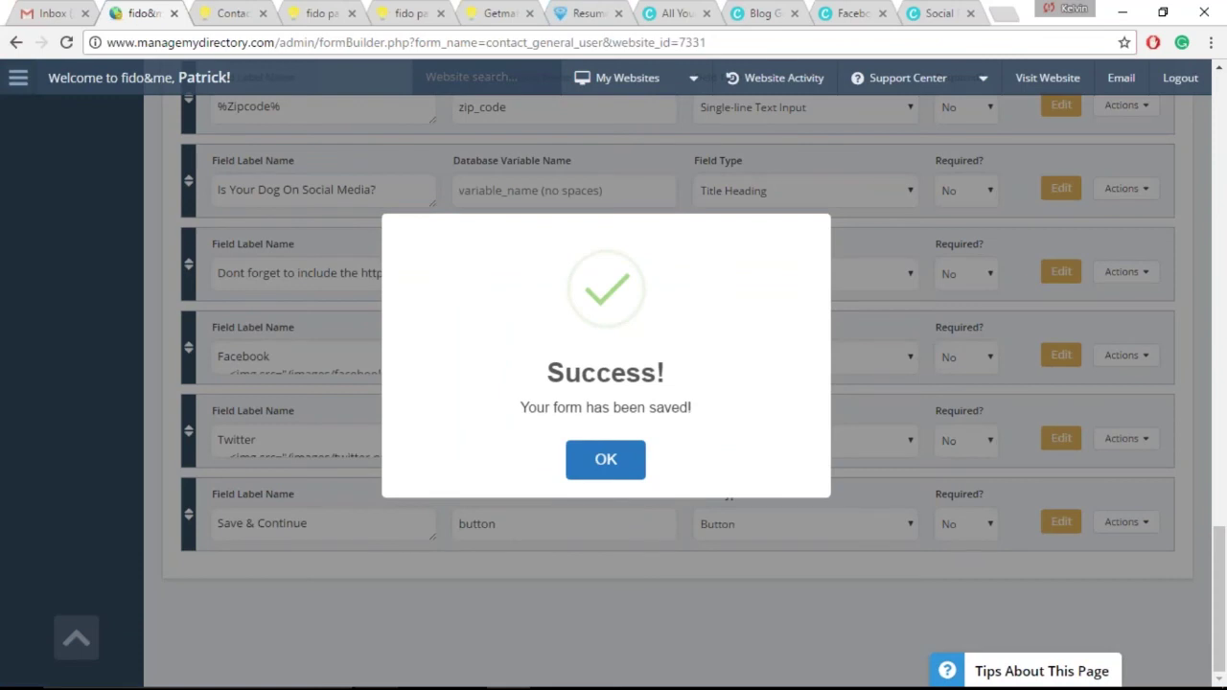
# Step: Reload the fido&me member contact details page and check the heading above the Facebook and Twitter fields
pyautogui.click(230, 12)
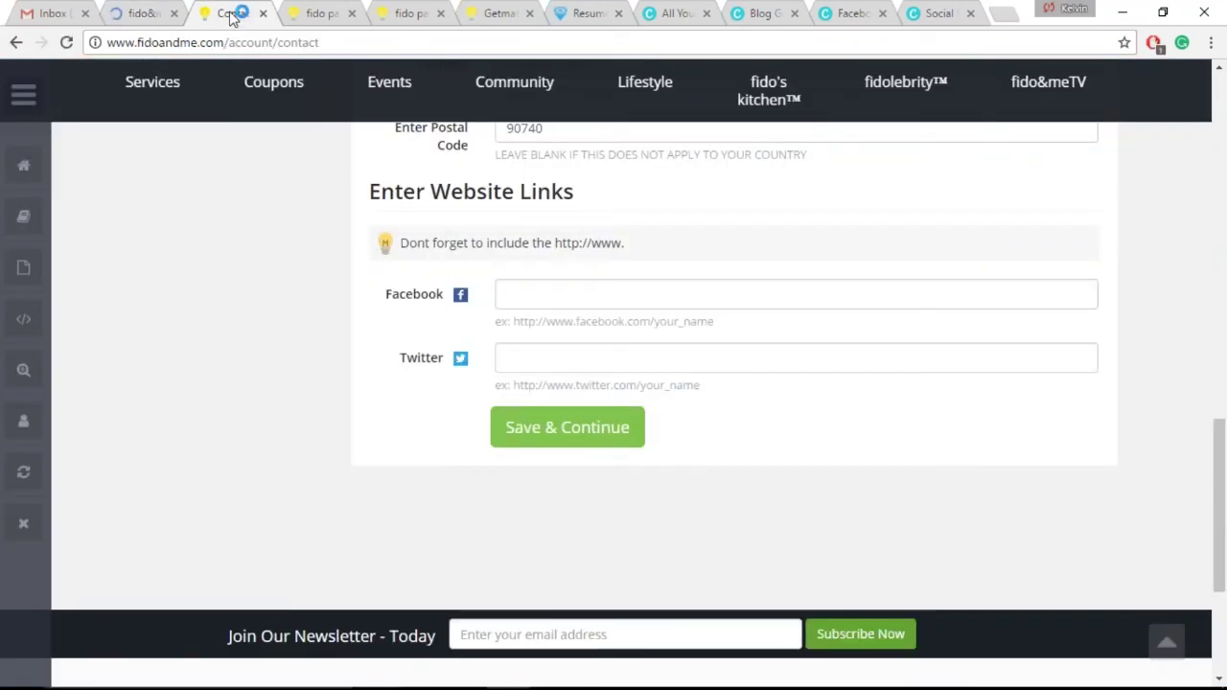
pyautogui.click(66, 42)
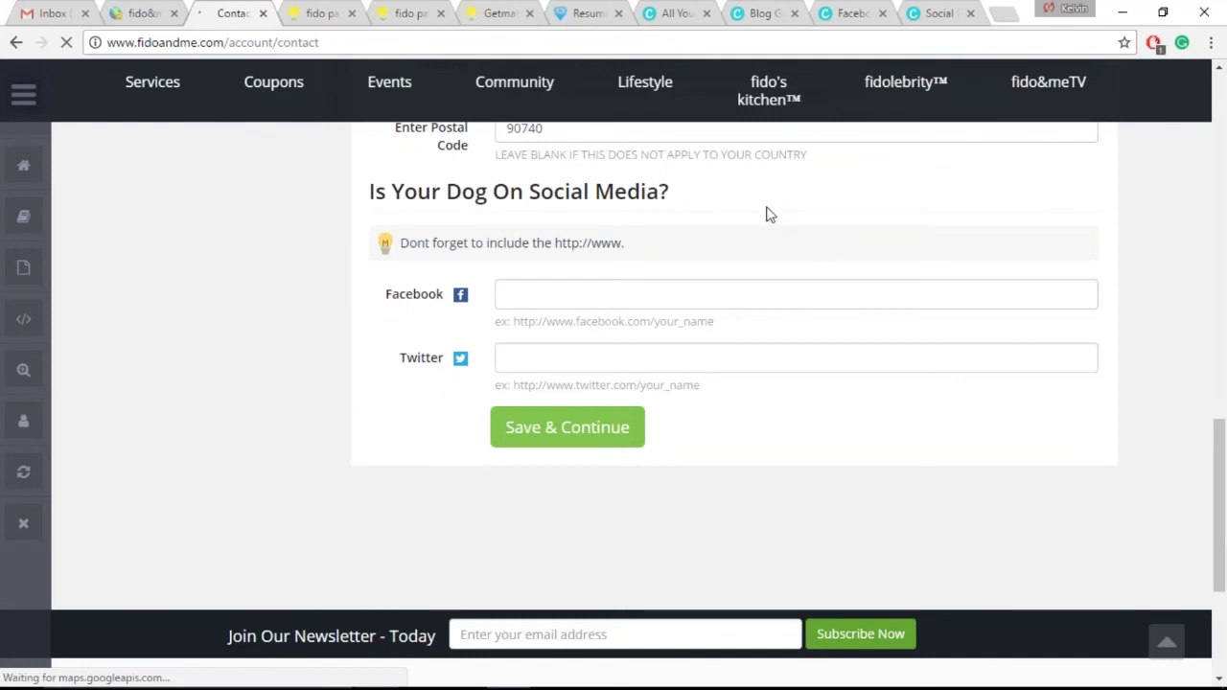
pyautogui.moveTo(767, 206); pyautogui.dragTo(368, 191)
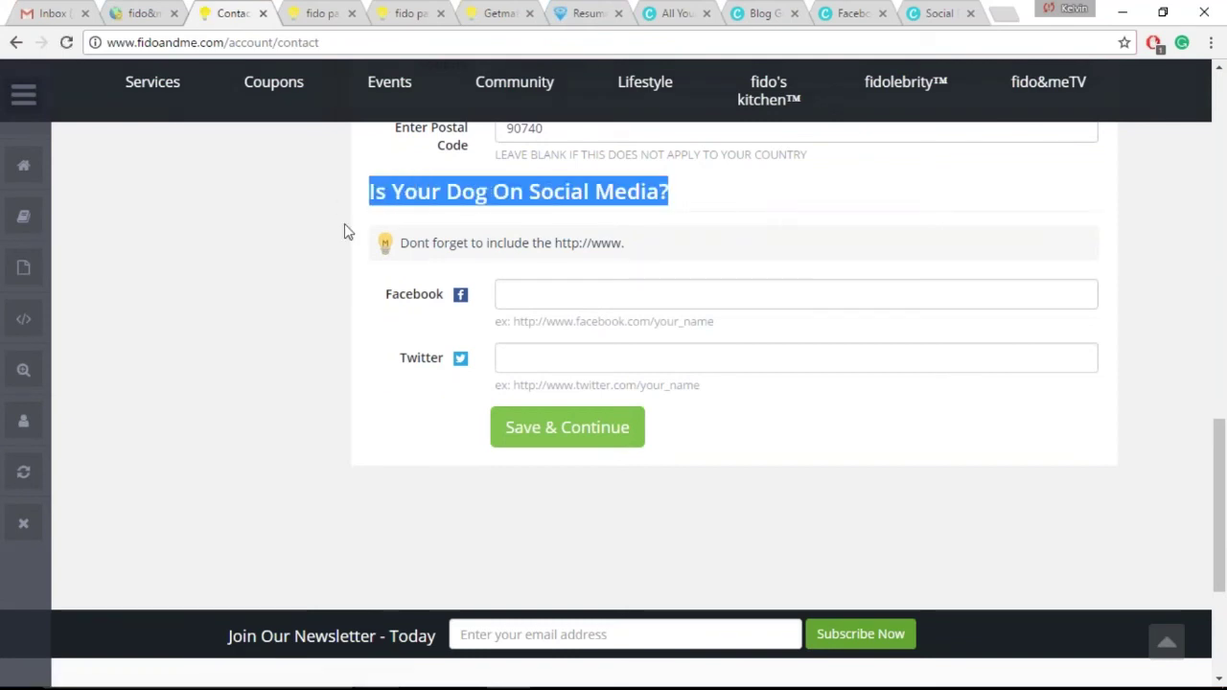
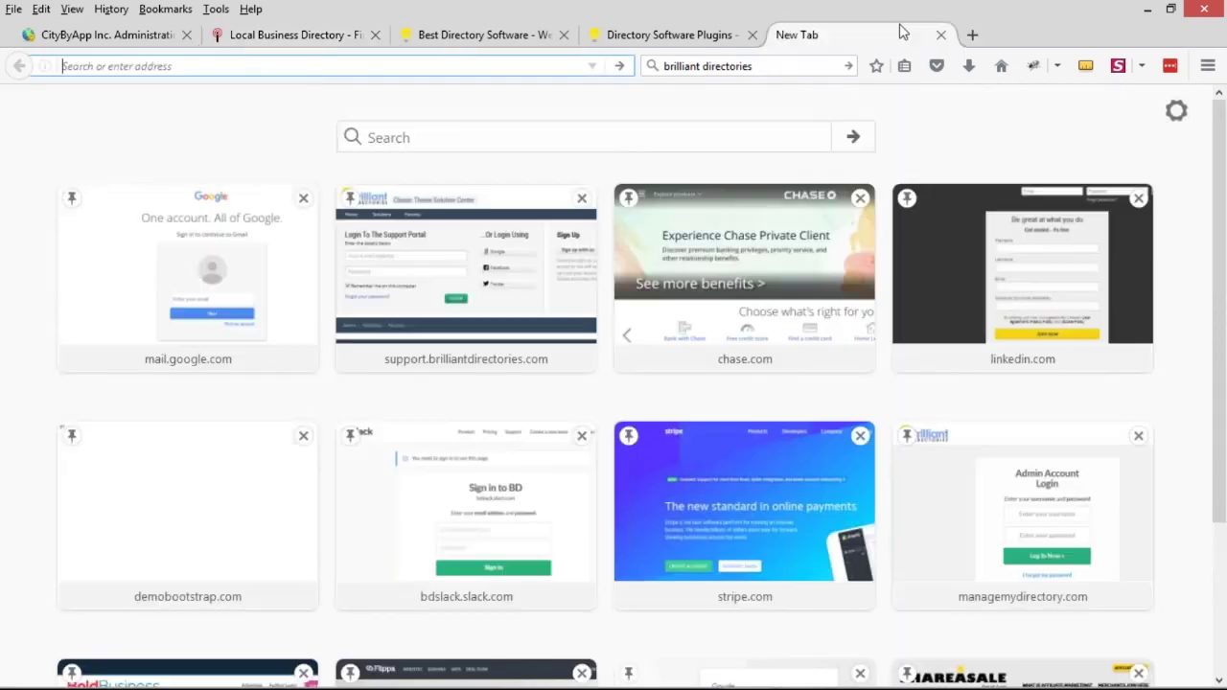
pyautogui.press('Return')
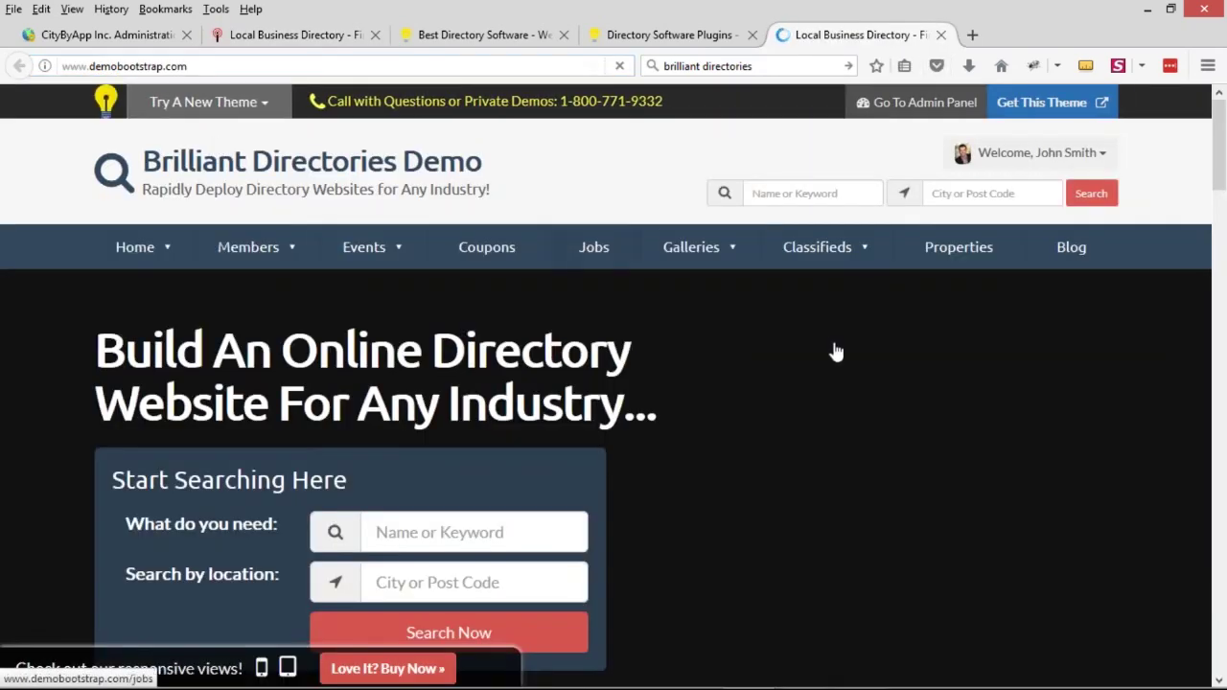
pyautogui.scroll(-5, 836, 353)
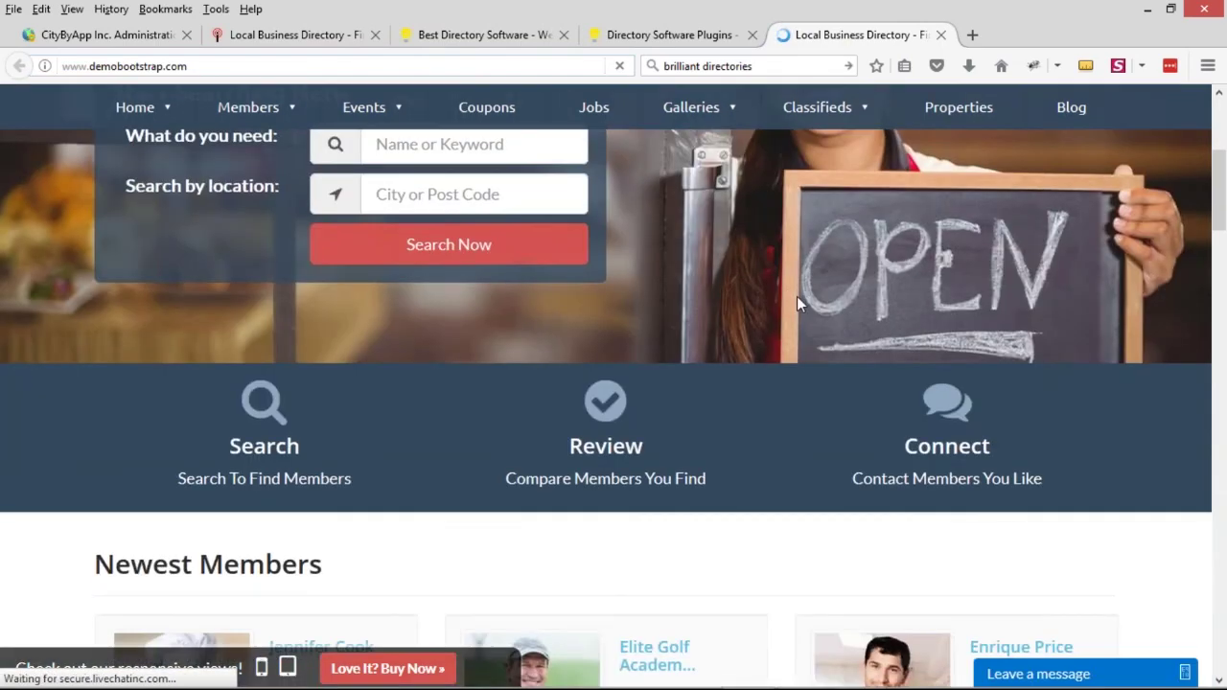
pyautogui.scroll(-8, 797, 296)
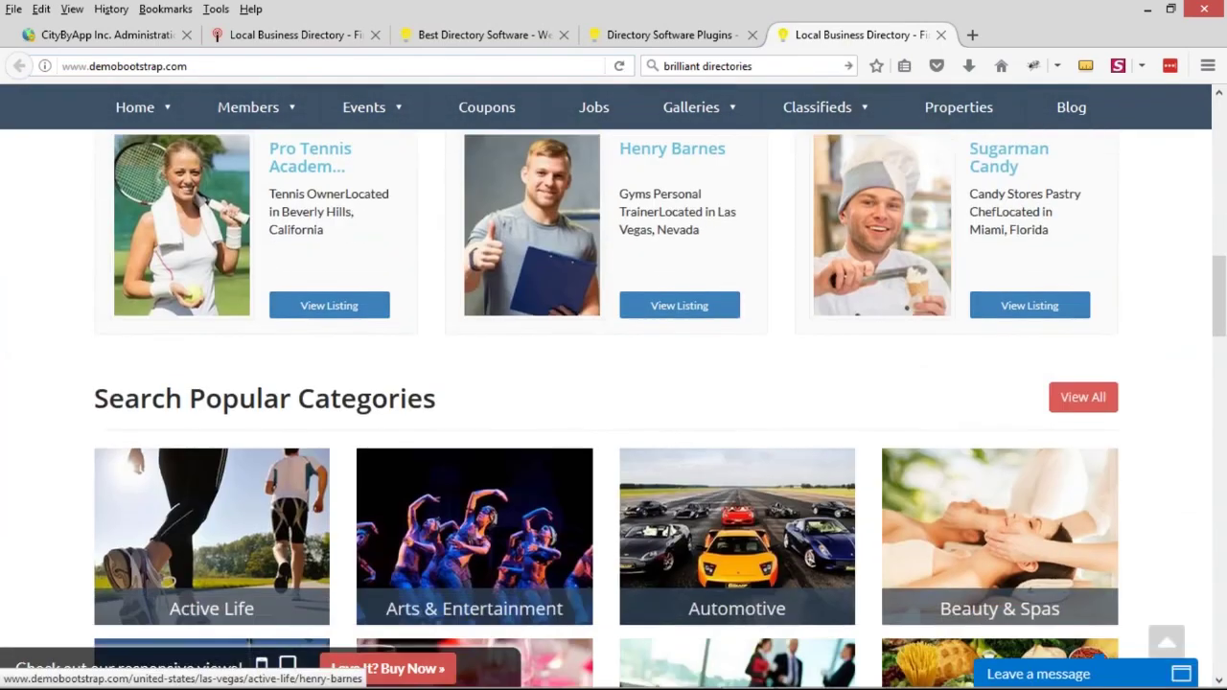
pyautogui.scroll(-7, 752, 314)
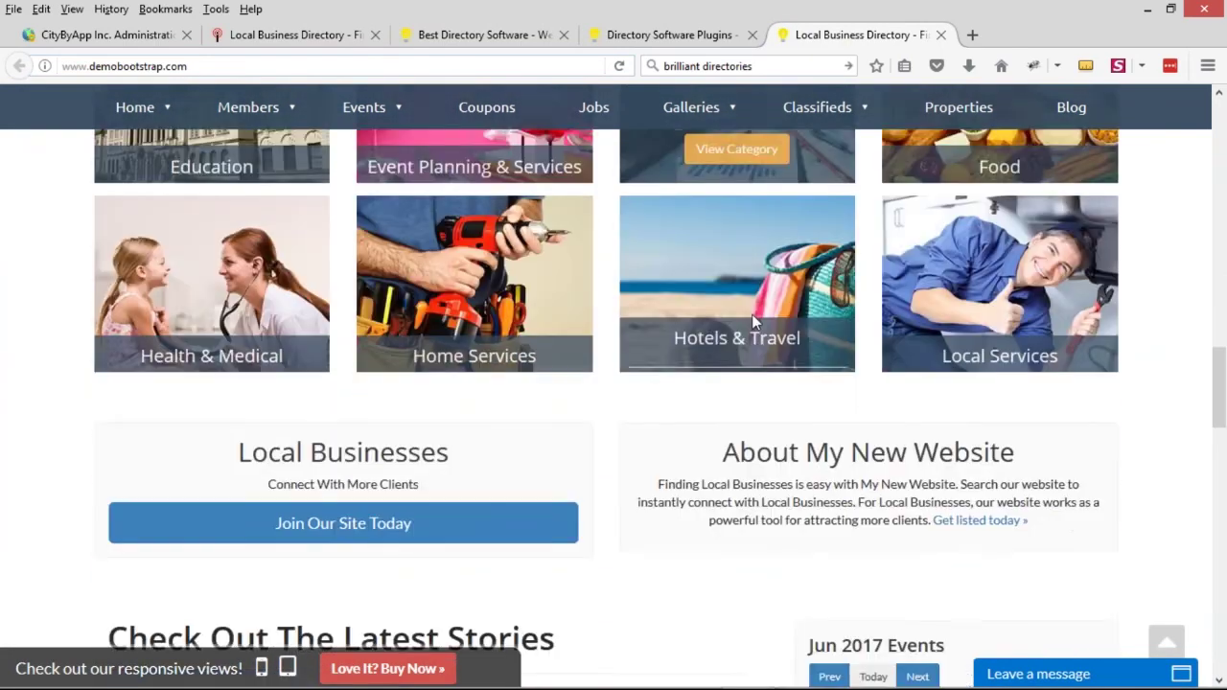
pyautogui.scroll(-6, 752, 314)
pyautogui.scroll(1, 954, 192)
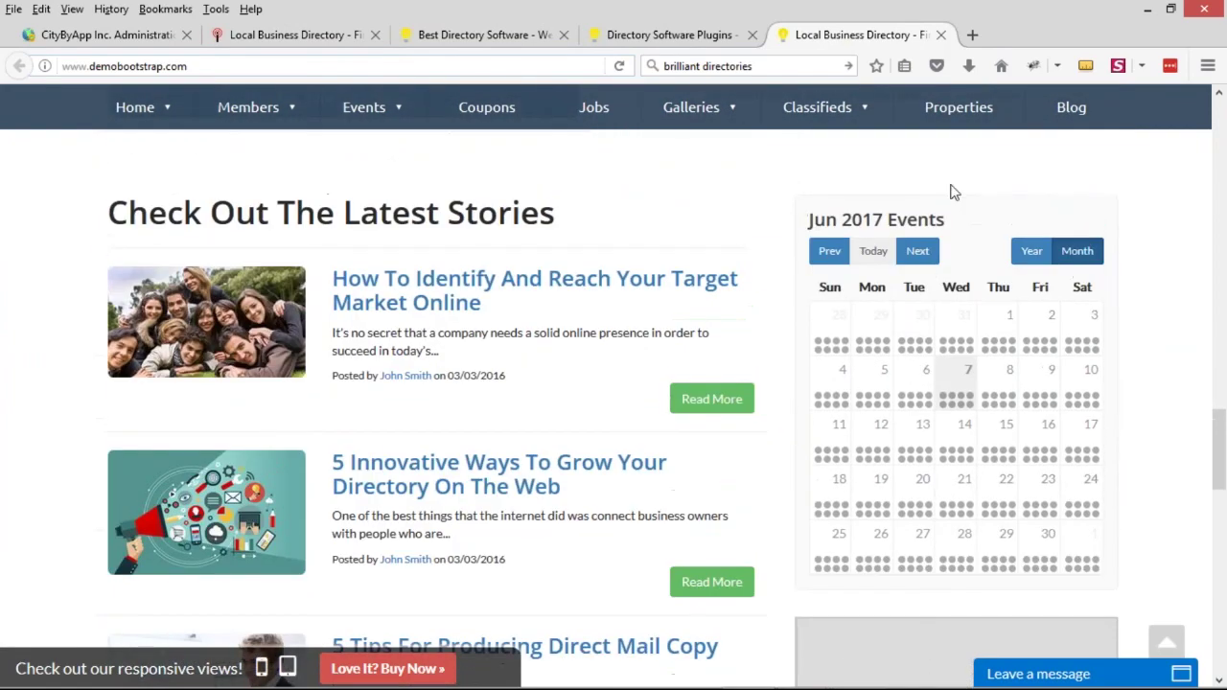
pyautogui.moveTo(111, 213); pyautogui.dragTo(530, 219)
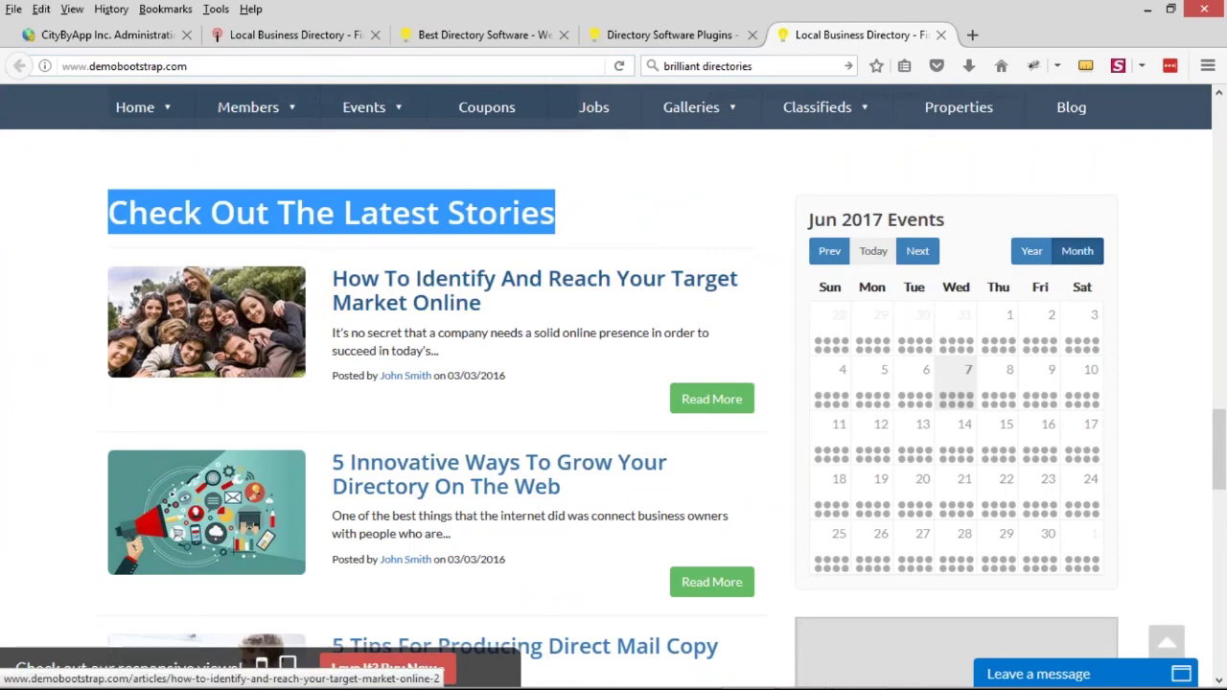
pyautogui.scroll(-2, 468, 331)
pyautogui.scroll(-8, 468, 331)
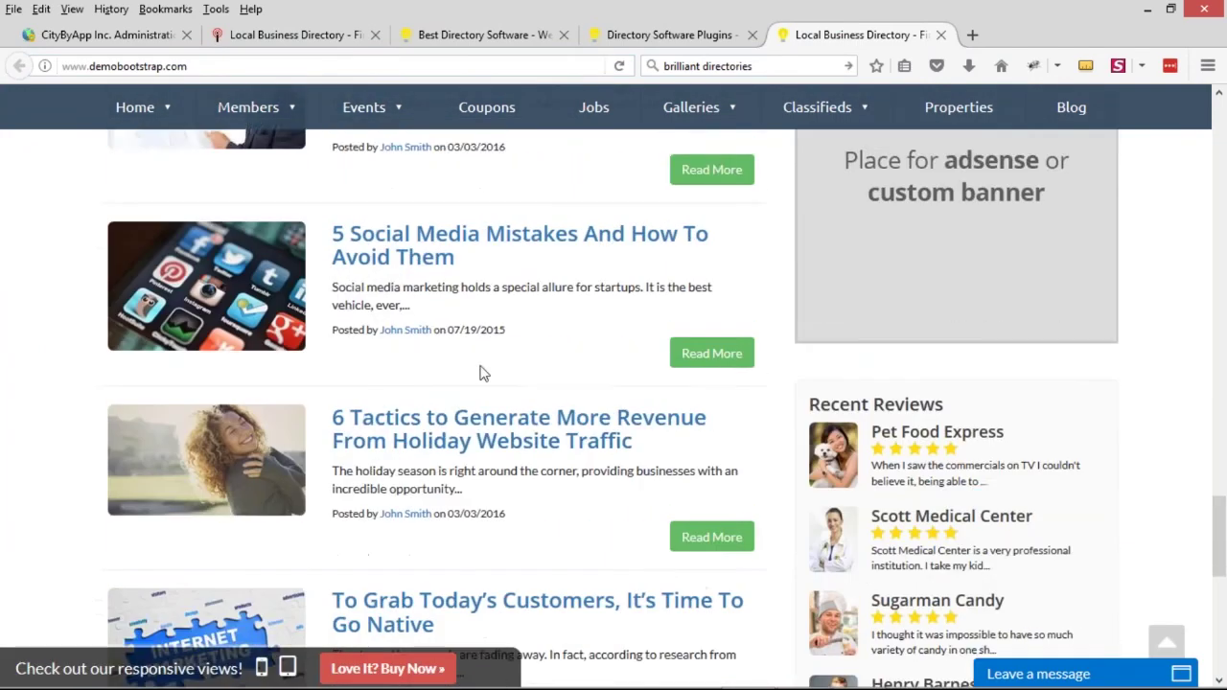
pyautogui.scroll(6, 954, 326)
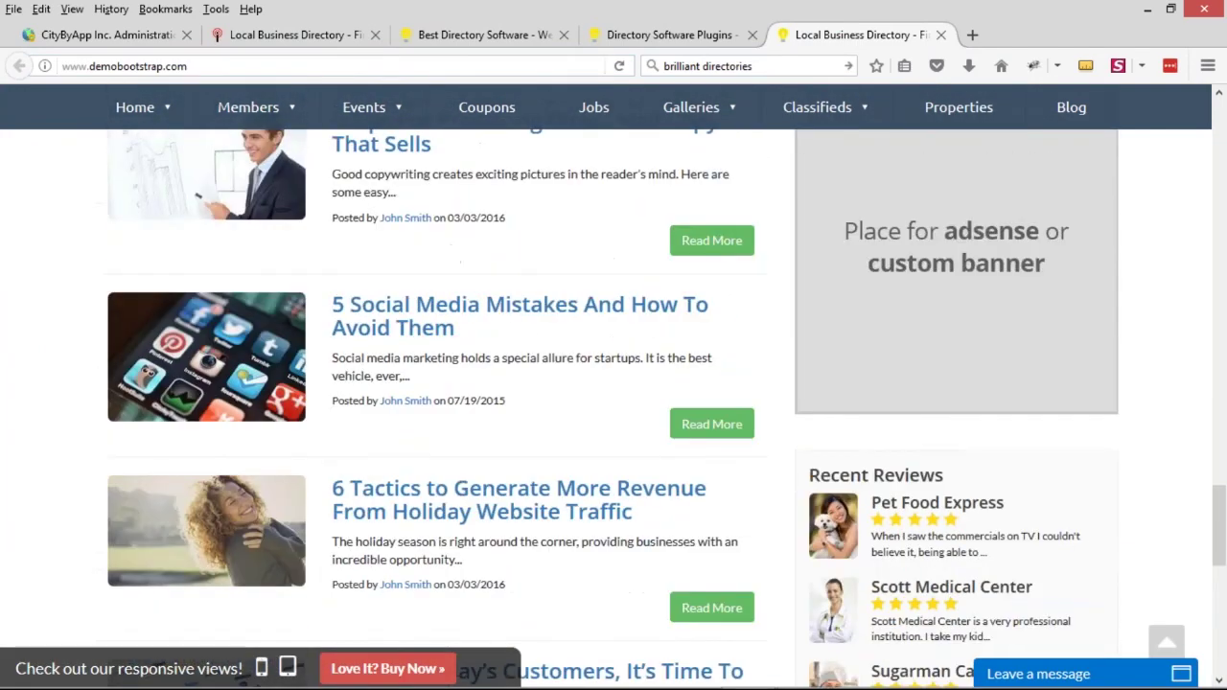
# Step: Switch to the CityByApp admin site, open the homepage layout design settings and review the Homepage Section Order
pyautogui.click(103, 42)
pyautogui.moveTo(87, 449)
pyautogui.click(199, 460)
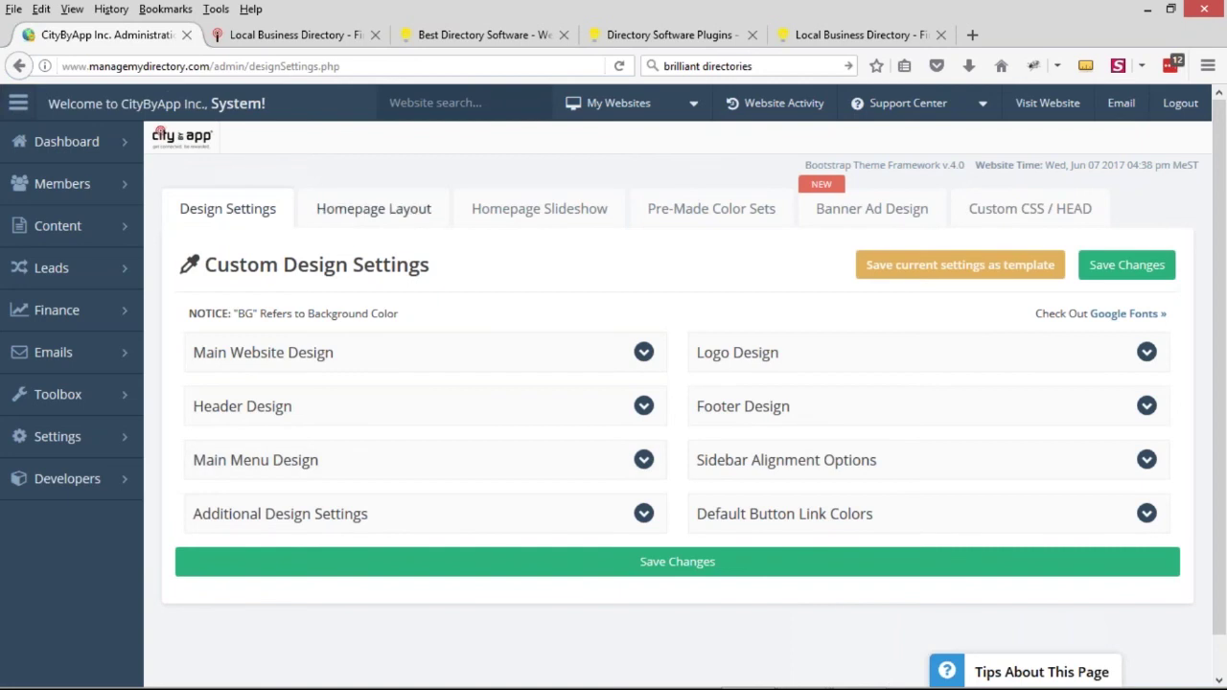
pyautogui.click(362, 228)
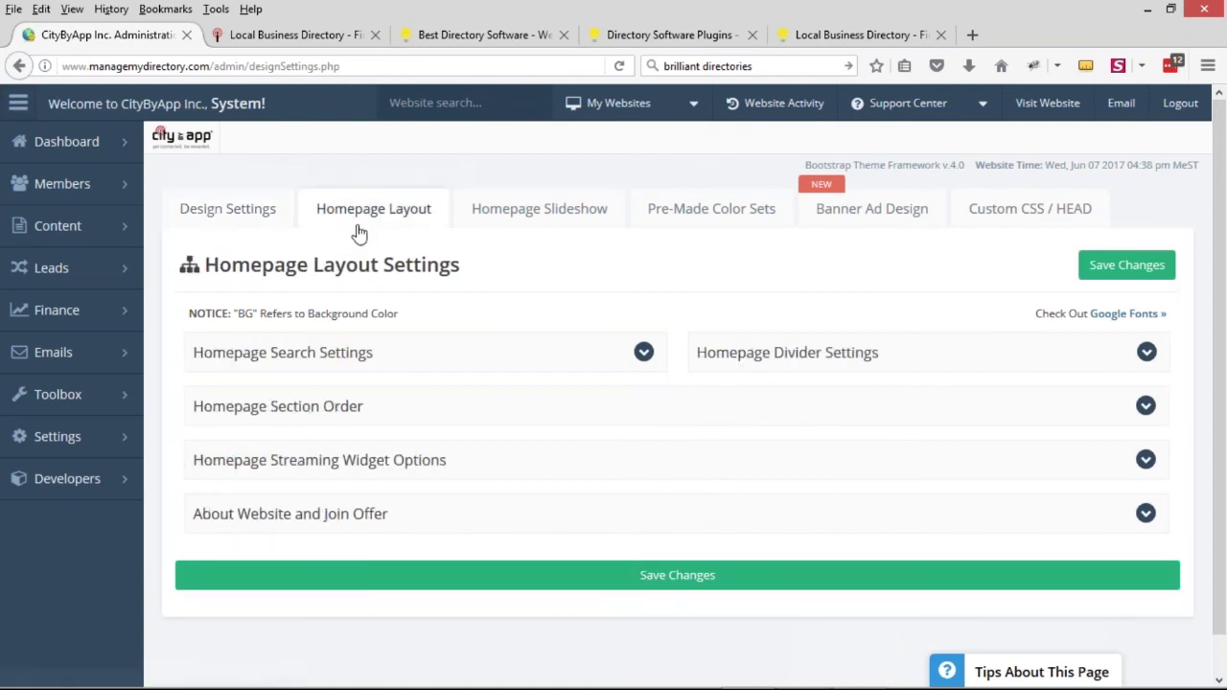
pyautogui.click(353, 407)
pyautogui.scroll(-1, 527, 288)
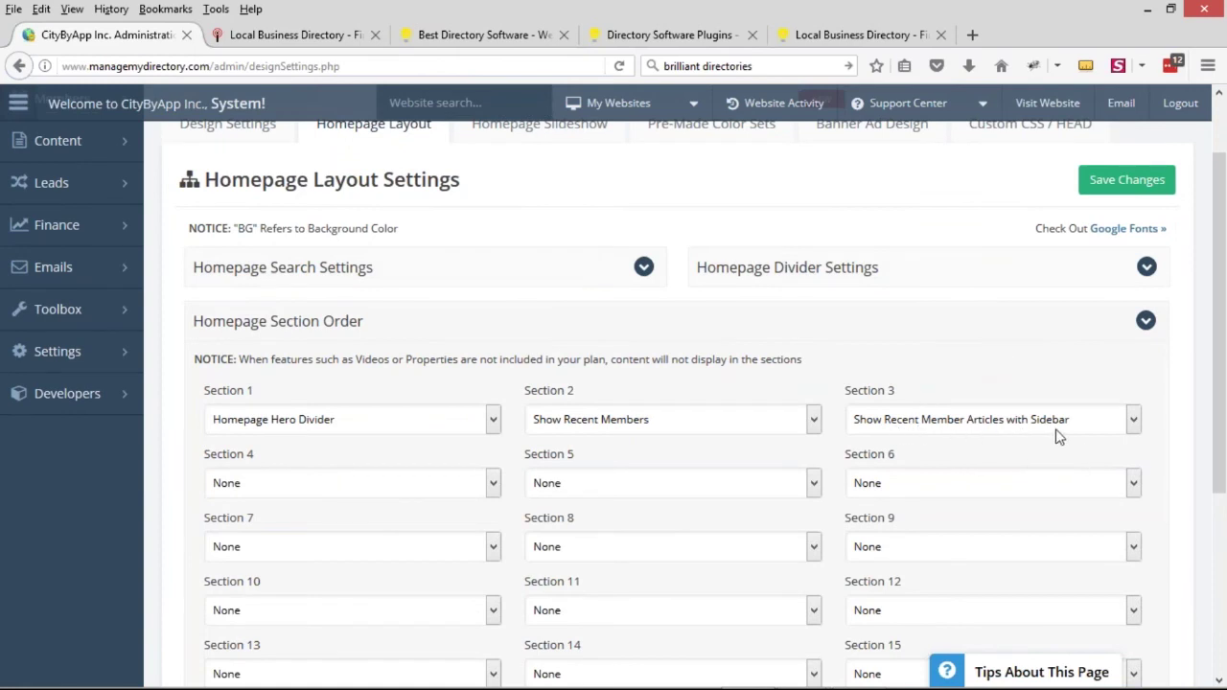
pyautogui.scroll(-1, 931, 416)
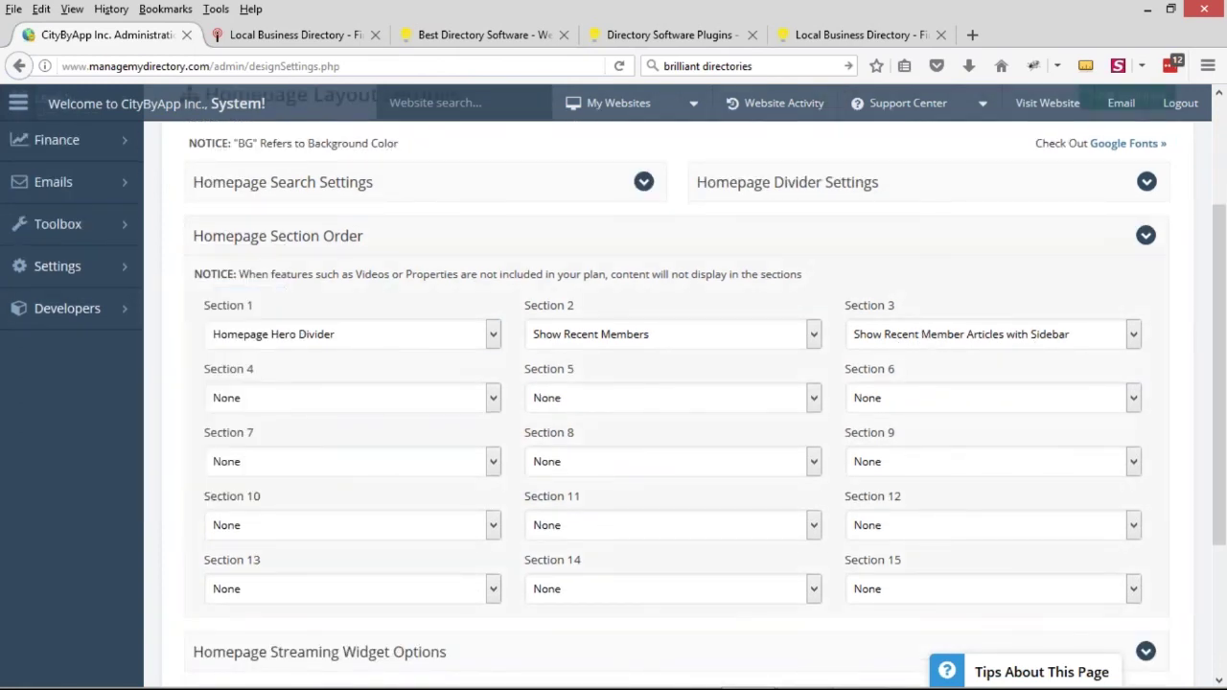
pyautogui.scroll(2, 686, 384)
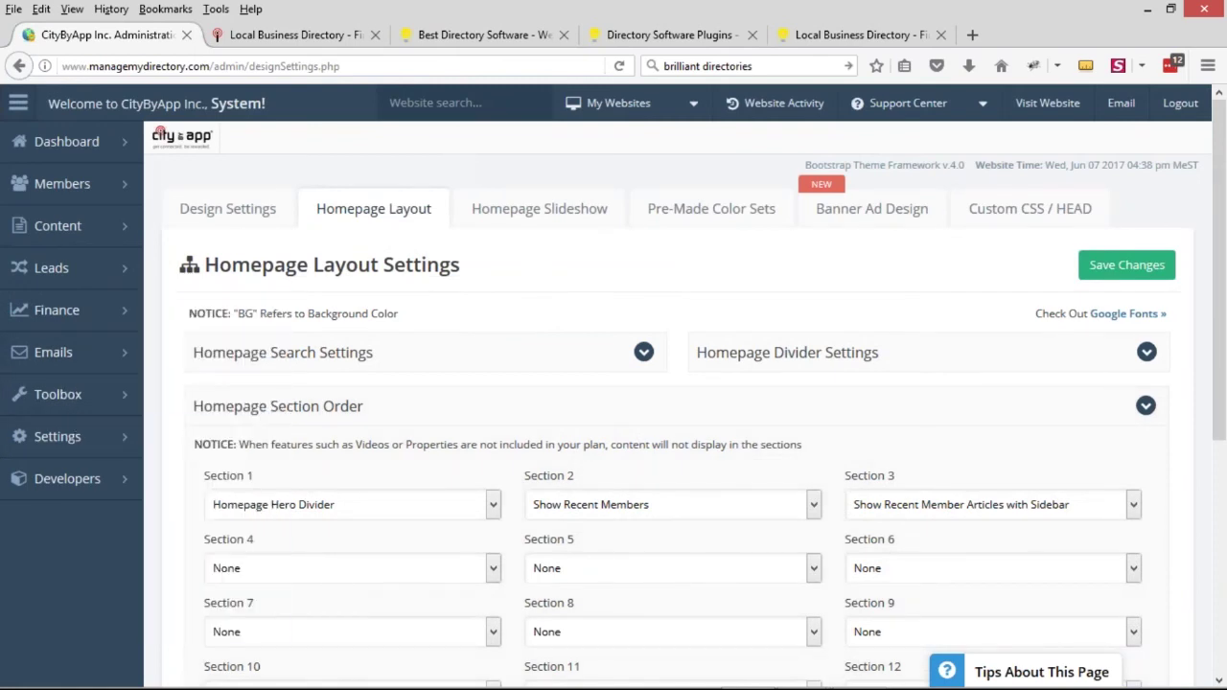
pyautogui.click(342, 408)
pyautogui.click(310, 422)
# Step: Open the CityByApp post type settings in a separate browser tab and switch that tab to the member posts management page
pyautogui.moveTo(115, 226)
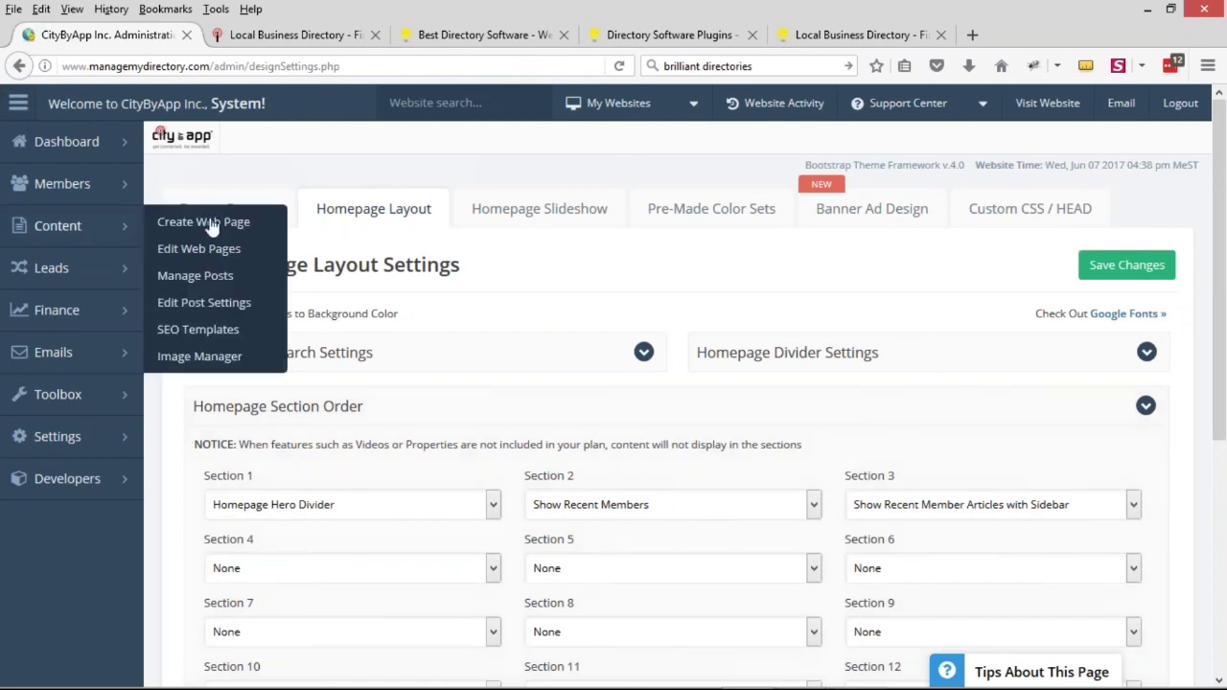
pyautogui.middleClick(182, 301)
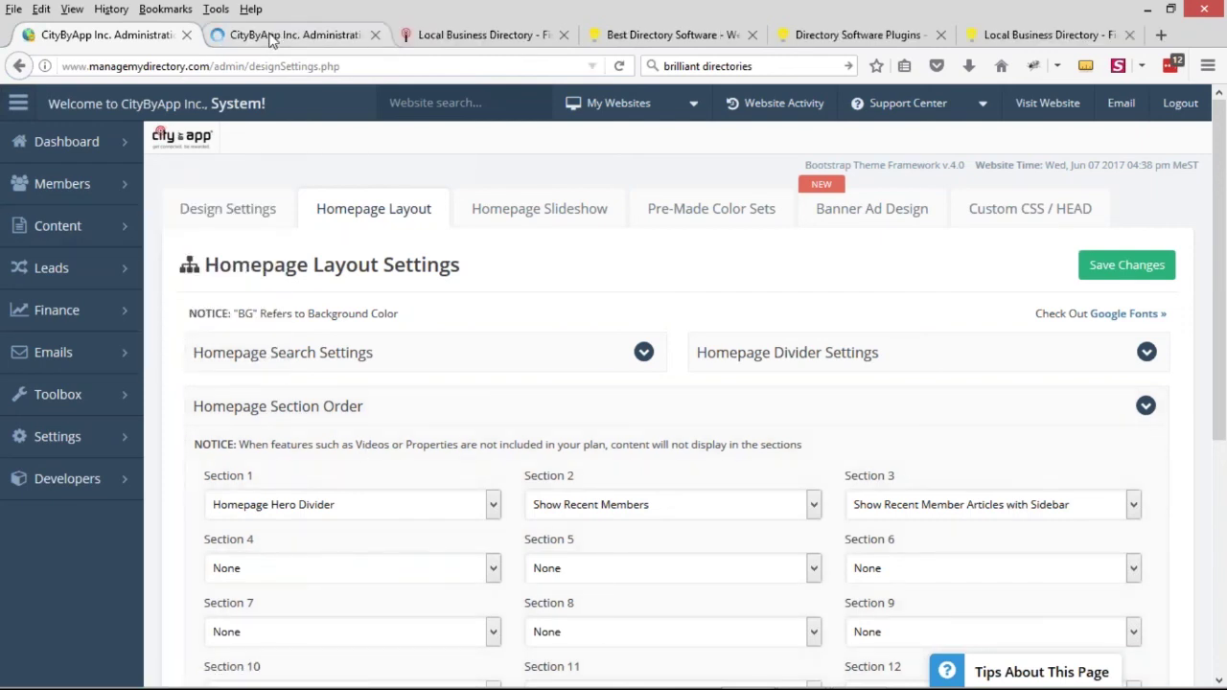
pyautogui.click(271, 37)
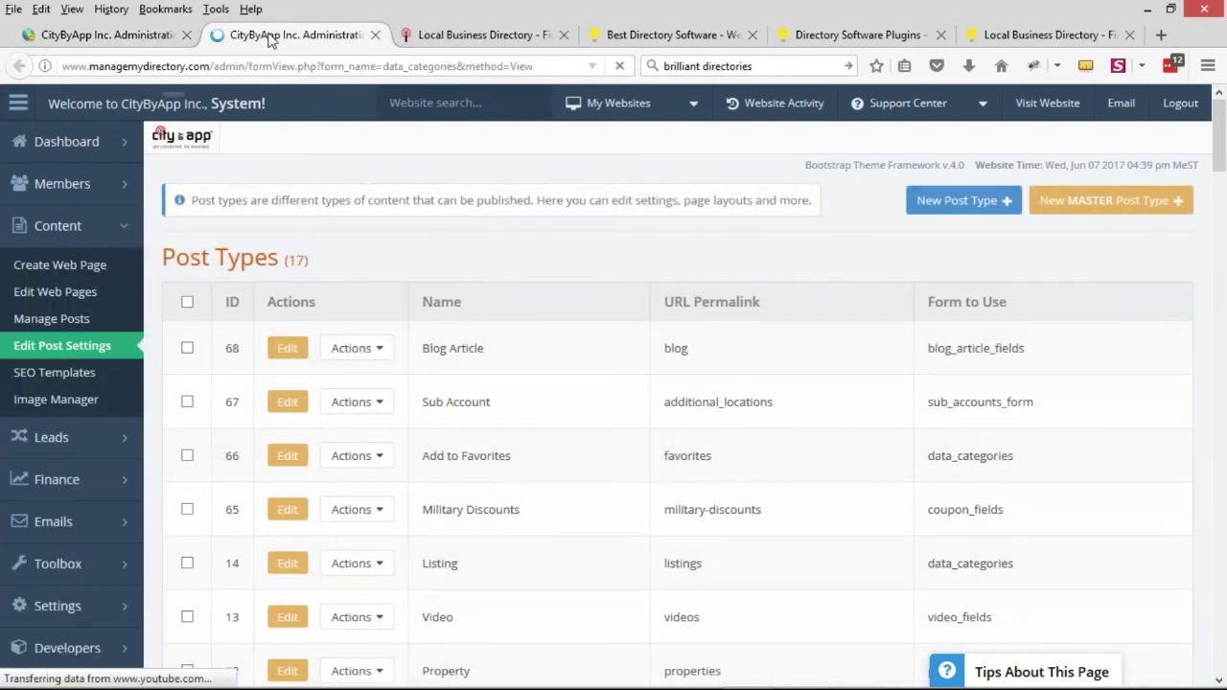
pyautogui.click(42, 326)
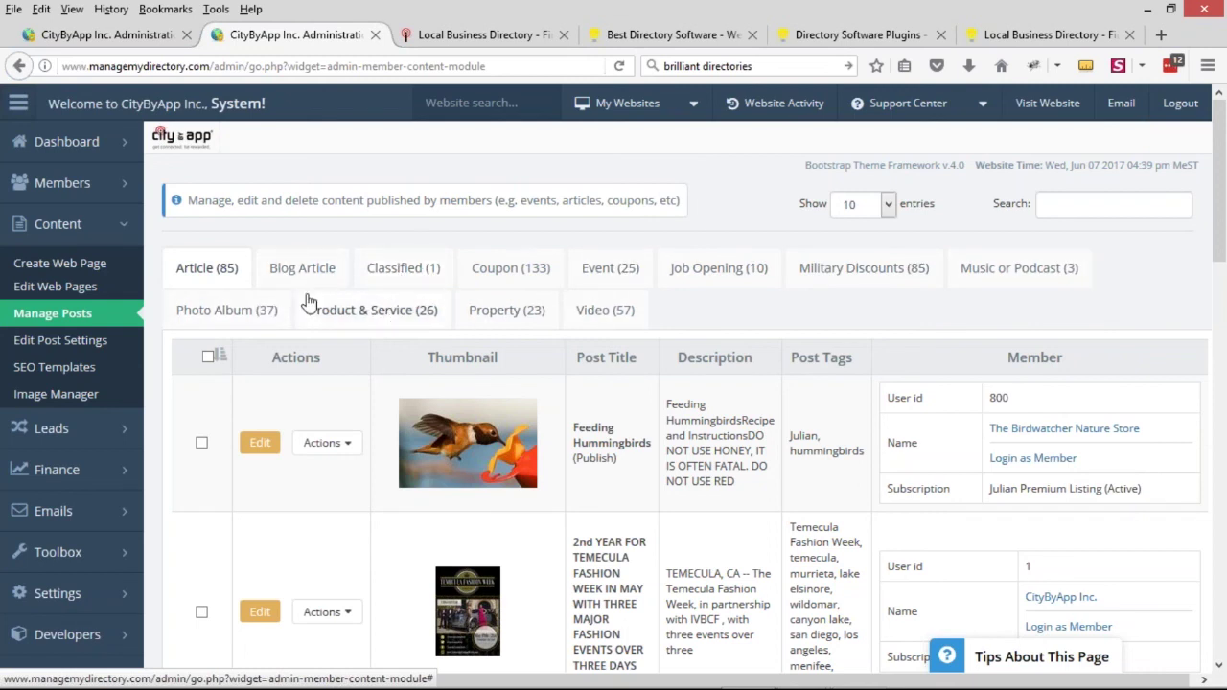
# Step: Return to the homepage layout settings, expand Homepage Streaming Widget Options and review the titles, result counts and linked member features
pyautogui.click(106, 35)
pyautogui.scroll(-1, 672, 384)
pyautogui.scroll(-5, 658, 231)
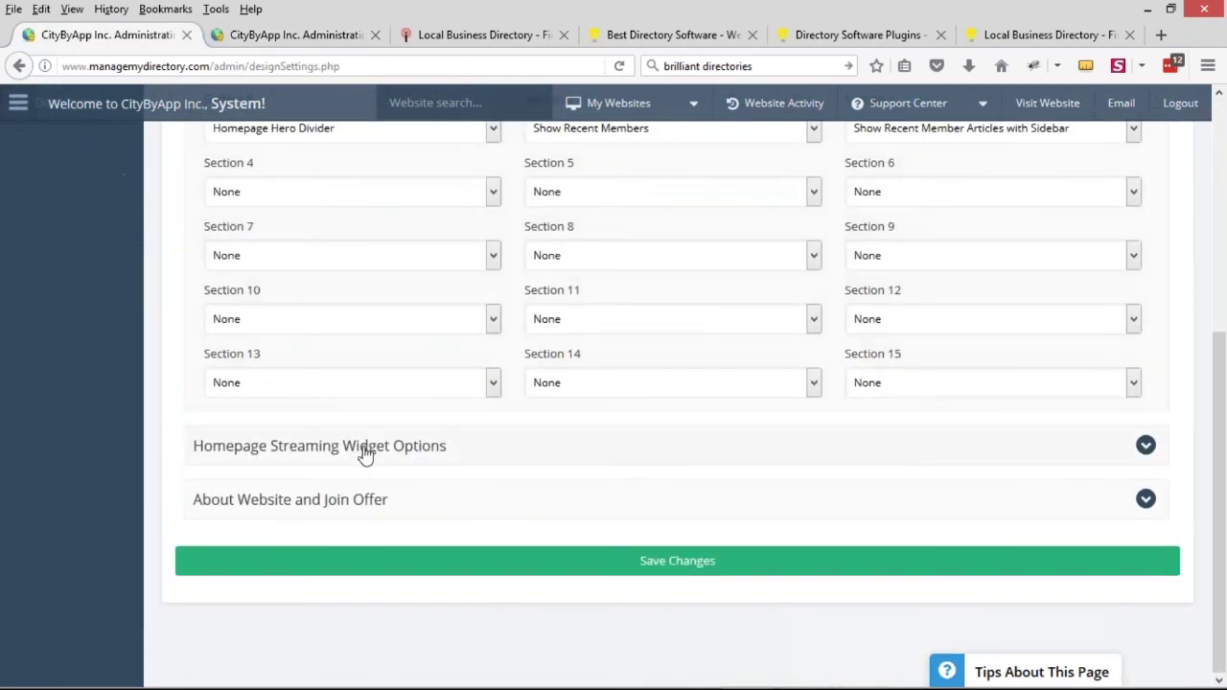
pyautogui.scroll(2, 364, 455)
pyautogui.scroll(-1, 411, 400)
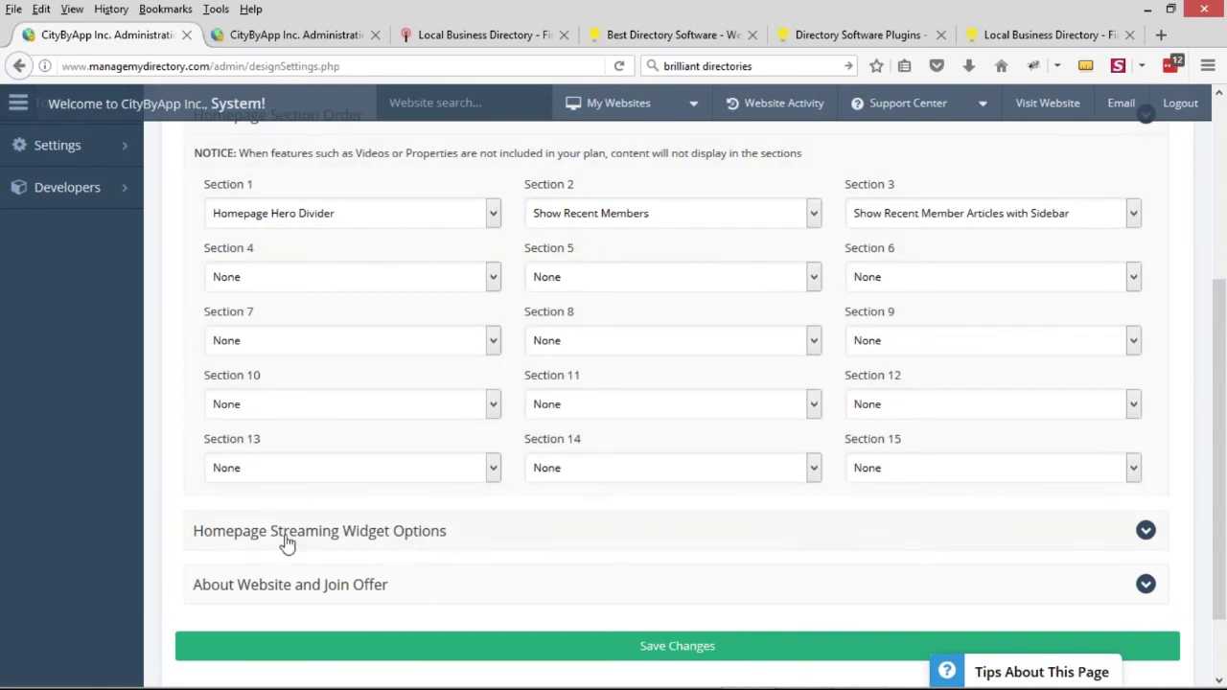
pyautogui.click(391, 543)
pyautogui.scroll(-4, 168, 417)
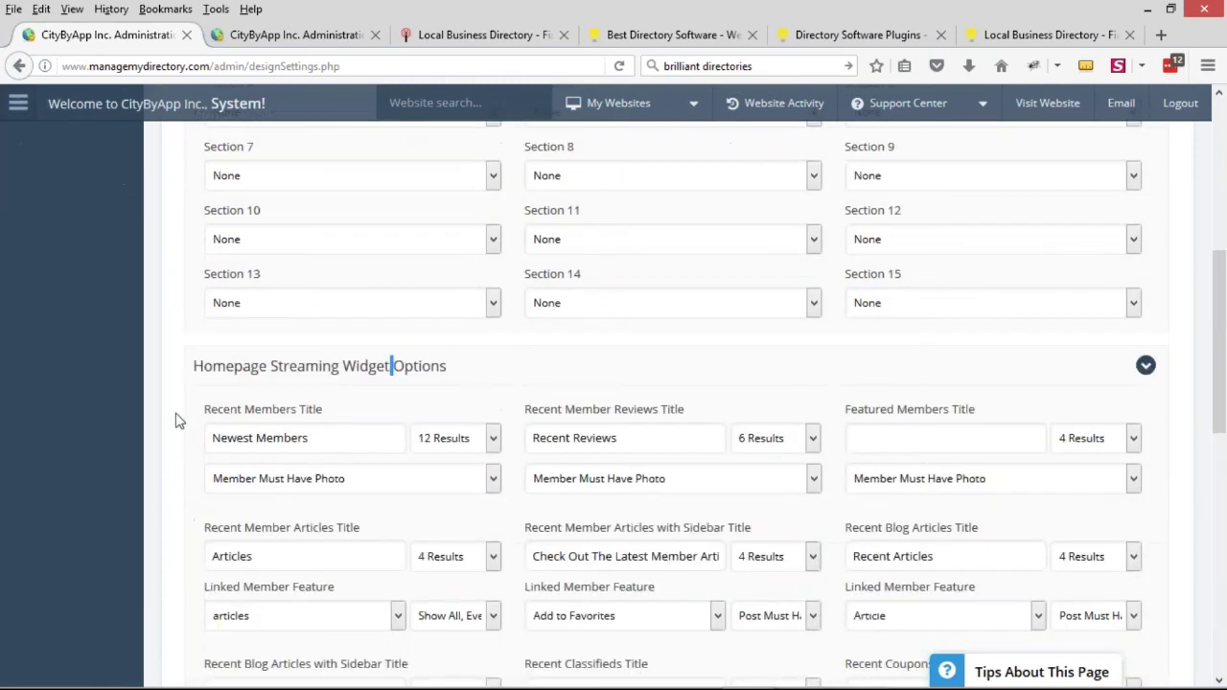
pyautogui.scroll(-2, 211, 388)
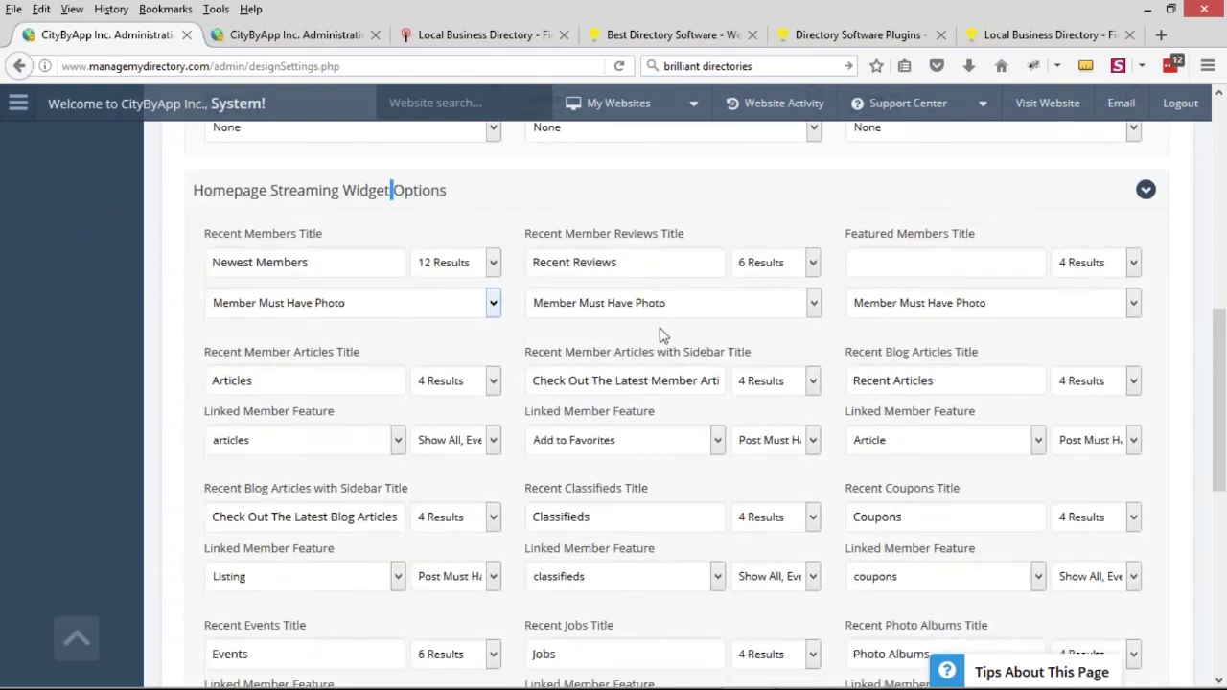
# Step: Set the linked member feature for Recent Member Articles with Sidebar to Article, checking it against the Manage Posts categories, and save the layout changes
pyautogui.click(611, 448)
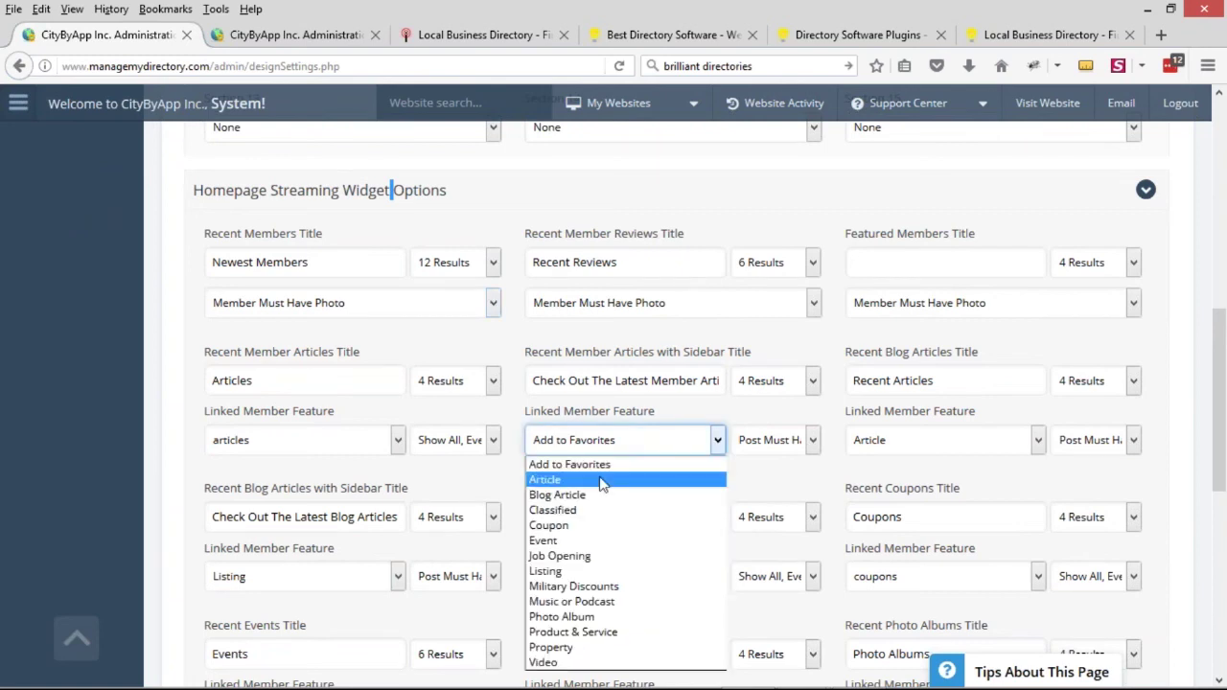
pyautogui.click(603, 481)
pyautogui.moveTo(574, 352); pyautogui.dragTo(746, 357)
pyautogui.moveTo(529, 414); pyautogui.dragTo(534, 442)
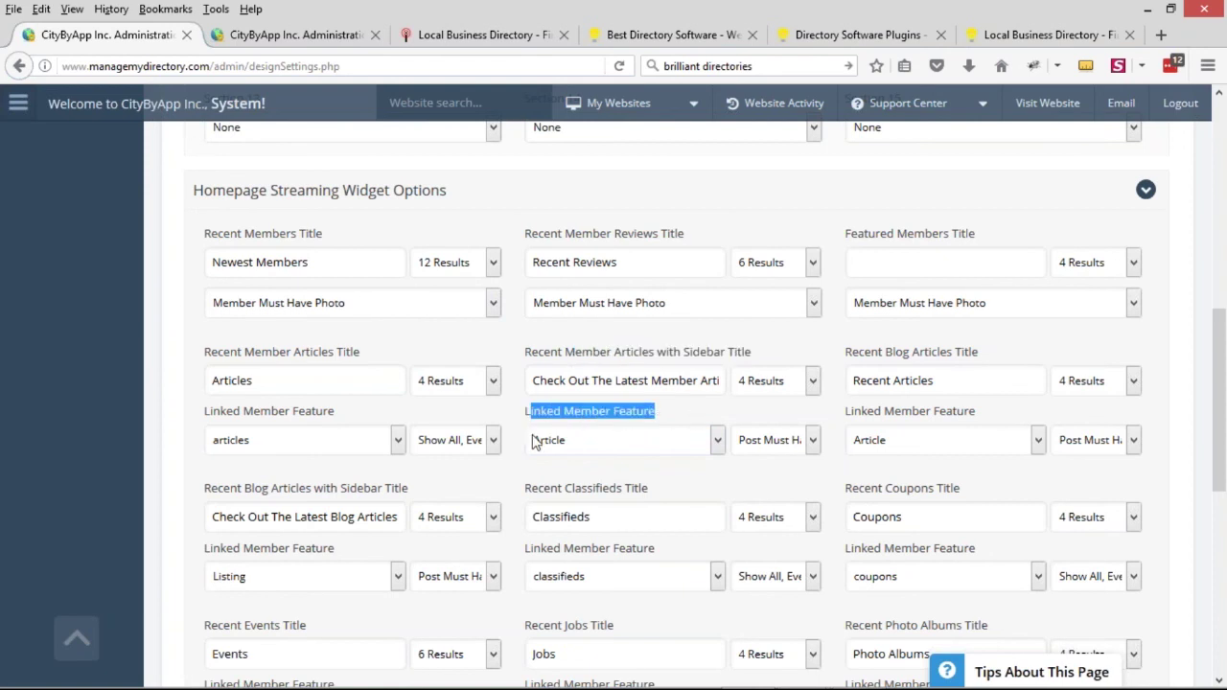
pyautogui.click(325, 38)
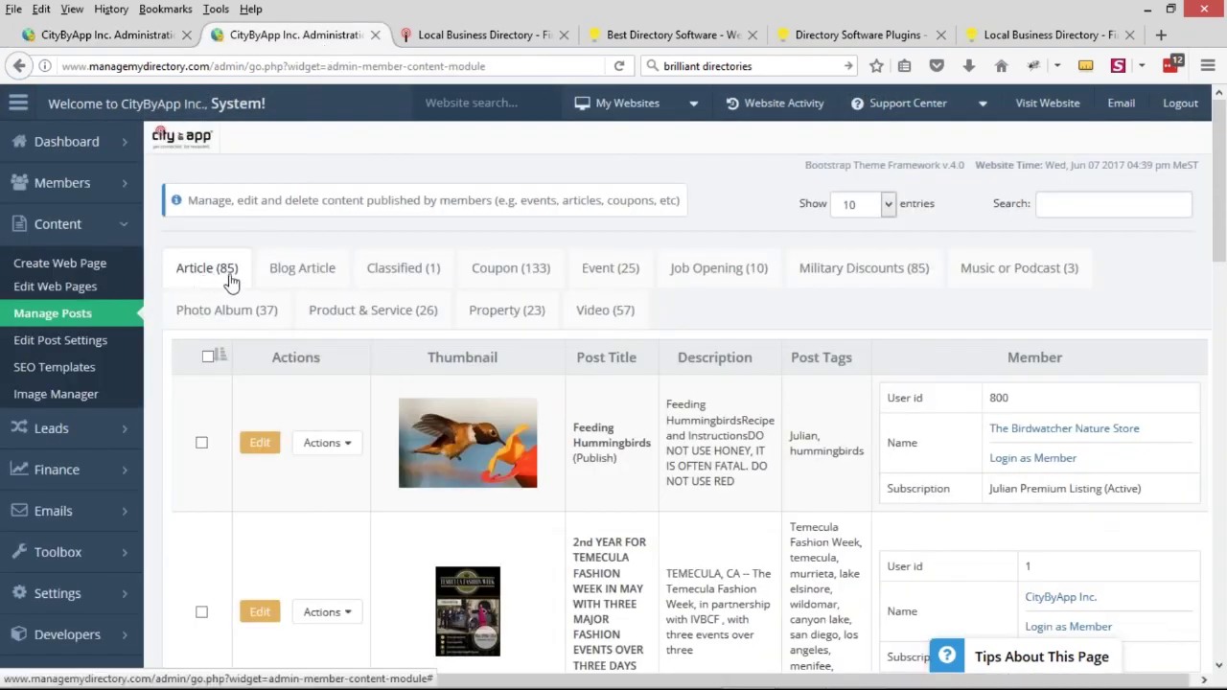
pyautogui.click(106, 34)
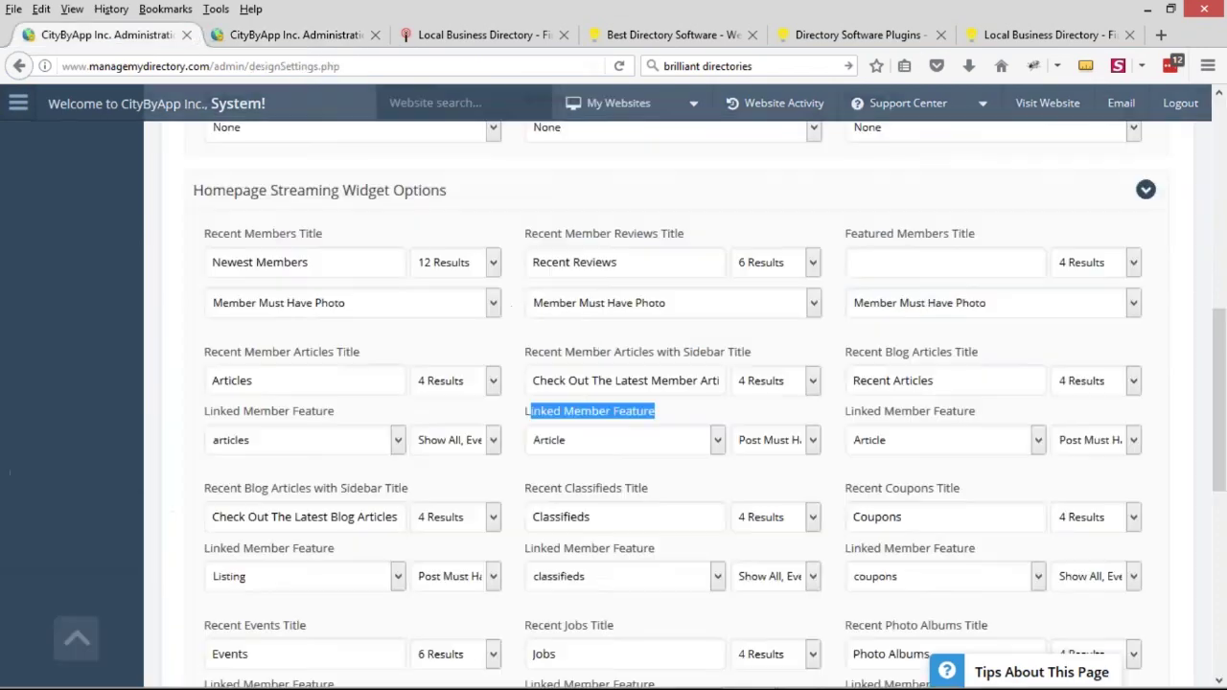
pyautogui.click(624, 440)
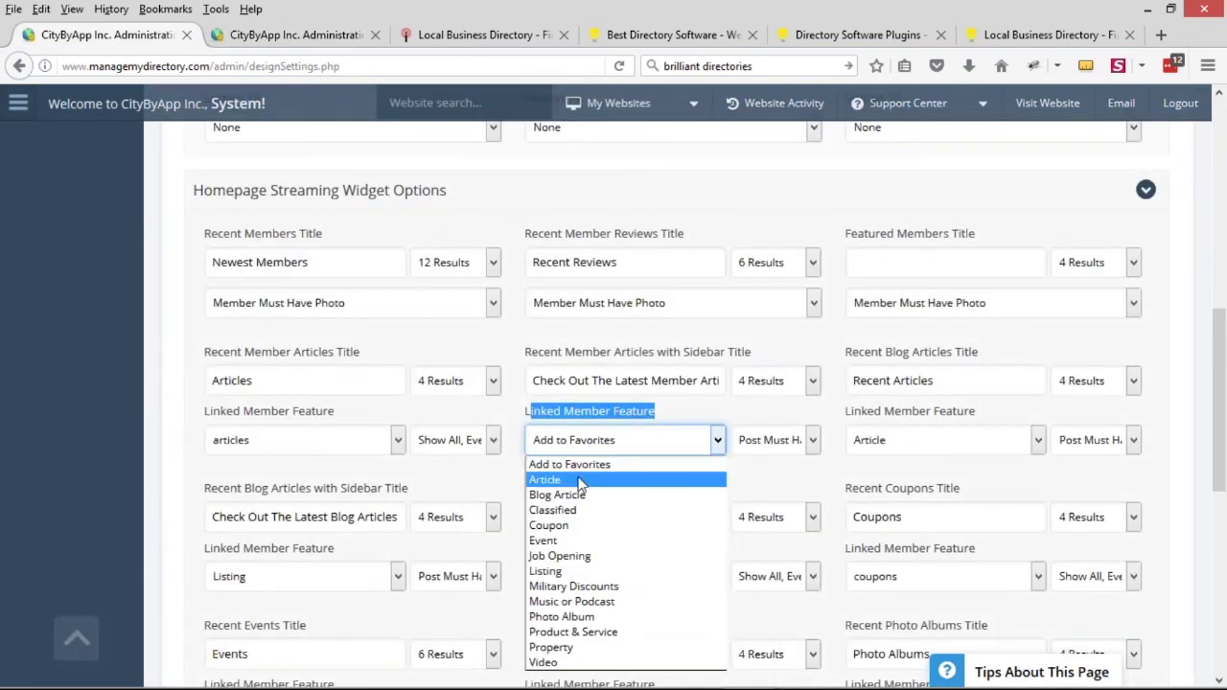
pyautogui.click(580, 480)
pyautogui.scroll(-5, 512, 431)
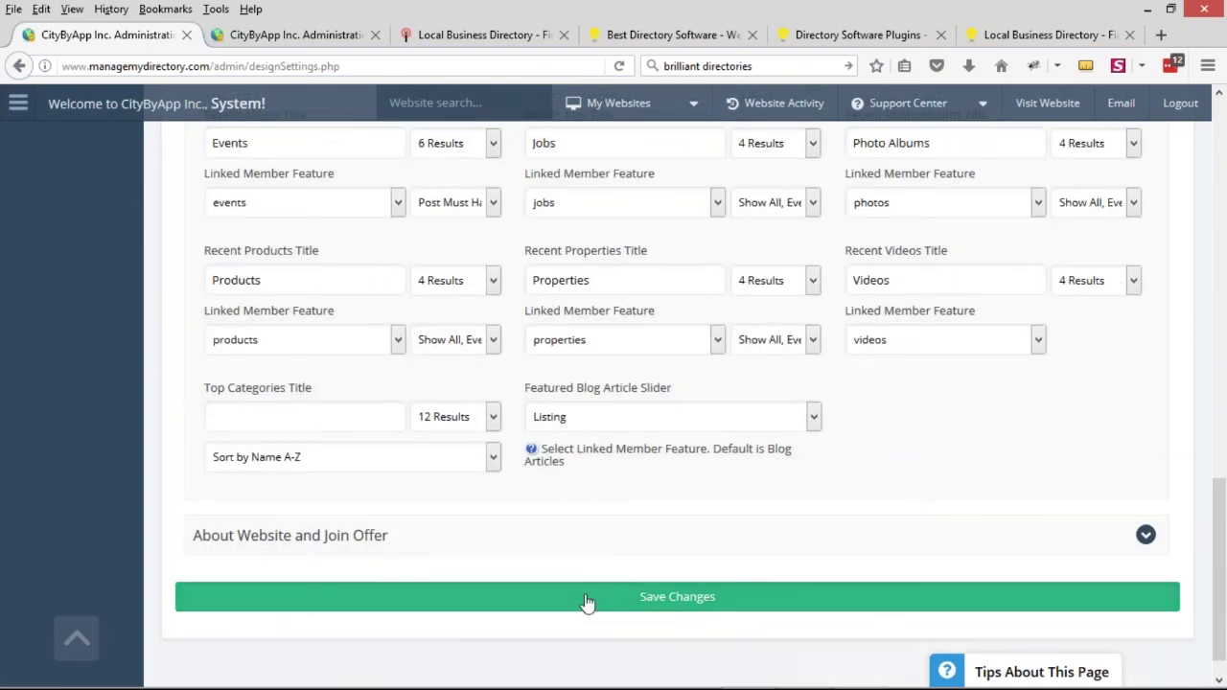
pyautogui.click(591, 600)
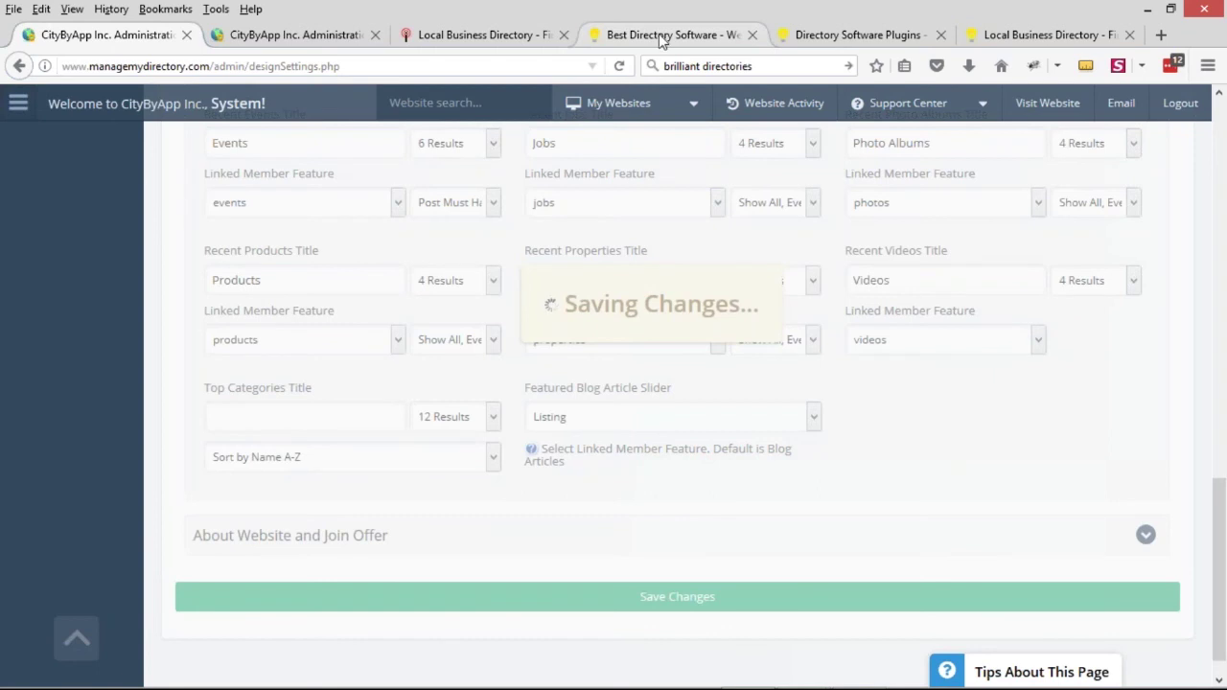
# Step: Switch to the public CityByApp homepage, reload it and find the Check Out The Latest Member Articles section
pyautogui.click(493, 36)
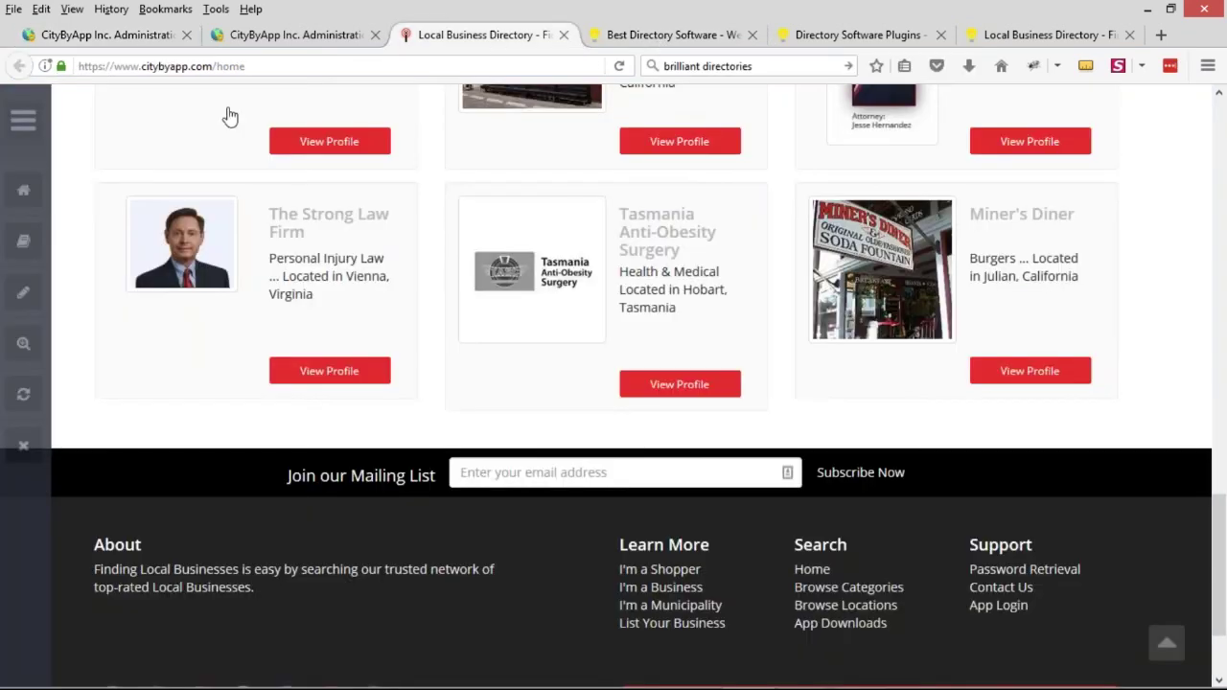
pyautogui.click(620, 69)
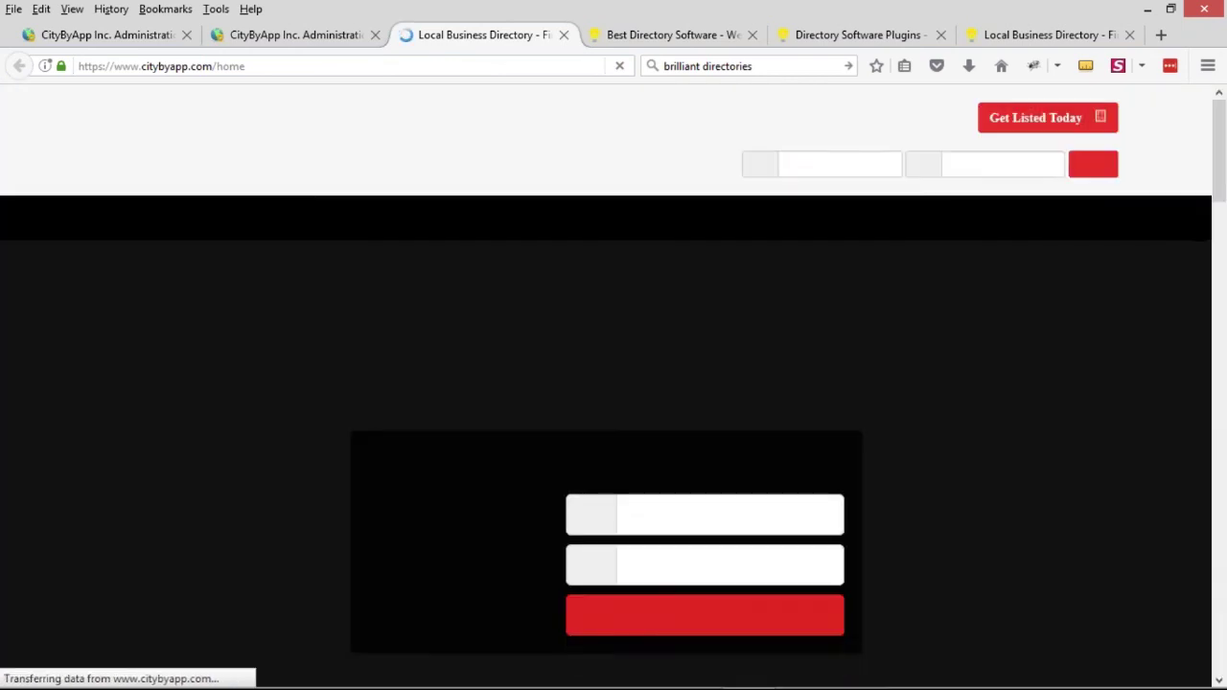
pyautogui.scroll(-5, 435, 288)
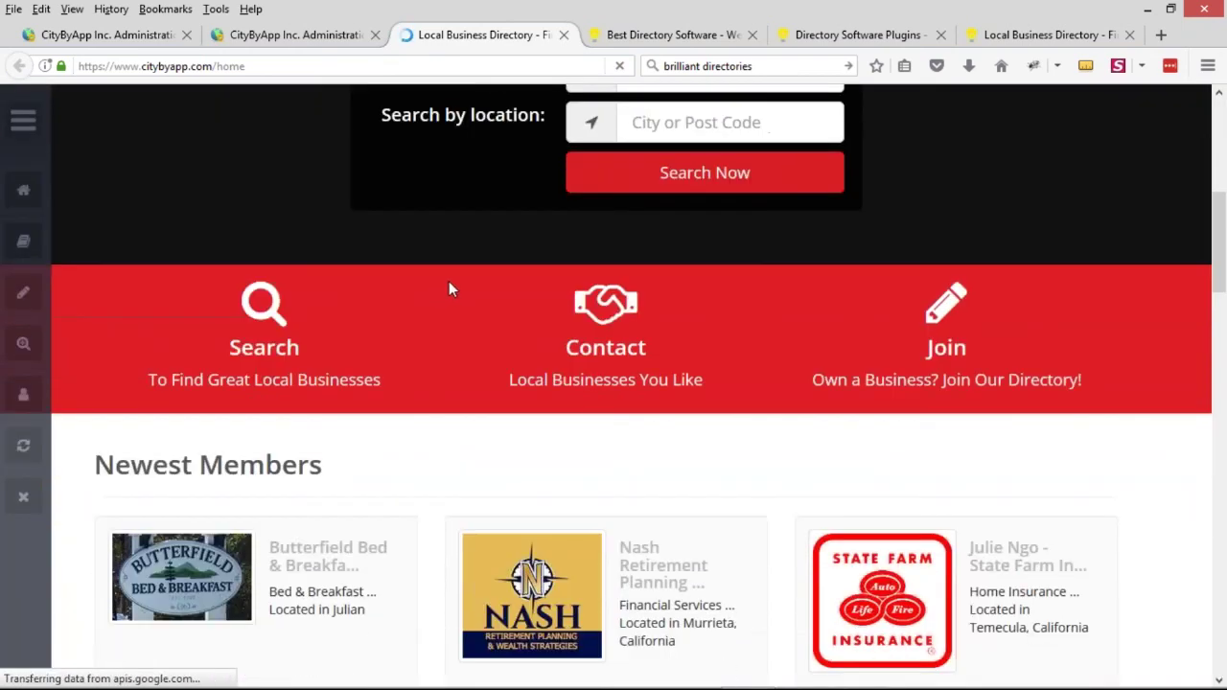
pyautogui.scroll(-1, 449, 283)
pyautogui.scroll(-10, 477, 274)
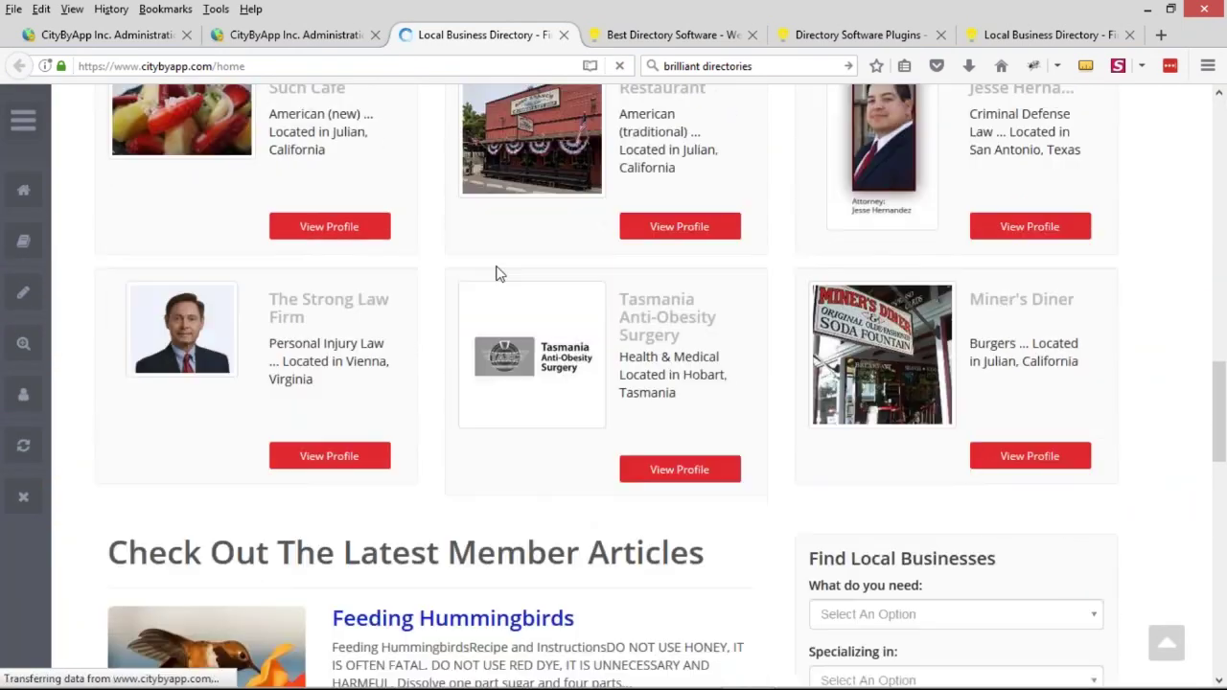
pyautogui.scroll(-8, 528, 315)
# Step: Examine the streamed member articles and the search, join and share modules in the sidebar beside them
pyautogui.scroll(5, 528, 316)
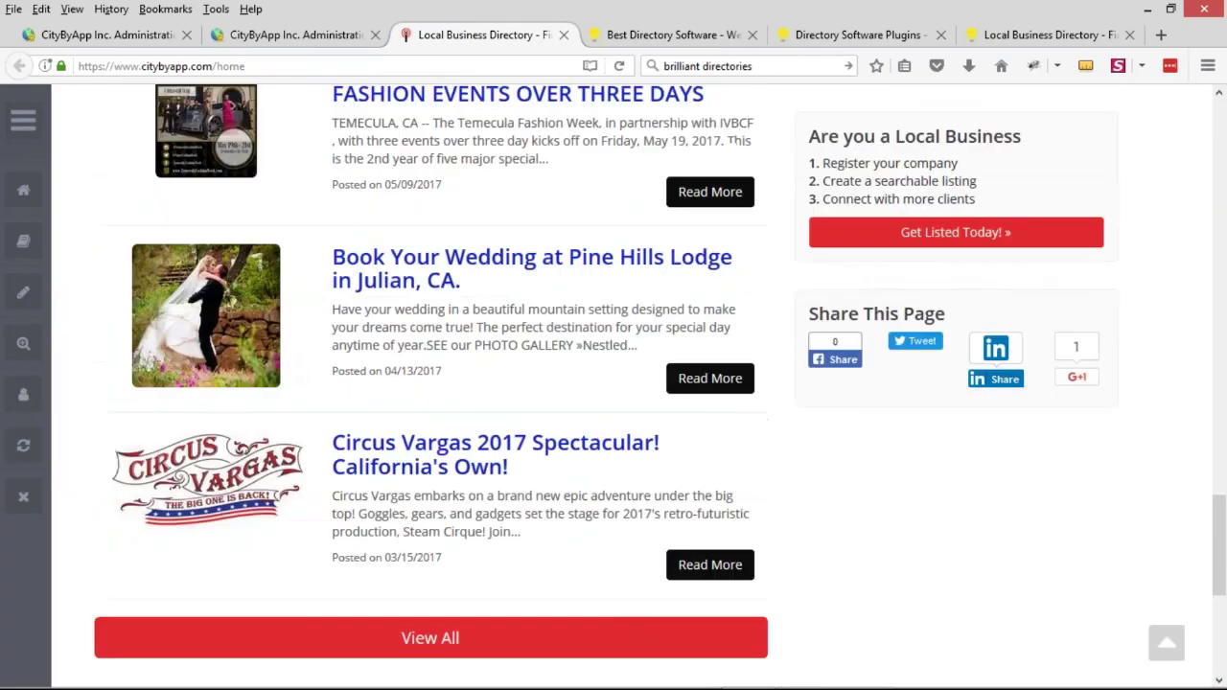
pyautogui.scroll(3, 502, 386)
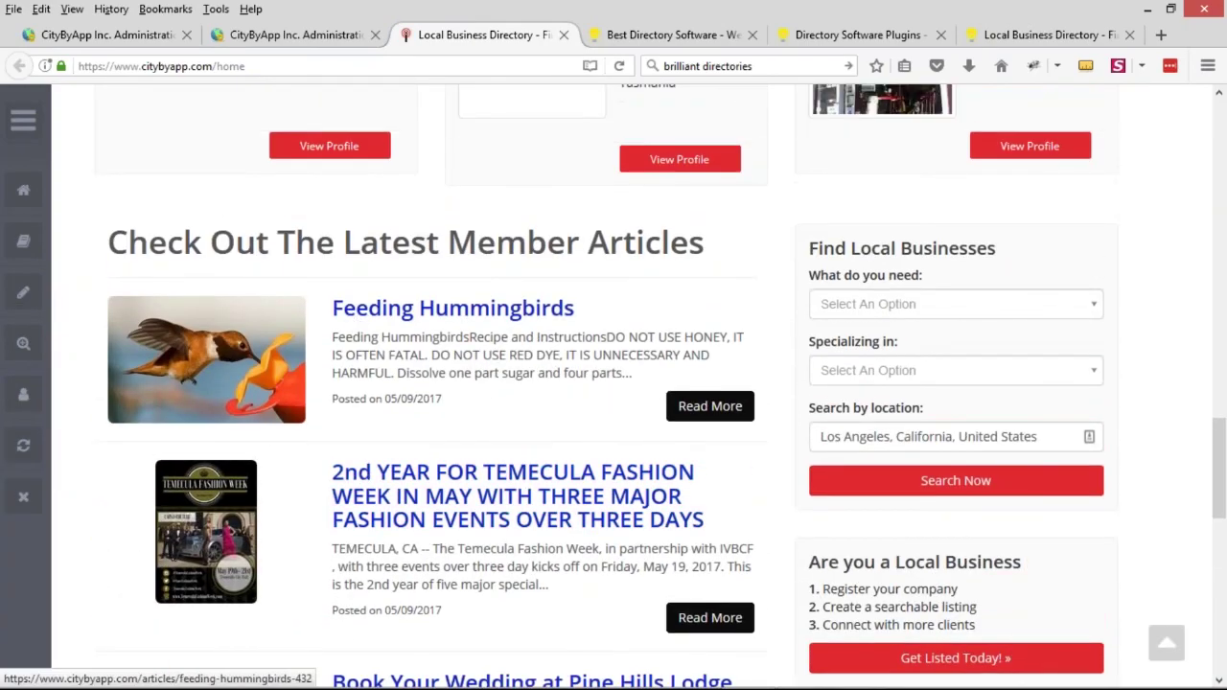
pyautogui.scroll(-2, 898, 364)
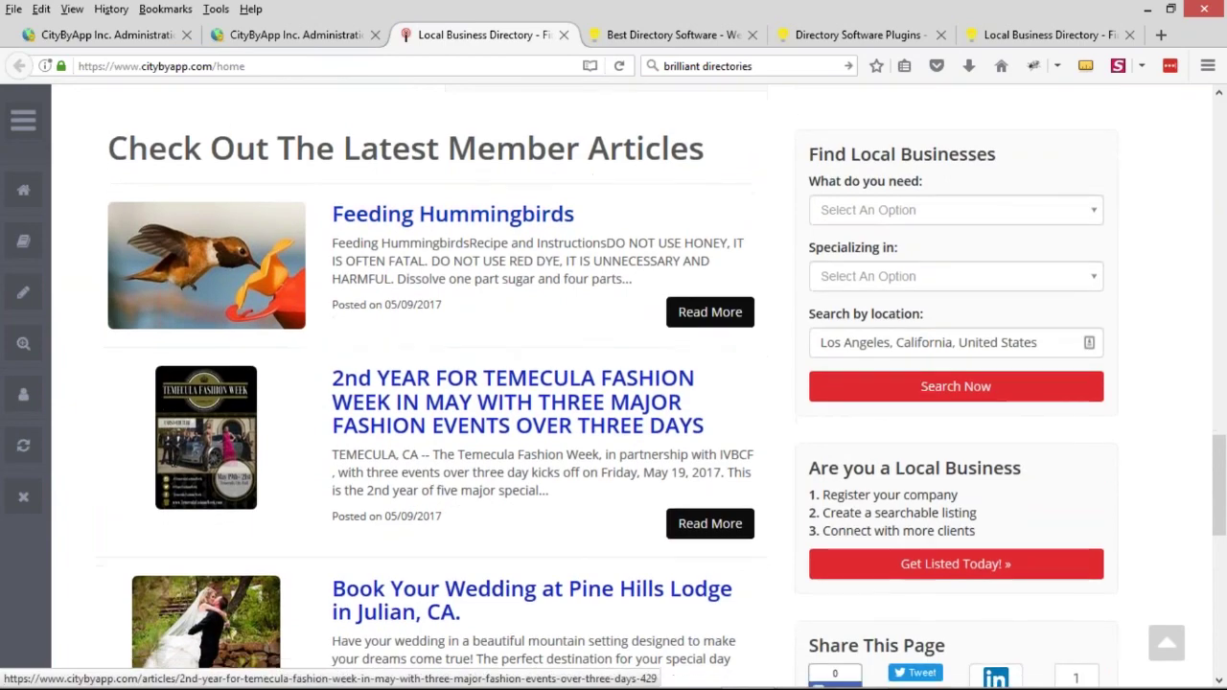
pyautogui.scroll(-4, 518, 403)
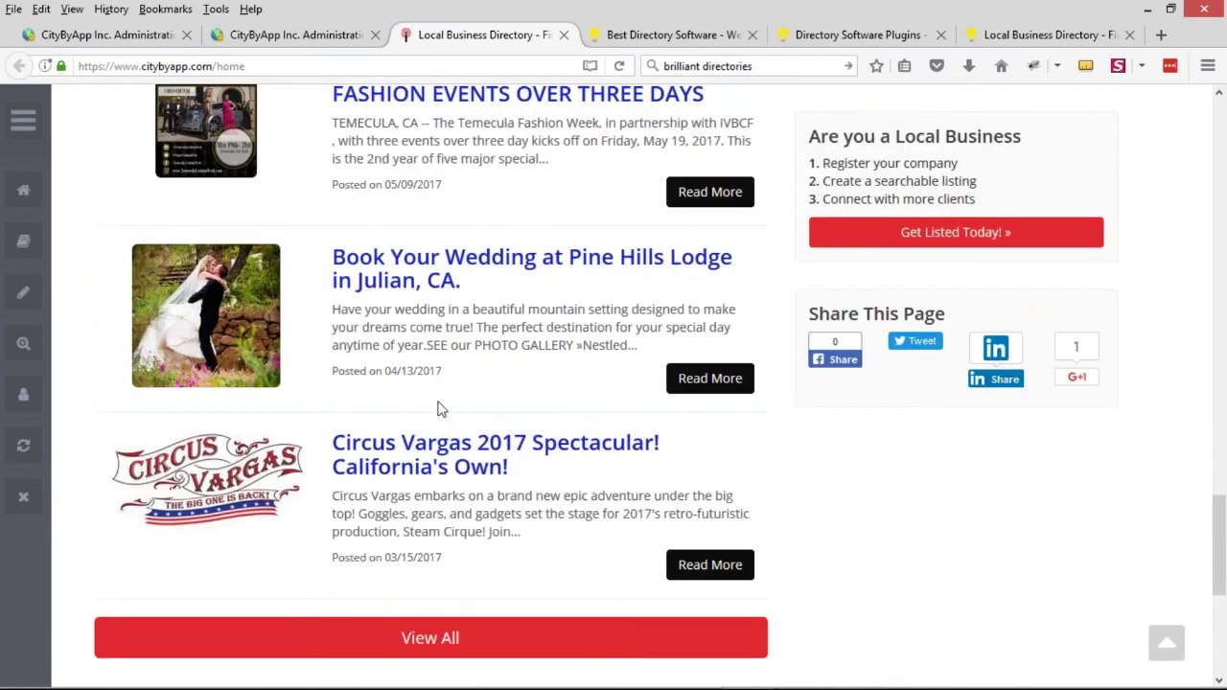
pyautogui.scroll(5, 254, 430)
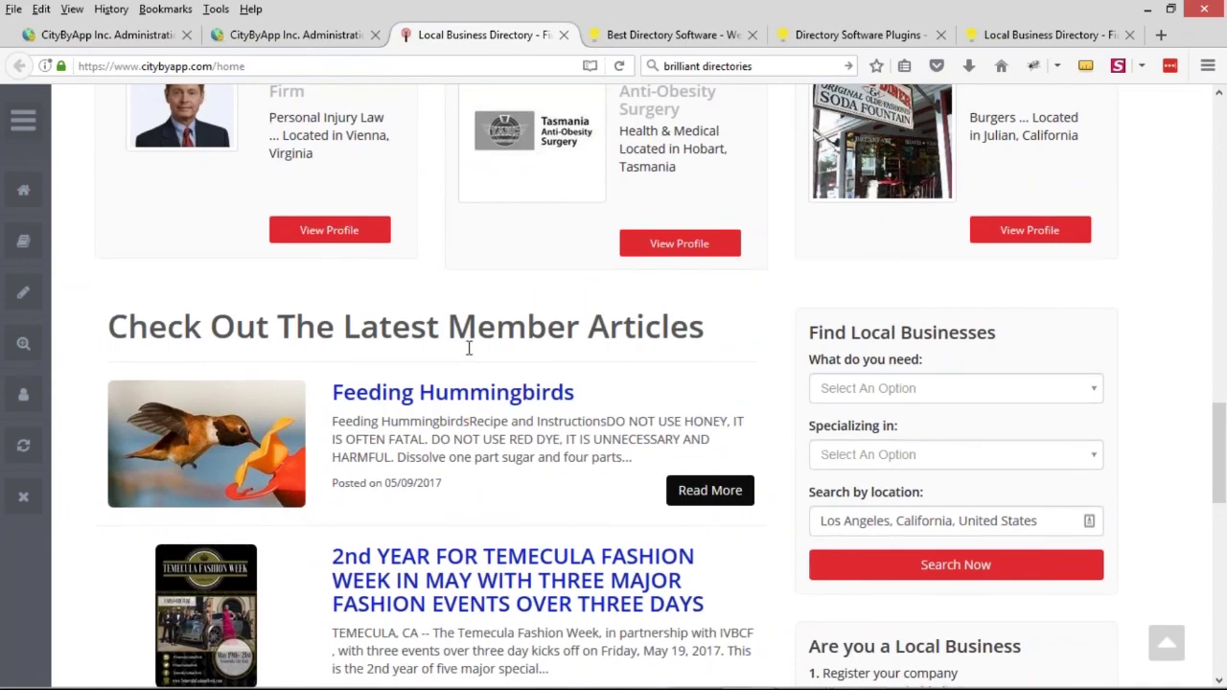
pyautogui.scroll(-2, 509, 317)
pyautogui.scroll(-1, 557, 403)
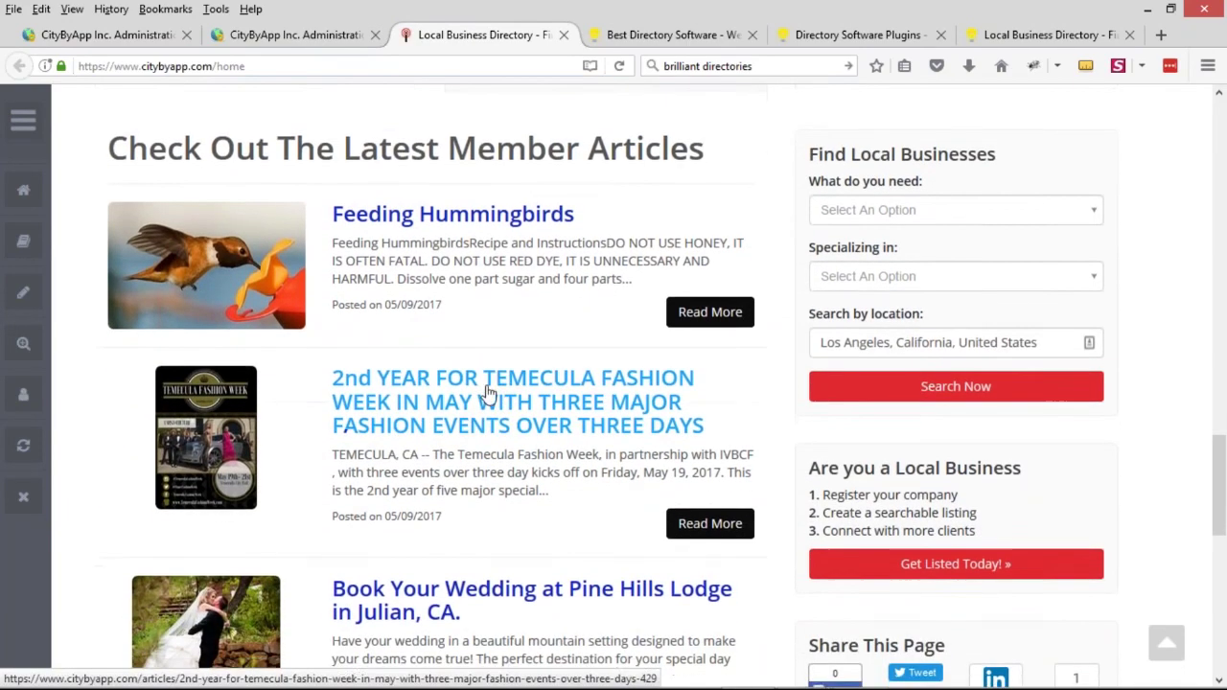
pyautogui.scroll(-1, 860, 415)
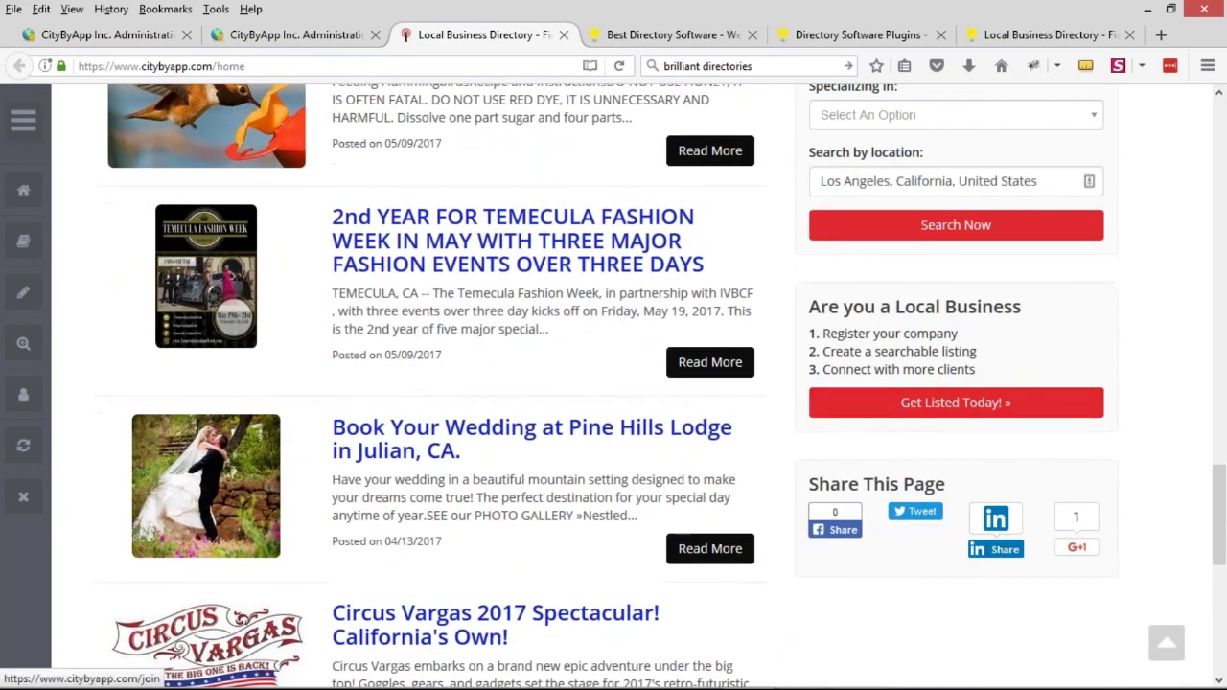
pyautogui.scroll(3, 571, 403)
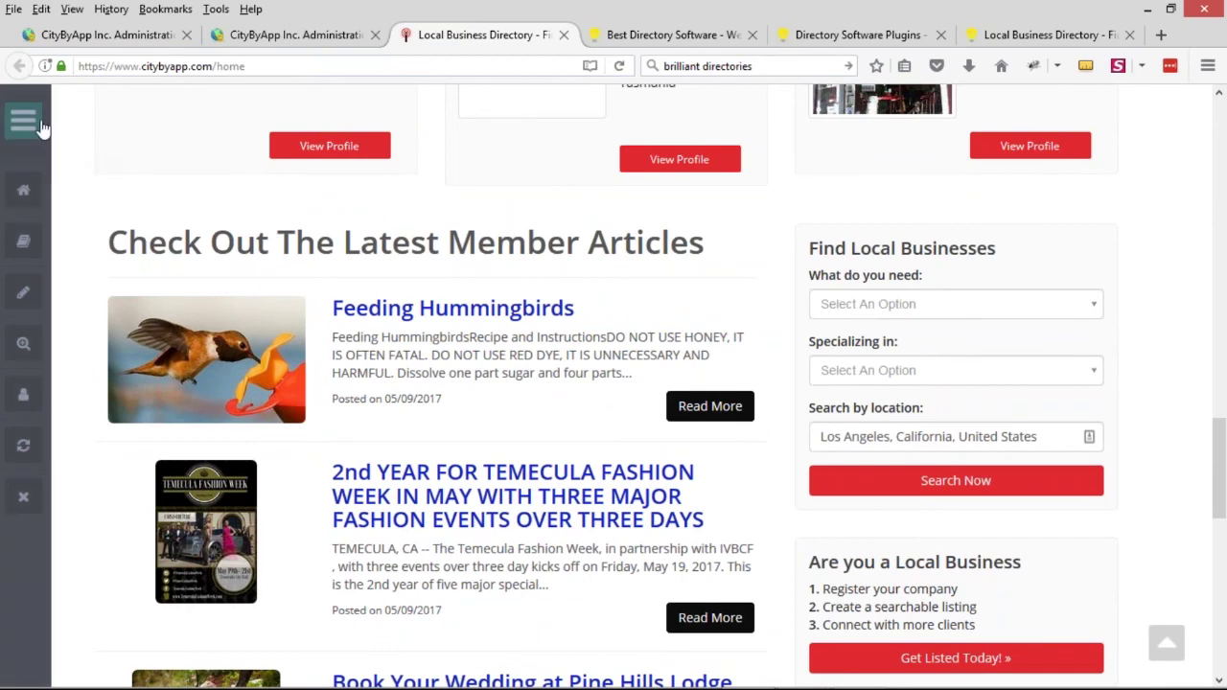
pyautogui.scroll(-3, 792, 444)
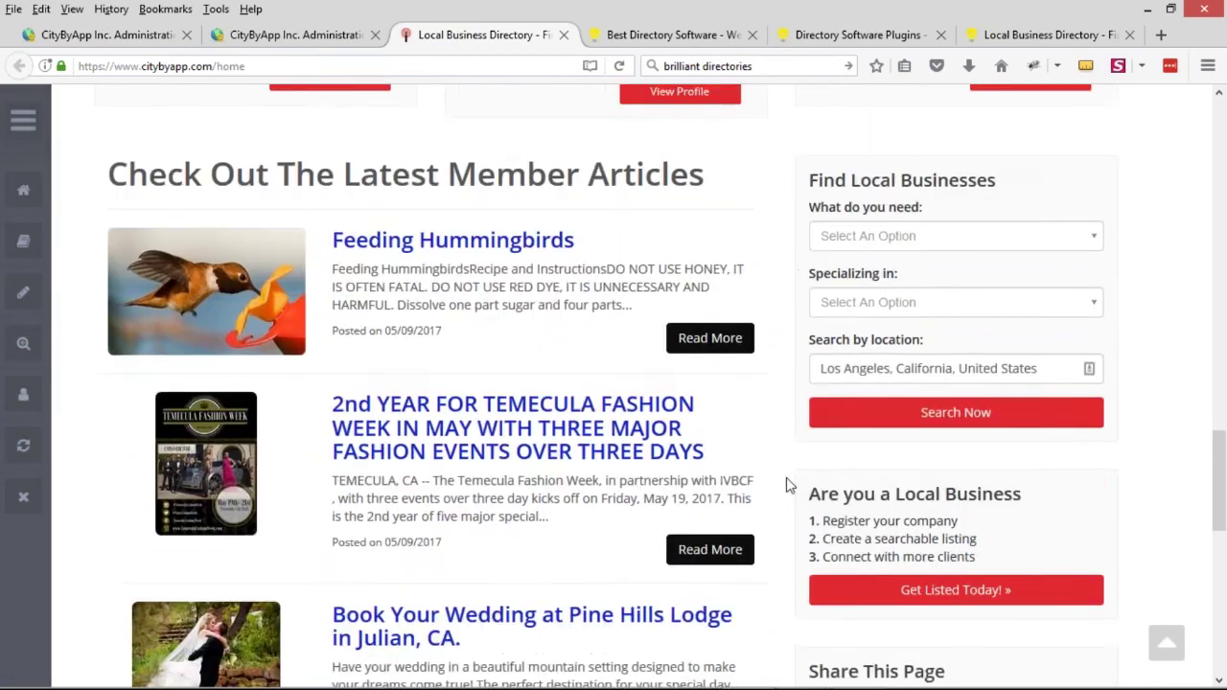
pyautogui.scroll(2, 826, 514)
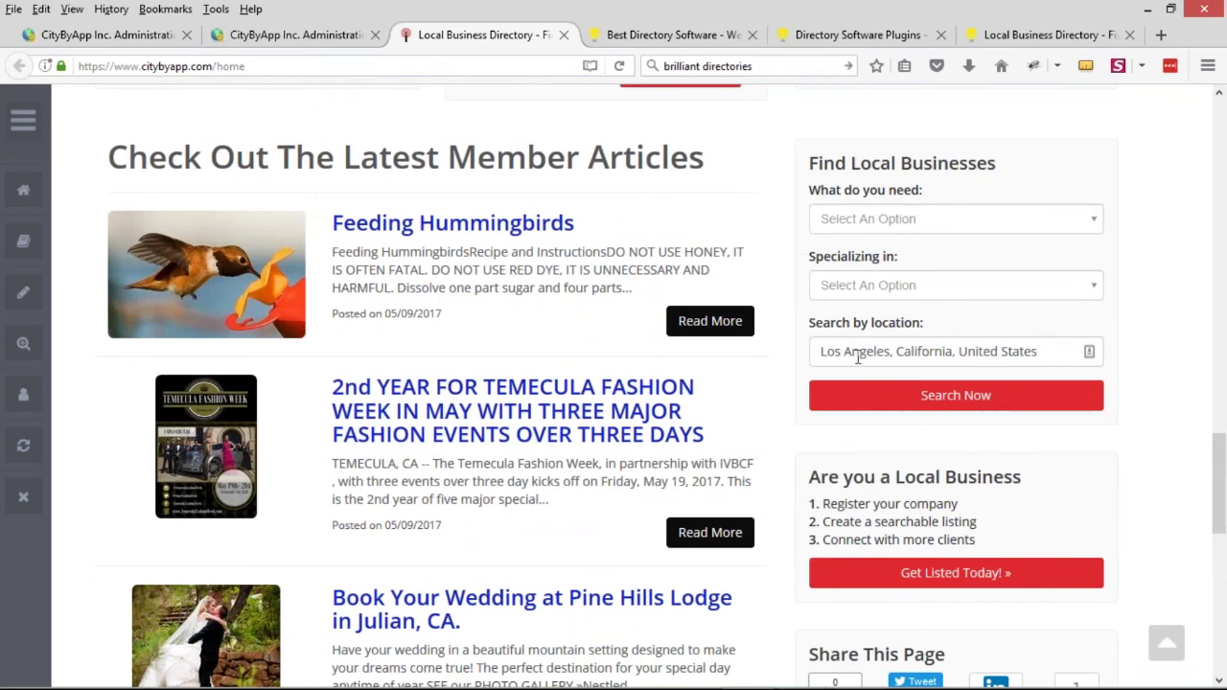
# Step: Expand the homepage's Admin Bar and turn on Show Widgets
pyautogui.click(23, 119)
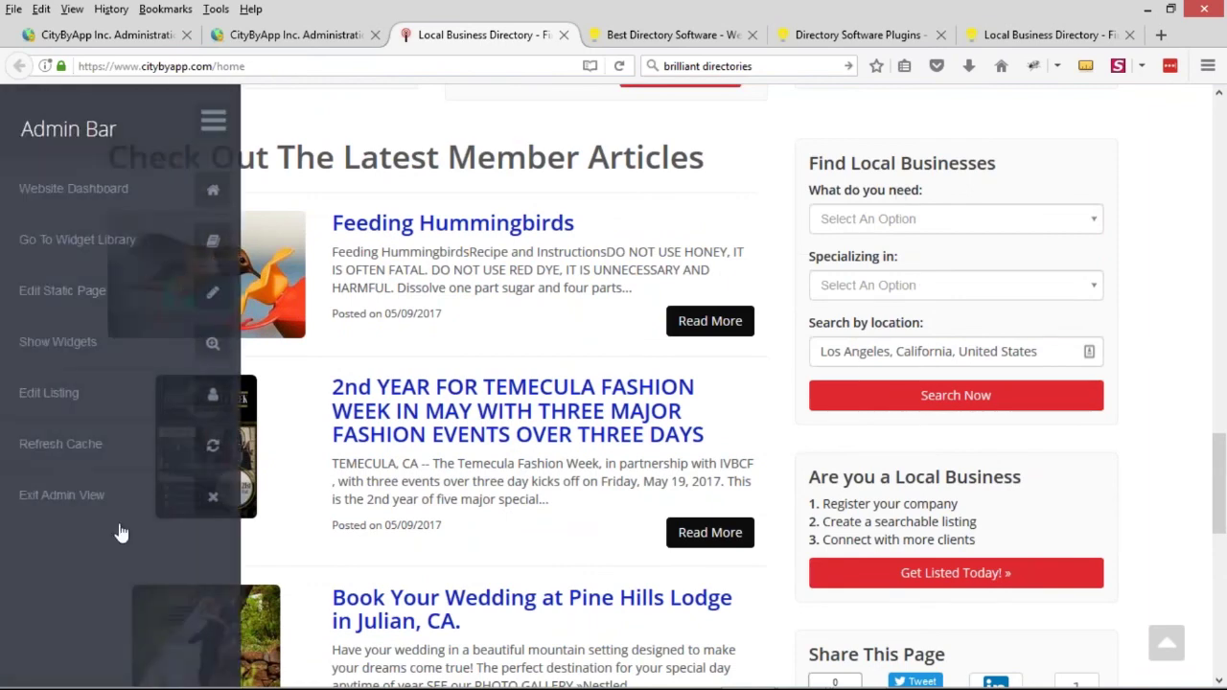
pyautogui.click(213, 123)
pyautogui.click(25, 120)
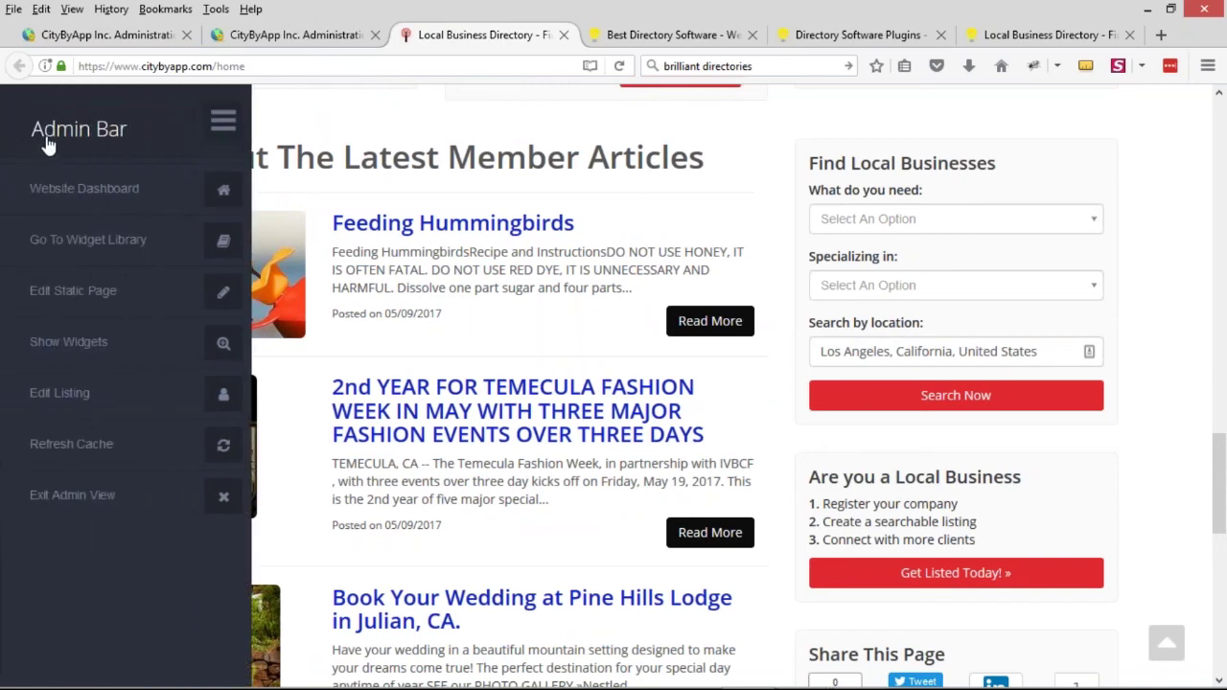
pyautogui.click(65, 345)
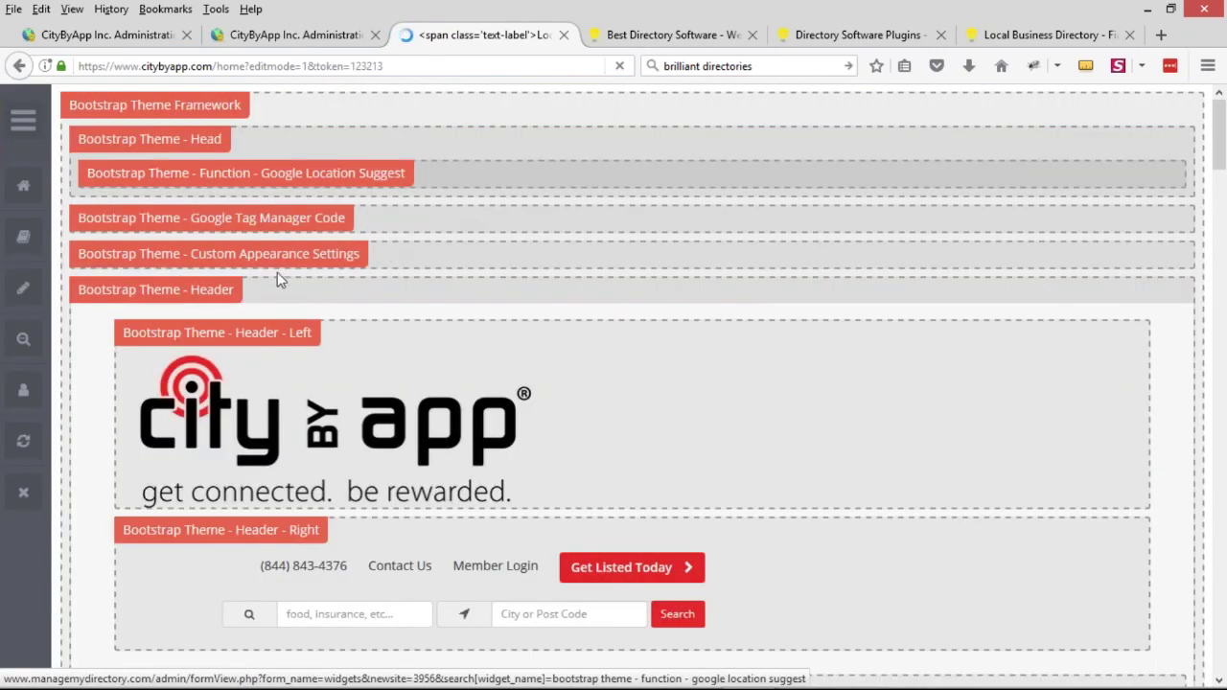
# Step: Locate the Recent Articles With Sidebar widget in the widget view and highlight the name label of its sidebar
pyautogui.scroll(-4, 299, 223)
pyautogui.scroll(-4, 587, 279)
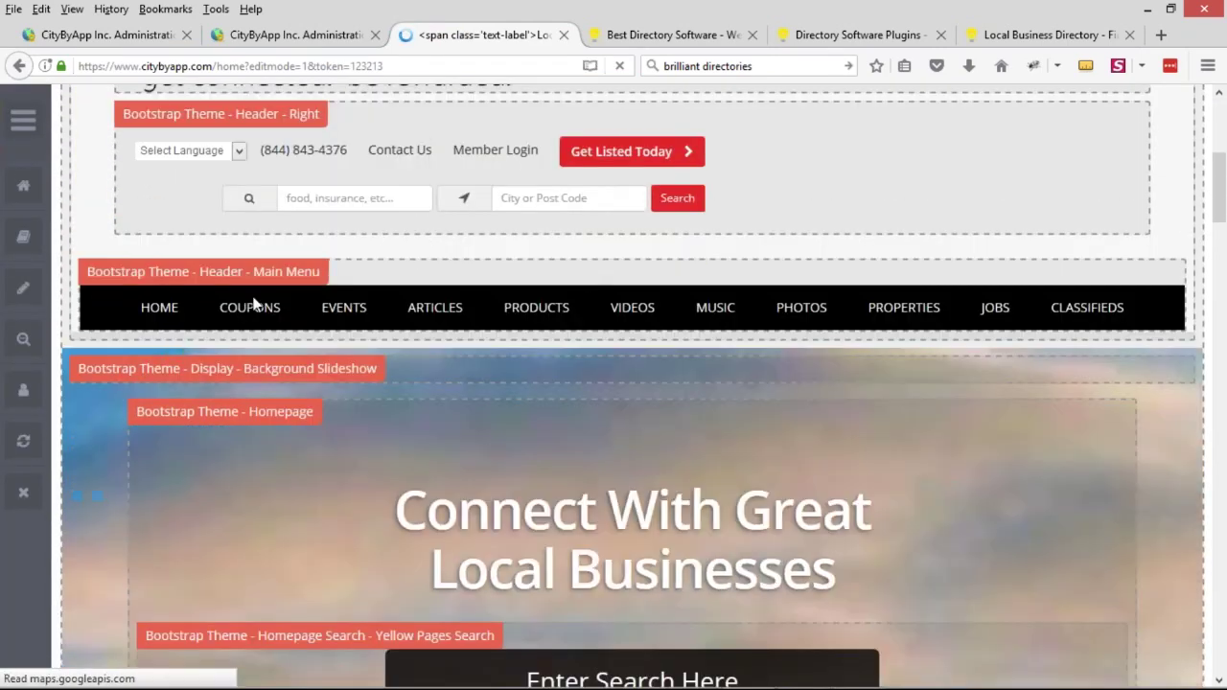
pyautogui.scroll(-4, 288, 287)
pyautogui.scroll(-10, 403, 307)
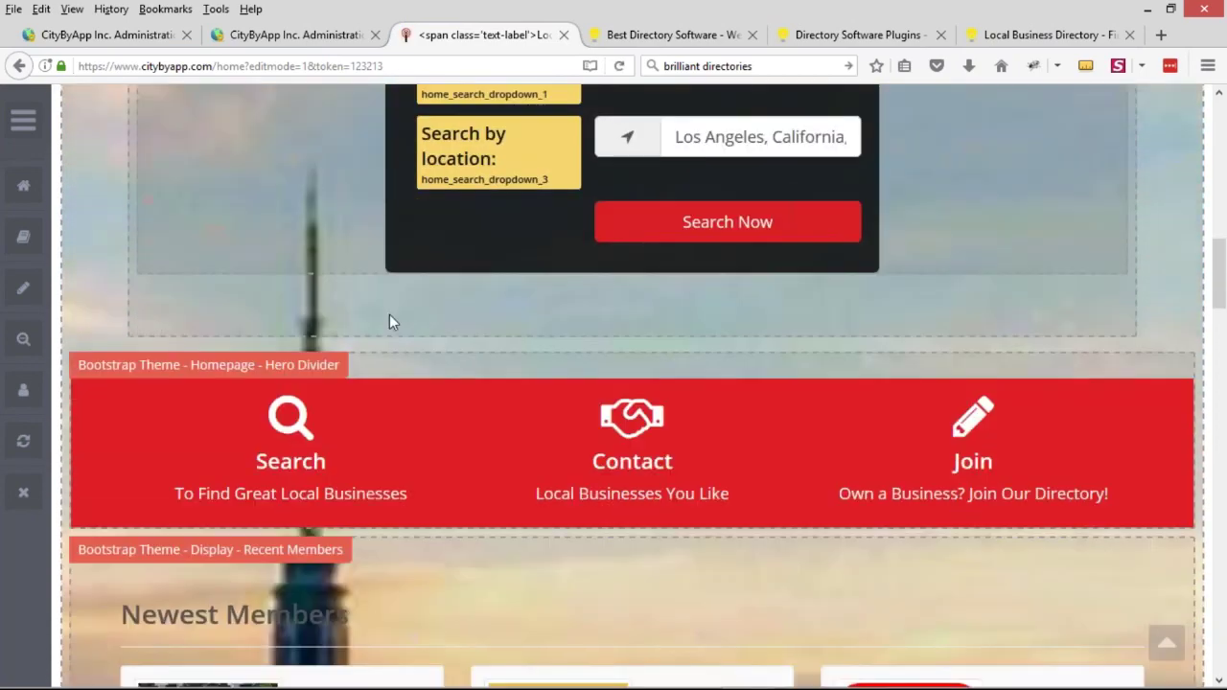
pyautogui.scroll(-20, 390, 323)
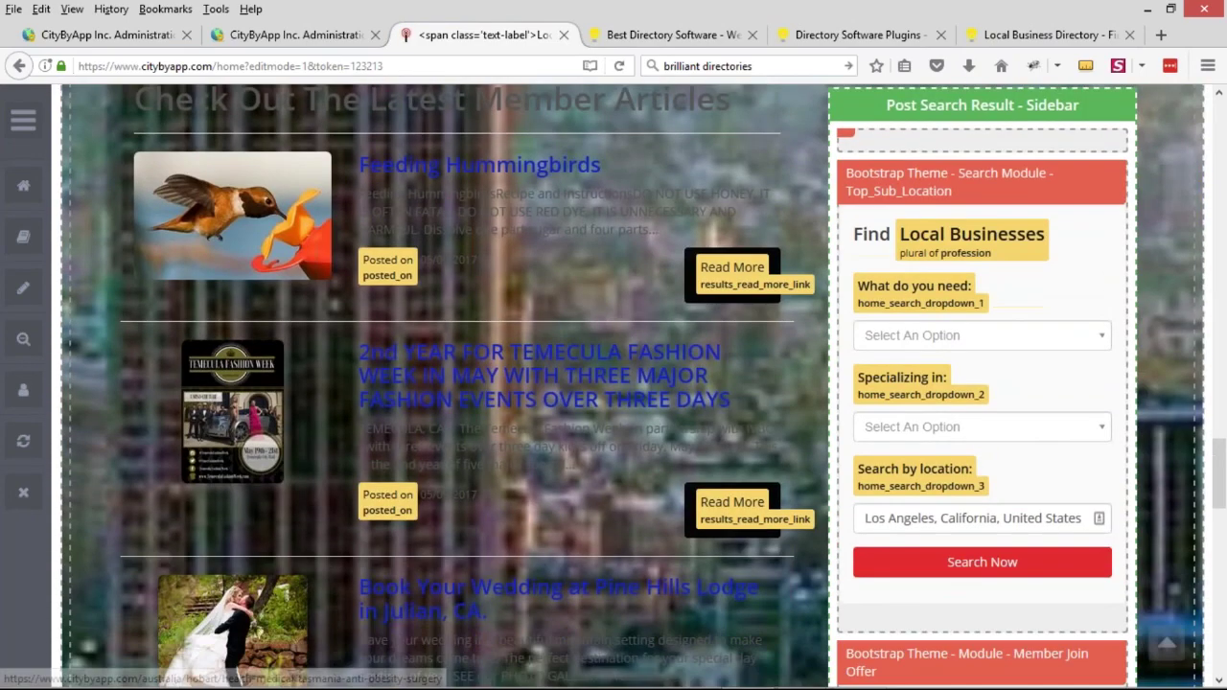
pyautogui.scroll(2, 614, 385)
pyautogui.moveTo(886, 225); pyautogui.dragTo(1066, 224)
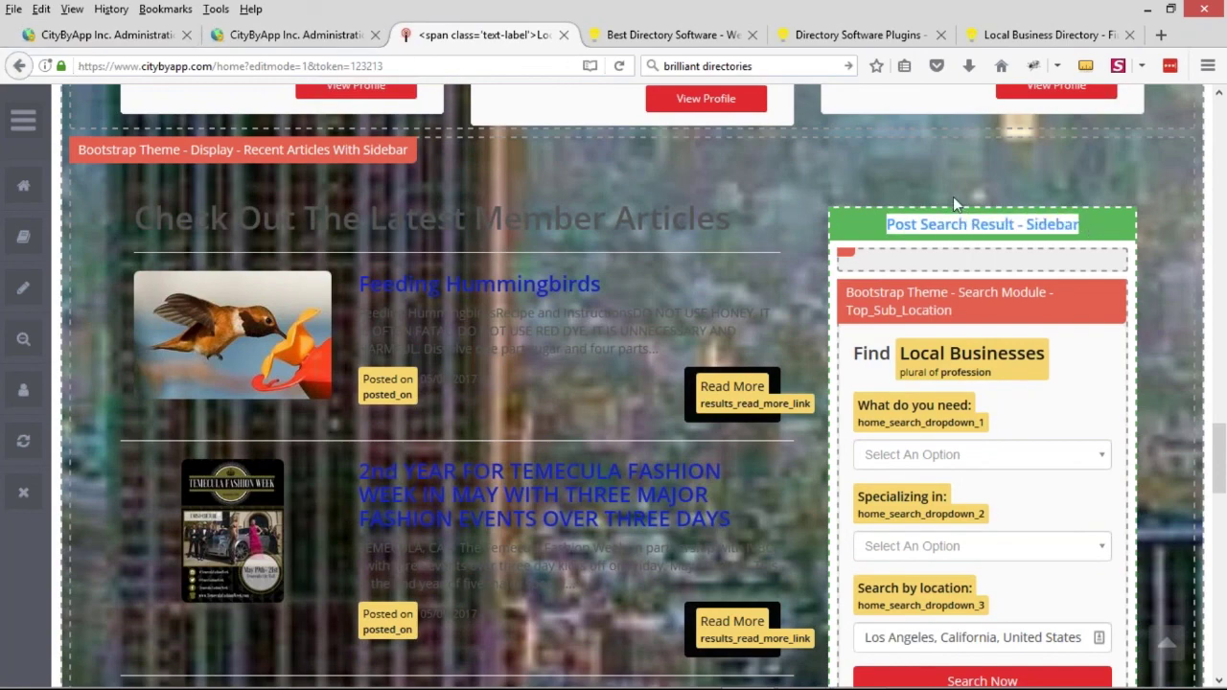
# Step: Open the Sidebar Manager in the CityByApp admin site and compare its sidebar list with the sidebar name labelled on the homepage
pyautogui.click(113, 37)
pyautogui.scroll(10, 88, 418)
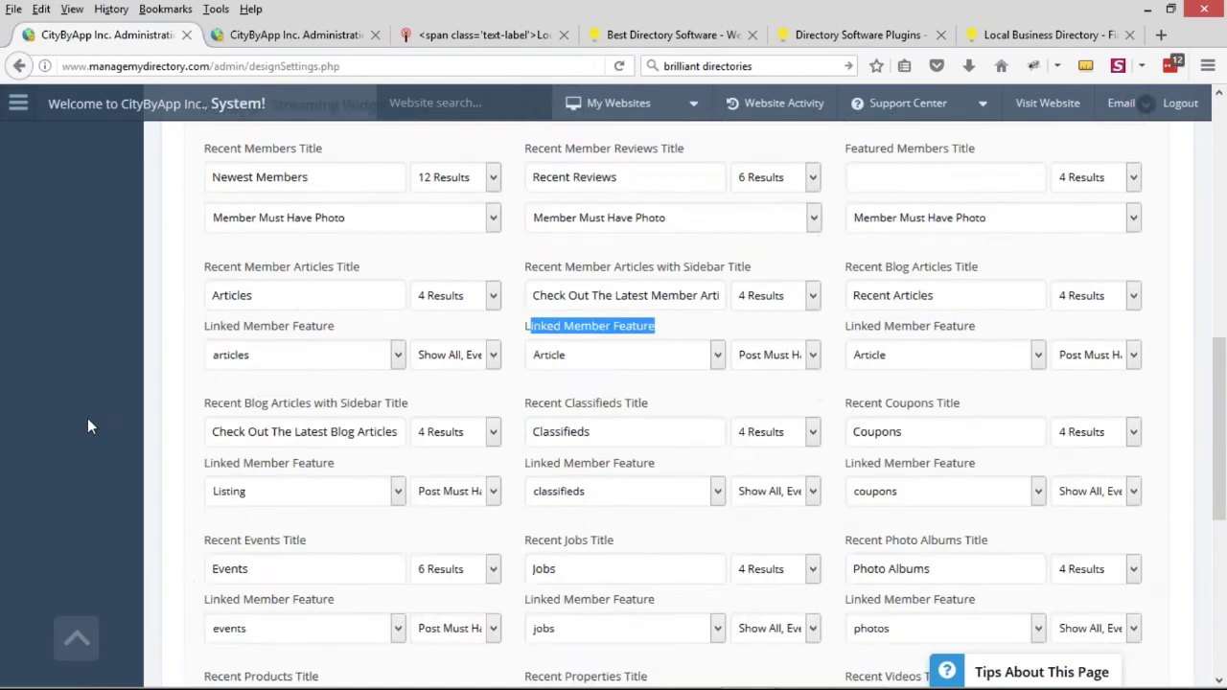
pyautogui.scroll(3, 106, 444)
pyautogui.moveTo(57, 312)
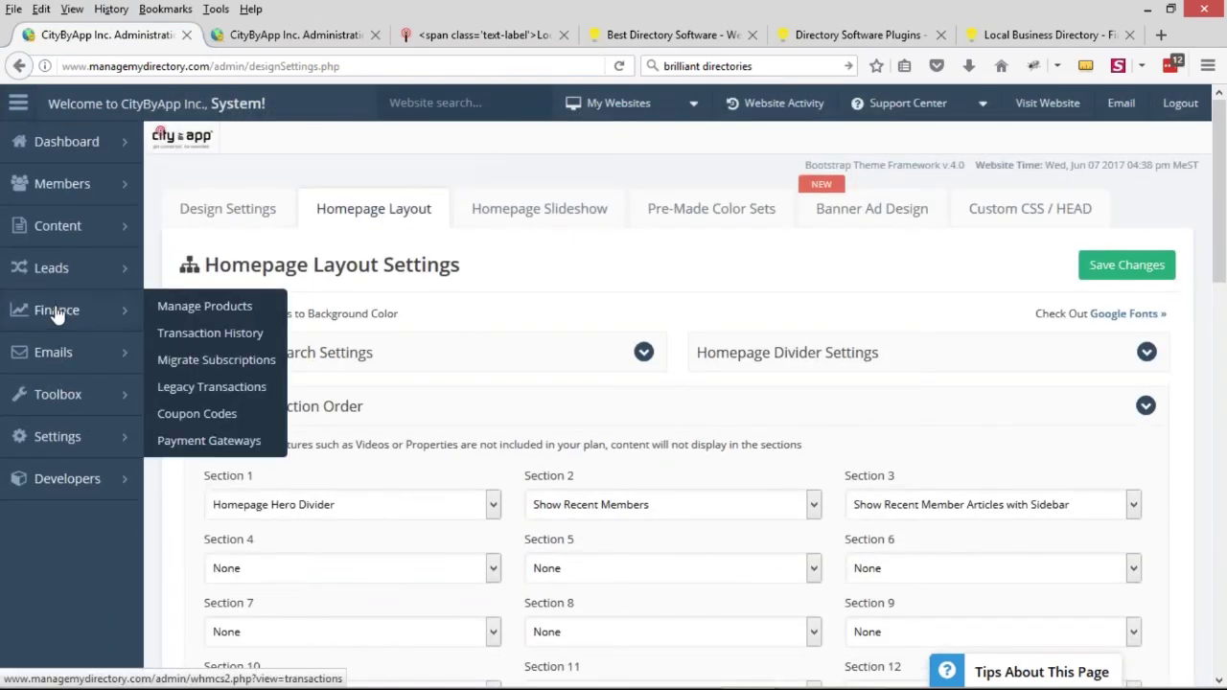
pyautogui.moveTo(92, 401)
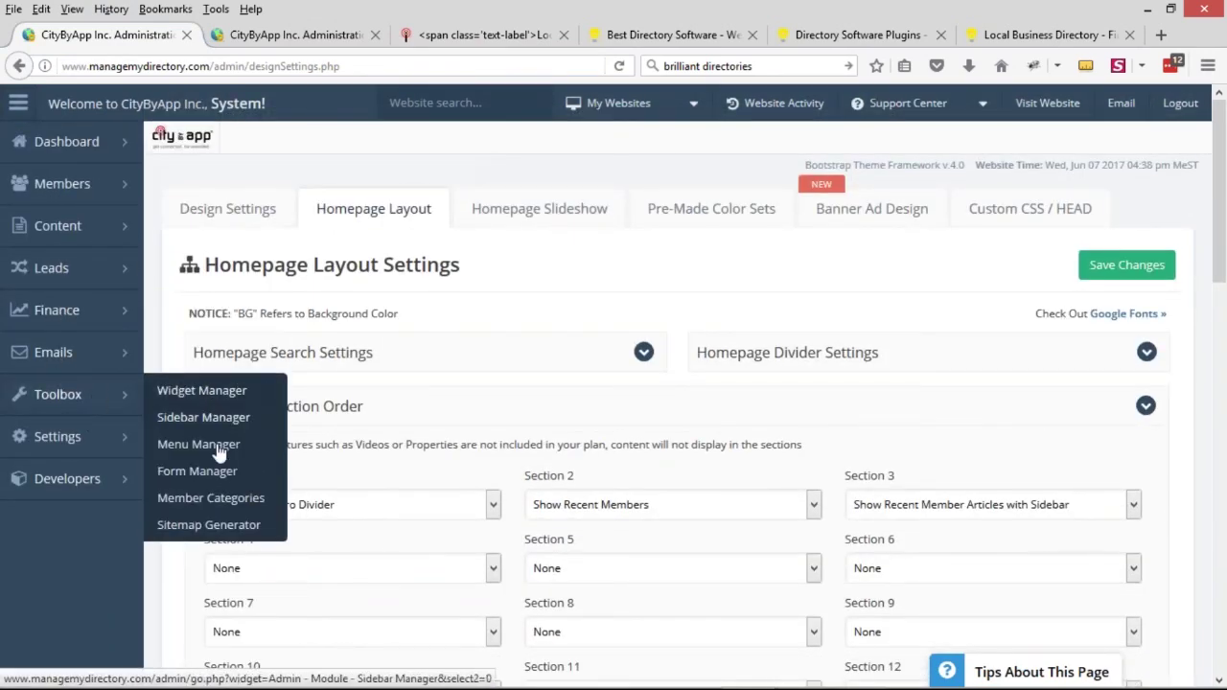
pyautogui.click(198, 419)
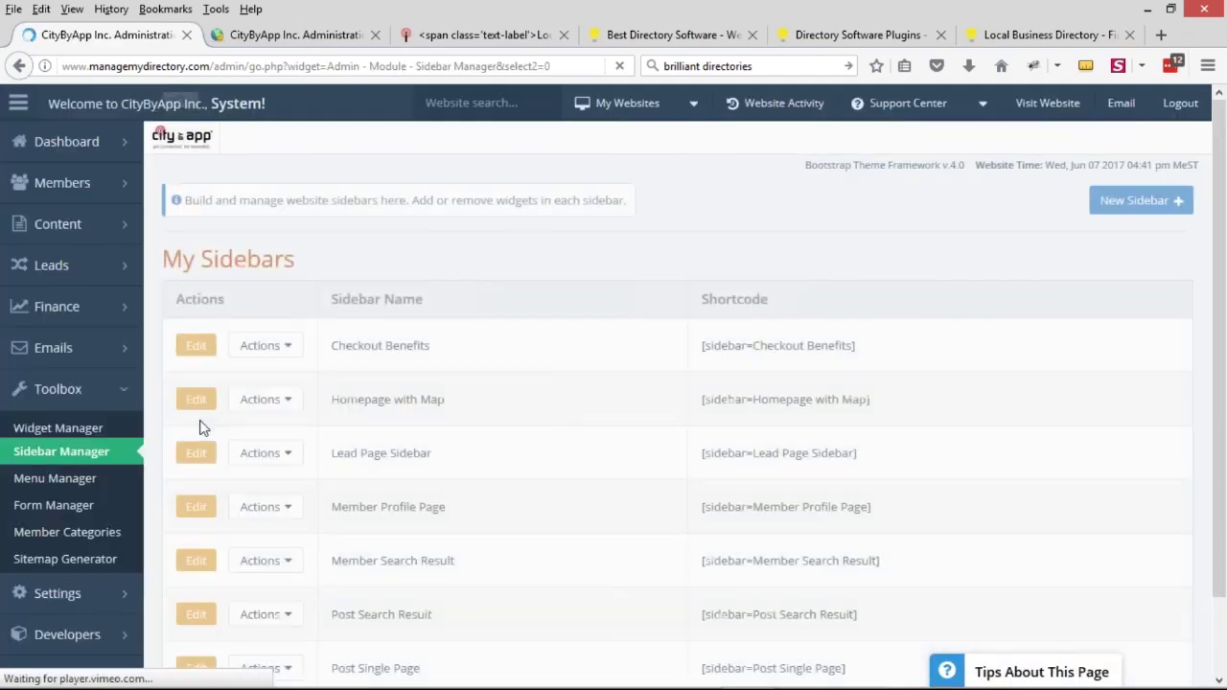
pyautogui.scroll(-2, 508, 295)
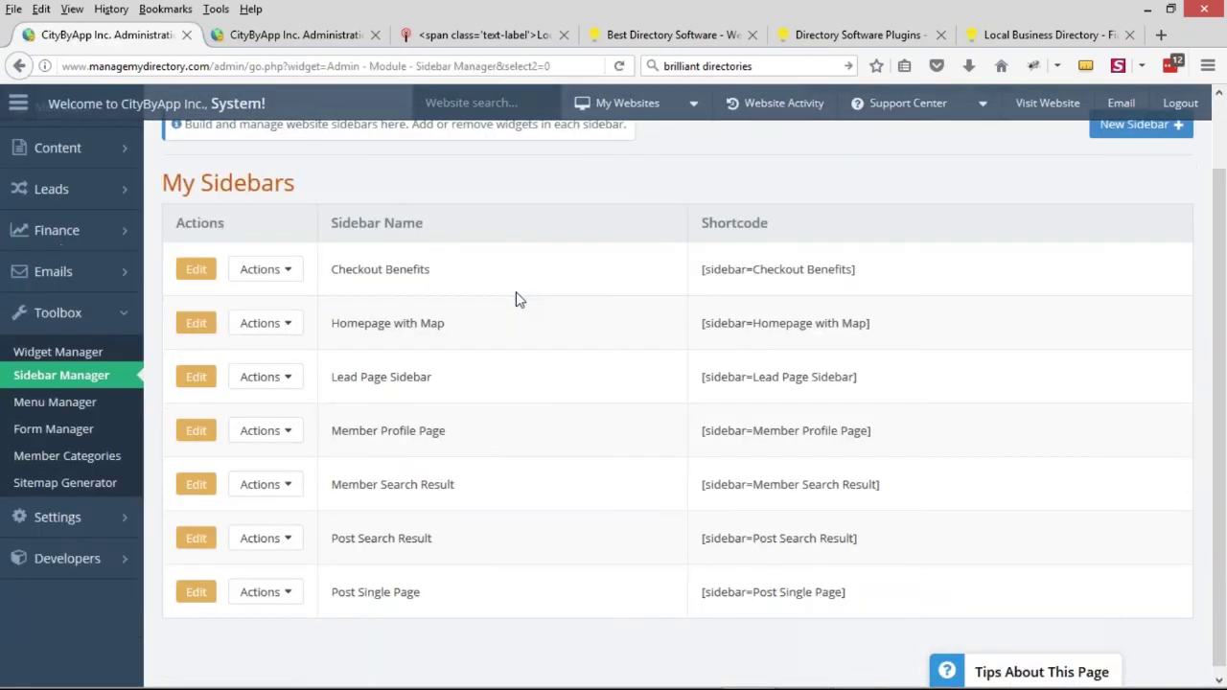
pyautogui.click(475, 35)
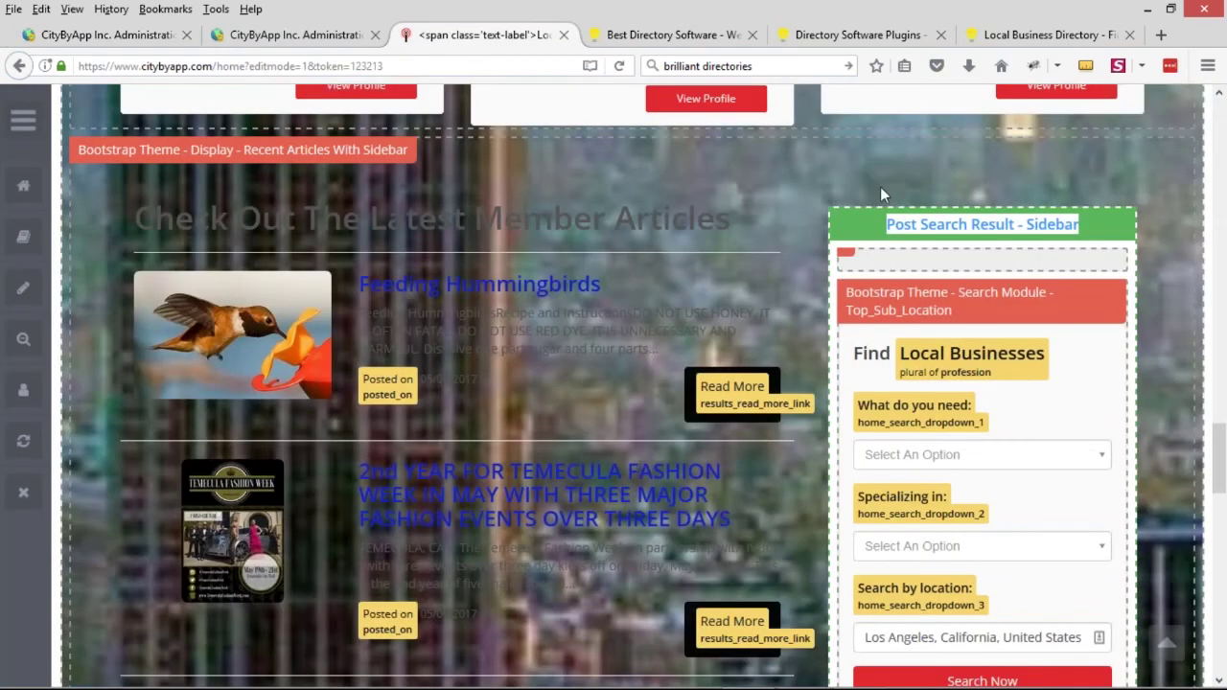
pyautogui.click(107, 34)
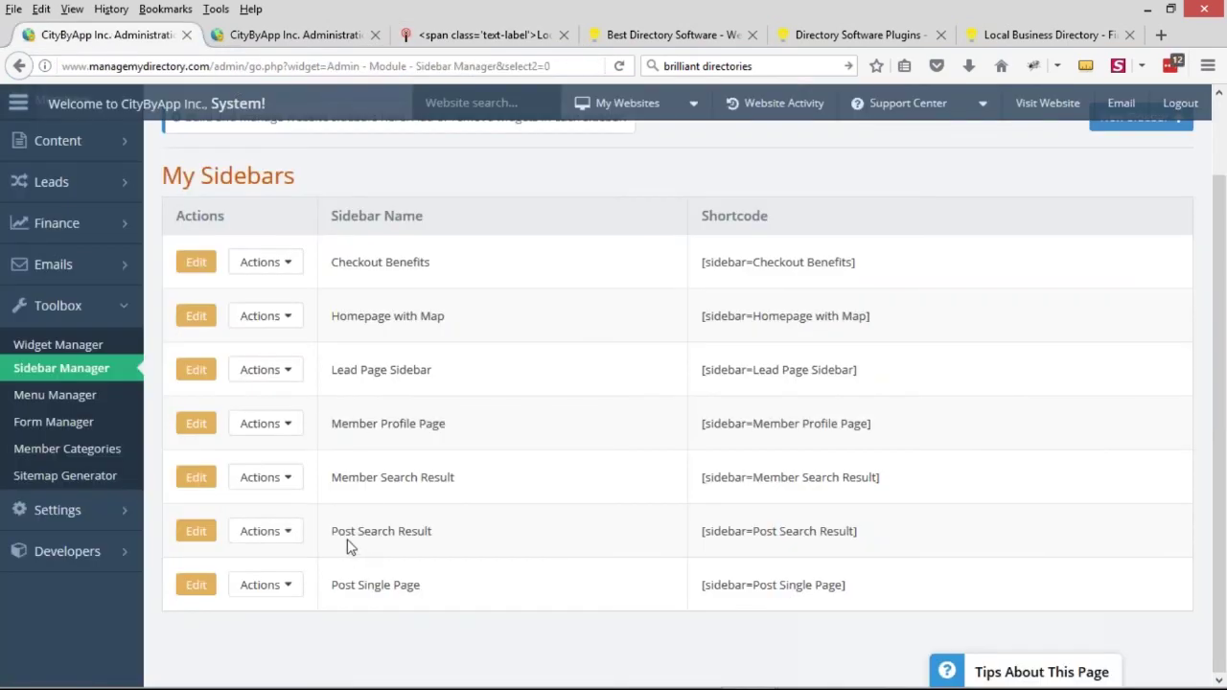
# Step: Open the Post Search Result sidebar for editing and compare the homepage's sidebar with the Recent Reviews module on the demo directory site
pyautogui.moveTo(332, 531); pyautogui.dragTo(418, 531)
pyautogui.click(196, 533)
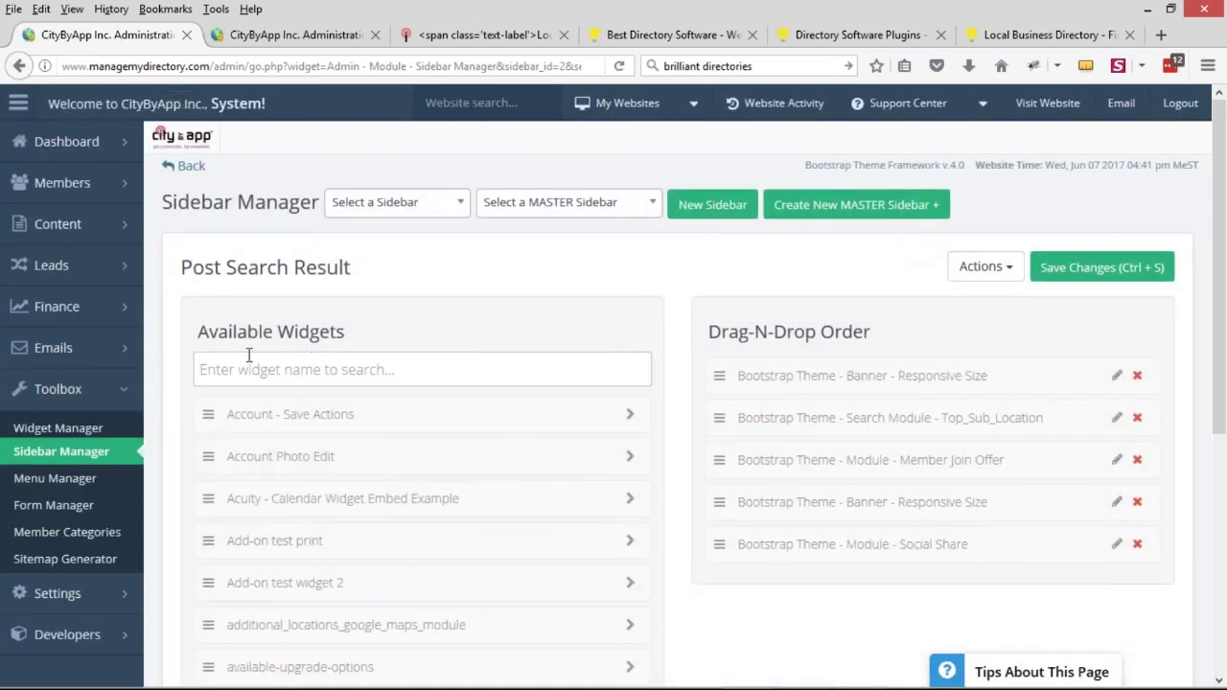
pyautogui.click(430, 35)
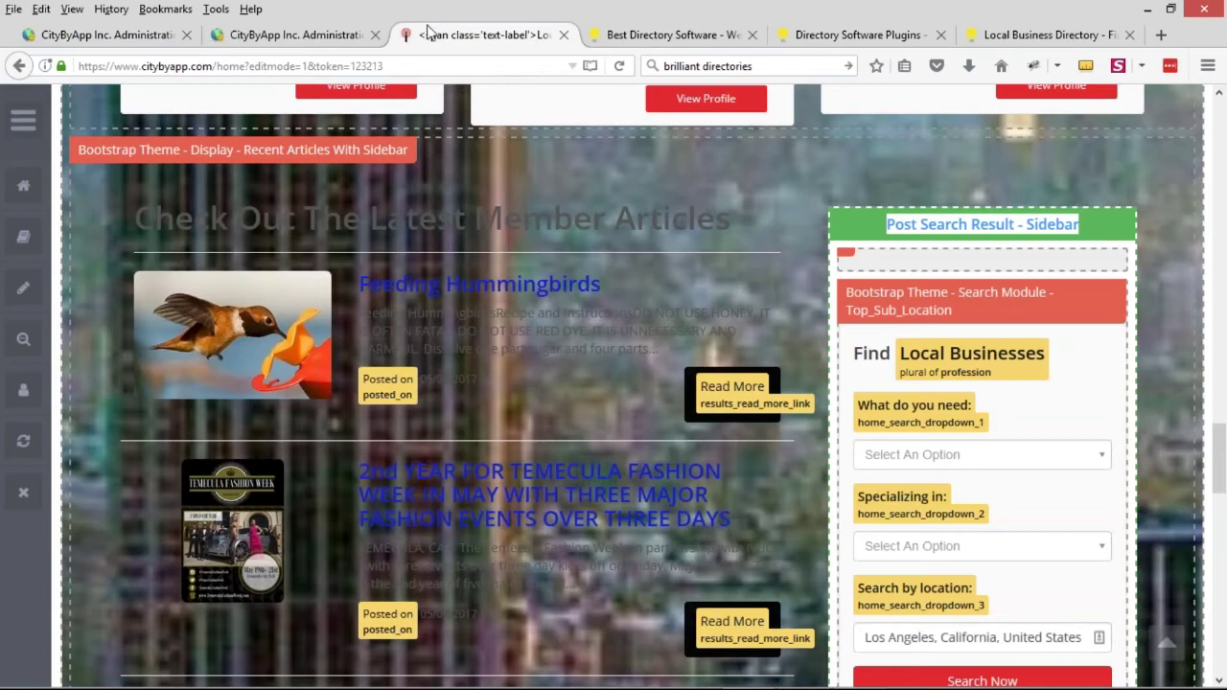
pyautogui.click(1033, 34)
pyautogui.scroll(-6, 844, 384)
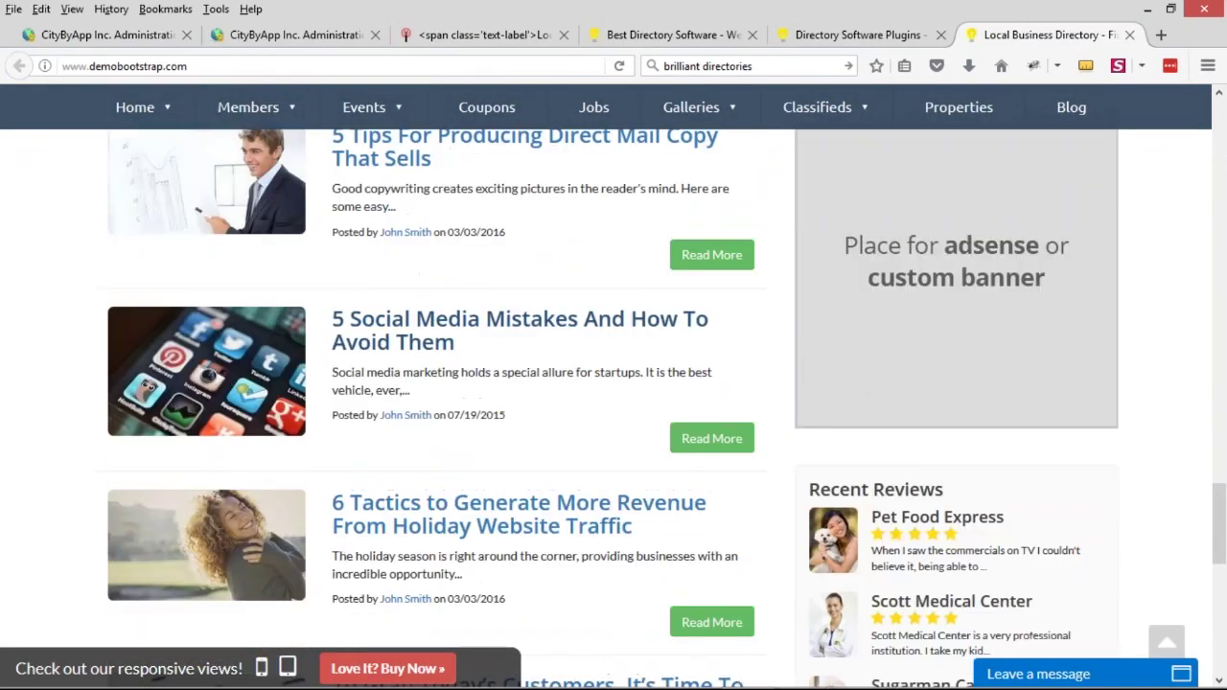
pyautogui.moveTo(819, 234); pyautogui.dragTo(884, 234)
pyautogui.click(161, 37)
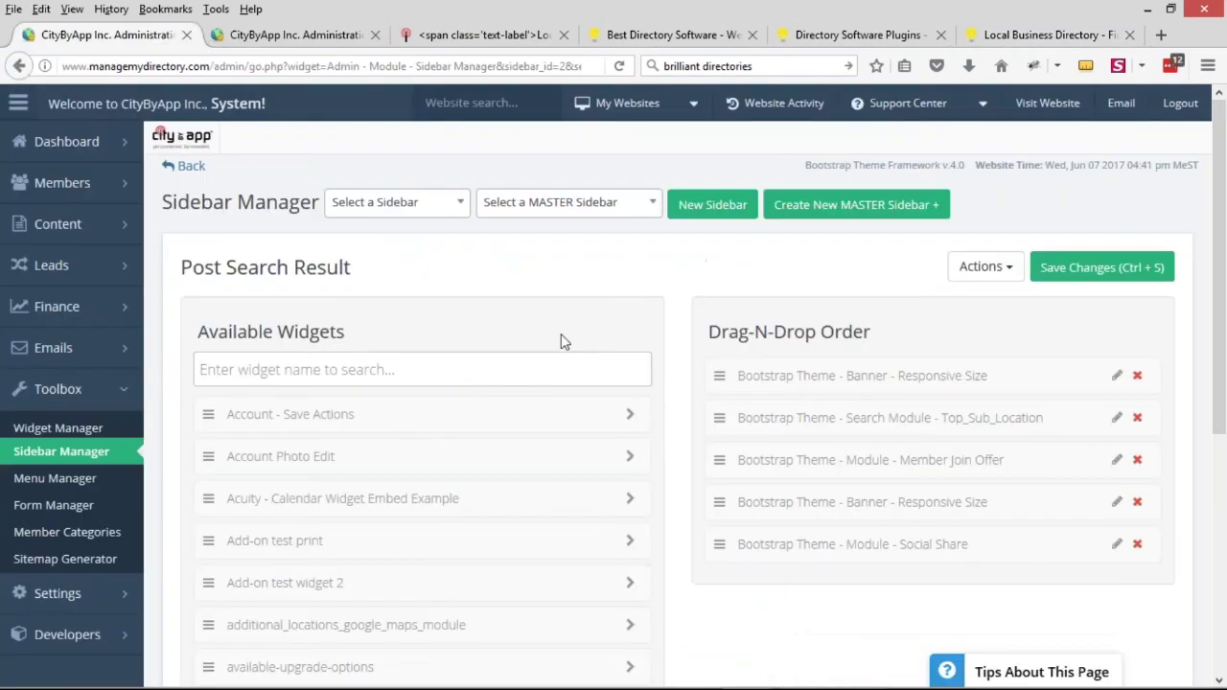
# Step: Filter the available widgets by "recent" and insert Bootstrap Theme - Module - Recent Reviews below the first banner in the Post Search Result order
pyautogui.write('recent')
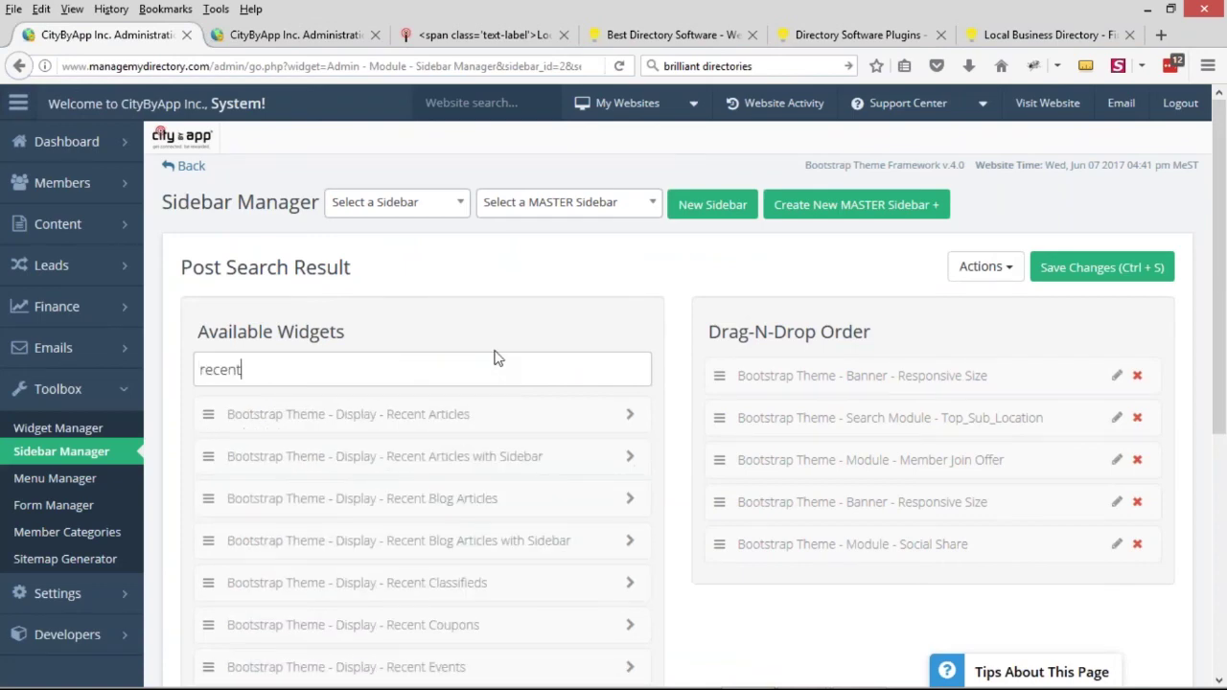
pyautogui.scroll(-3, 489, 365)
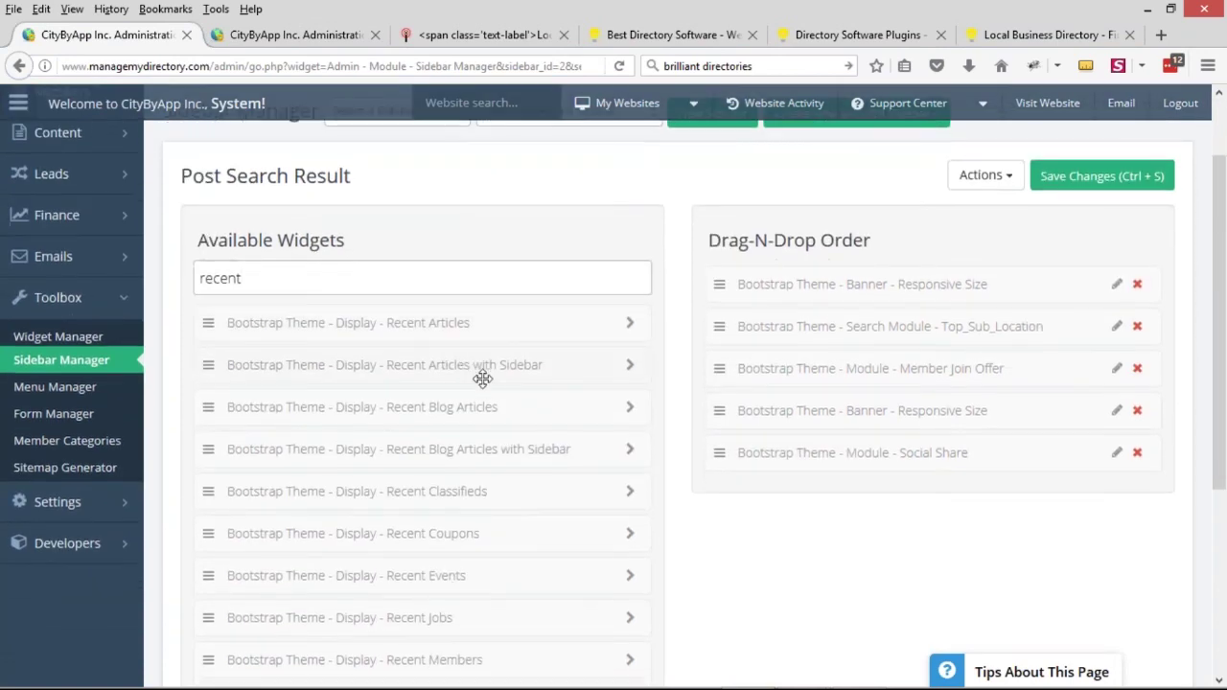
pyautogui.scroll(-1, 489, 365)
pyautogui.click(459, 618)
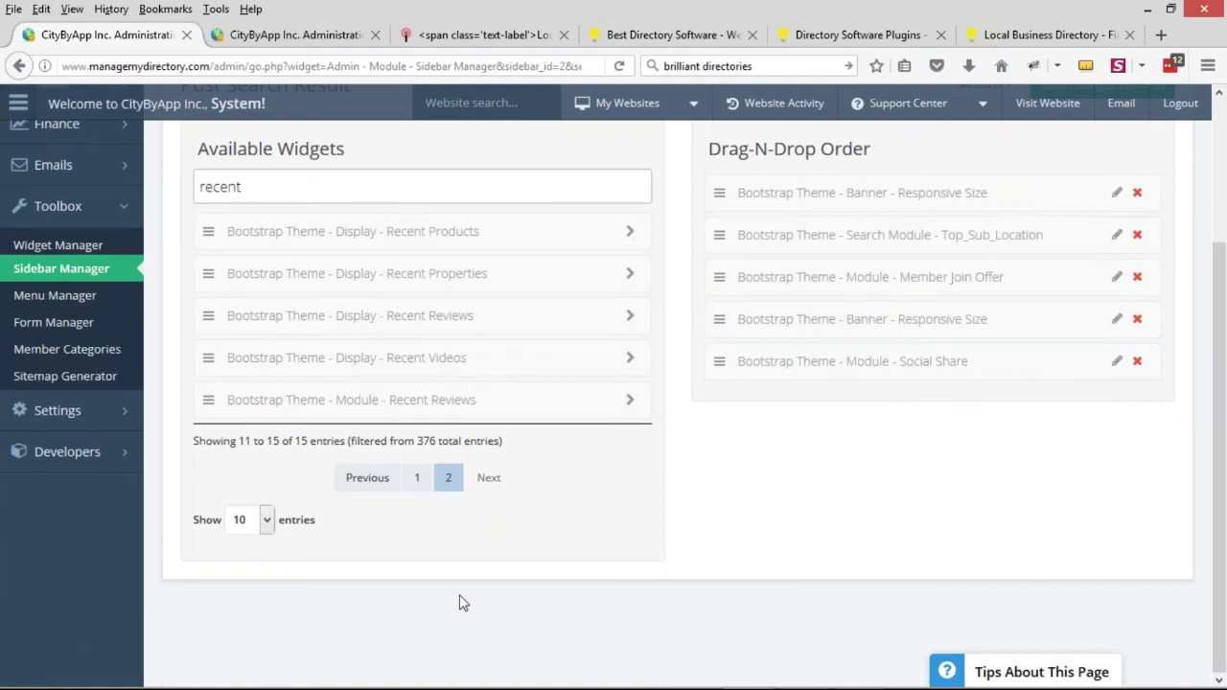
pyautogui.moveTo(364, 399); pyautogui.dragTo(888, 217)
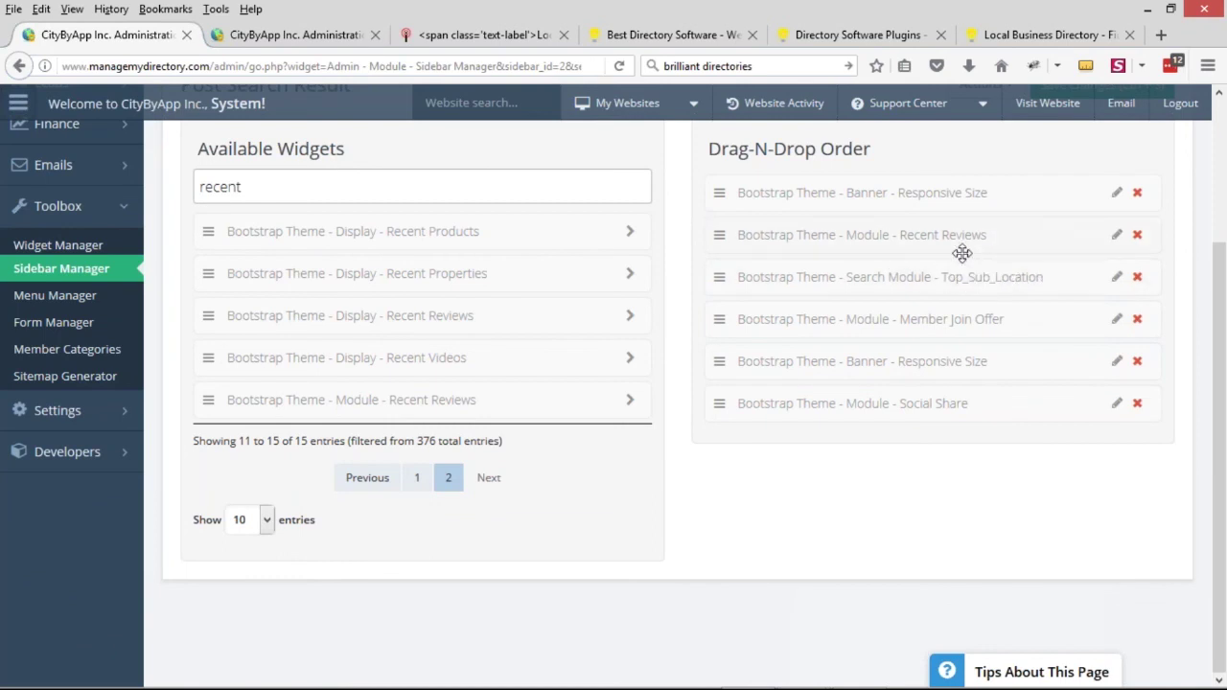
pyautogui.scroll(2, 949, 335)
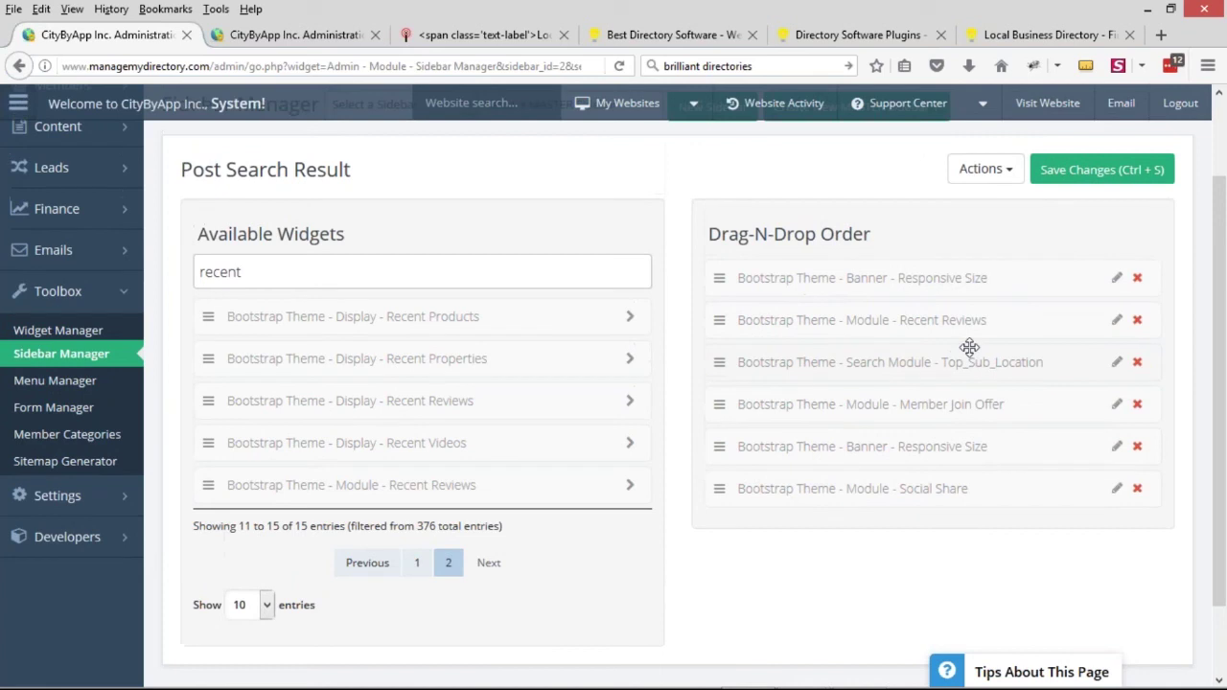
pyautogui.moveTo(184, 169); pyautogui.dragTo(372, 184)
pyautogui.scroll(2, 372, 184)
pyautogui.click(183, 266)
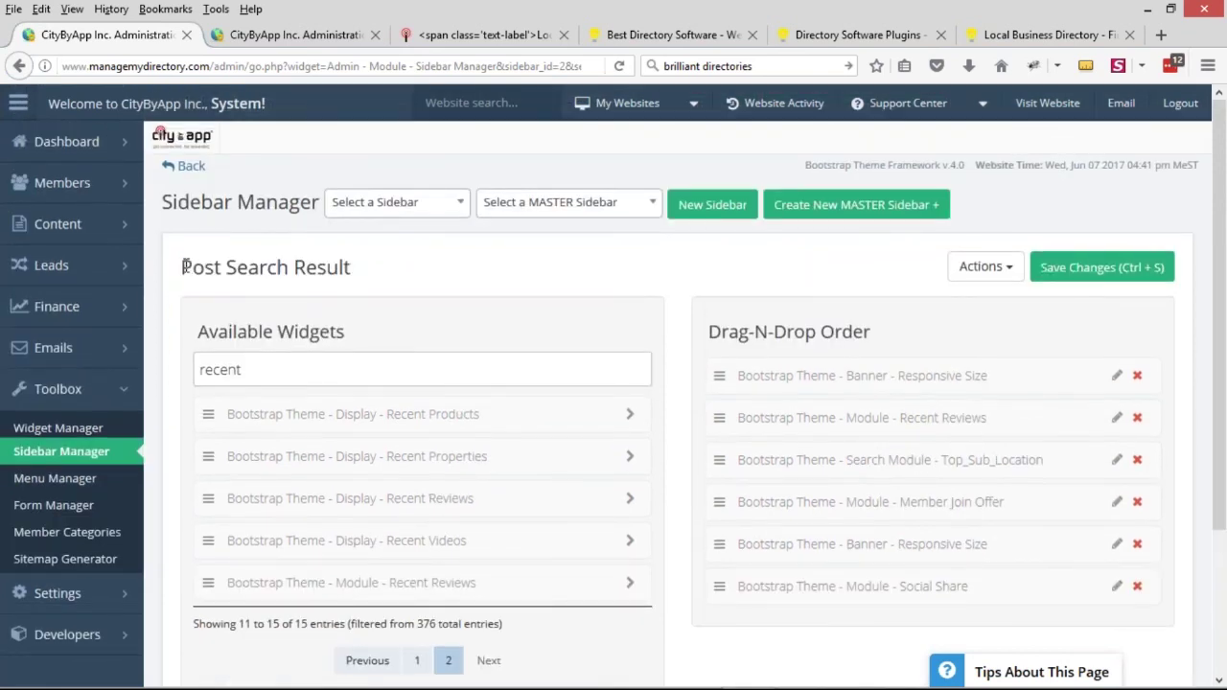
pyautogui.moveTo(186, 267); pyautogui.dragTo(264, 269)
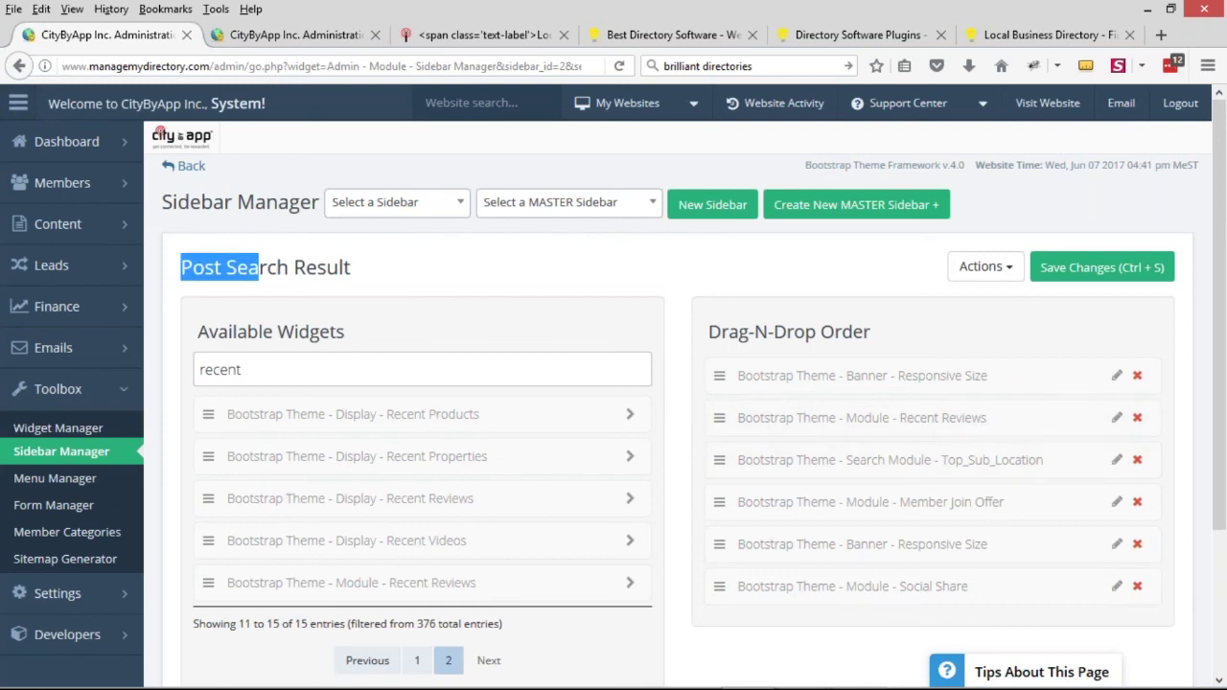
pyautogui.moveTo(115, 266)
pyautogui.click(242, 285)
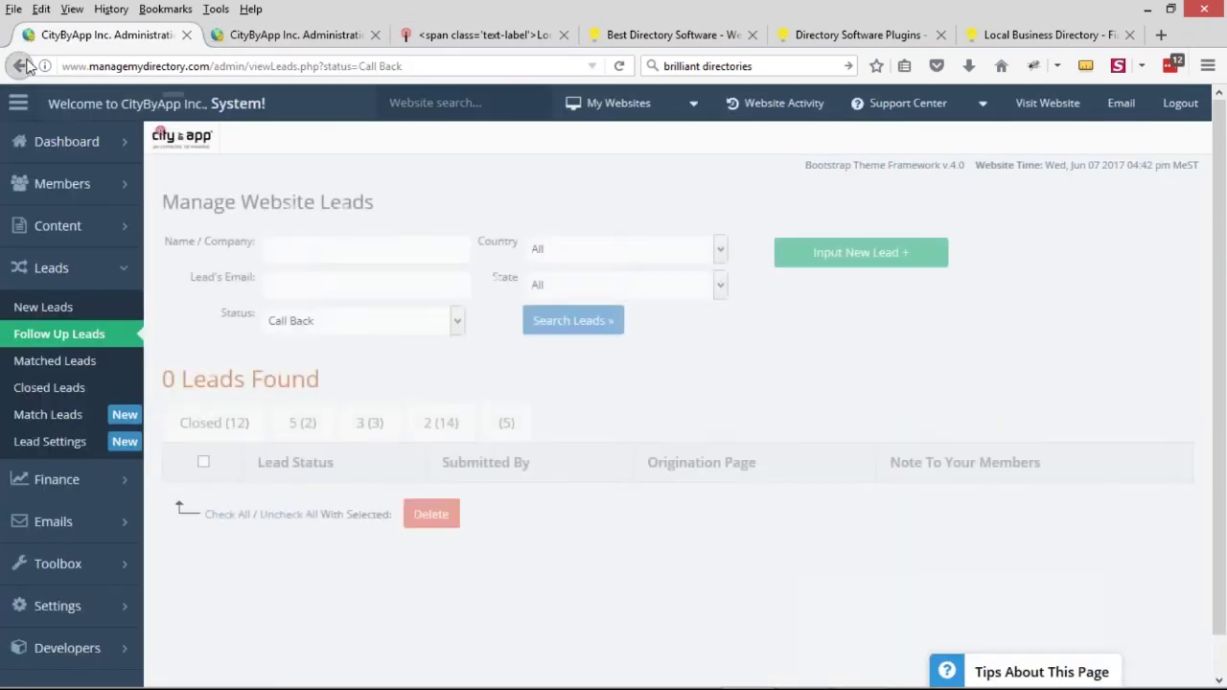
pyautogui.click(19, 66)
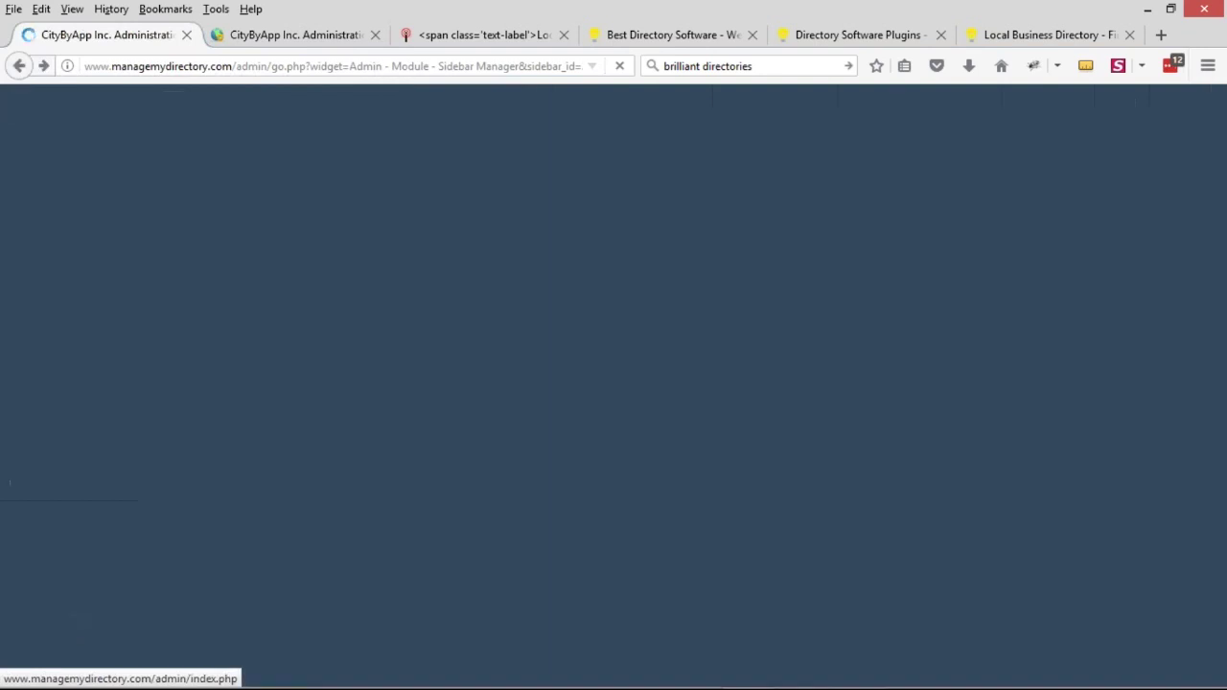
pyautogui.moveTo(37, 132)
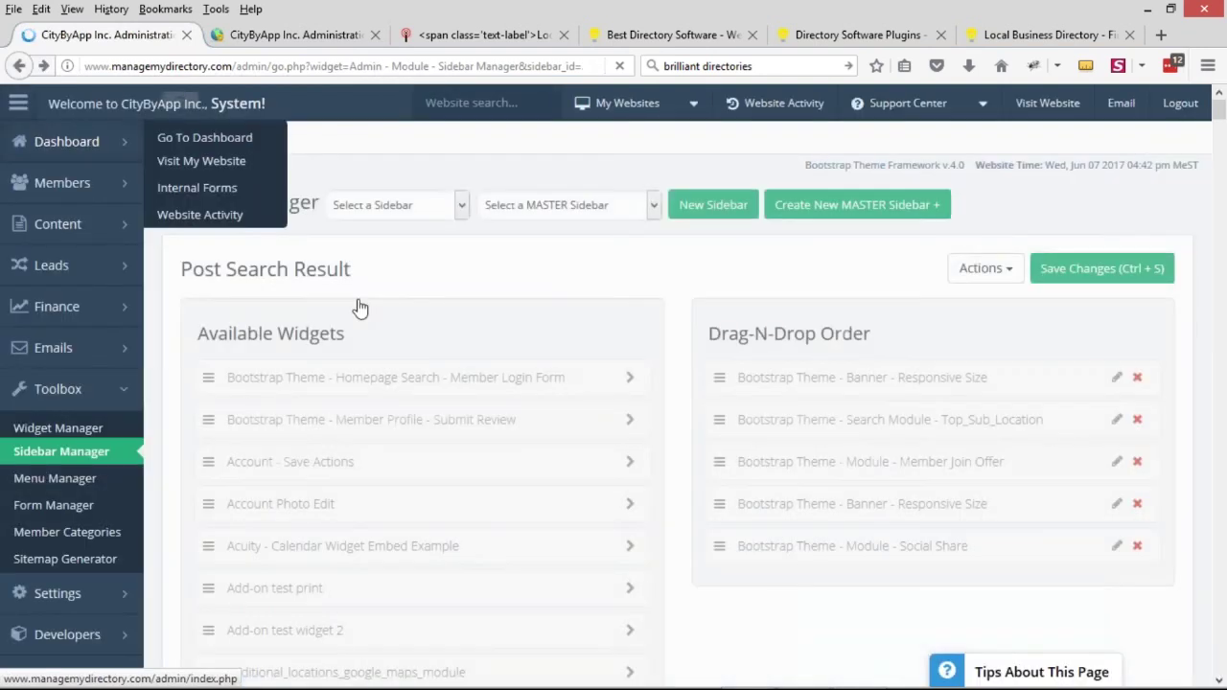
# Step: Find the "recent" widgets for the Post Search Result sidebar and place Bootstrap Theme - Module - Recent Reviews between the first banner and Search Module
pyautogui.moveTo(183, 267); pyautogui.dragTo(350, 266)
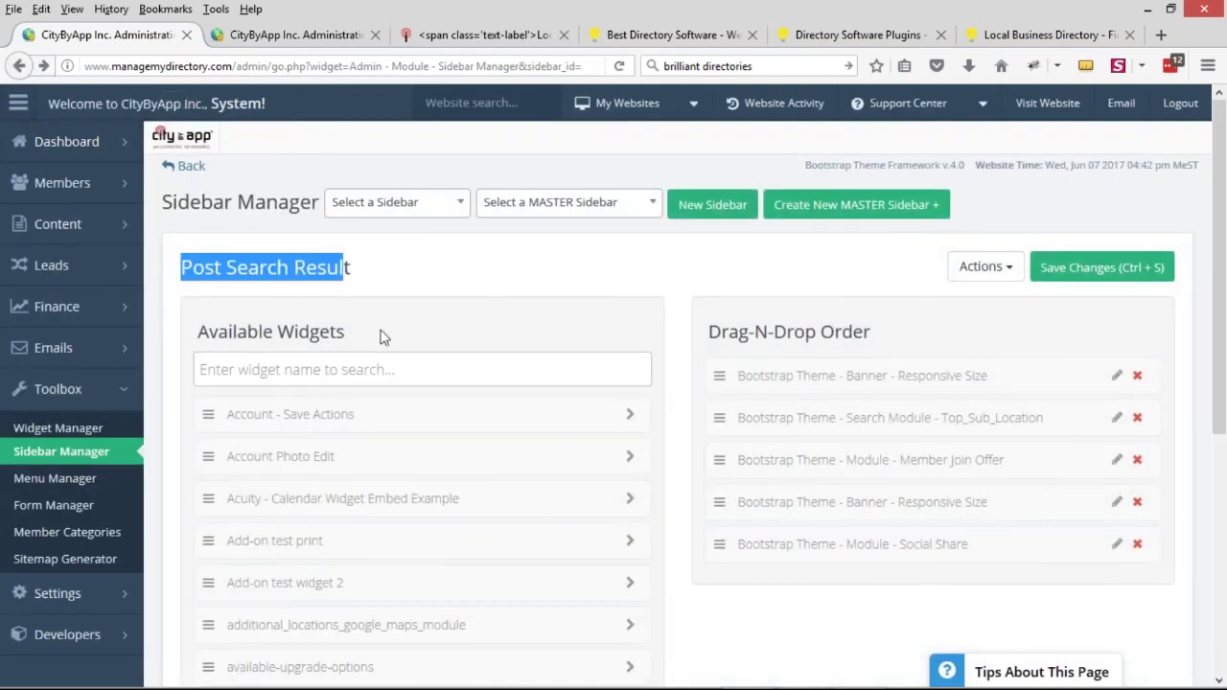
pyautogui.click(363, 370)
pyautogui.write('recent')
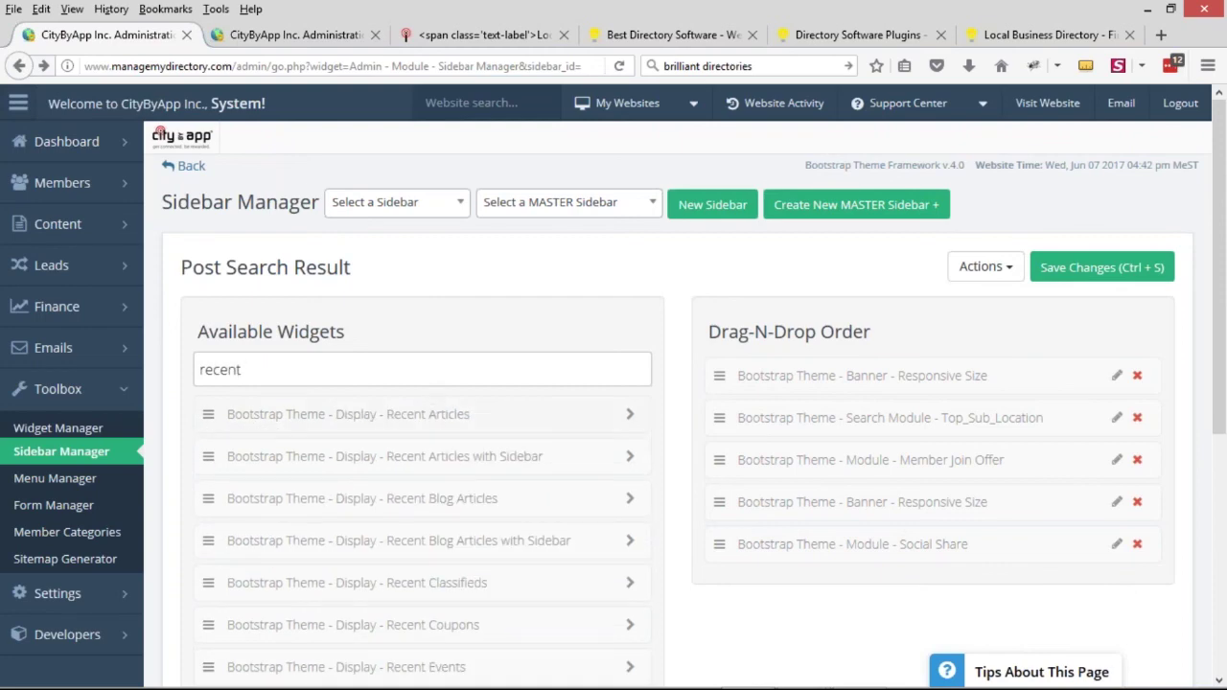
pyautogui.scroll(-3, 437, 579)
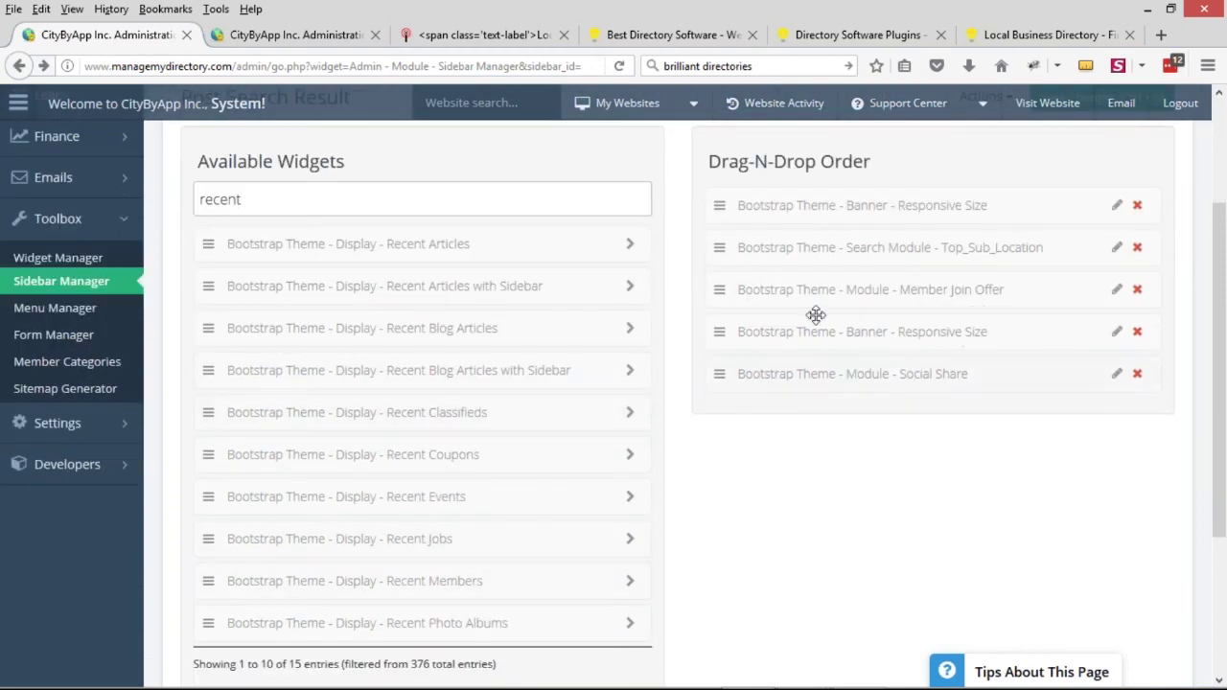
pyautogui.scroll(-2, 431, 508)
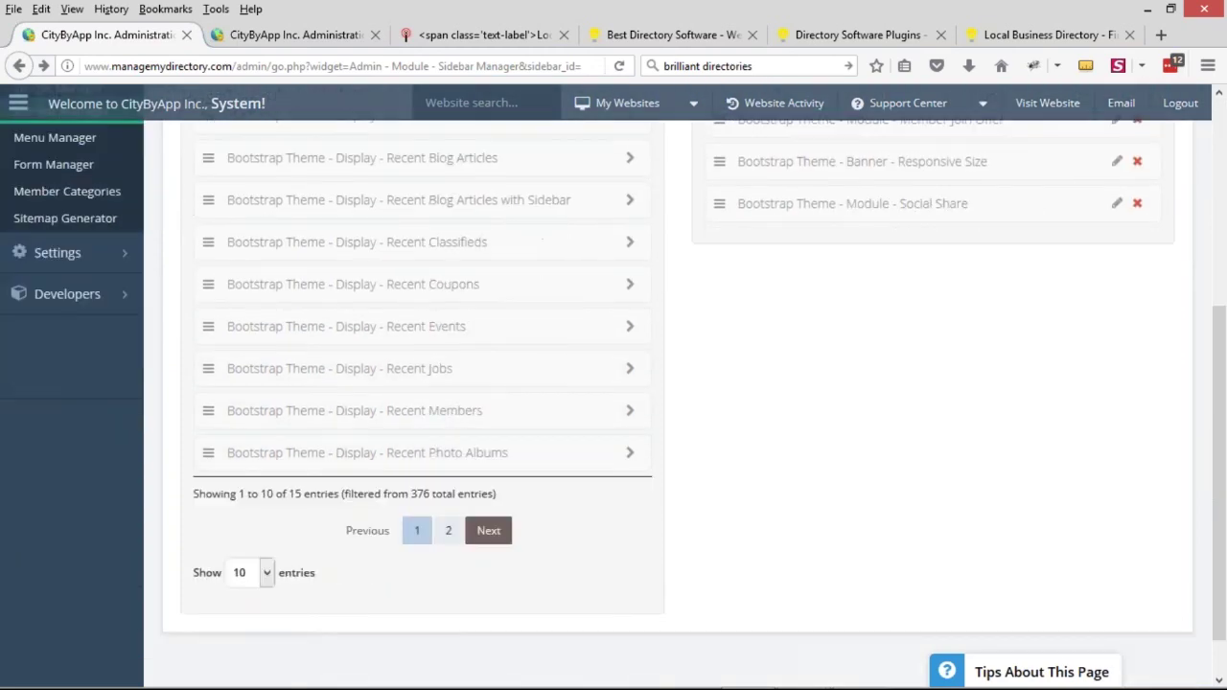
pyautogui.click(447, 532)
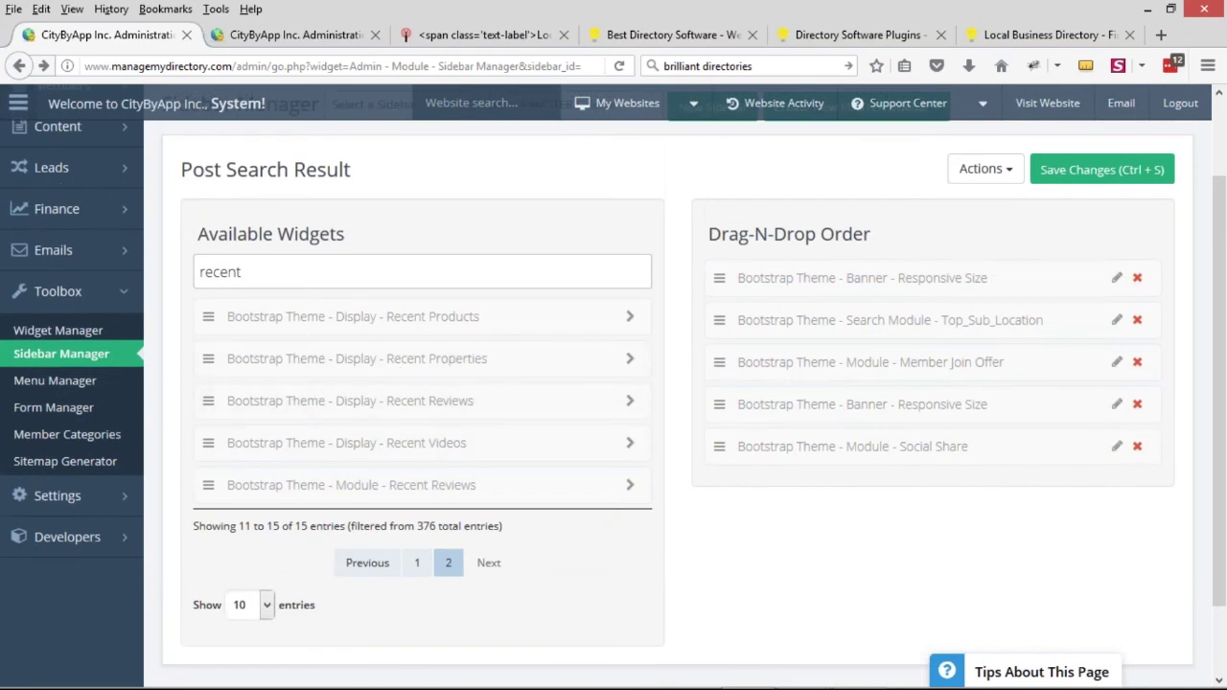
pyautogui.click(367, 563)
pyautogui.scroll(-2, 460, 451)
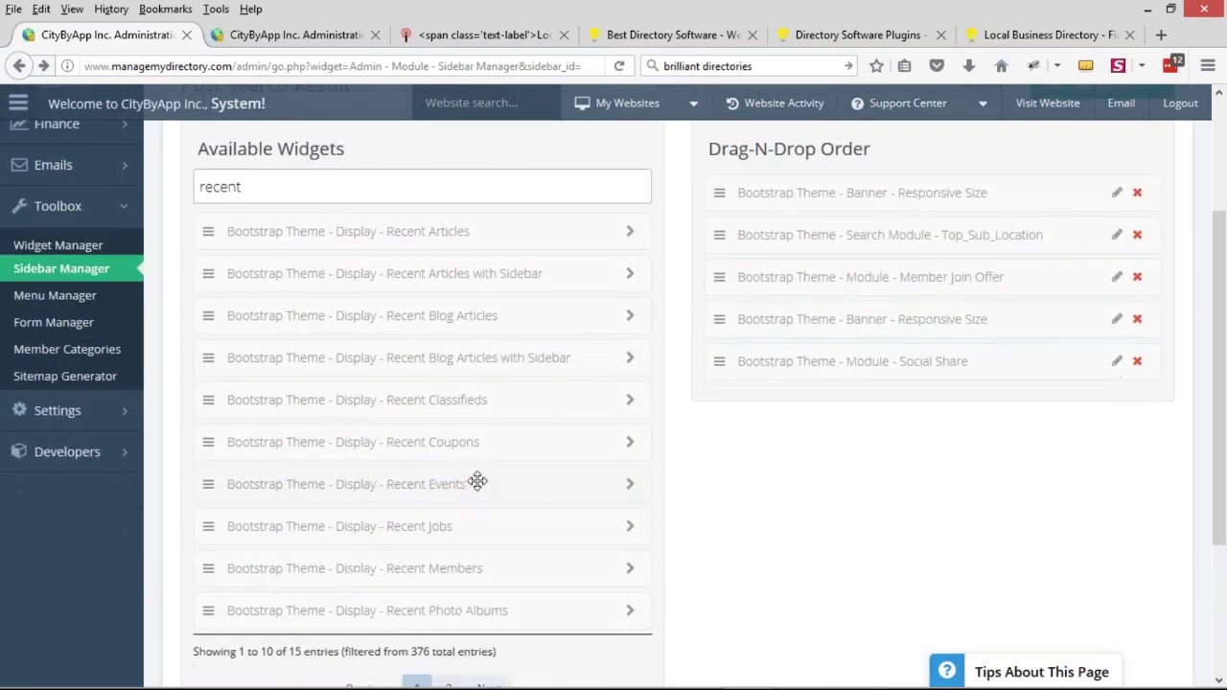
pyautogui.click(452, 683)
pyautogui.moveTo(413, 400); pyautogui.dragTo(856, 219)
# Step: Save the Post Search Result sidebar and dismiss the confirmation
pyautogui.scroll(4, 710, 457)
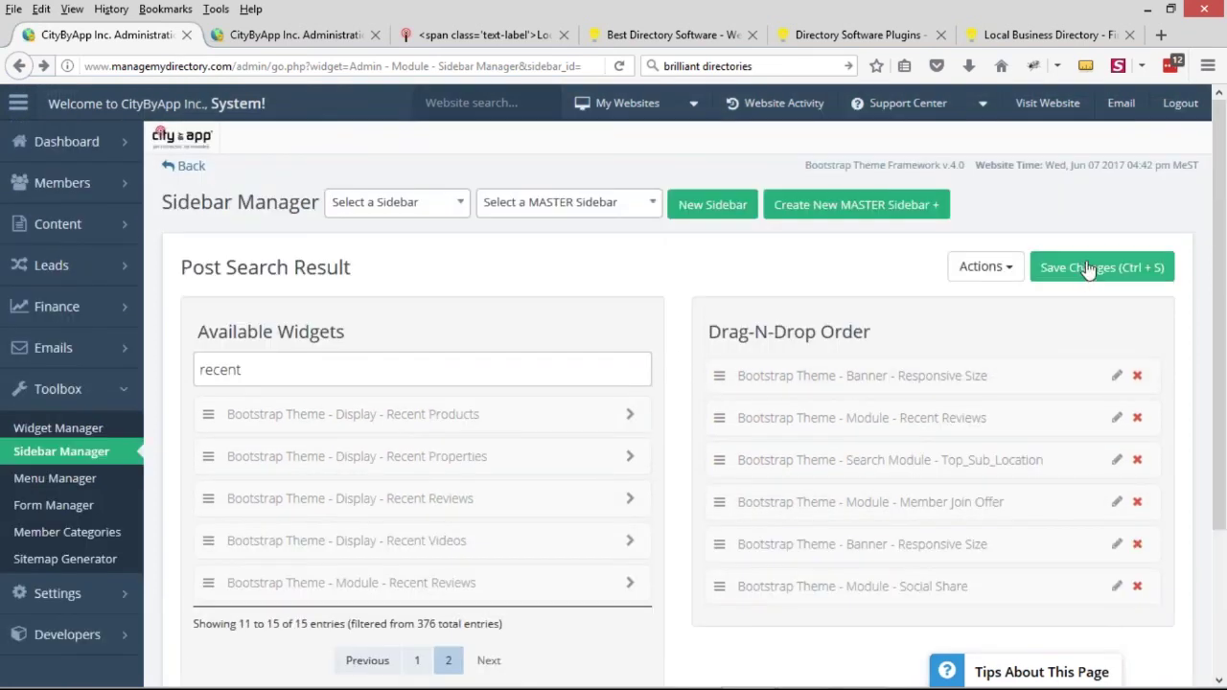
pyautogui.click(1090, 267)
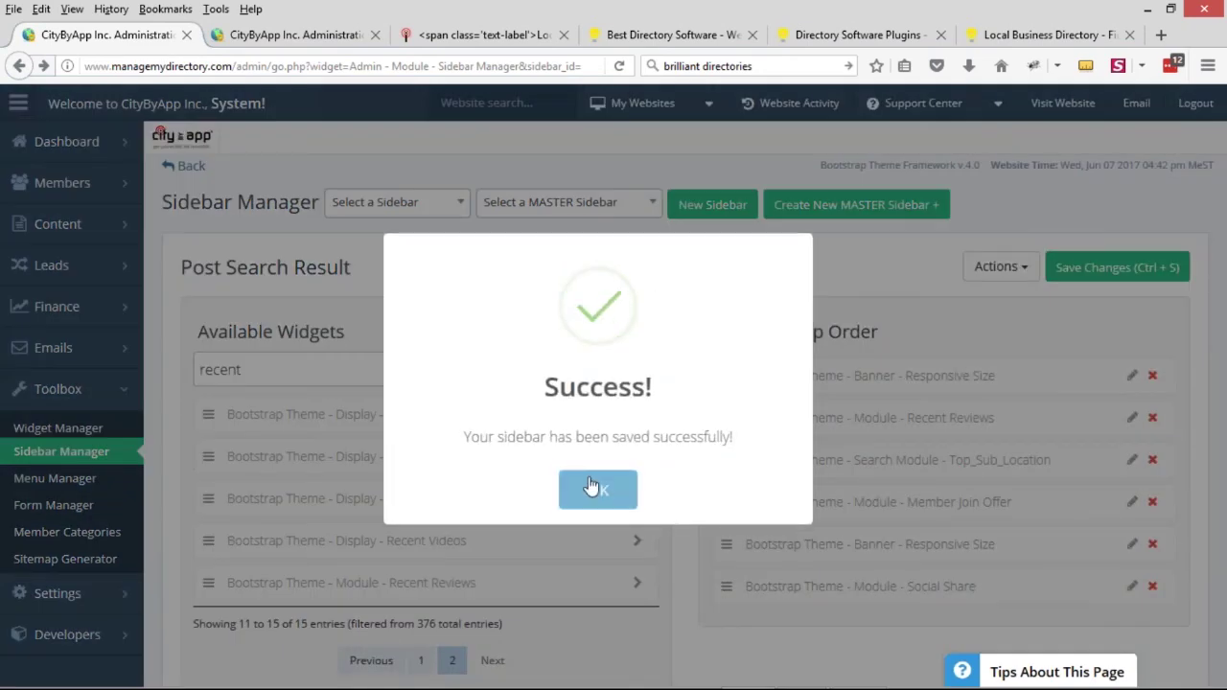
pyautogui.click(592, 487)
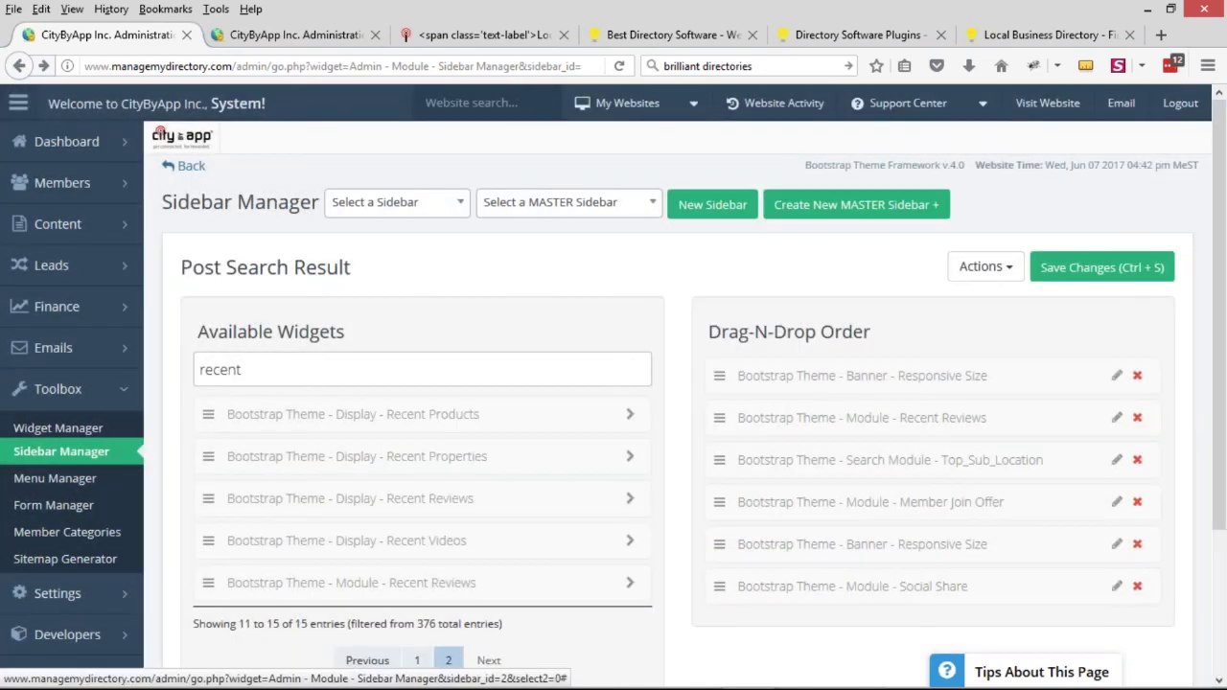
# Step: Switch to the CityByApp homepage and turn off its widget view from the Admin Bar
pyautogui.click(480, 35)
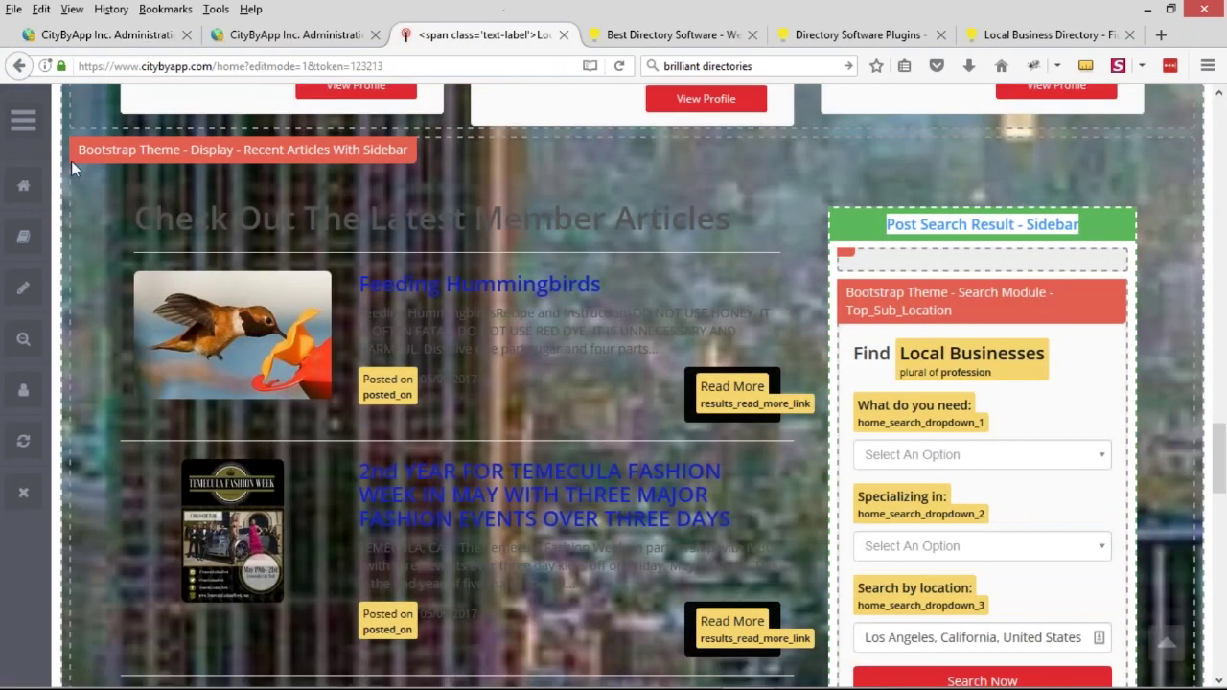
pyautogui.click(23, 120)
pyautogui.click(67, 340)
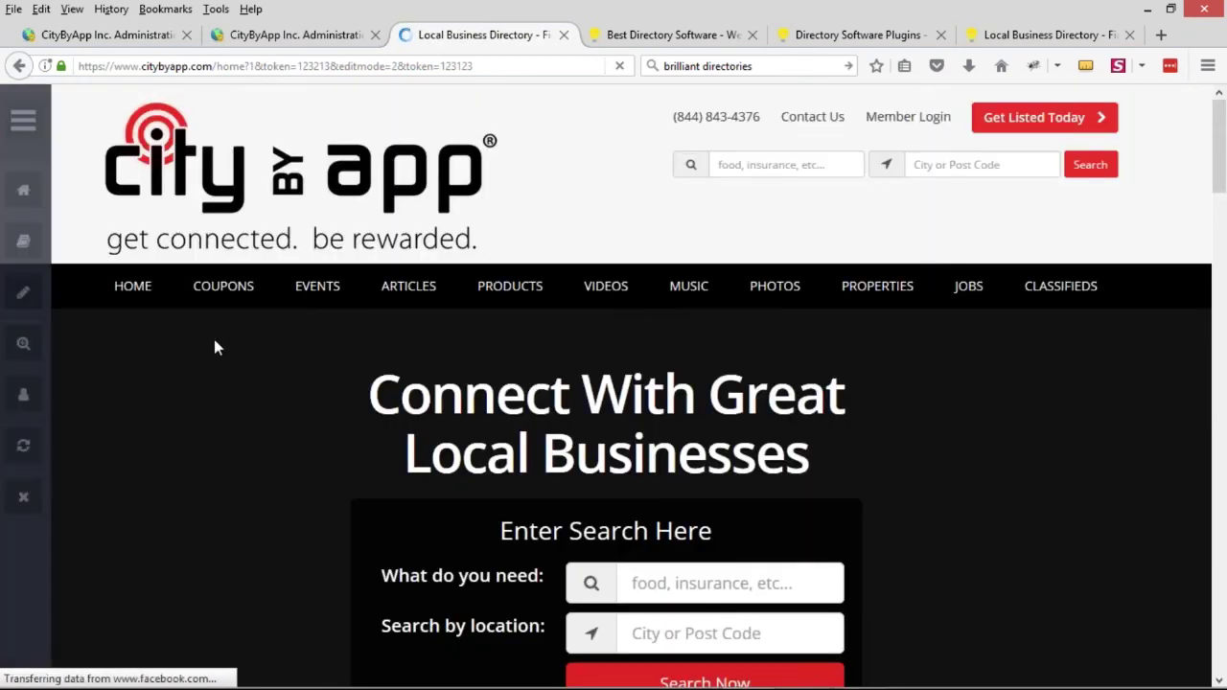
# Step: Check the homepage for the Recent Reviews module beside the latest member articles and highlight the articles section heading
pyautogui.scroll(-1, 834, 303)
pyautogui.scroll(-10, 834, 303)
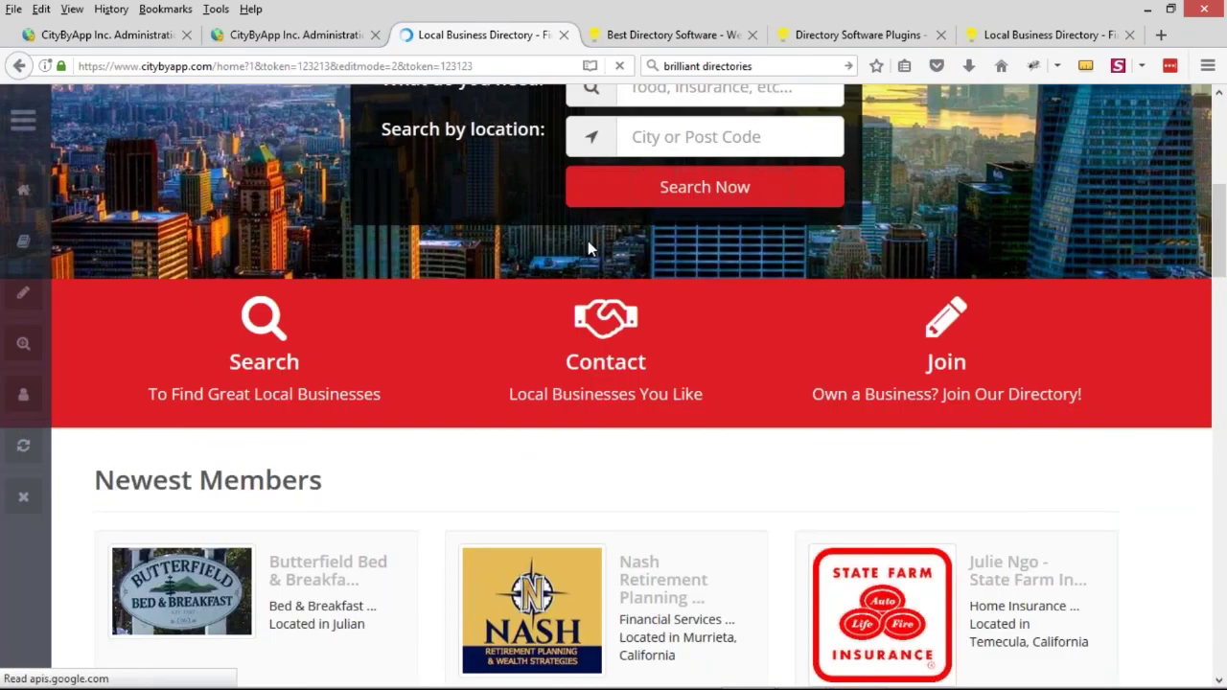
pyautogui.scroll(-6, 573, 256)
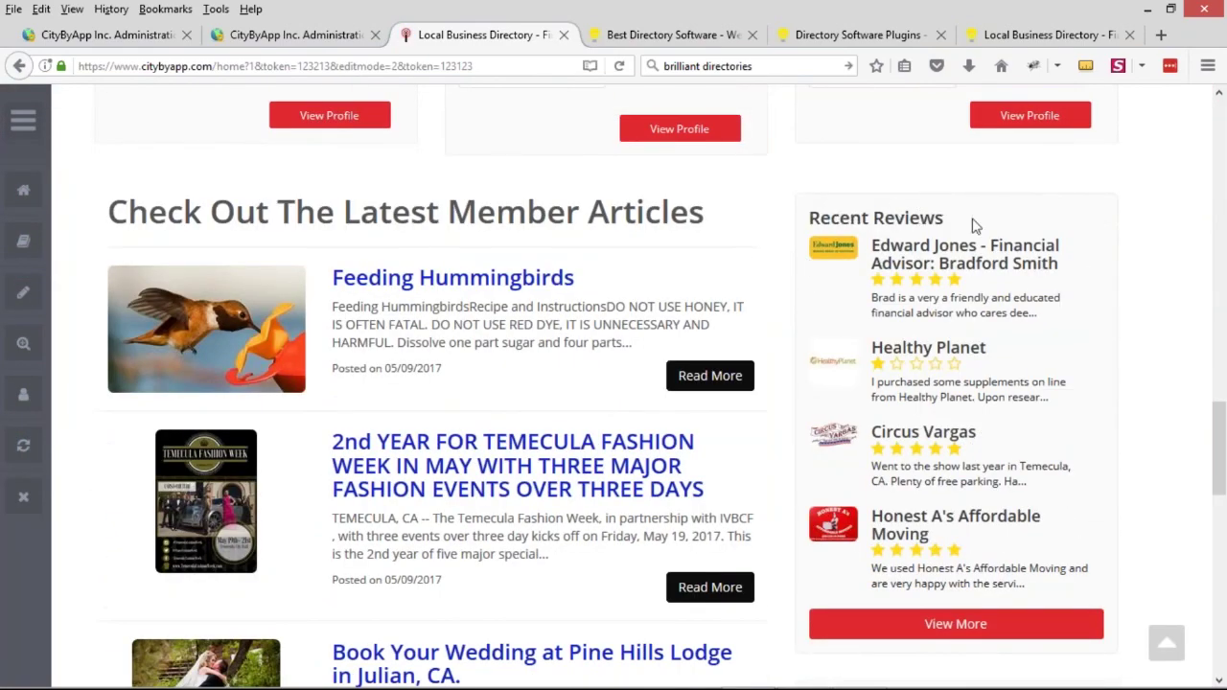
pyautogui.scroll(-2, 971, 229)
pyautogui.scroll(1, 149, 207)
pyautogui.moveTo(108, 211); pyautogui.dragTo(706, 212)
# Step: Compare how far the member article list and the sidebar modules beside it extend down the homepage
pyautogui.scroll(-10, 723, 223)
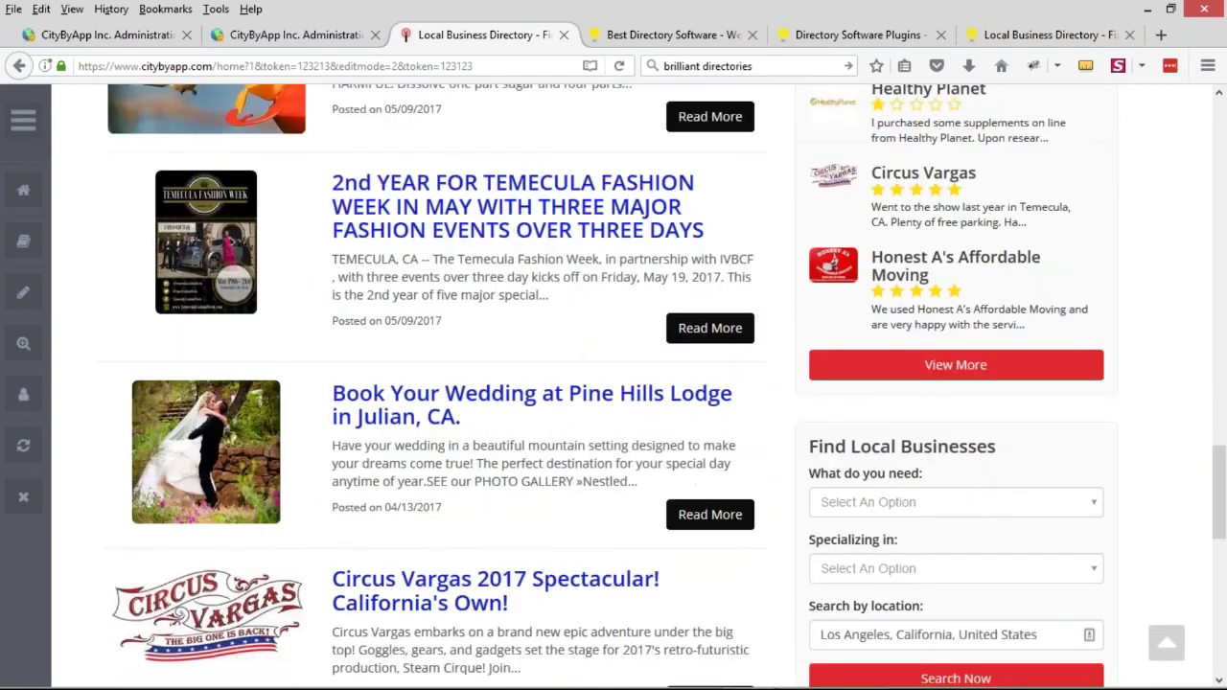
pyautogui.scroll(8, 630, 300)
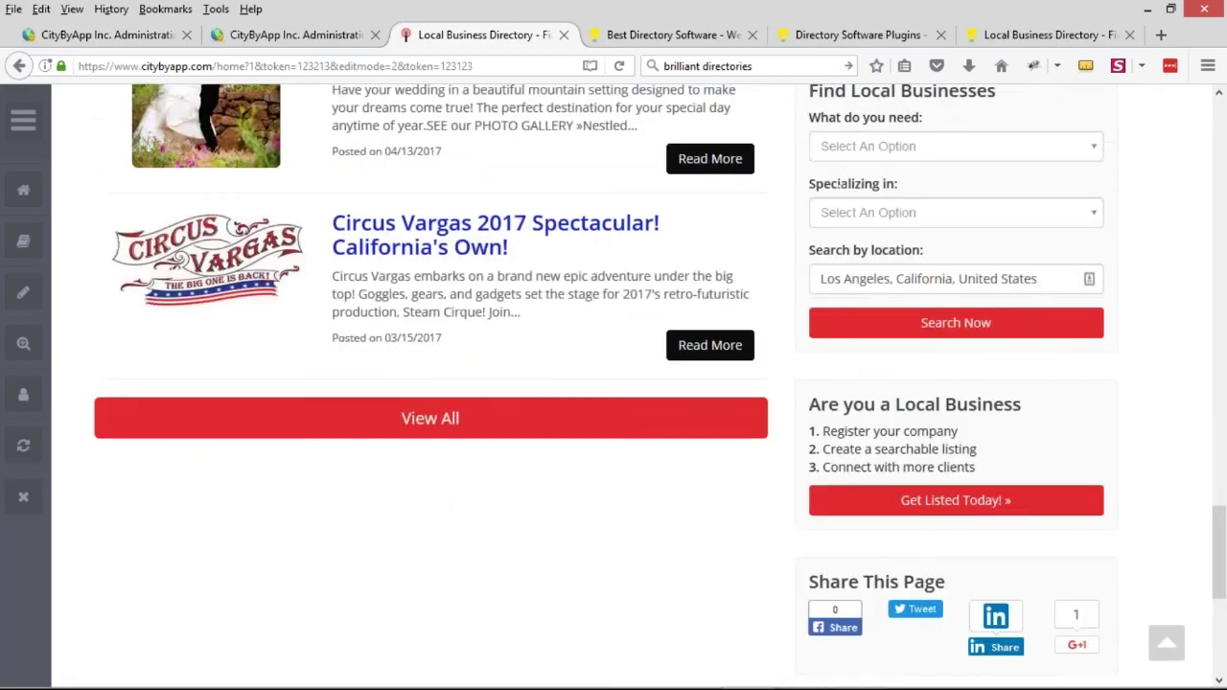
pyautogui.scroll(-3, 614, 385)
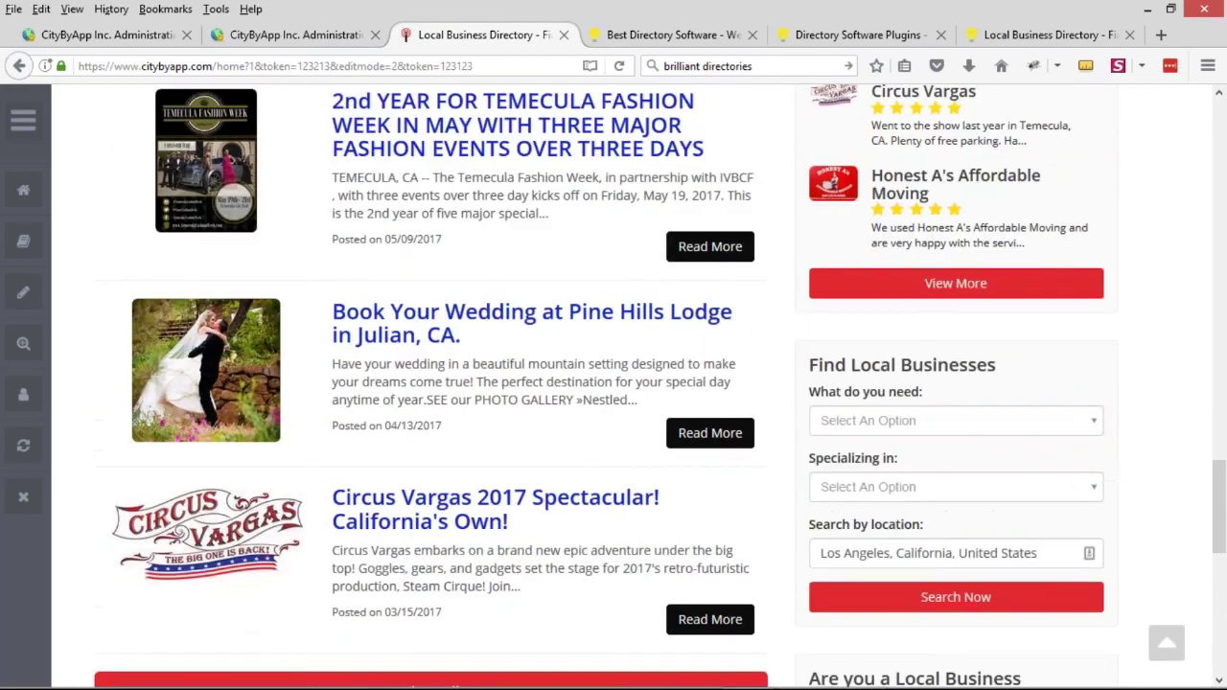
pyautogui.scroll(6, 613, 385)
pyautogui.scroll(-2, 786, 200)
pyautogui.click(786, 201)
pyautogui.scroll(-4, 463, 211)
pyautogui.scroll(-5, 463, 211)
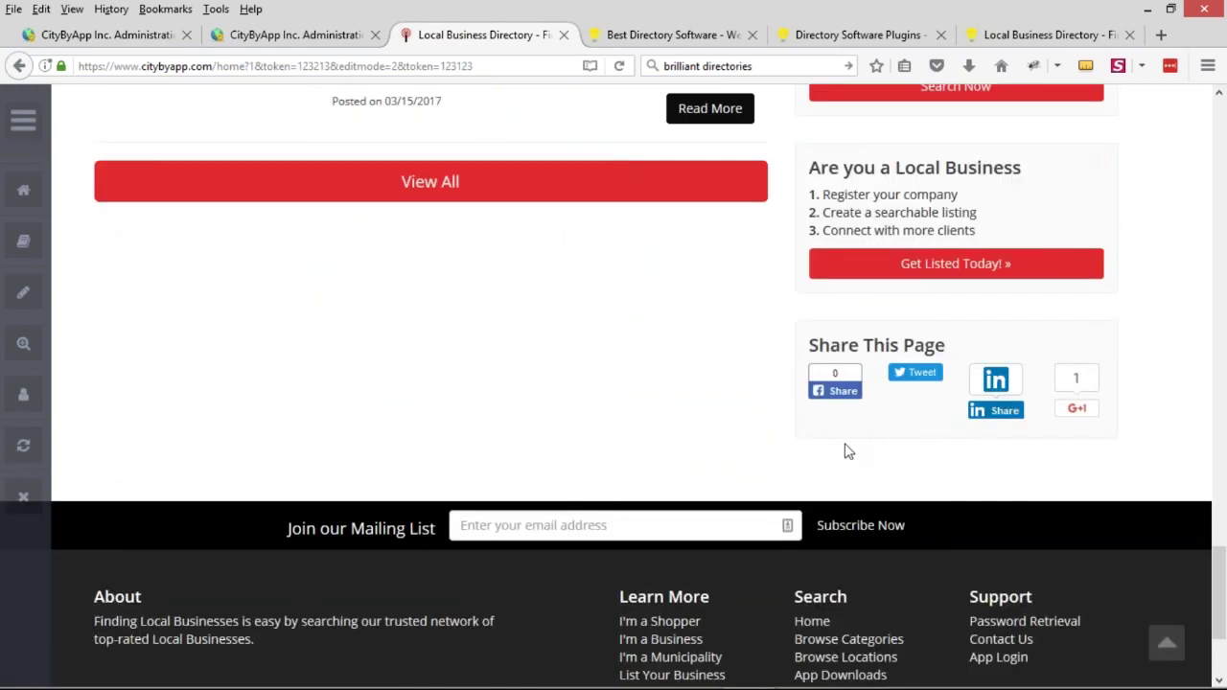
pyautogui.scroll(2, 639, 189)
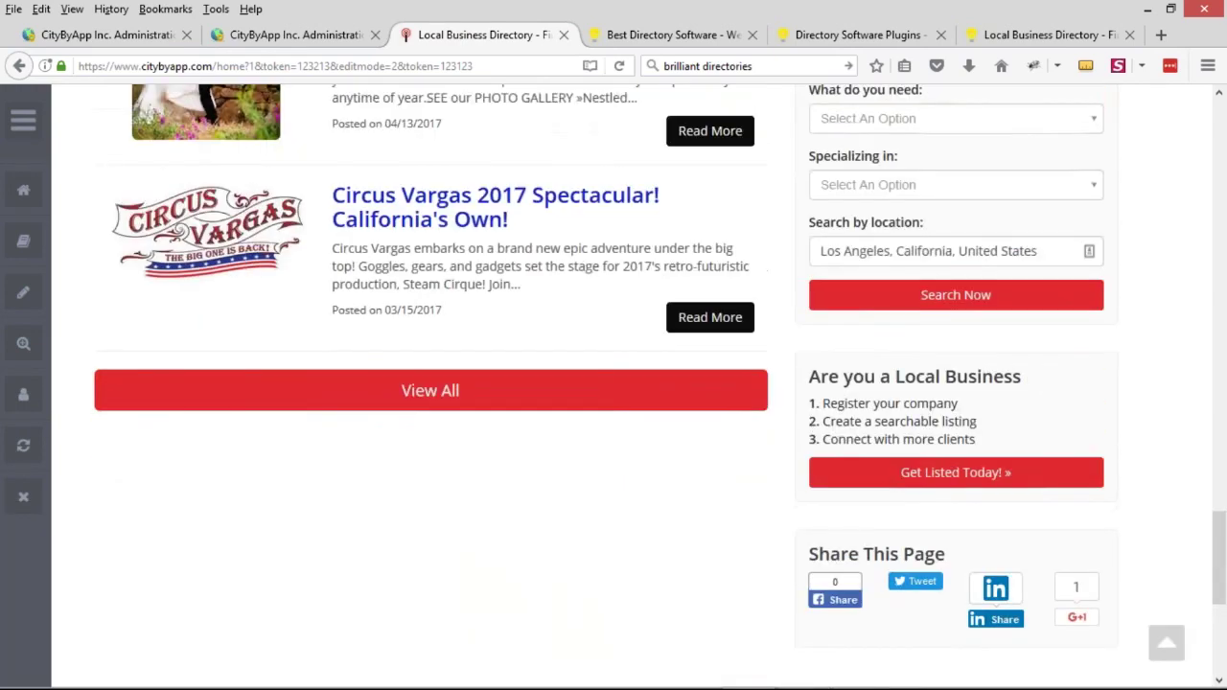
pyautogui.scroll(2, 639, 189)
# Step: Open the admin's Homepage Layout settings and expand the Homepage Streaming Widget Options
pyautogui.click(115, 35)
pyautogui.scroll(-2, 93, 418)
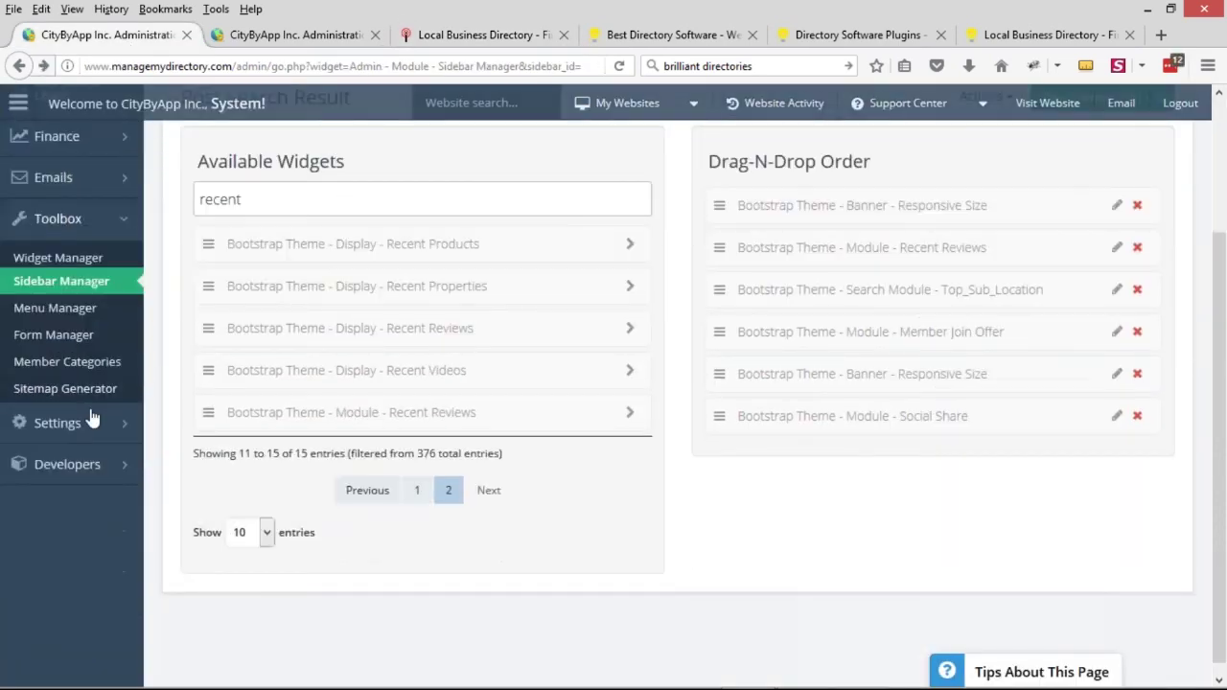
pyautogui.moveTo(92, 418)
pyautogui.click(175, 441)
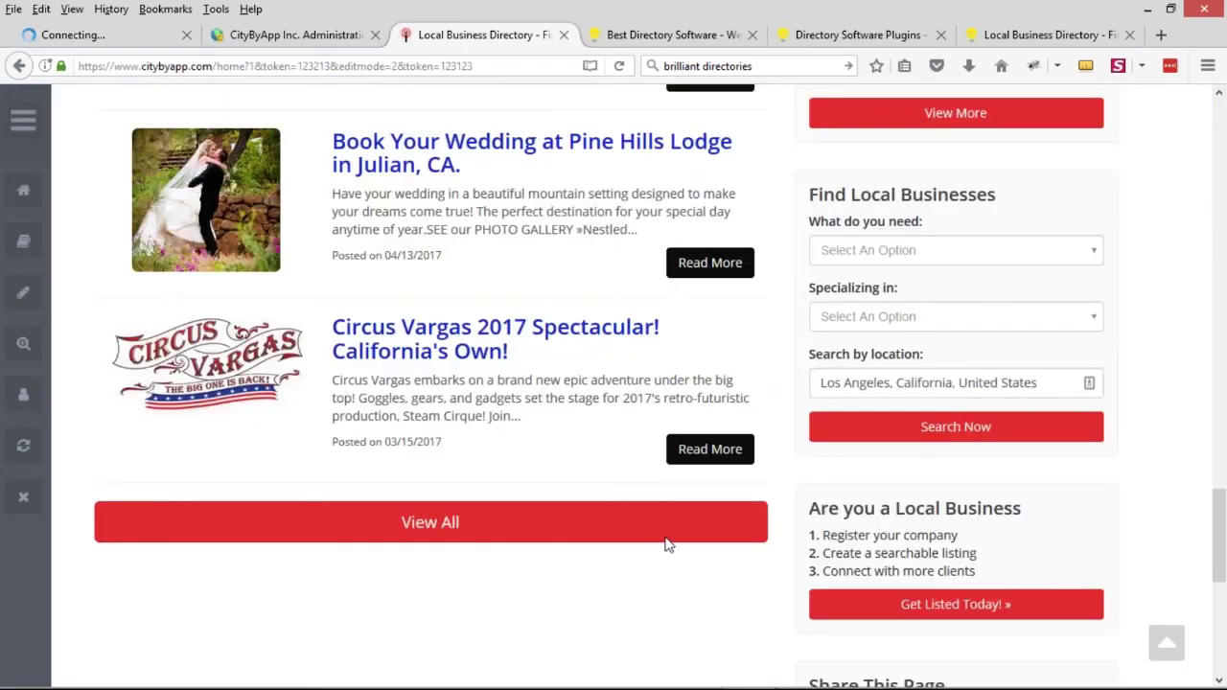
pyautogui.scroll(-3, 668, 545)
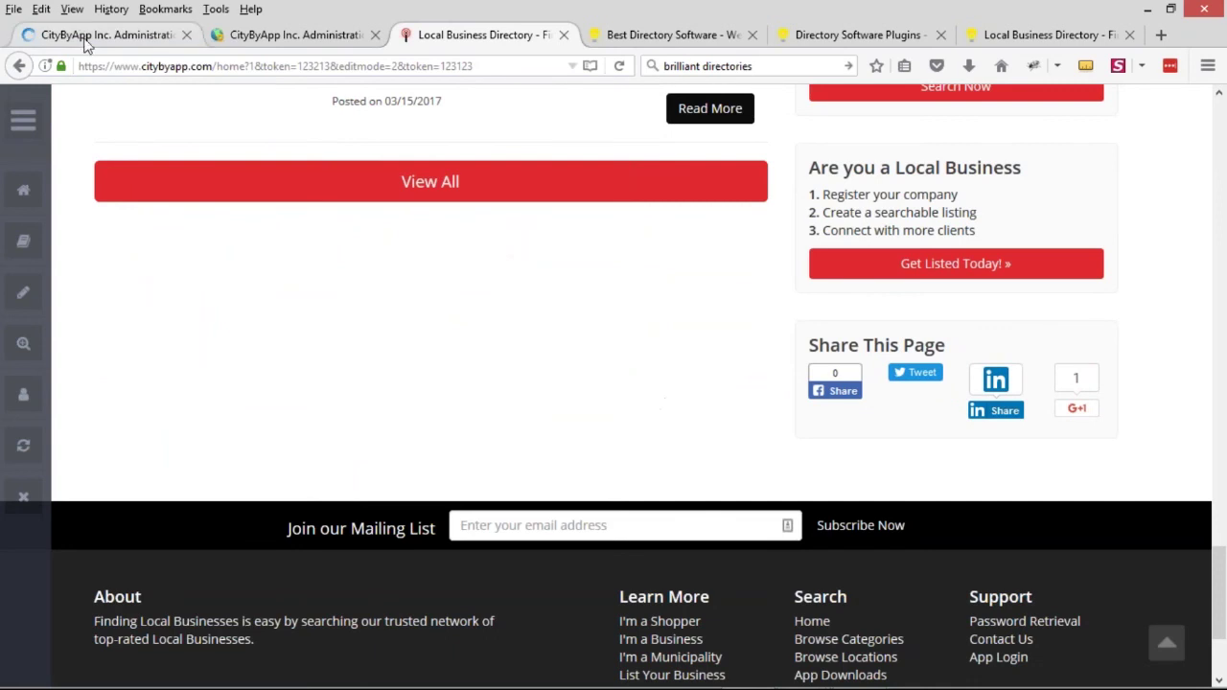
pyautogui.click(87, 36)
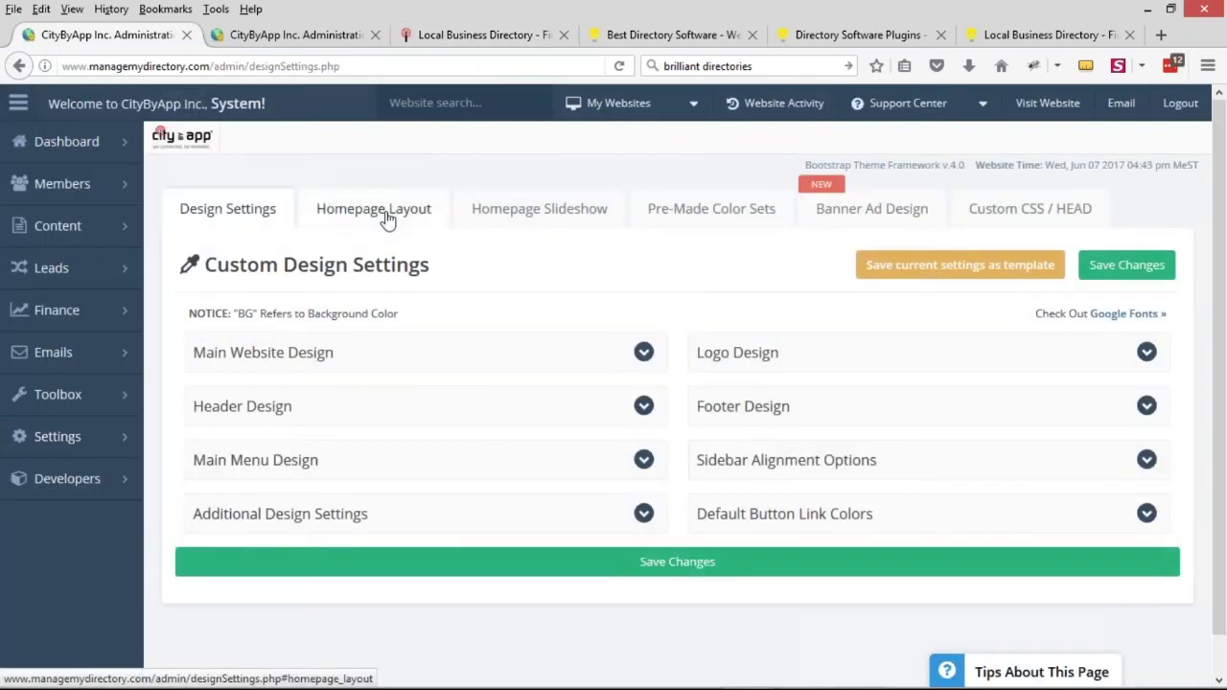
pyautogui.click(386, 219)
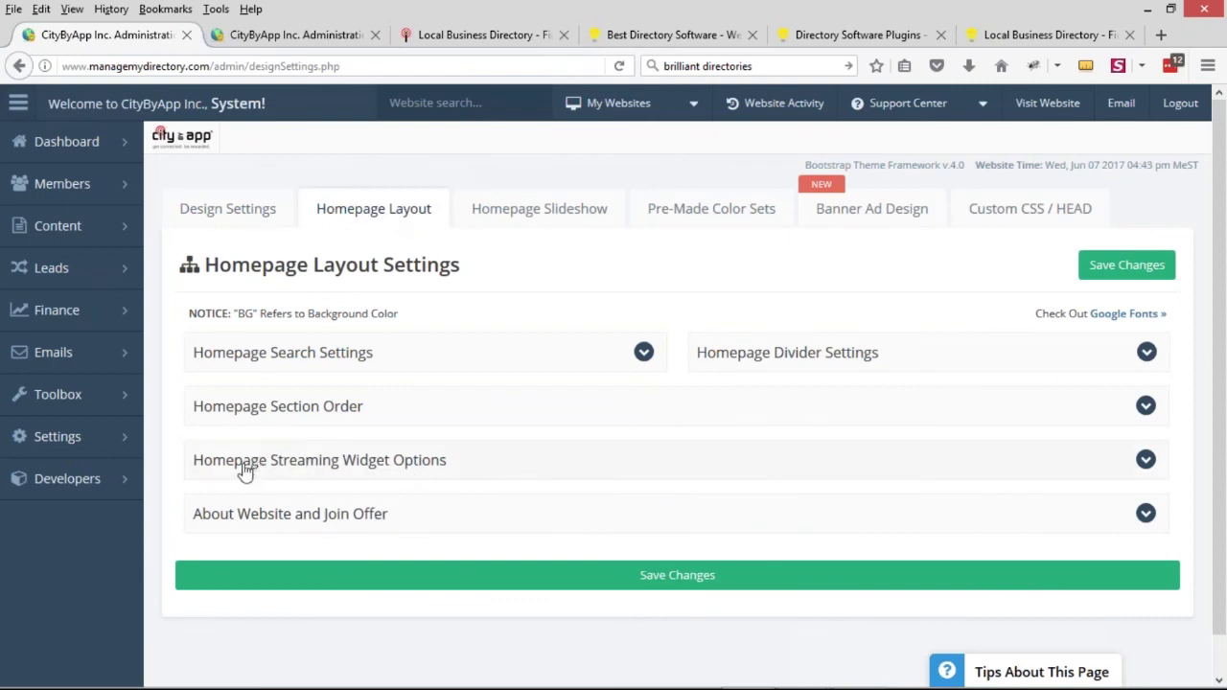
pyautogui.click(410, 476)
pyautogui.scroll(-5, 425, 479)
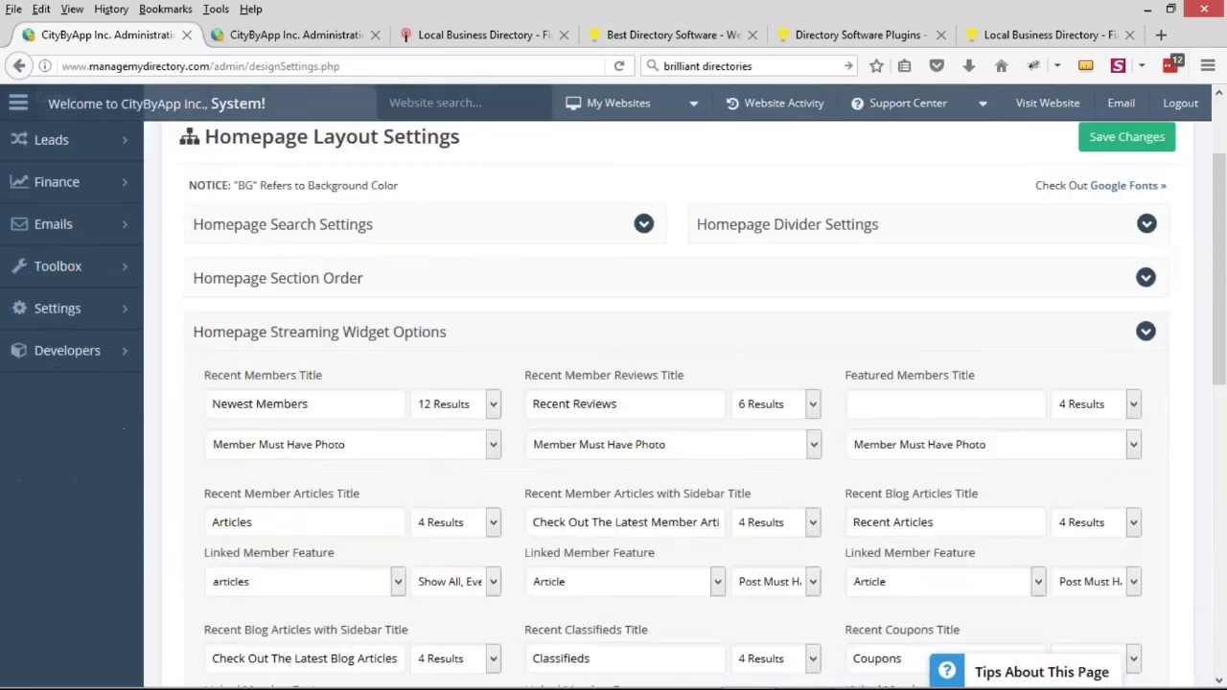
# Step: Set Recent Member Articles with Sidebar to show 6 Results and save the homepage layout changes
pyautogui.moveTo(527, 373); pyautogui.dragTo(751, 376)
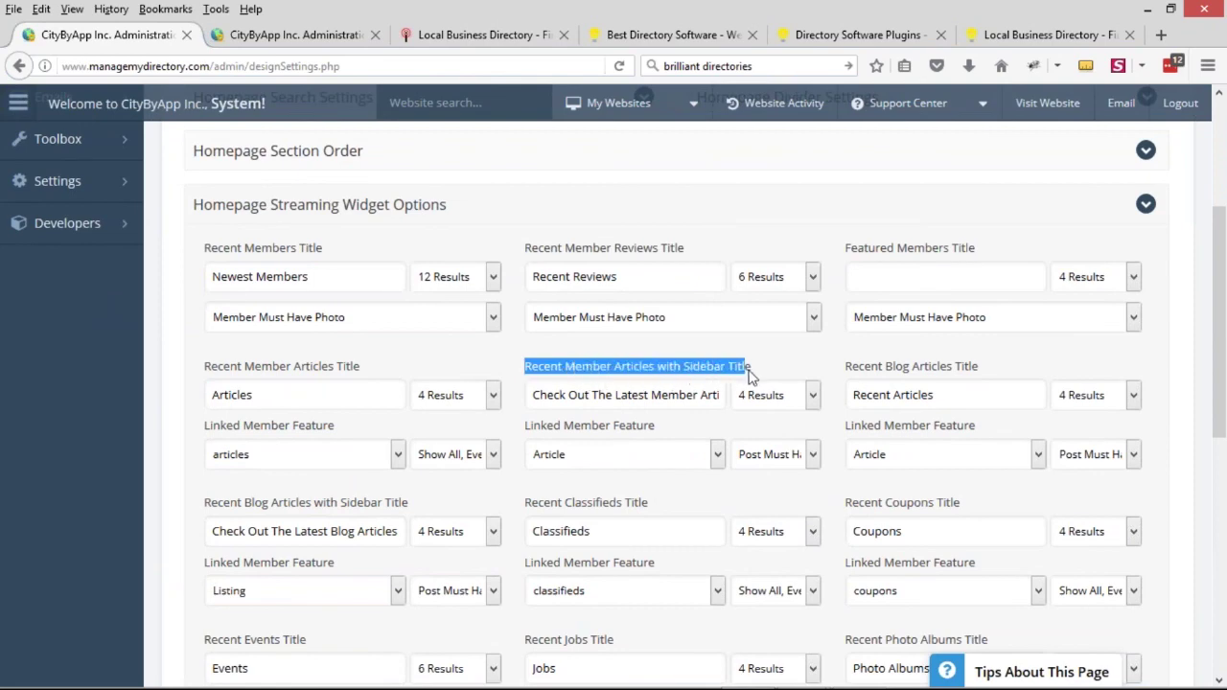
pyautogui.click(800, 398)
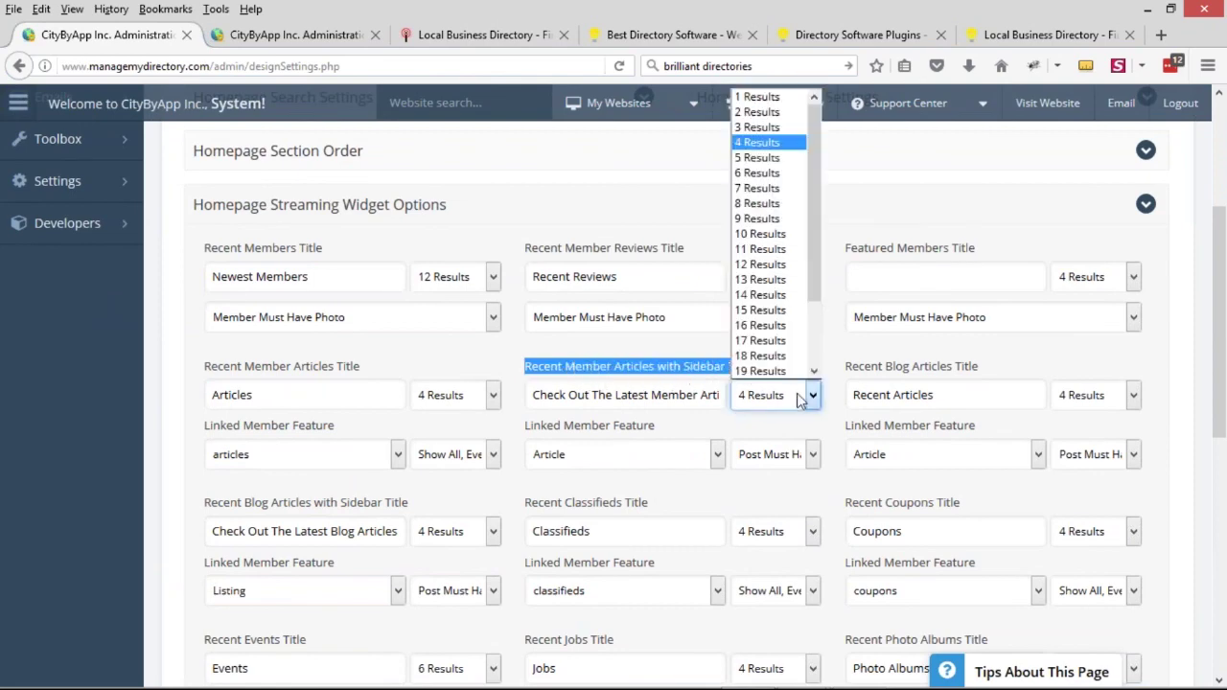
pyautogui.click(748, 179)
pyautogui.scroll(3, 956, 269)
pyautogui.click(1120, 270)
# Step: Reload the CityByApp homepage and compare the length of the member article list with the sidebar beside it
pyautogui.click(487, 34)
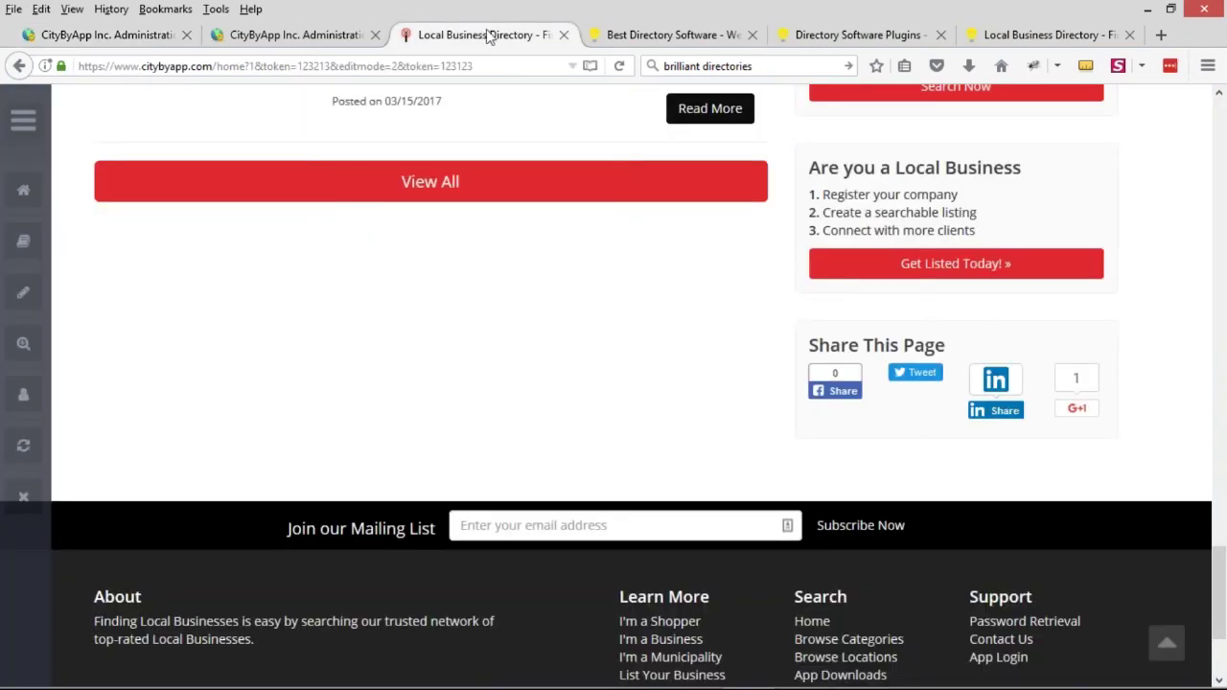
pyautogui.click(619, 69)
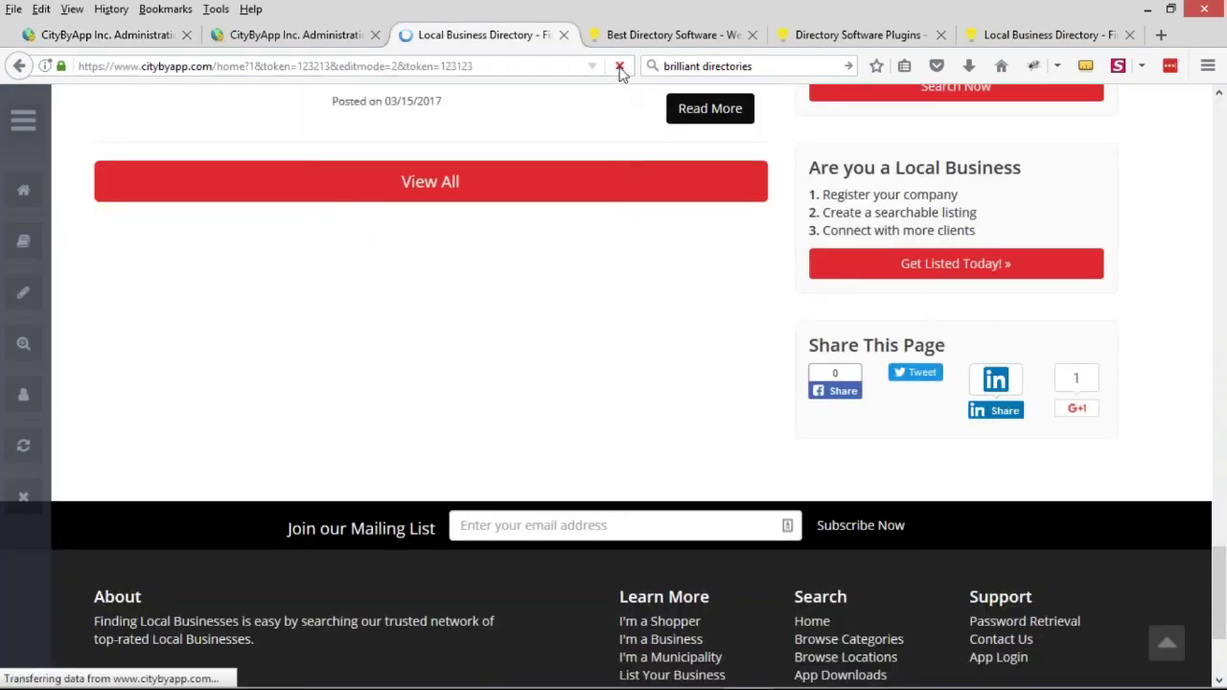
pyautogui.scroll(-6, 580, 192)
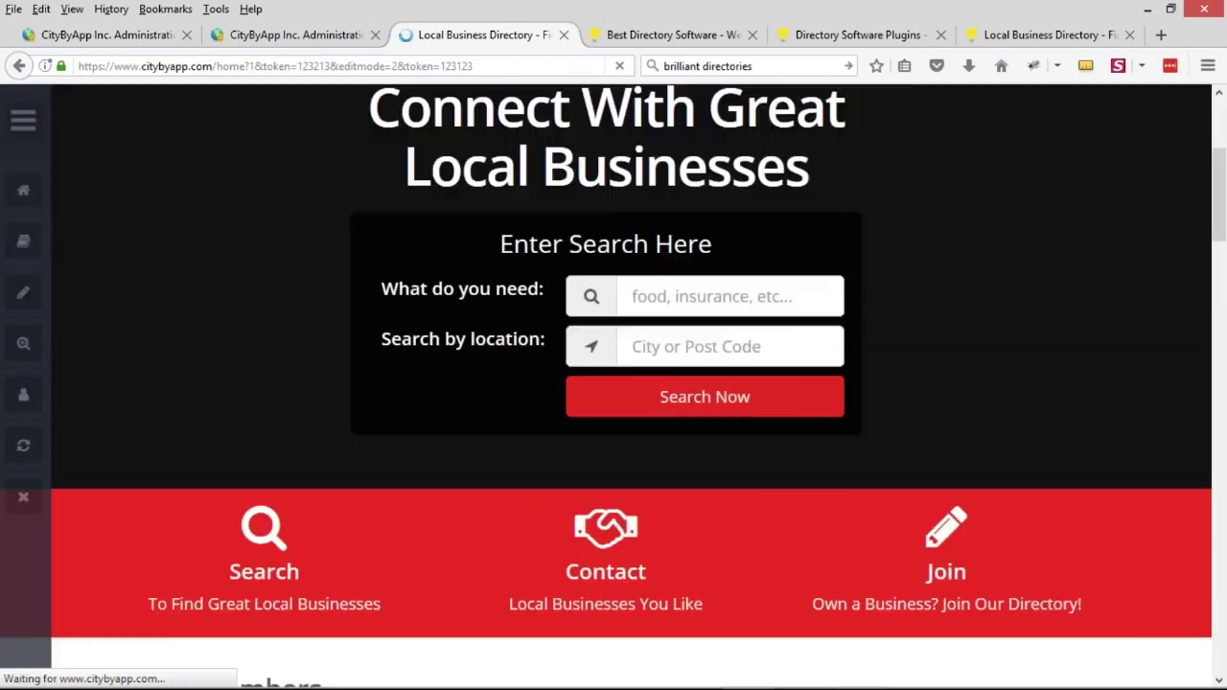
pyautogui.scroll(-15, 588, 235)
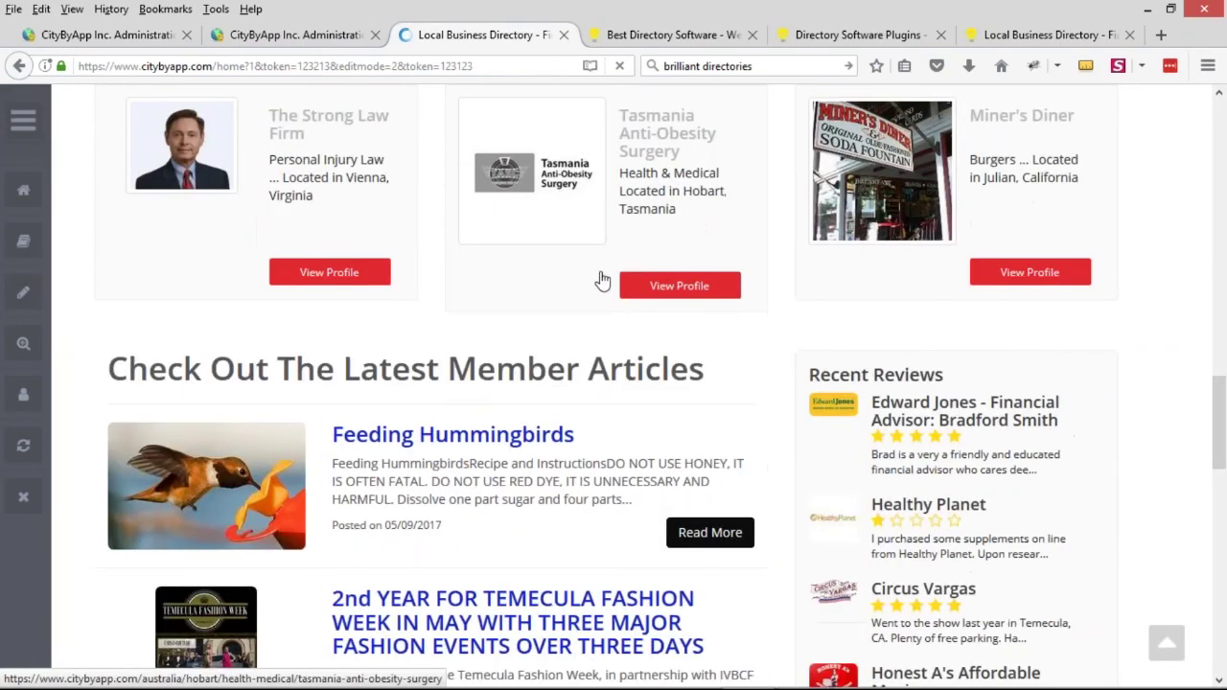
pyautogui.scroll(-3, 567, 213)
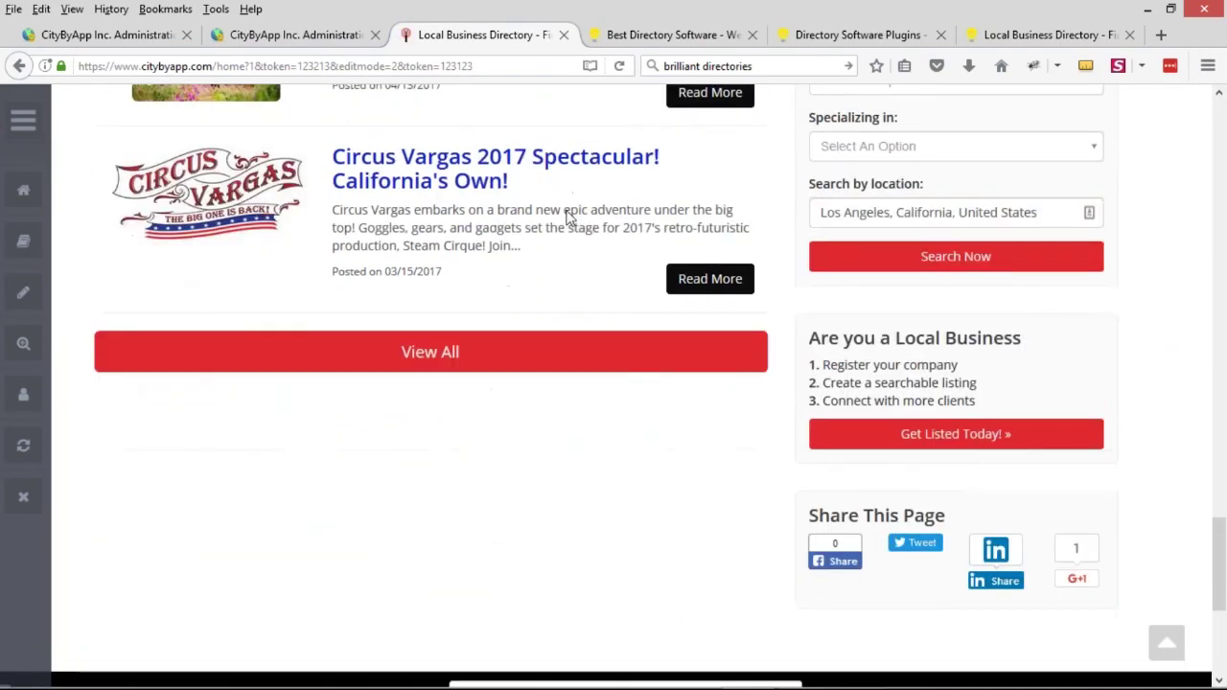
pyautogui.click(619, 69)
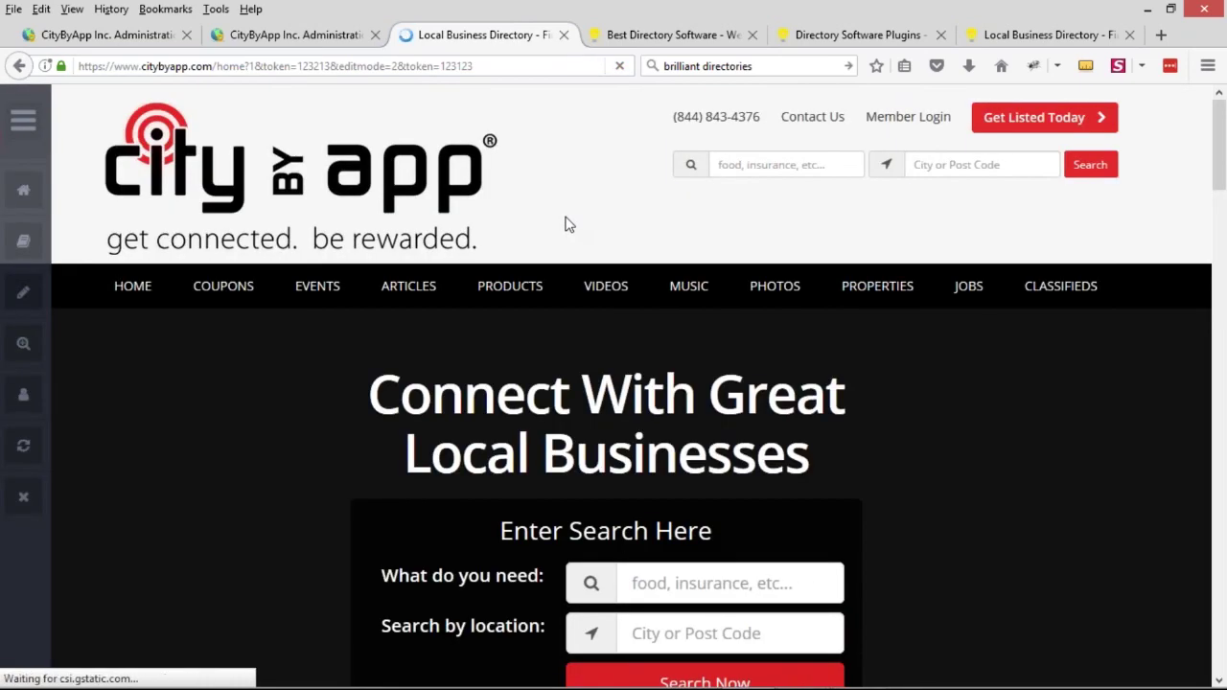
pyautogui.scroll(-13, 564, 224)
pyautogui.scroll(-13, 591, 238)
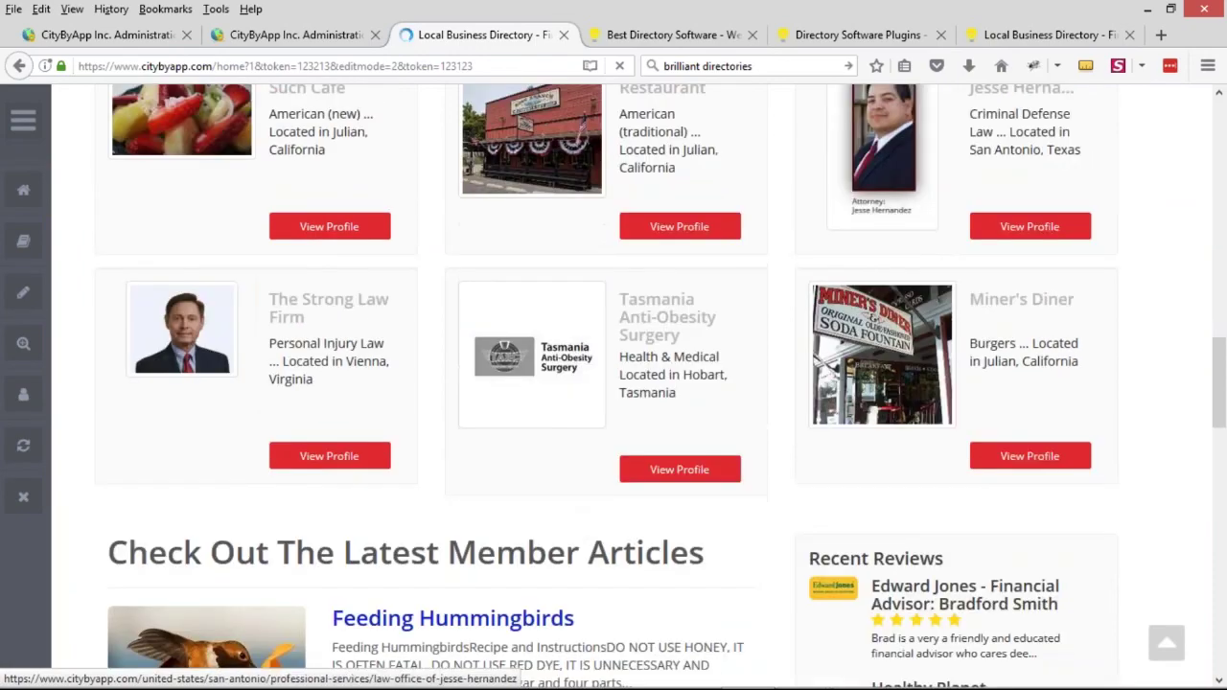
pyautogui.scroll(-10, 707, 246)
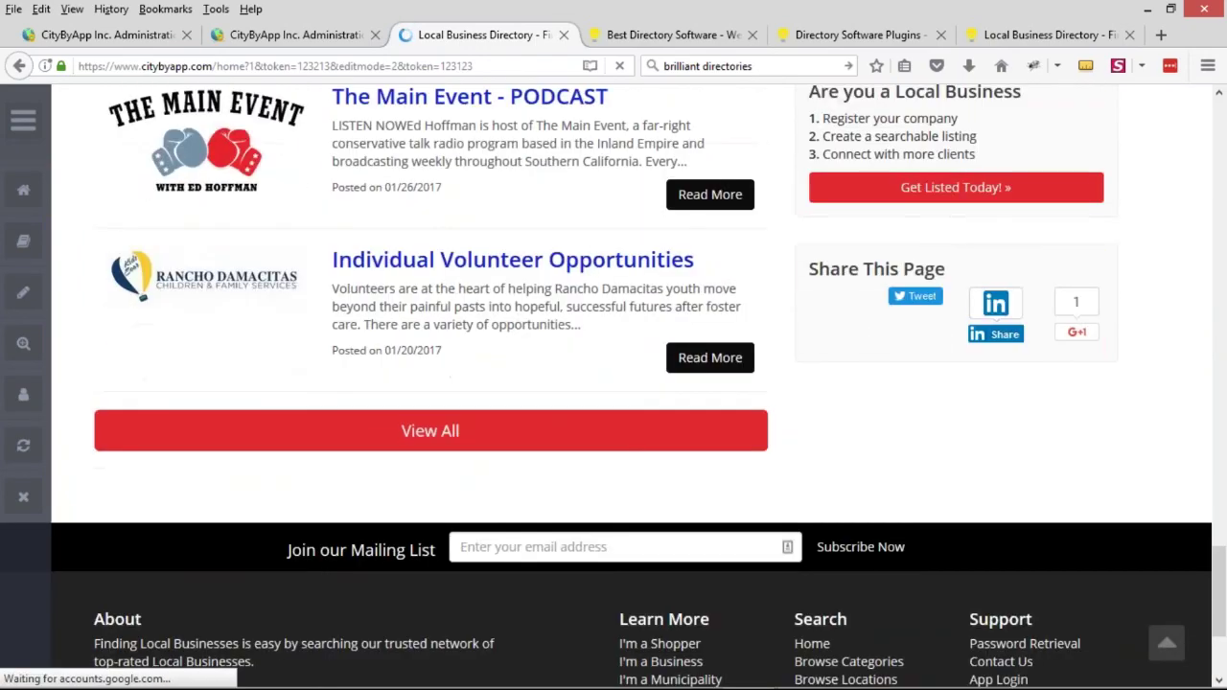
pyautogui.scroll(1, 1218, 93)
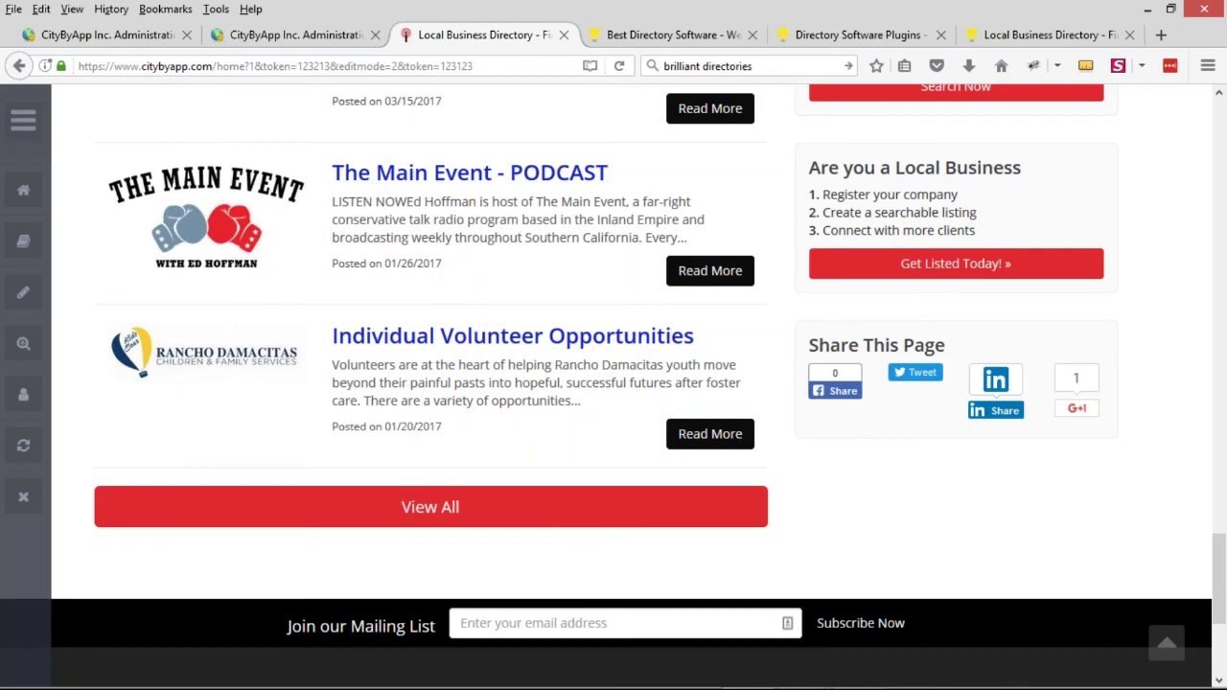
# Step: Open the CityByApp Member Login page from the homepage header and look over its login form
pyautogui.scroll(15, 608, 397)
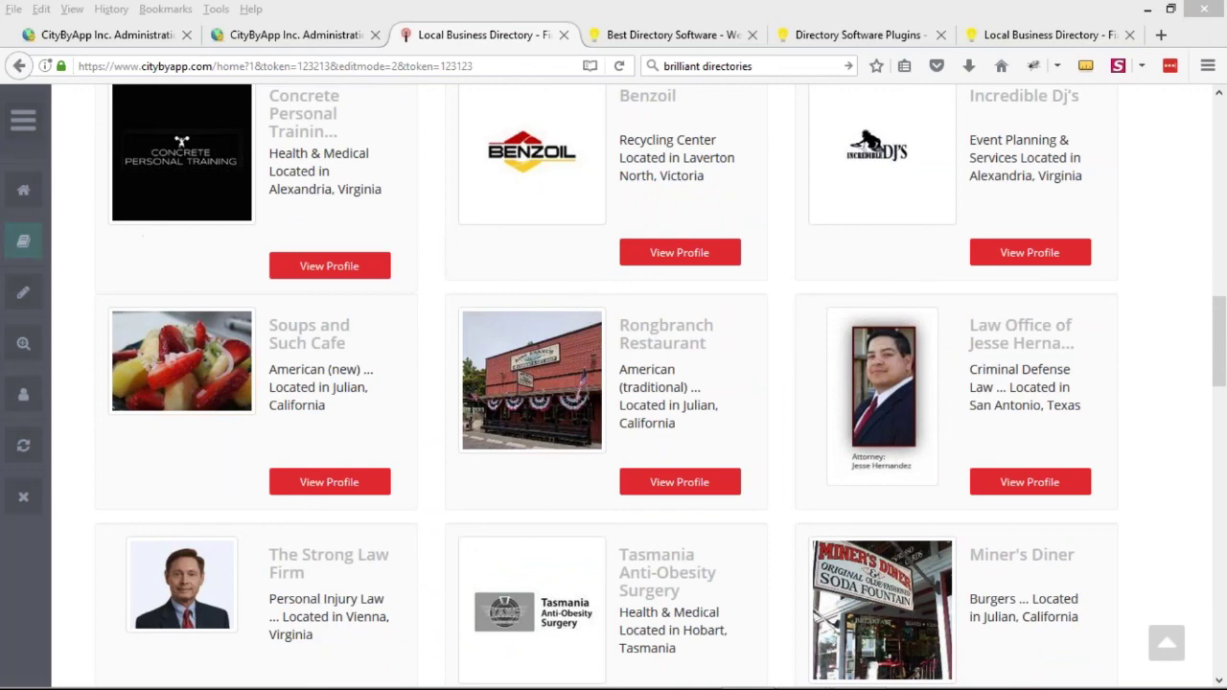
pyautogui.click(60, 228)
pyautogui.scroll(10, 58, 221)
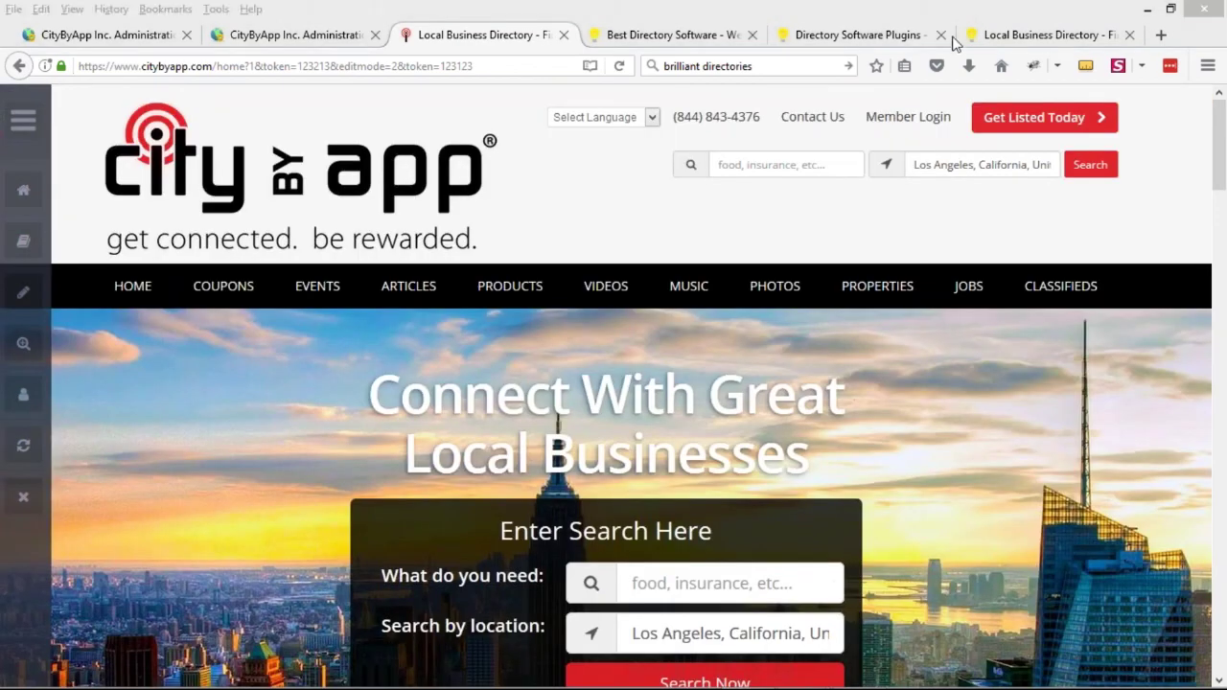
pyautogui.click(901, 119)
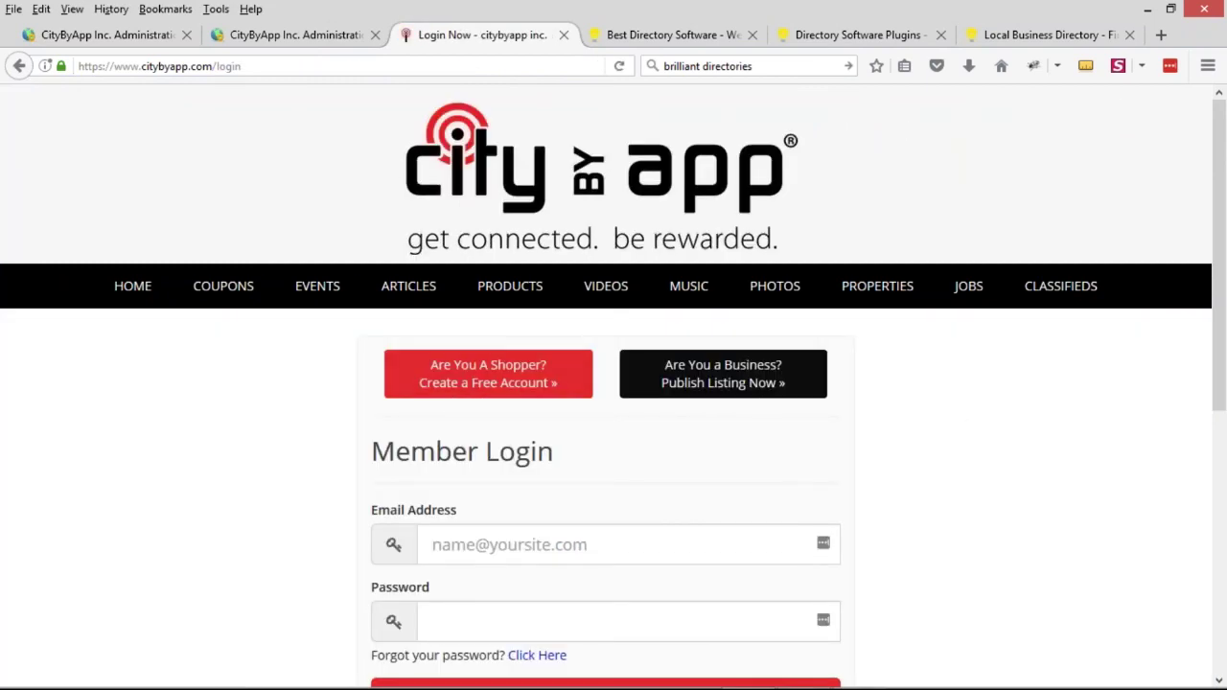
pyautogui.scroll(-2, 705, 341)
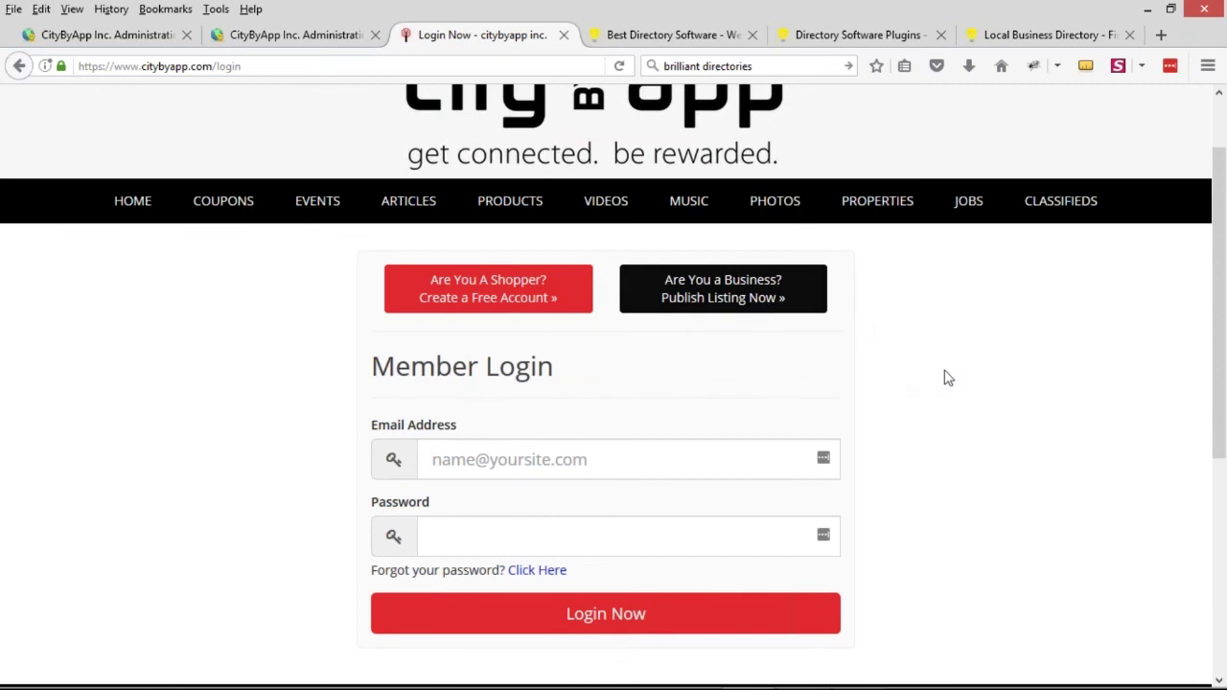
pyautogui.scroll(2, 945, 377)
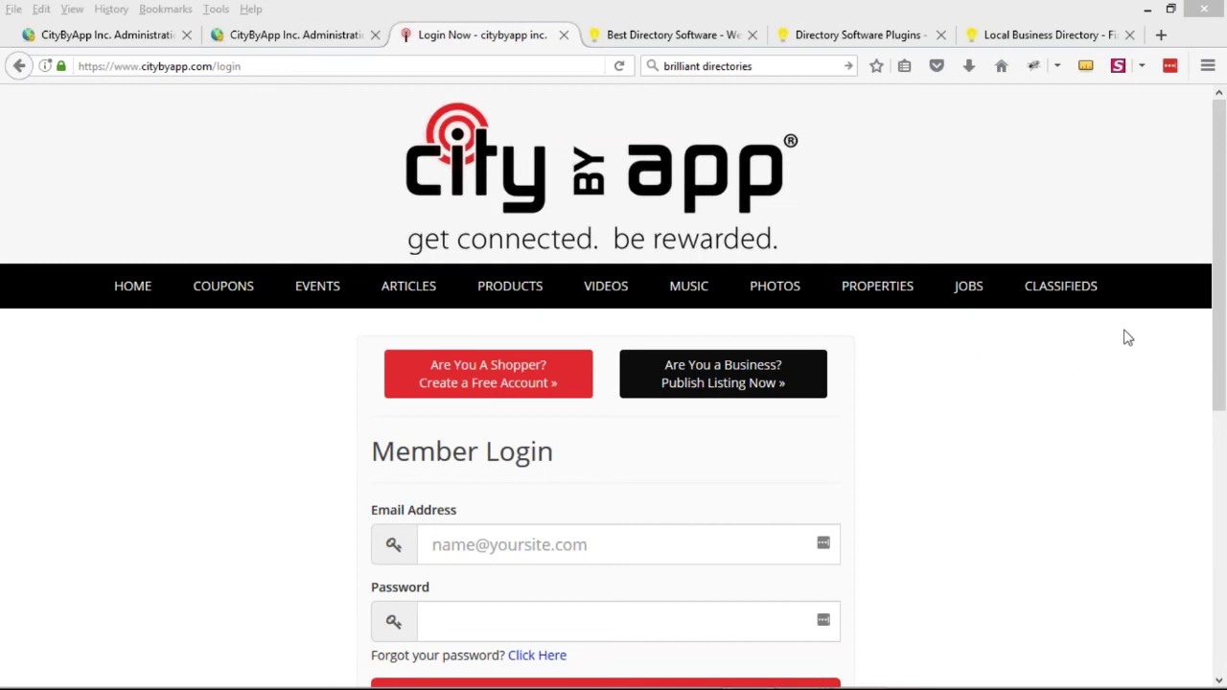
pyautogui.hotkey('alt', 'Tab')
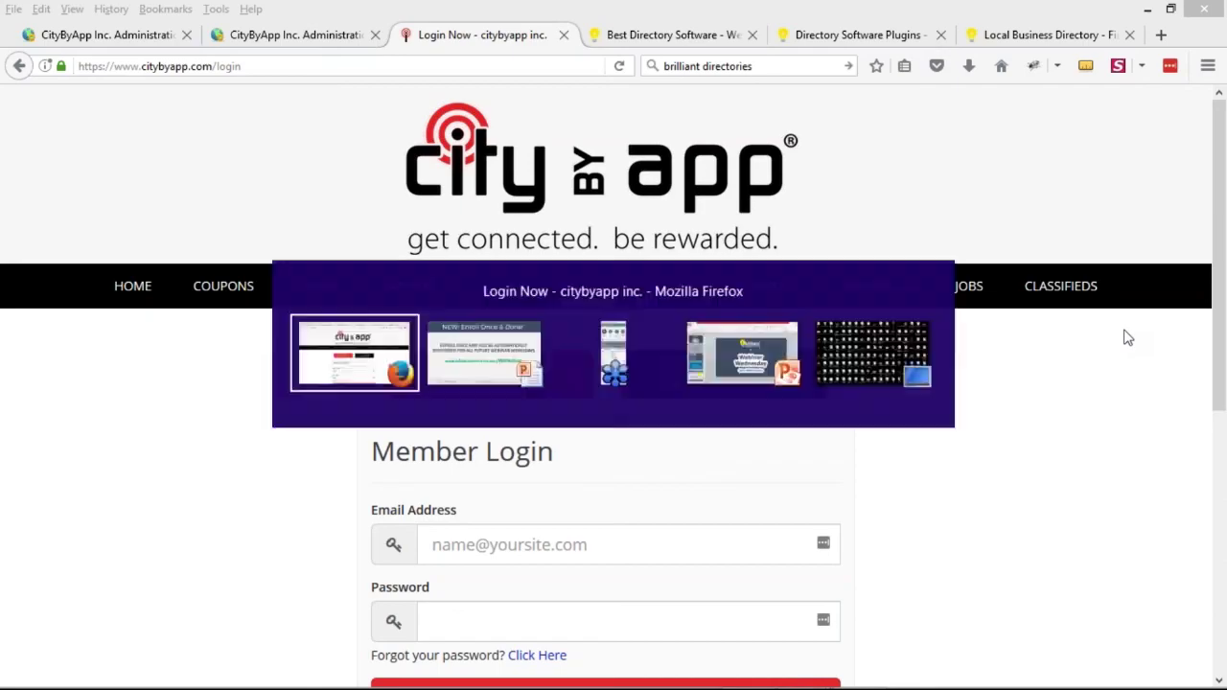
pyautogui.hotkey('alt', 'Tab')
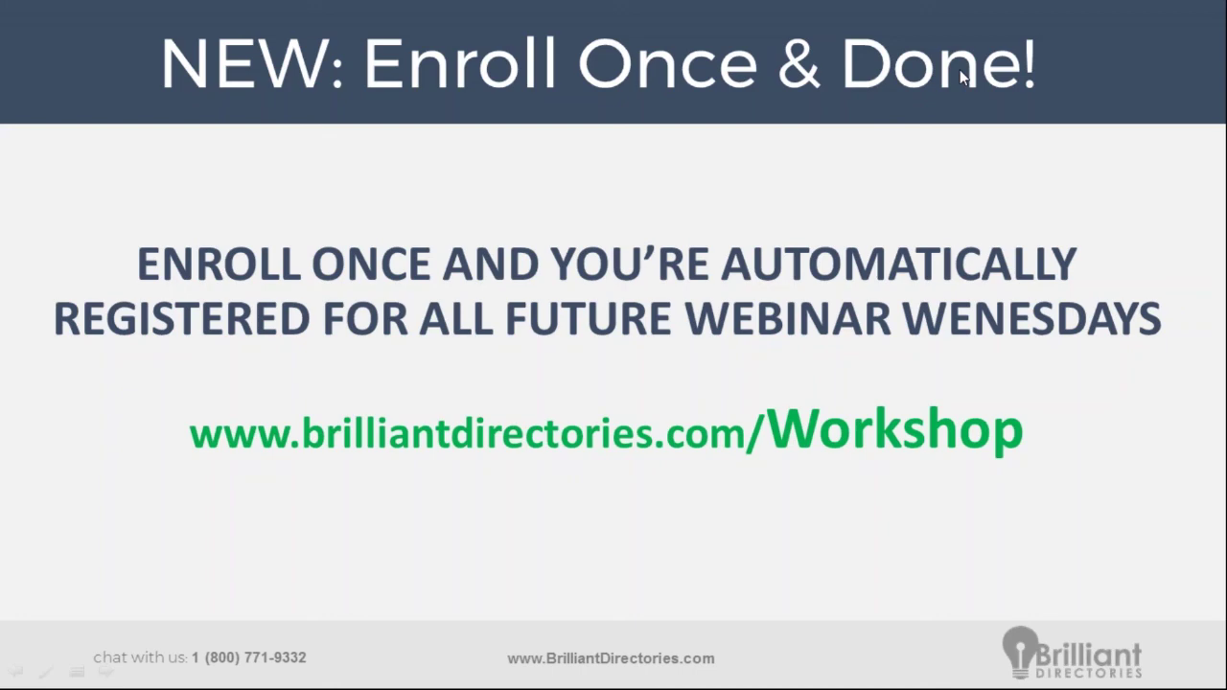
pyautogui.hotkey('alt', 'Tab')
pyautogui.hotkey('ctrl', 'l')
pyautogui.write('/wor')
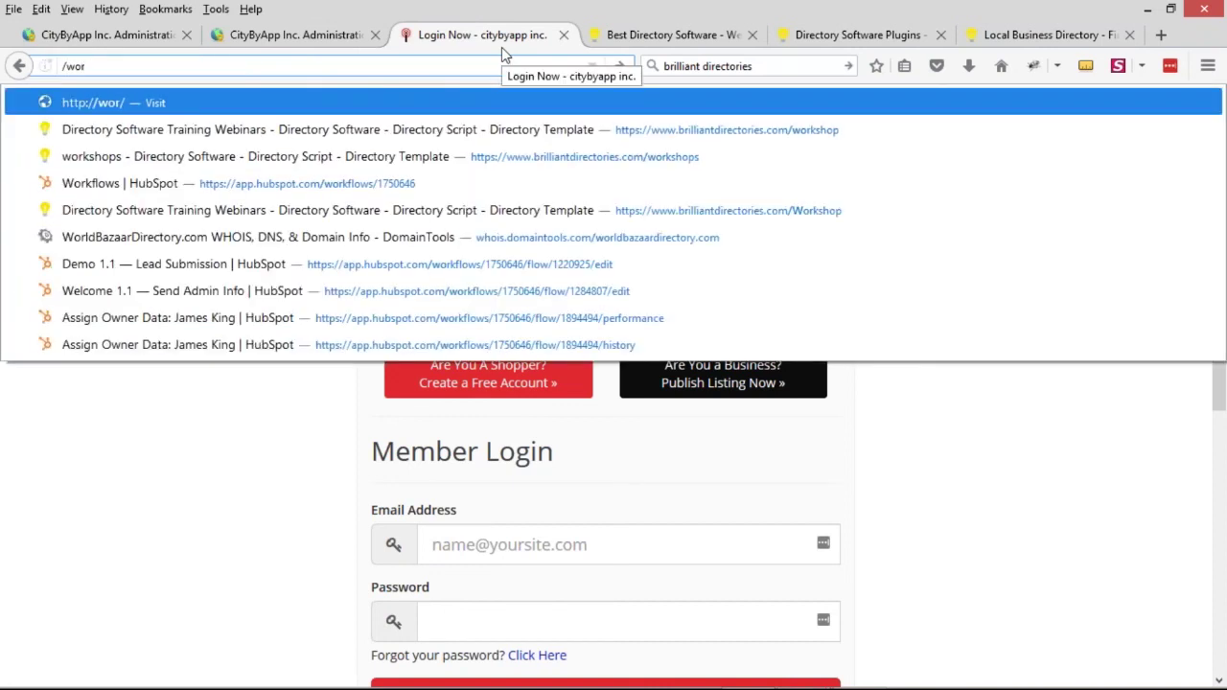
pyautogui.write('hship')
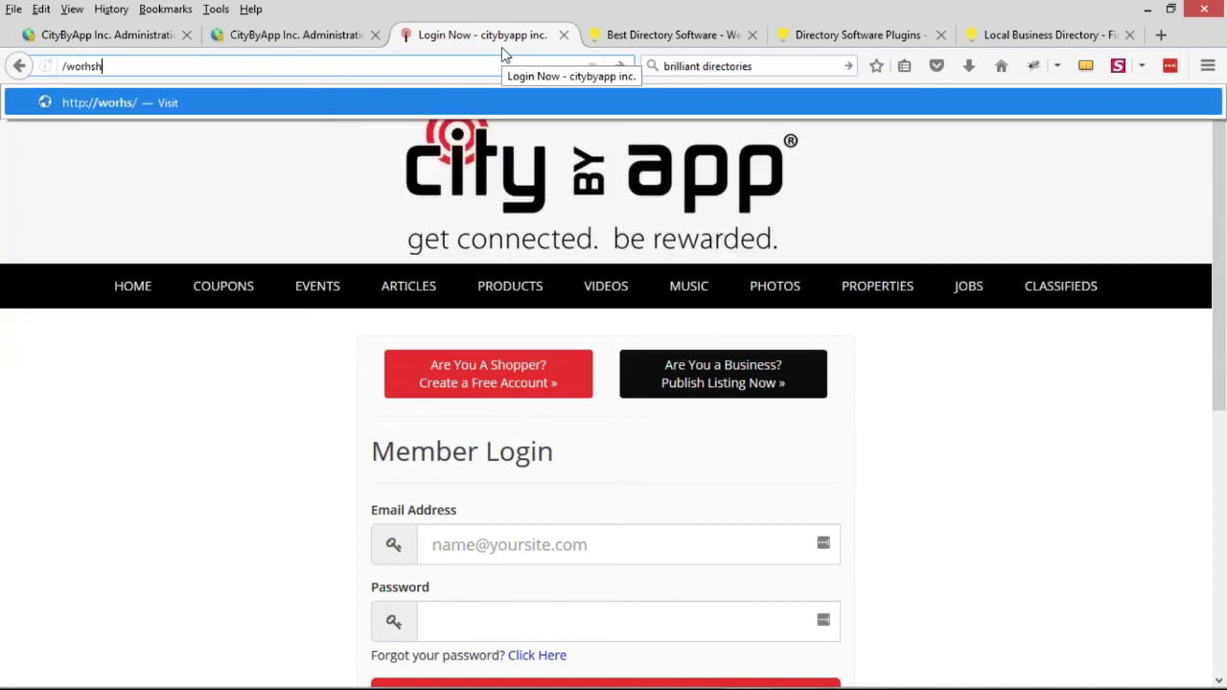
pyautogui.press('BackSpace')
pyautogui.press('BackSpace')
pyautogui.press('BackSpace')
pyautogui.write('hop')
pyautogui.press('Return')
# Step: Open brilliantdirectories.com/workshop and show the name and email fields of the Webinar Wednesdays registration form
pyautogui.click(101, 64)
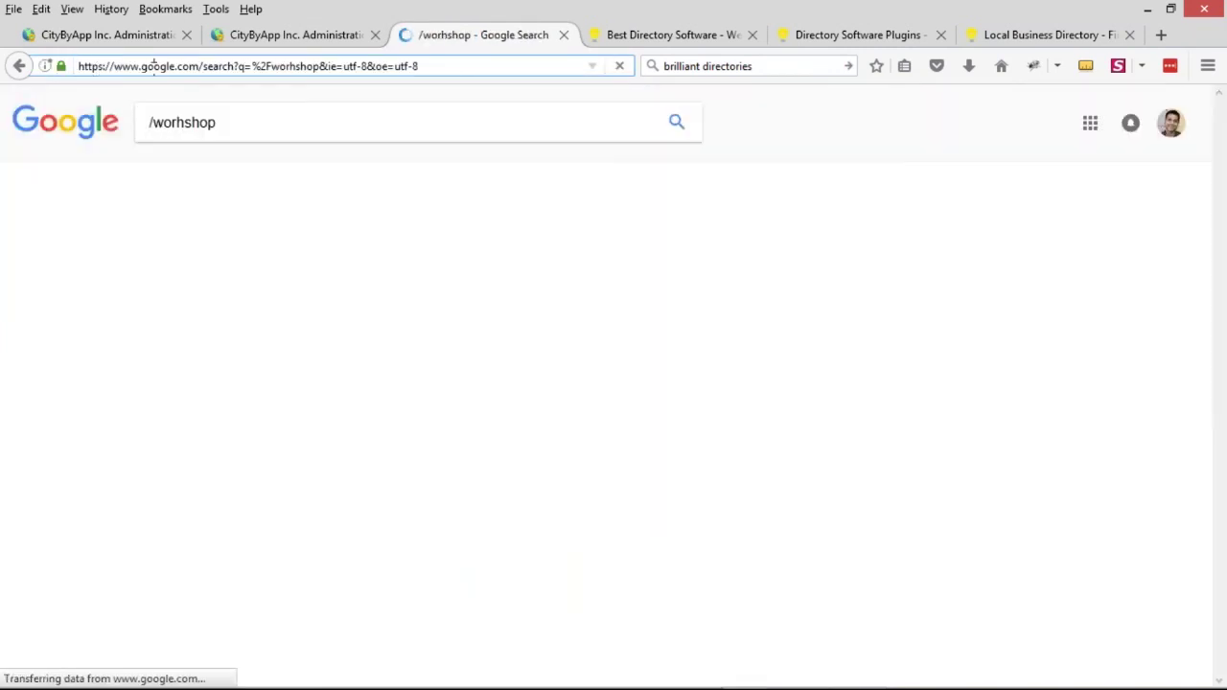
pyautogui.click(62, 74)
pyautogui.write('bril')
pyautogui.press('Right')
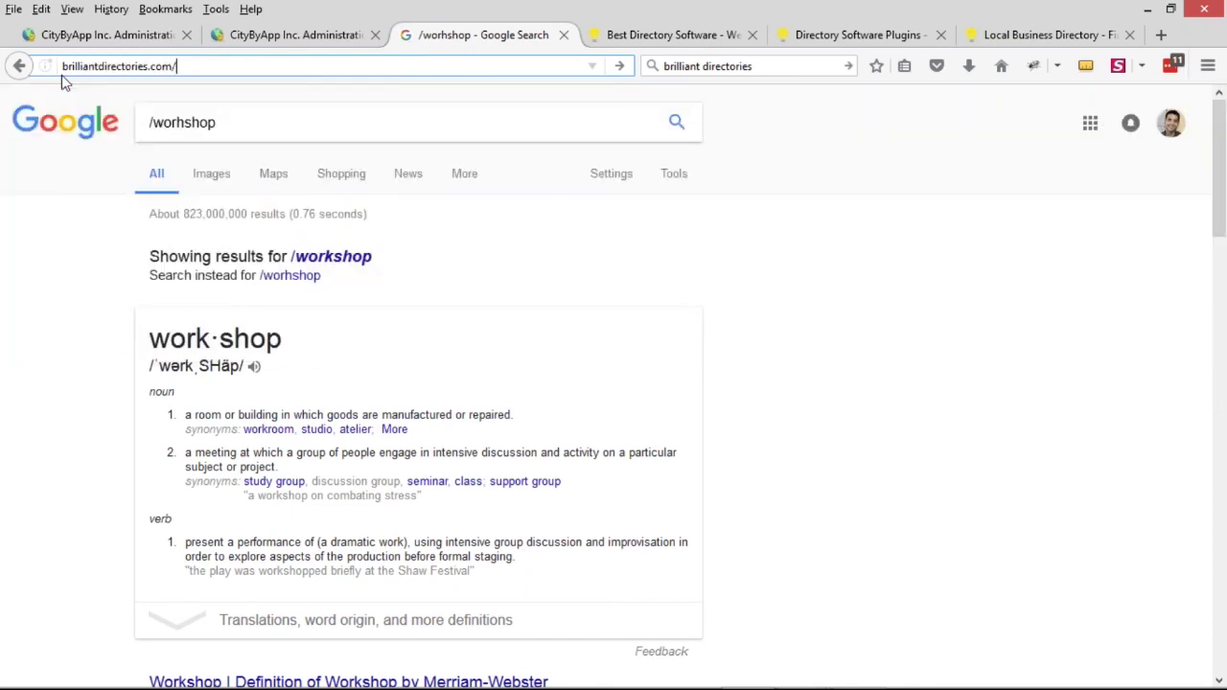
pyautogui.write('wor')
pyautogui.press('Return')
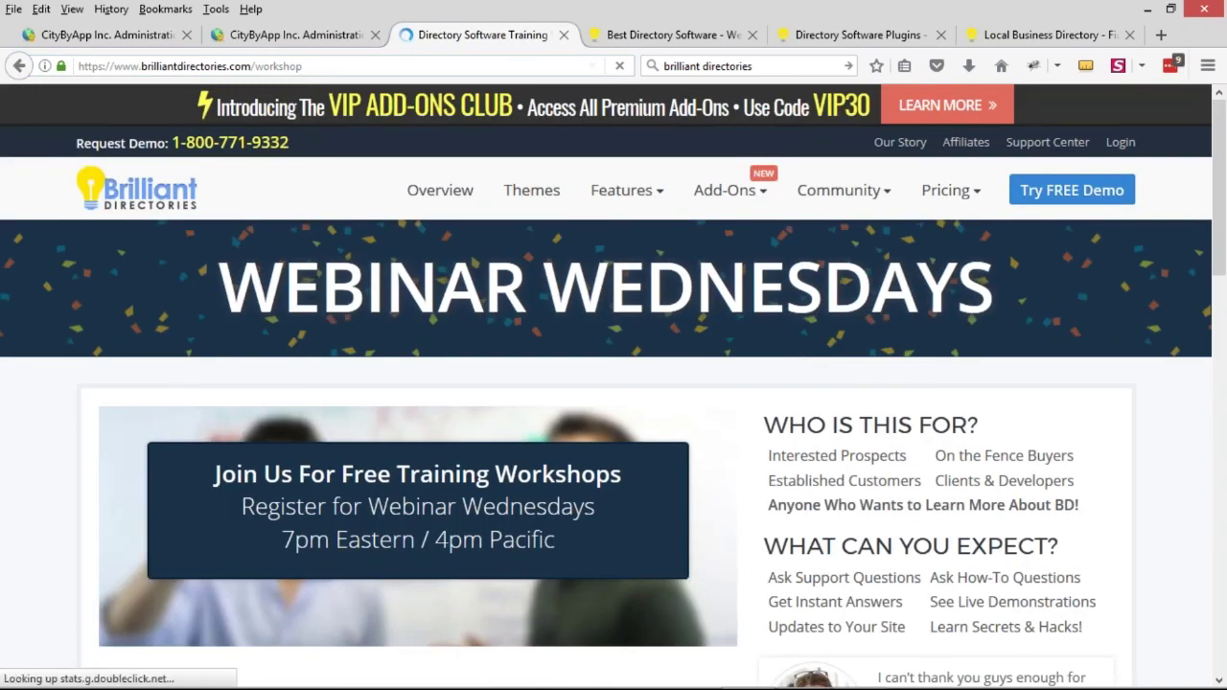
pyautogui.scroll(-3, 602, 376)
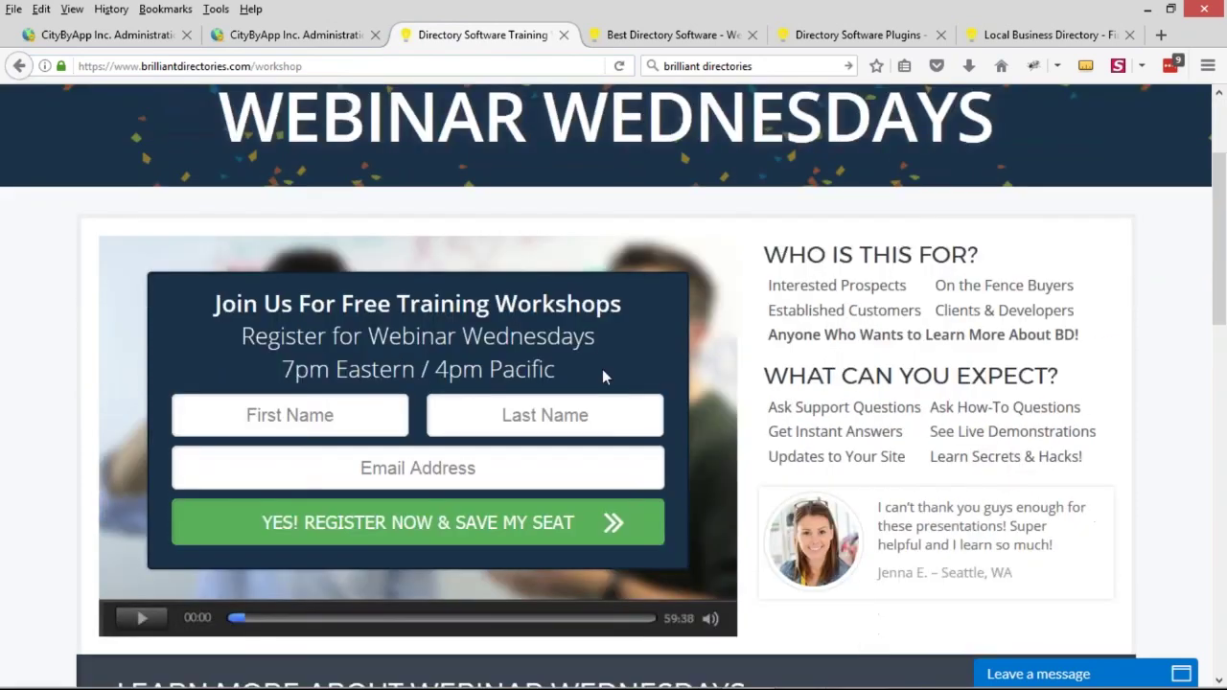
pyautogui.click(293, 417)
pyautogui.click(410, 467)
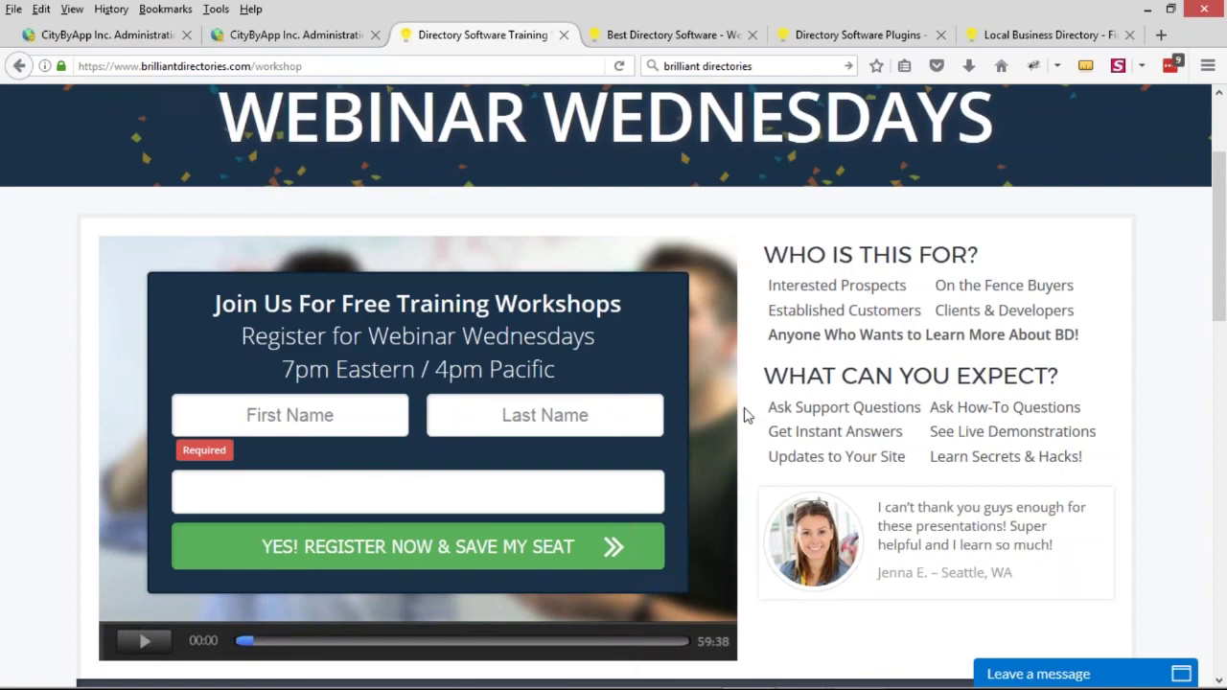
pyautogui.hotkey('alt', 'Tab')
pyautogui.click(829, 227)
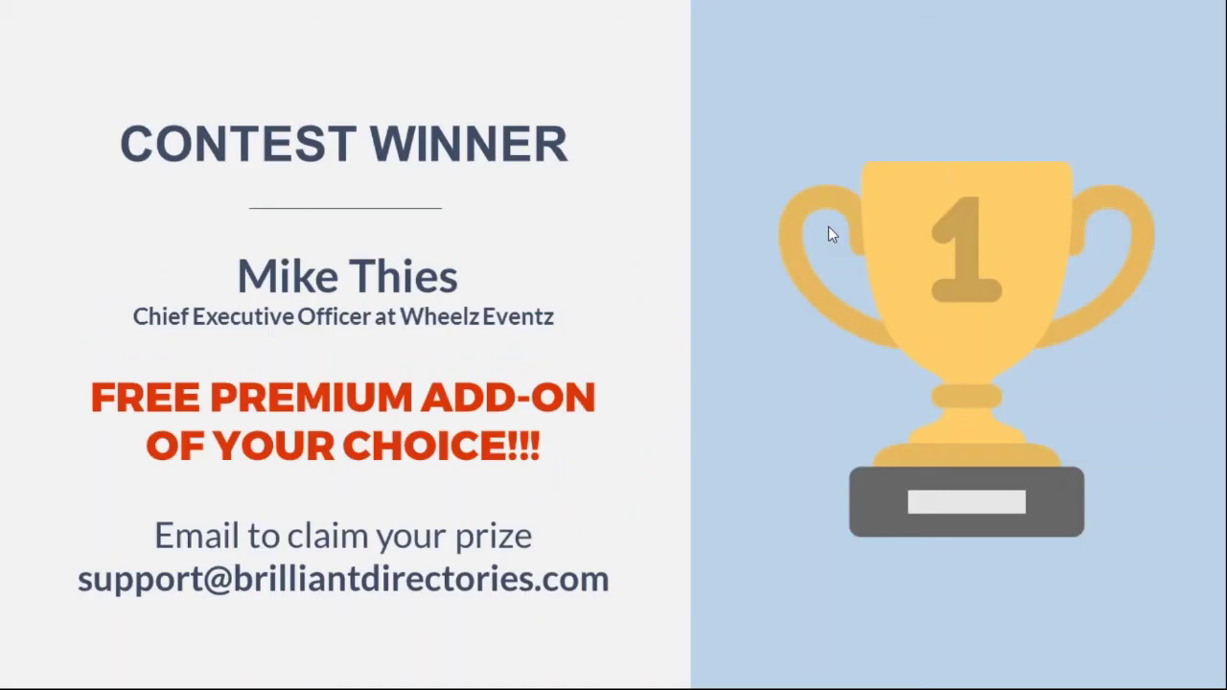
pyautogui.click(830, 219)
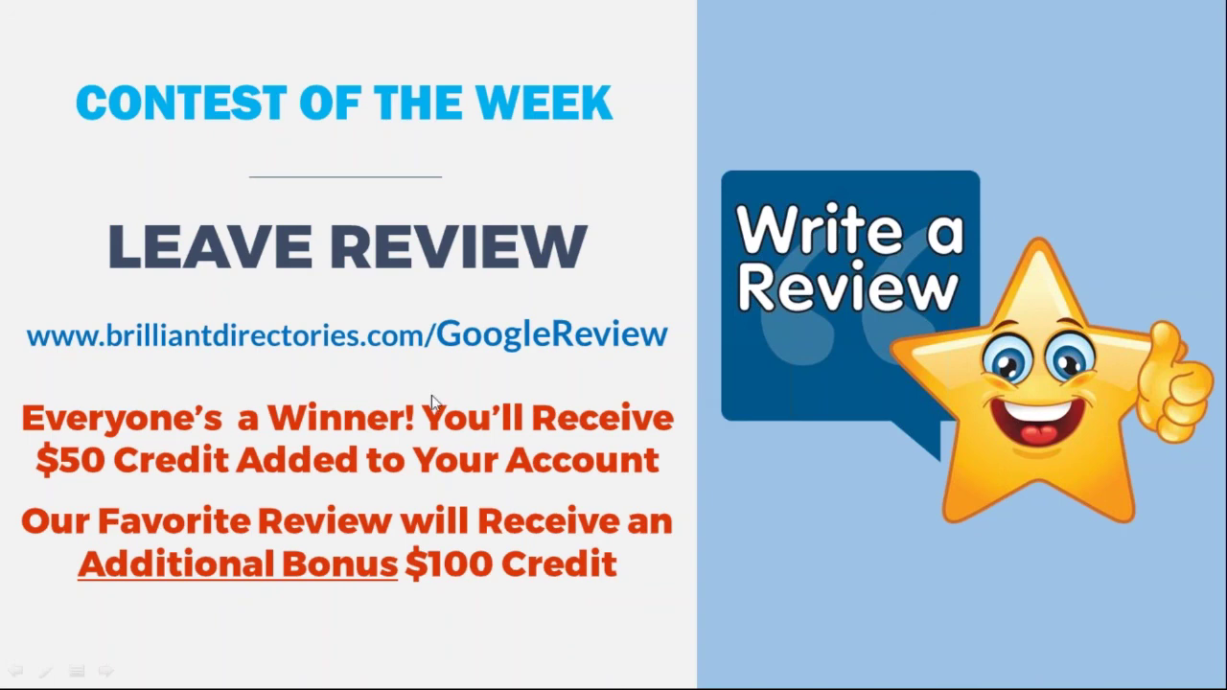
pyautogui.click(751, 206)
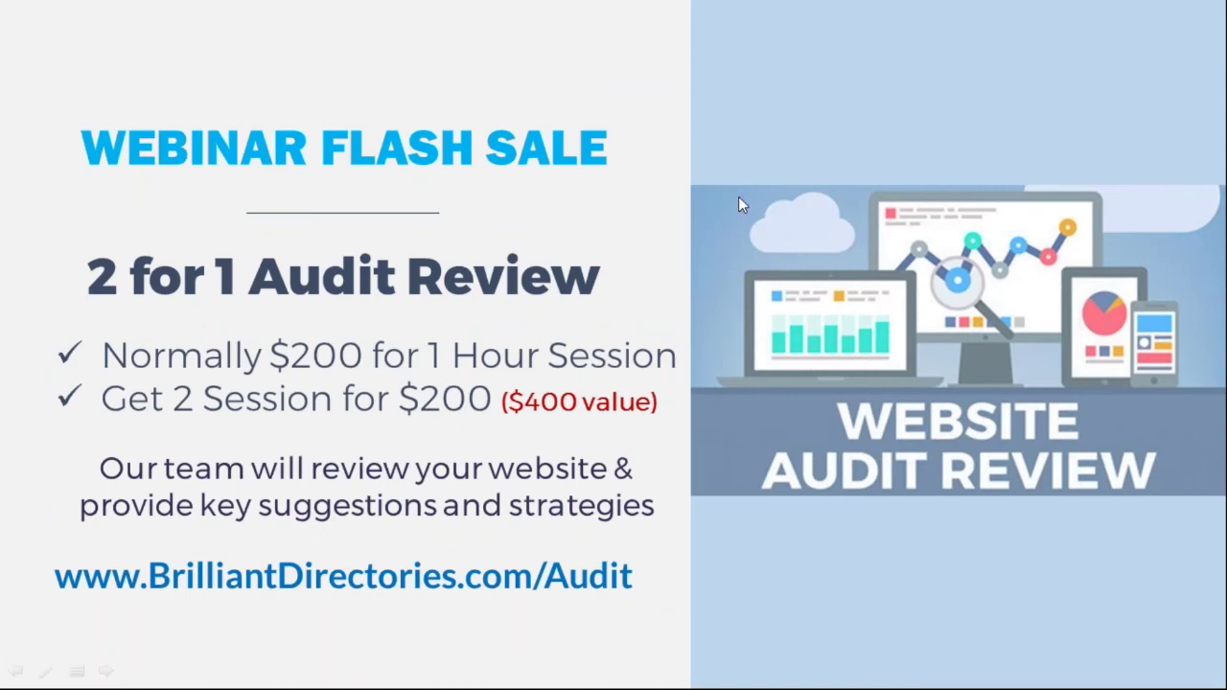